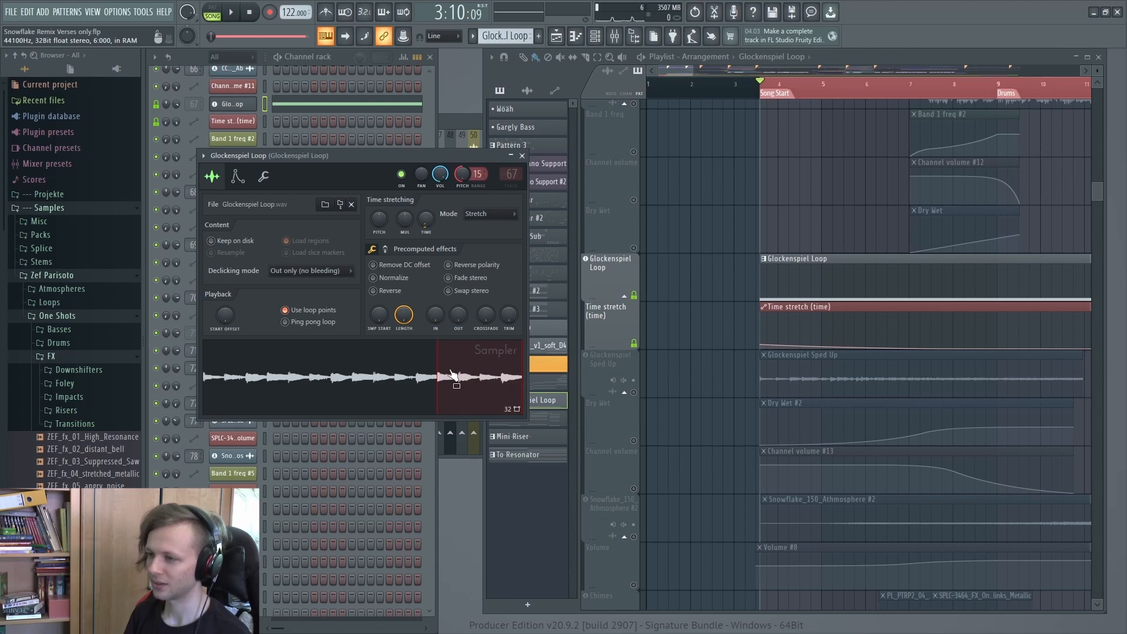
Play the soloed Glockenspiel Loop with its Time stretch automation from late in bar 8, just before the Drums marker.
scroll(710, 354, up, 4)
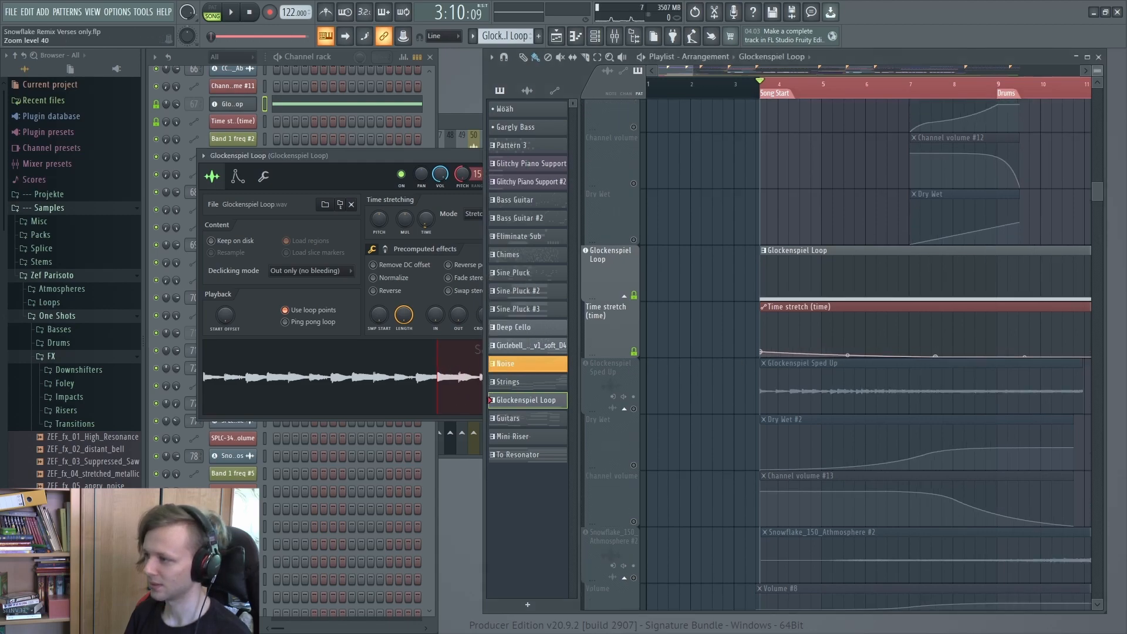
scroll(711, 355, down, 2)
click(832, 86)
key(space)
click(890, 85)
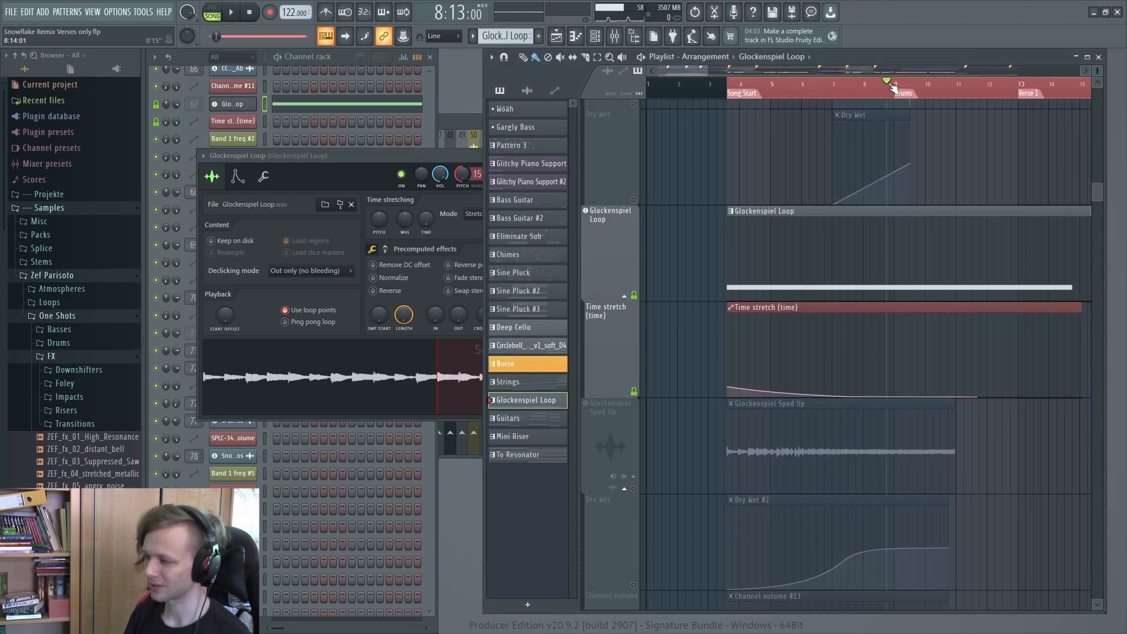
key(space)
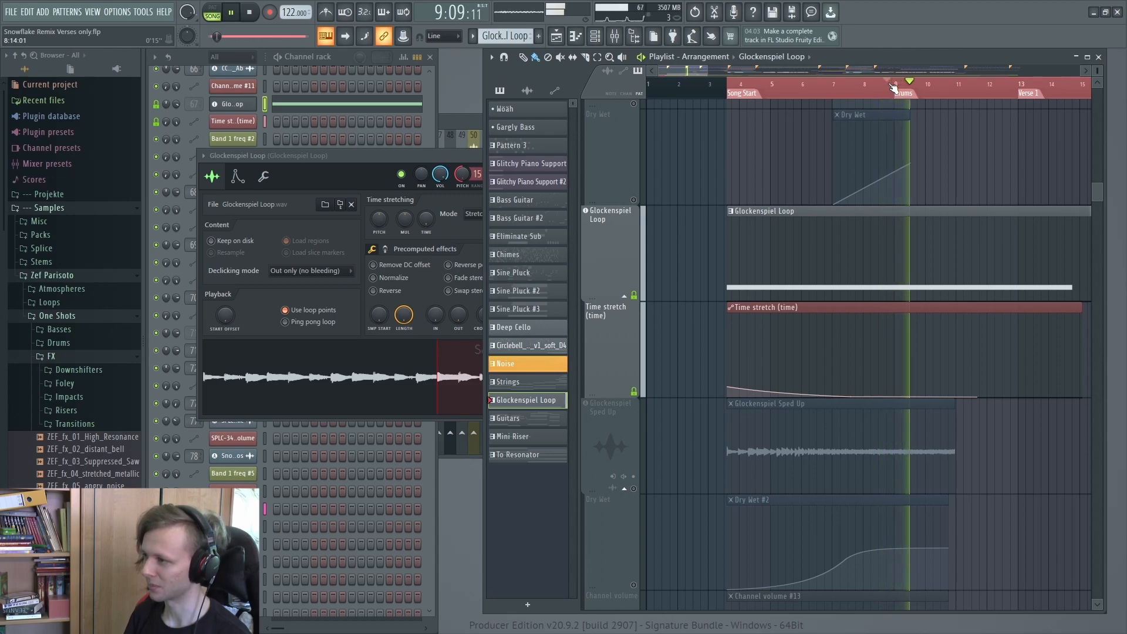
key(space)
Solo the Glockenspiel Sped Up track with its Dry Wet and Channel volume automation and play it from bar 7.
scroll(649, 210, down, 3)
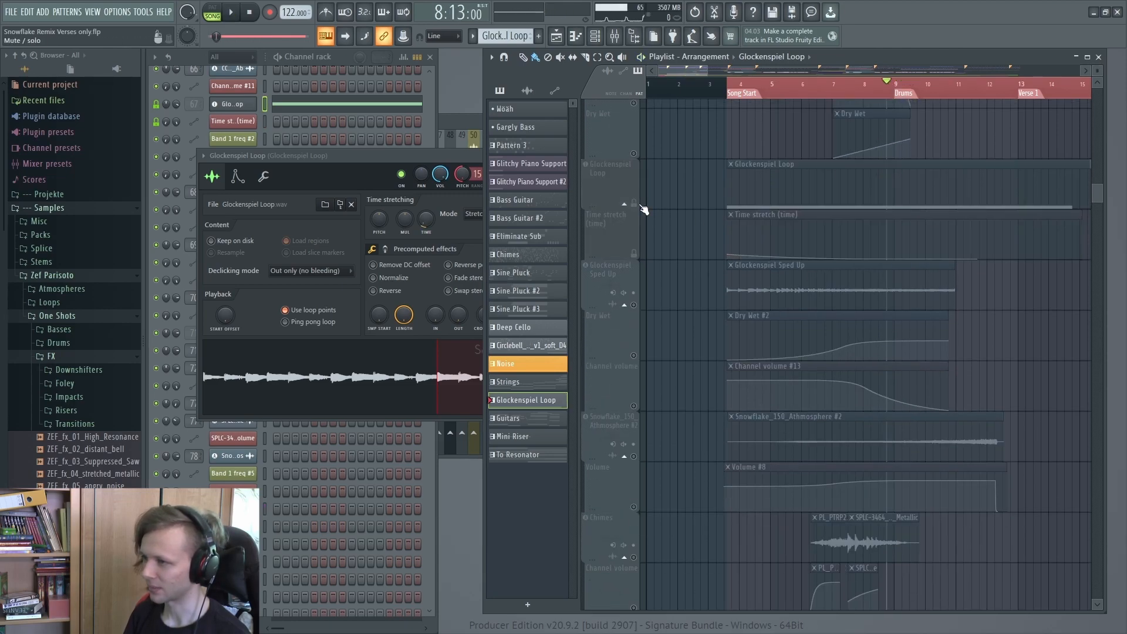
right_click(635, 305)
scroll(748, 237, down, 2)
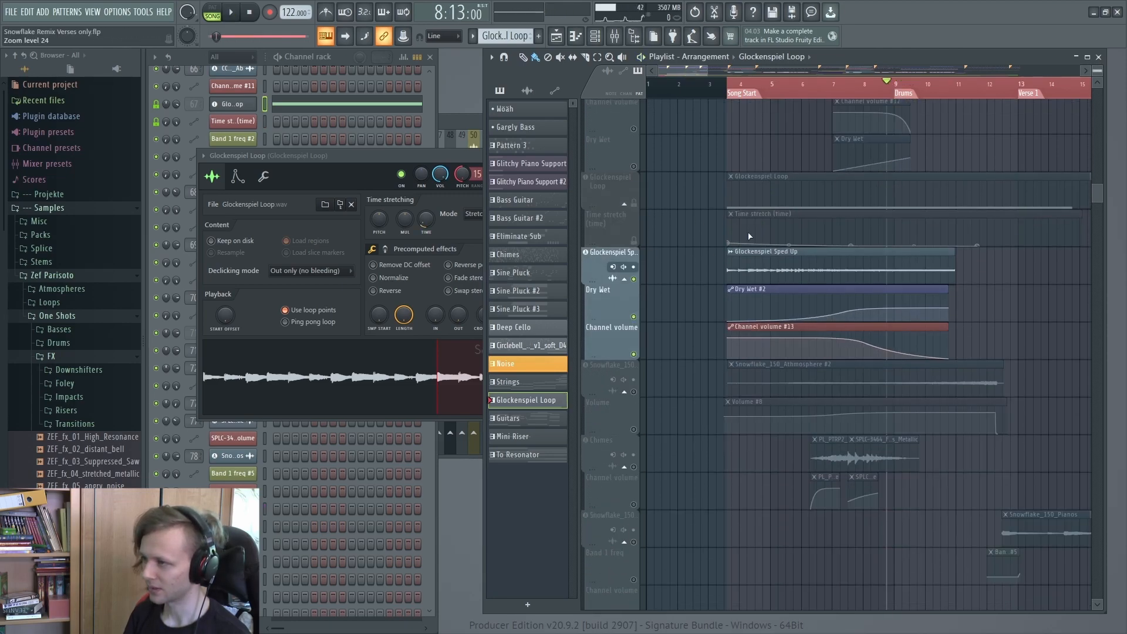
click(732, 85)
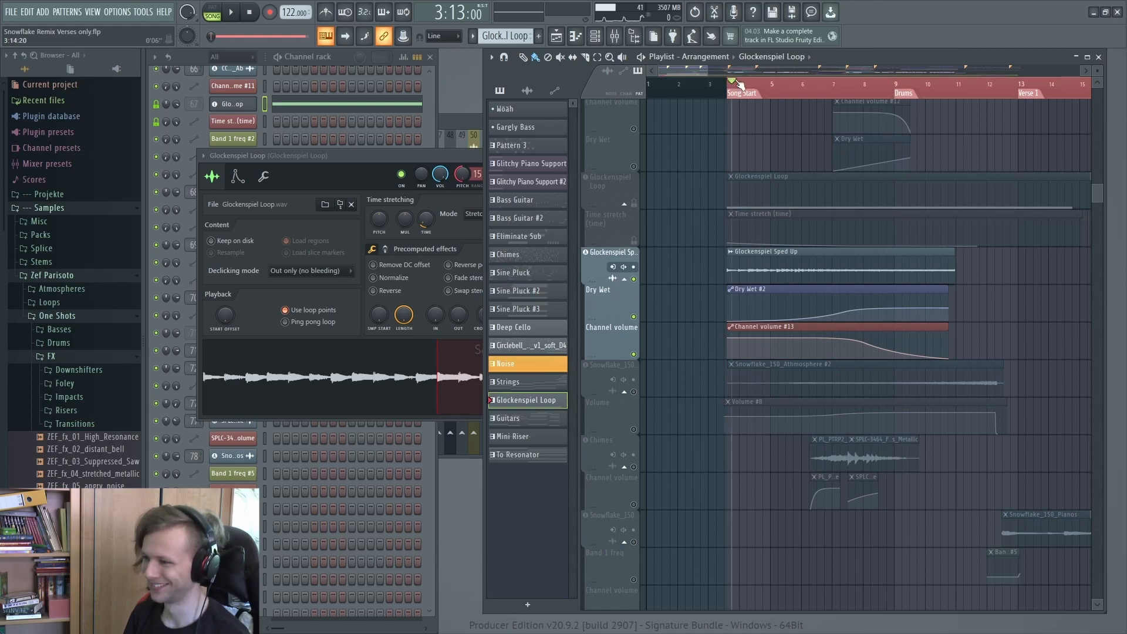
click(825, 83)
key(space)
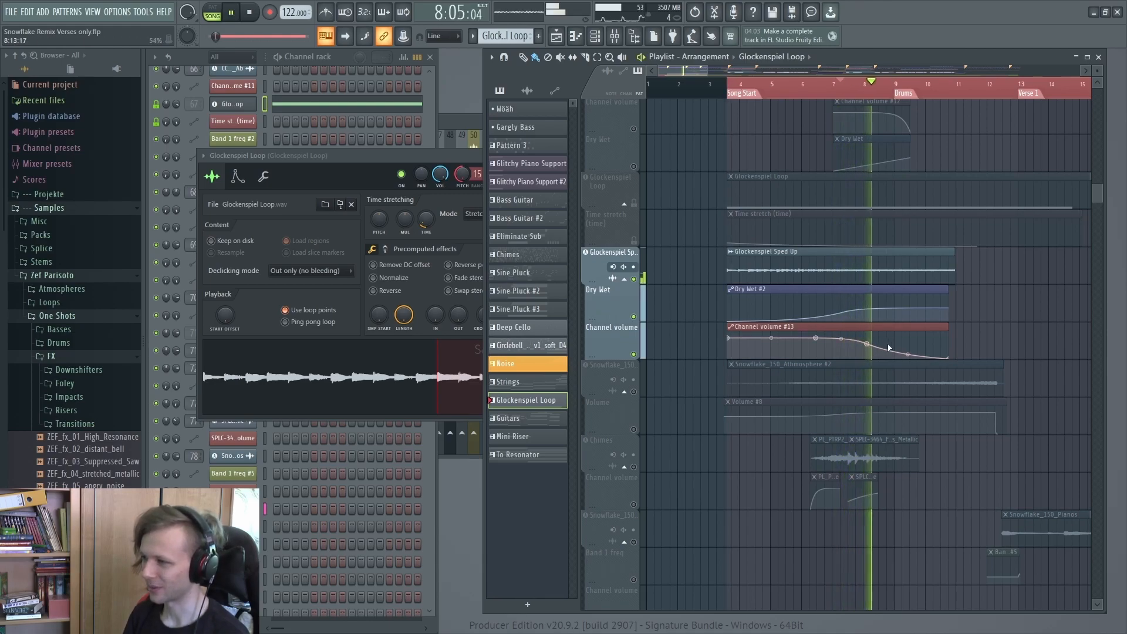
Stop playback and inspect the Comet reverb and Ozone Imager 2 settings on the Glockenspiel Sped Up mixer track.
double_click(856, 261)
click(458, 124)
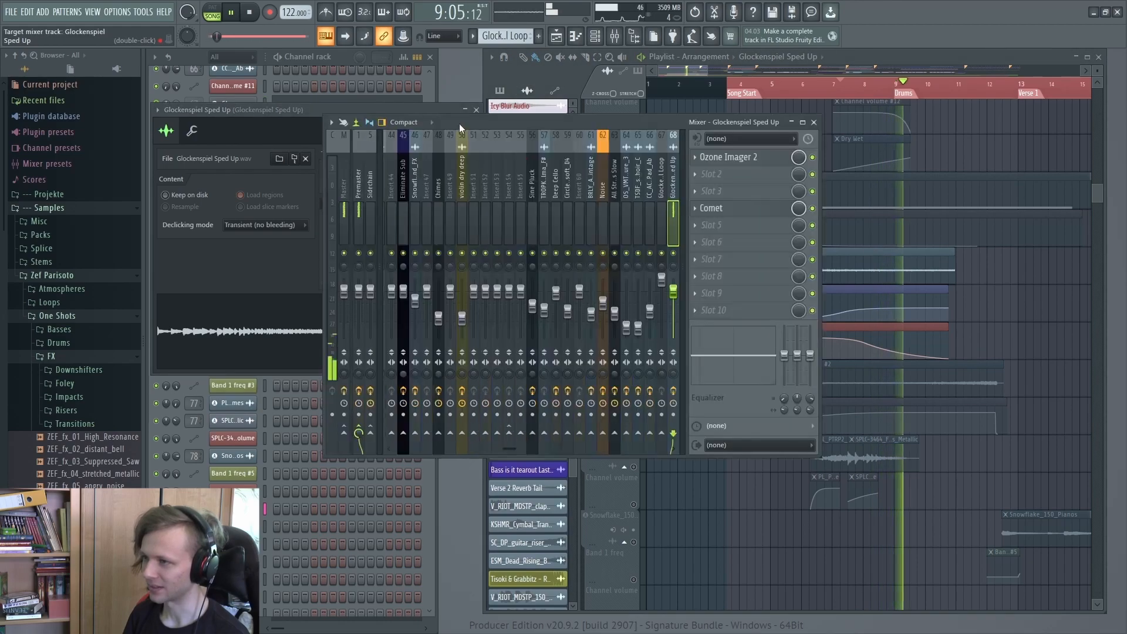
key(space)
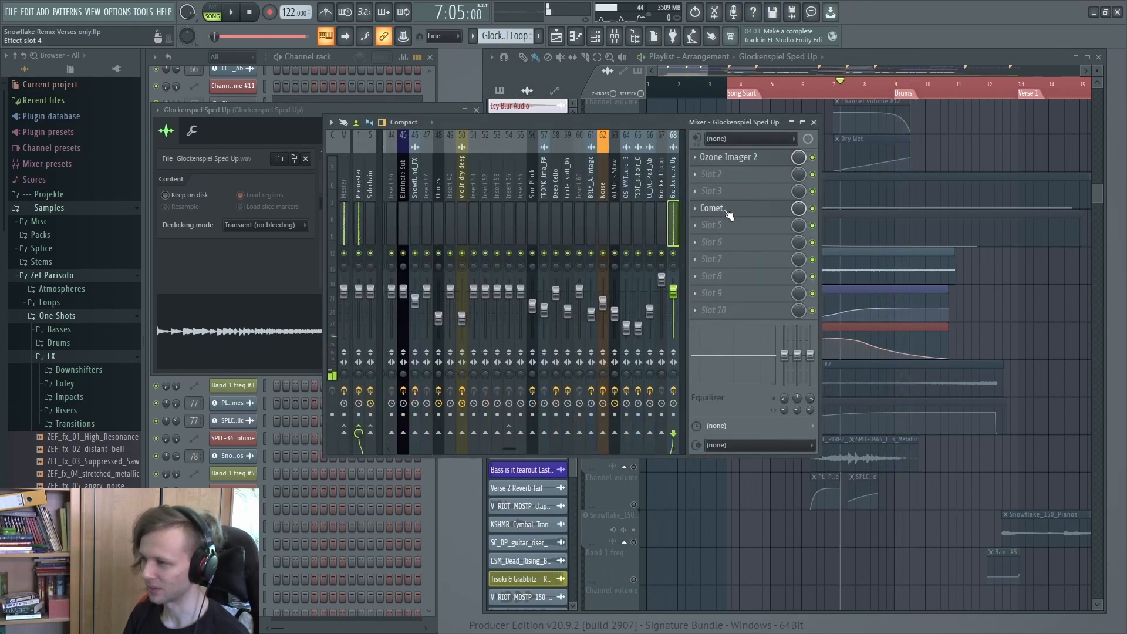
click(728, 210)
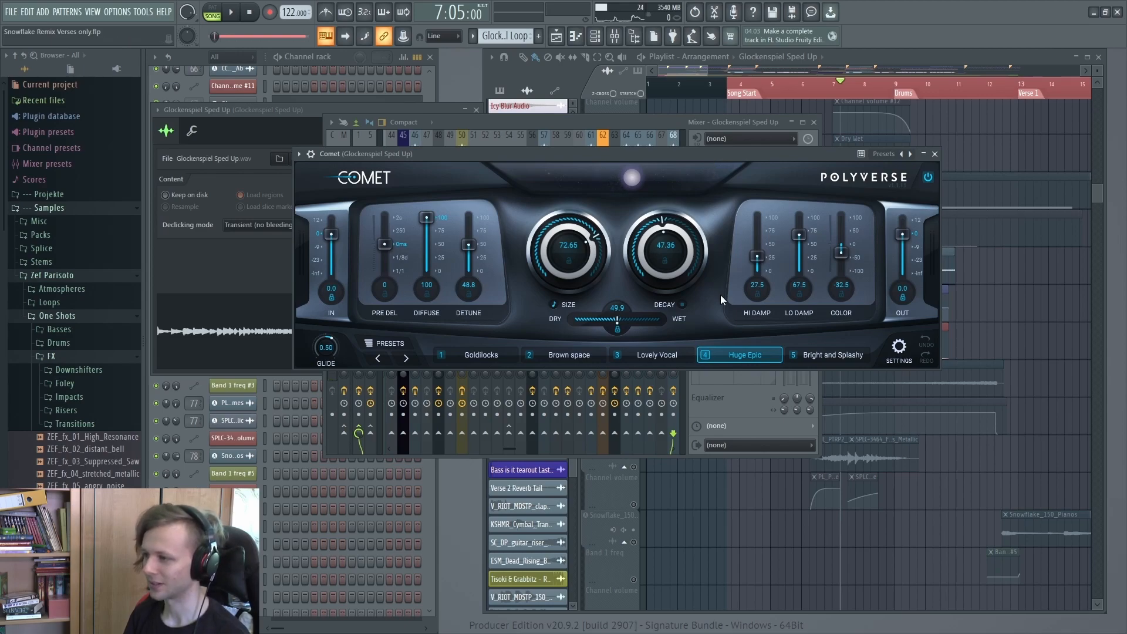
click(935, 154)
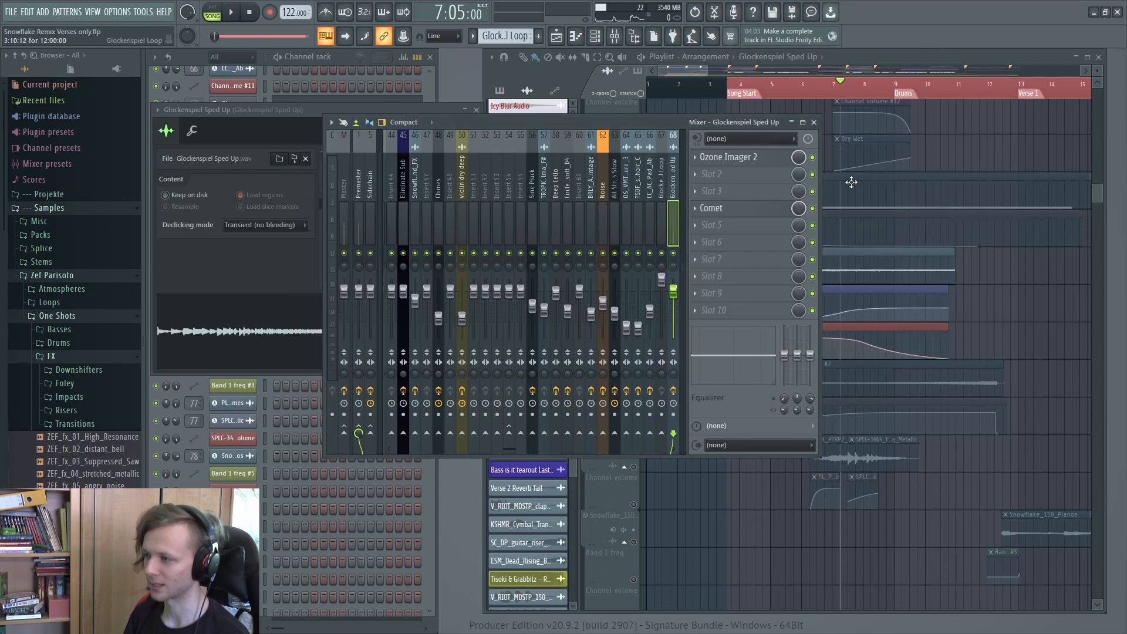
click(731, 160)
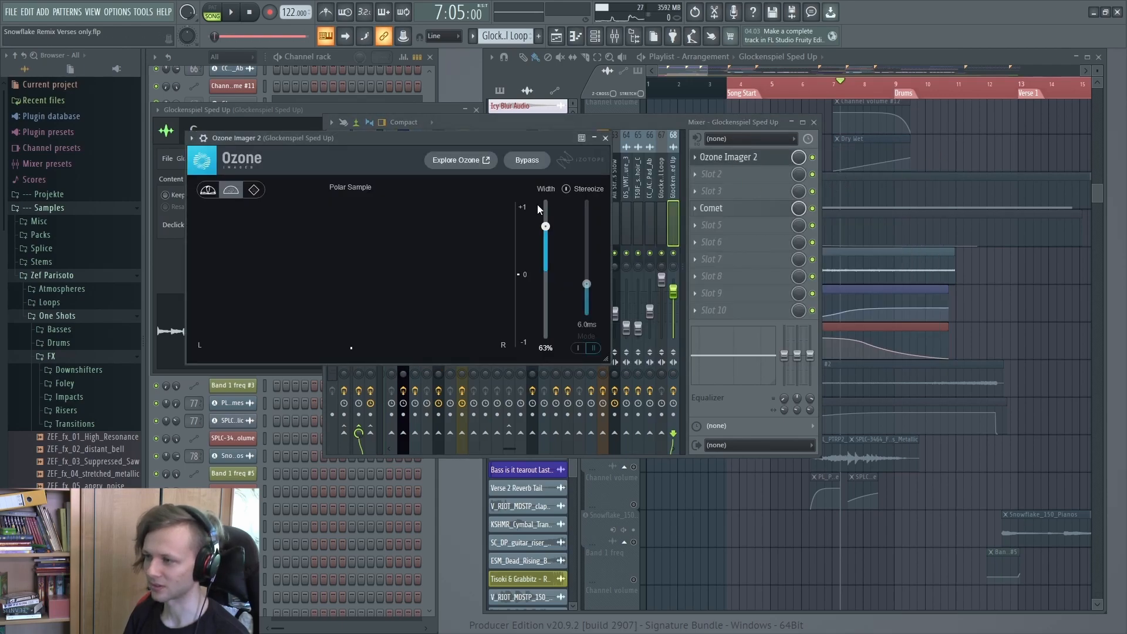
click(605, 139)
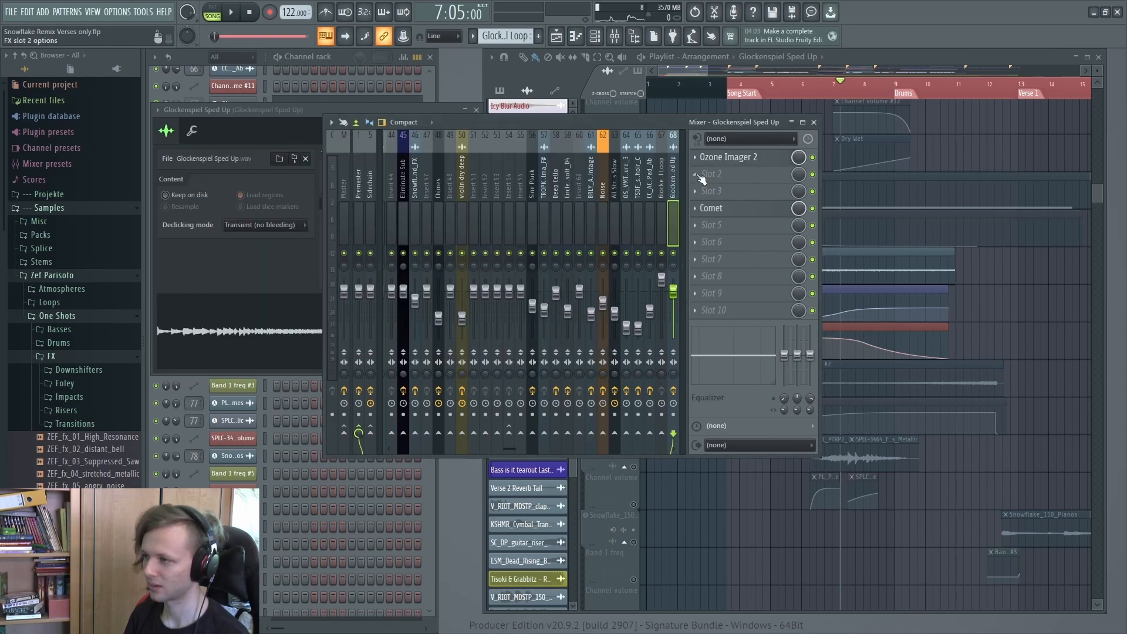
Solo the Snowflake_150_Athmosphere #2 track with its Volume automation and play the part leading up to Verse 1.
middle_click(871, 308)
scroll(876, 275, down, 1)
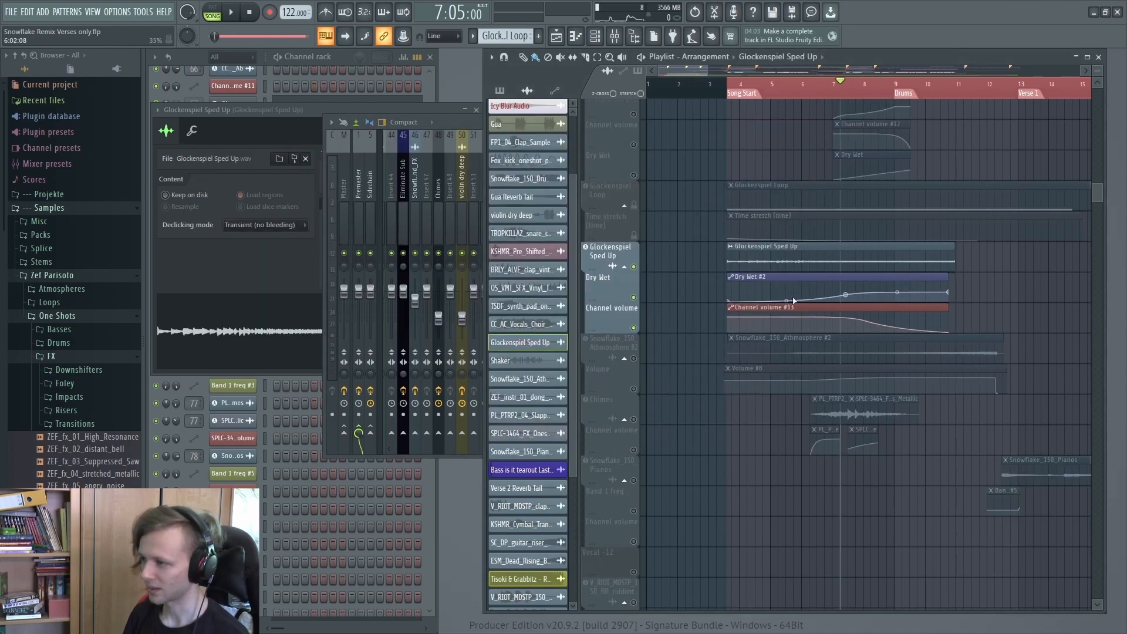
right_click(637, 359)
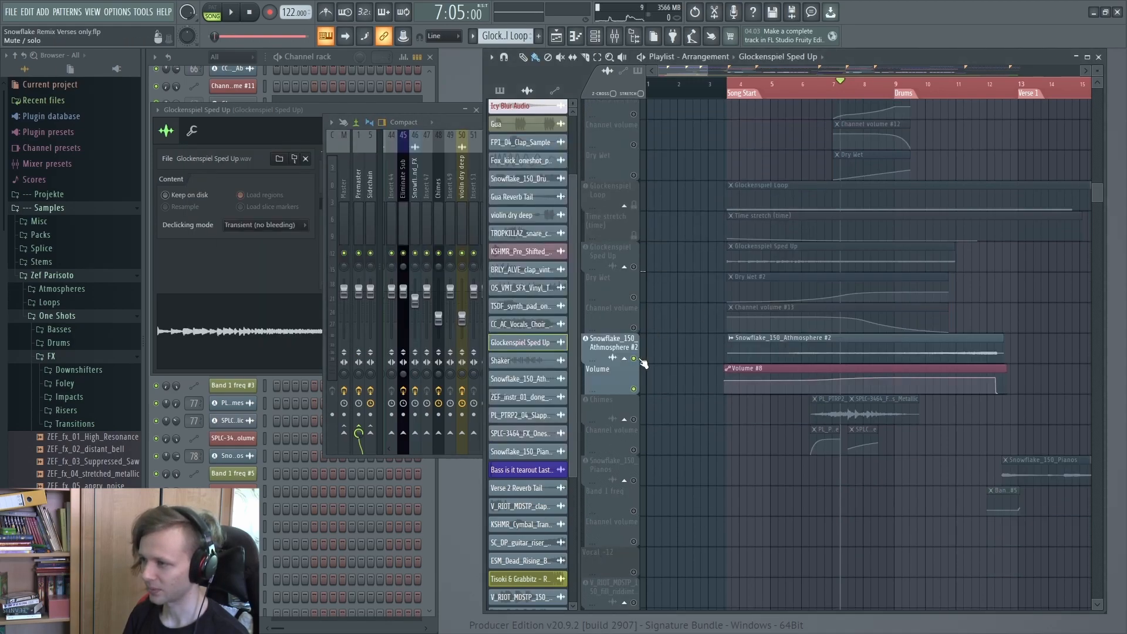
click(946, 86)
key(space)
scroll(940, 358, up, 1)
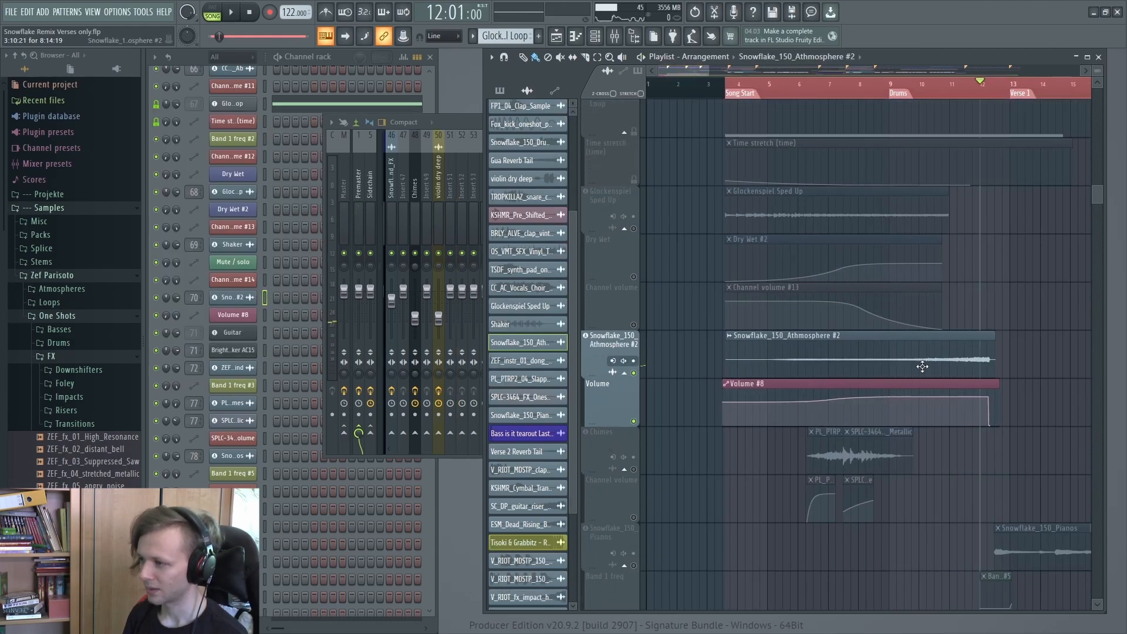
Solo the Chimes track with its Channel volume automation and play it from late in bar 6.
right_click(634, 469)
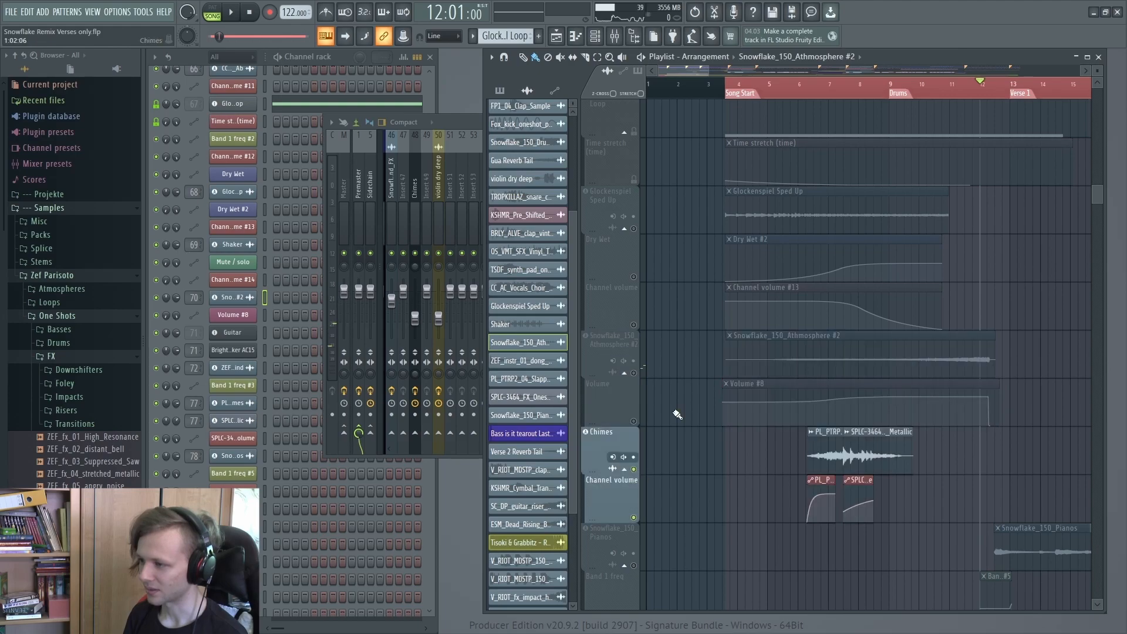
click(825, 98)
key(space)
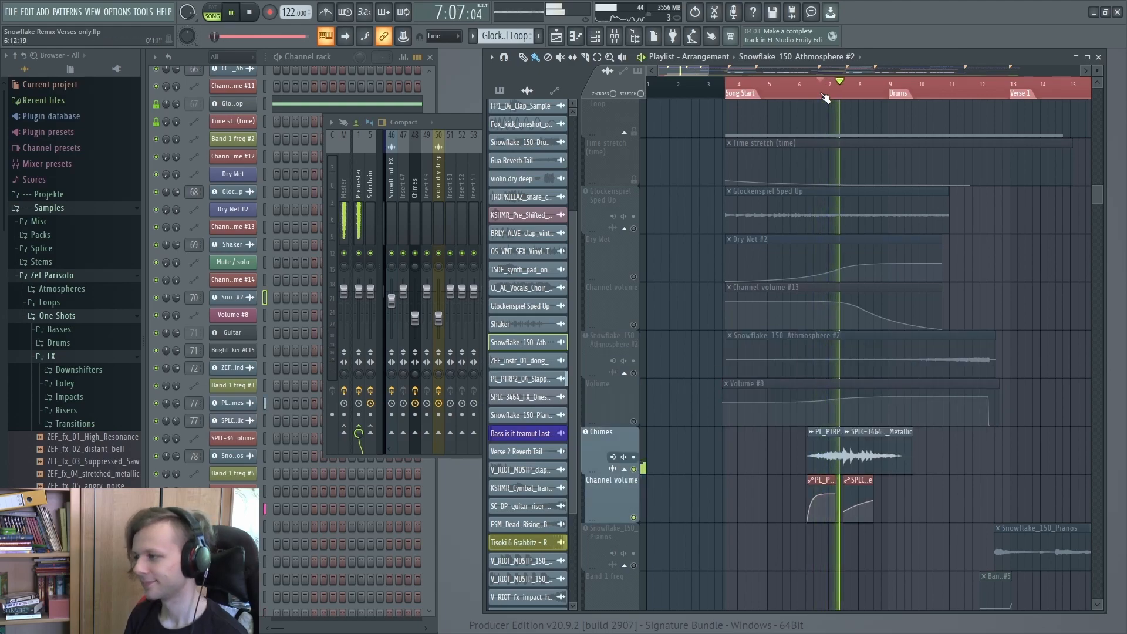
key(space)
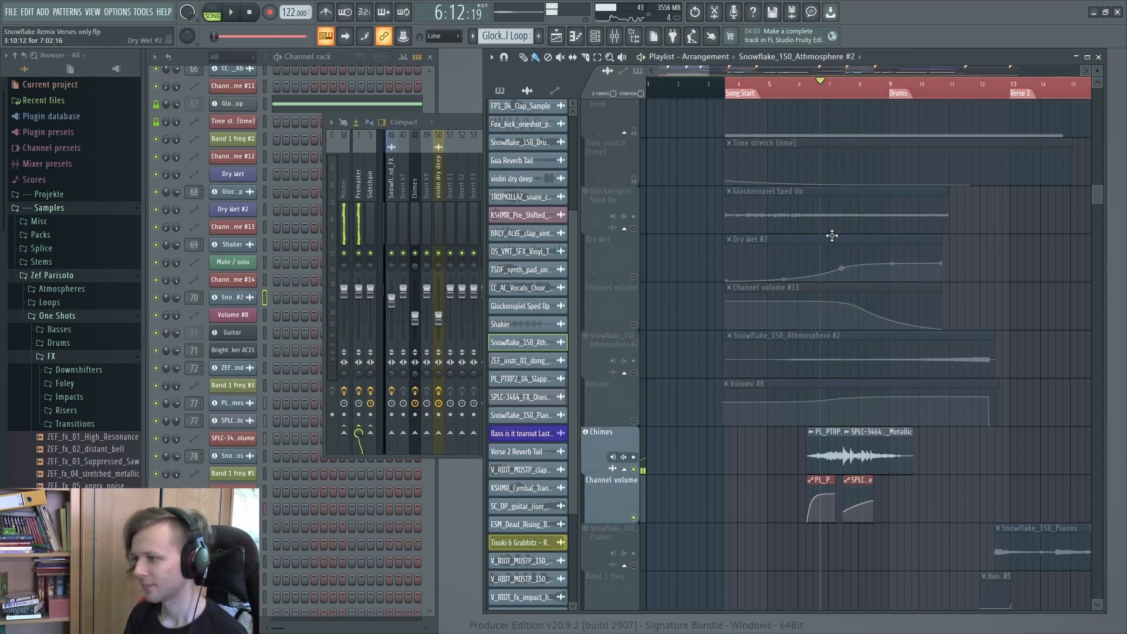
Solo the CC_AC_Vocals_Choir_LongPad_Ab track with its automation lanes and play it from bar 7.
scroll(824, 210, down, 3)
scroll(824, 210, up, 3)
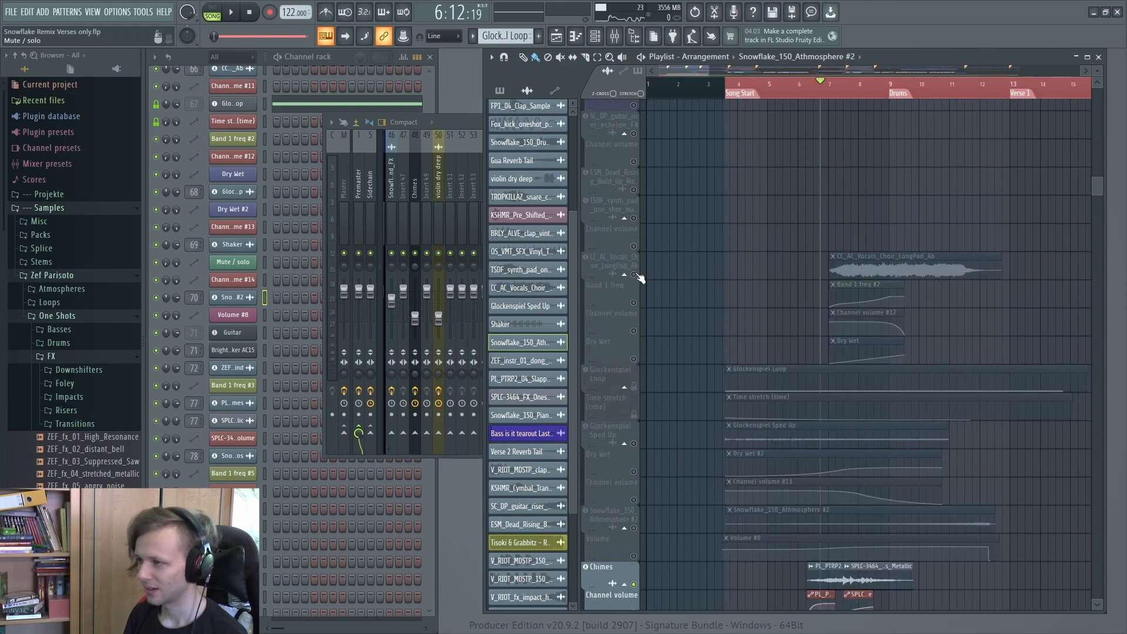
right_click(635, 275)
click(830, 87)
scroll(846, 200, up, 2)
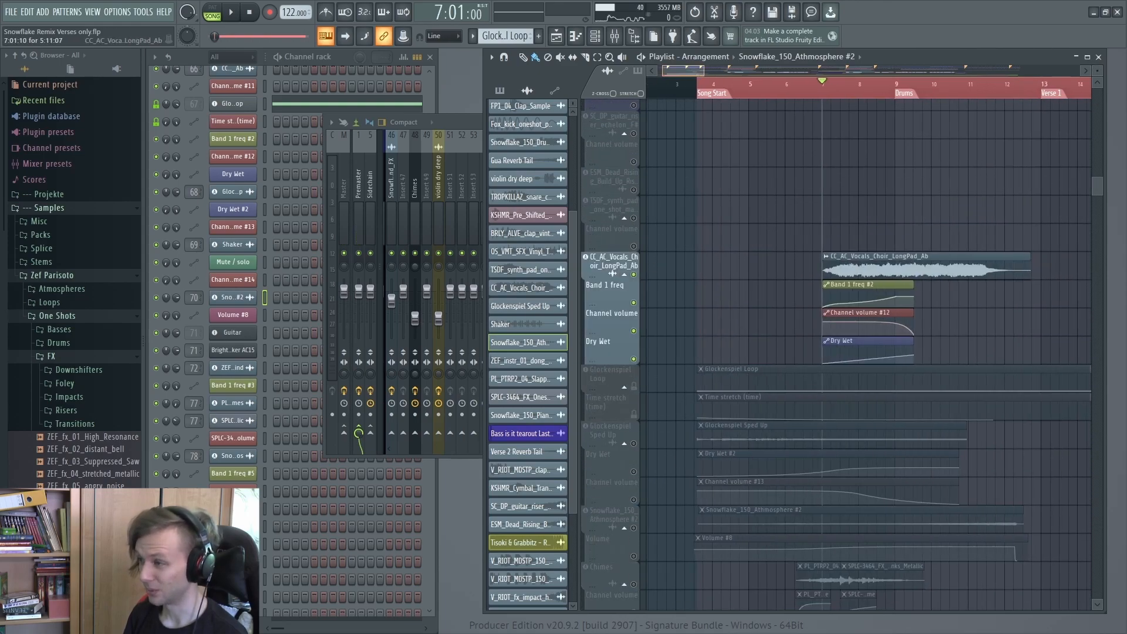
key(space)
Inspect the Fruity parametric EQ 2 and Comet effects on the choir pad's mixer track, stopping playback in between.
double_click(861, 266)
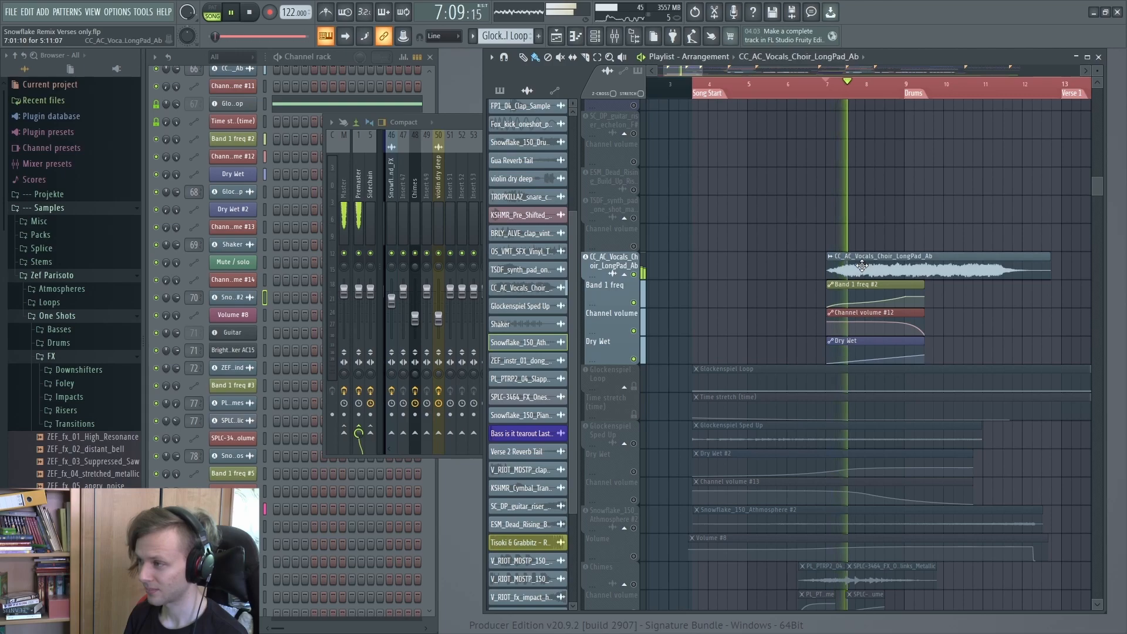
key(F9)
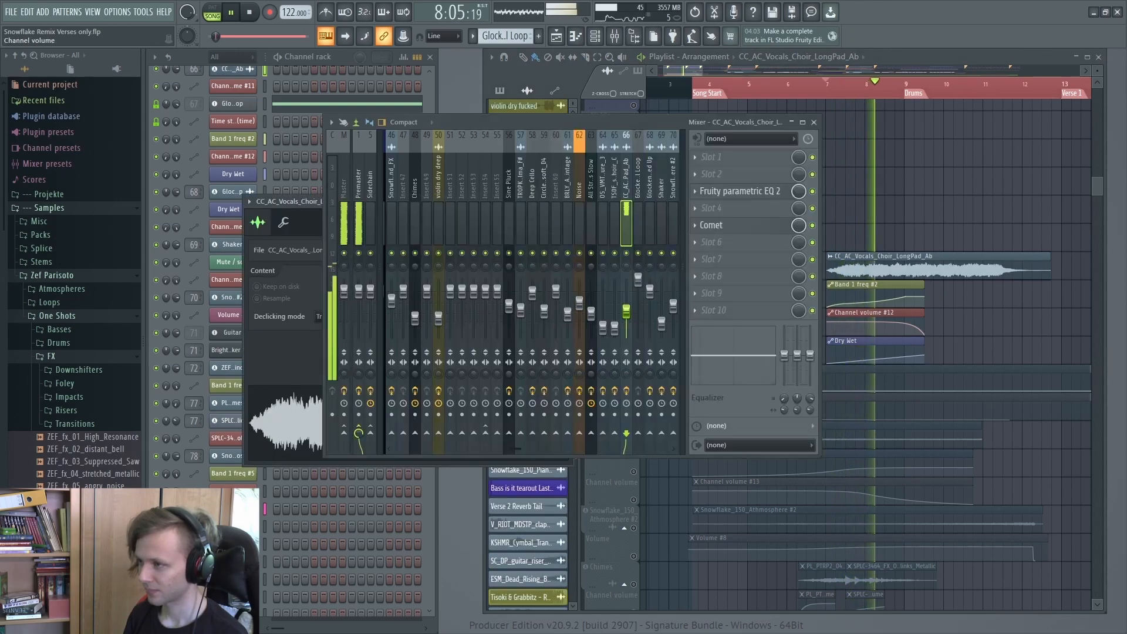
click(758, 191)
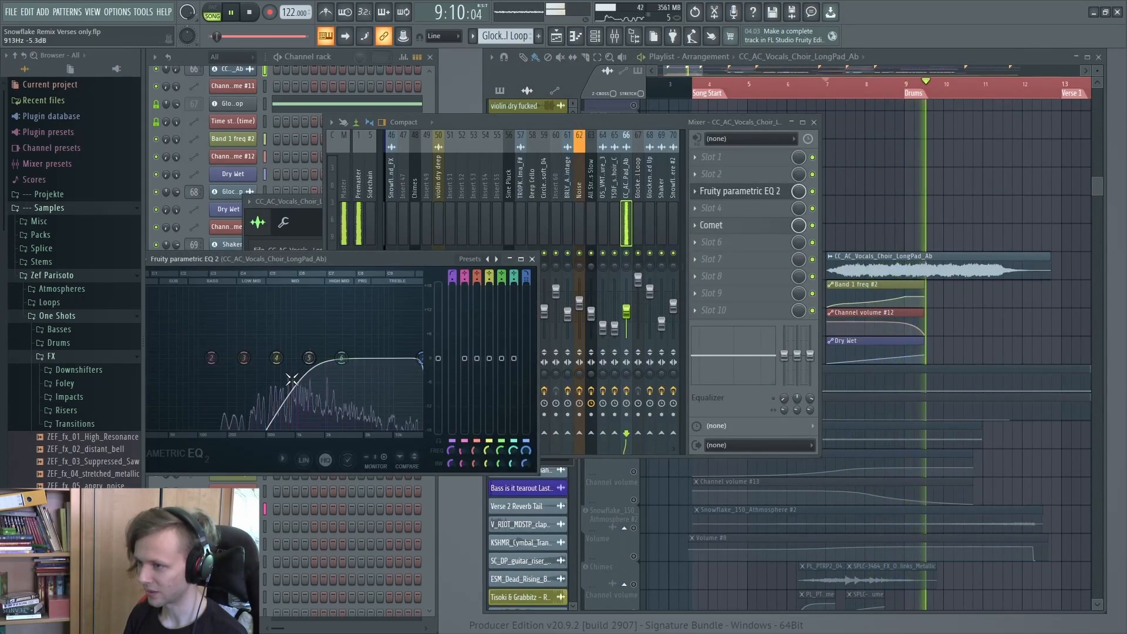
key(space)
click(728, 199)
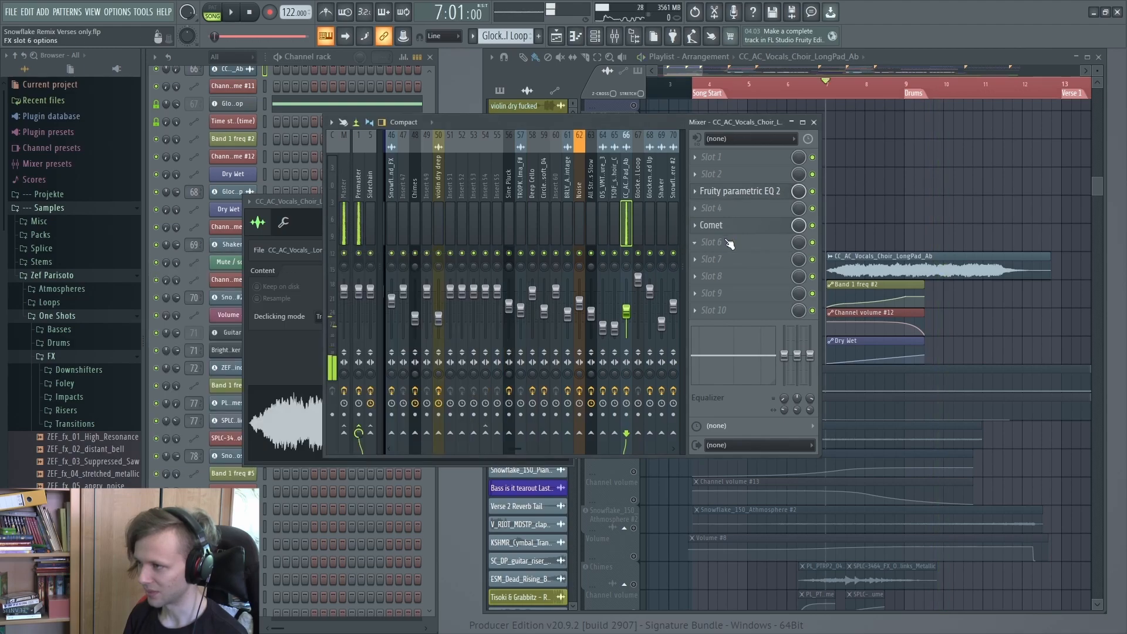
click(728, 226)
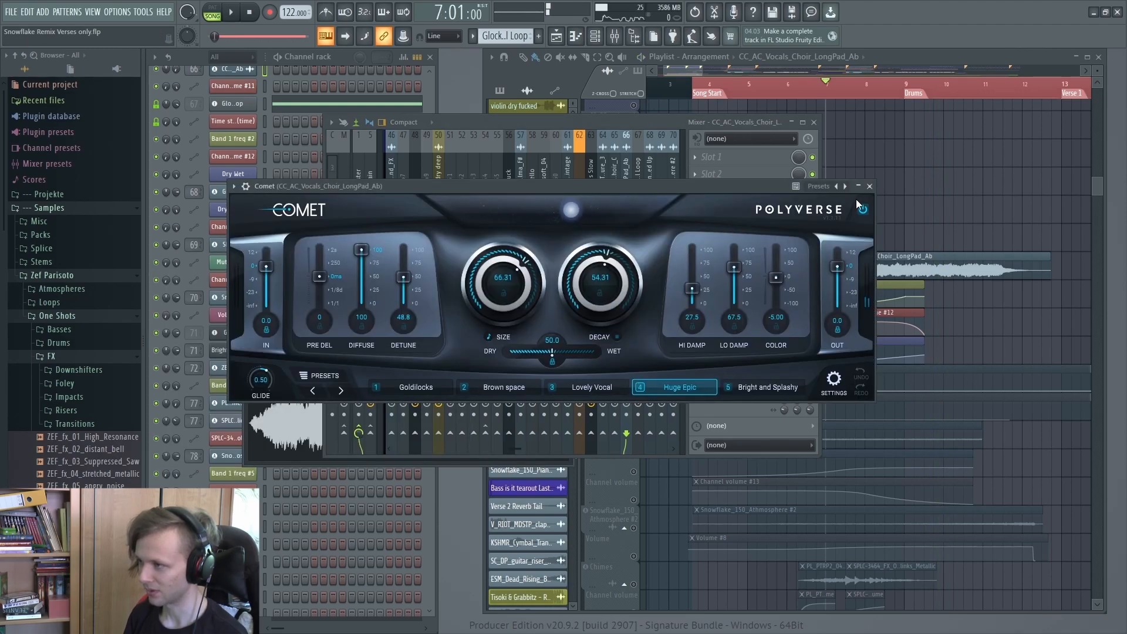
click(871, 187)
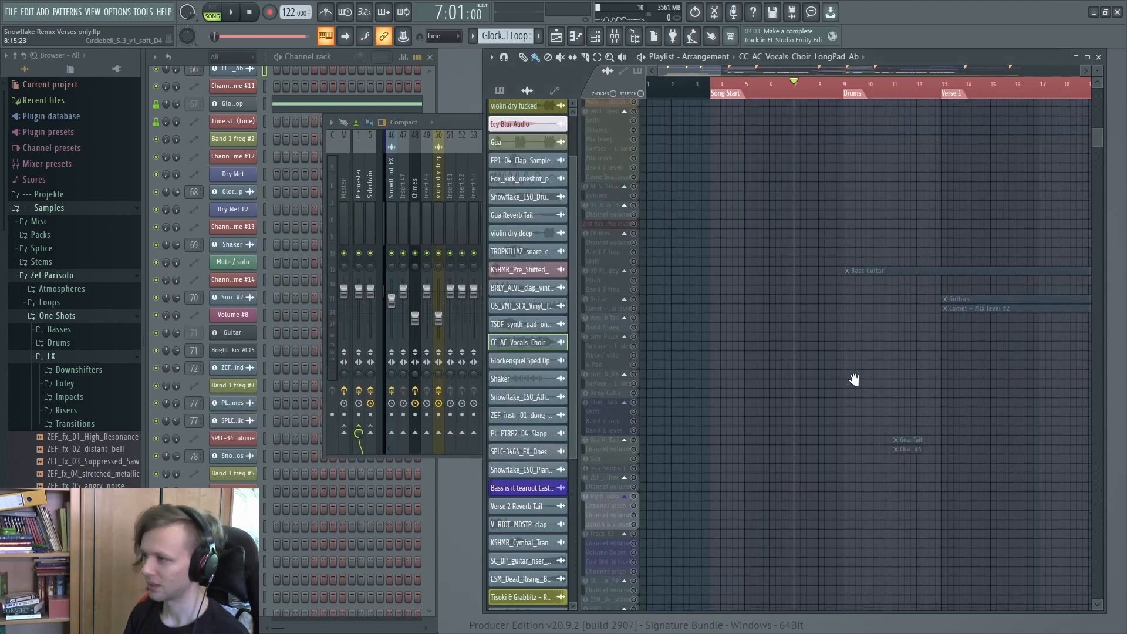
Solo the V_RIOT impact effect track with its Channel volume automation and play it just before the Drums marker.
drag(855, 379, 856, 478)
drag(818, 265, 883, 501)
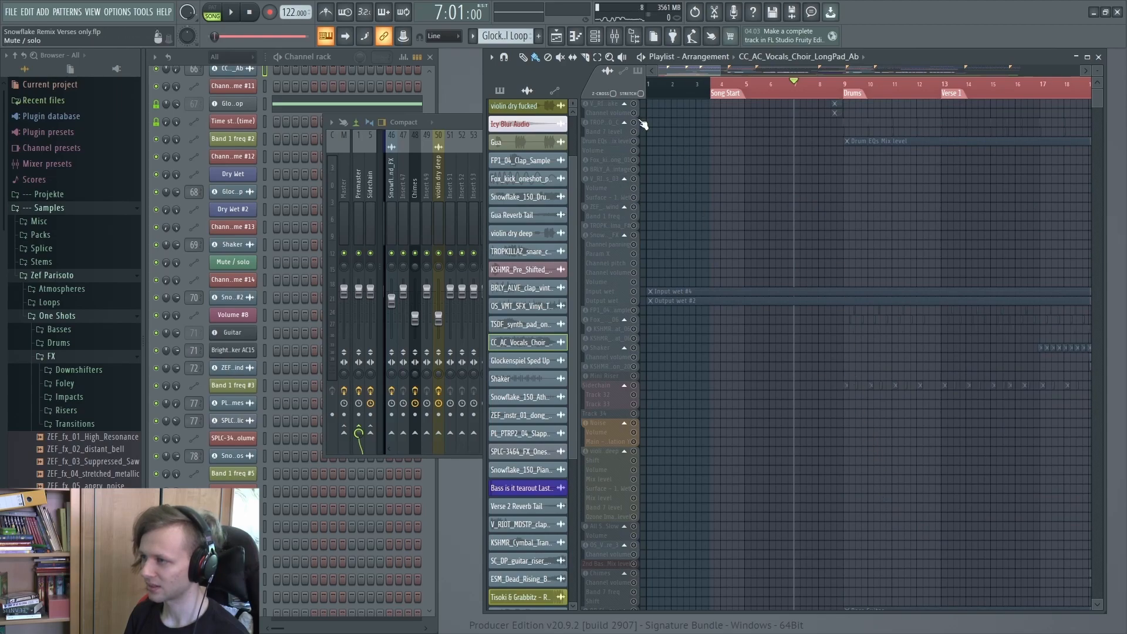
click(637, 107)
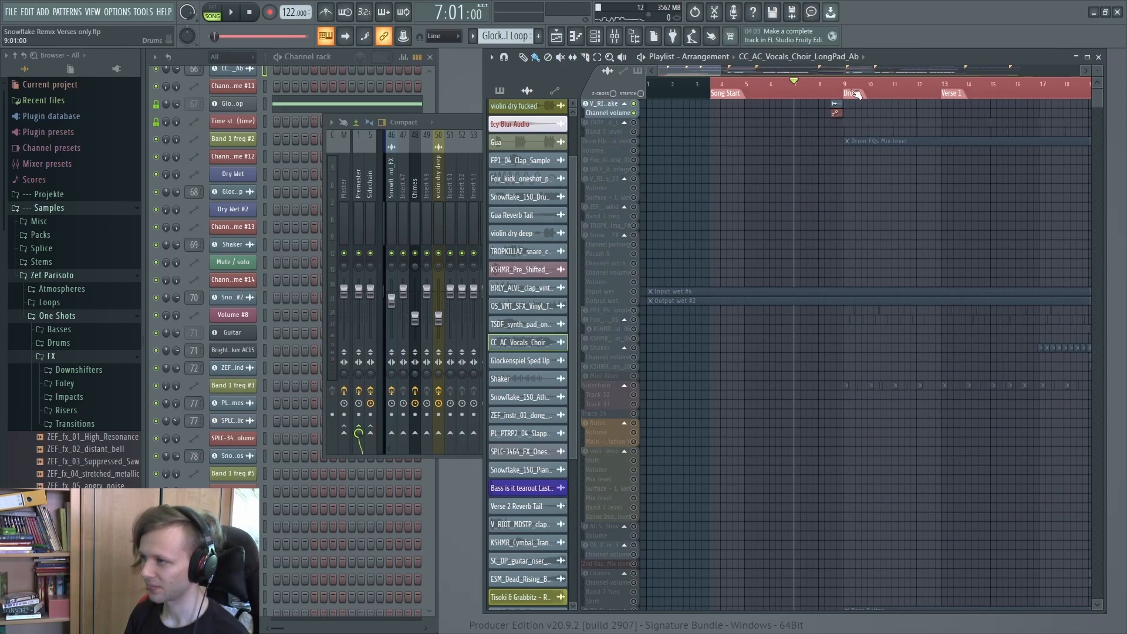
click(831, 91)
key(space)
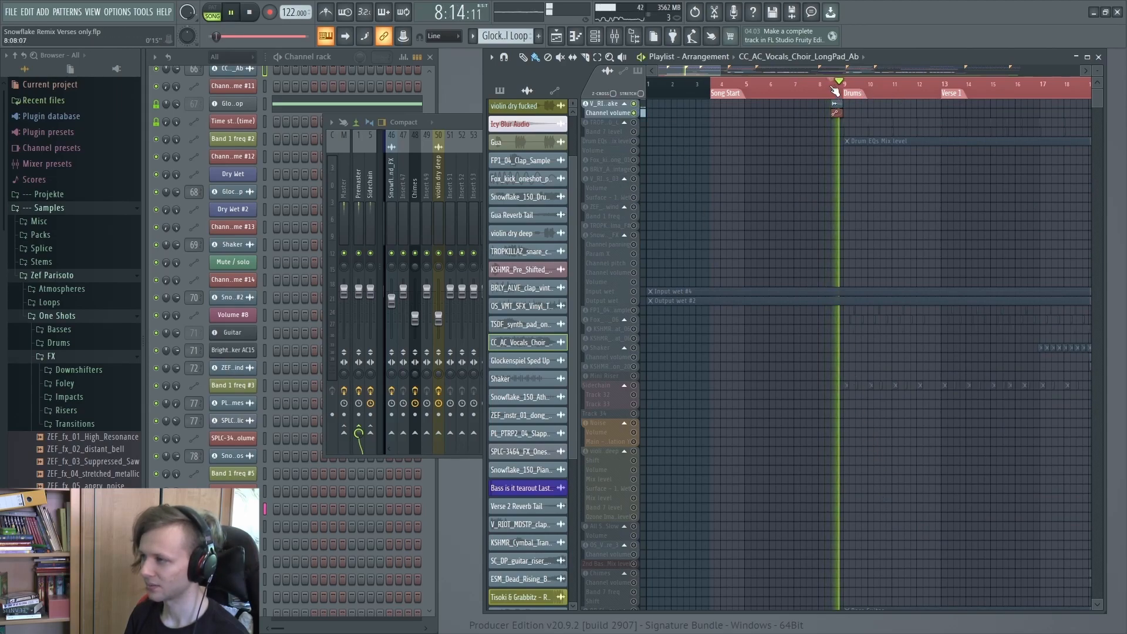
key(space)
Solo the kick, clap and other drum tracks with their automation and play them from the Drums marker at bar 9.
click(844, 87)
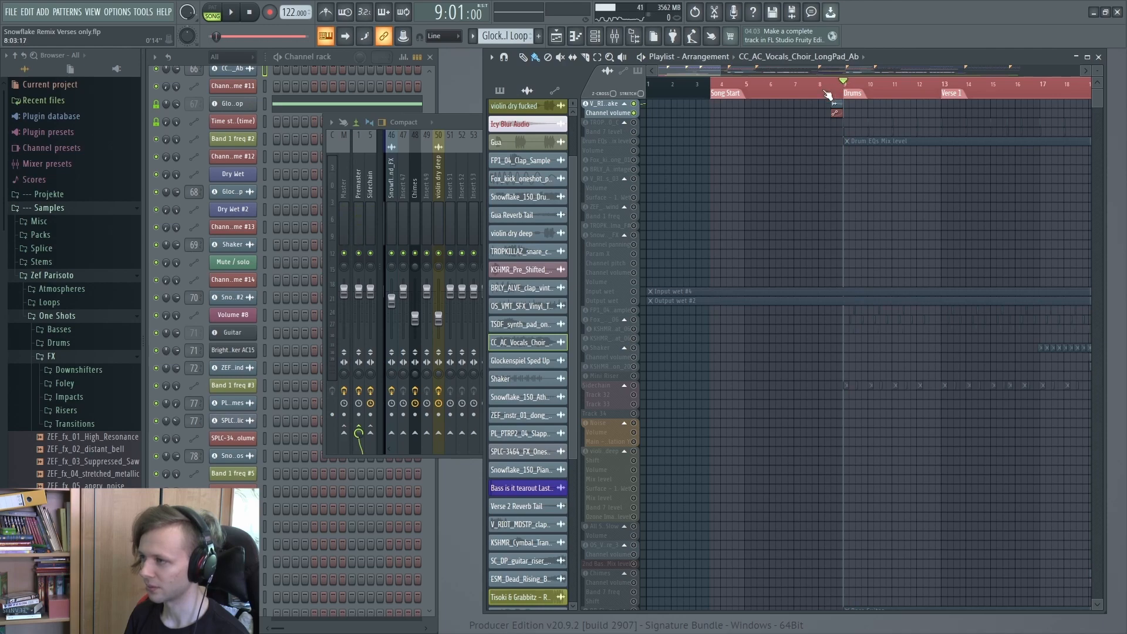
key(space)
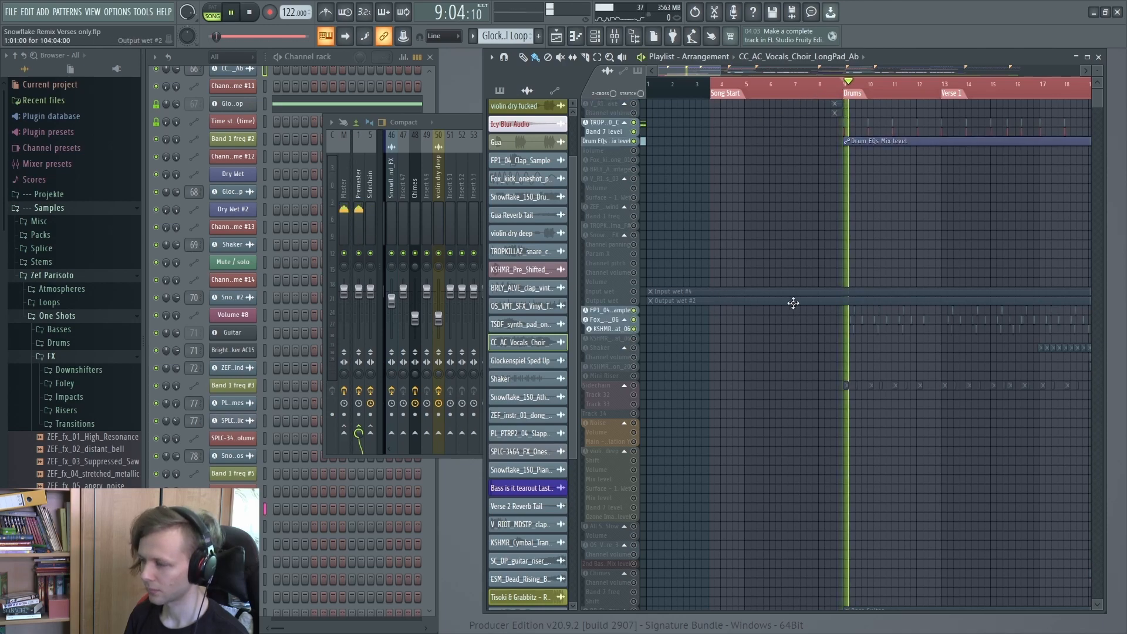
scroll(794, 302, up, 3)
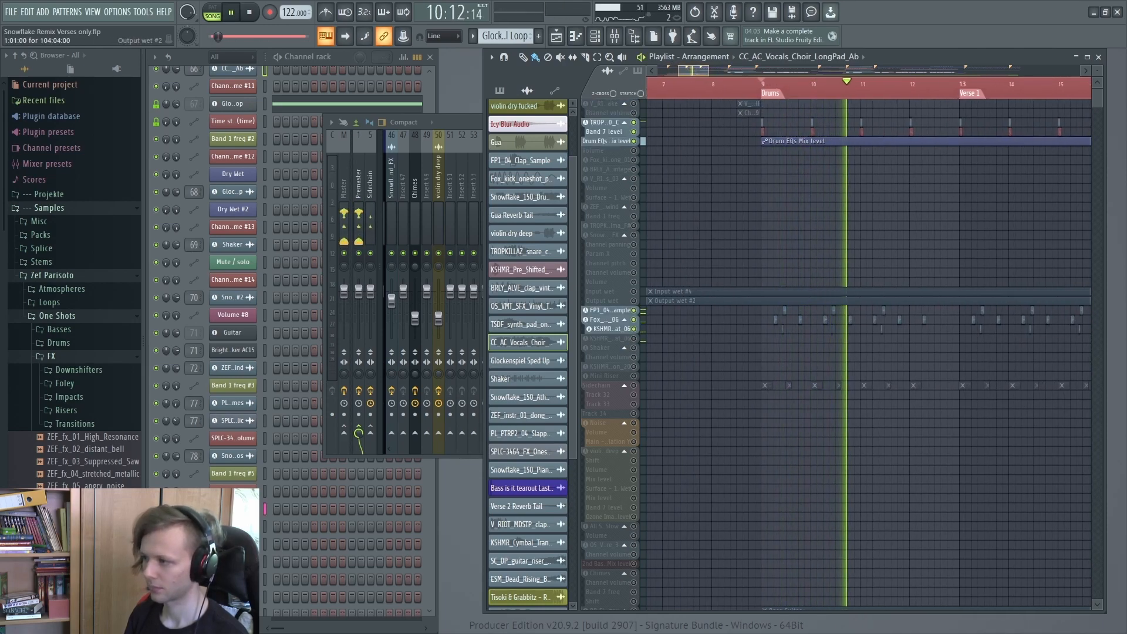
key(space)
Open the TROPKILLAZ kick clip's sample settings and its mixer track, and play the kick from the Drums marker.
scroll(814, 414, up, 3)
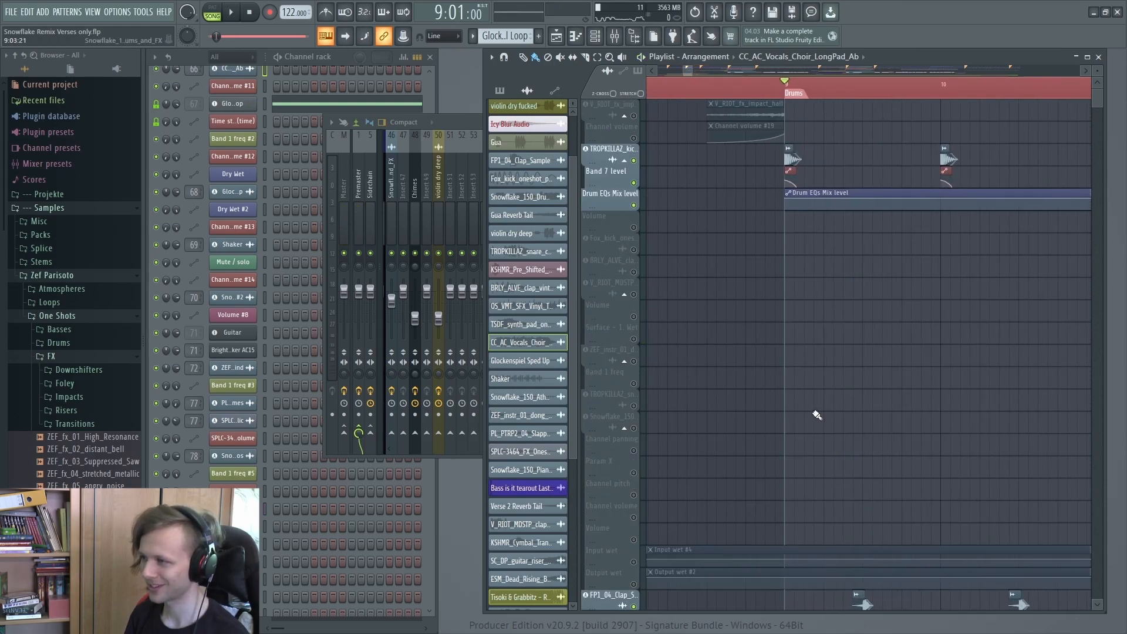
scroll(790, 167, up, 5)
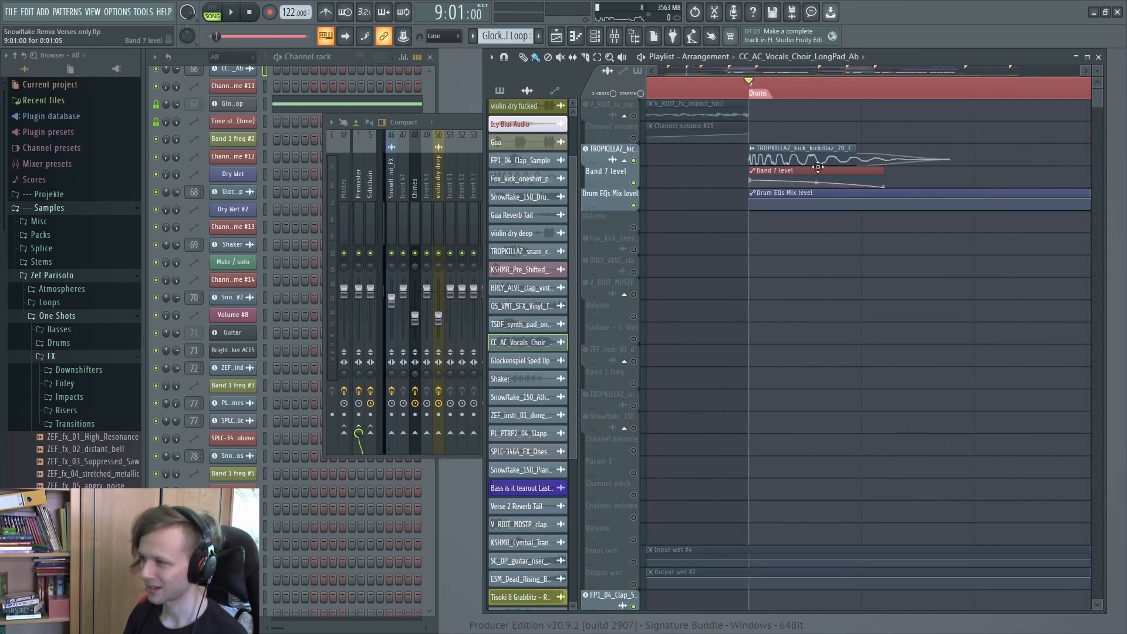
double_click(819, 162)
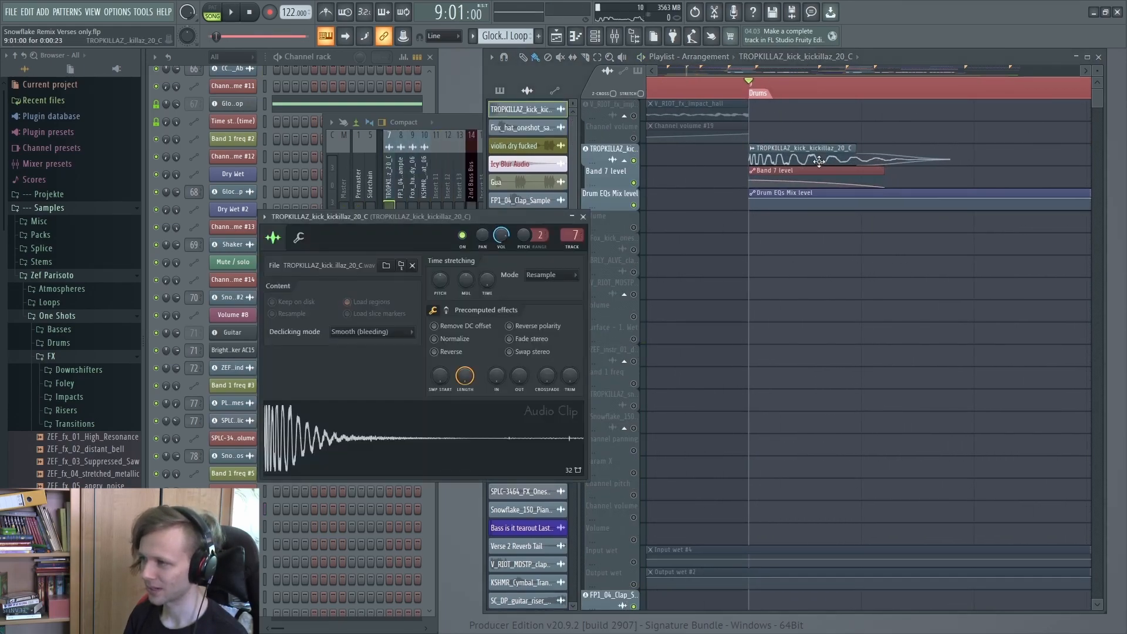
double_click(569, 237)
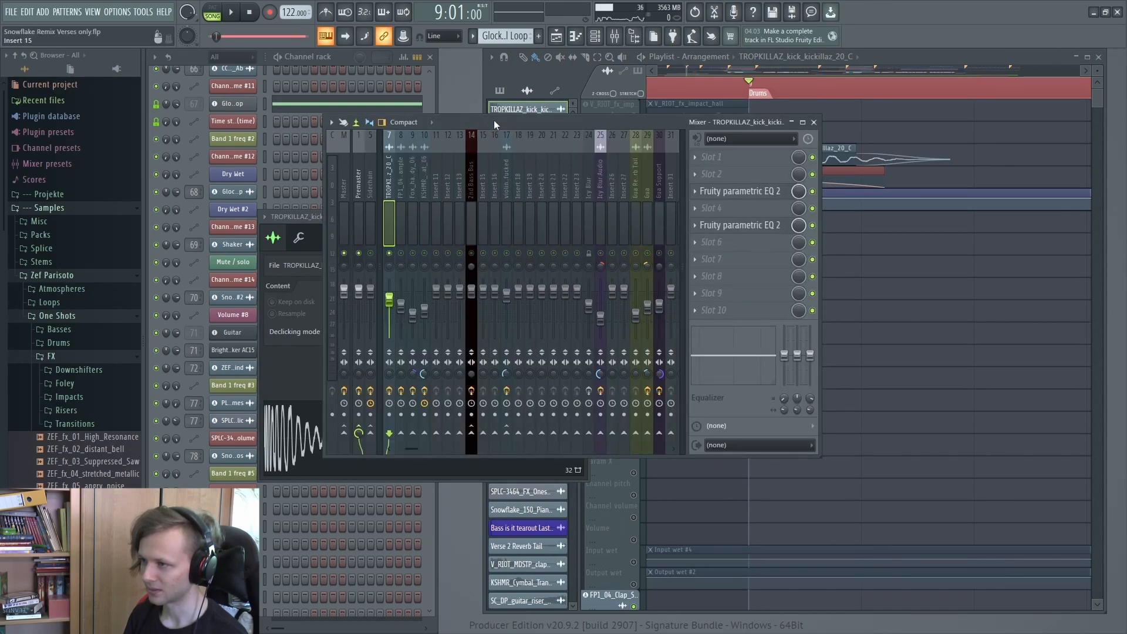
drag(495, 119, 440, 217)
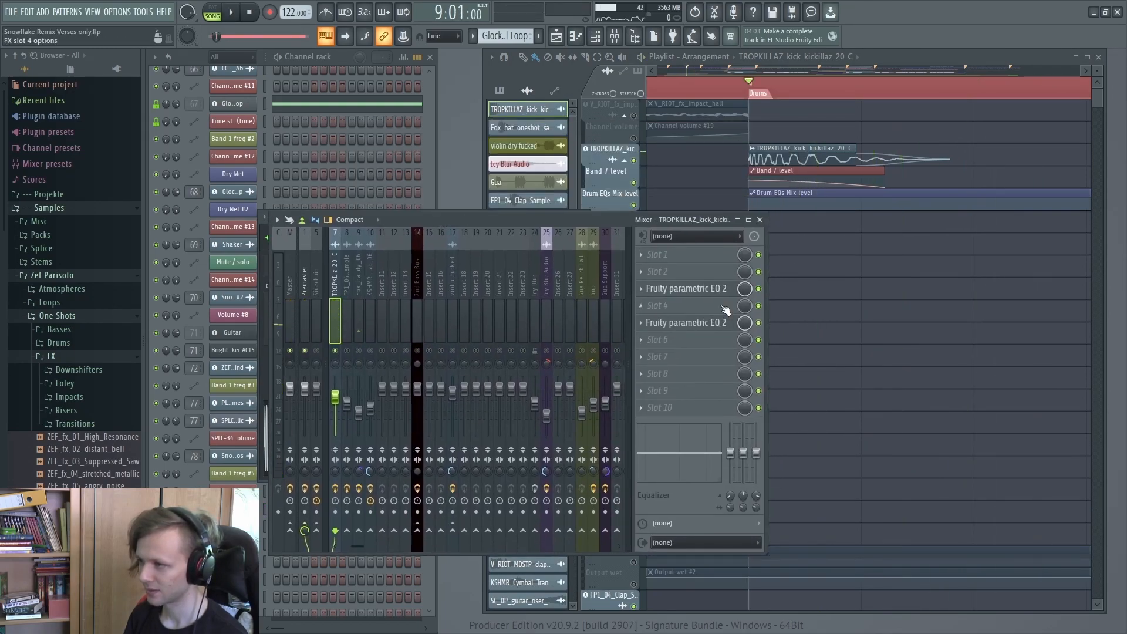
key(space)
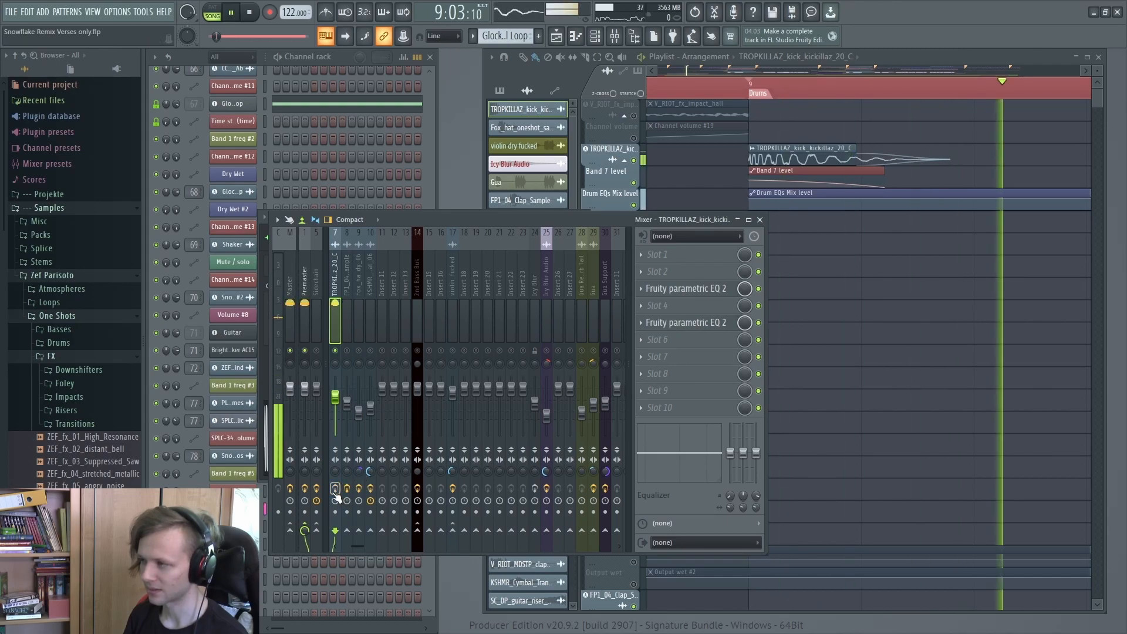
key(space)
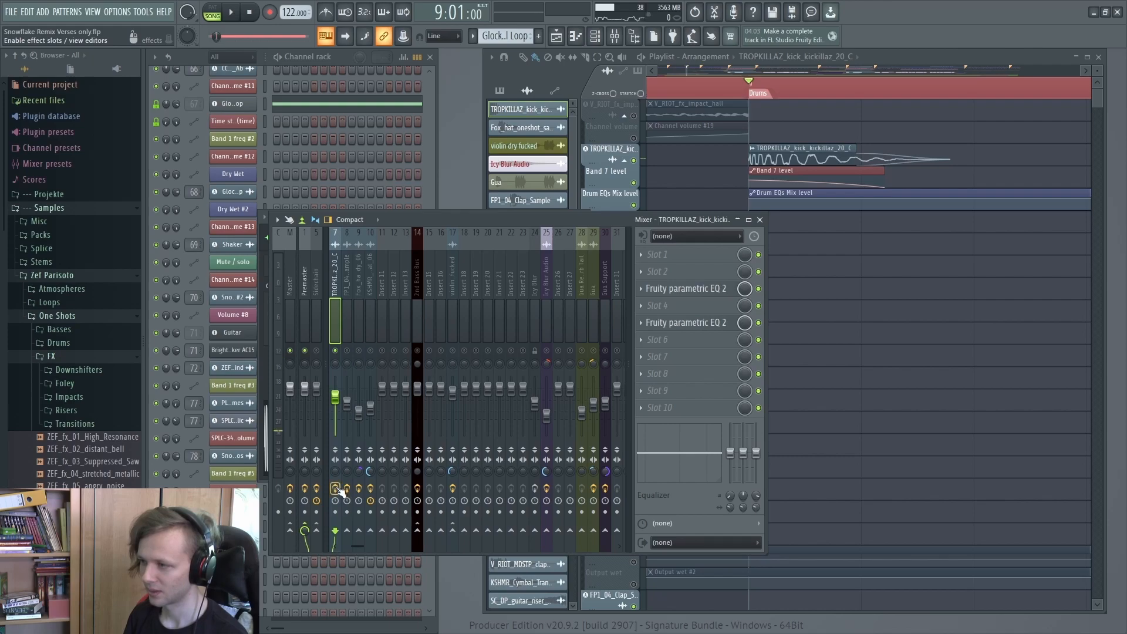
Inspect both Fruity parametric EQ 2 effects on the kick's mixer track, playing the kick while the first is open.
click(714, 294)
key(space)
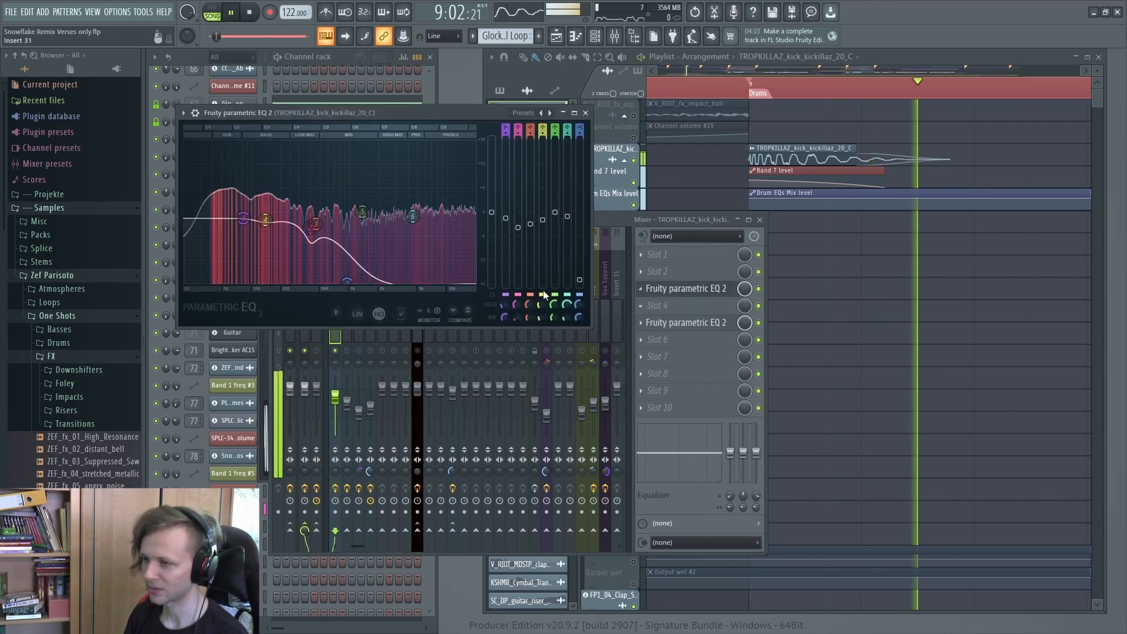
key(space)
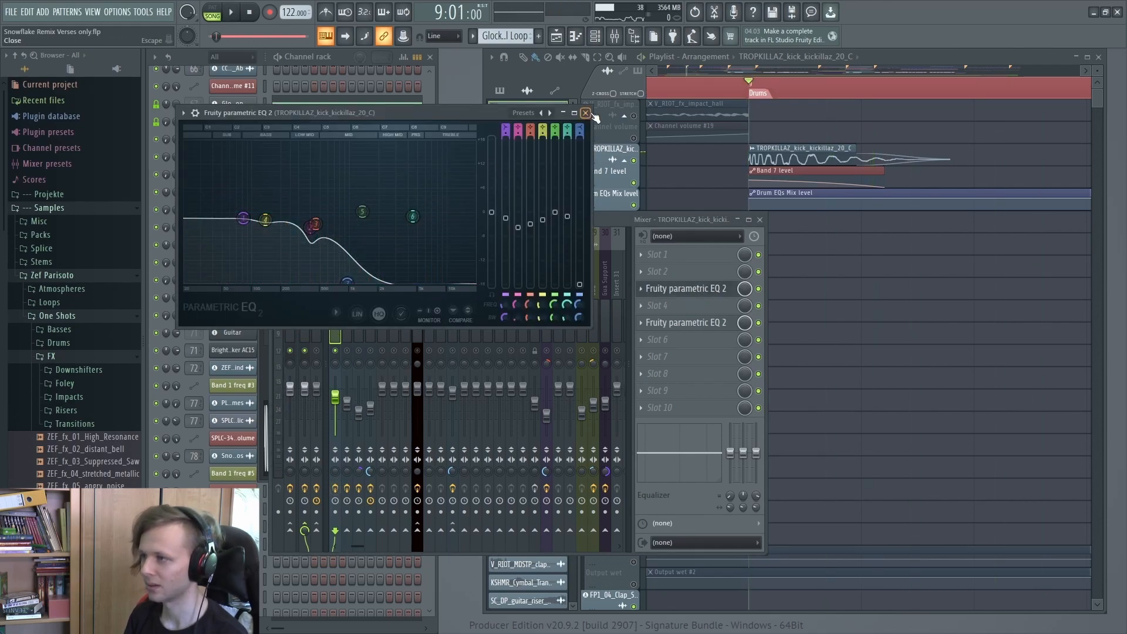
click(588, 113)
click(711, 327)
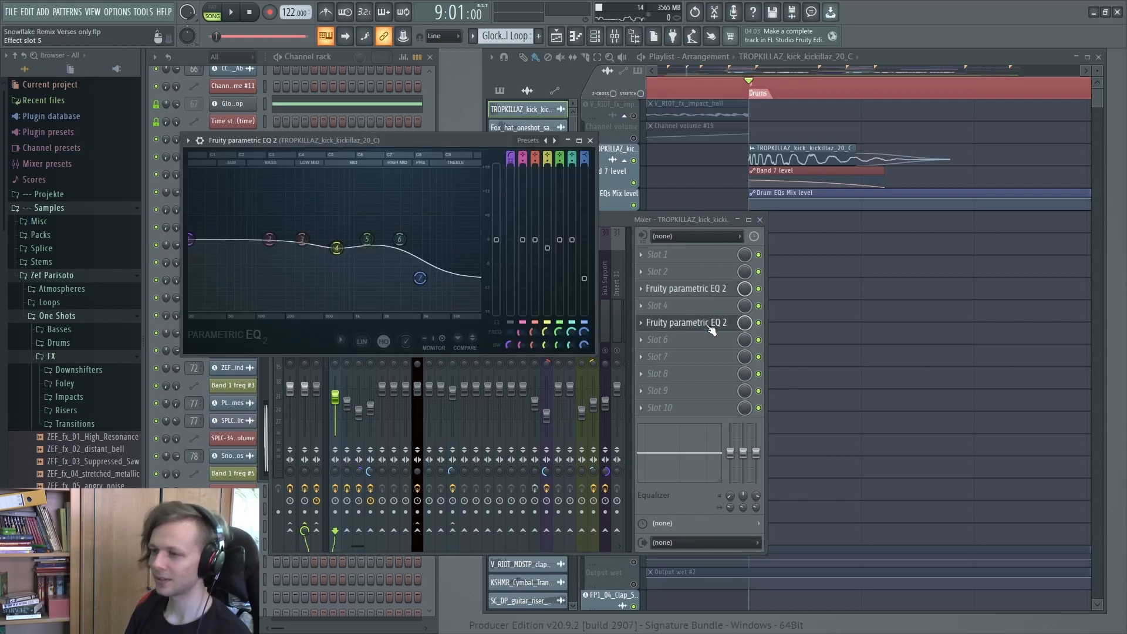
click(591, 141)
Solo the FP1_04_Clap_Sample track, play it after the Drums marker, and open the equalizer on its mixer track.
scroll(771, 203, down, 10)
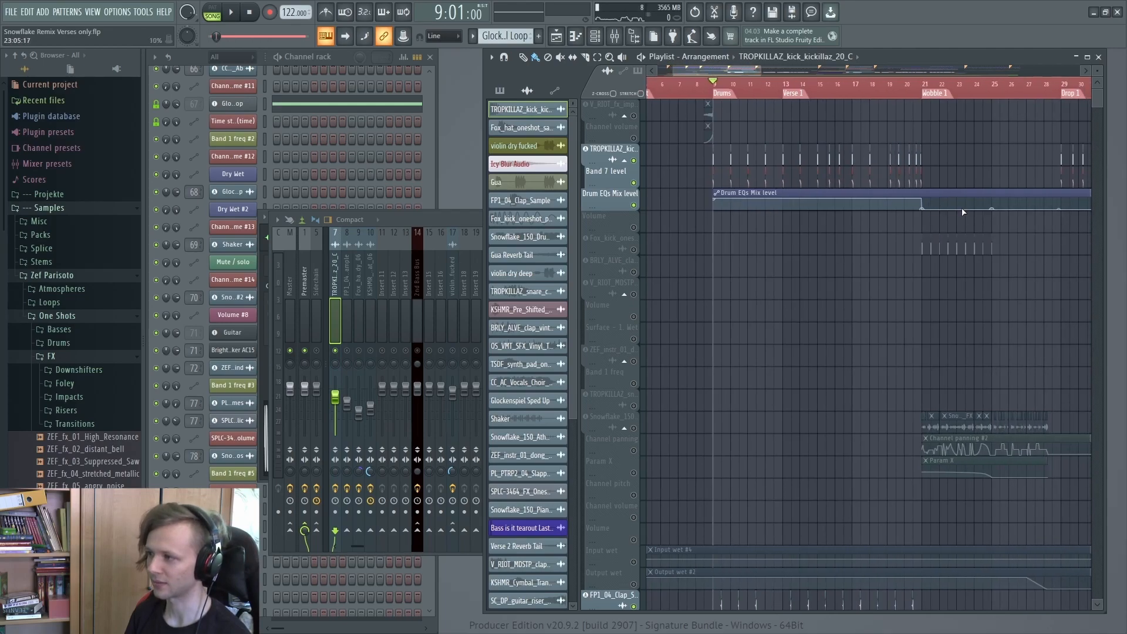
scroll(1020, 202, down, 2)
scroll(708, 212, up, 8)
scroll(708, 294, down, 4)
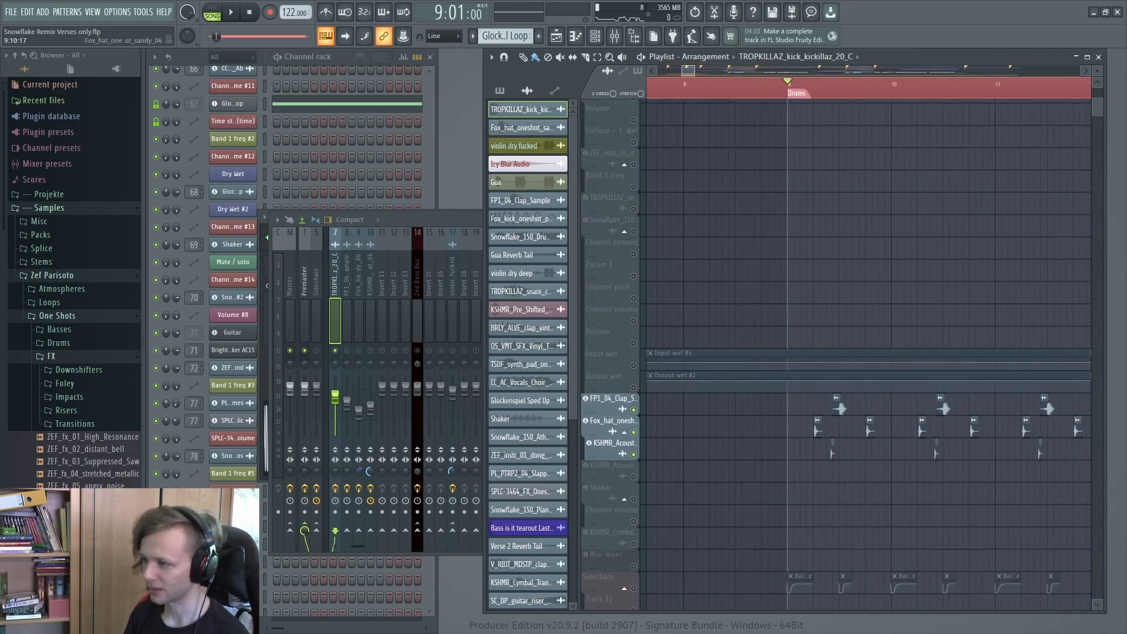
right_click(635, 411)
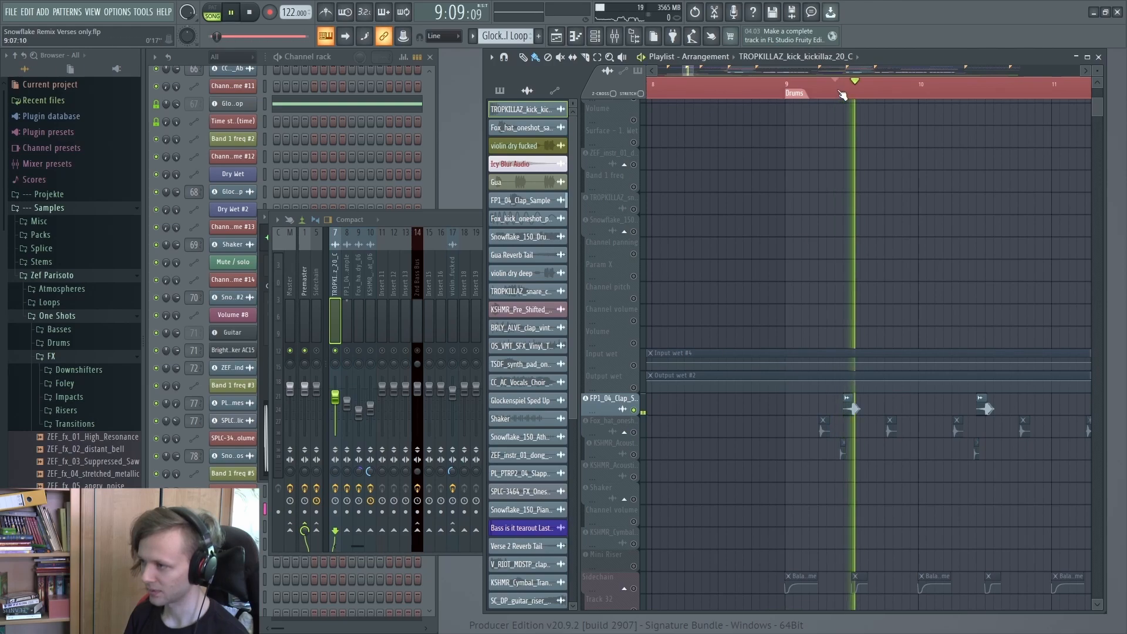
click(346, 337)
click(686, 288)
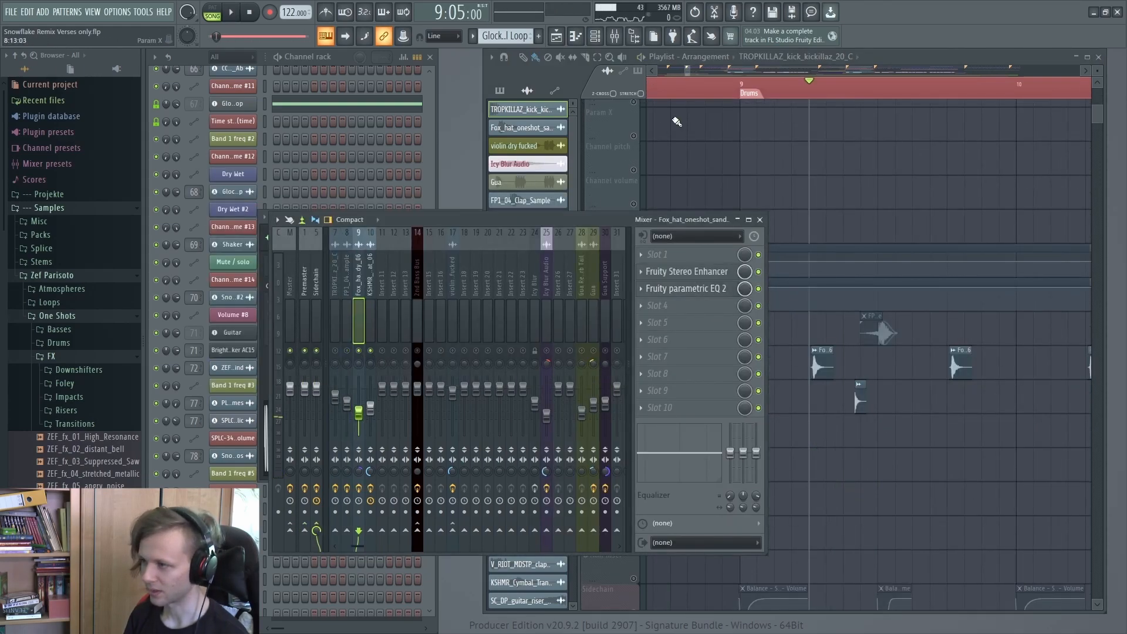
Play the soloed hats from 9:05:00 and inspect the Fruity parametric EQ 2 on the Fox_hat mixer track during playback.
key(space)
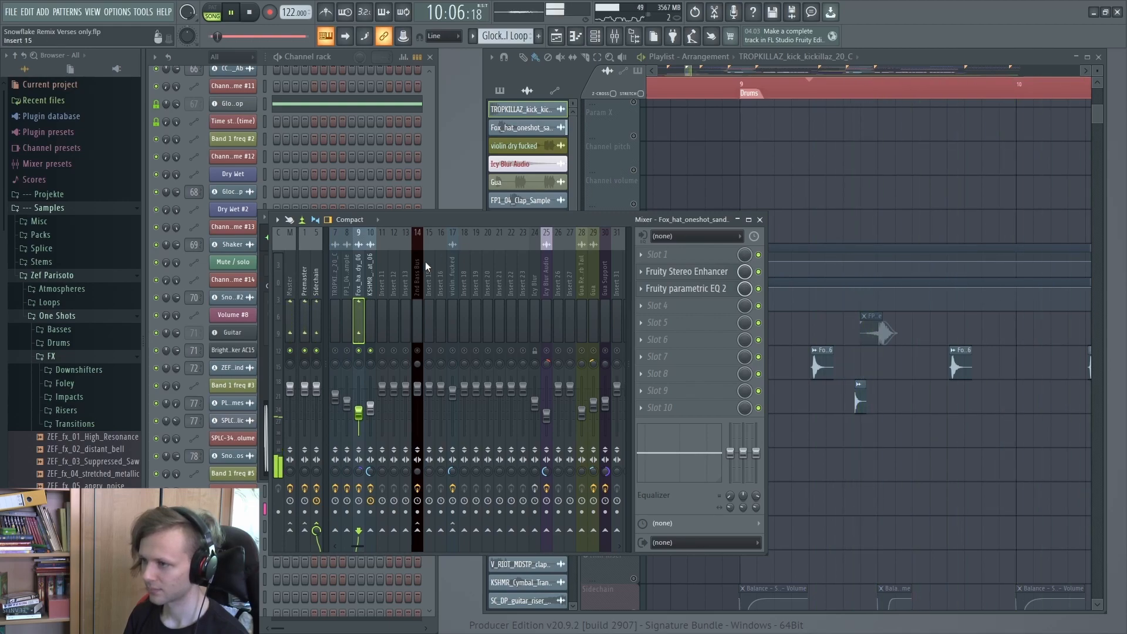
key(space)
click(695, 290)
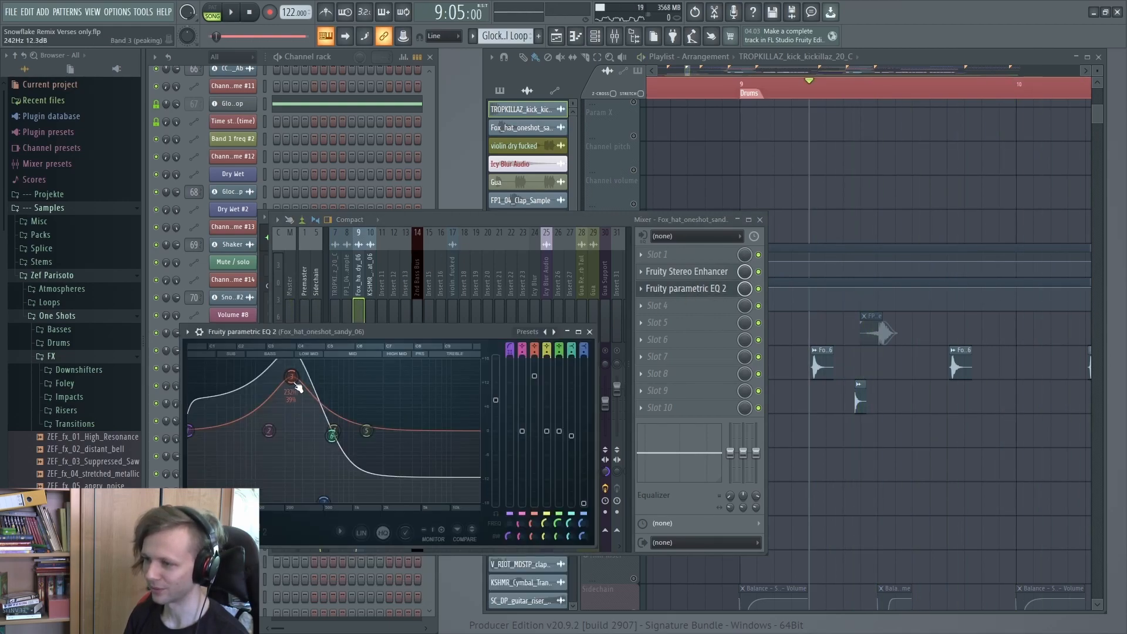
key(space)
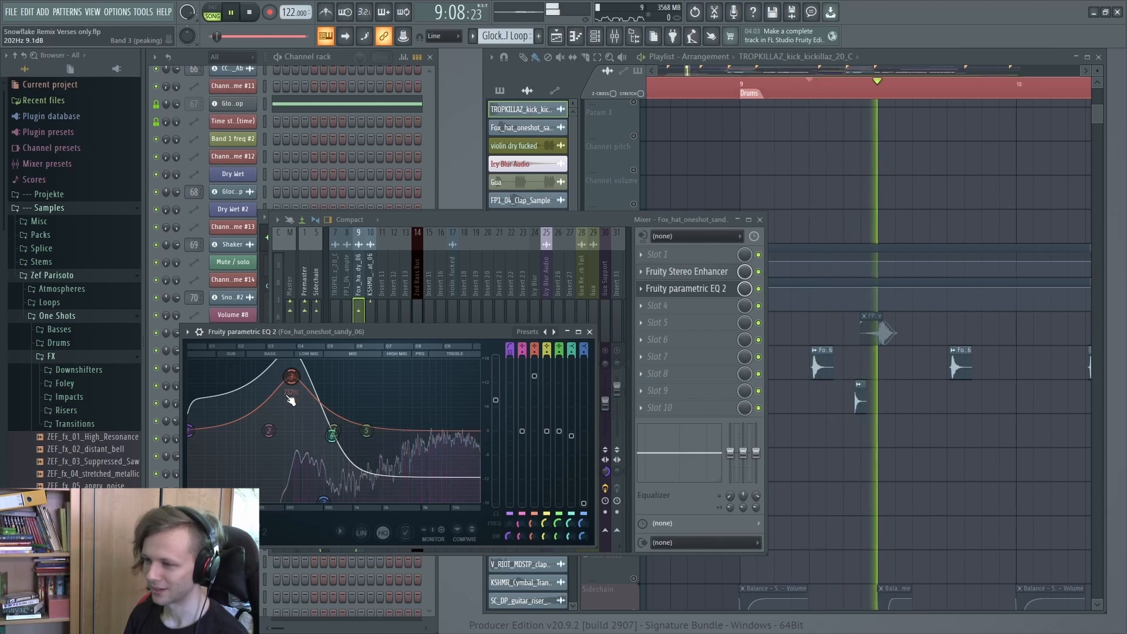
key(space)
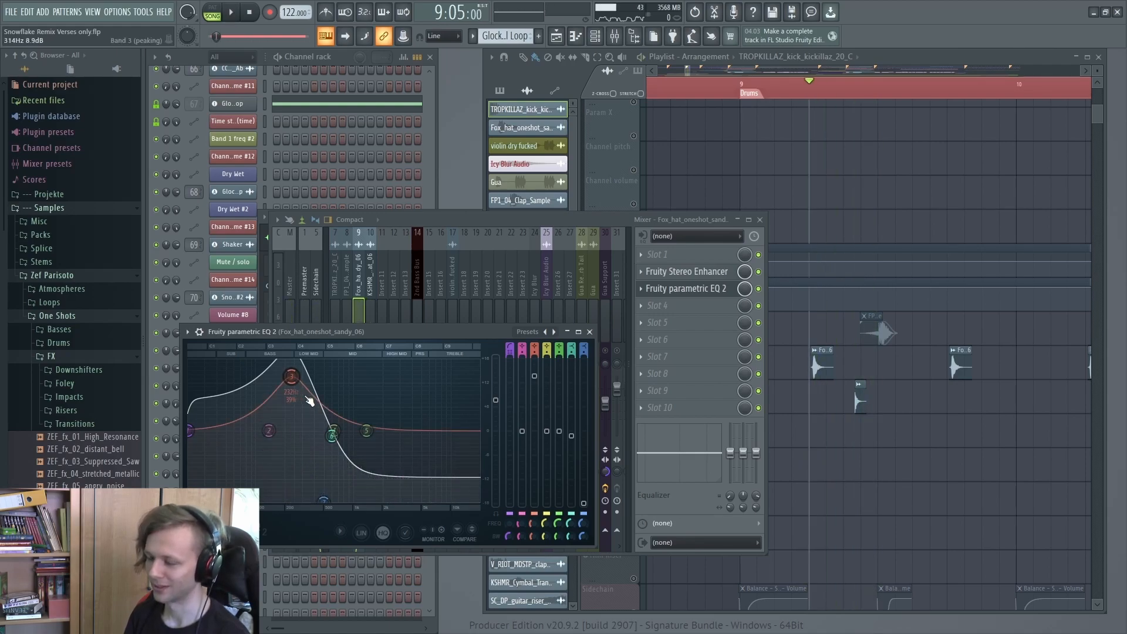
click(589, 332)
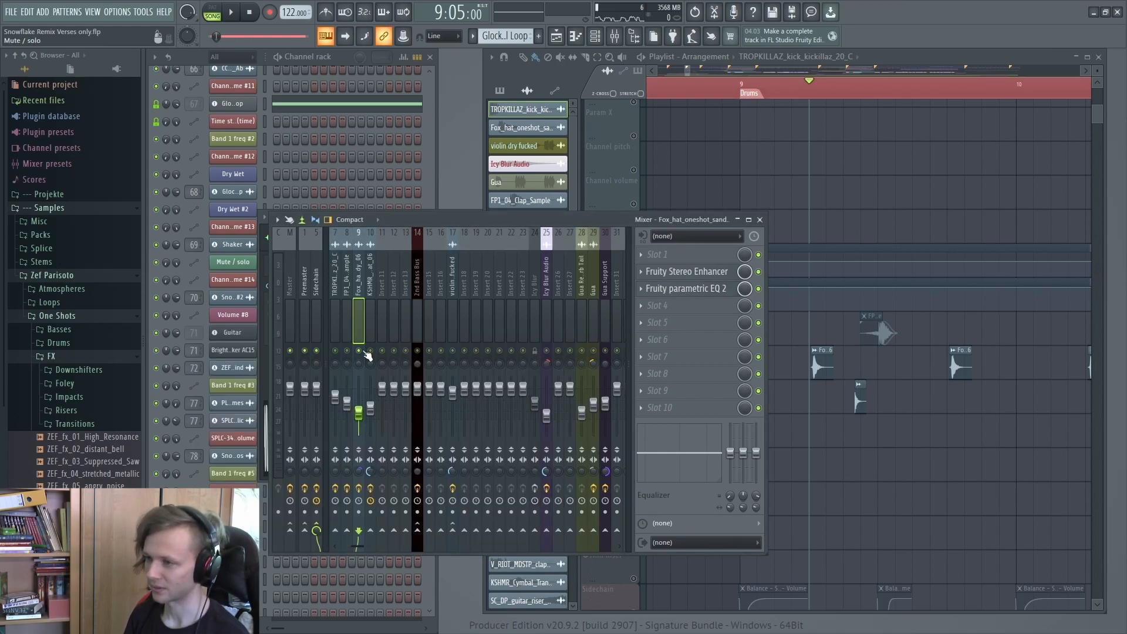
Solo the Sidechain track with Track 32 and Track 33, and set the playback position to the Drums marker.
scroll(930, 274, down, 6)
scroll(904, 274, down, 4)
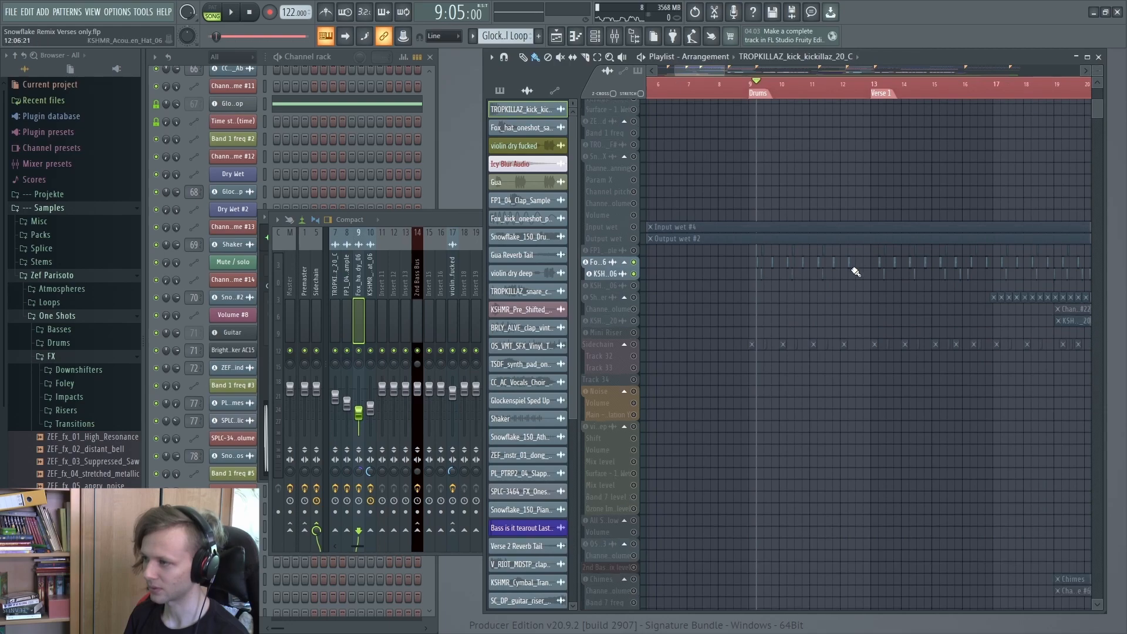
scroll(770, 339, up, 3)
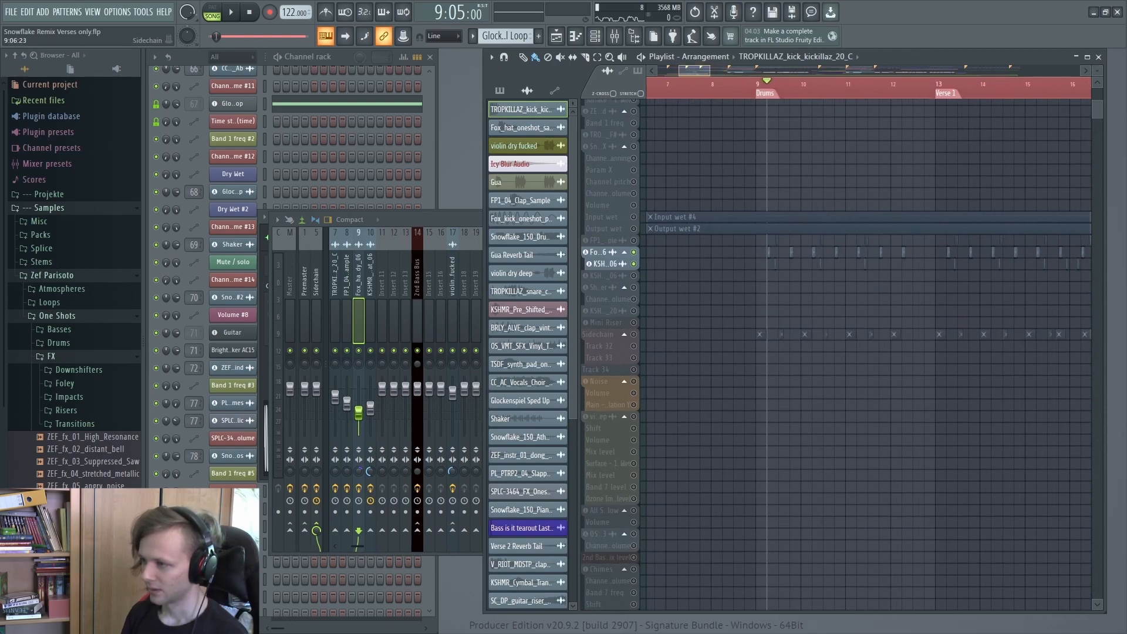
scroll(770, 353, up, 4)
scroll(745, 294, up, 6)
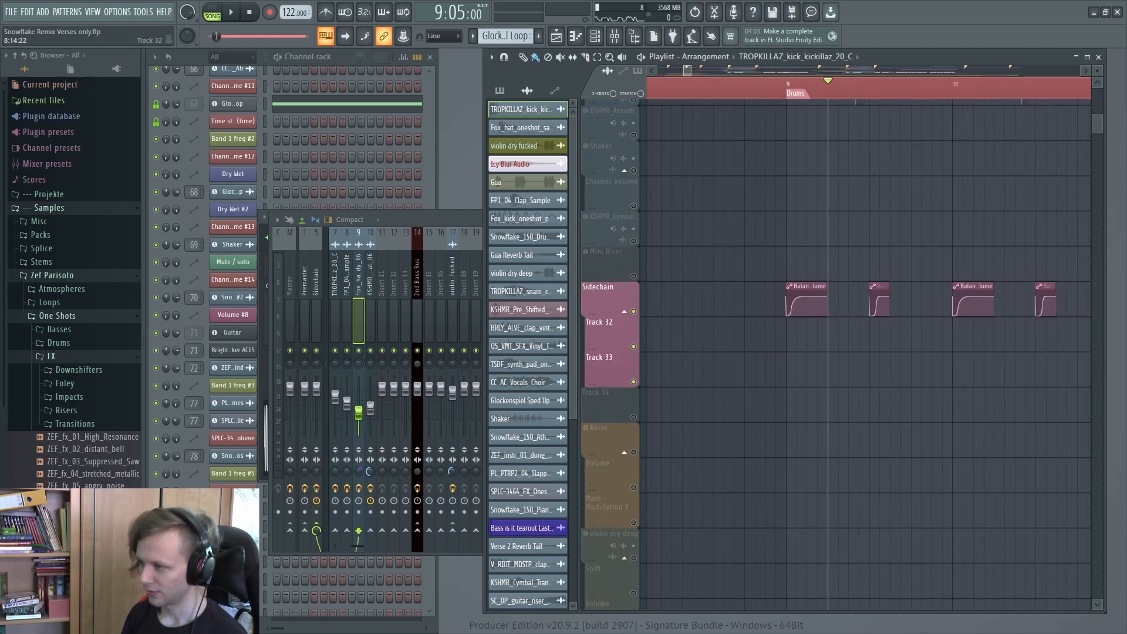
click(728, 86)
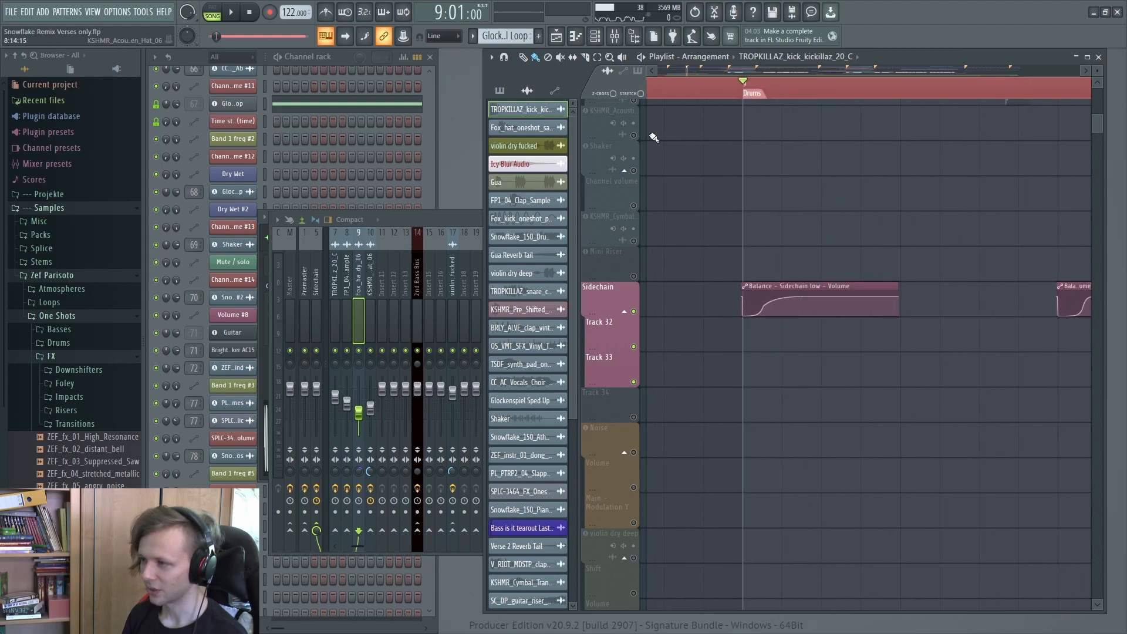
Inspect the Frequency Splitter on the Sidechain mixer track and open Fruity Balance on the Sidechain low track.
click(314, 297)
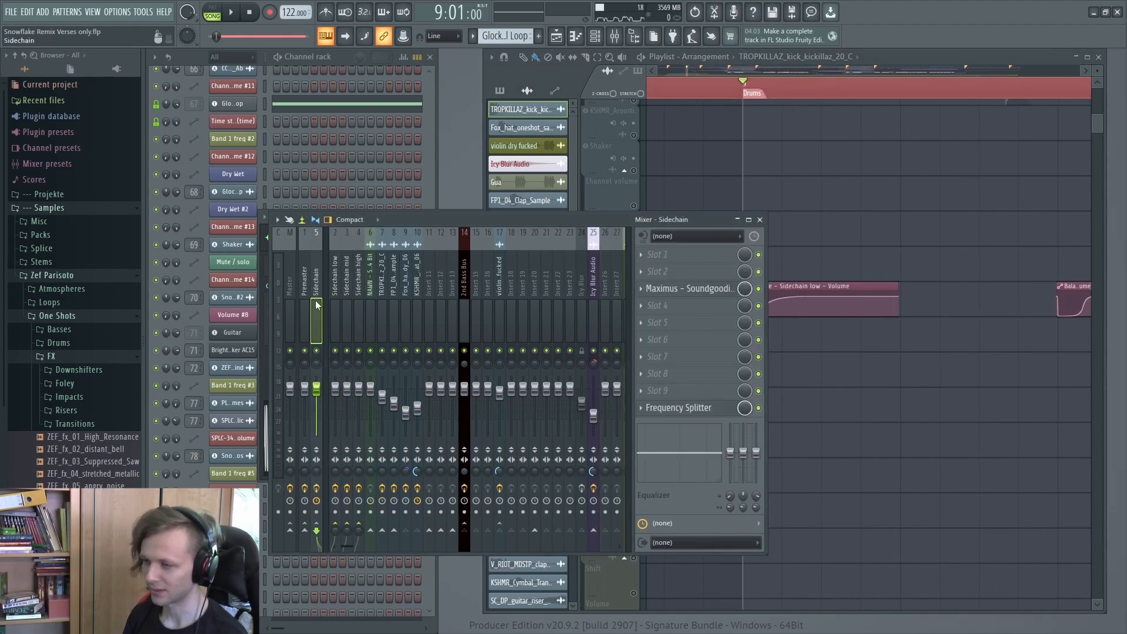
click(704, 407)
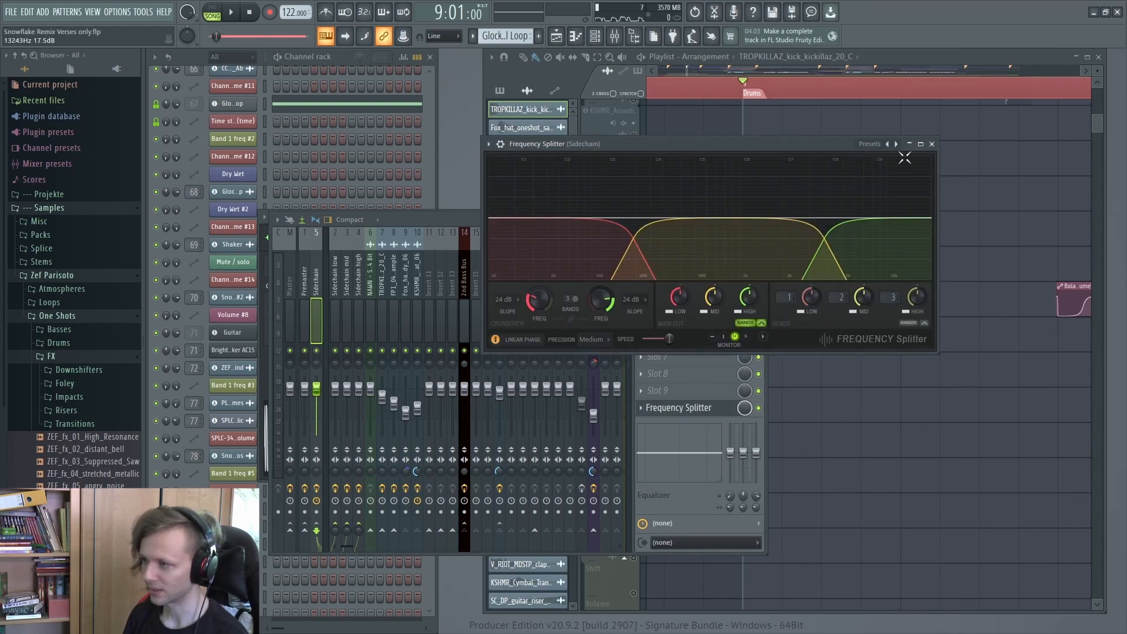
click(931, 144)
click(335, 305)
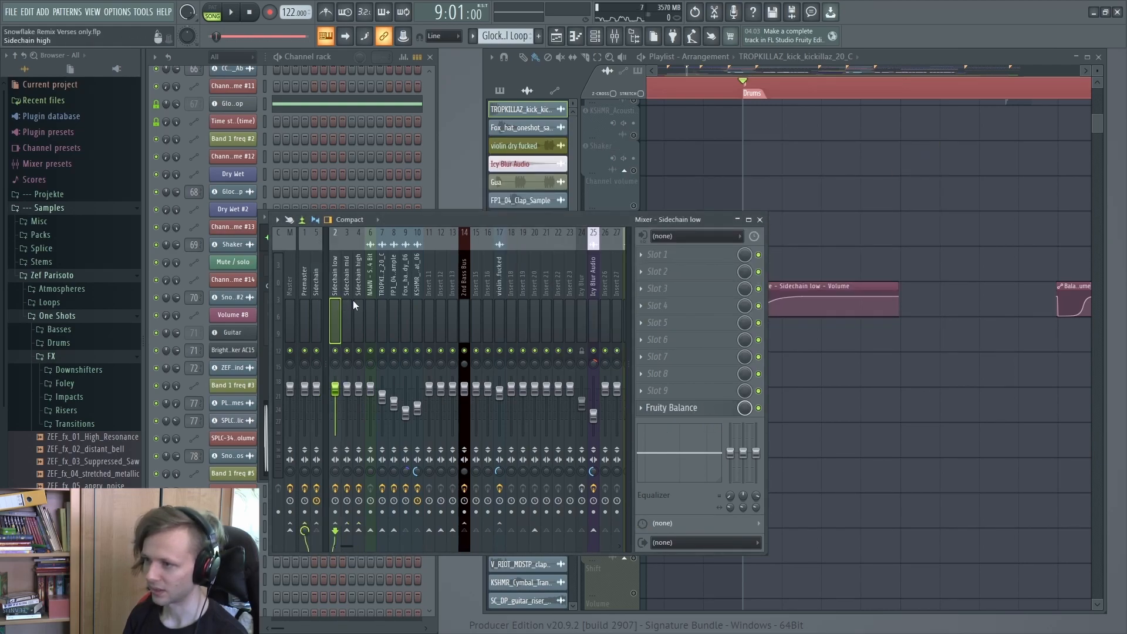
click(695, 409)
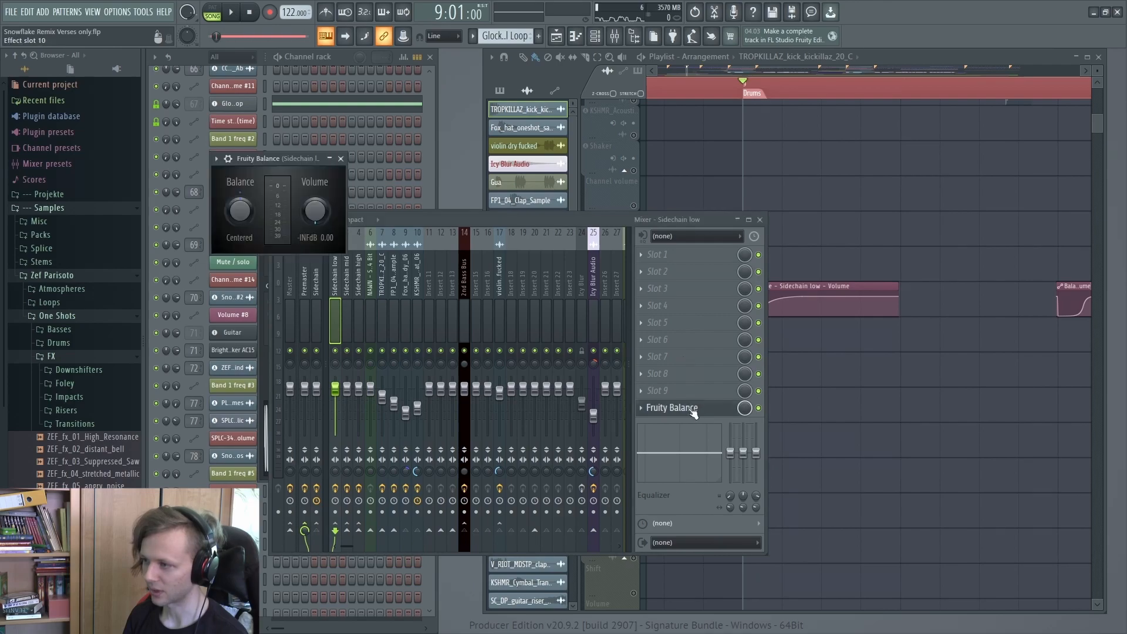
Examine the Sidechain volume automation clips from the Drums marker to Wobble 1, and close Fruity Balance.
click(831, 323)
scroll(810, 311, right, 10)
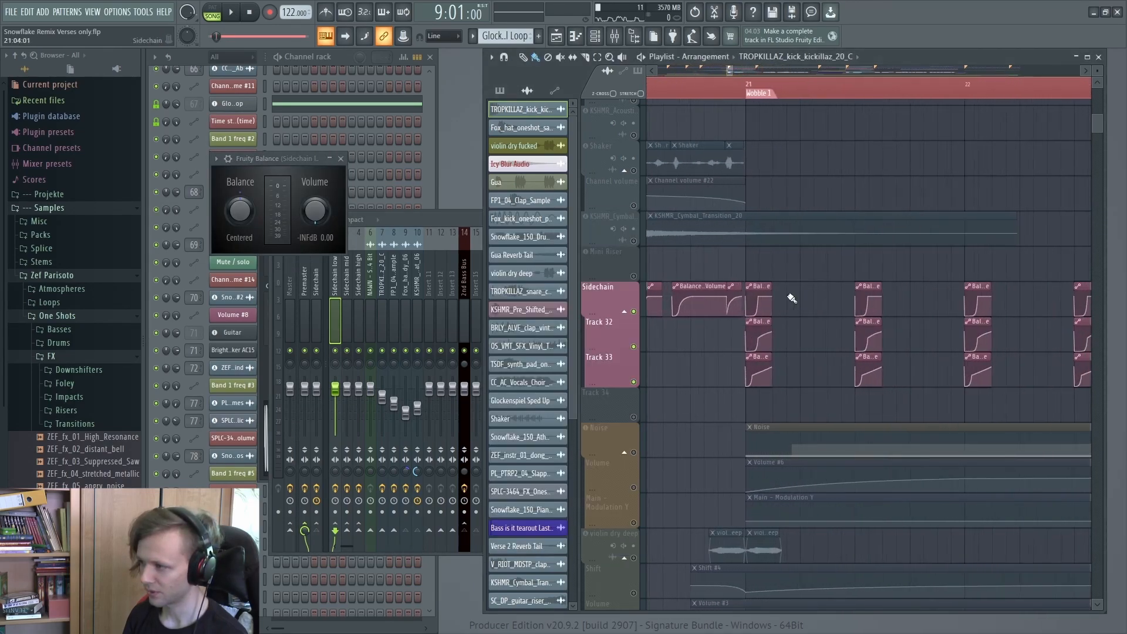
scroll(792, 298, down, 6)
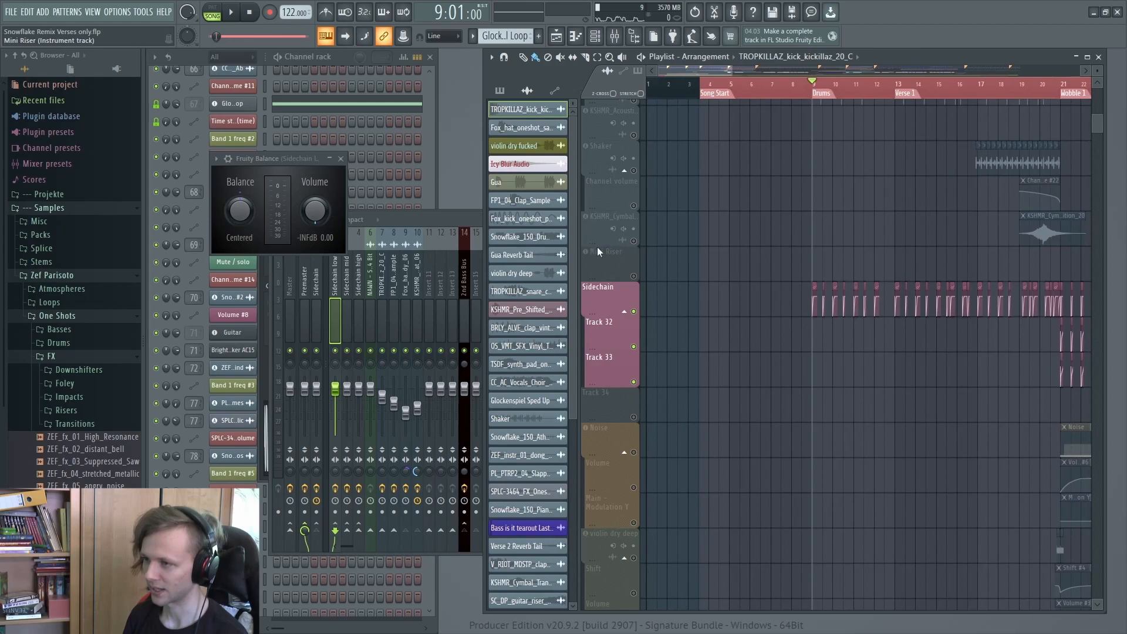
click(340, 158)
Solo the BB FlatWound Edgey bass track with its Pitch and Band 1 freq automation and play it from the Drums marker.
scroll(725, 349, down, 3)
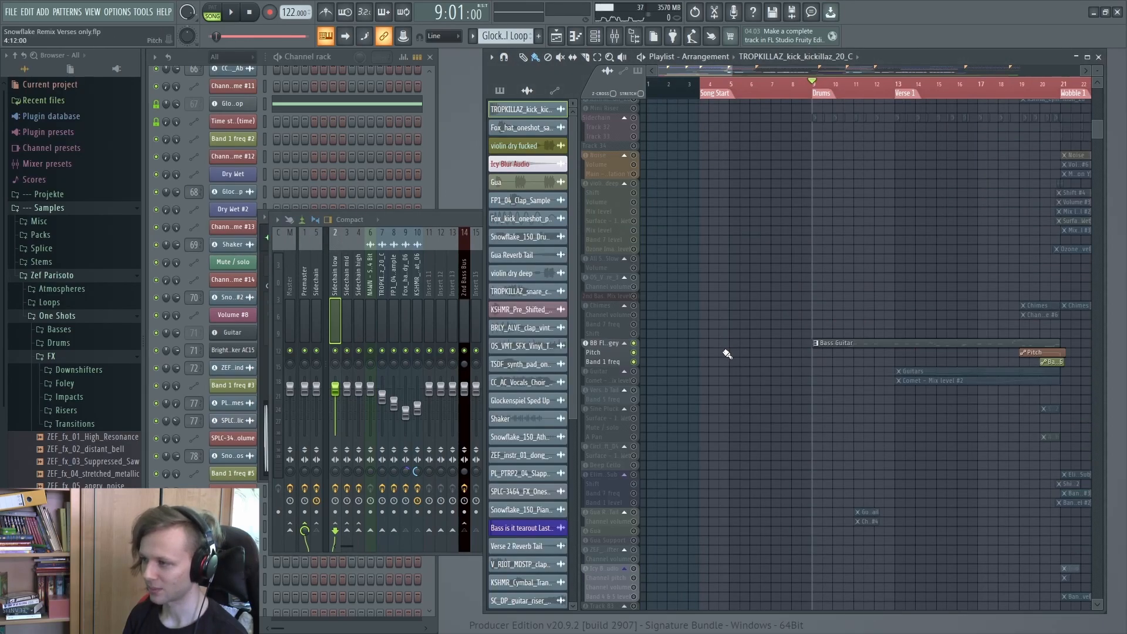
click(443, 219)
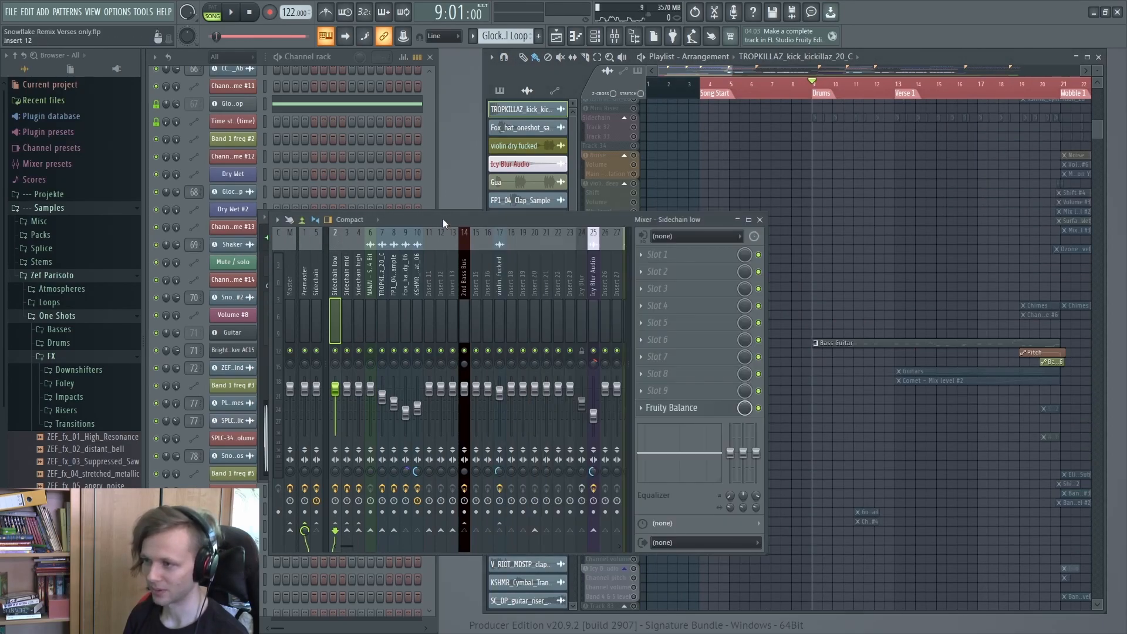
key(space)
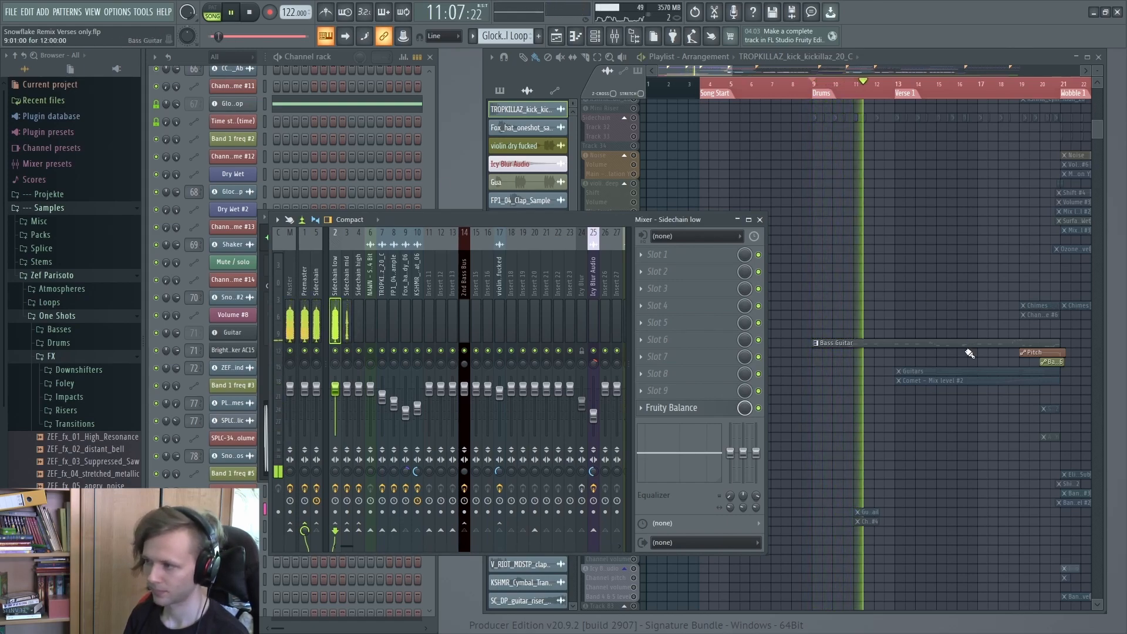
Open the Bass Guitar pattern's FLEX instrument, play its BB FlatWound Edgey preset, and show the channel's polyphony and portamento settings.
click(875, 346)
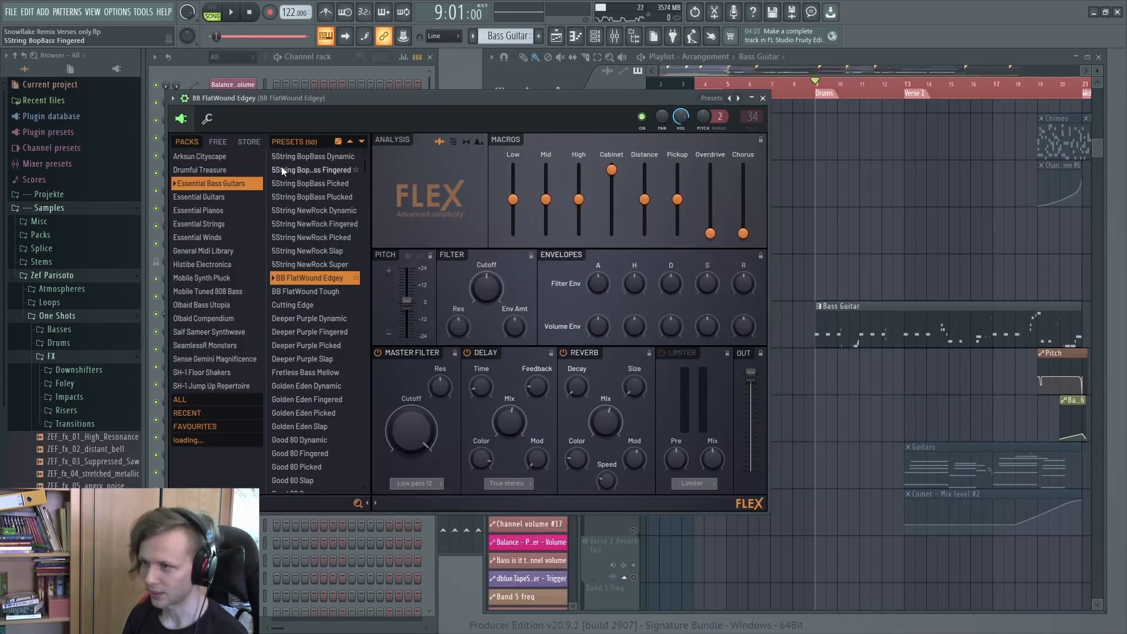
key(space)
drag(393, 103, 392, 105)
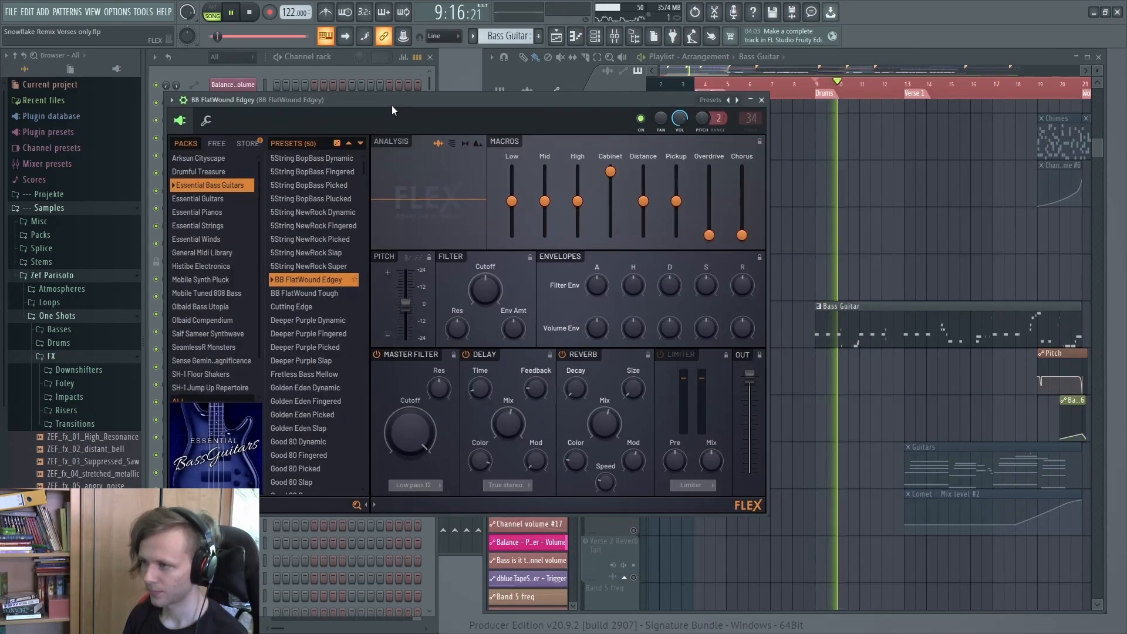
key(space)
click(206, 120)
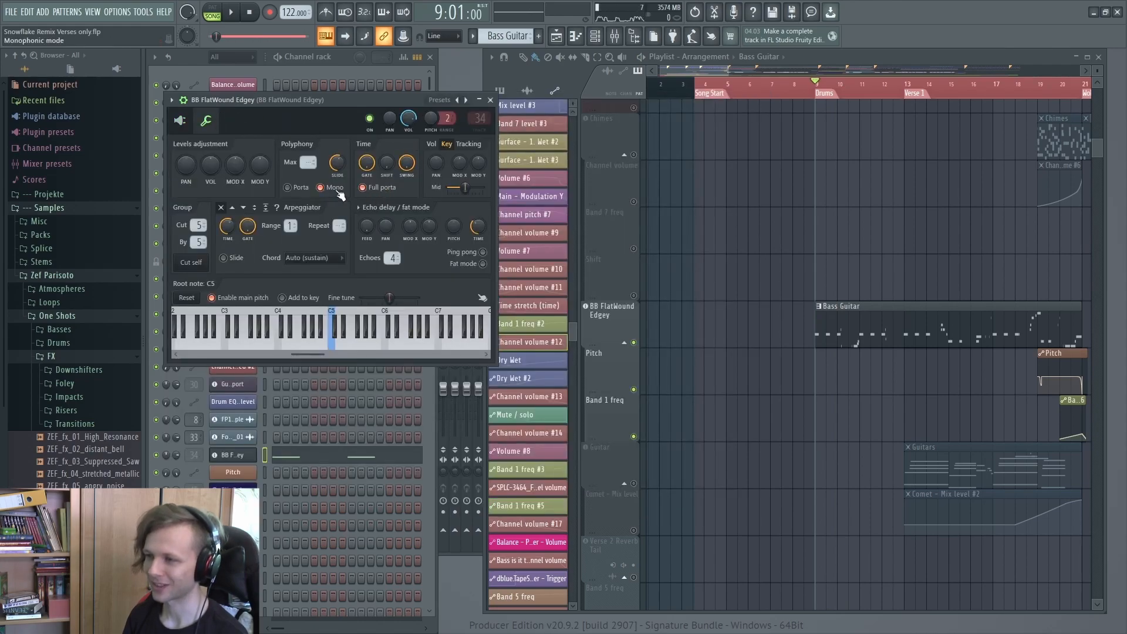
Play the Bass Guitar pattern's sliding notes from bar 10 and again from bar 14 in the arrangement.
scroll(847, 279, up, 8)
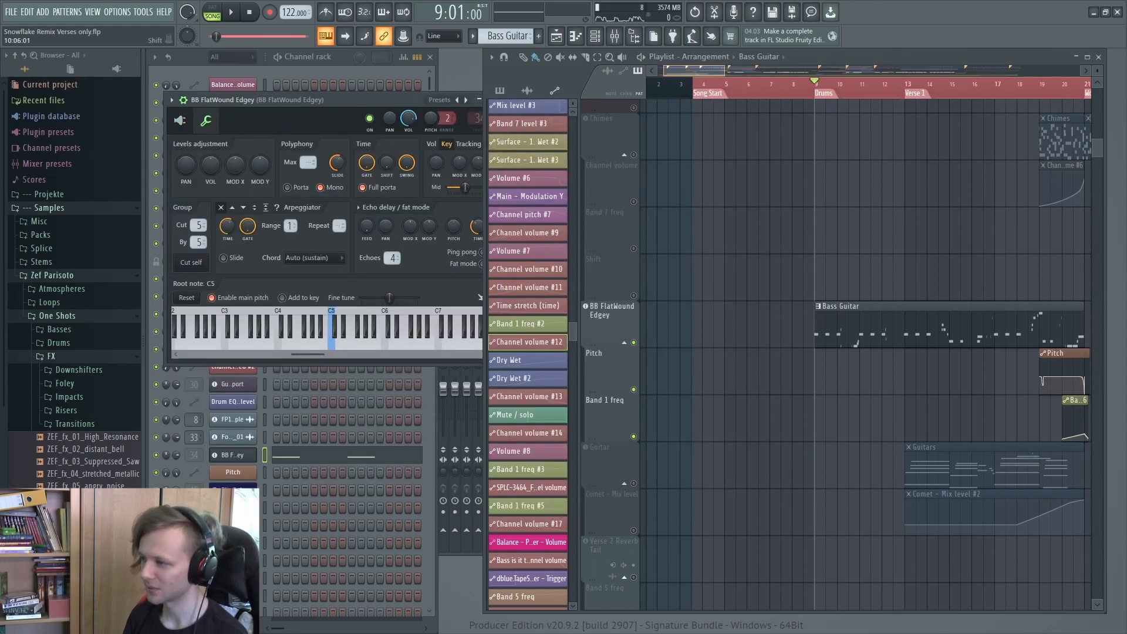
click(825, 91)
key(space)
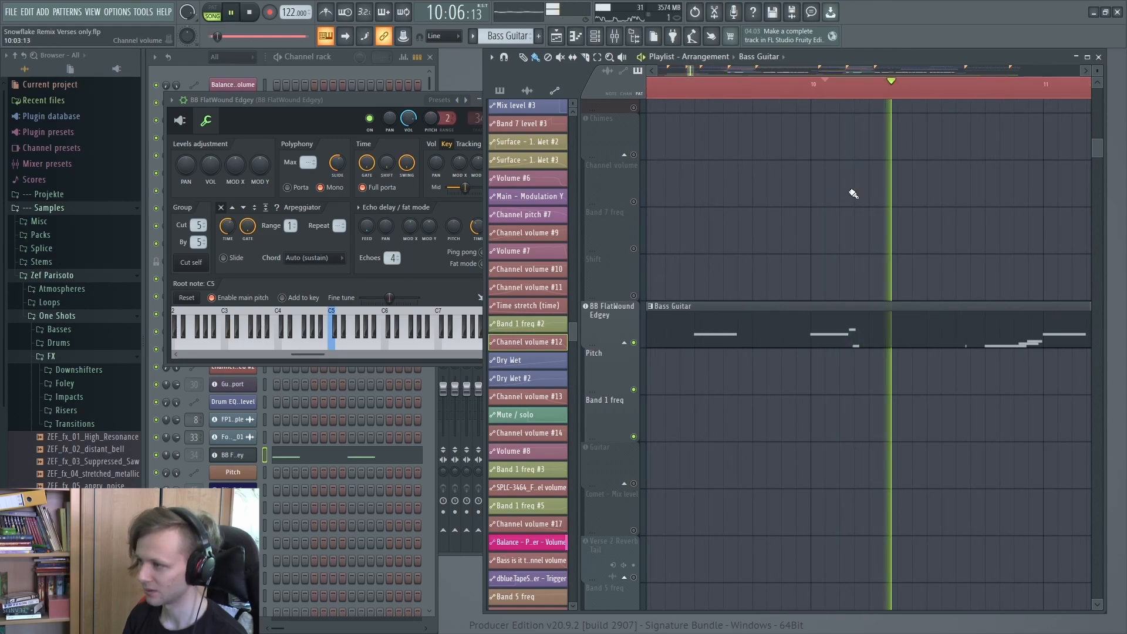
scroll(853, 193, down, 2)
click(757, 95)
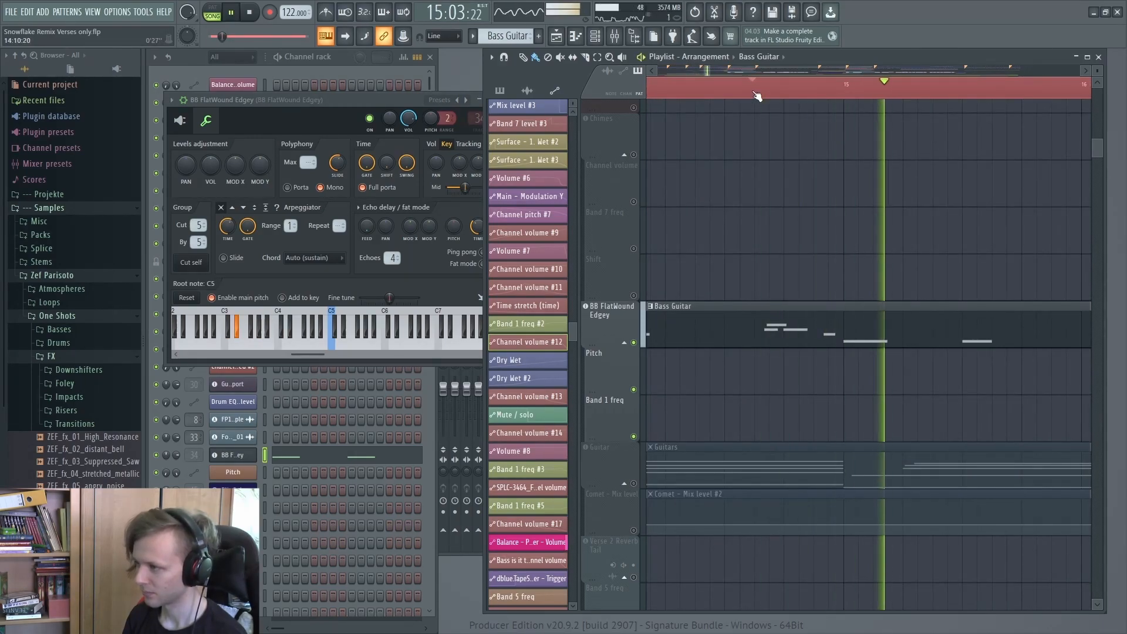
key(space)
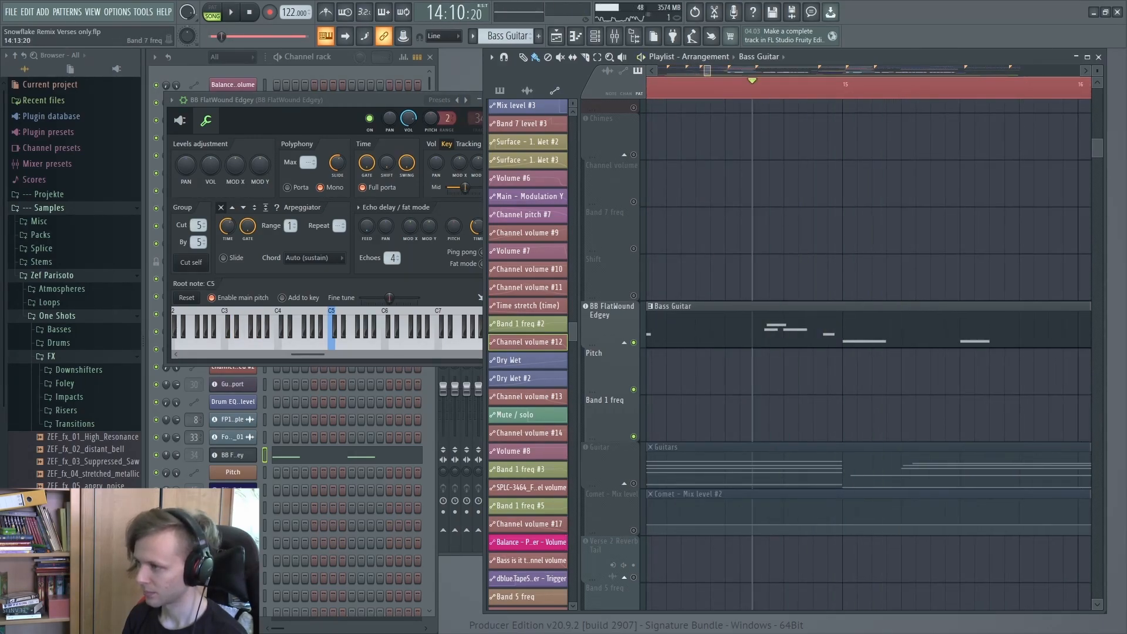
Show the bass FLEX instrument's main page and play the Pitch automation from bar 19.
scroll(802, 254, down, 4)
scroll(801, 254, up, 1)
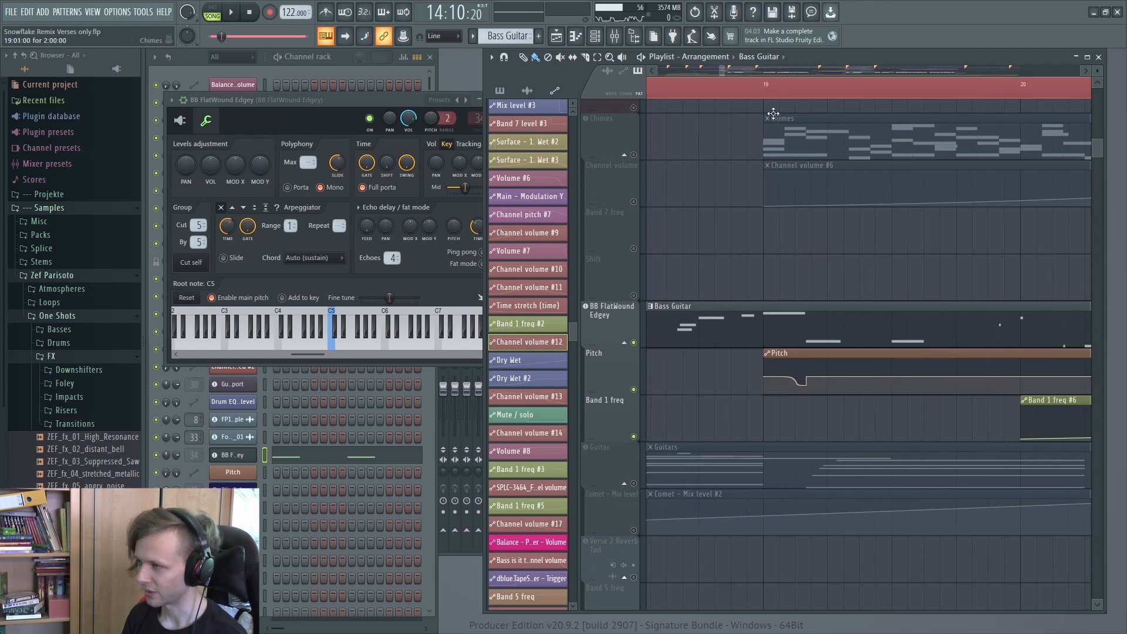
click(743, 98)
click(179, 122)
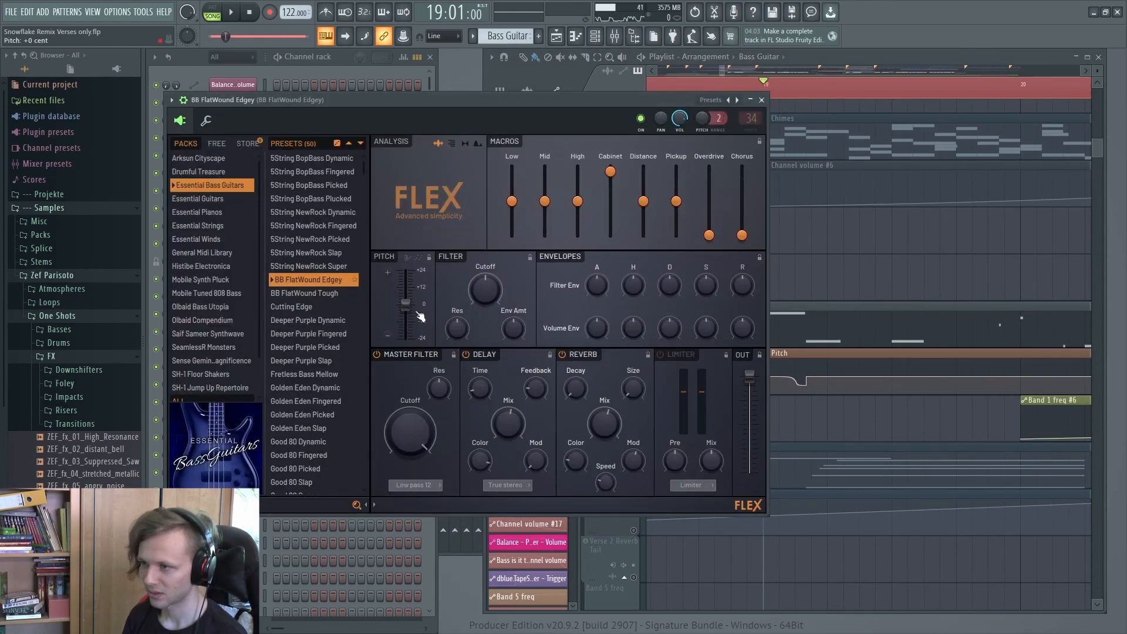
key(space)
key(space)
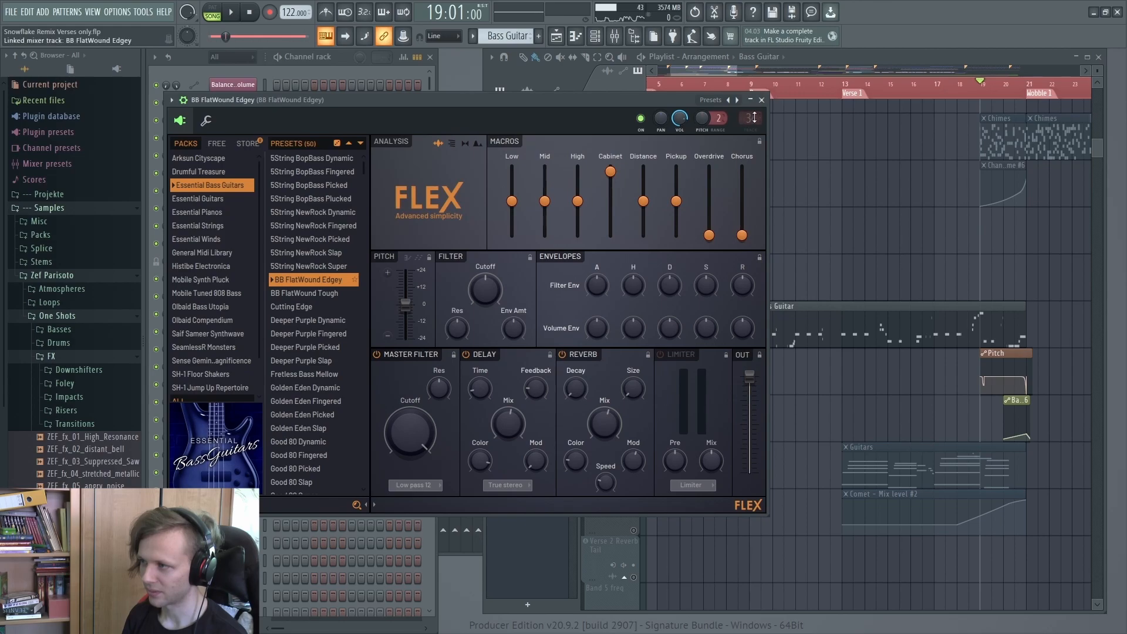
Inspect the first Fruity parametric EQ 2 on the BB FlatWound Edgey mixer track during playback, and close it.
click(755, 117)
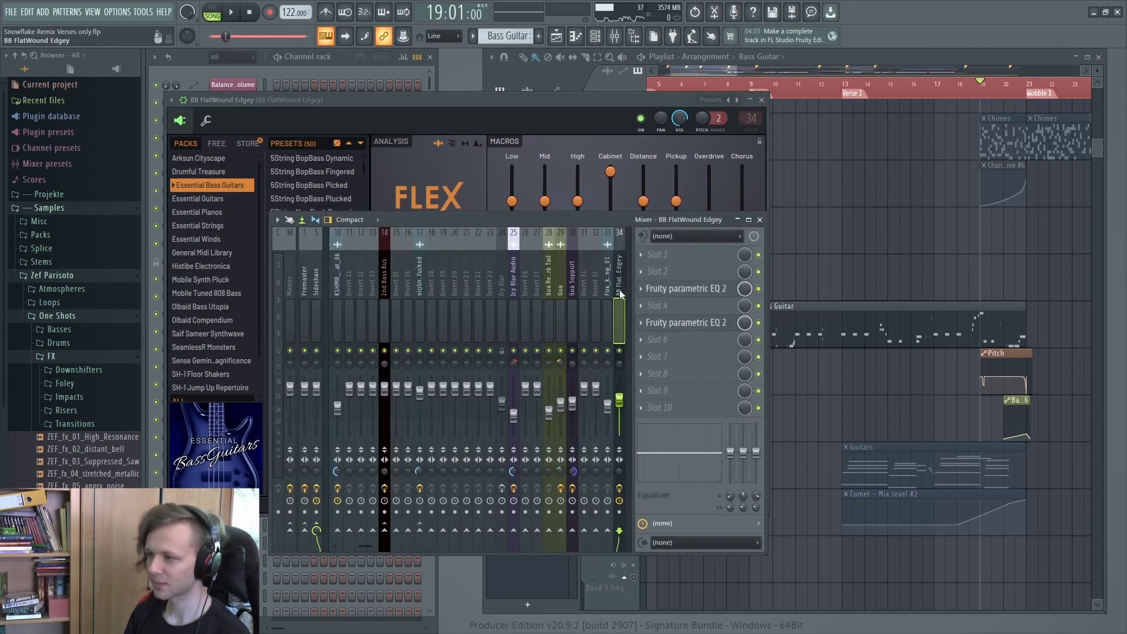
click(675, 288)
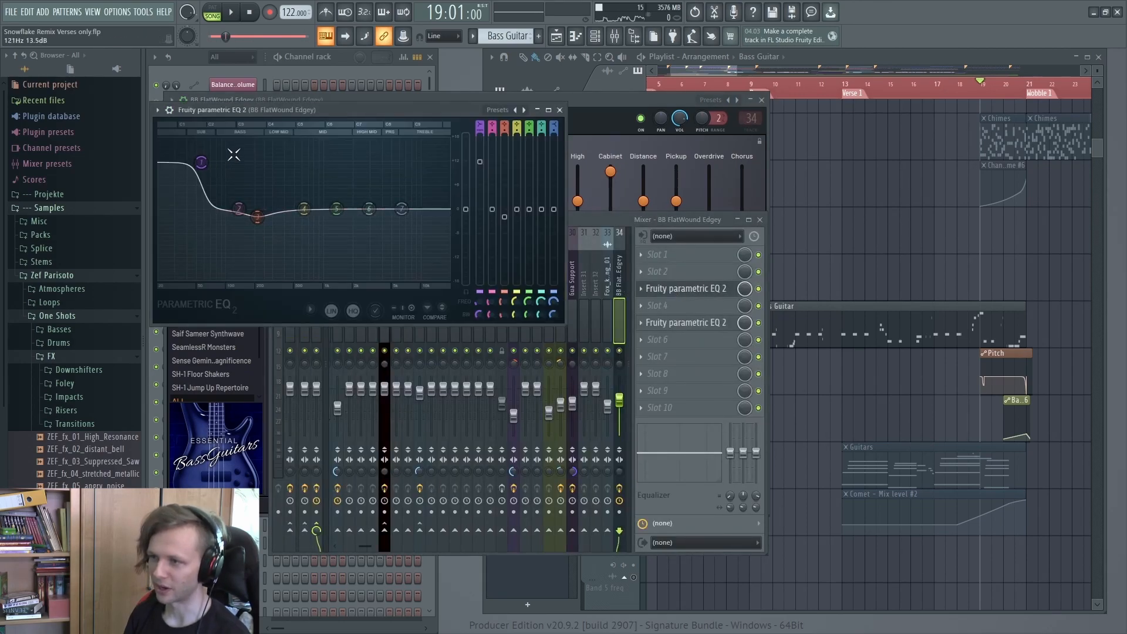
key(space)
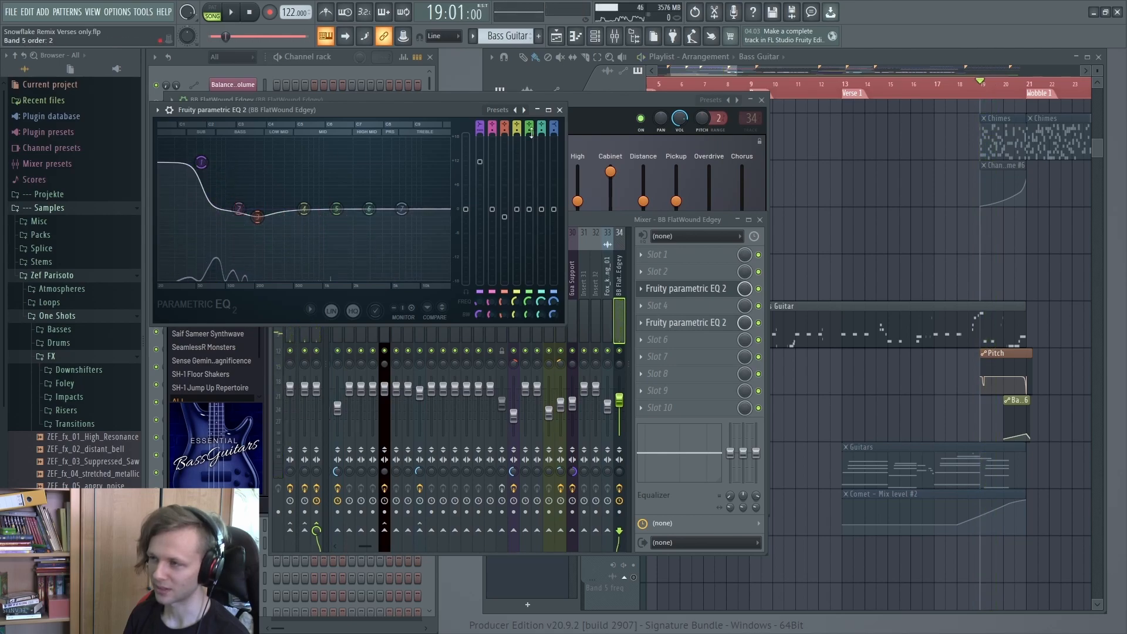
click(559, 109)
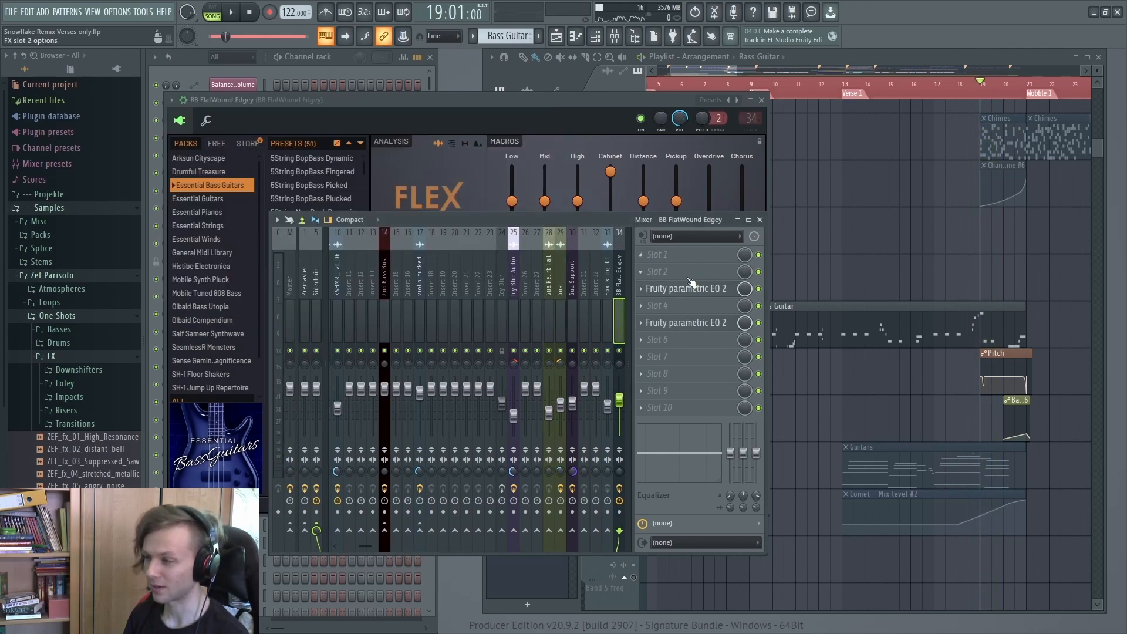
Open the bass track's second Fruity parametric EQ 2 and play its Band 1 freq automation from bar 20 into Wobble 1.
click(694, 321)
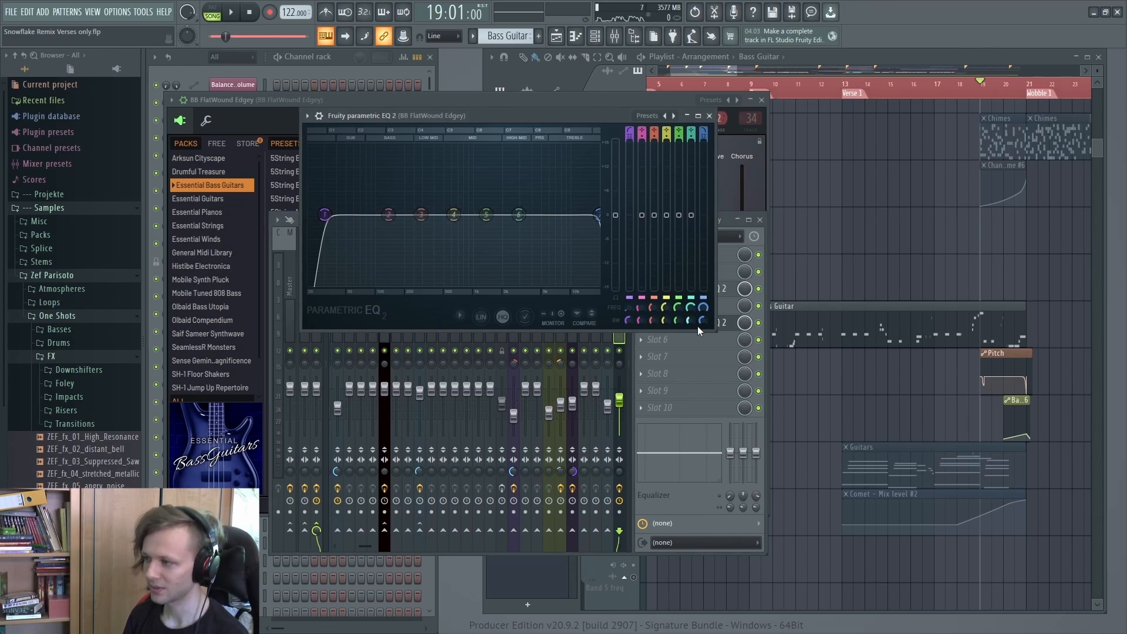
click(949, 75)
click(1003, 88)
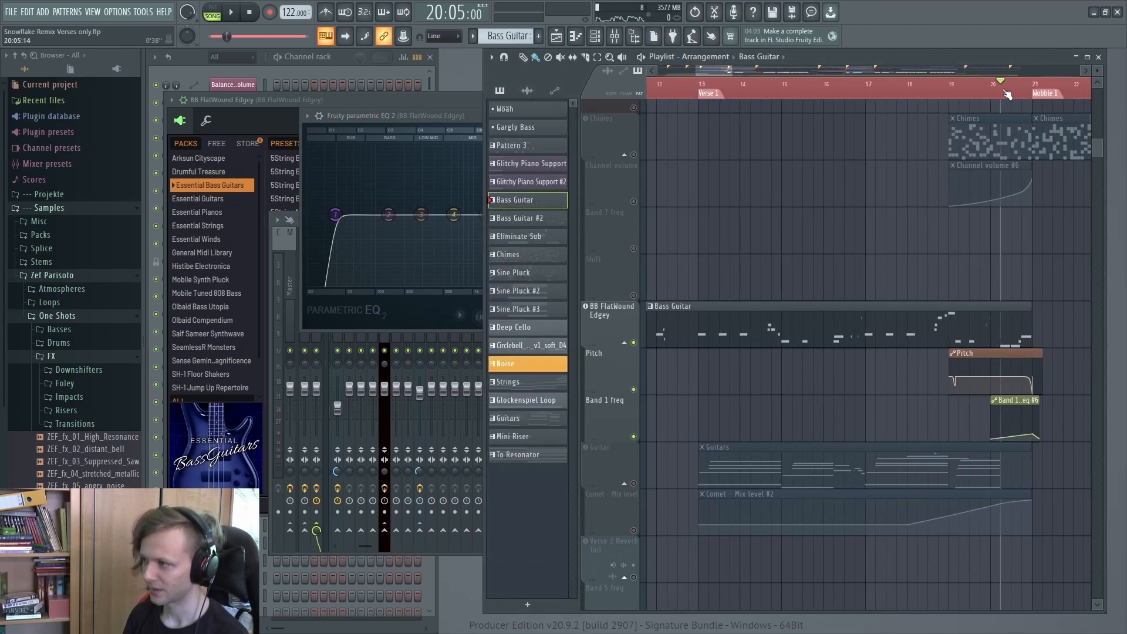
key(space)
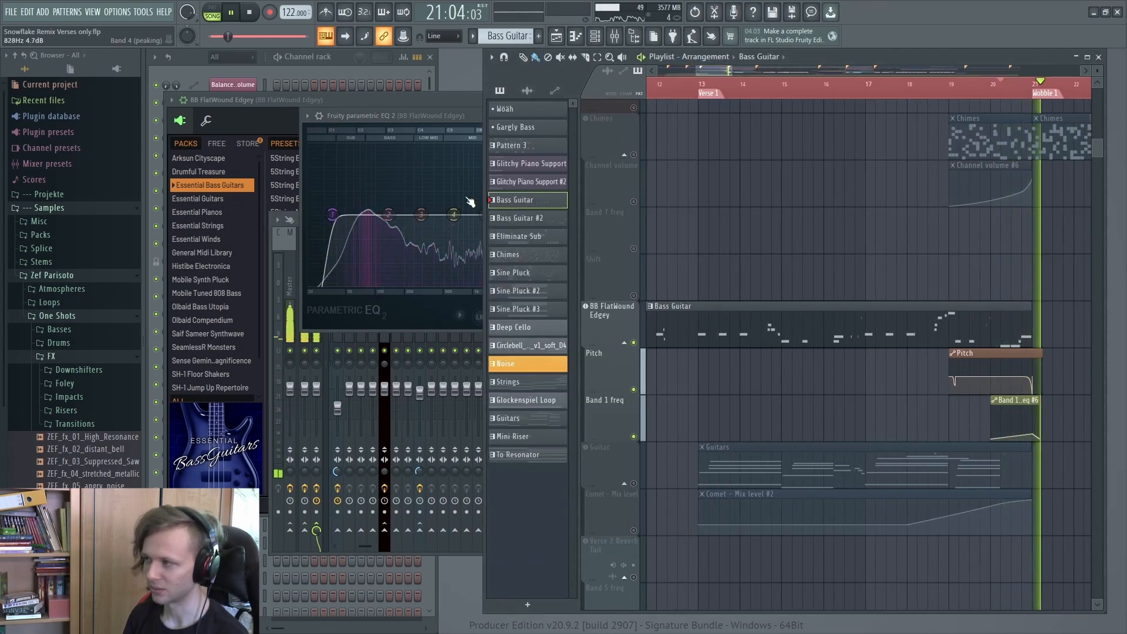
key(space)
Play the arrangement from bar 12 and examine the Snowflake_150_Pianos clip with its Band 1 freq automation.
scroll(963, 282, down, 3)
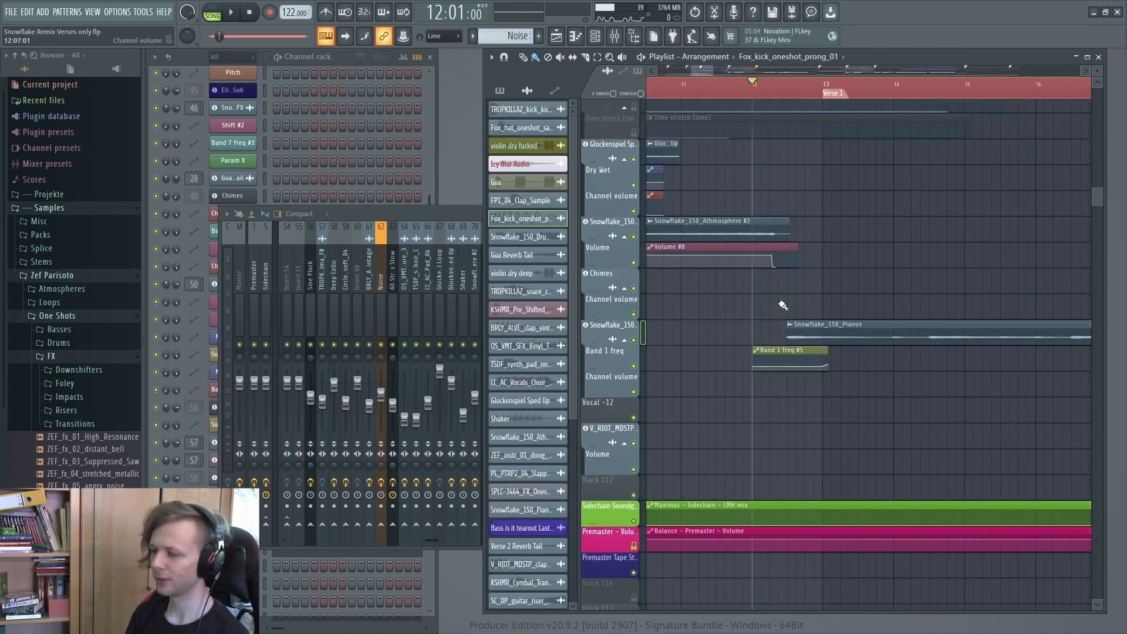
key(space)
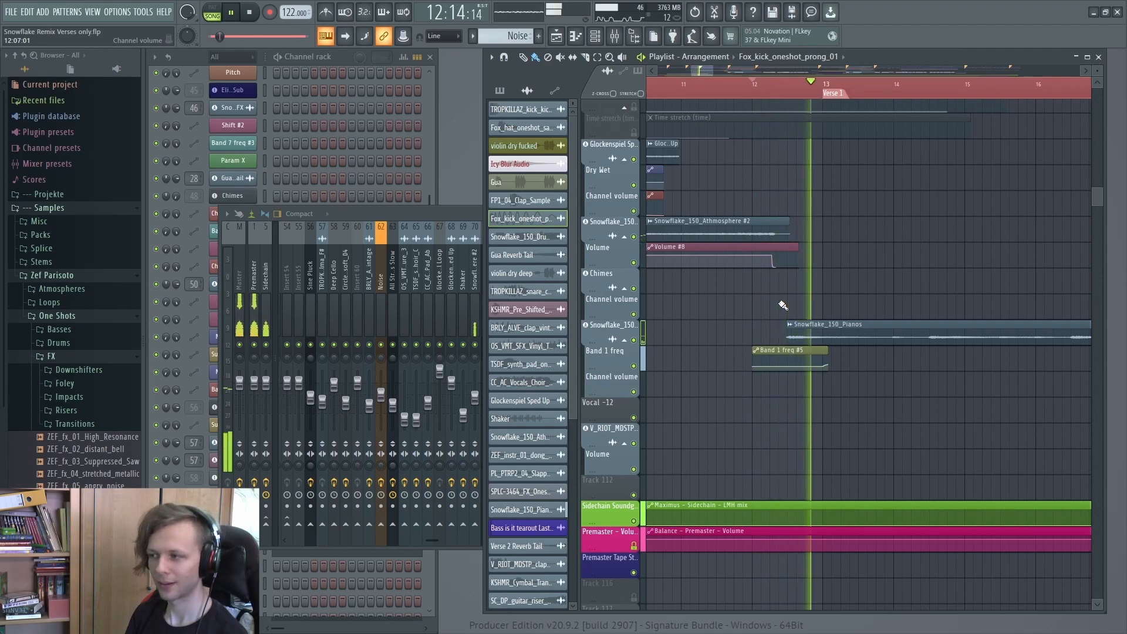
key(space)
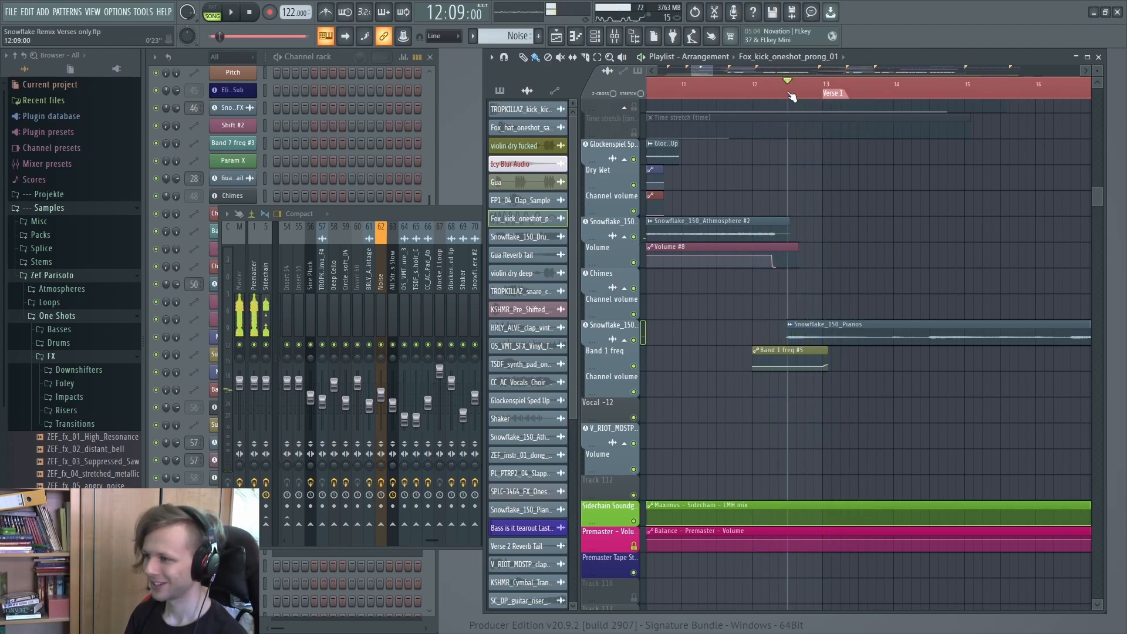
scroll(808, 350, up, 3)
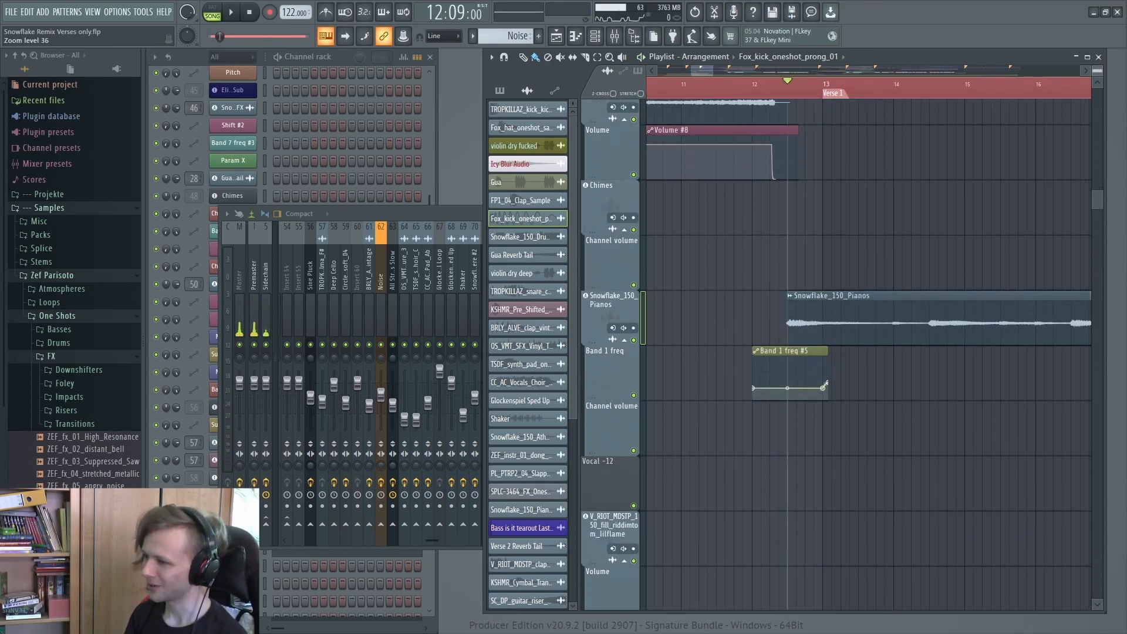
Open the Snowflake_150_Pianos channel settings, inspect its mixer track's Fruity parametric EQ 2 during playback, and close the EQ.
double_click(813, 336)
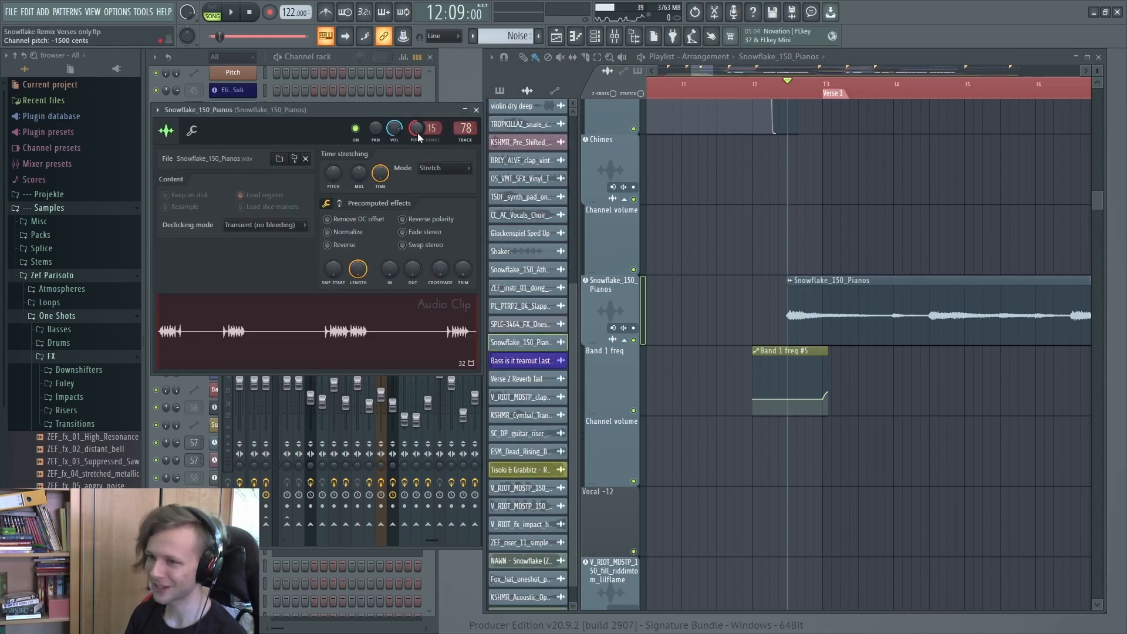
double_click(465, 128)
click(653, 282)
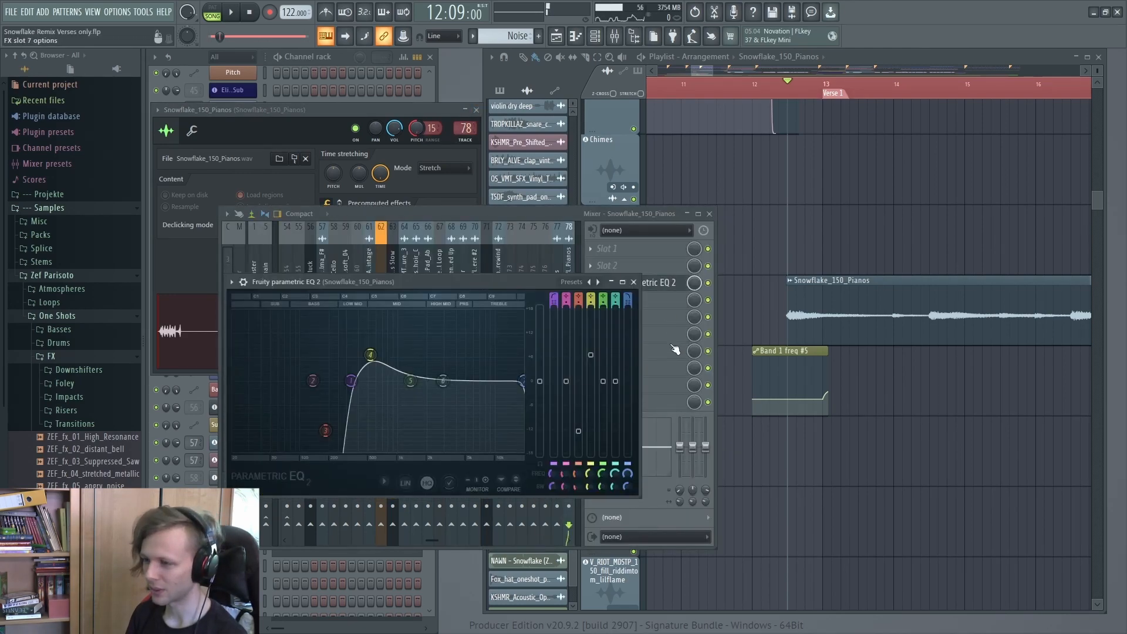
key(space)
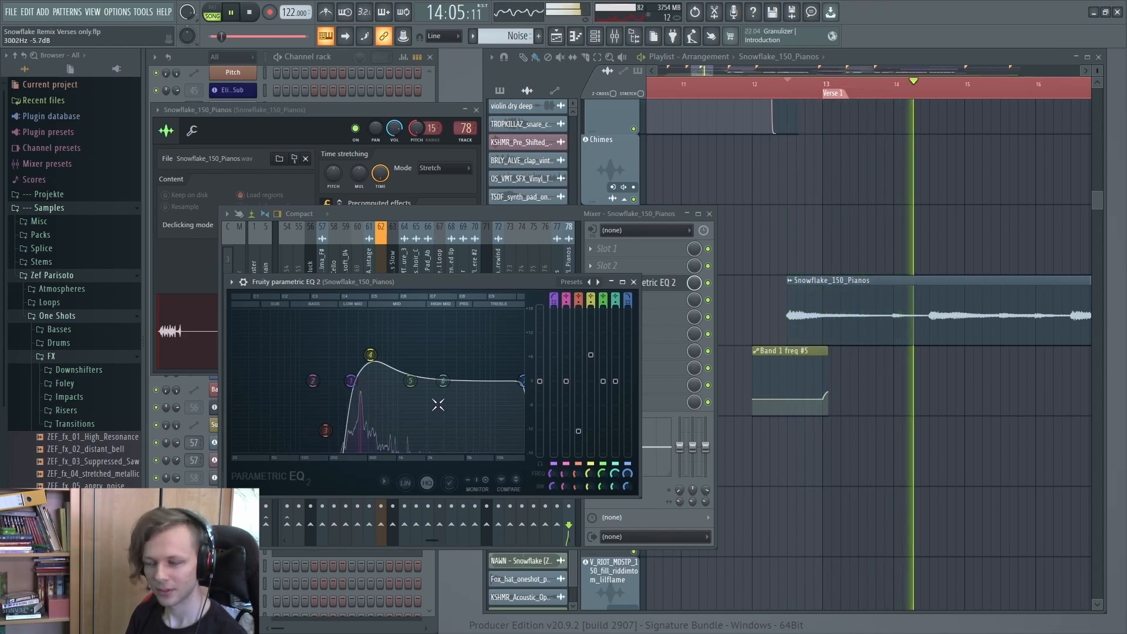
key(space)
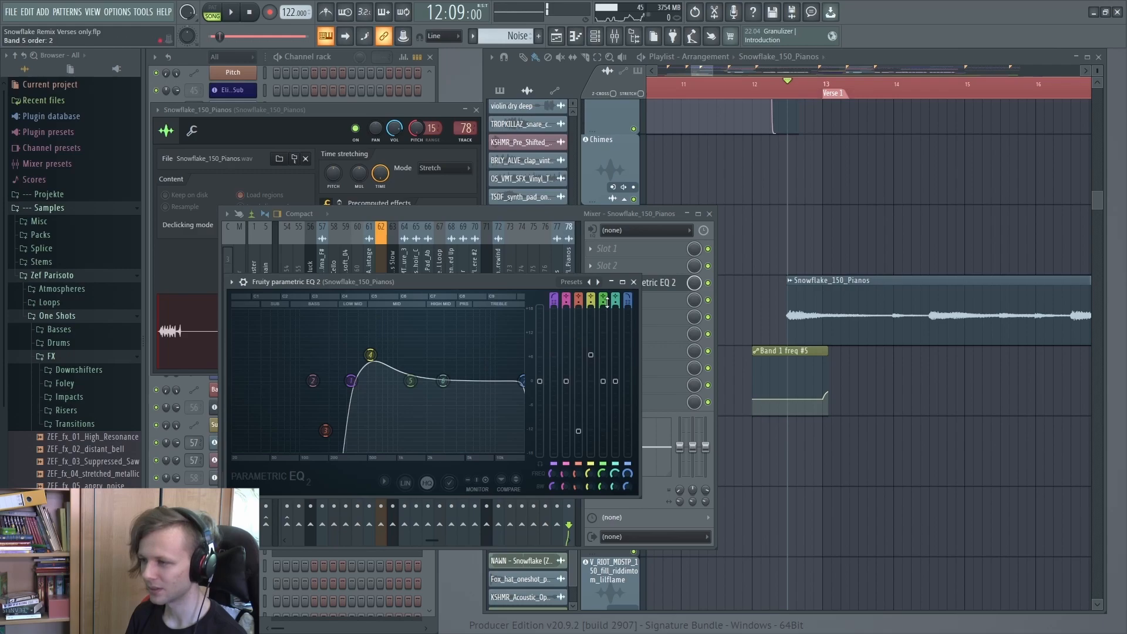
click(634, 282)
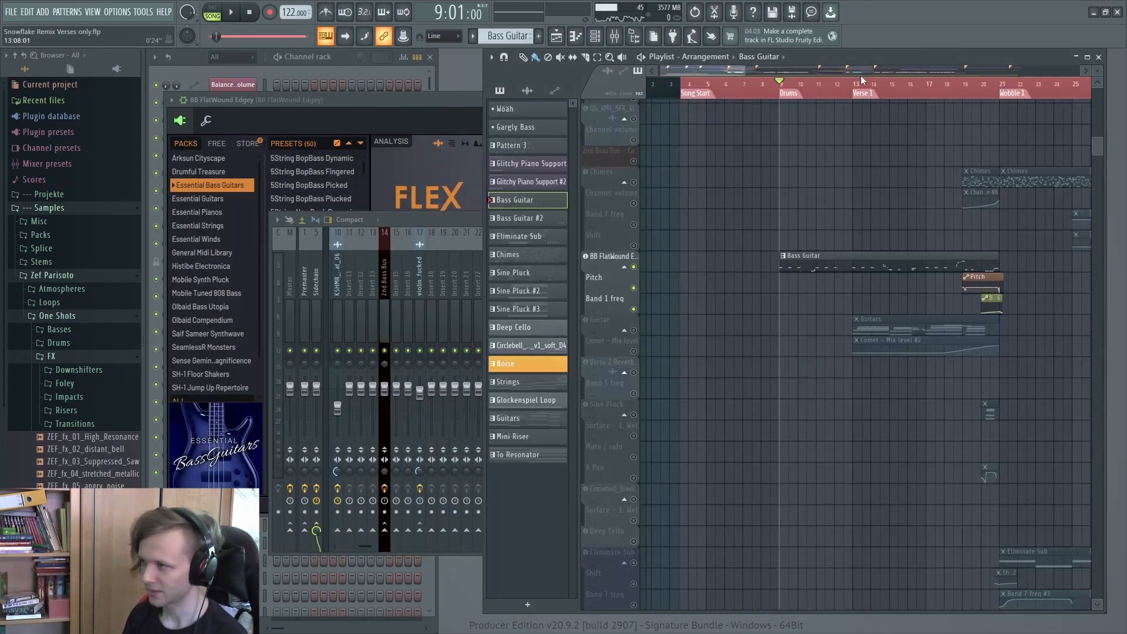
Solo the Guitar track from the Verse 1 marker and play it with its Bright Humbucker AC15 FLEX instrument shown.
click(859, 85)
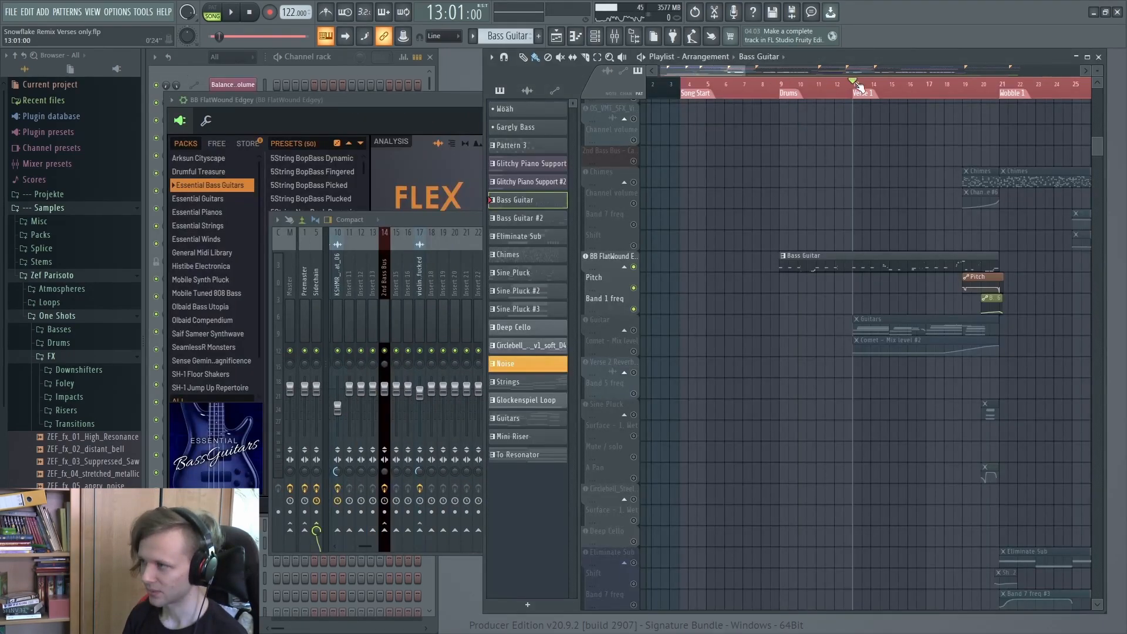
click(619, 320)
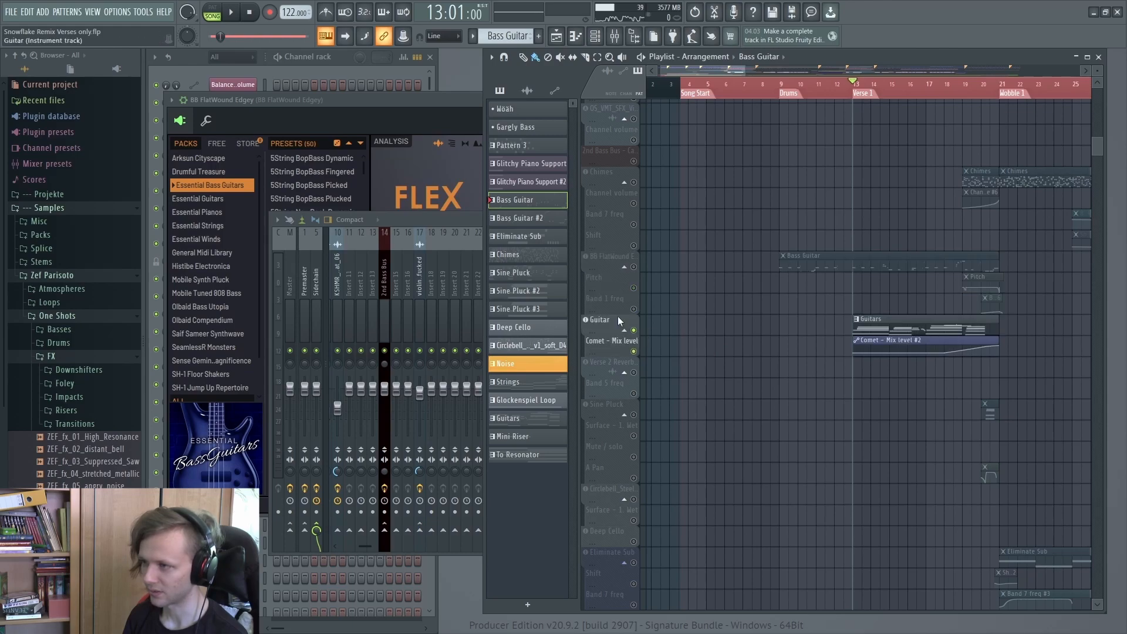
click(453, 104)
click(762, 100)
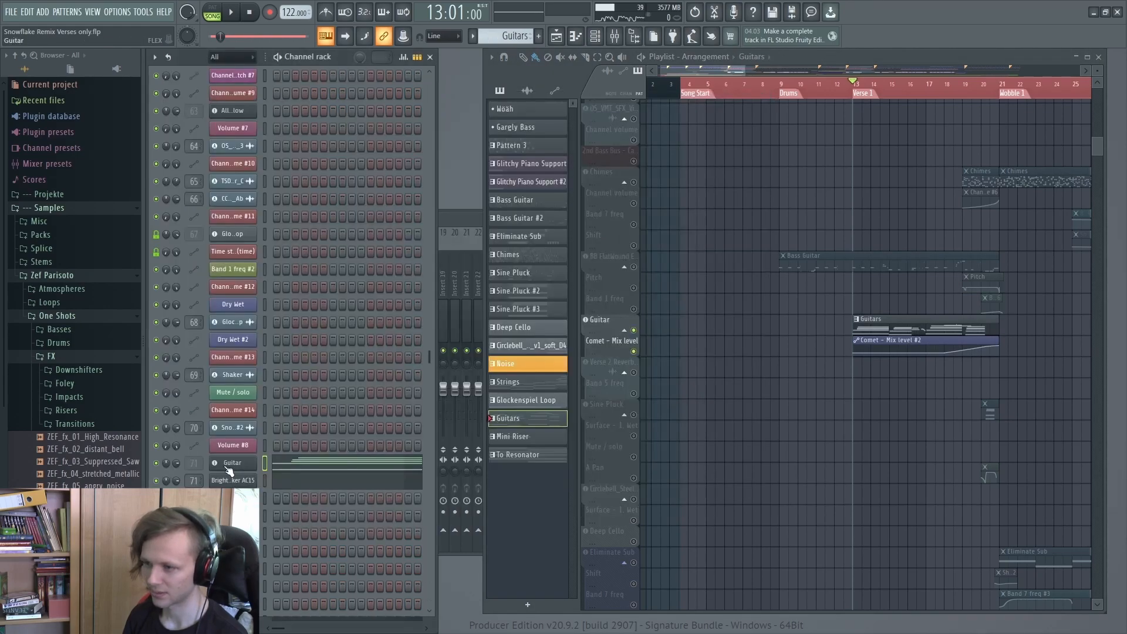
click(228, 464)
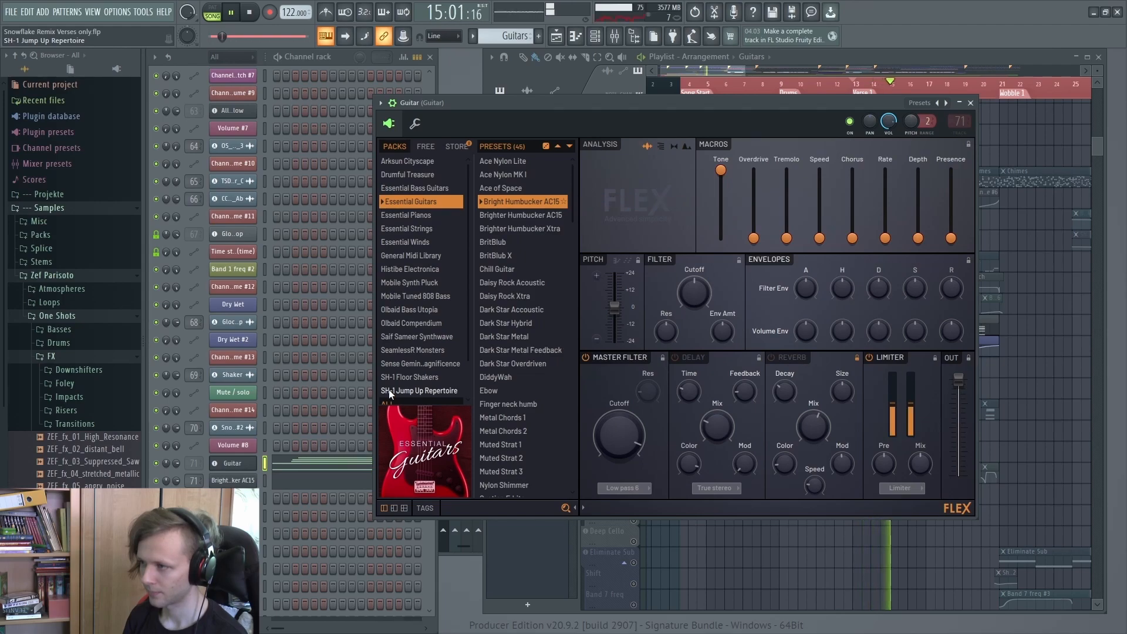
click(970, 103)
key(space)
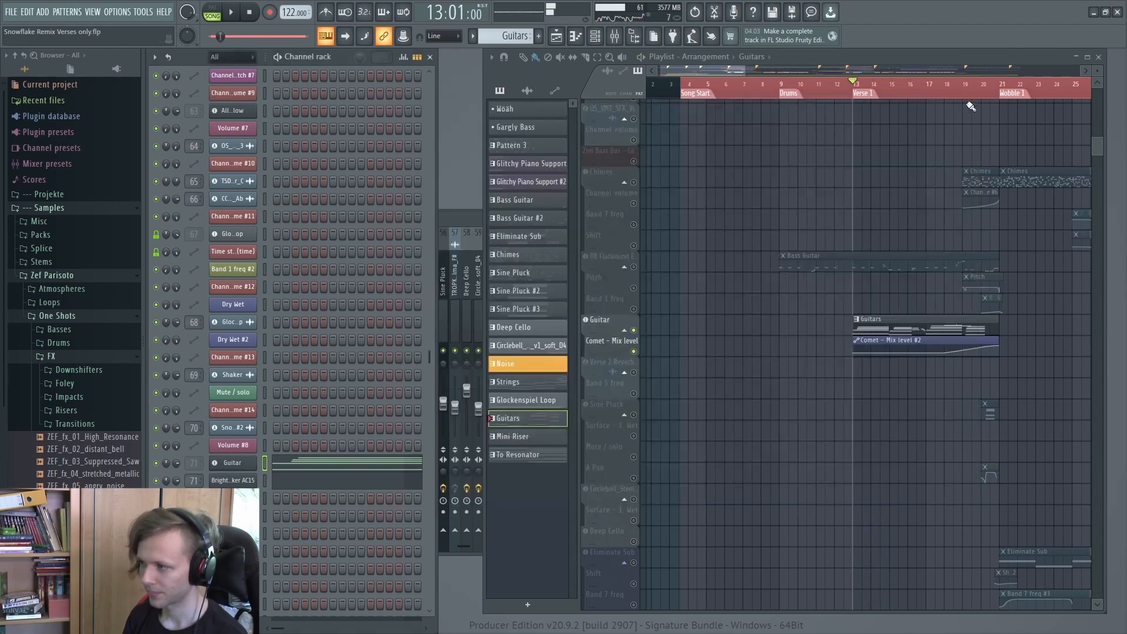
Examine the Guitars clip with its Comet mix level automation, and open the second guitar layer's Bright Humbucker AC15 FLEX instrument.
scroll(803, 371, up, 4)
scroll(928, 371, up, 3)
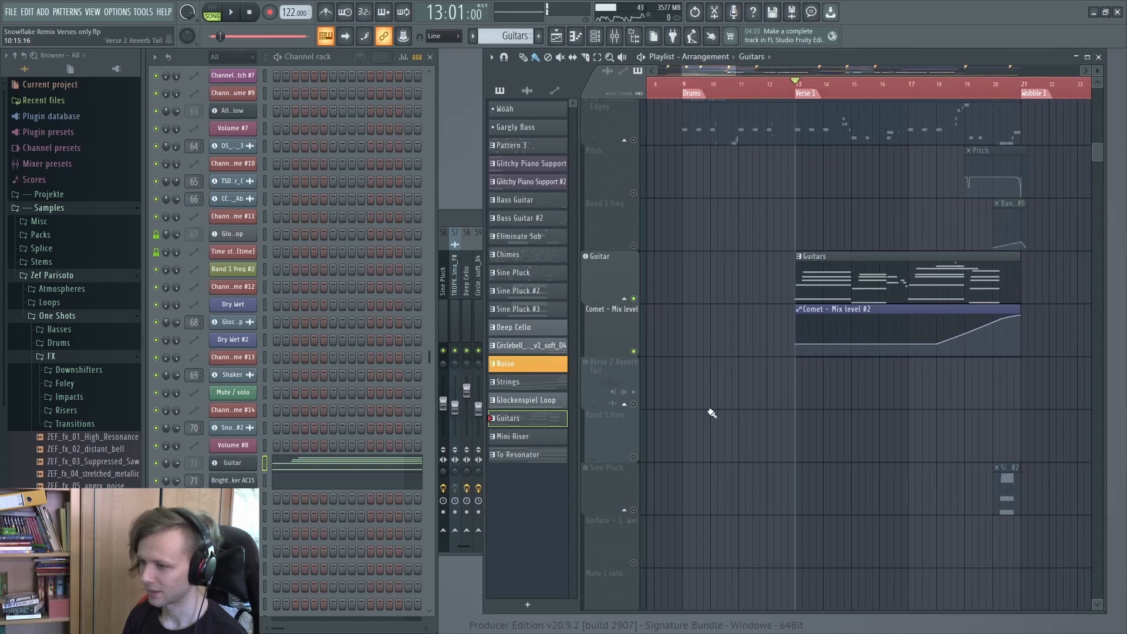
click(229, 464)
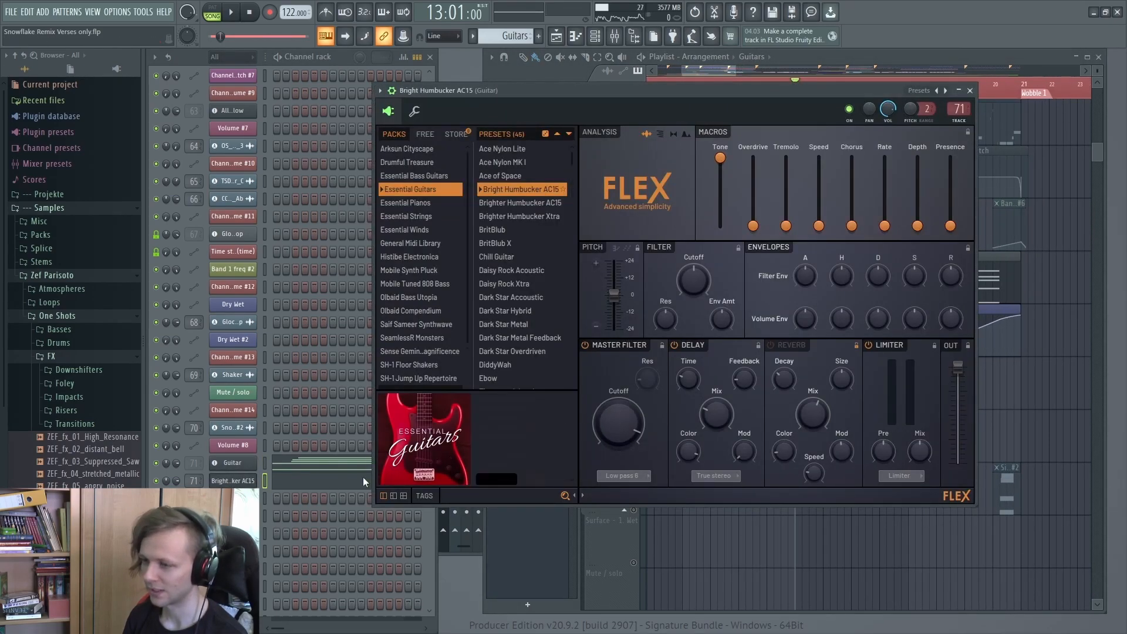
Open the Bright Humbucker AC15 channel's piano roll and compare its notes with the Guitar channel's chords.
click(313, 488)
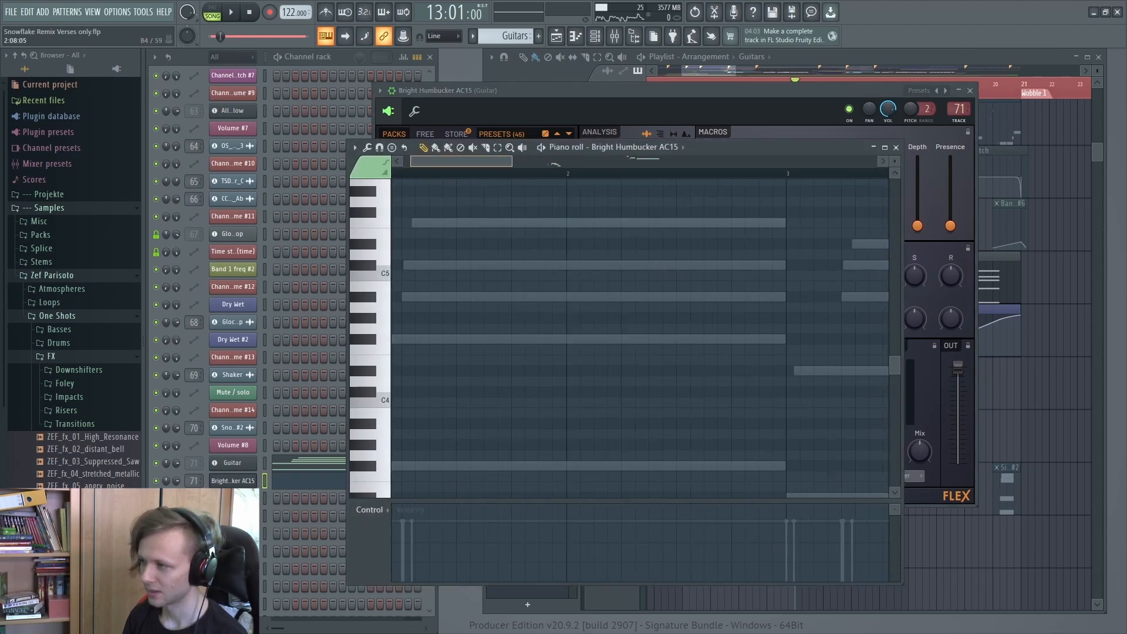
right_click(504, 227)
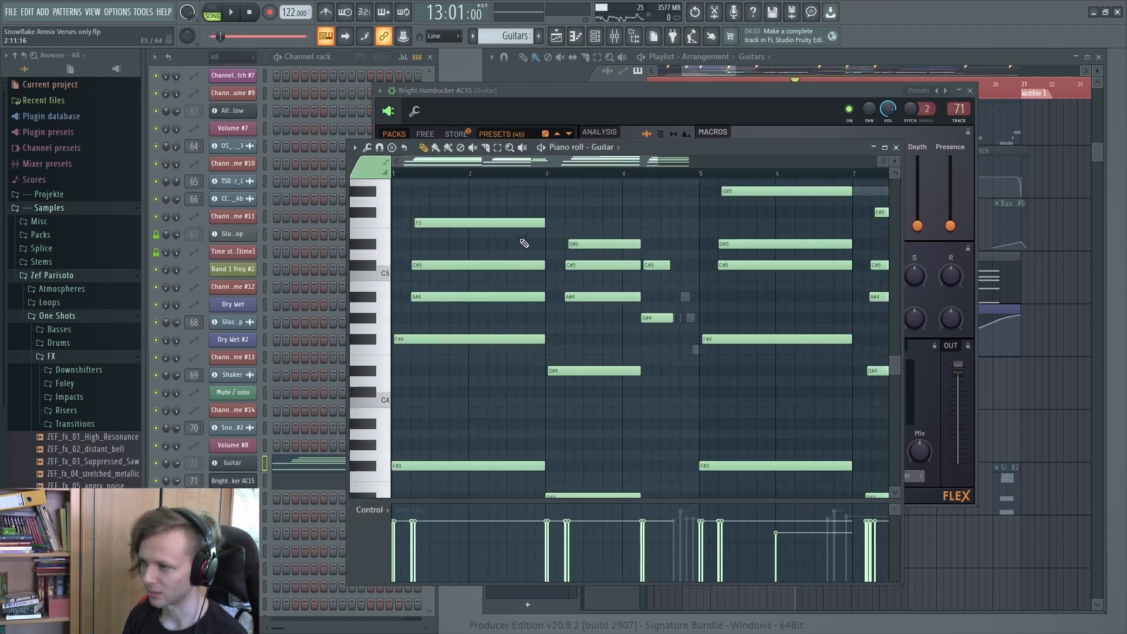
right_click(687, 298)
scroll(682, 297, up, 2)
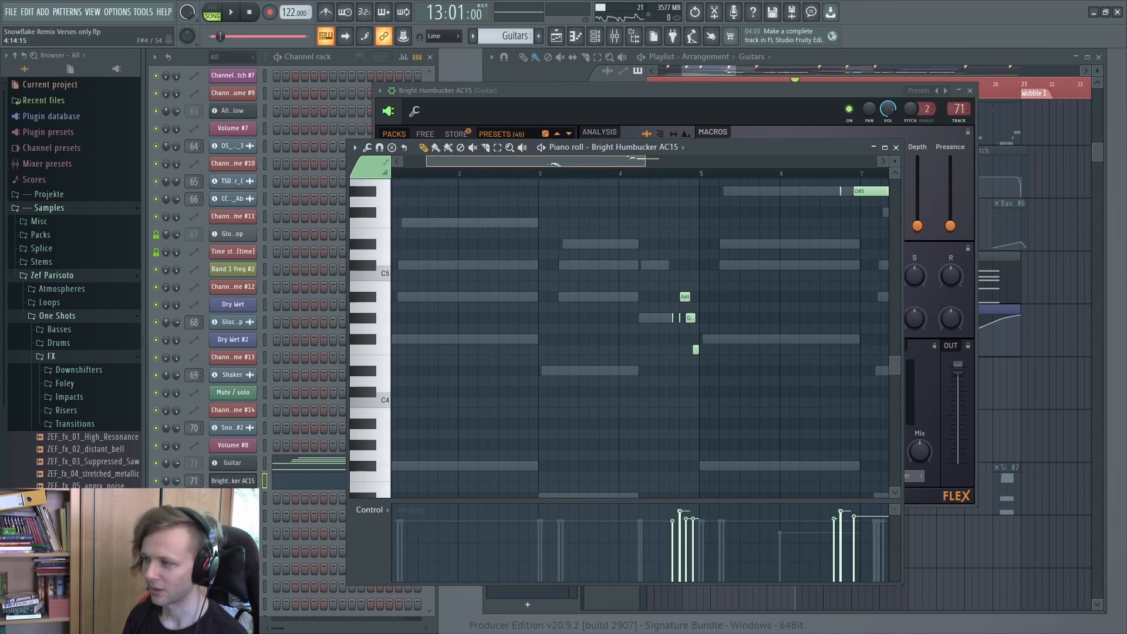
Play the short Bright Humbucker AC15 fill before pattern bar 5, and bring its FLEX instrument back into view.
click(666, 175)
key(space)
key(space)
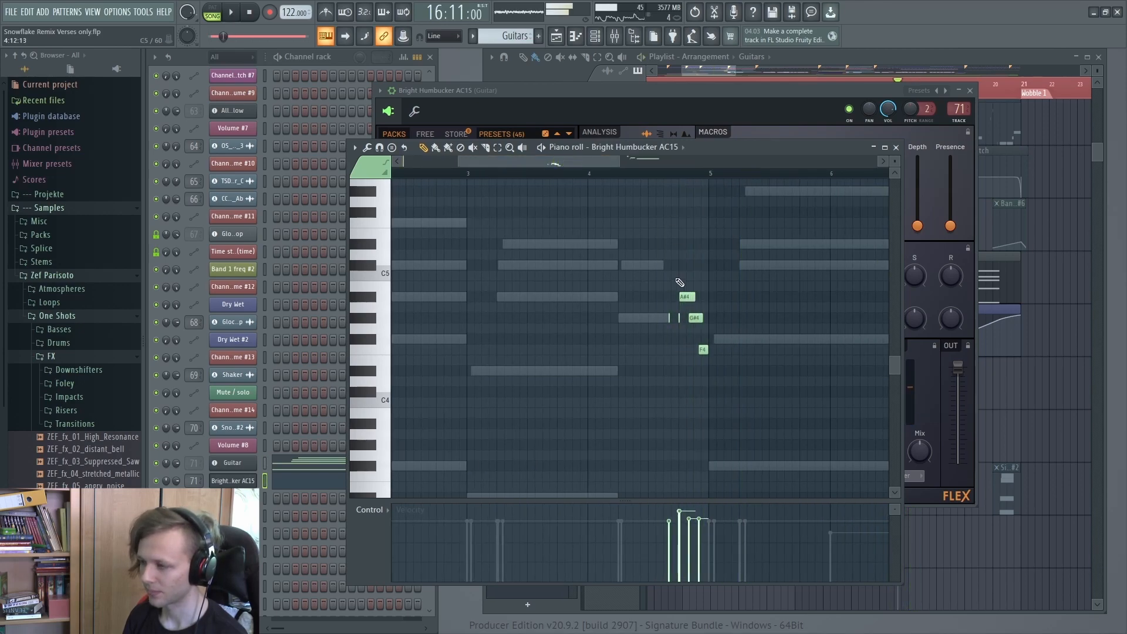
scroll(680, 287, down, 1)
click(491, 92)
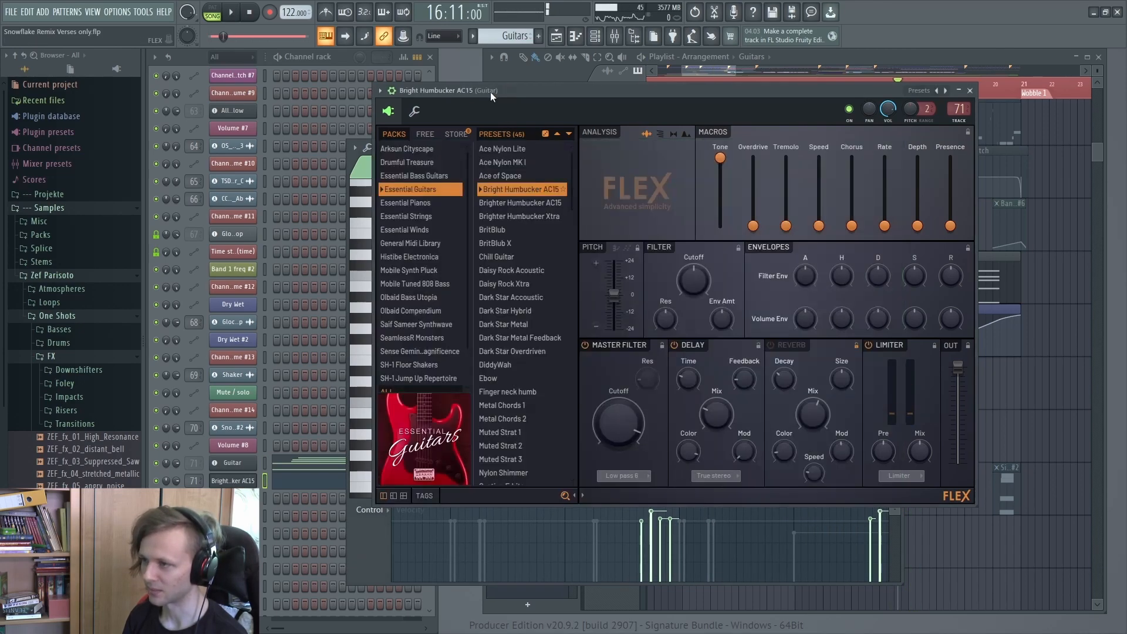
Check the Bright Humbucker AC15's polyphony and portamento settings, close the instrument, and play its fill notes around pattern bars 6 and 7.
click(425, 112)
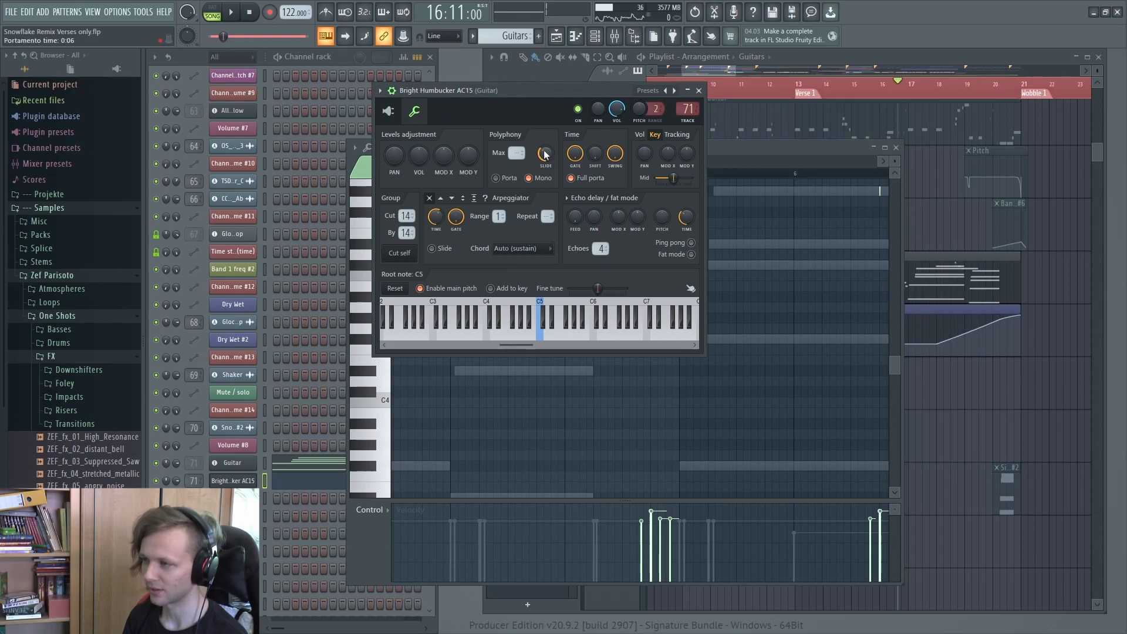
click(699, 90)
drag(745, 298, 608, 377)
scroll(648, 311, down, 1)
key(space)
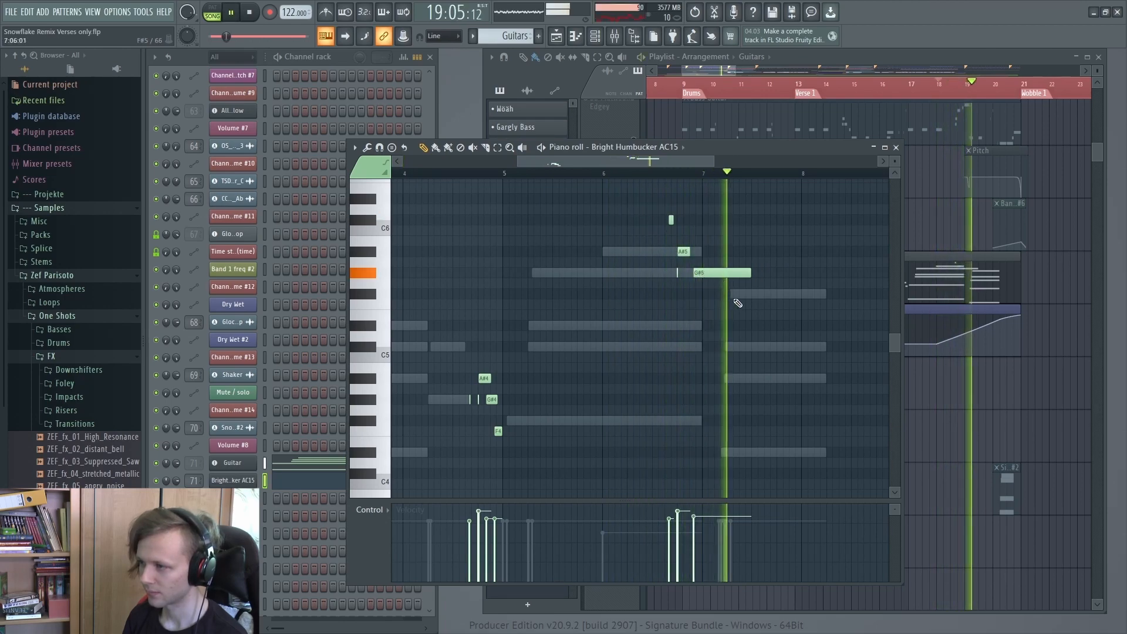
scroll(738, 338, down, 1)
Play the Guitar track from the Verse 1 marker while viewing its Fruity parametric EQ 2, and bring the mixer back into view.
scroll(738, 338, down, 2)
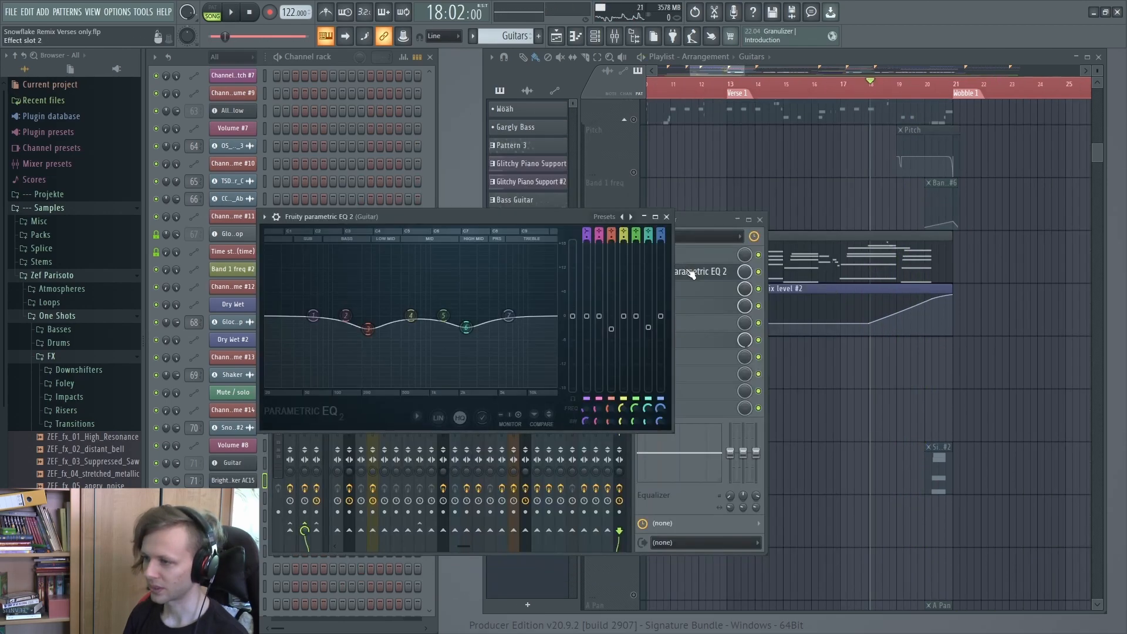
click(728, 92)
key(space)
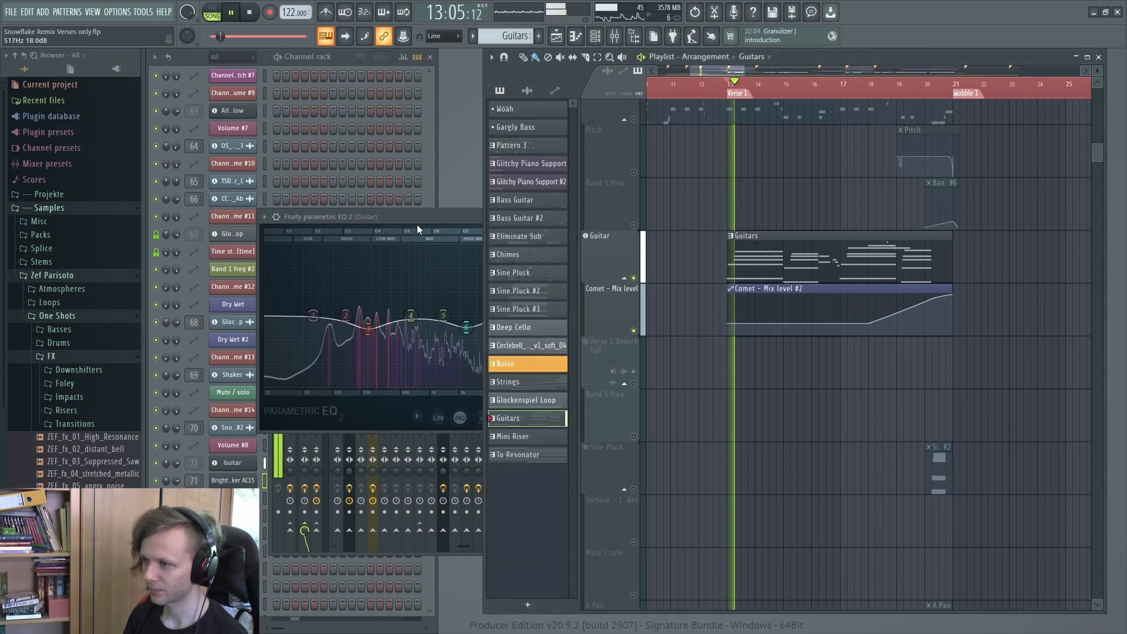
drag(417, 218, 393, 265)
click(441, 219)
key(space)
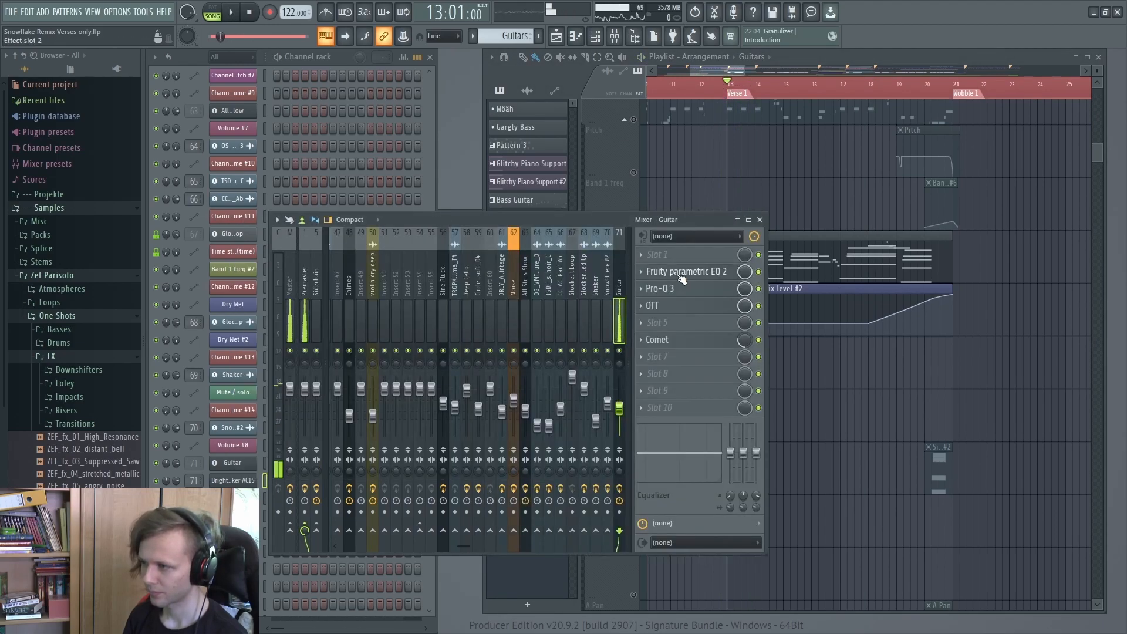
Inspect the Pro-Q 3 low cut and the OTT effect on the Guitar mixer track.
click(680, 289)
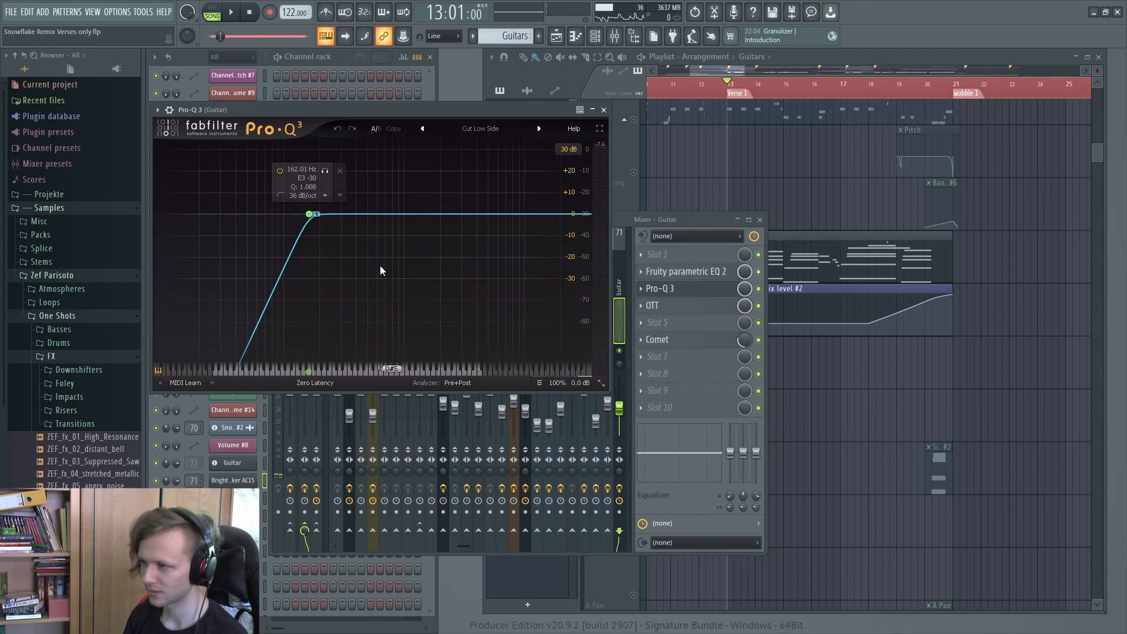
click(681, 306)
click(683, 310)
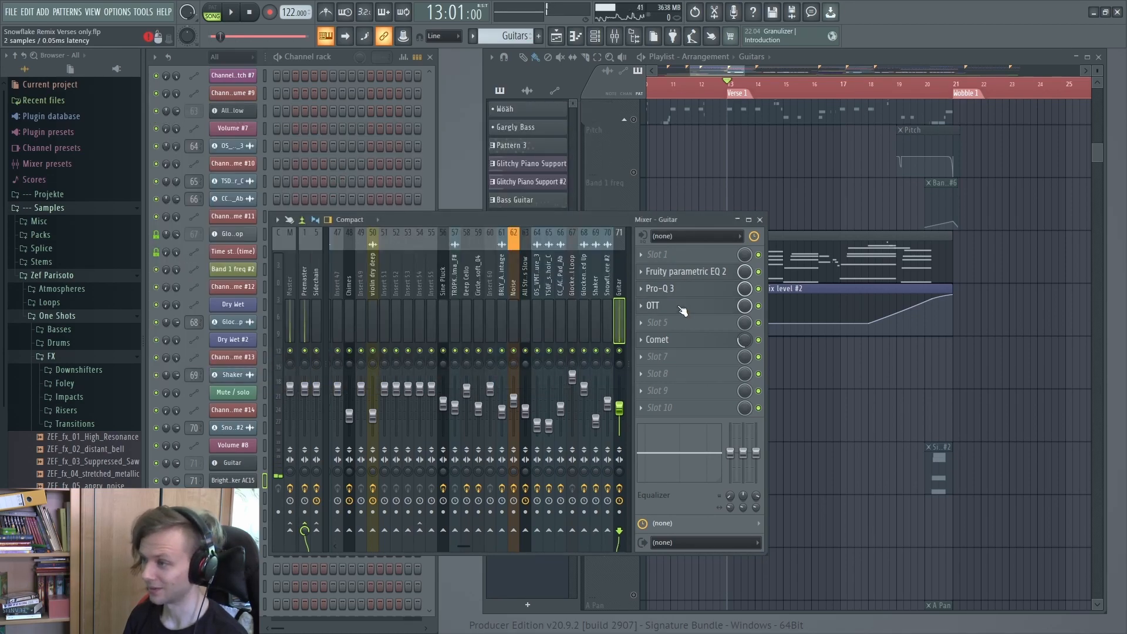
Play the Guitar track from late in bar 18 and watch the Comet mix level automation in its mixer channel.
click(890, 82)
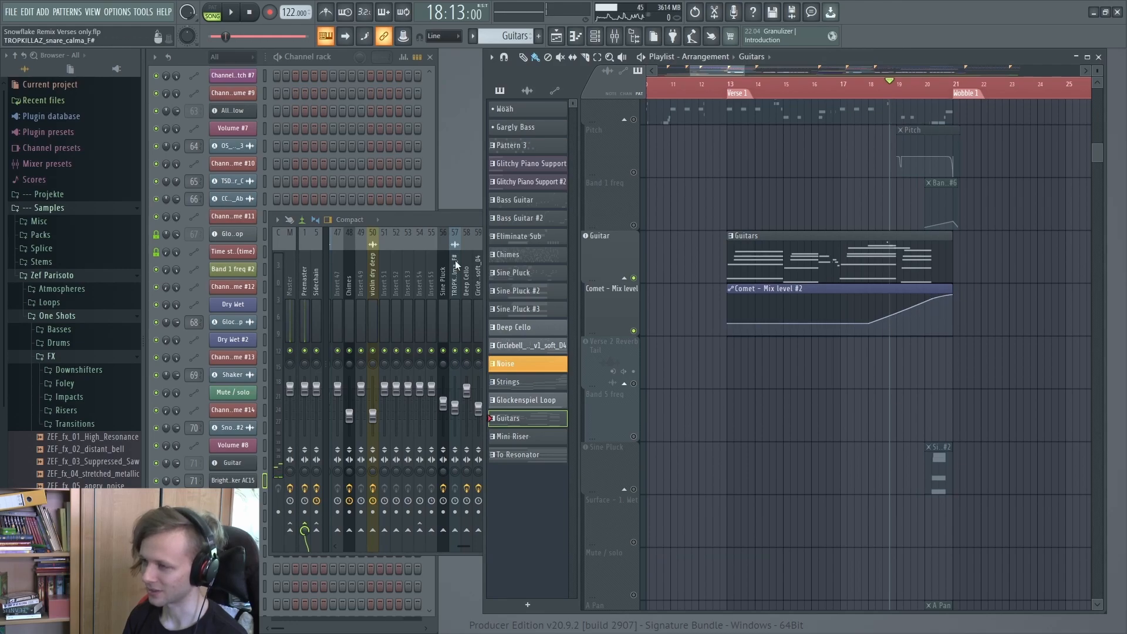
click(454, 219)
key(space)
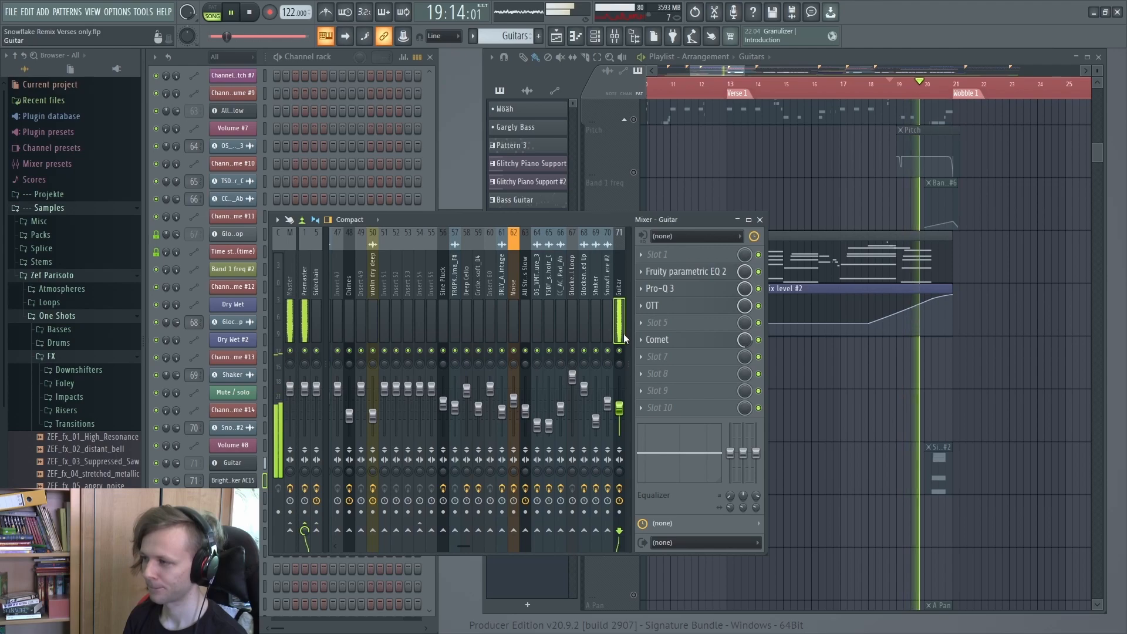
key(space)
Solo the Sine Pluck track and its automation, and play it from the start of the Sine Pluck #2 clip at bar 20.
scroll(885, 247, down, 3)
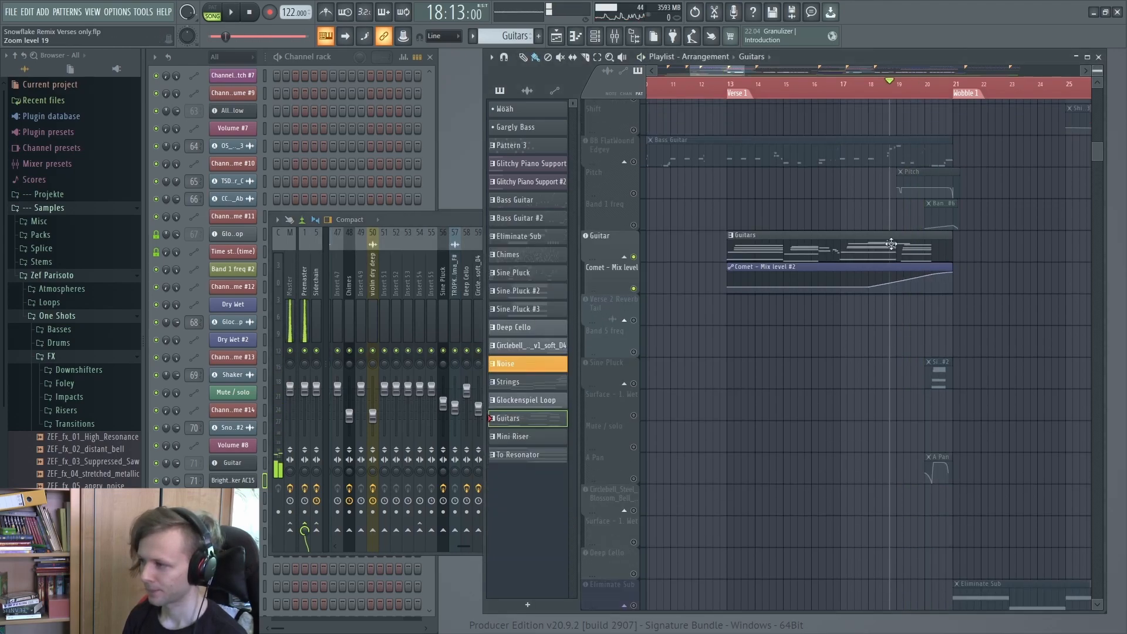
drag(911, 369, 904, 306)
scroll(916, 309, up, 3)
right_click(634, 325)
click(915, 93)
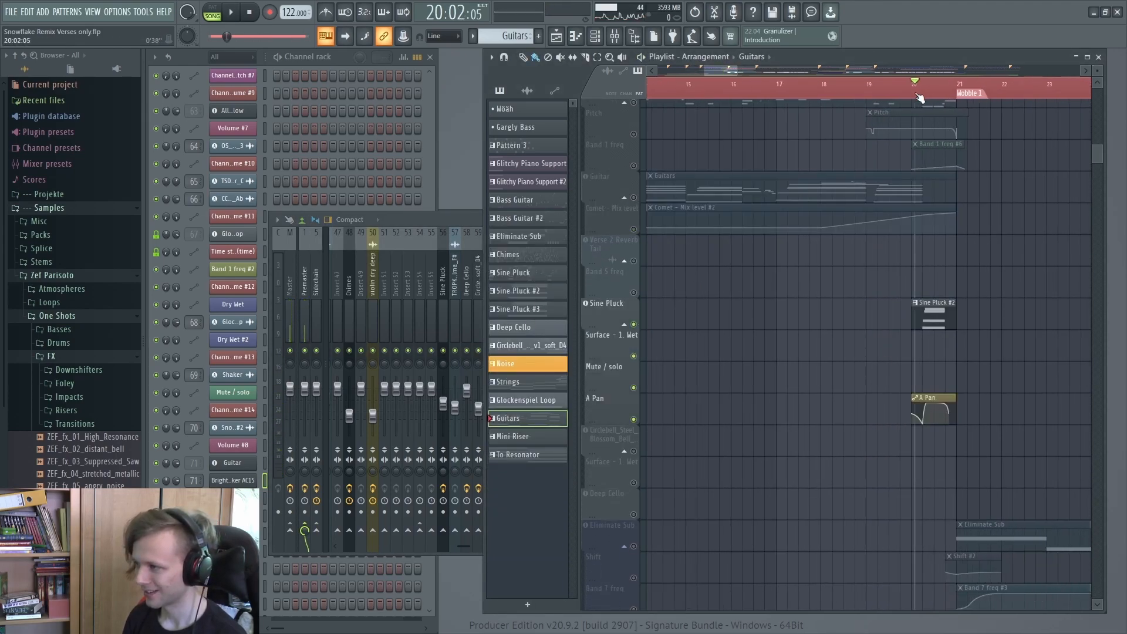
key(space)
key(space)
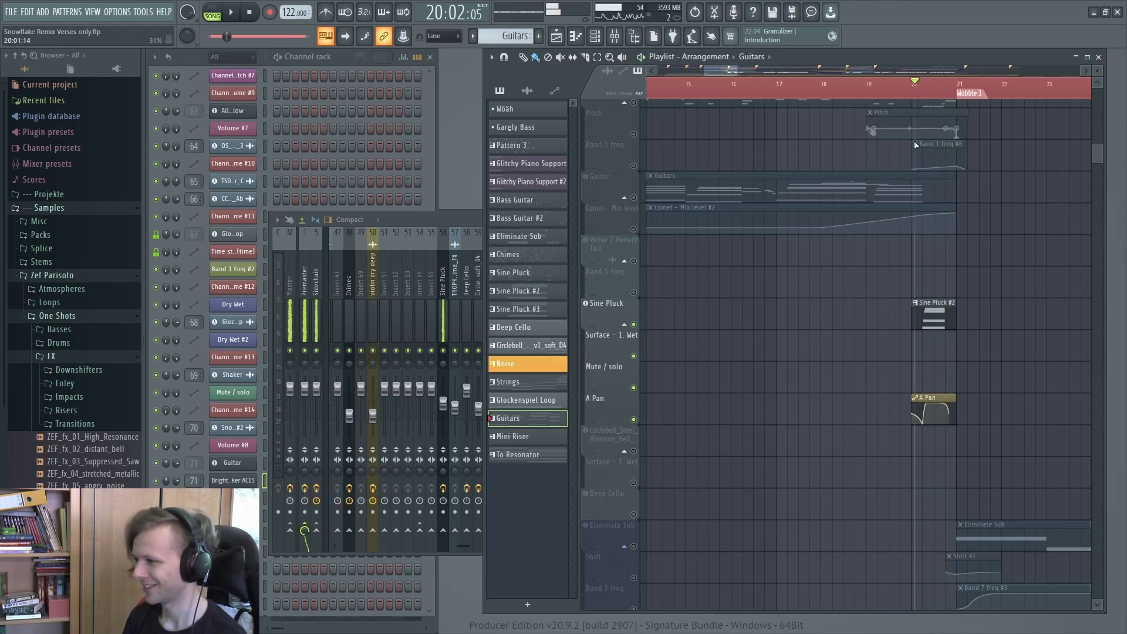
Select the Sine Pluck #2 clip beside its A Pan automation, and examine the FX and oscillator pages of its Serum instrument.
scroll(913, 365, up, 5)
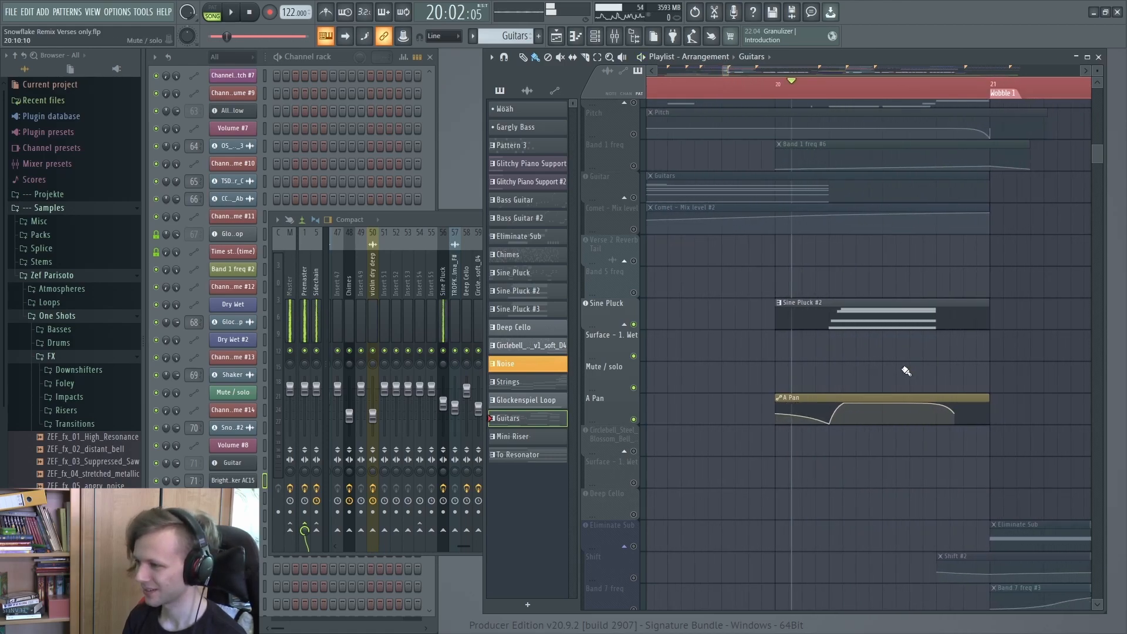
click(893, 319)
scroll(371, 180, up, 10)
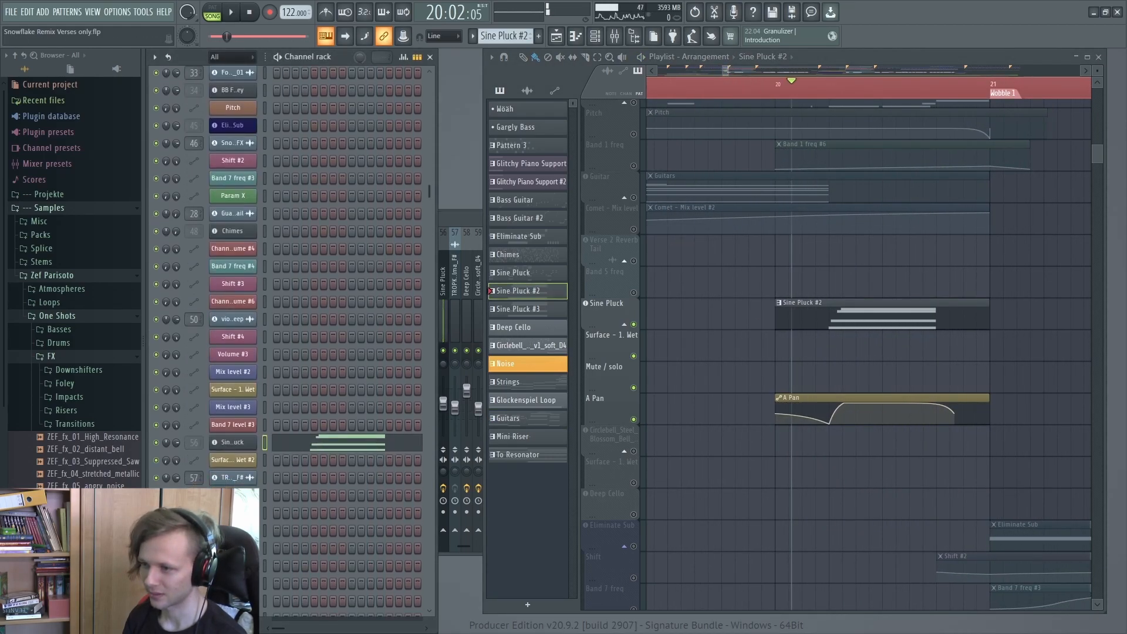
click(232, 442)
click(367, 176)
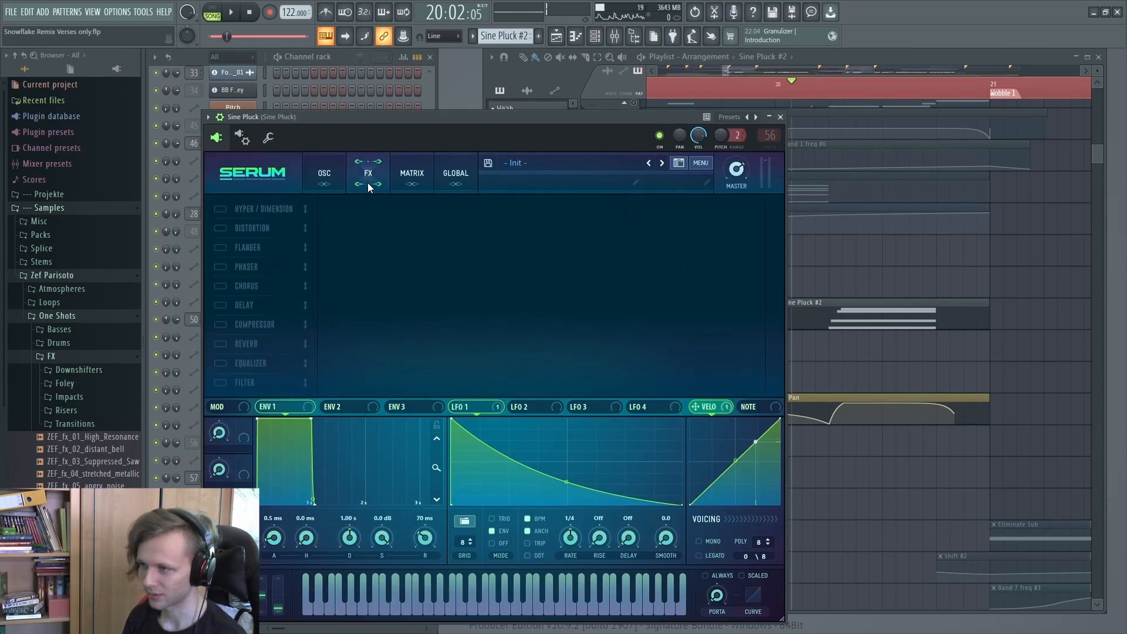
click(324, 176)
Inspect the Patcher Effector Reverb on the Sine Pluck mixer track, and view the track's other clips across the arrangement.
click(769, 134)
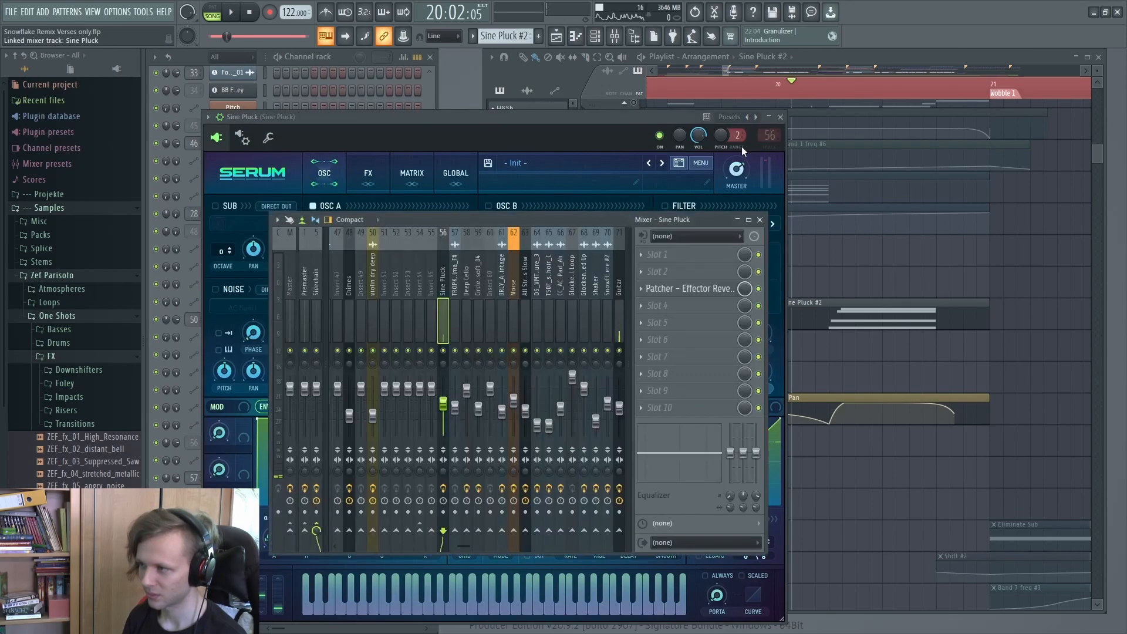
click(693, 288)
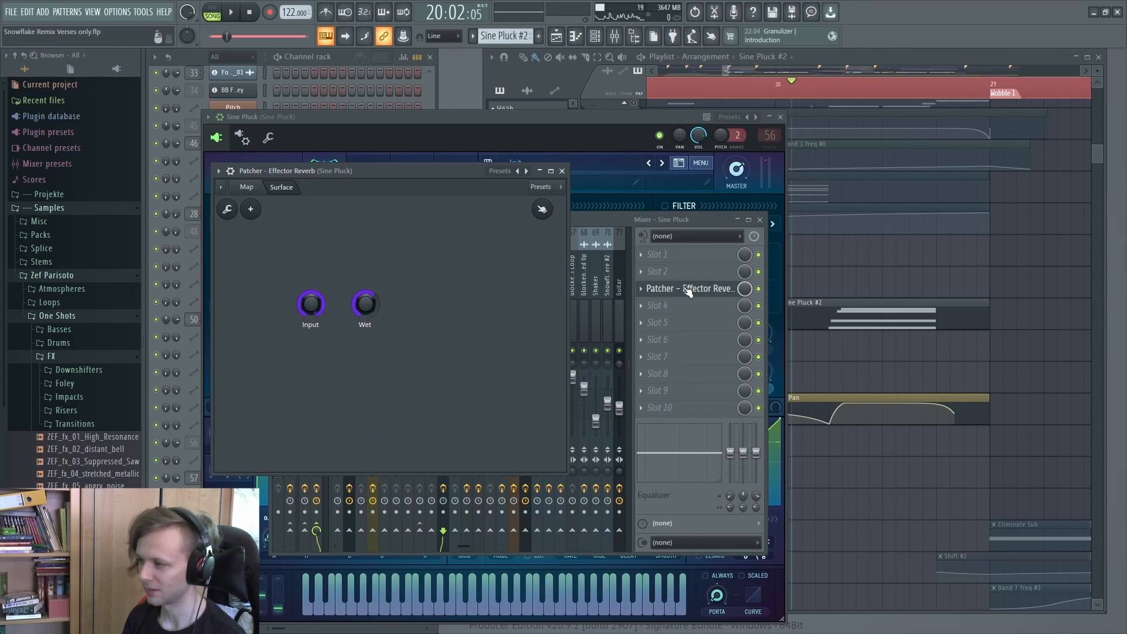
click(688, 291)
scroll(846, 348, down, 10)
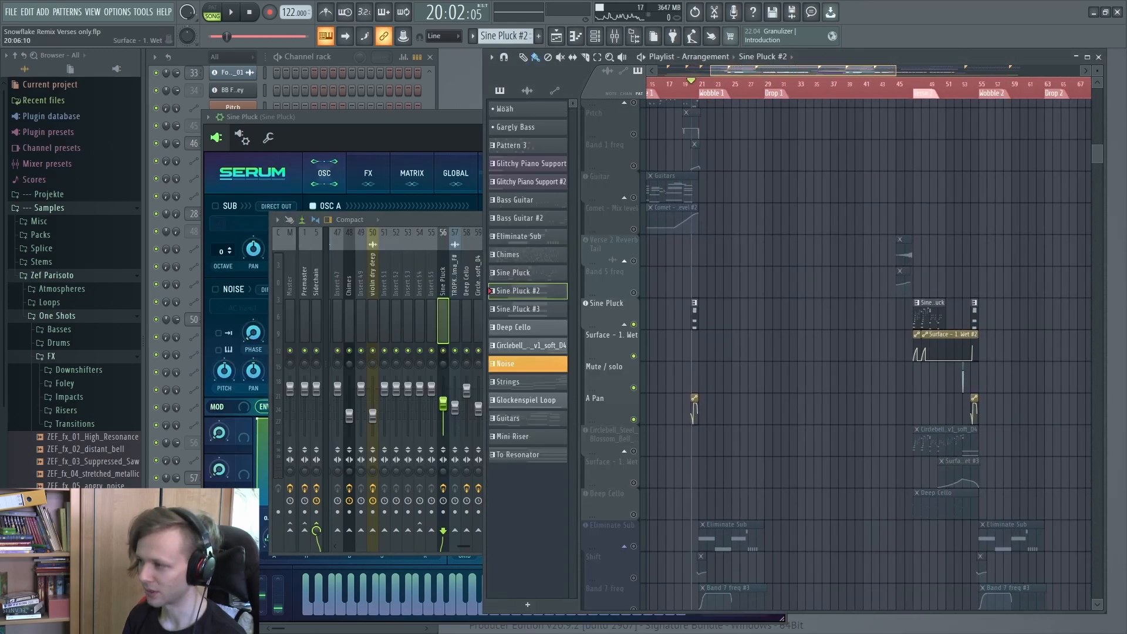
Play the soloed KSHMR_Cymbal_Transition_20 track from late in bar 19, leading into Wobble 1.
scroll(926, 346, up, 5)
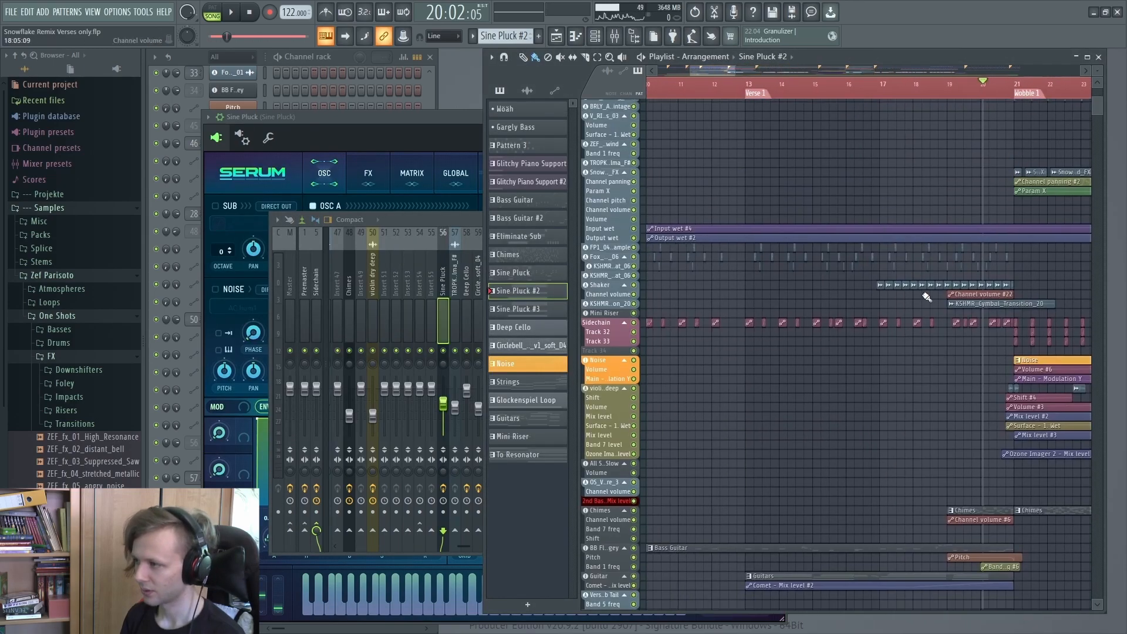
scroll(925, 296, up, 5)
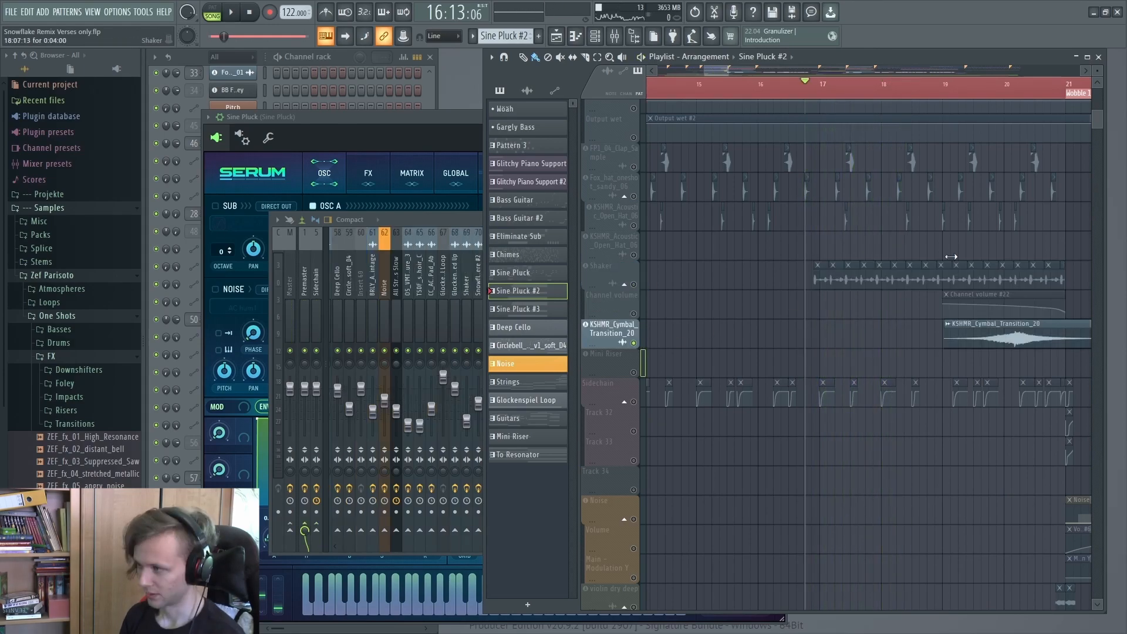
click(989, 87)
key(space)
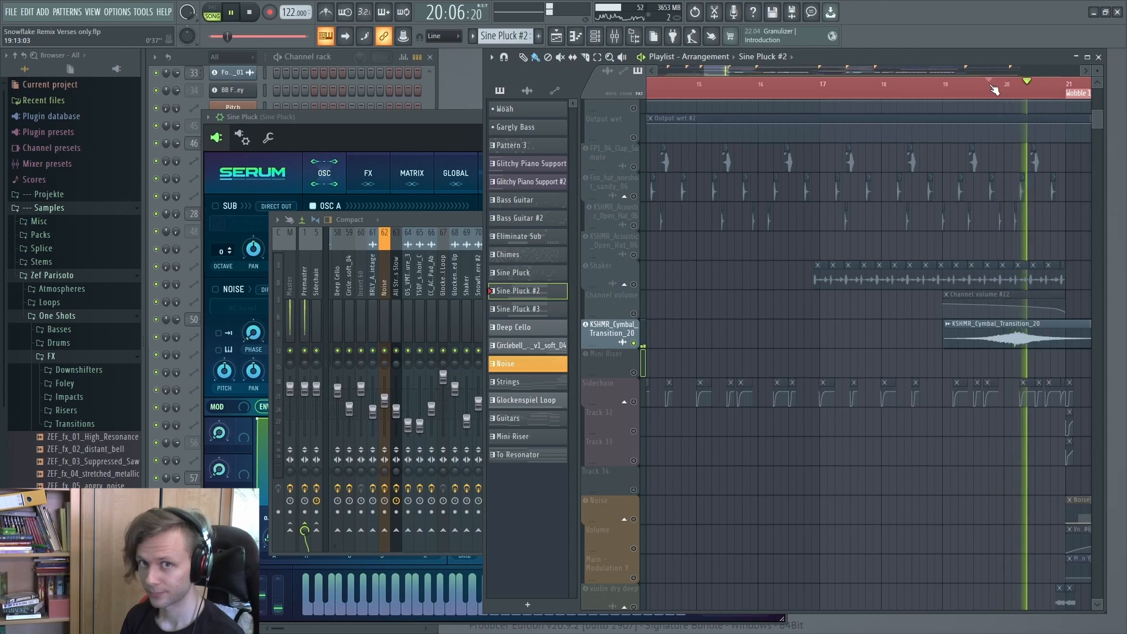
key(space)
Examine how the KSHMR_Cymbal_Transition_20 clip sits among the other tracks, and open the clip.
scroll(989, 258, down, 2)
scroll(977, 282, down, 4)
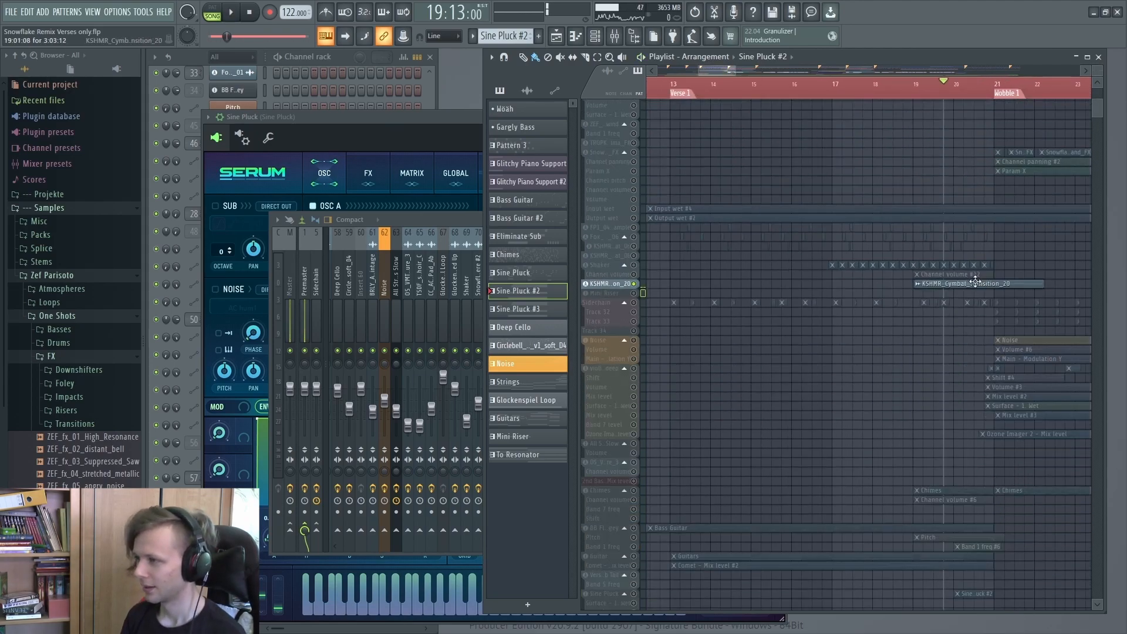
scroll(959, 284, up, 4)
double_click(975, 305)
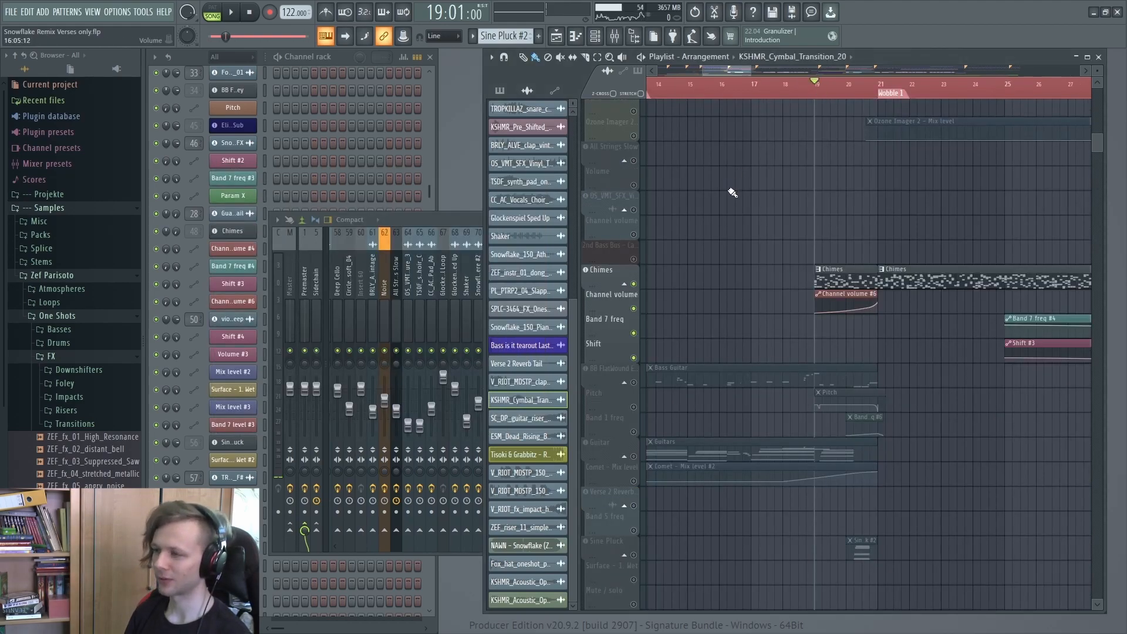
Play the soloed Chimes track around the Wobble 1 section, and bring up its Serum instrument and linked mixer track.
key(space)
scroll(787, 96, up, 3)
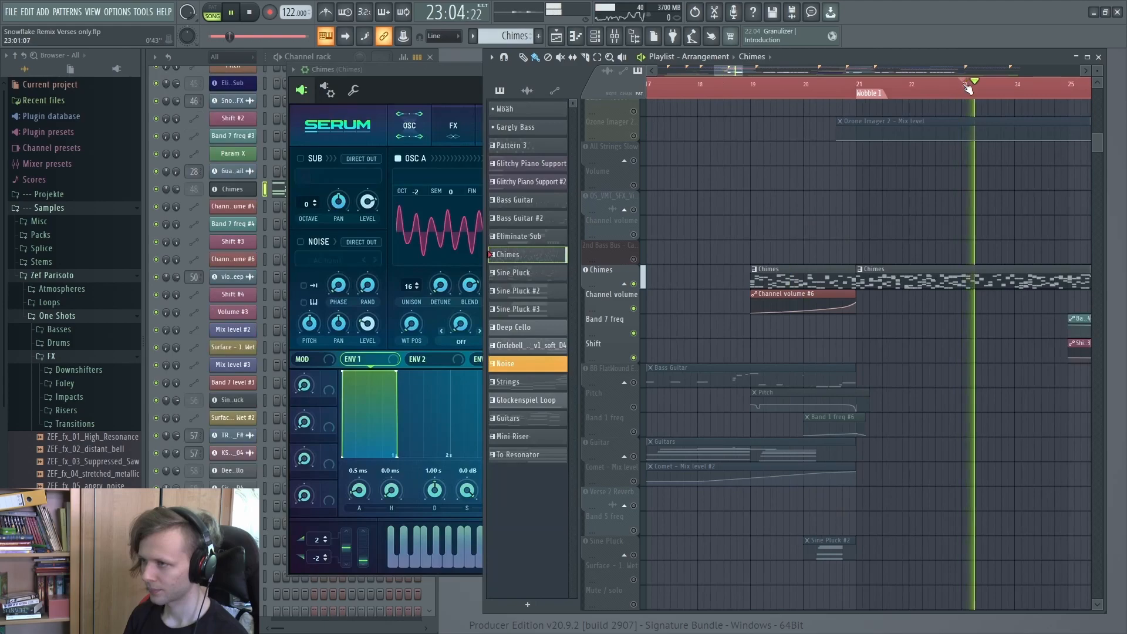
key(space)
click(446, 201)
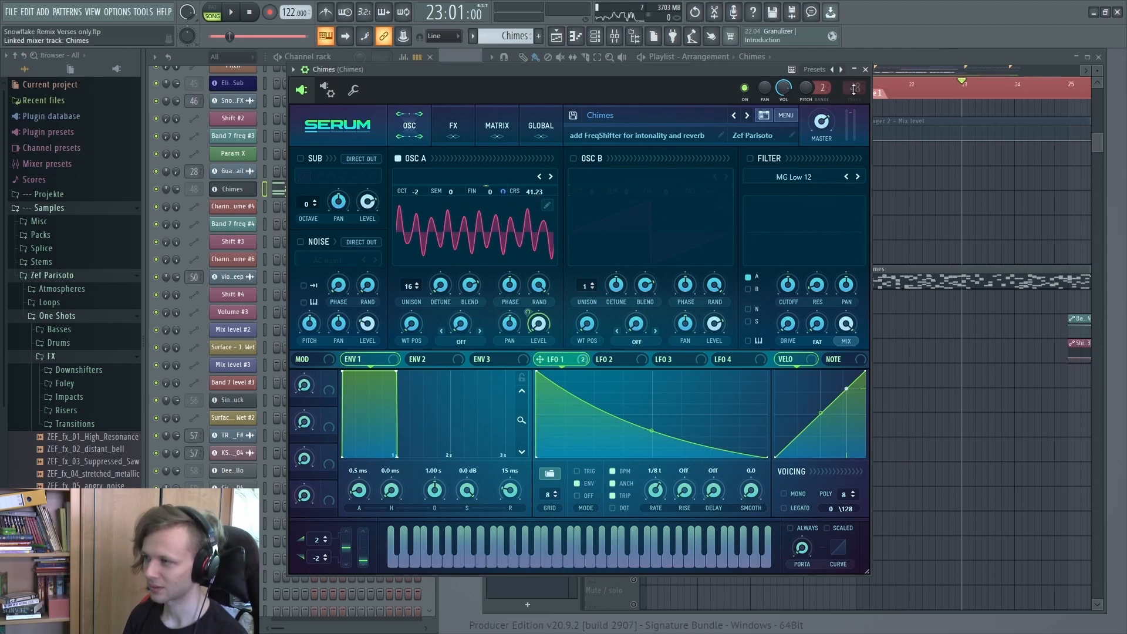
key(F9)
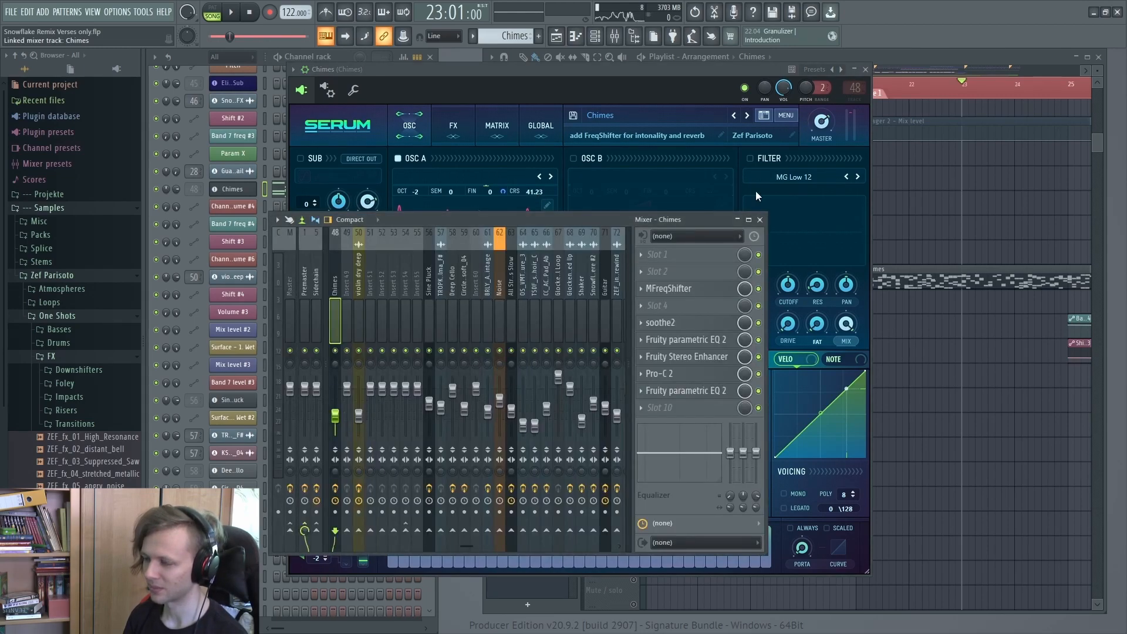
Open the Chimes pattern in the piano roll, examine its rapid note sequence, and close it.
double_click(879, 286)
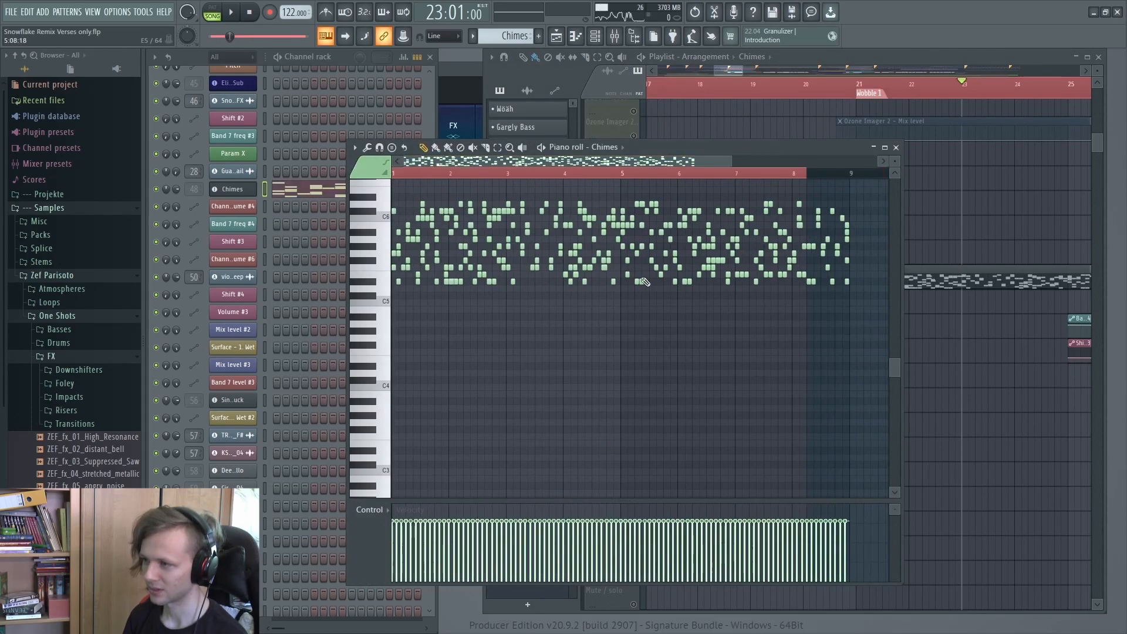
scroll(638, 276, up, 3)
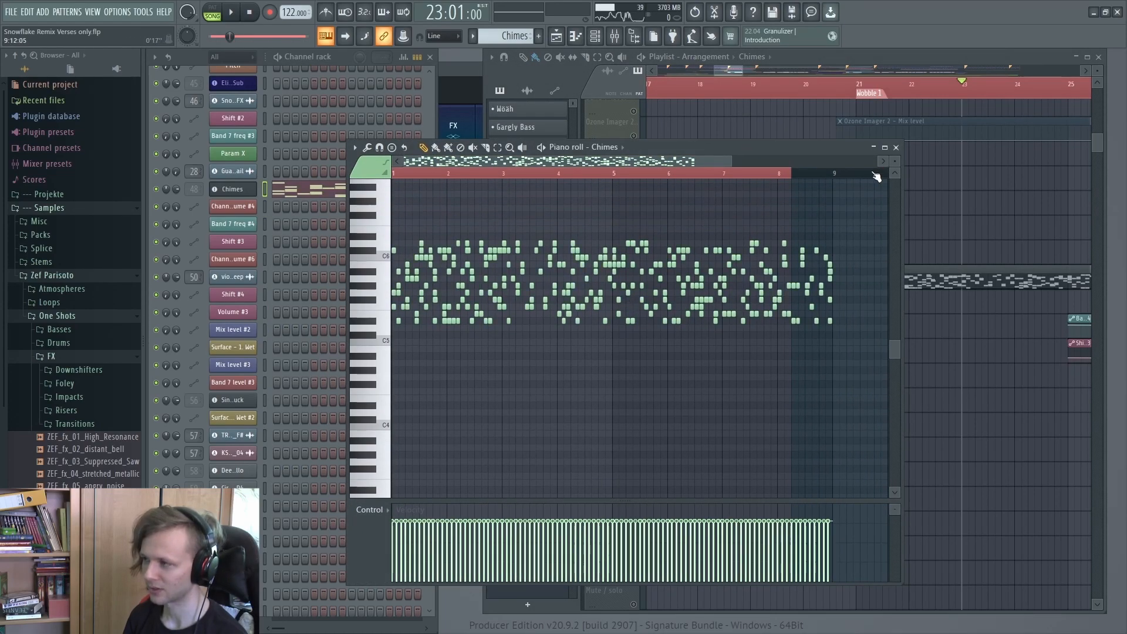
click(896, 148)
Return to the Chimes mixer track, inspect its first Fruity parametric EQ 2, and close the effect.
key(F9)
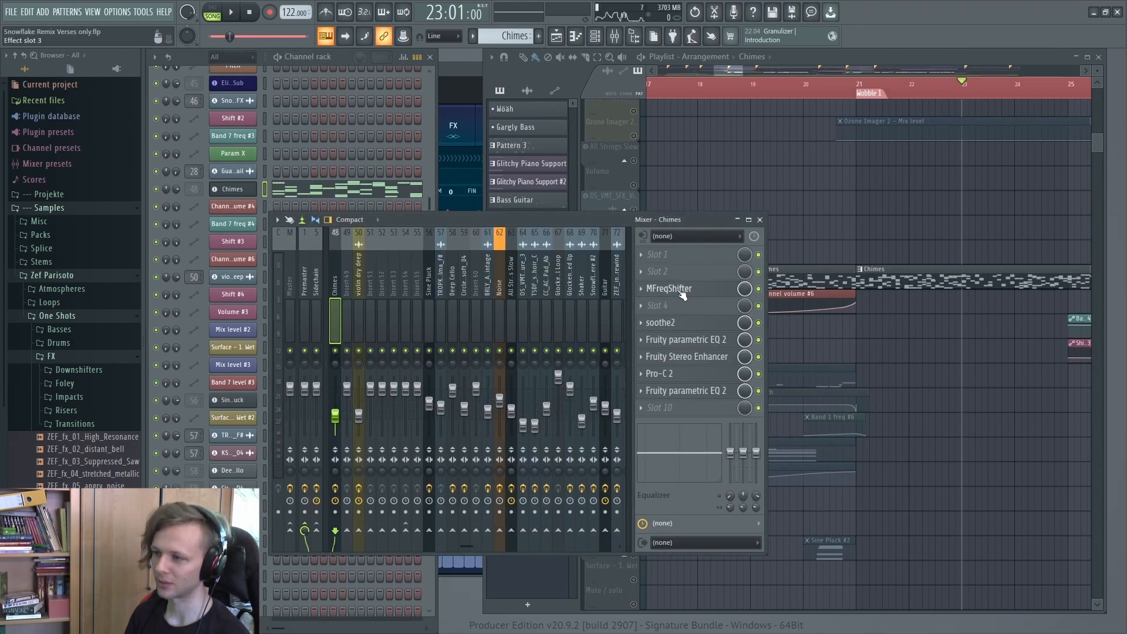
click(684, 339)
mouse_move(516, 227)
mouse_down()
mouse_move(536, 235)
mouse_move(526, 225)
mouse_up()
click(694, 128)
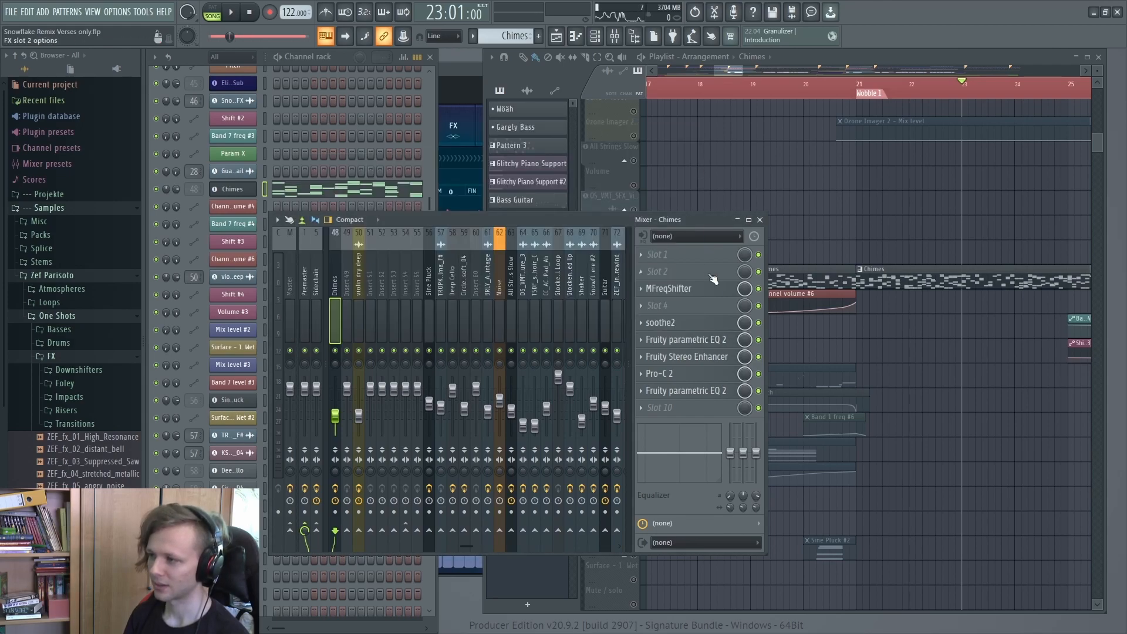
Open soothe2 on the Chimes mixer track, play the Chimes through it from bar 23, and close the effect.
click(702, 318)
key(space)
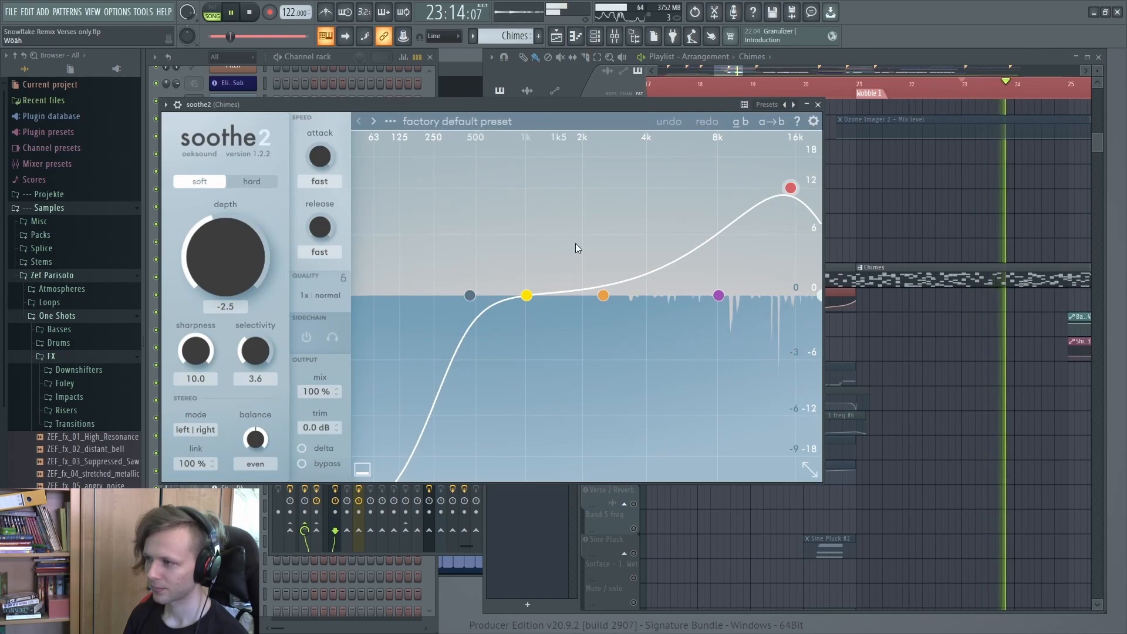
key(space)
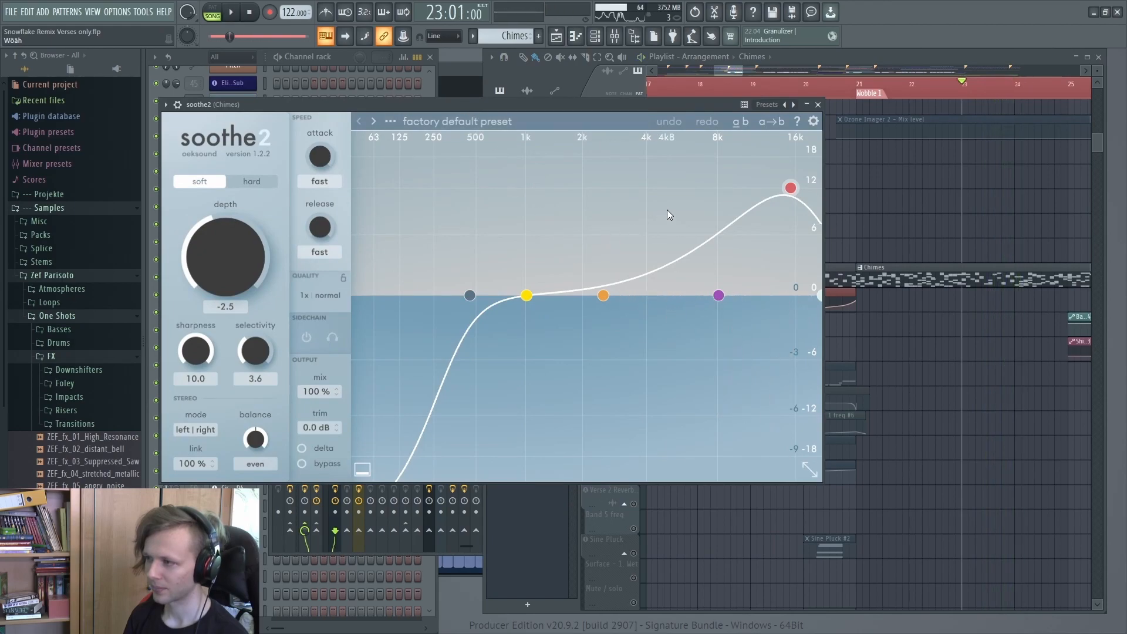
click(818, 105)
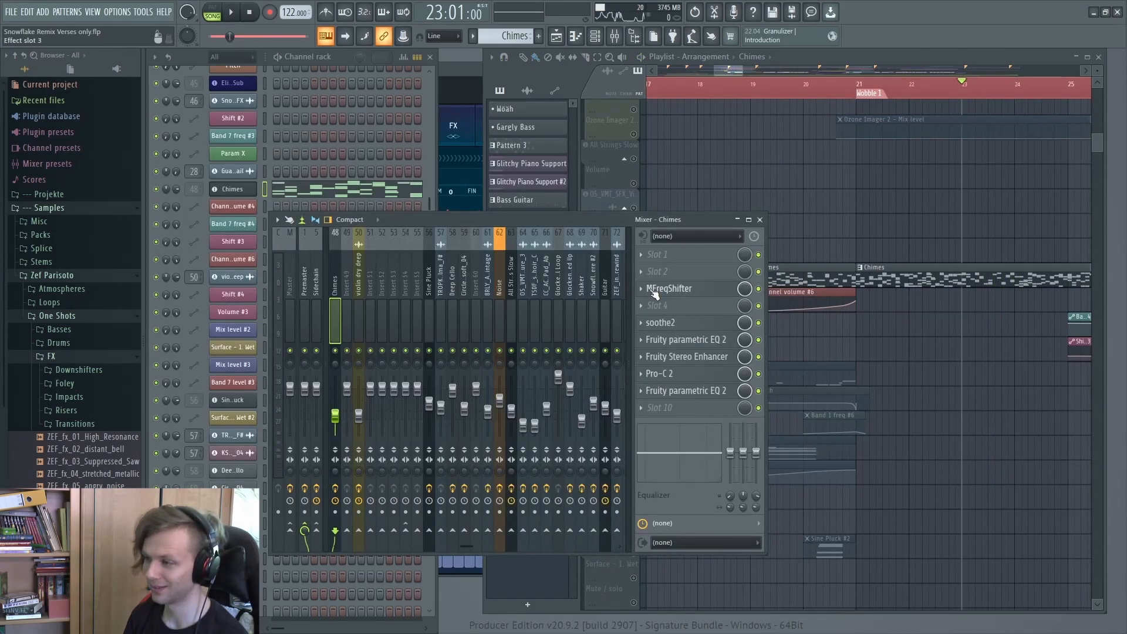
Inspect the Fruity Stereo Enhancer and the Pro-C 2 compressor on the Chimes mixer track.
click(680, 357)
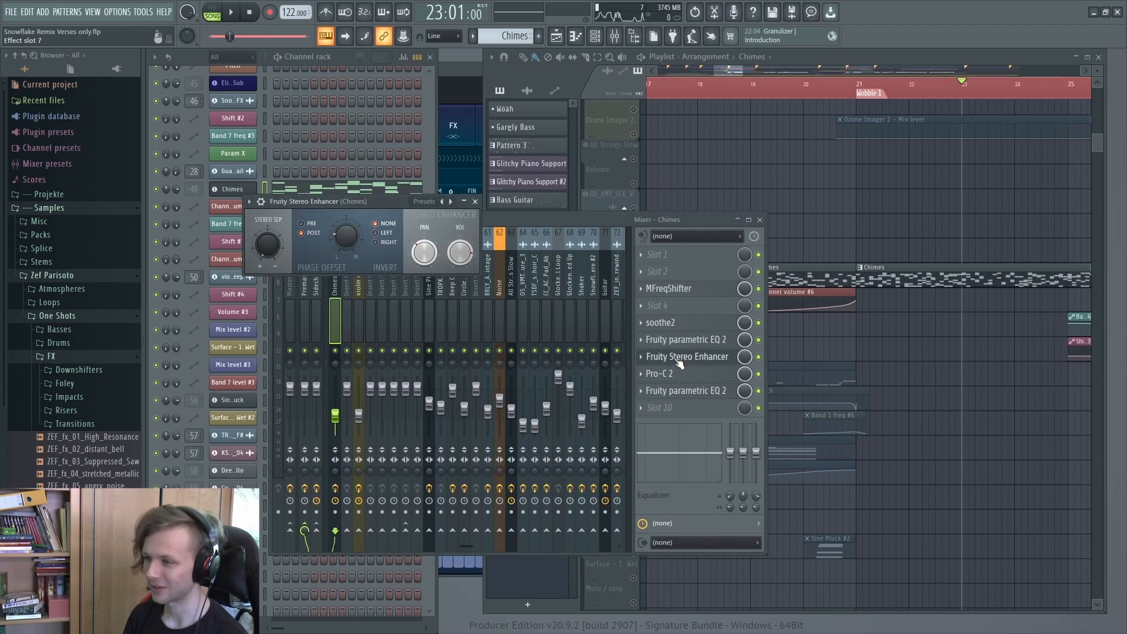
click(680, 361)
click(679, 379)
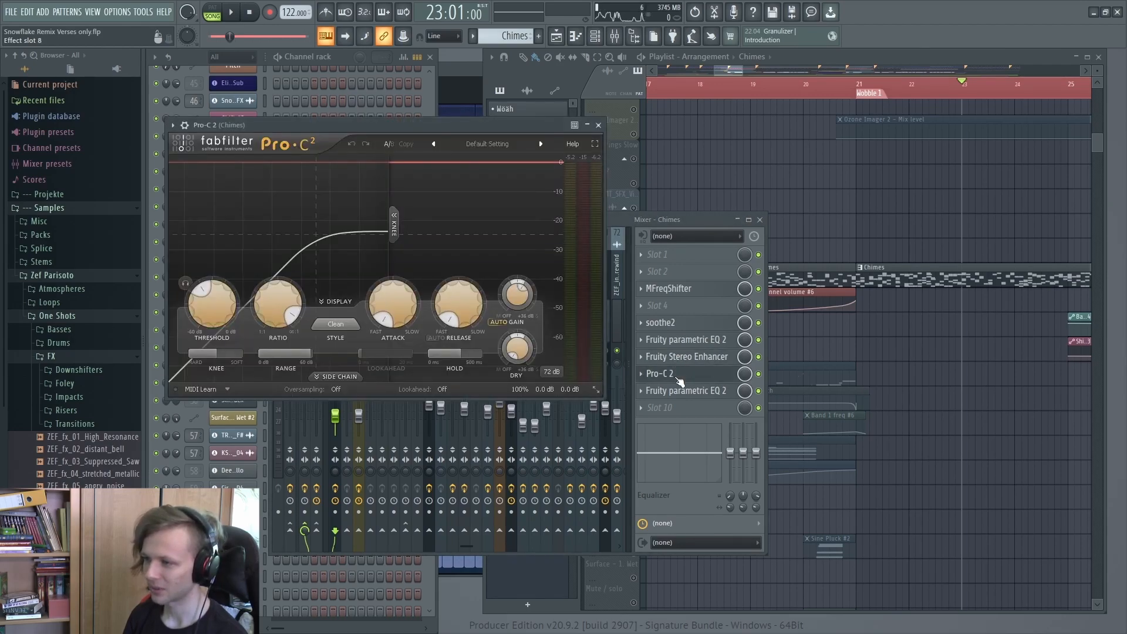
Play the Chimes through the Pro-C 2 compressor from bar 23, close it, and inspect the last Fruity parametric EQ 2.
key(space)
key(space)
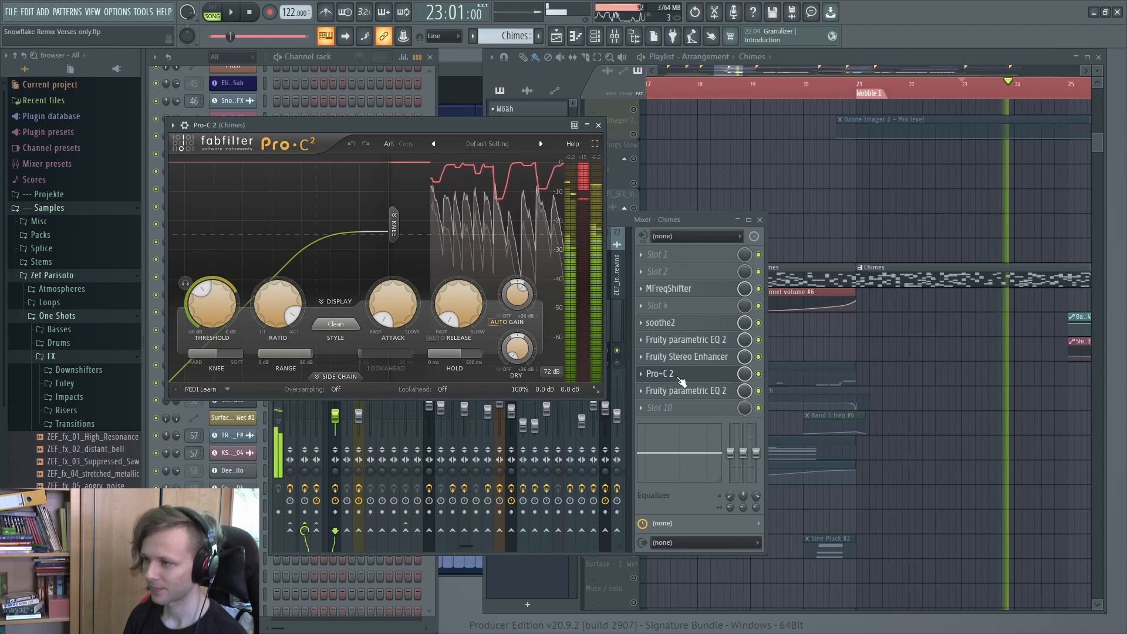
click(680, 375)
click(684, 391)
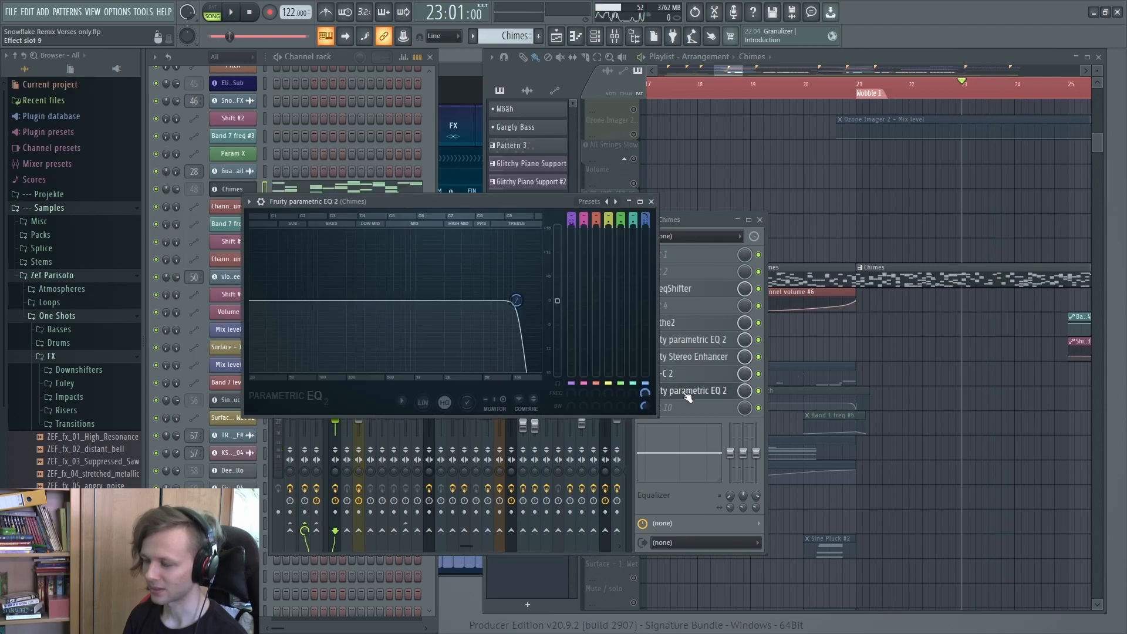
Solo the Eliminate Sub track and play it from bar 21 to examine its notes and automation clips.
middle_click(882, 315)
scroll(882, 315, down, 2)
scroll(887, 335, up, 2)
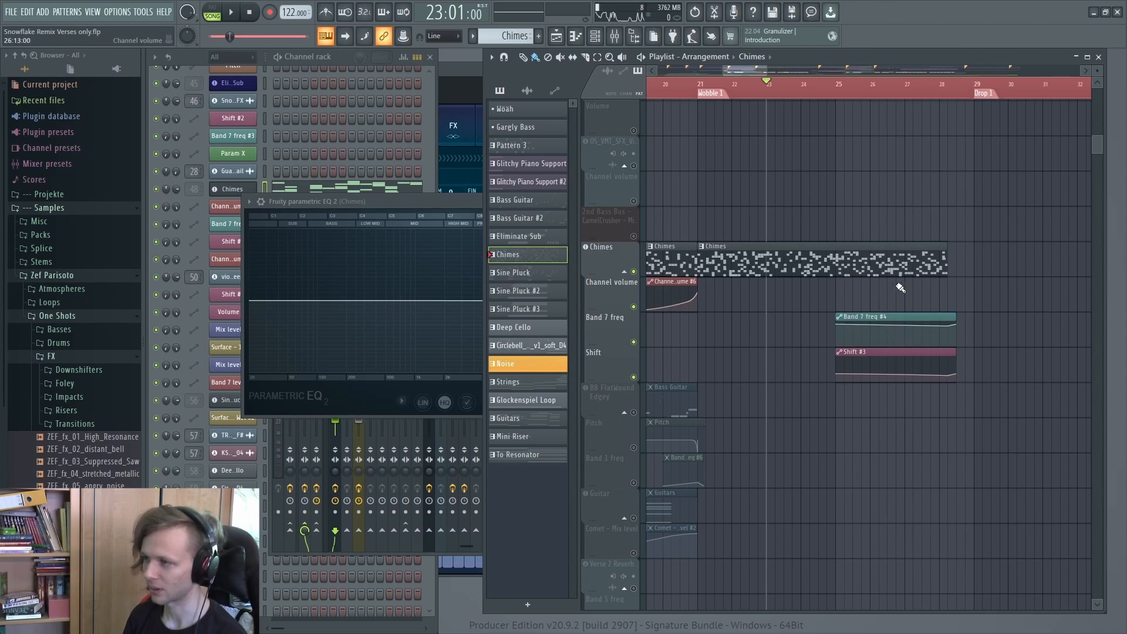
scroll(901, 288, down, 1)
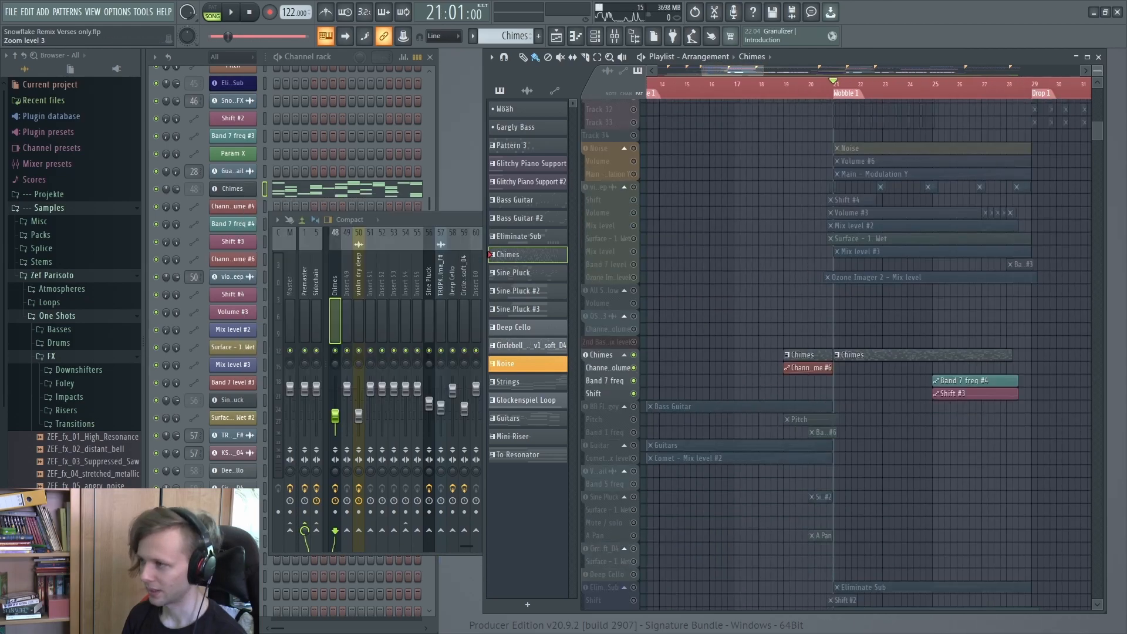
mouse_move(834, 250)
mouse_down()
mouse_move(836, 287)
mouse_move(848, 279)
mouse_move(848, 235)
mouse_up()
scroll(681, 375, up, 5)
right_click(634, 372)
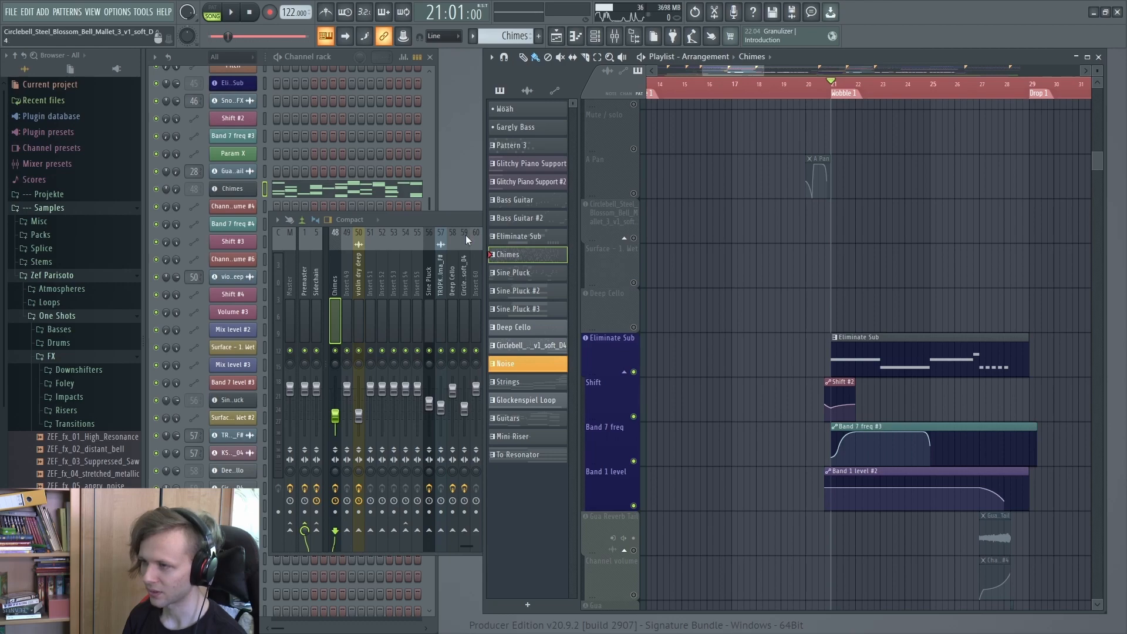
click(424, 218)
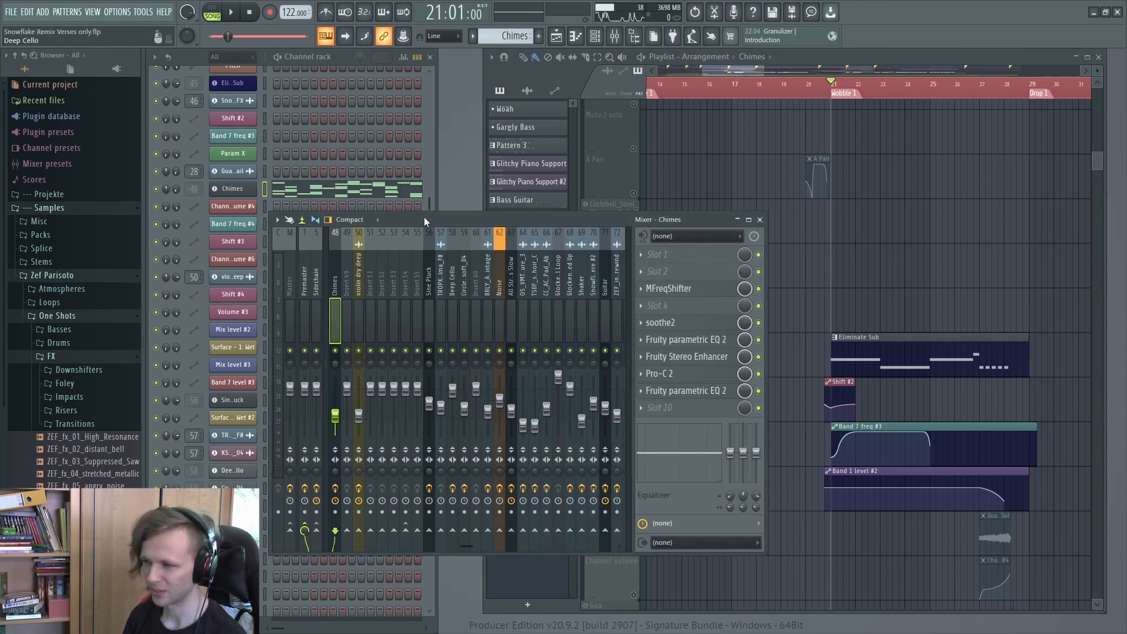
key(space)
drag(874, 396, 853, 288)
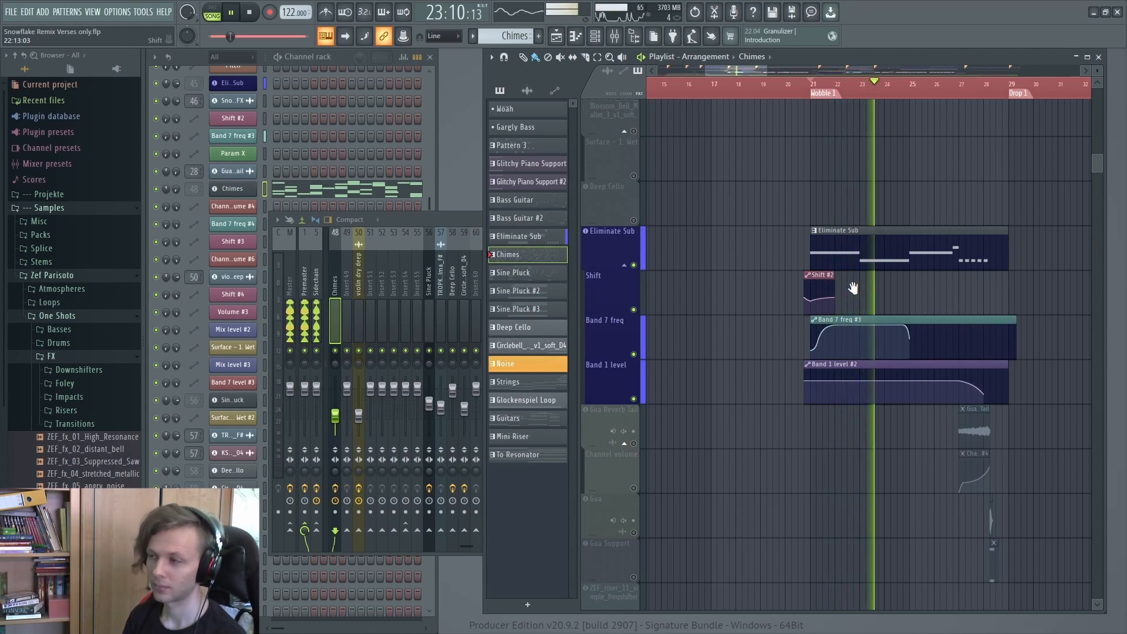
key(space)
Open the Eliminate Sub's Serum instrument and inspect the oscillator A wavetable and the Distortion effect.
click(854, 257)
drag(312, 142, 314, 167)
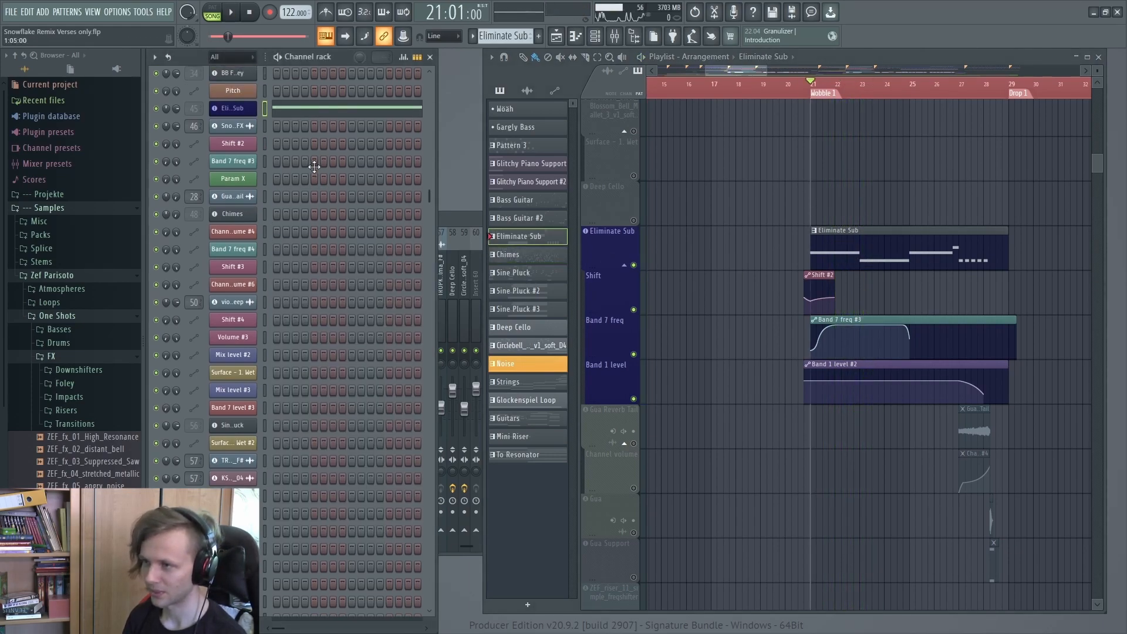
click(239, 115)
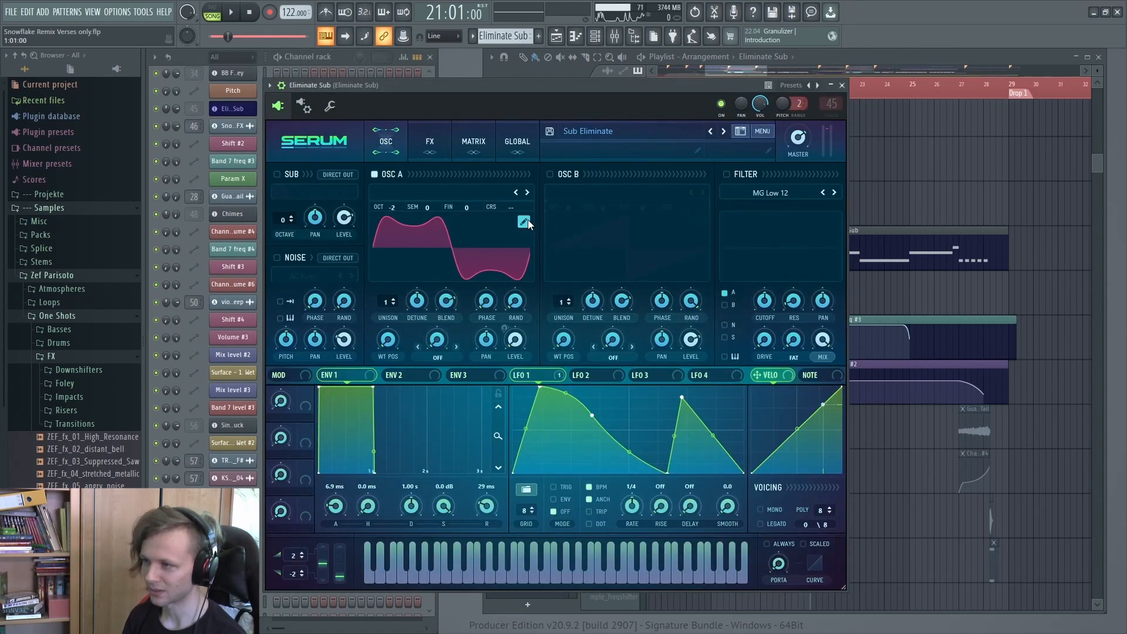
click(527, 219)
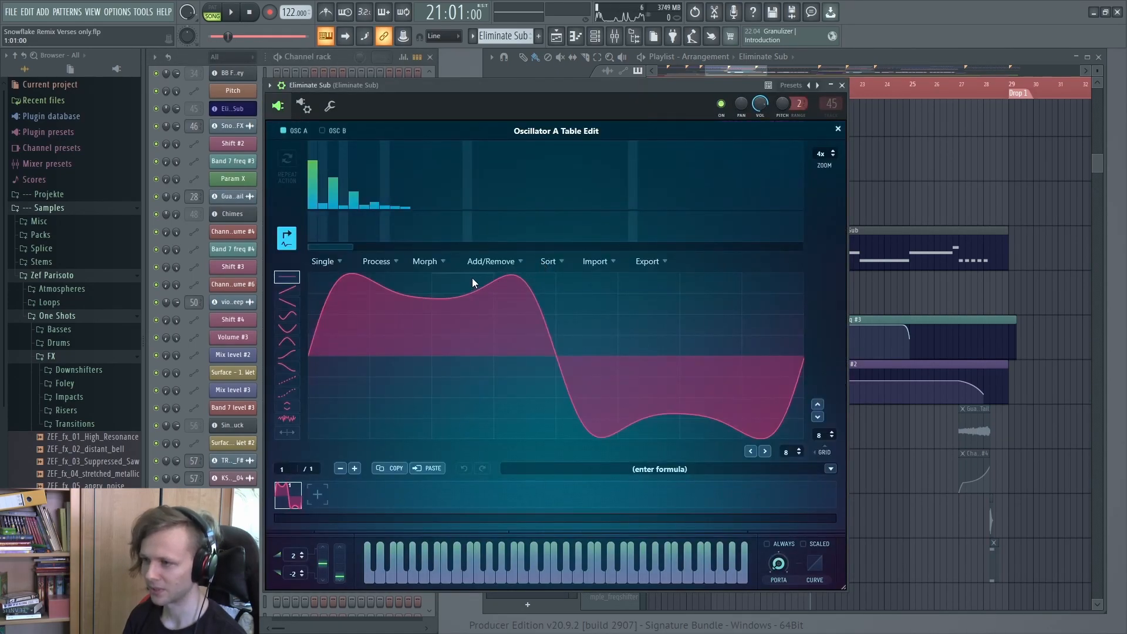
key(Escape)
click(423, 147)
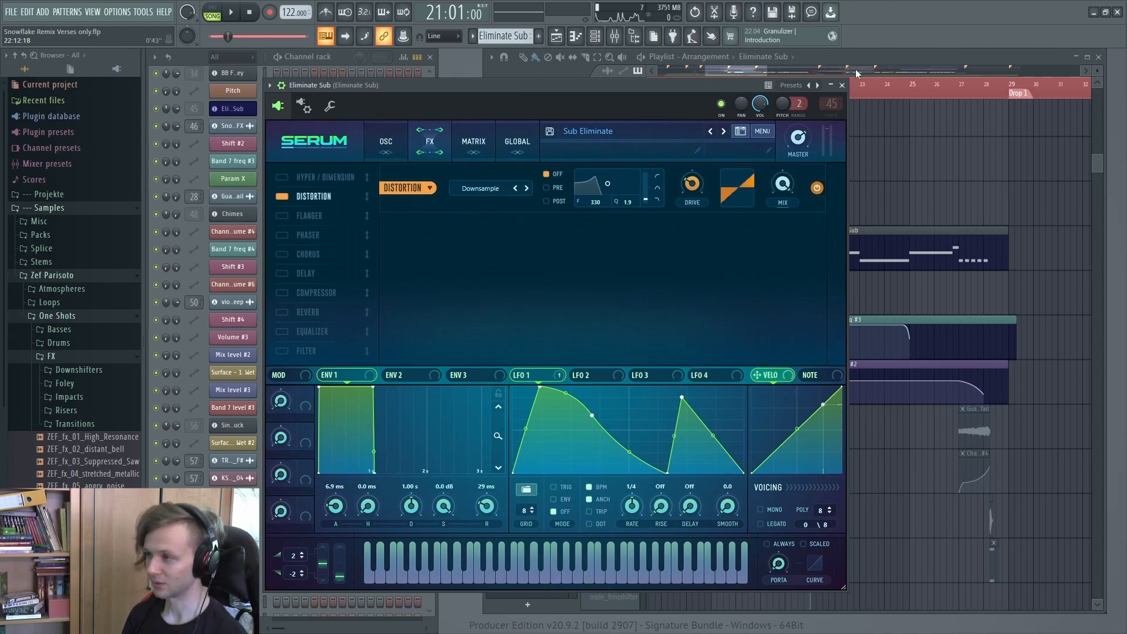
Inspect the Fruity parametric EQ 2 and MFreqShifter on the Eliminate Sub mixer track.
click(828, 107)
click(698, 310)
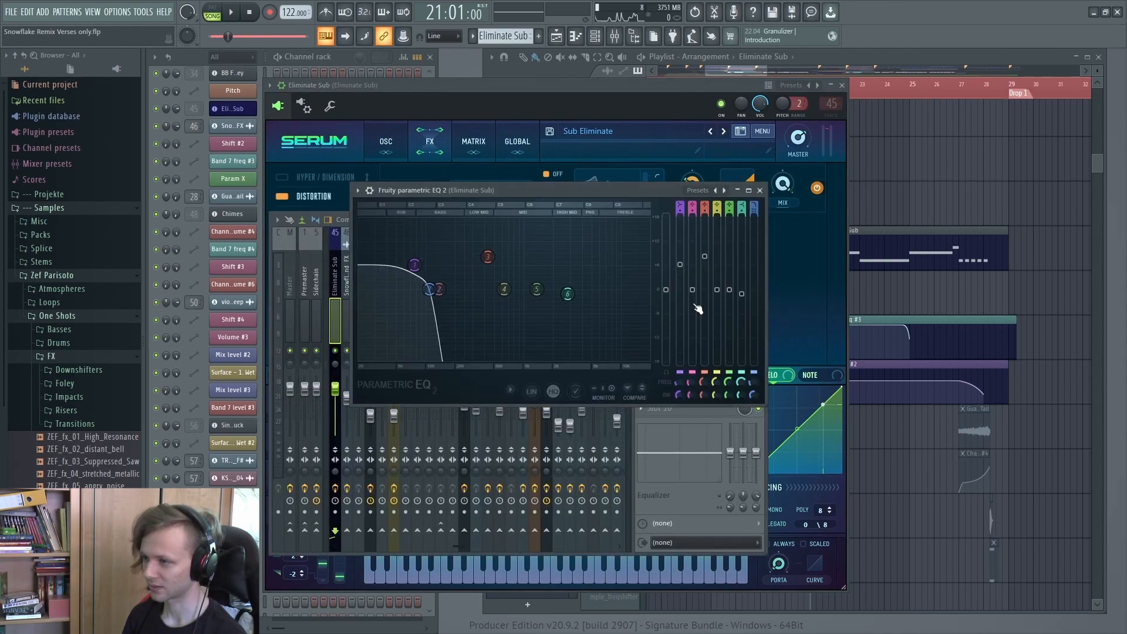
key(space)
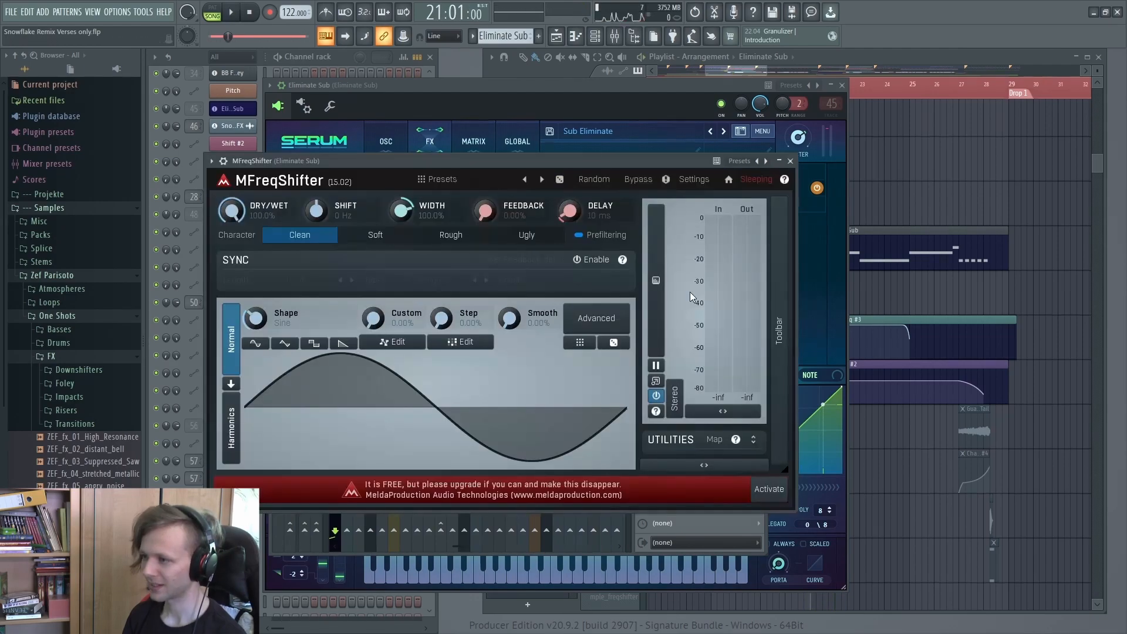
Play the start of the Eliminate Sub with its Shift automation from bar 21, and close its plugin windows.
click(953, 260)
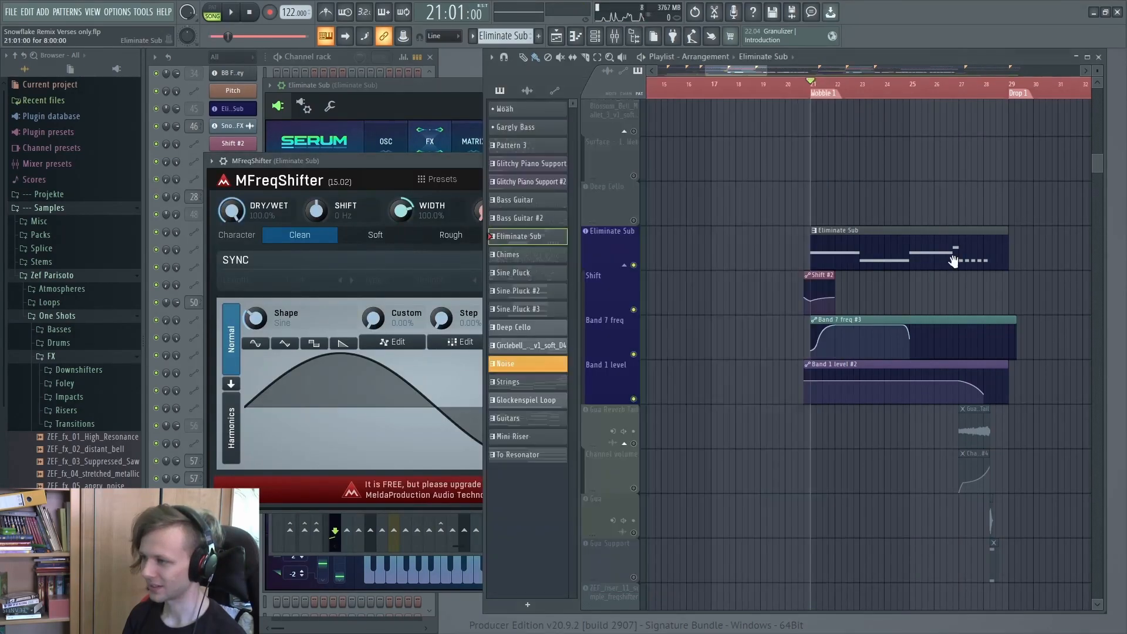
scroll(946, 270, up, 3)
scroll(774, 141, up, 1)
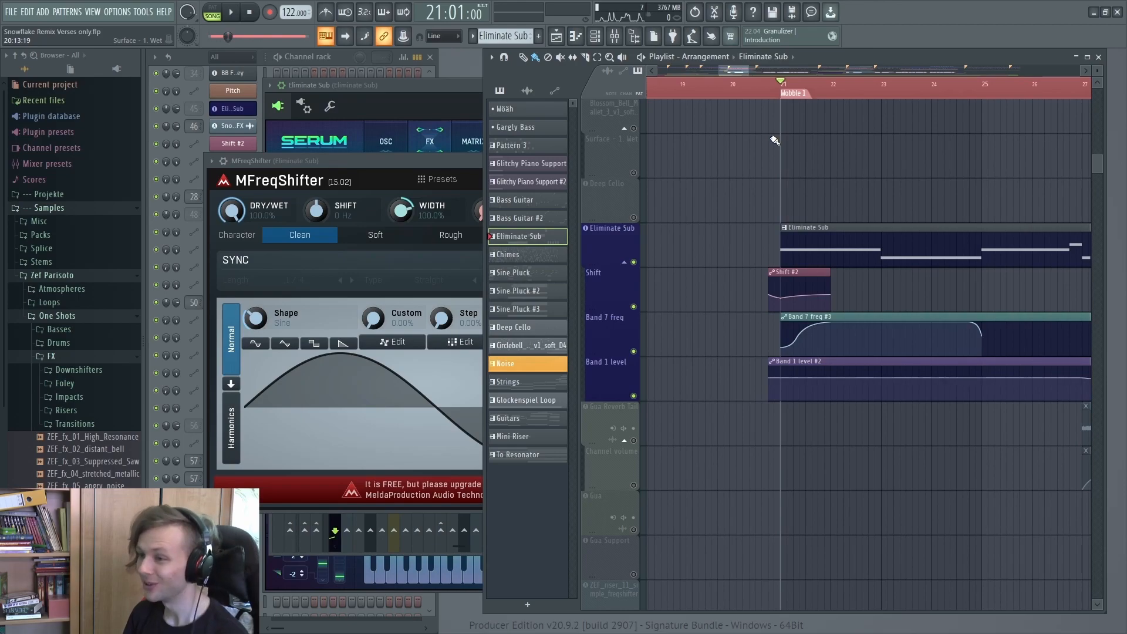
key(space)
key(space)
click(437, 176)
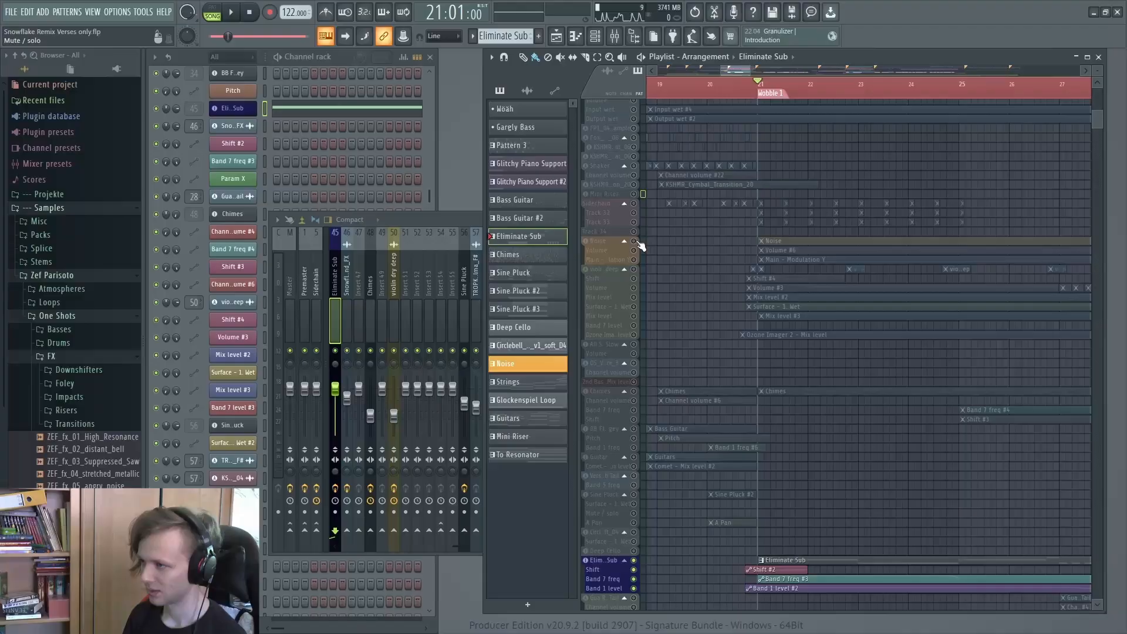
Solo the Noise track, open its Sytrus instrument, and examine its Volume and Modulation Y automation.
right_click(635, 241)
scroll(670, 244, up, 5)
scroll(722, 242, down, 2)
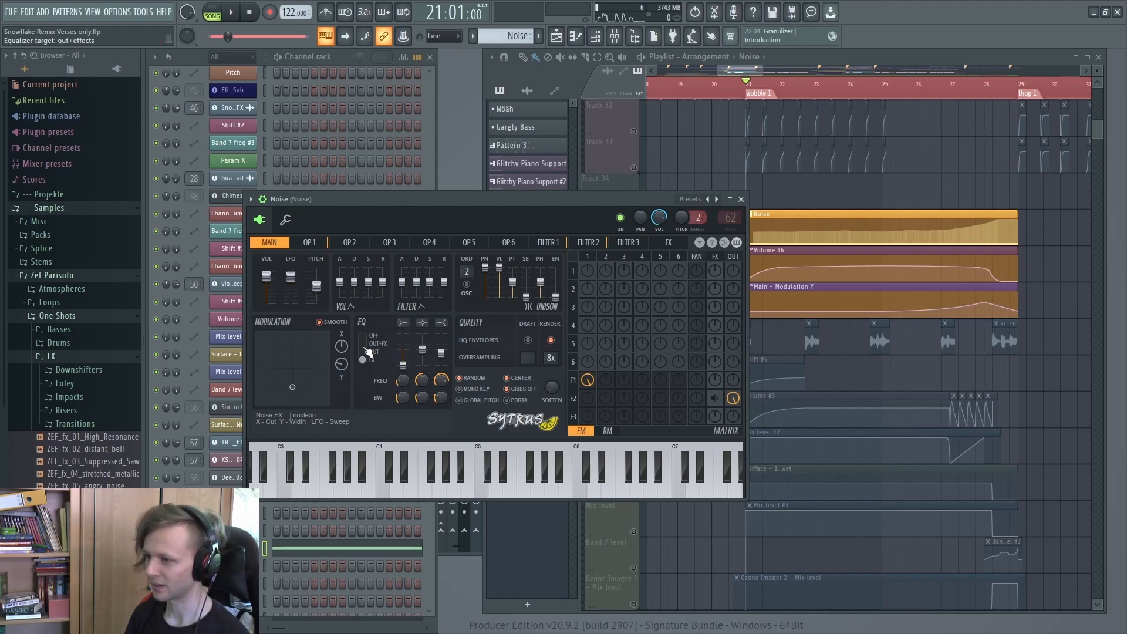
middle_click(786, 229)
scroll(808, 242, up, 4)
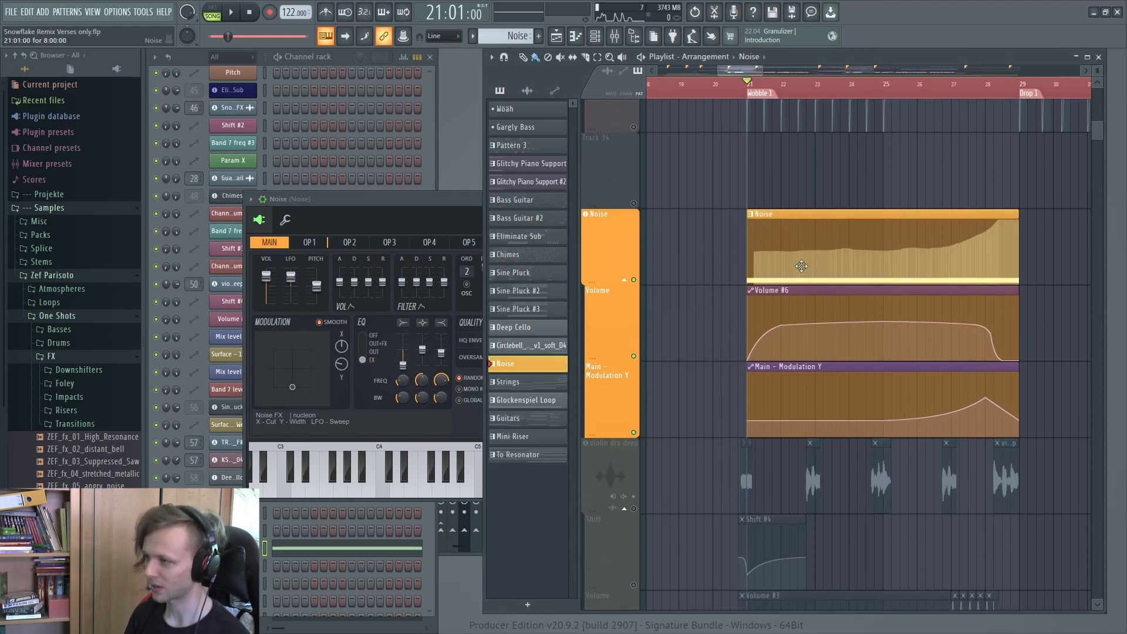
Play the Noise from bar 21 with Sytrus in view, check its mixer track, and close the instrument.
click(384, 202)
key(space)
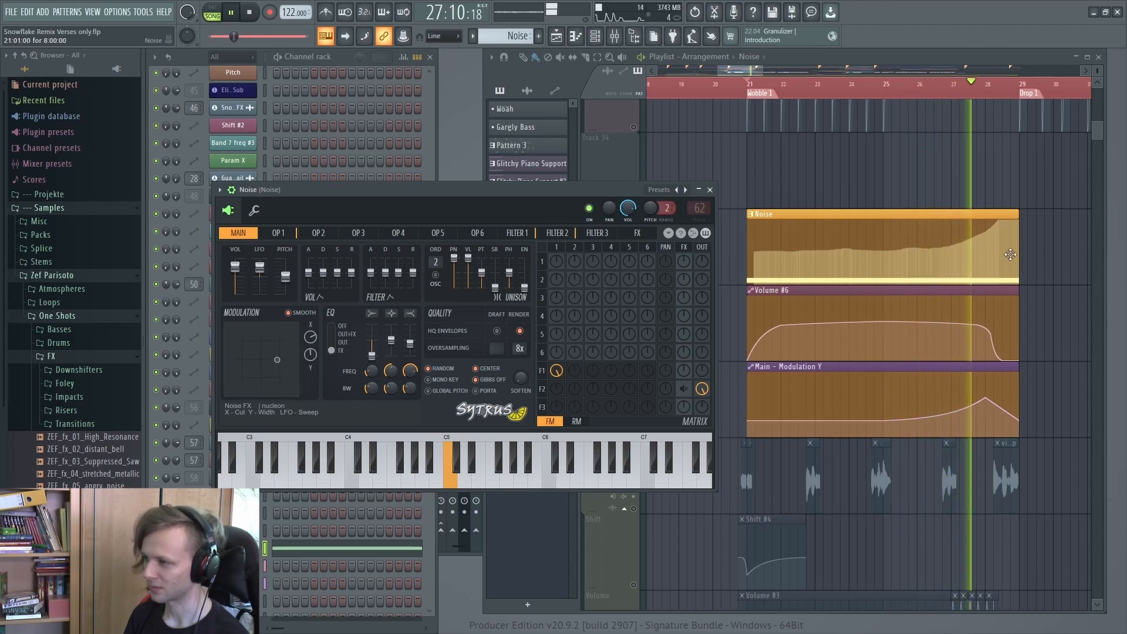
key(space)
click(699, 208)
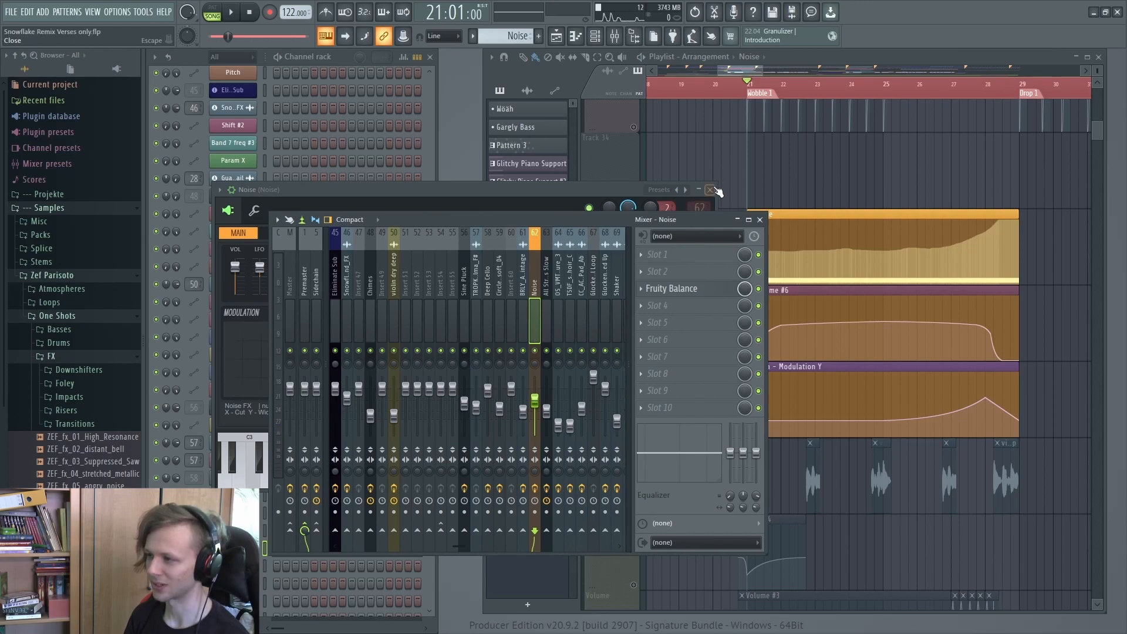
click(712, 189)
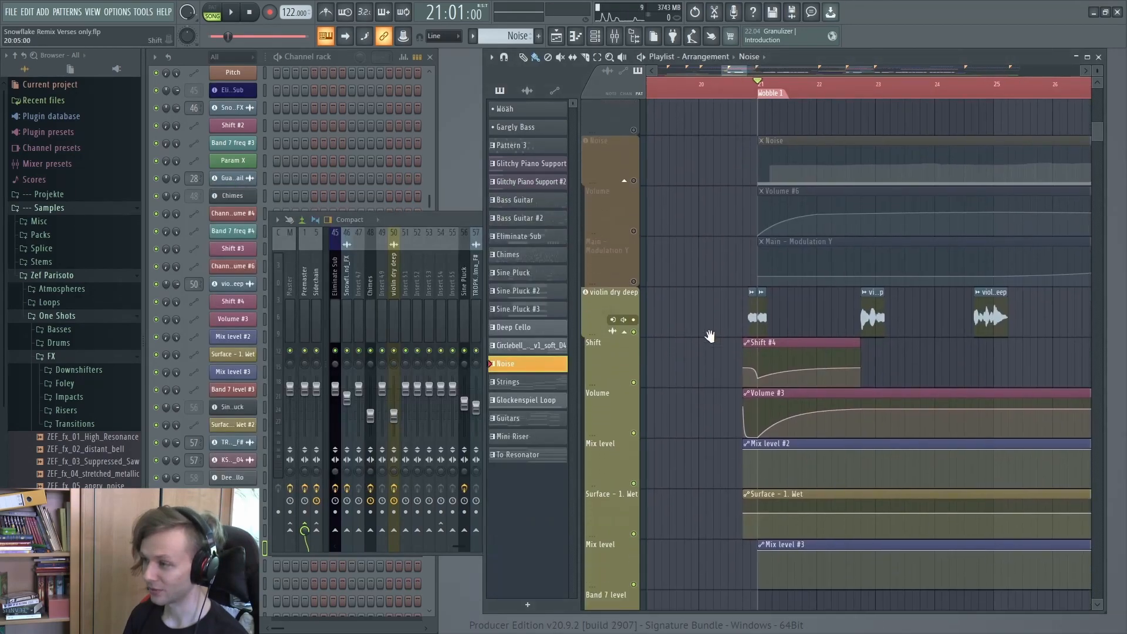
Show the soloed violin dry deep track and place the playhead at the clip starting at 22:13.
drag(710, 335, 707, 288)
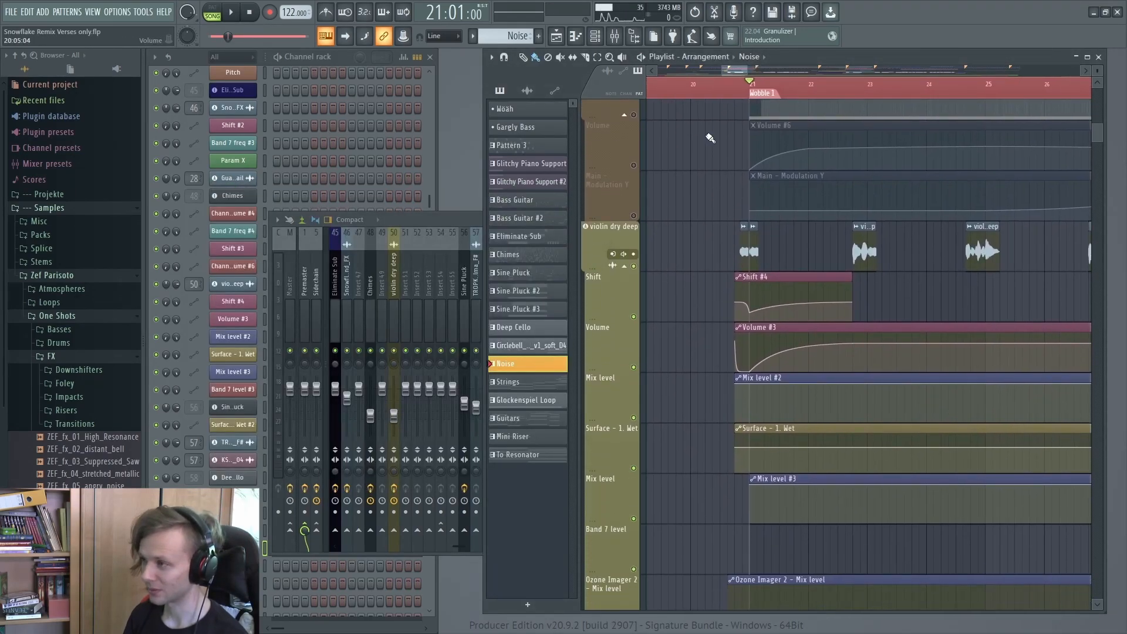
click(735, 88)
scroll(746, 247, up, 3)
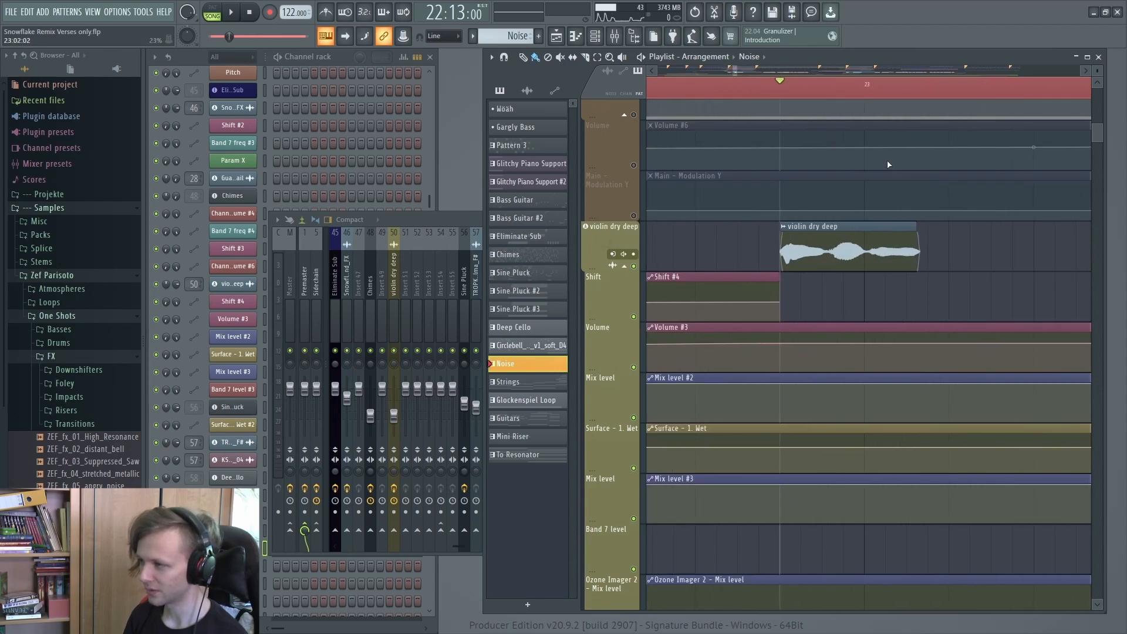
Open the violin dry deep clip's sample settings, examine the stretching options and waveform, and close them.
double_click(869, 250)
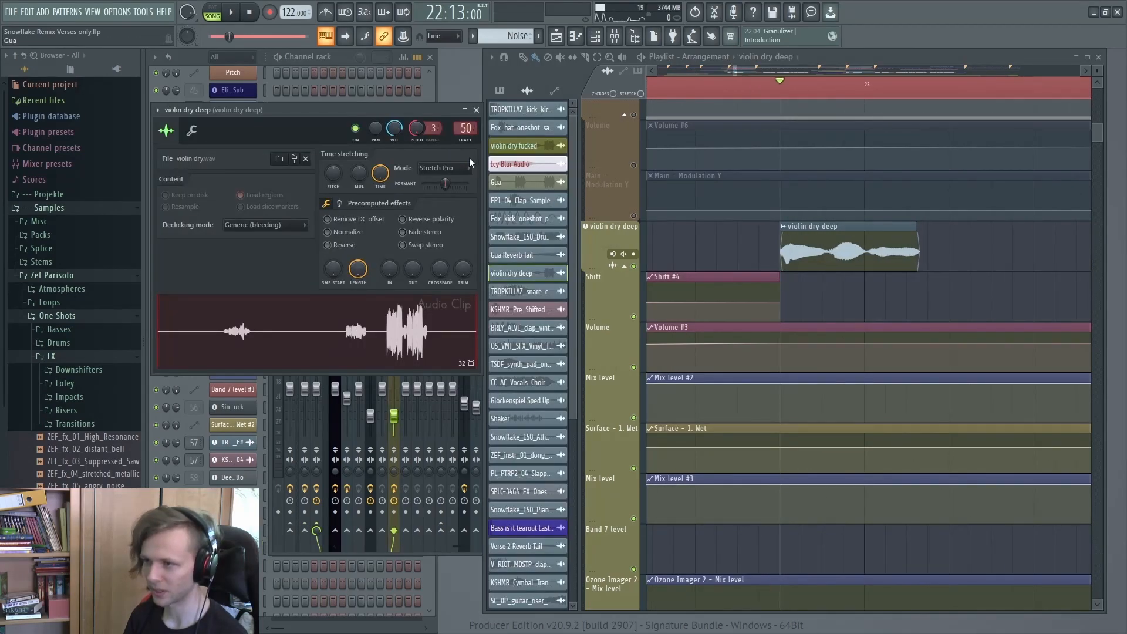
click(476, 109)
double_click(799, 246)
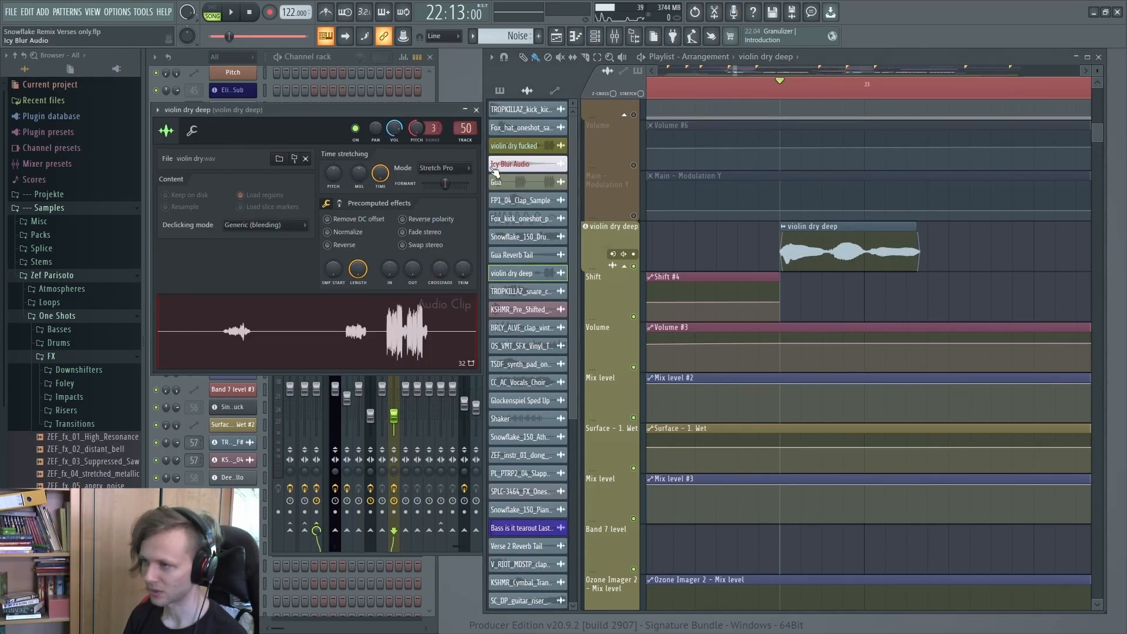
click(476, 110)
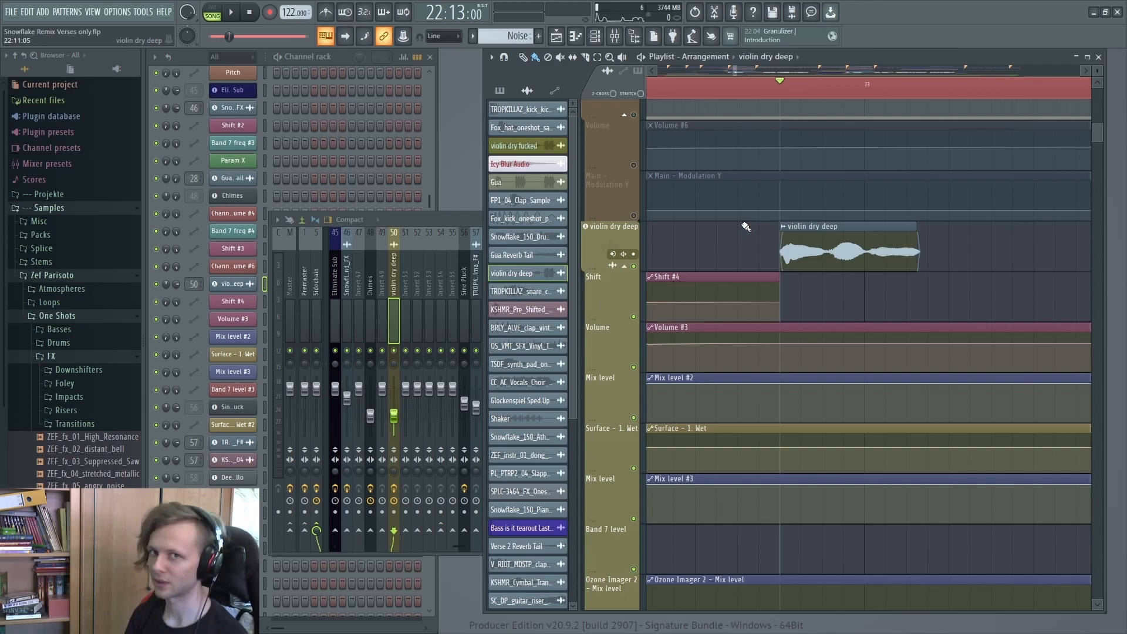
Play the violin dry deep clip from 22:13 and stop playback.
key(space)
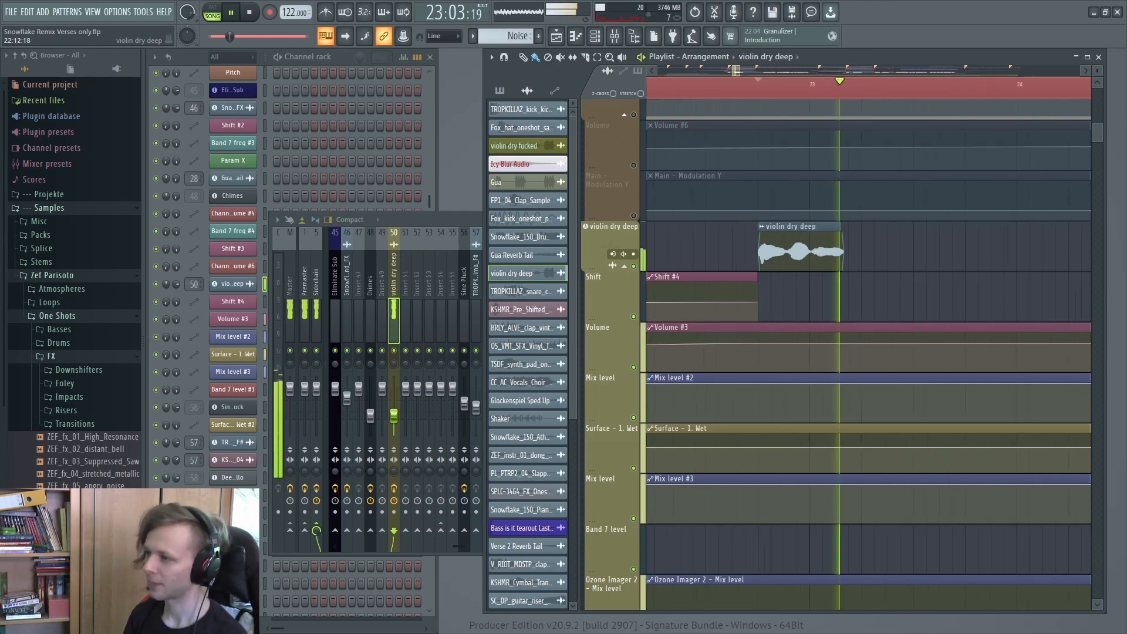
scroll(741, 248, down, 5)
key(space)
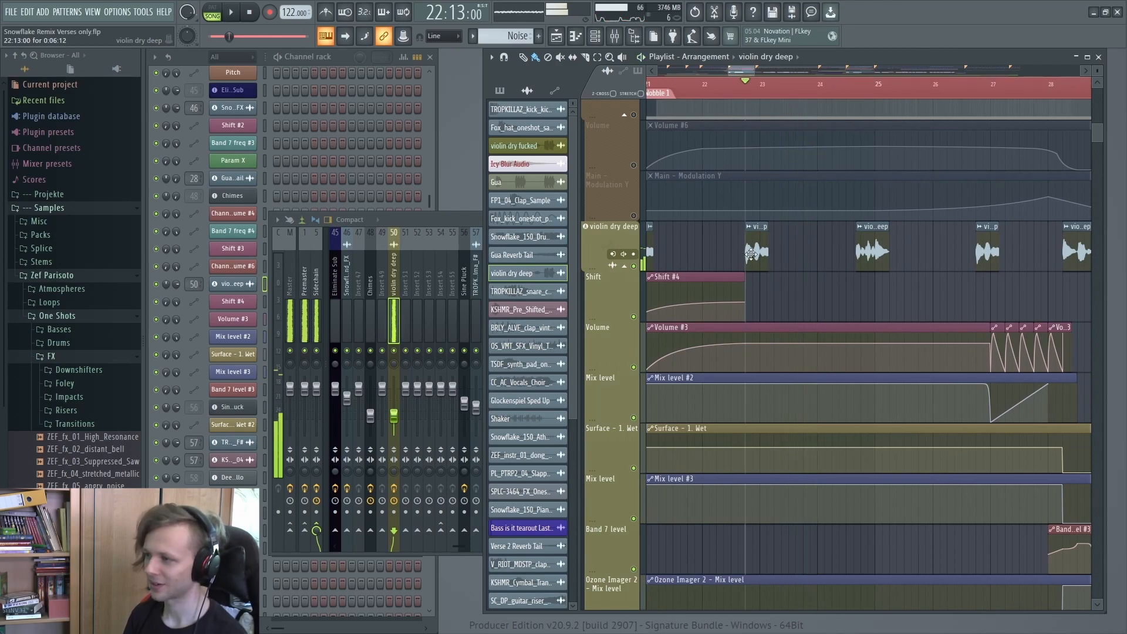
Open the violin dry deep mixer track from its clip settings and inspect the Effector Reverb Patcher and Soundgoodizer.
double_click(755, 252)
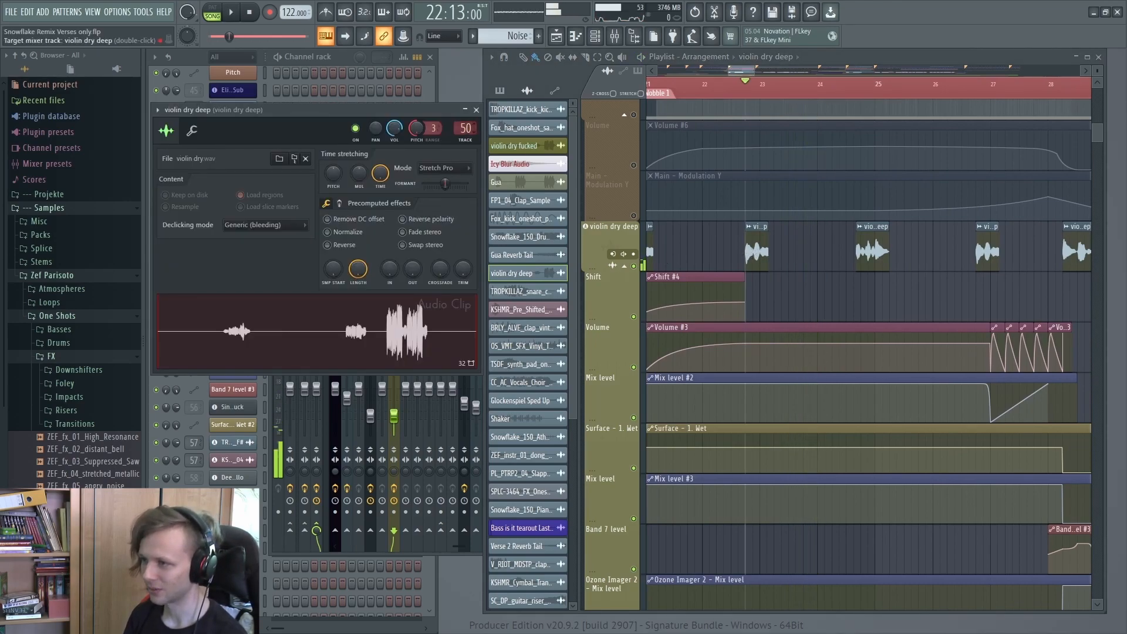
click(466, 129)
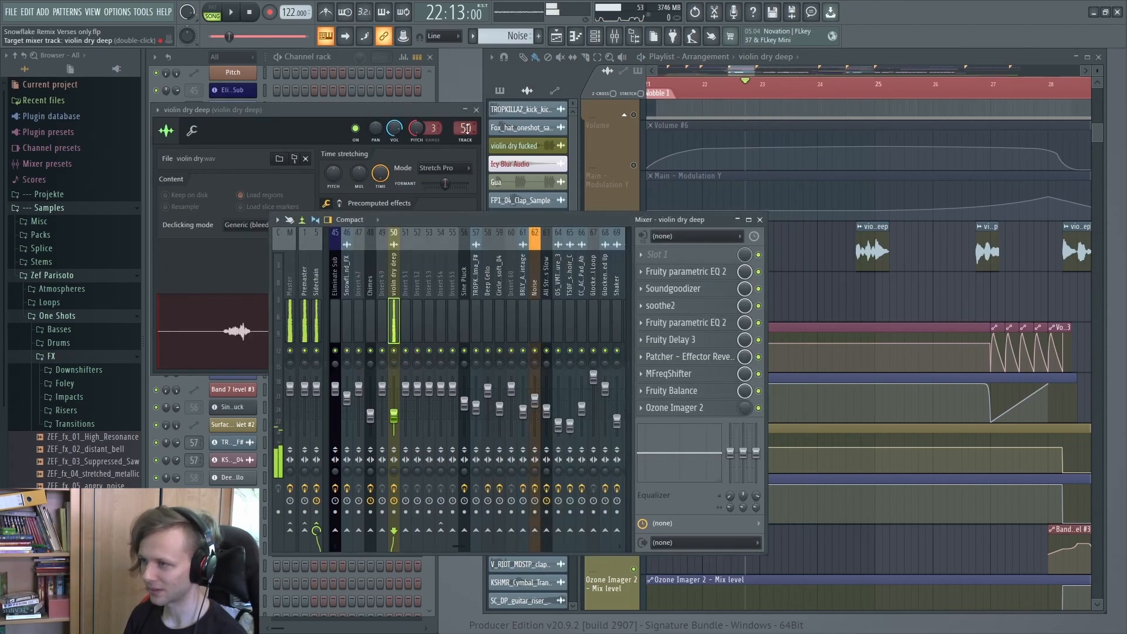
click(703, 358)
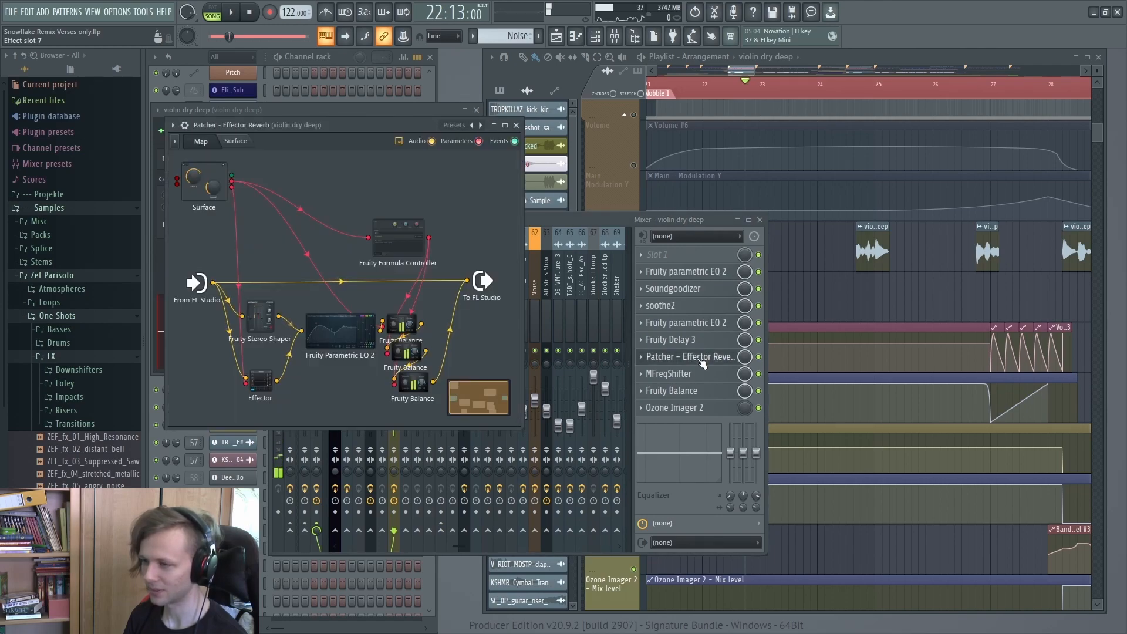
click(677, 292)
click(683, 293)
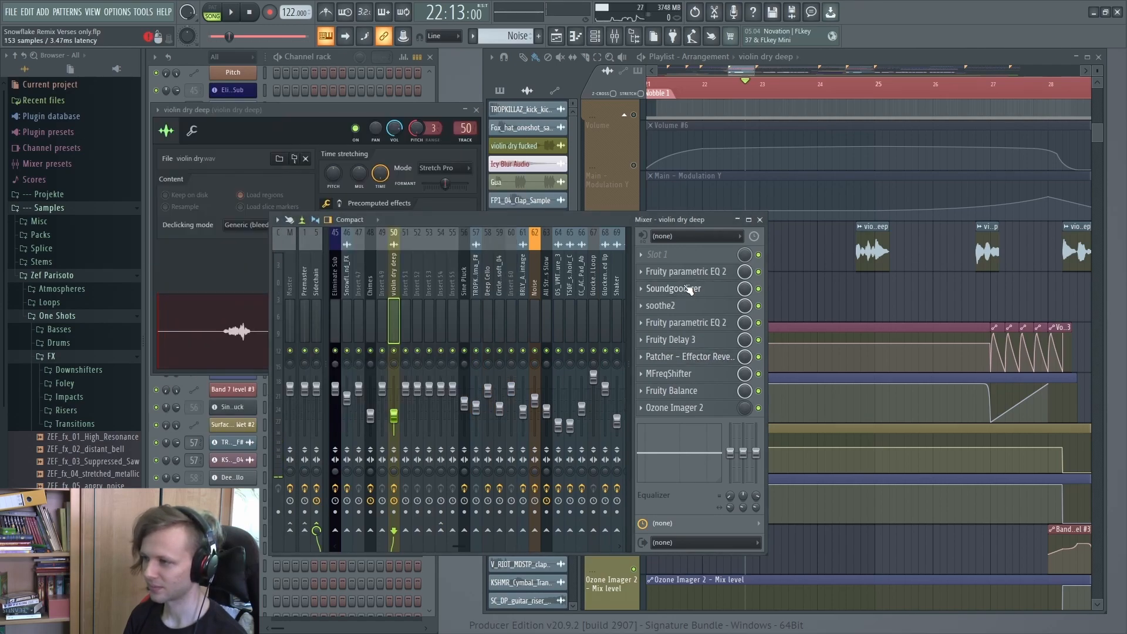
Open the first Fruity parametric EQ 2 on the violin dry deep mixer track, play the violin through it, and close it.
click(689, 275)
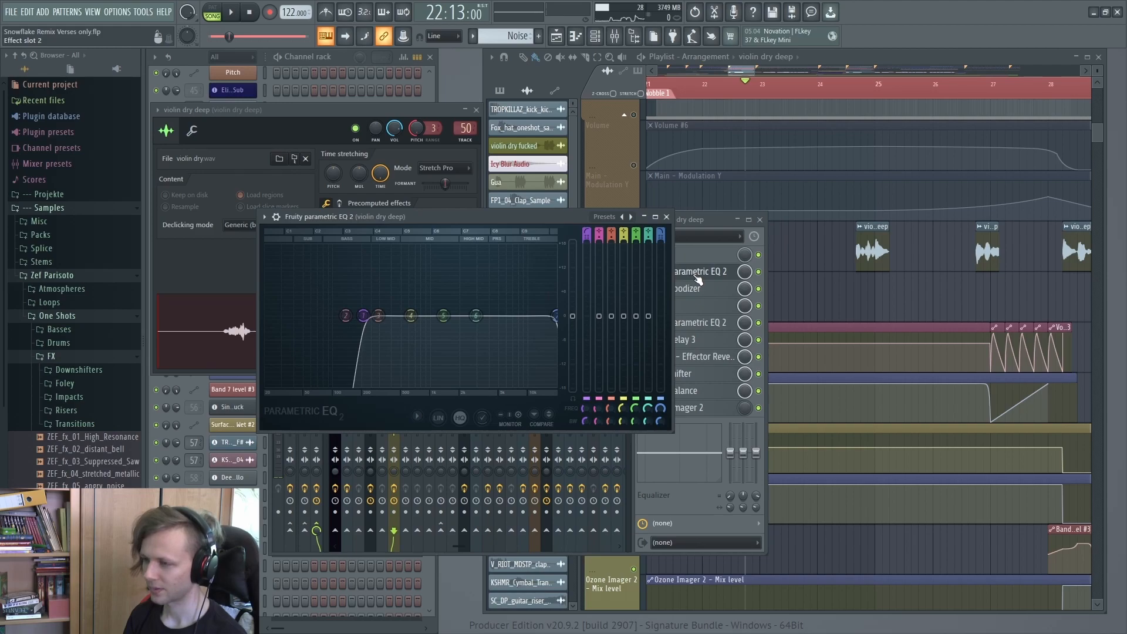
key(space)
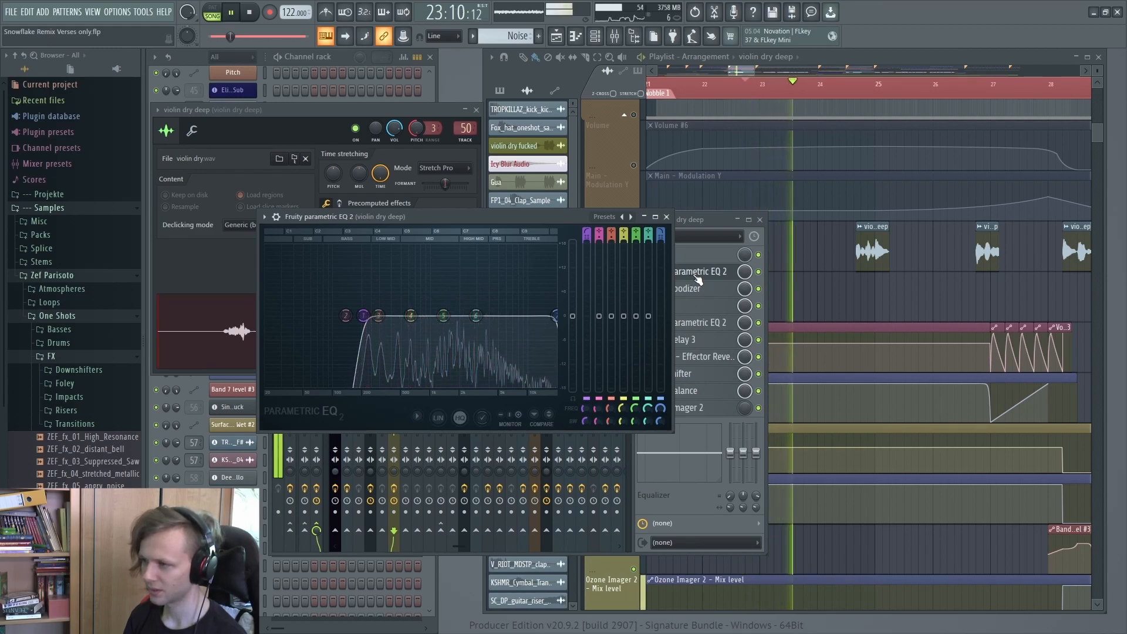
key(space)
click(699, 276)
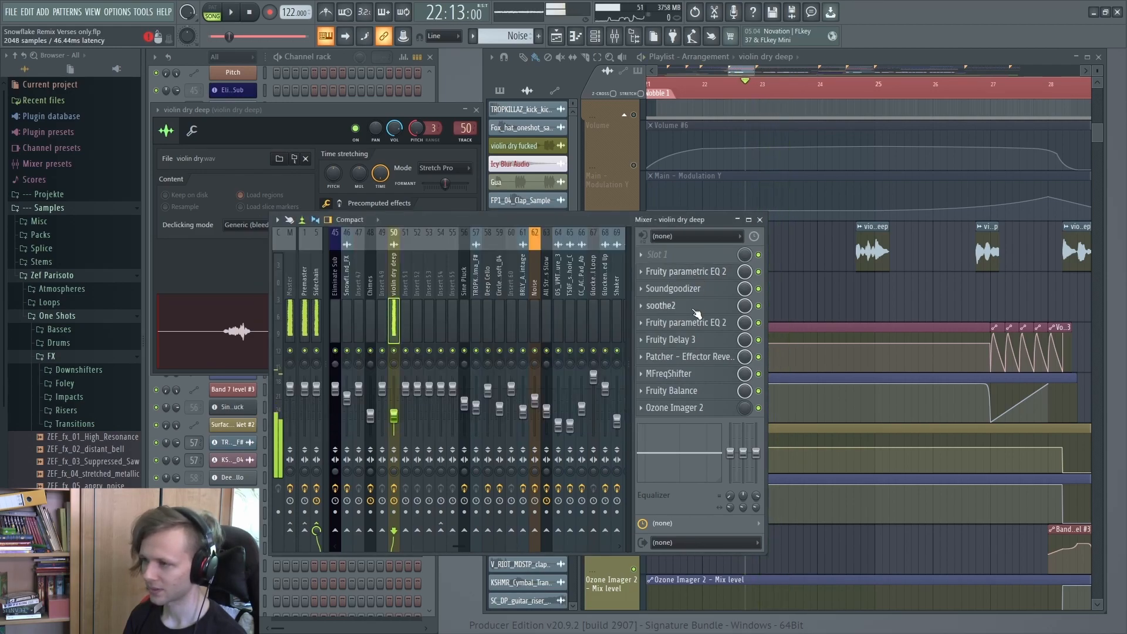
Open soothe2 on the violin dry deep mixer track, play the violin through it, and close it.
click(694, 308)
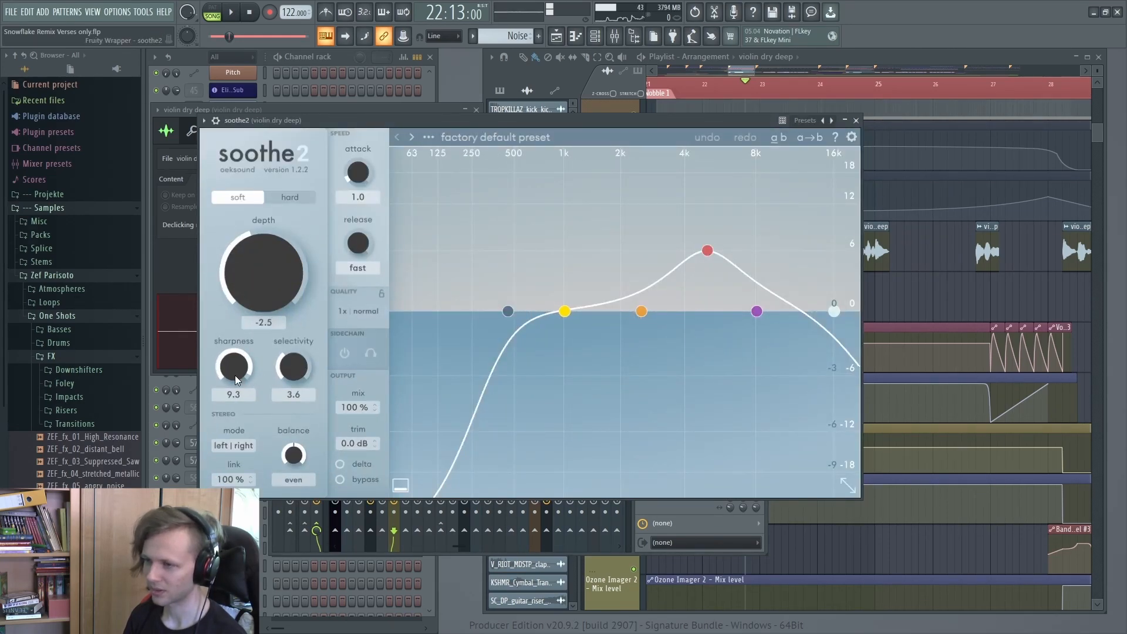
drag(372, 121, 369, 118)
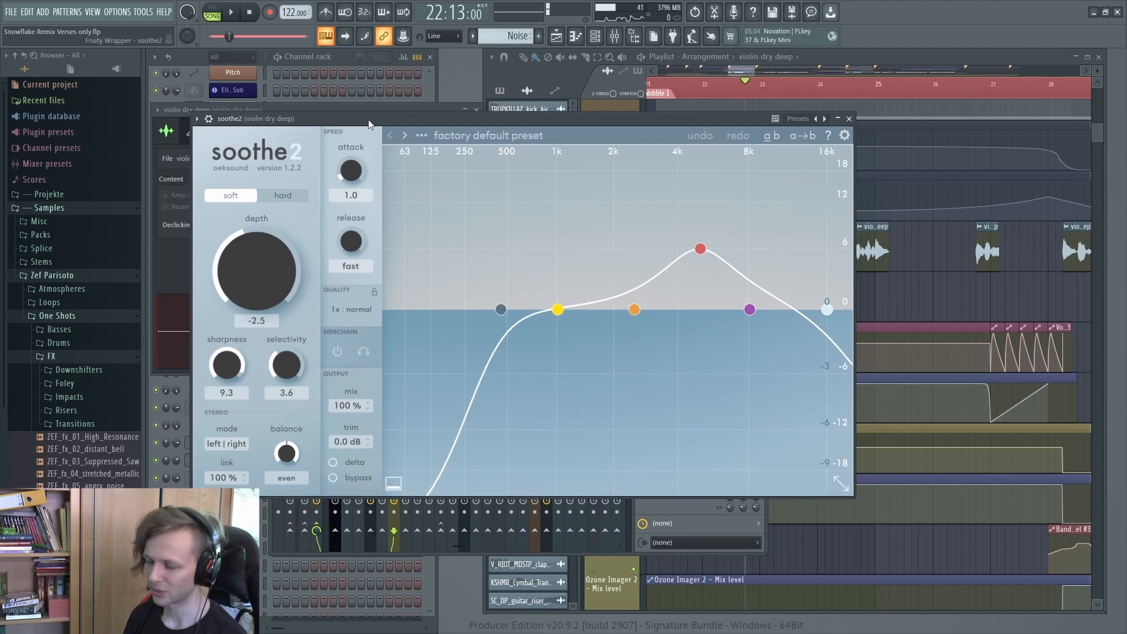
key(space)
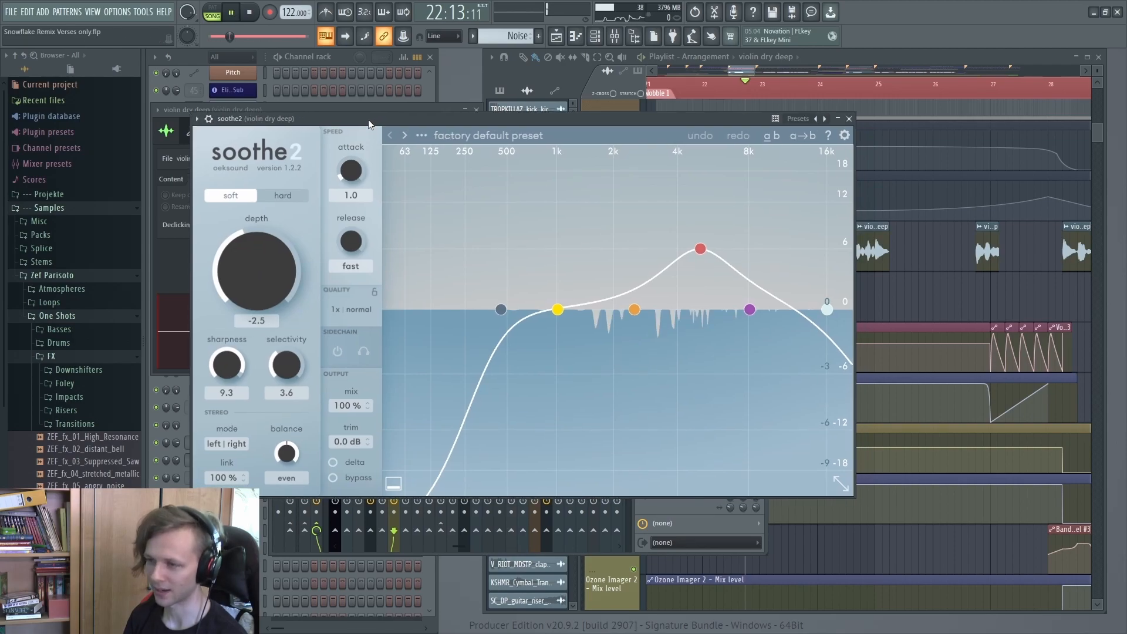
key(space)
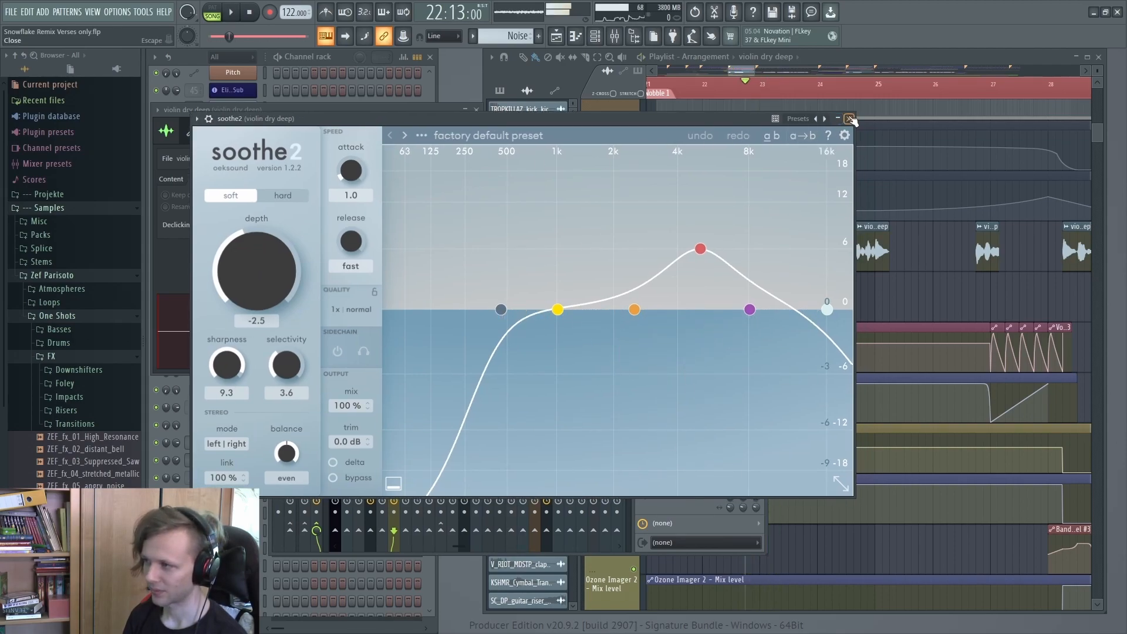
click(850, 119)
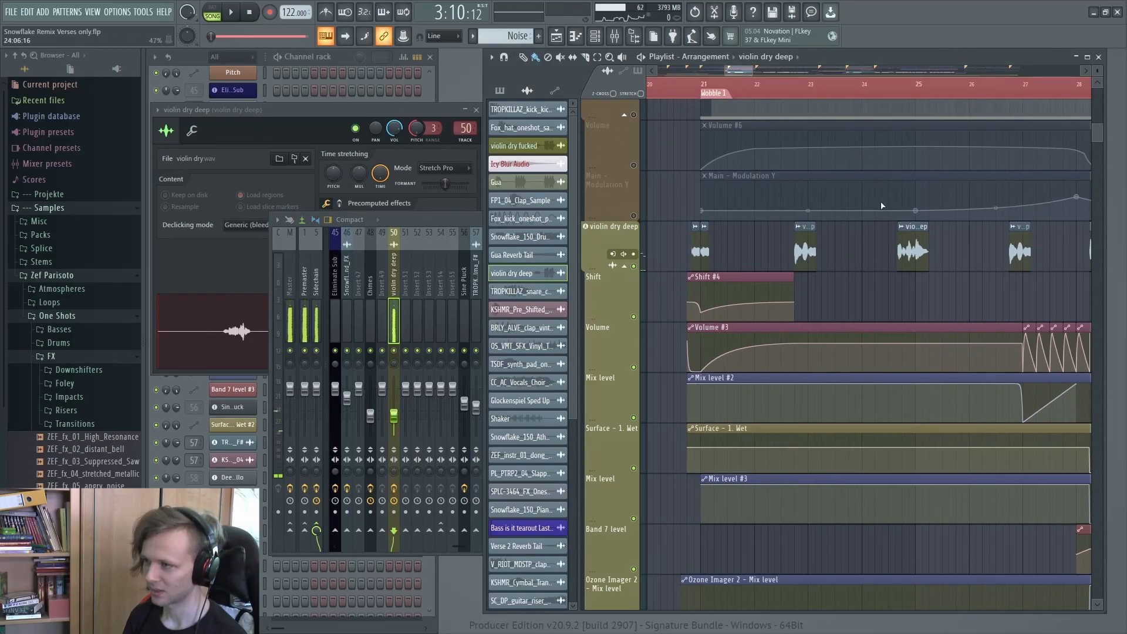
Play the violin dry deep track from 21:01 alongside its Shift and Volume automation, and stop playback.
scroll(741, 85, up, 3)
click(741, 88)
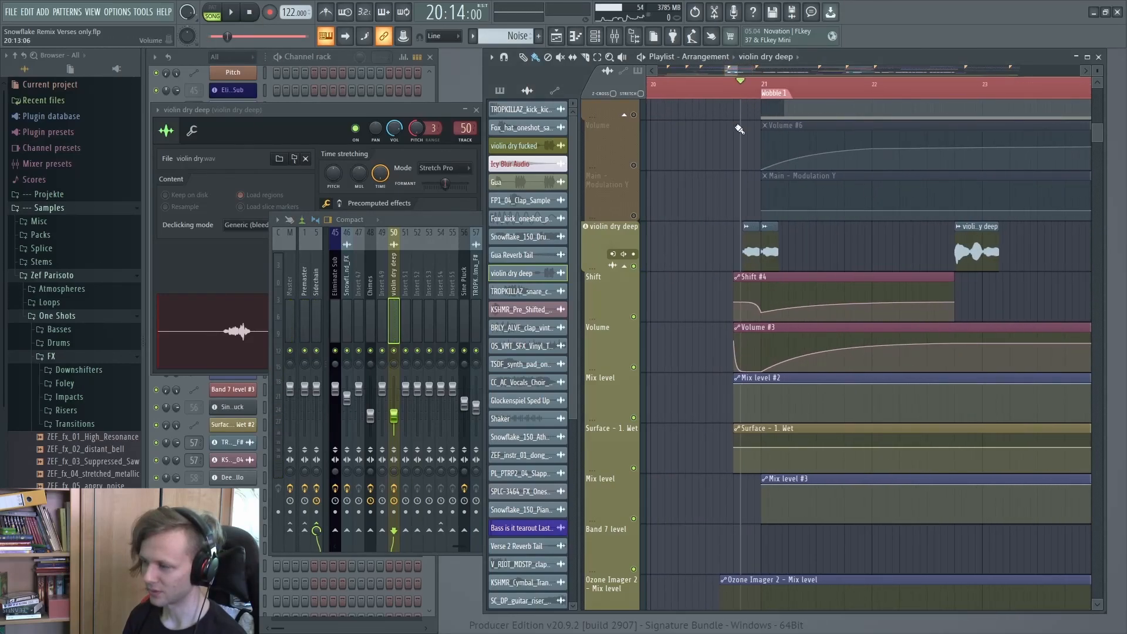
scroll(778, 271, up, 1)
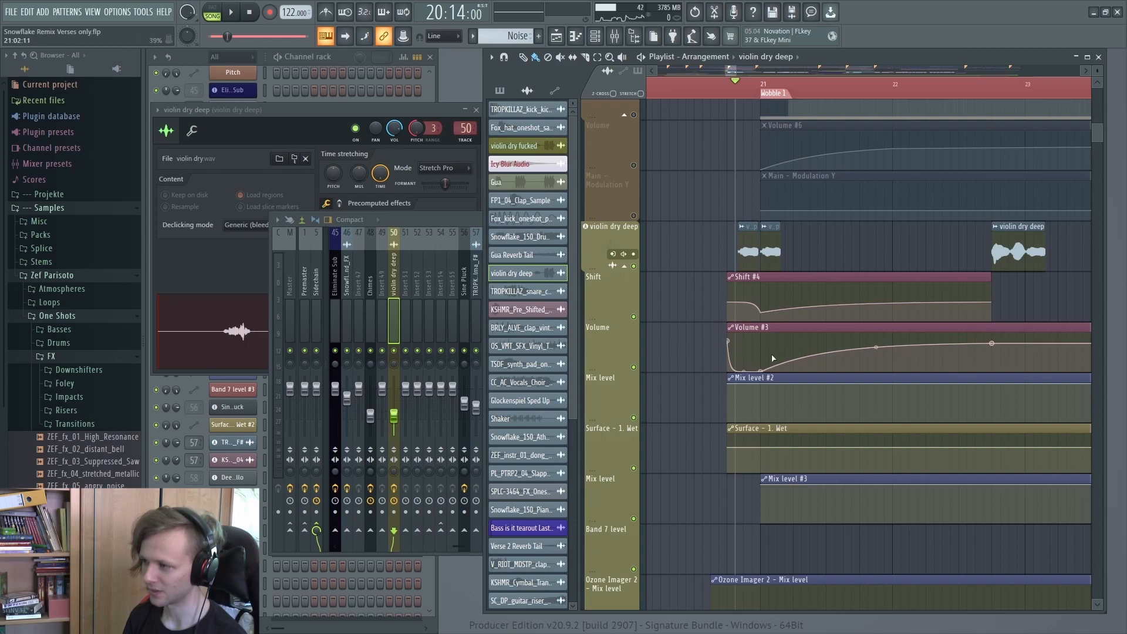
click(762, 88)
key(space)
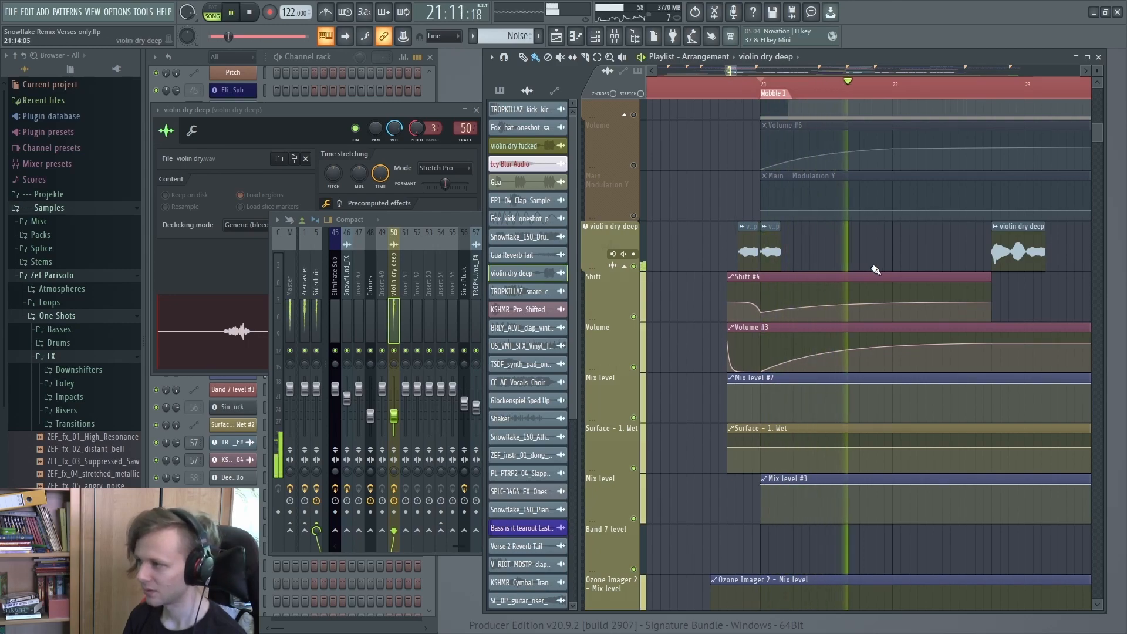
key(space)
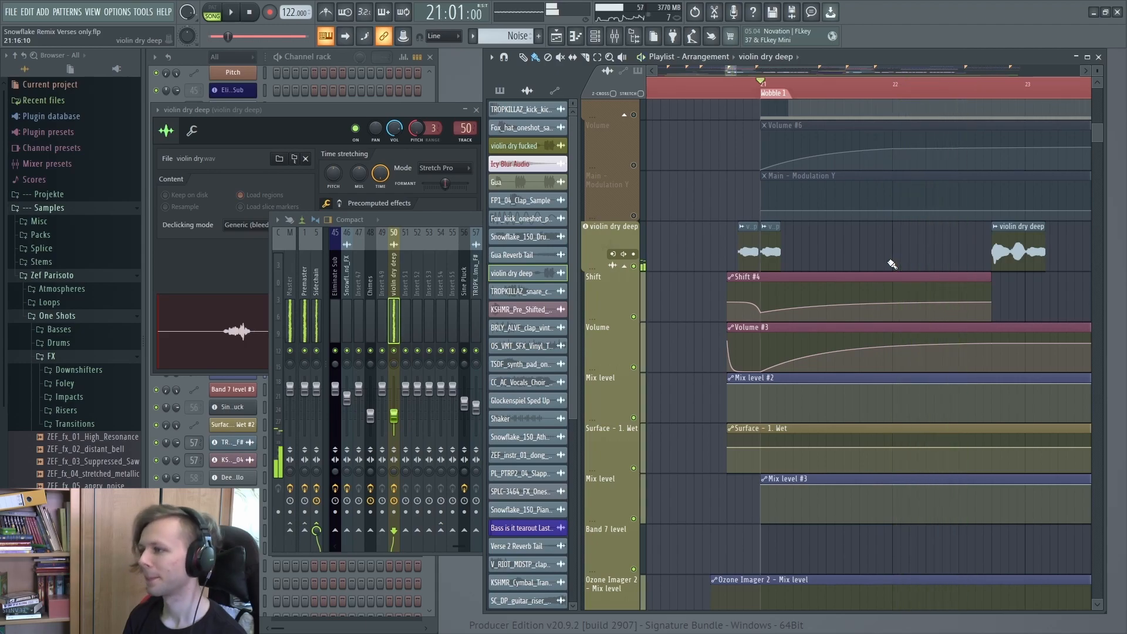
Open Ozone Imager 2 on the violin dry deep track, play the final clip from 28:05 with its mix level automation, and close the plugin.
scroll(893, 264, down, 1)
click(396, 289)
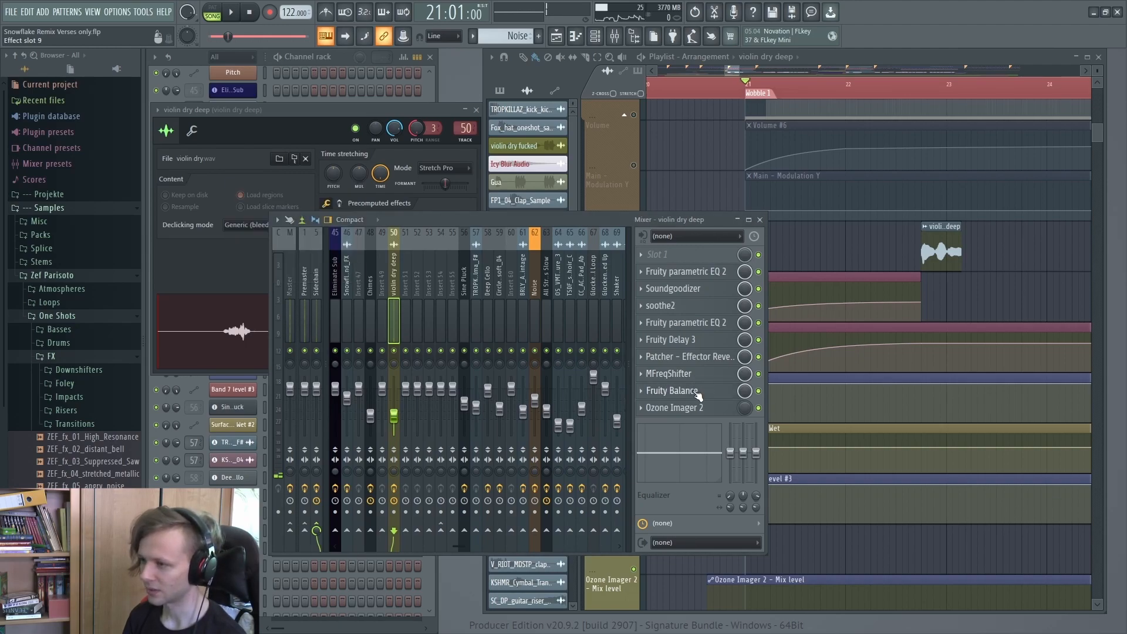
click(687, 409)
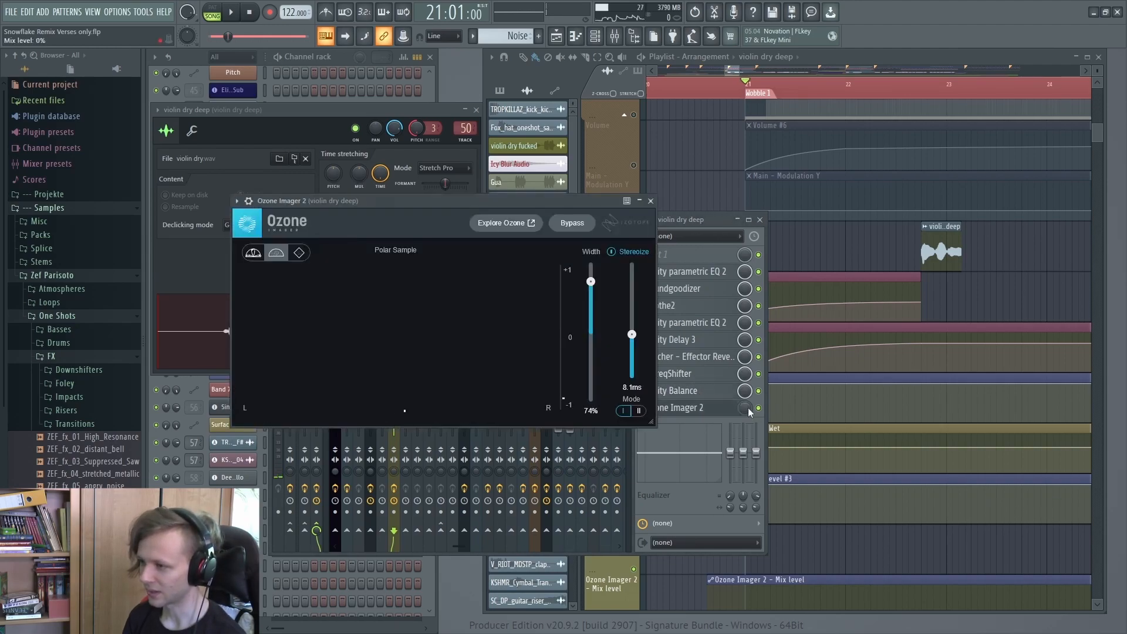
click(837, 349)
scroll(840, 348, right, 6)
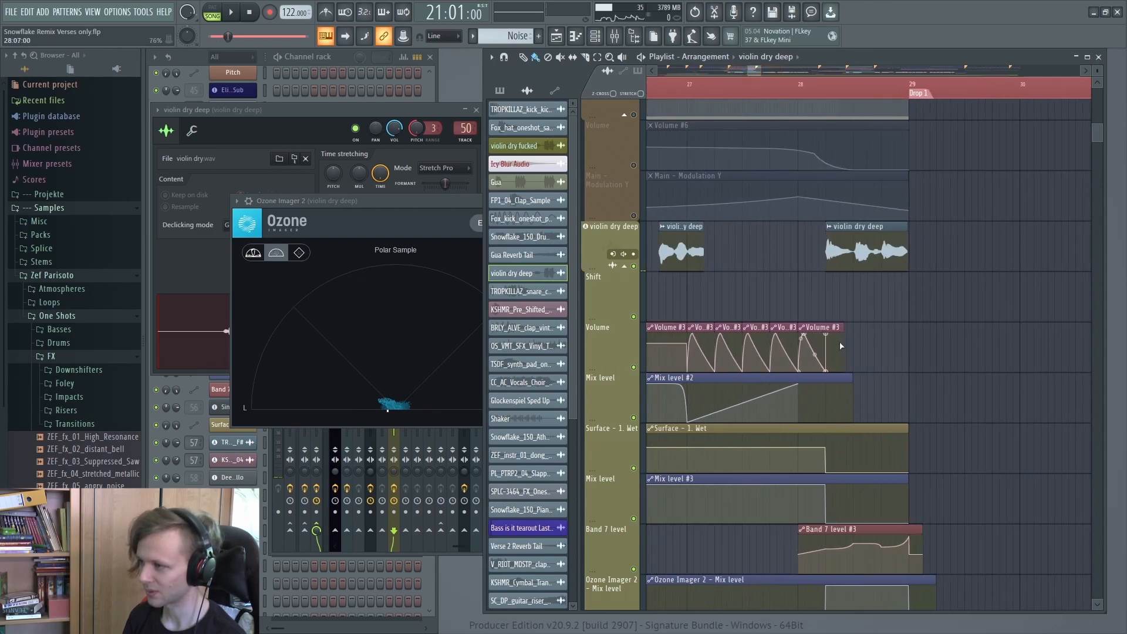
scroll(828, 97, up, 1)
click(869, 90)
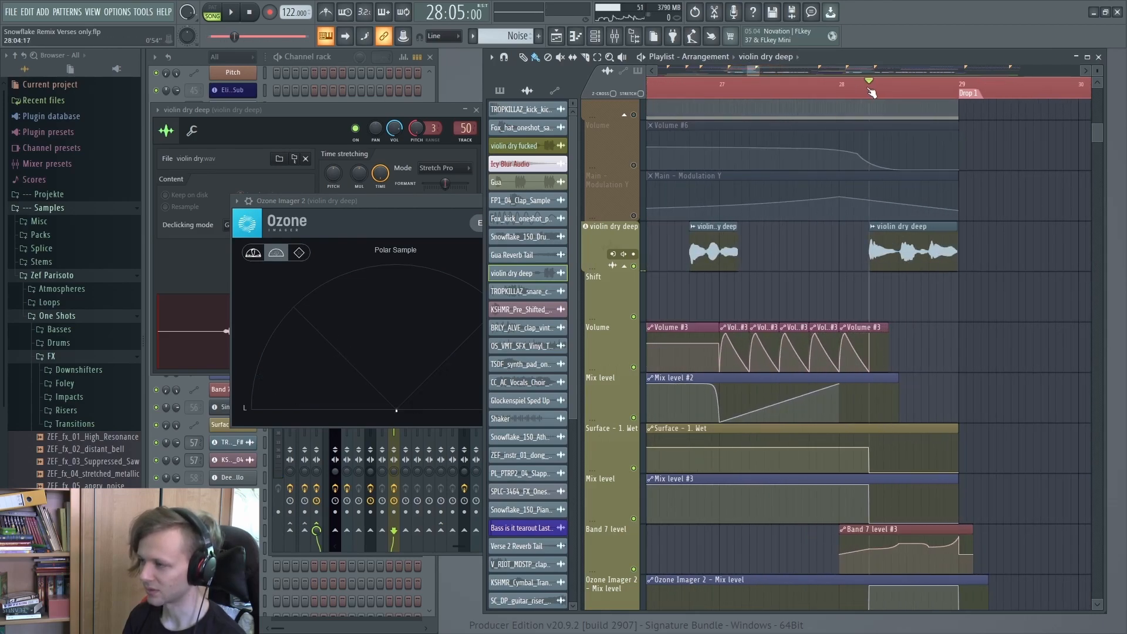
scroll(910, 301, down, 2)
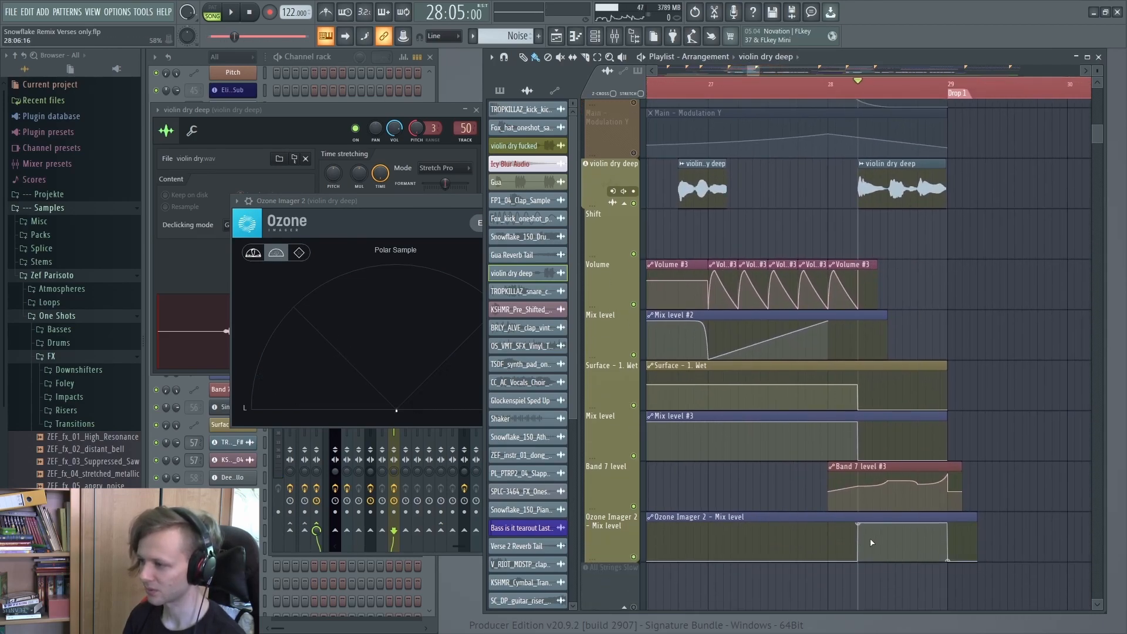
key(space)
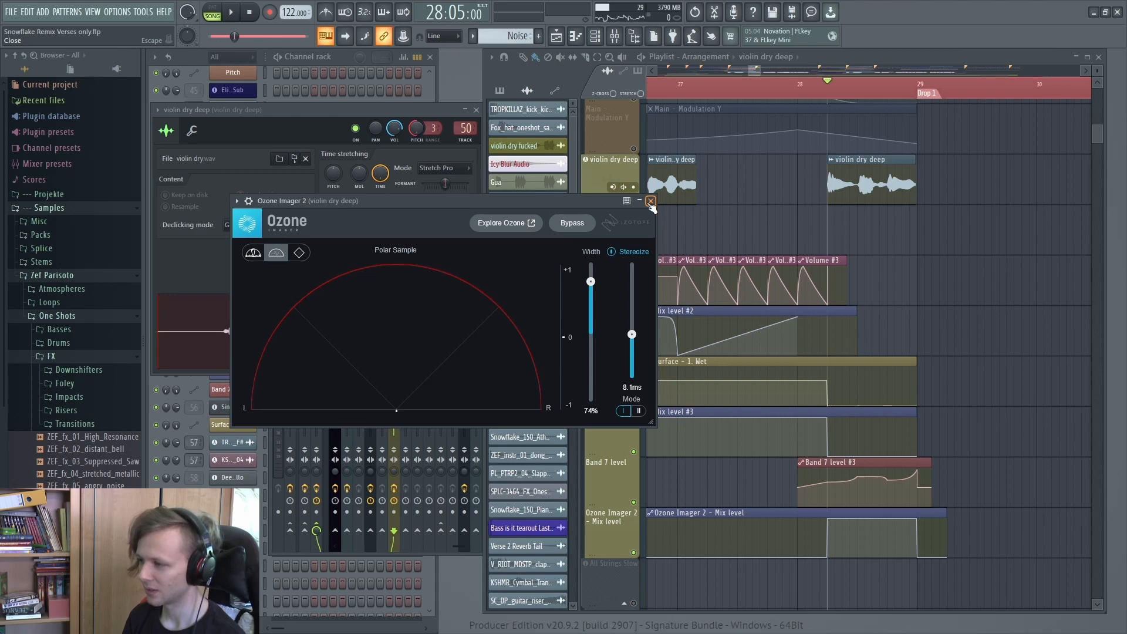
click(650, 202)
Inspect the second Fruity parametric EQ 2 on the violin dry deep track while playing the final clip from 28:05.
click(705, 323)
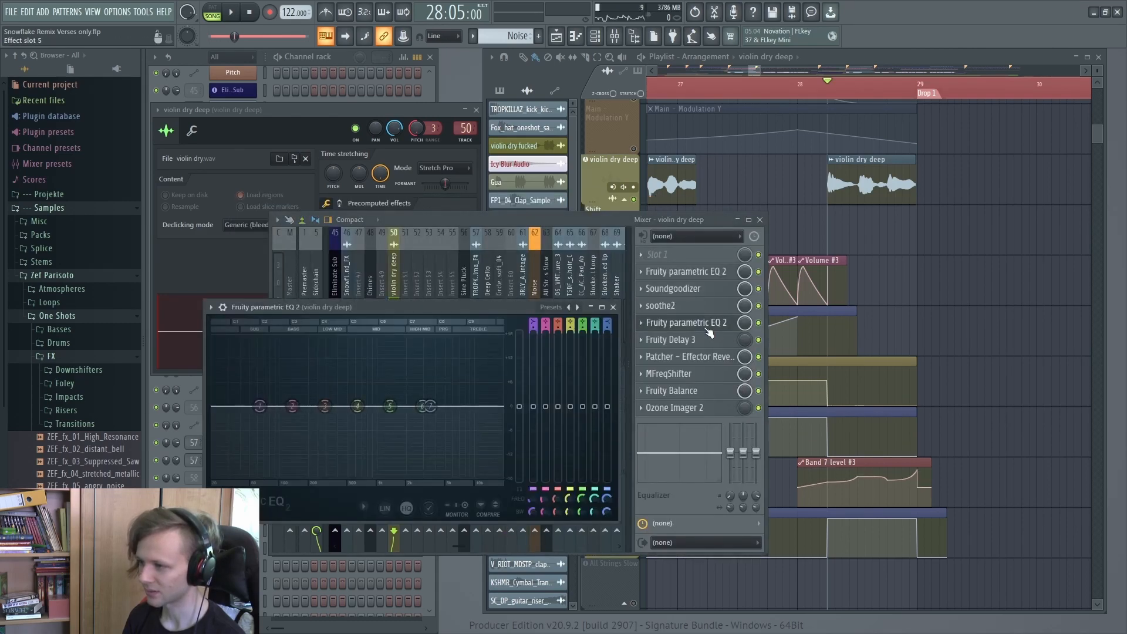
key(space)
key(space)
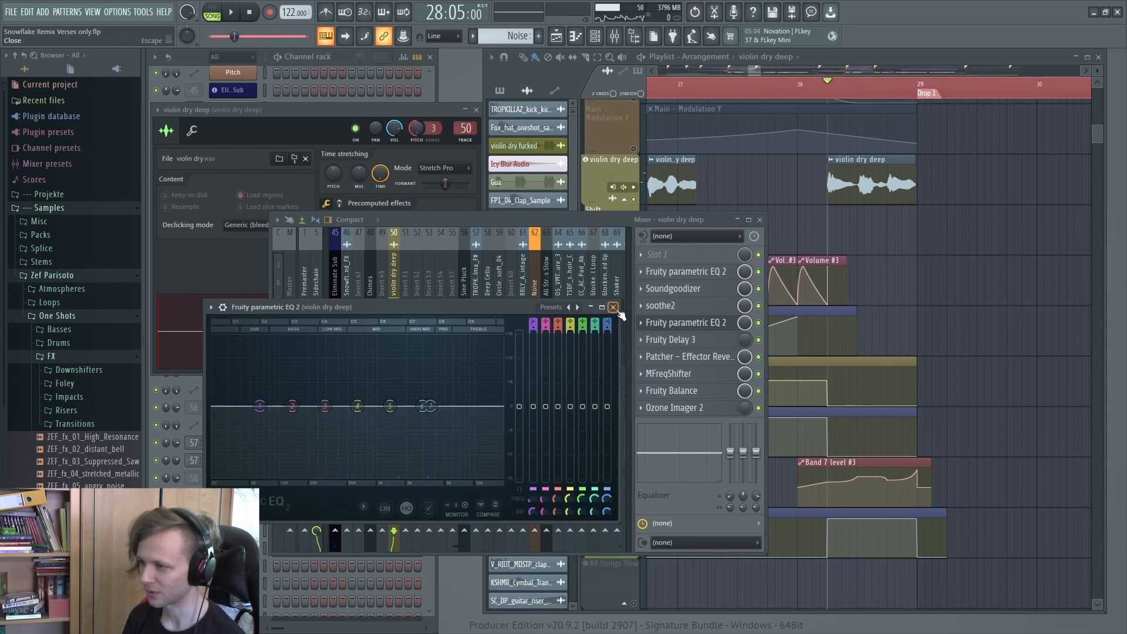
click(613, 308)
key(space)
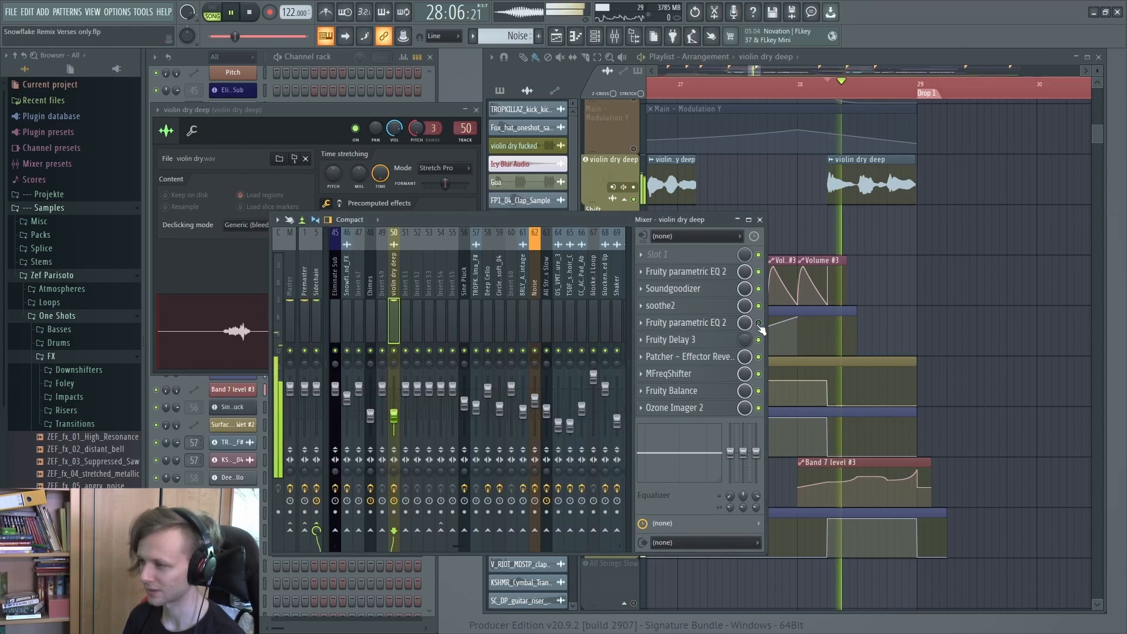
key(space)
Play the violin dry deep track from just before bar 27 through the repeated Volume and rising Mix level automation, and stop playback.
key(ctrl+s)
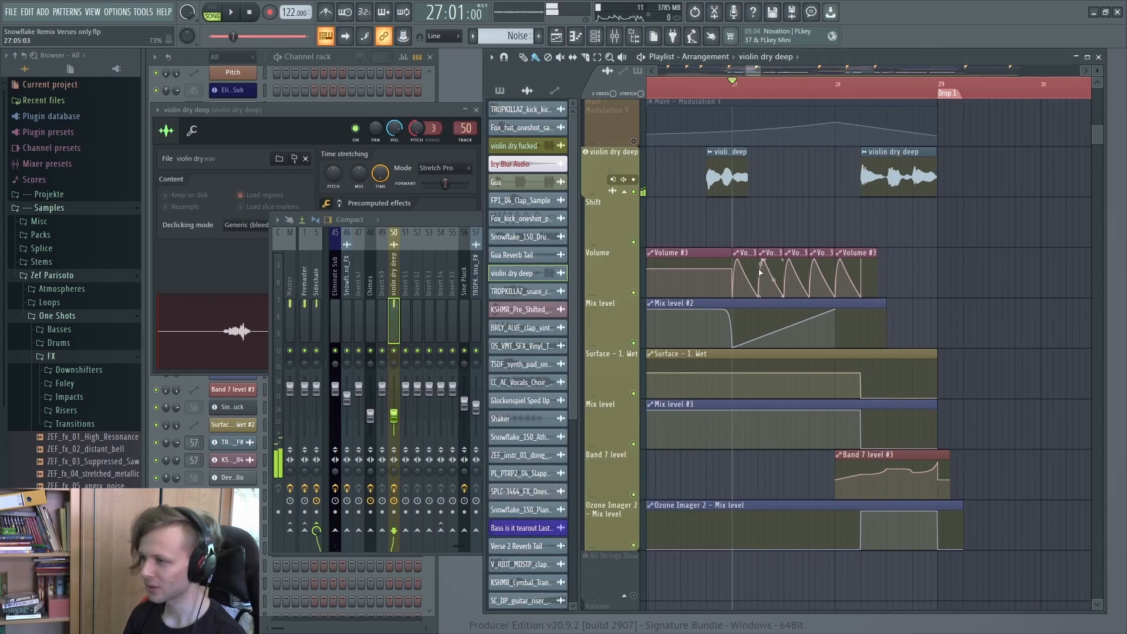
scroll(756, 291, up, 3)
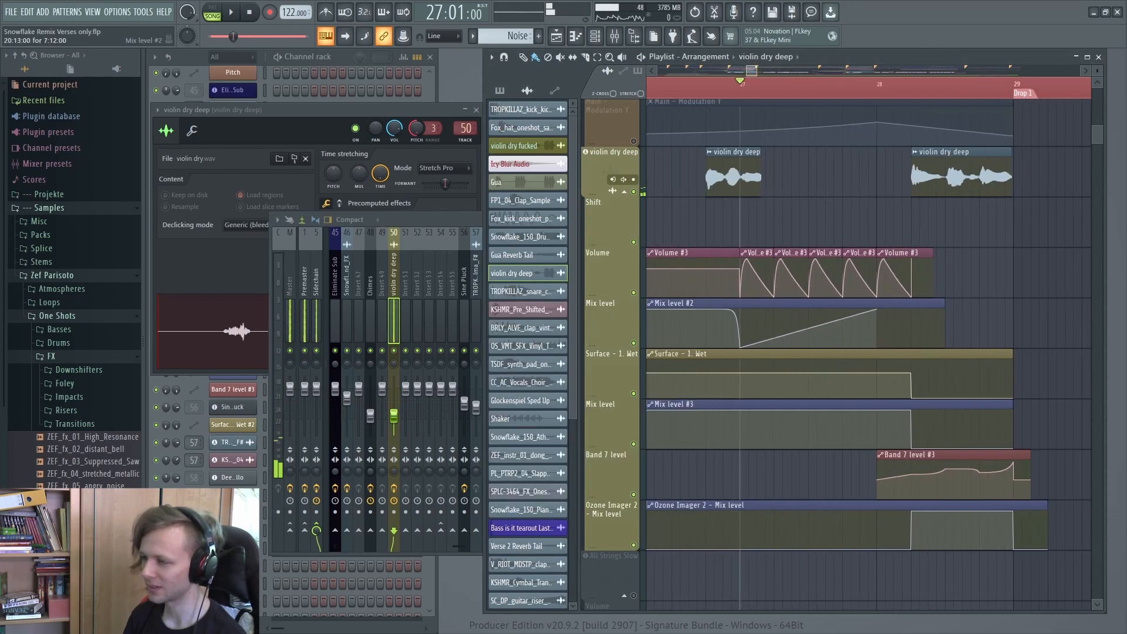
click(688, 89)
key(space)
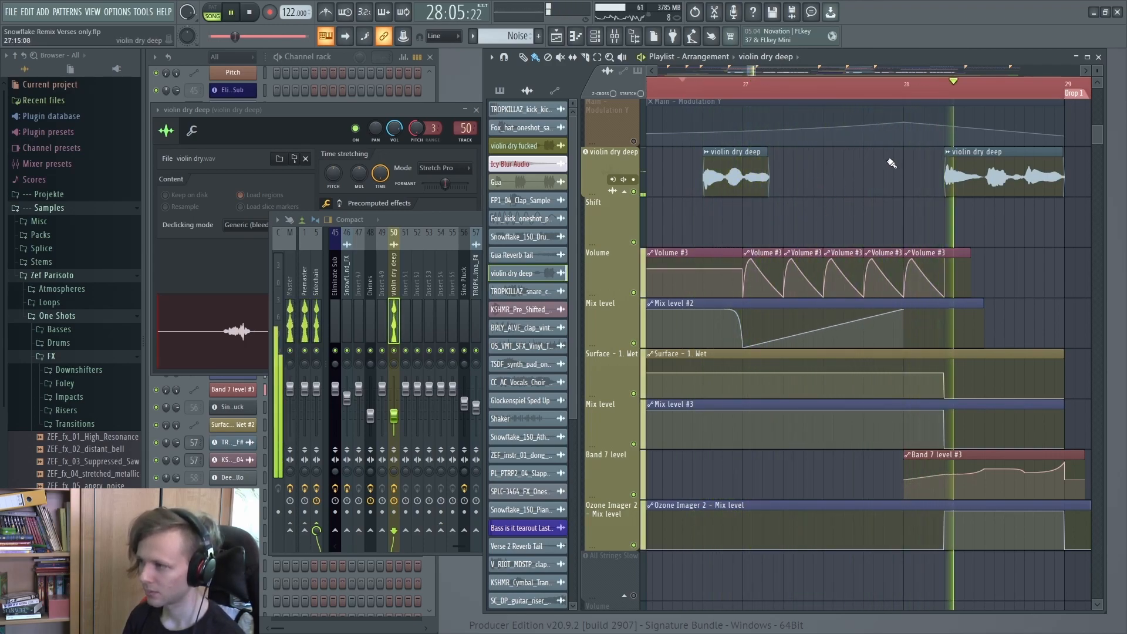
key(space)
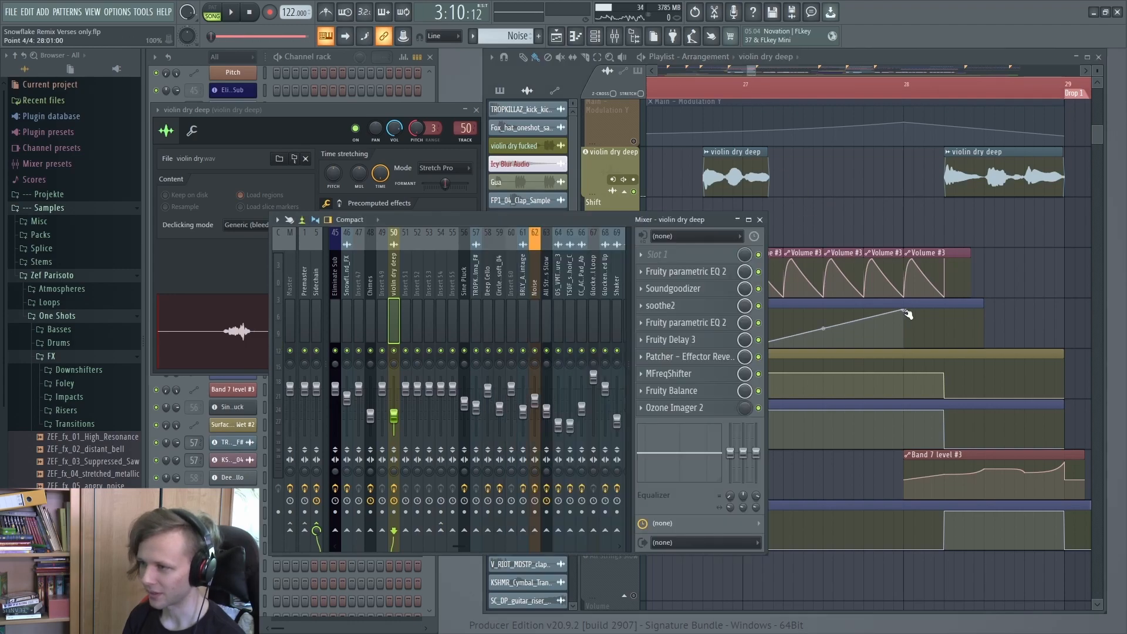
Open the Snowflake_150_Drums_and_FX clip's mixer track from the playlist and bypass its effects, with playback positioned at 21:01.
drag(908, 314, 863, 288)
scroll(868, 372, up, 10)
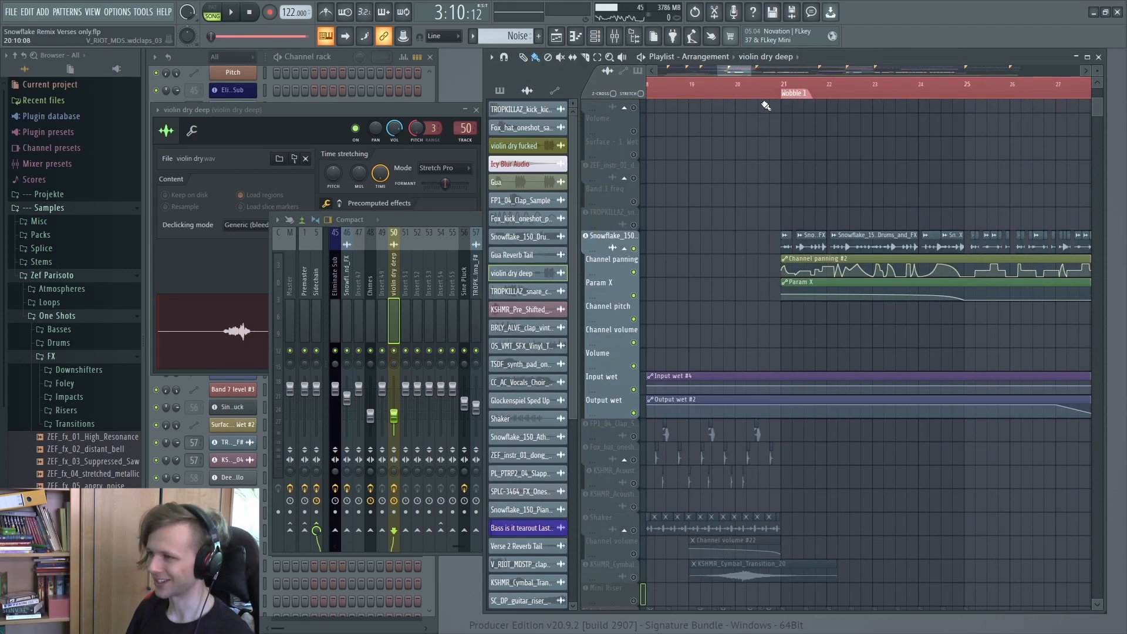
click(783, 86)
scroll(783, 87, up, 3)
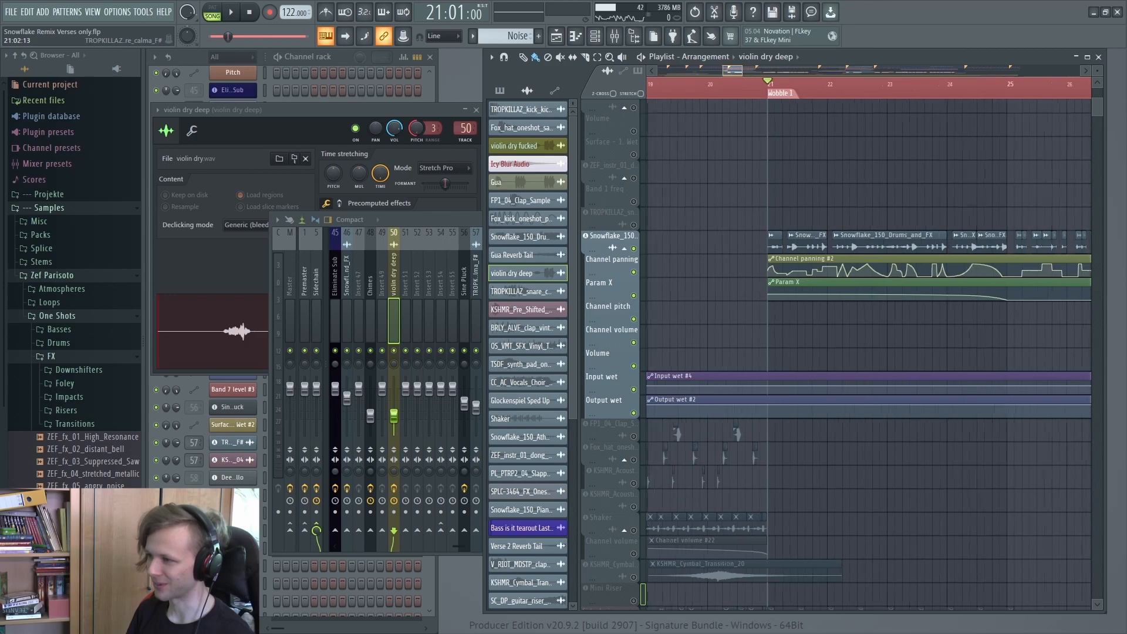
click(771, 241)
double_click(537, 203)
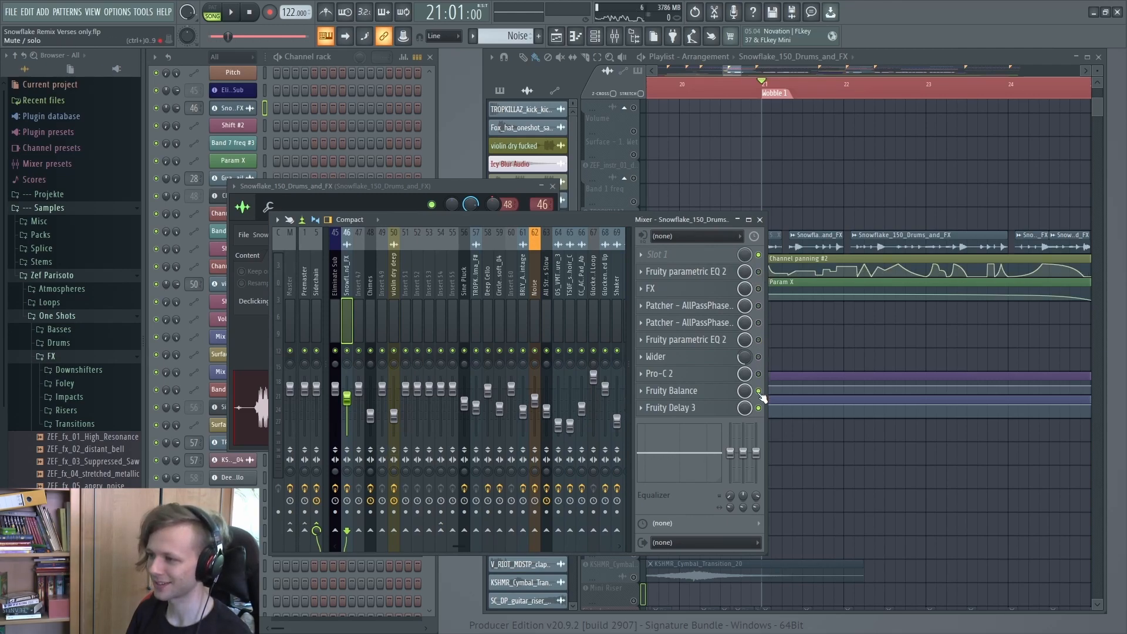
Play the Snowflake_150_Drums_and_FX track dry from 21:01, and examine its channel panning automation in the playlist.
key(space)
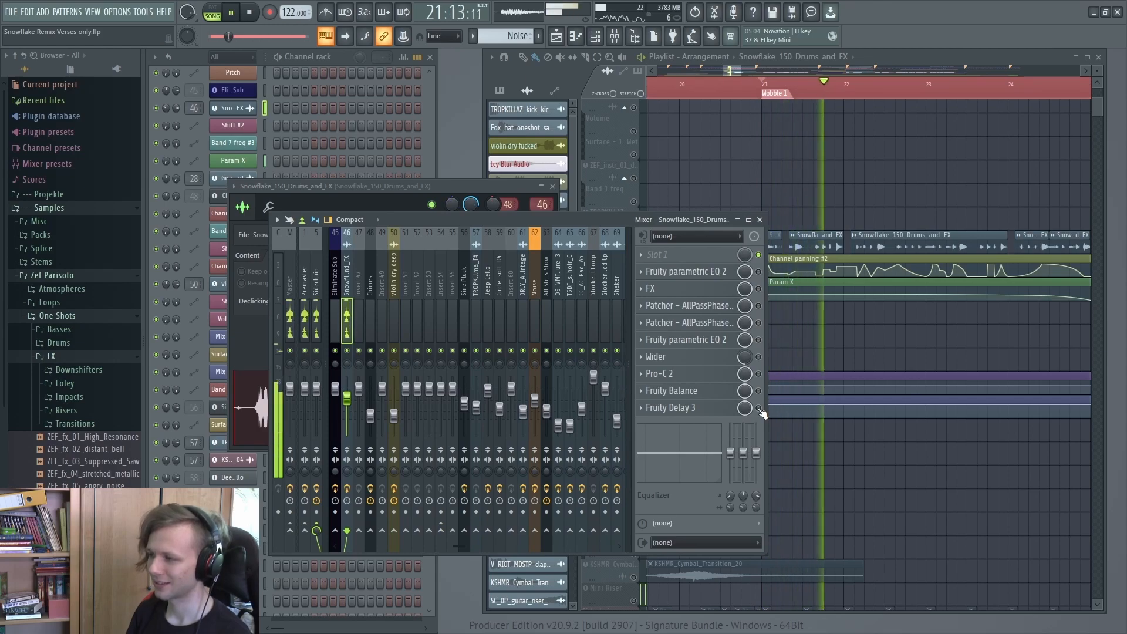
key(space)
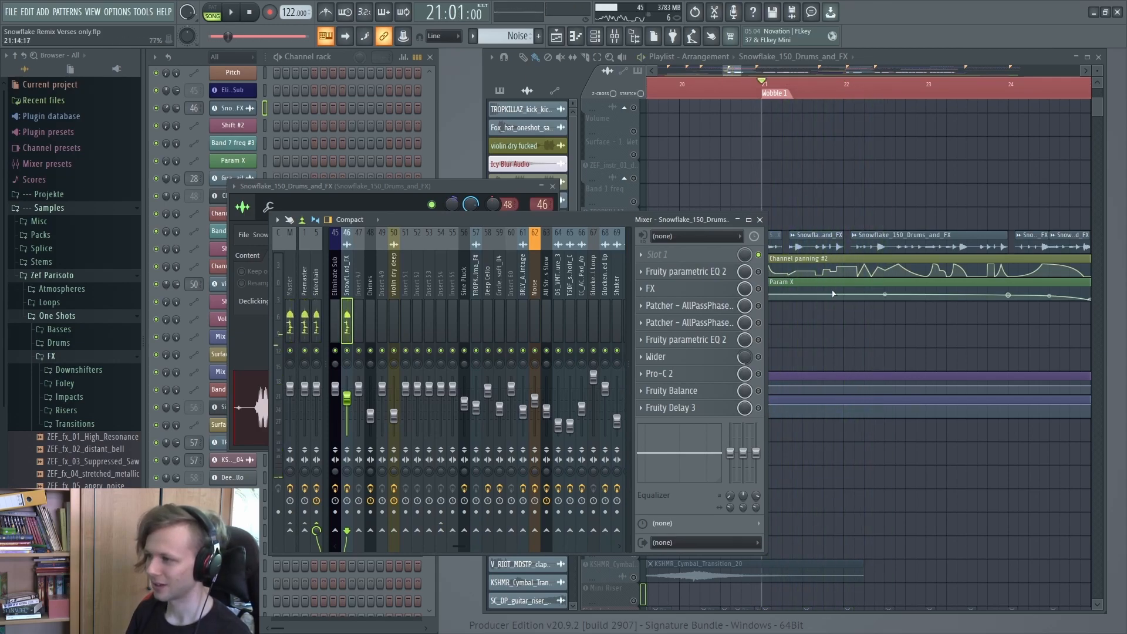
key(F9)
scroll(822, 270, up, 1)
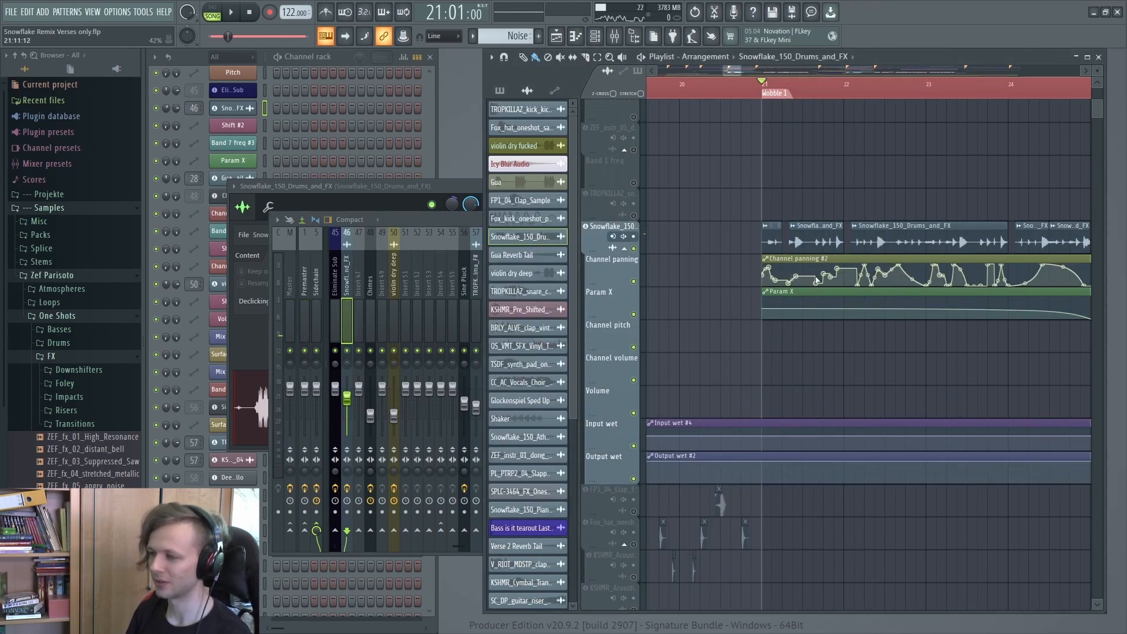
scroll(822, 290, up, 2)
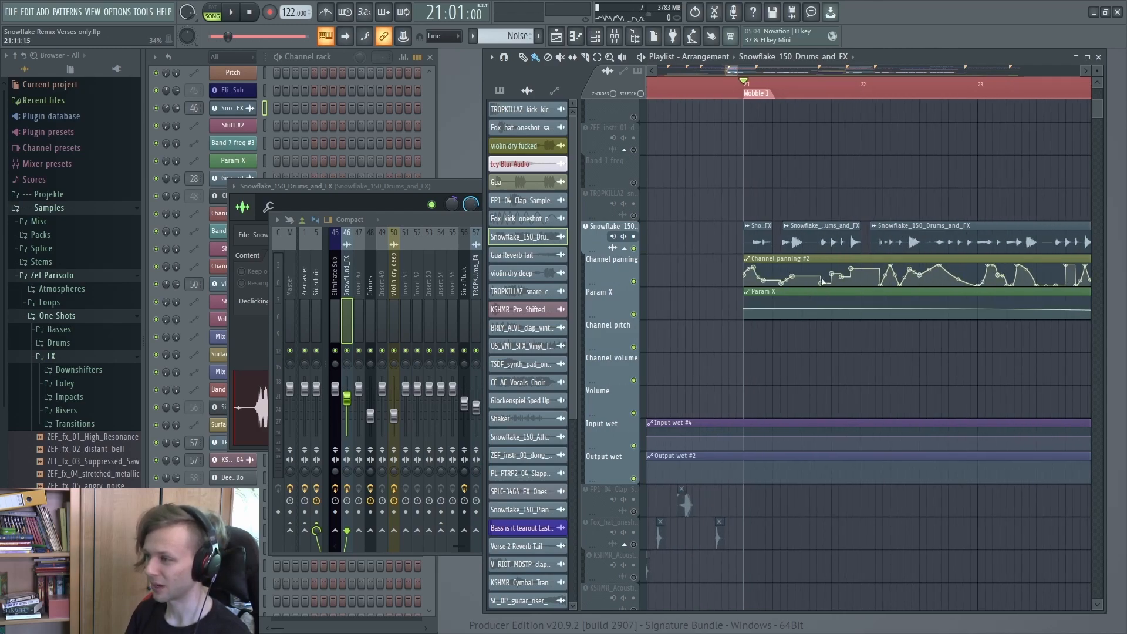
scroll(822, 281, down, 2)
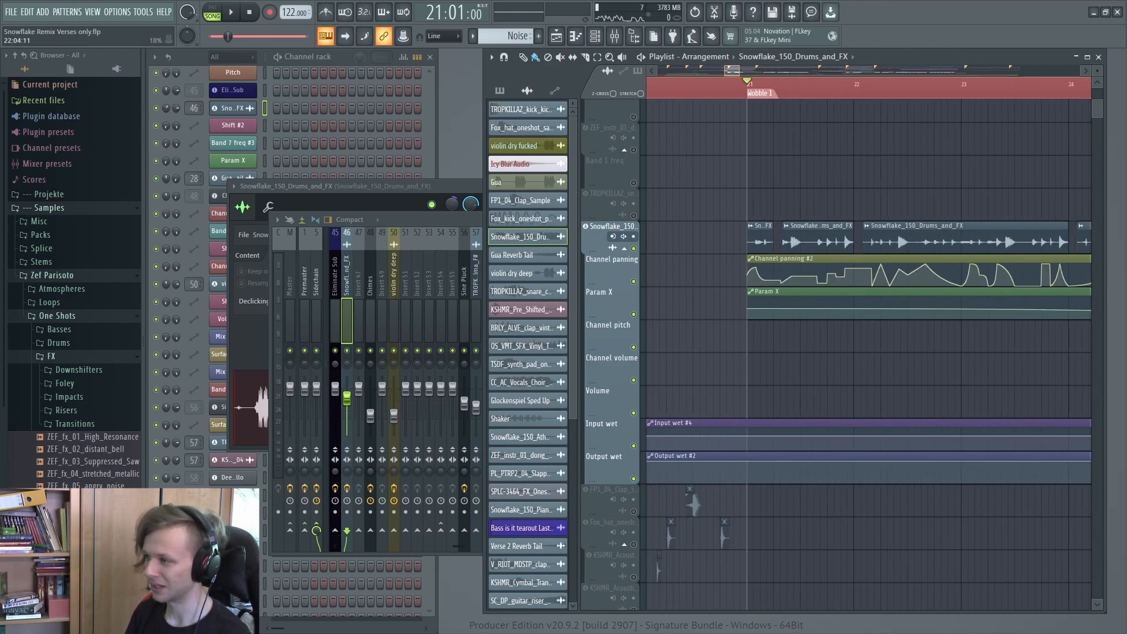
Enable the first Fruity parametric EQ 2 on the Snowflake_150_Drums_and_FX track, play the drums through it, and close its window.
click(459, 221)
click(684, 267)
key(space)
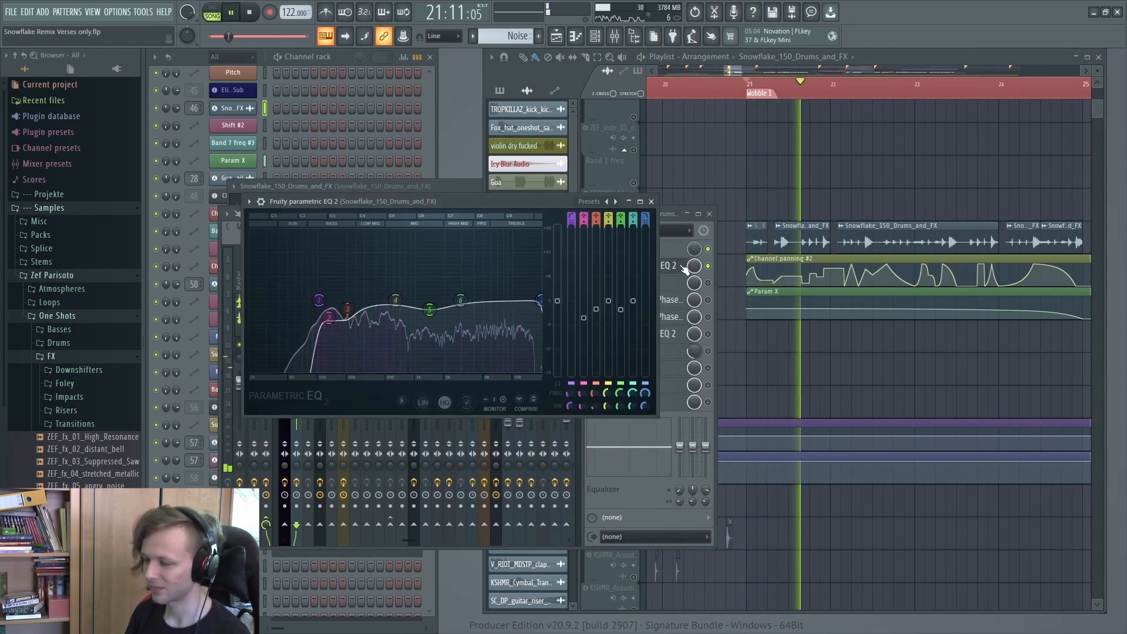
key(space)
click(684, 267)
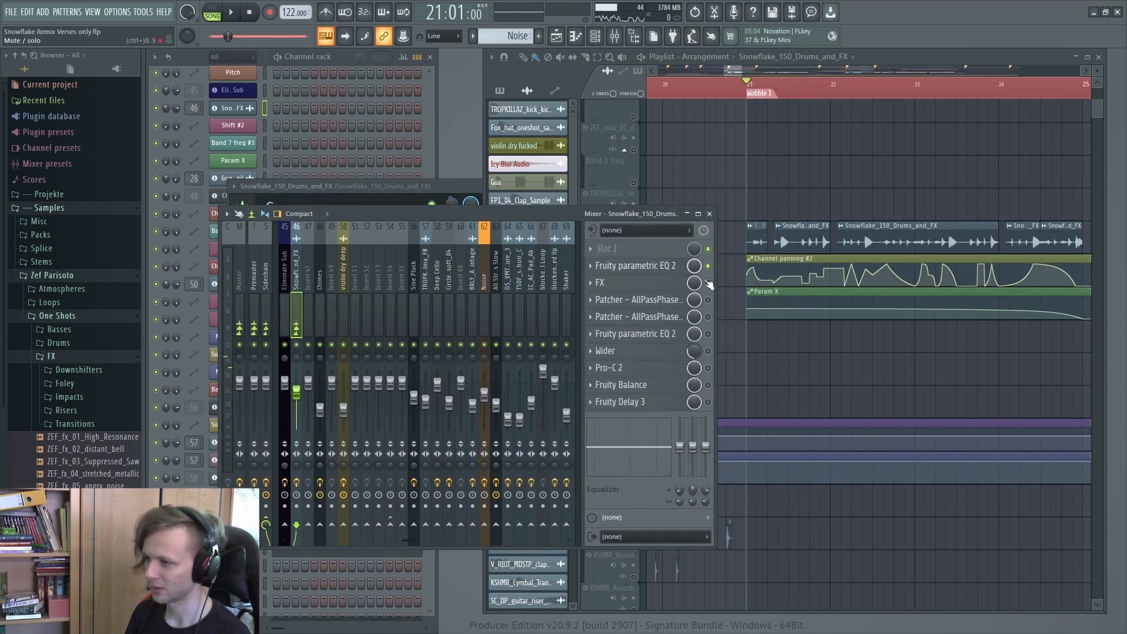
Inspect the Effector FX on the drums track, and play the drums through it, including from 24:09, alongside the Param X automation.
click(656, 284)
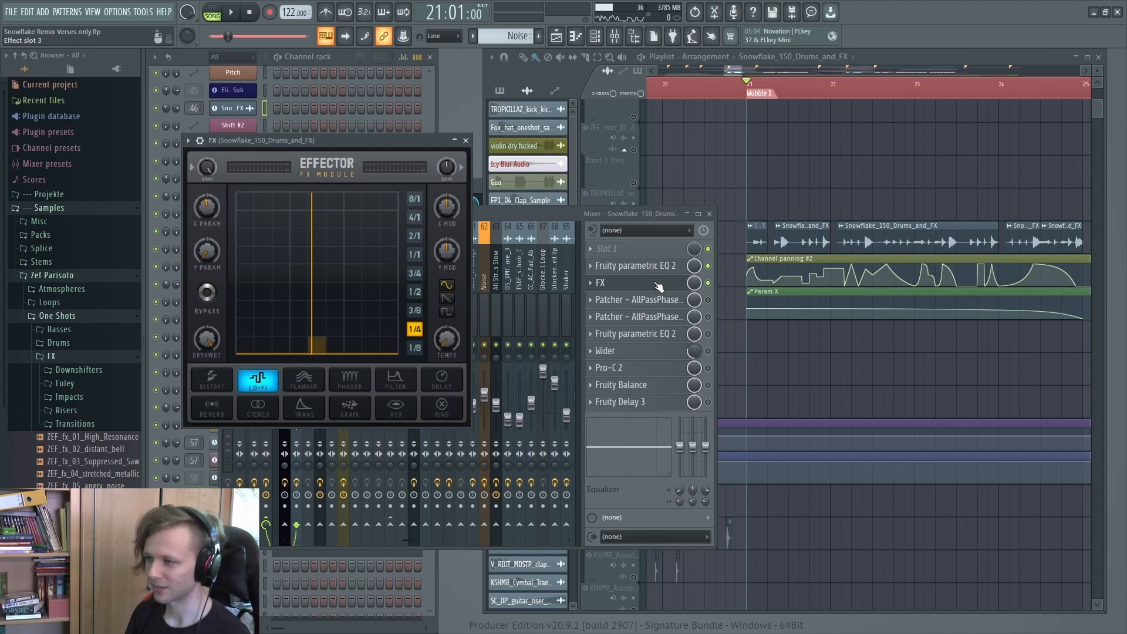
click(657, 285)
key(space)
ctrl+right_click(817, 292)
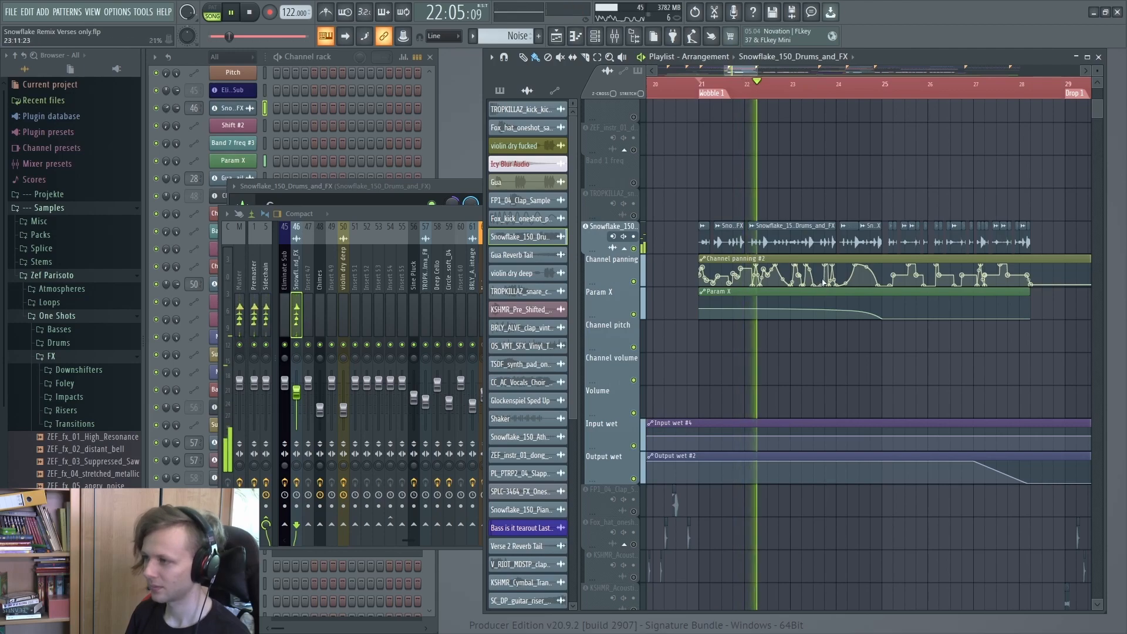
key(space)
click(861, 95)
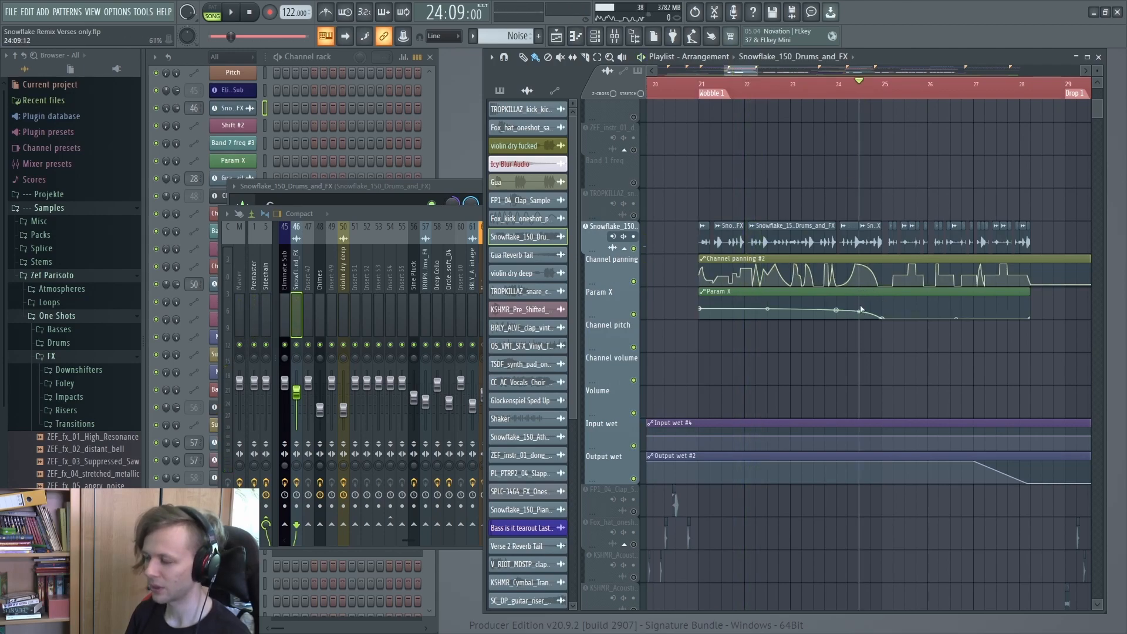
key(space)
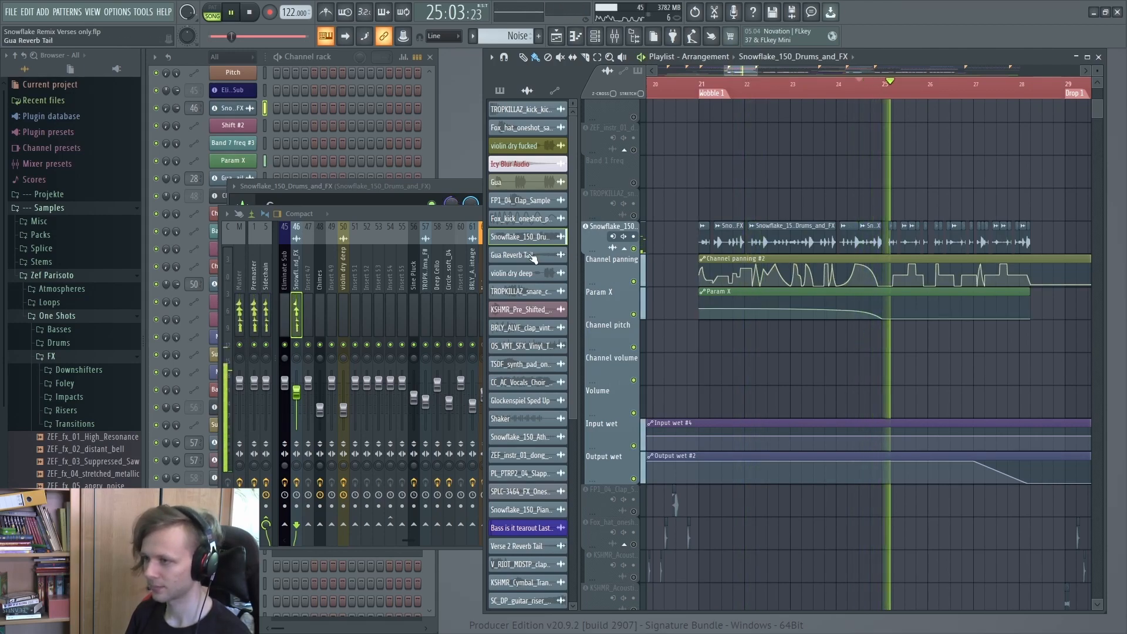
key(space)
Inspect the first AllPassPhase Patcher's node map and surface controls, and play the drums through it from 24:01.
click(455, 220)
click(642, 299)
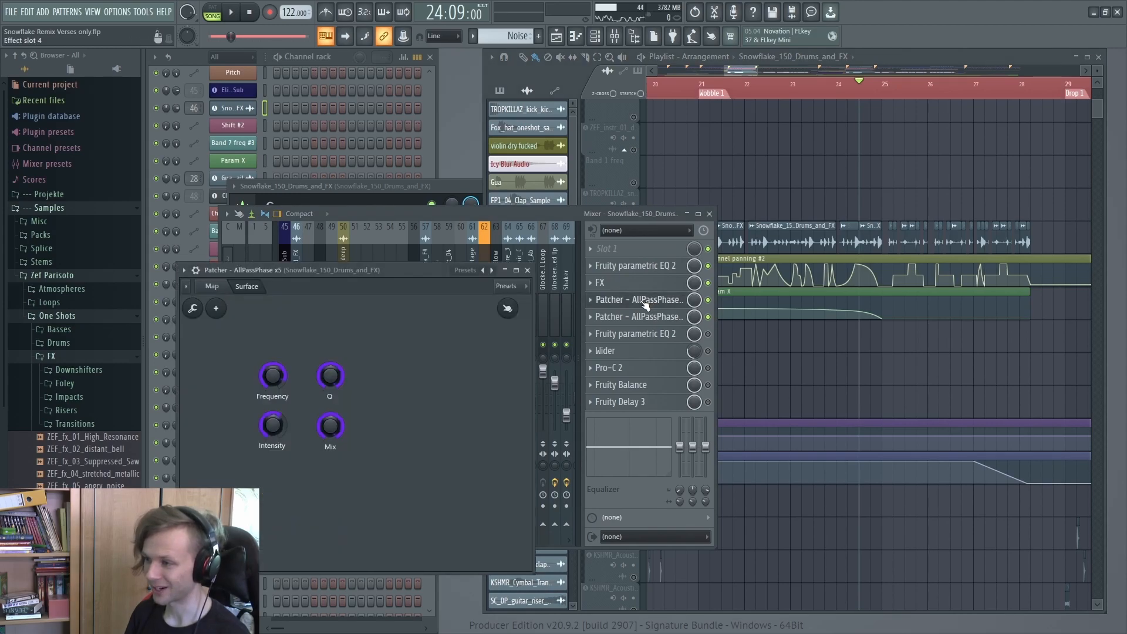
click(216, 286)
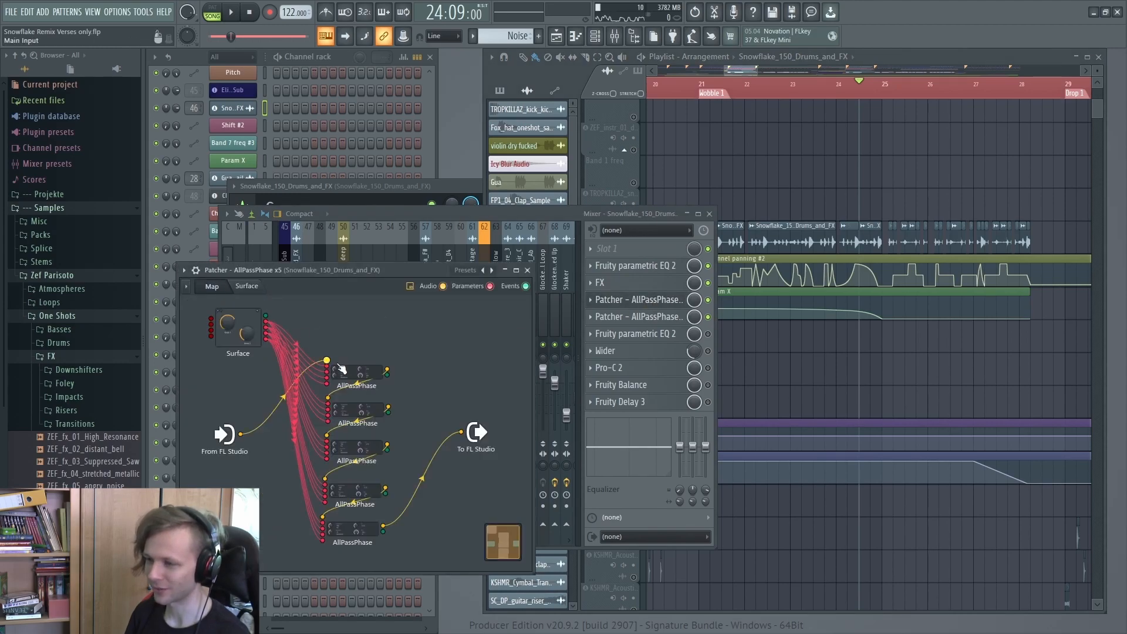
click(247, 286)
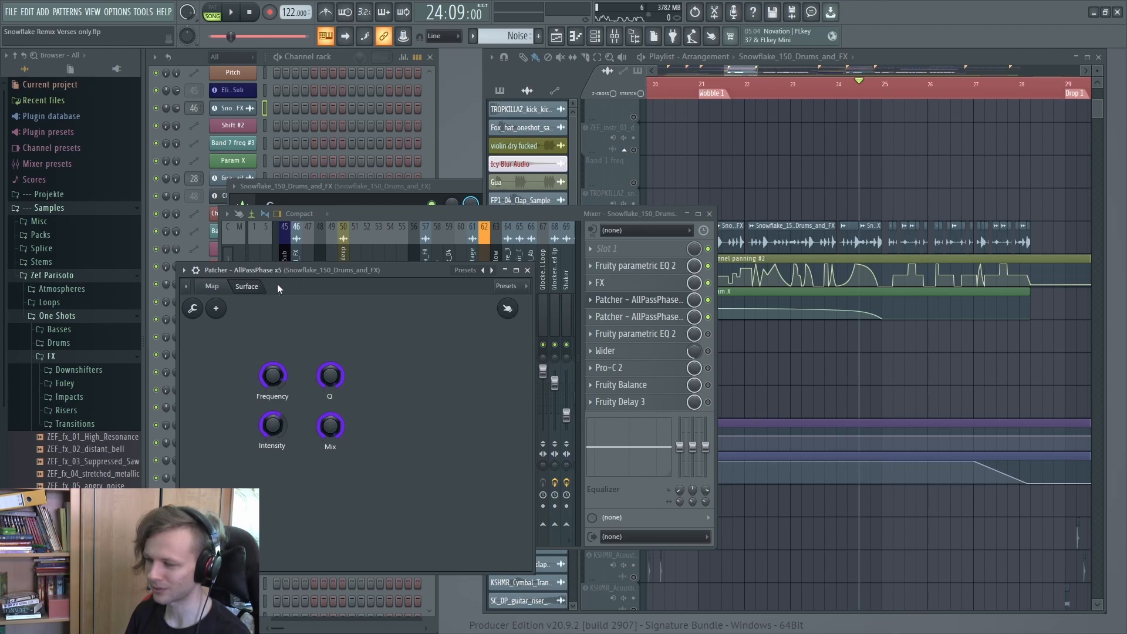
click(837, 88)
key(space)
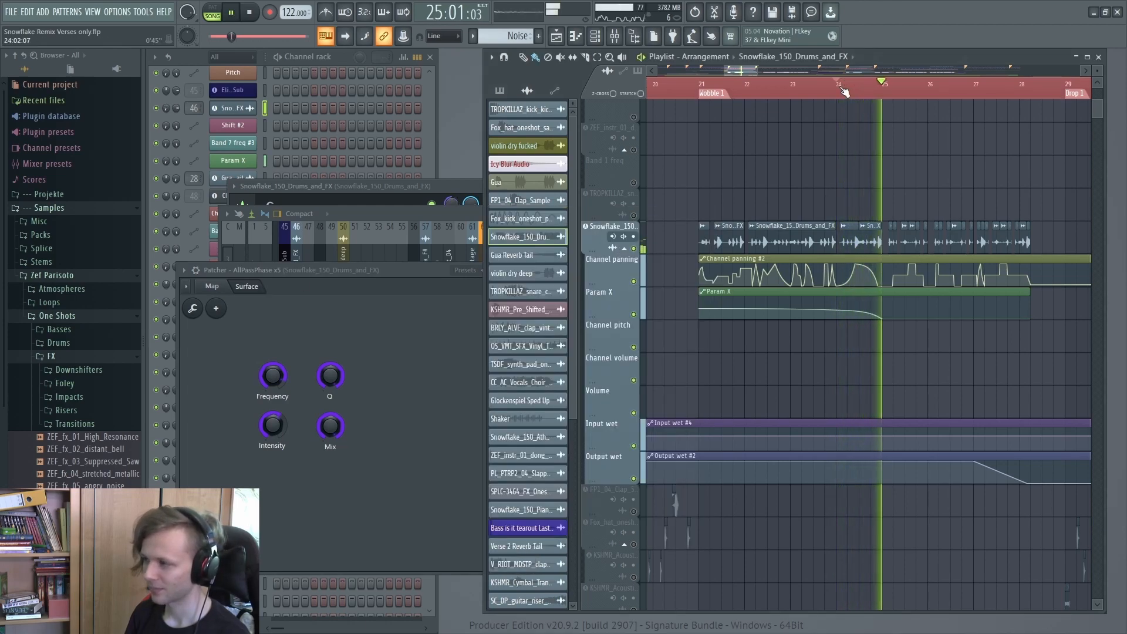
key(space)
Inspect the second AllPassPhase Patcher on the drums track, and check the second Fruity parametric EQ 2 in the effect chain.
click(448, 216)
click(649, 320)
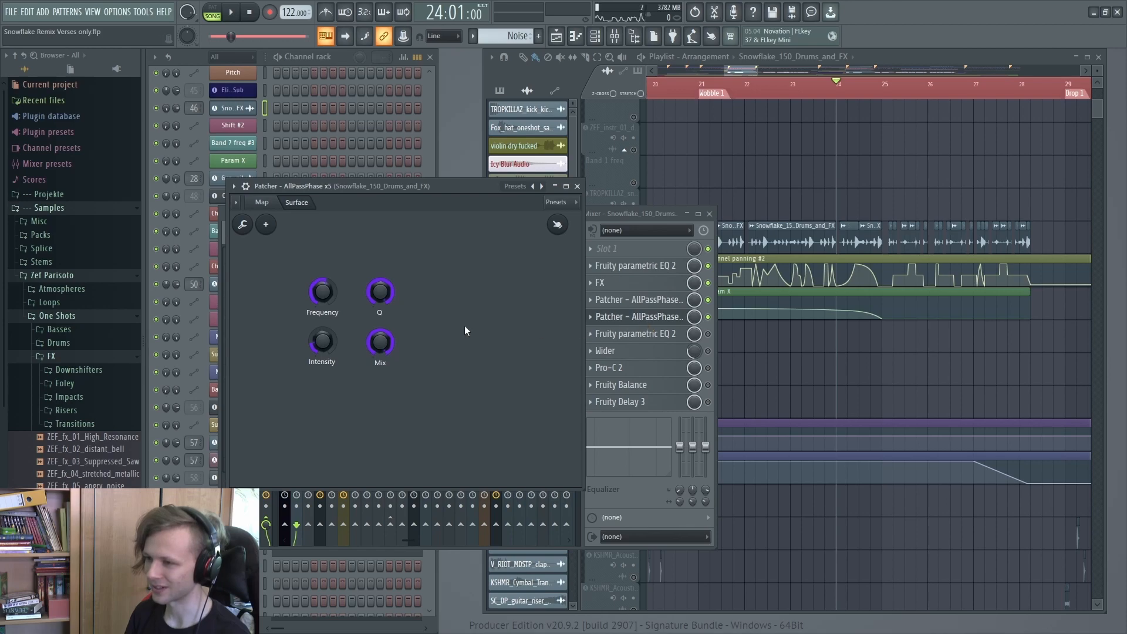
click(649, 320)
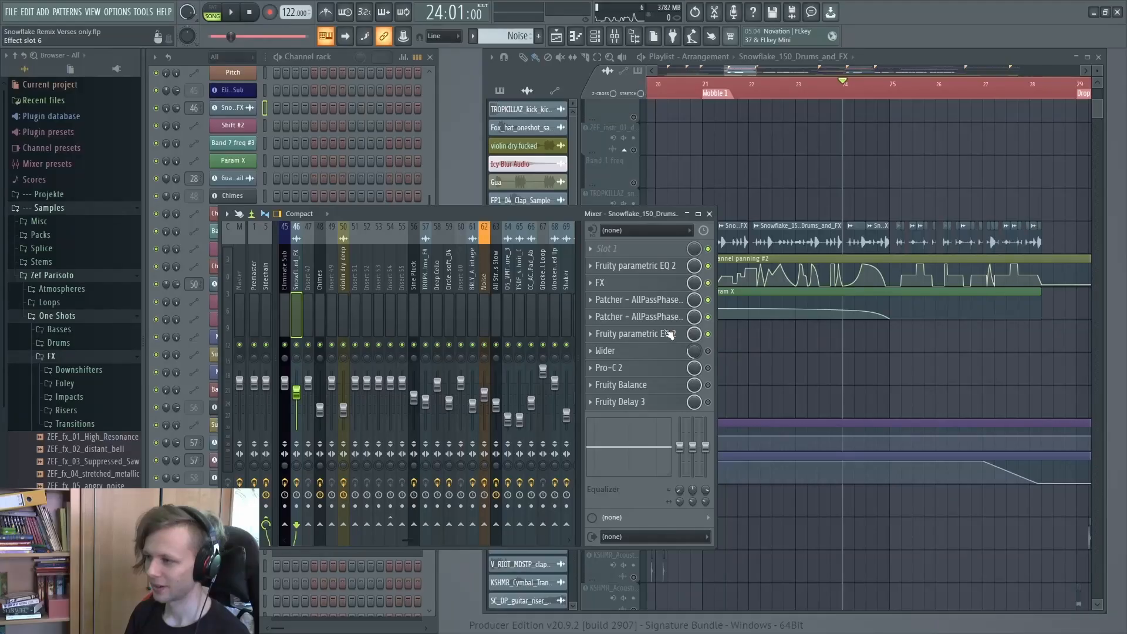
click(662, 333)
key(space)
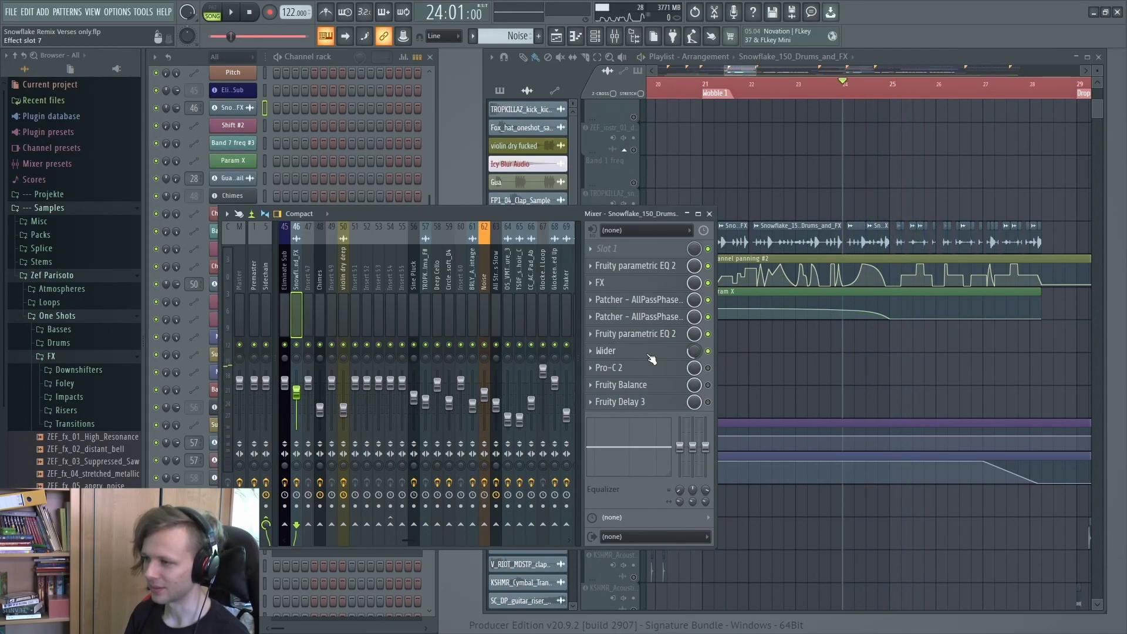
Open the Wider effect on the drums track and play the drums through it from 24:13.
click(649, 352)
click(789, 231)
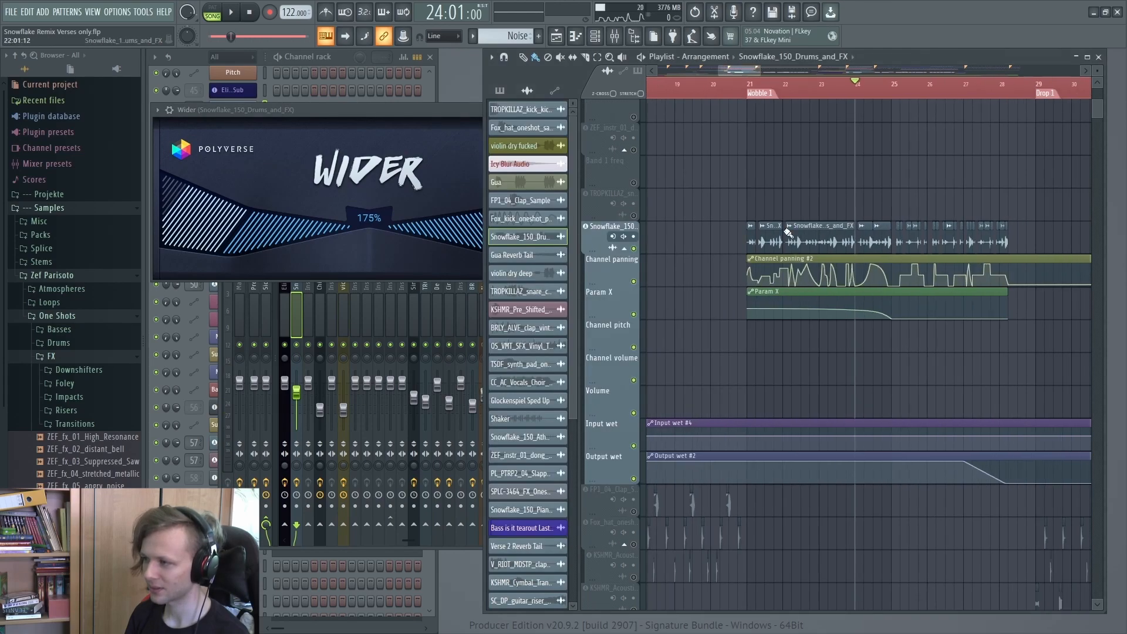
click(882, 89)
key(space)
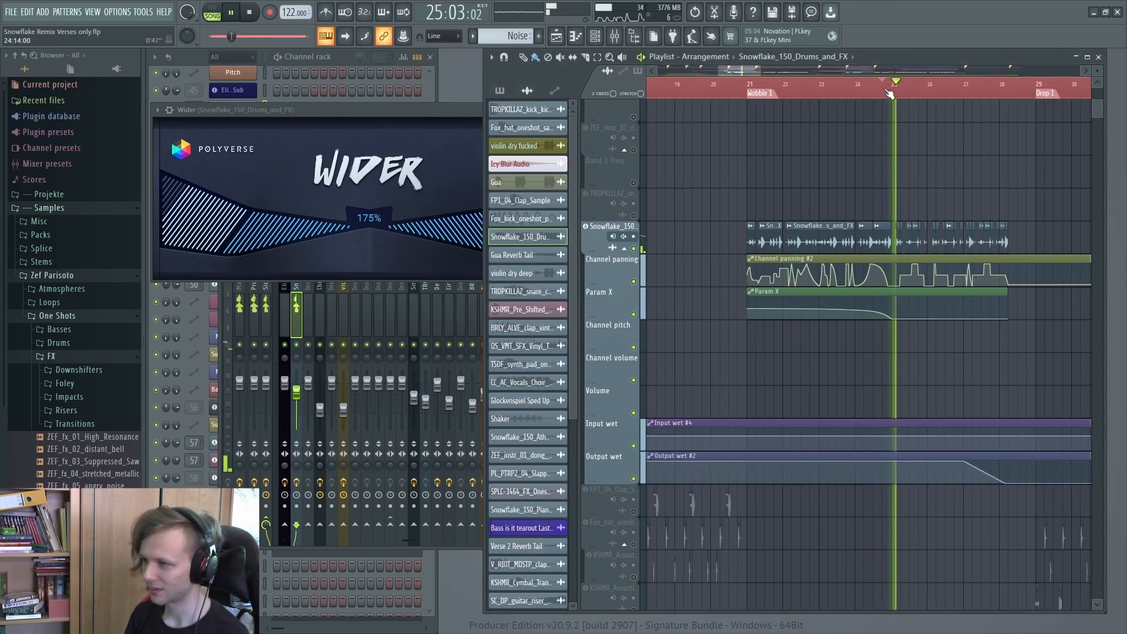
Check Pro-C 2 on the drums track and play the compressed drums from 22:09.
click(648, 368)
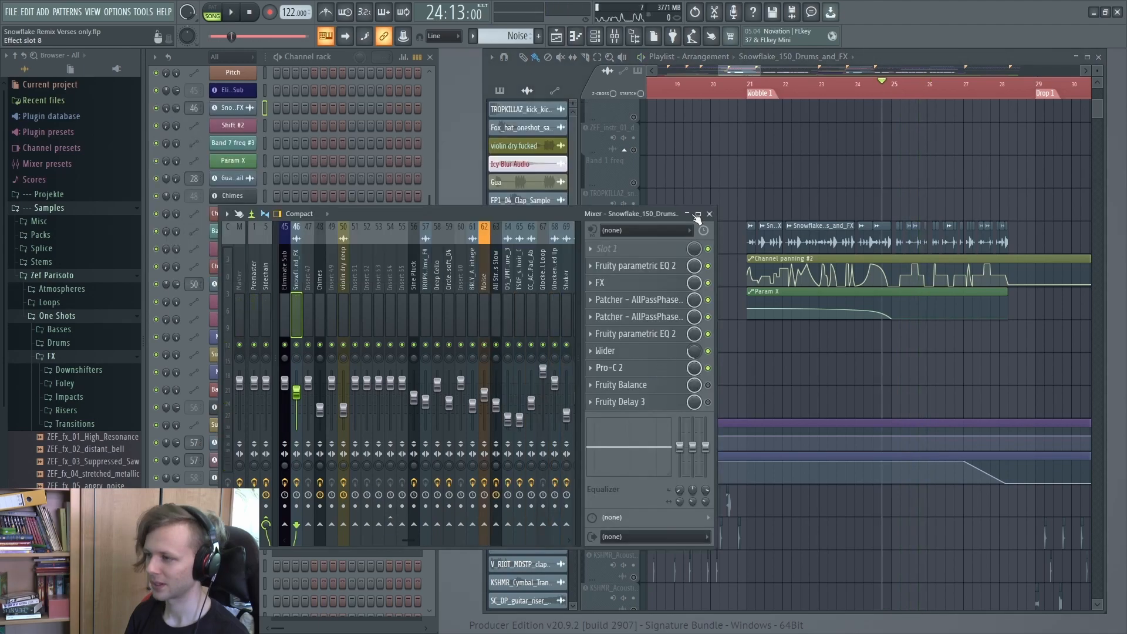
click(803, 94)
key(space)
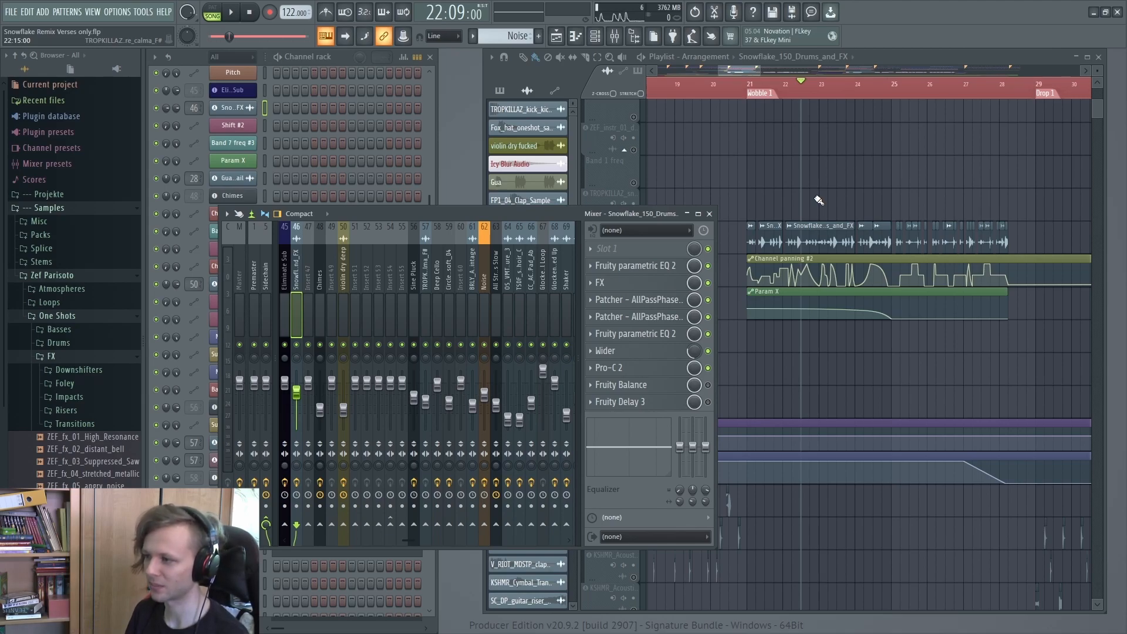
Enable Fruity Balance, inspect Fruity Delay 3, and play the drums through the complete effect chain from 21:01.
click(708, 385)
click(663, 404)
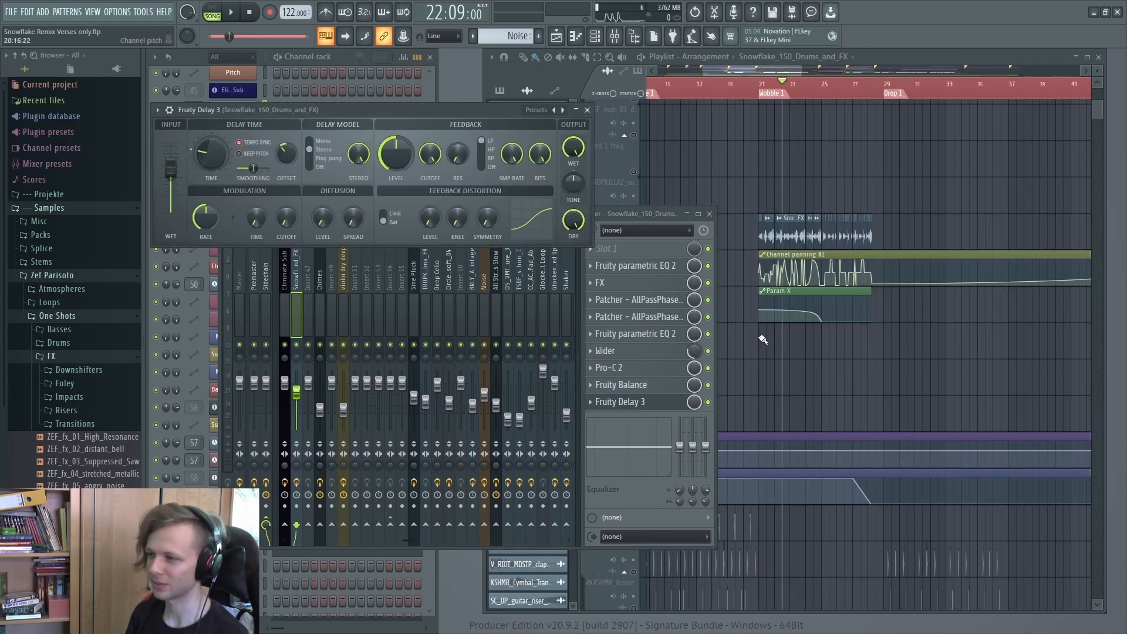
scroll(813, 235, up, 5)
click(798, 84)
key(space)
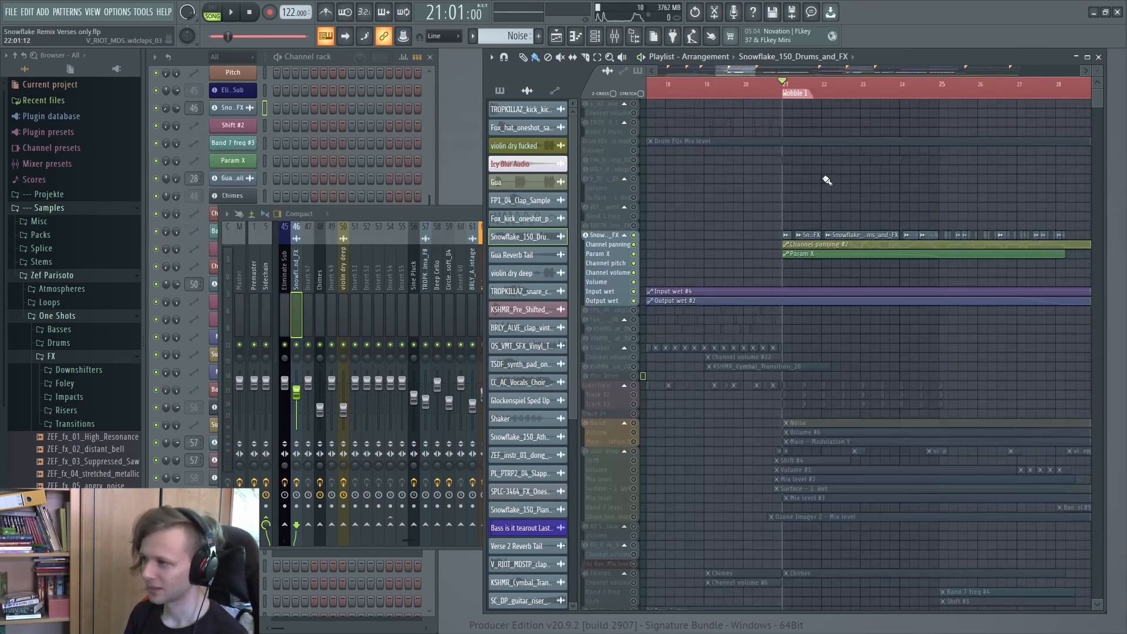
Solo the Fox_kick_oneshot_prong_01 track and play its kicks from 21:01.
scroll(825, 150, up, 5)
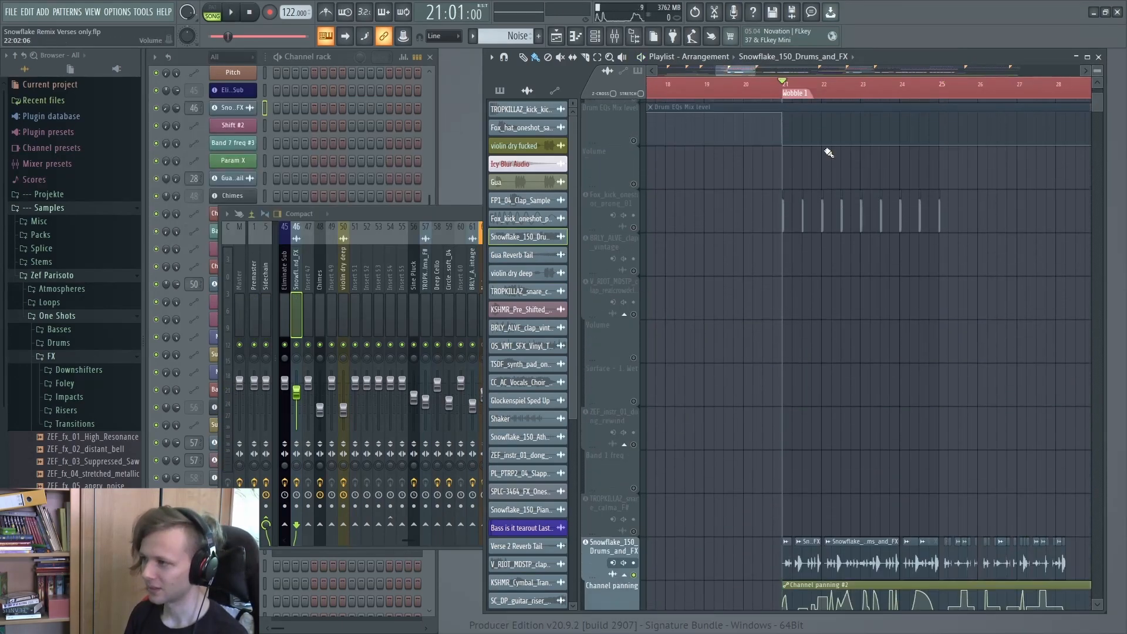
click(639, 230)
right_click(635, 229)
scroll(778, 273, up, 4)
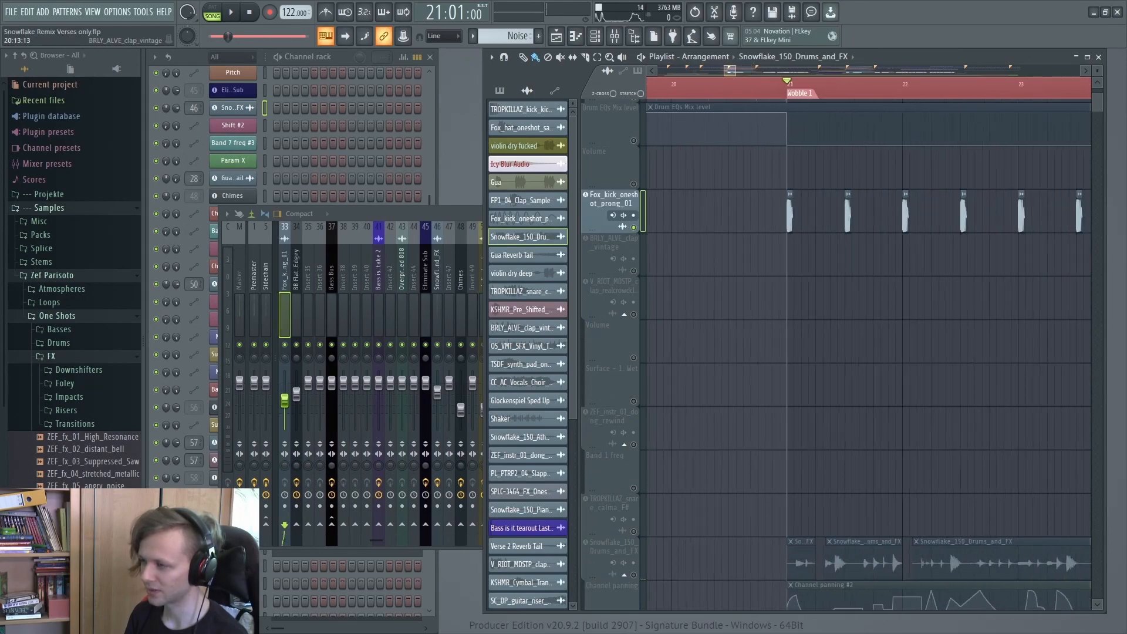
key(space)
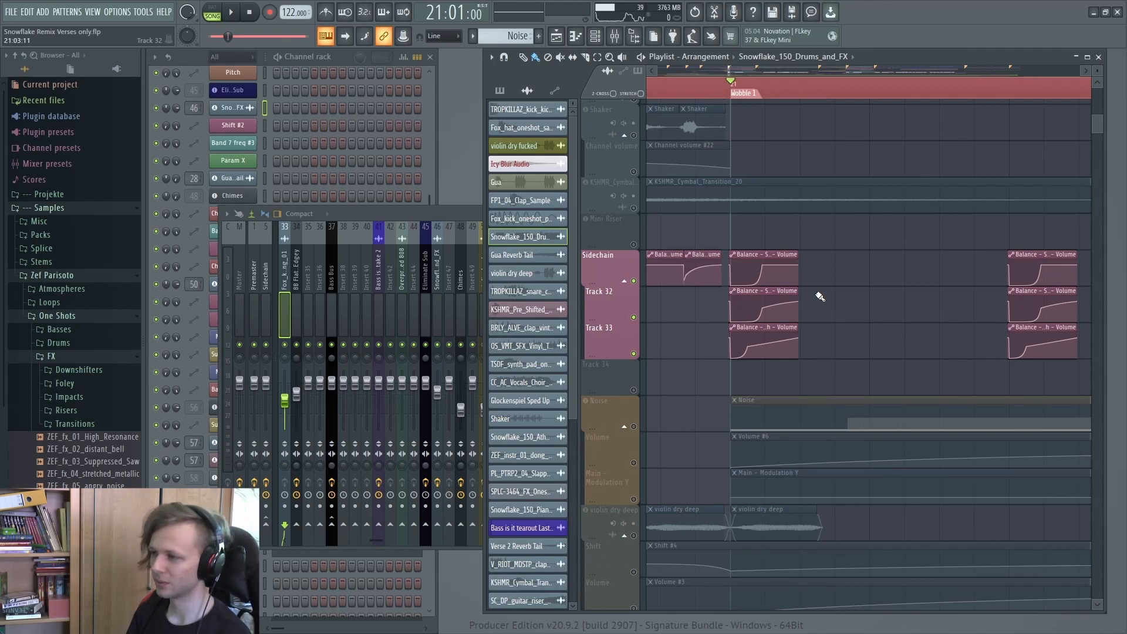
Examine the Sidechain low, mid and high volume automation curves at bar 21, and return to the kick track.
scroll(813, 307, up, 1)
scroll(810, 323, up, 2)
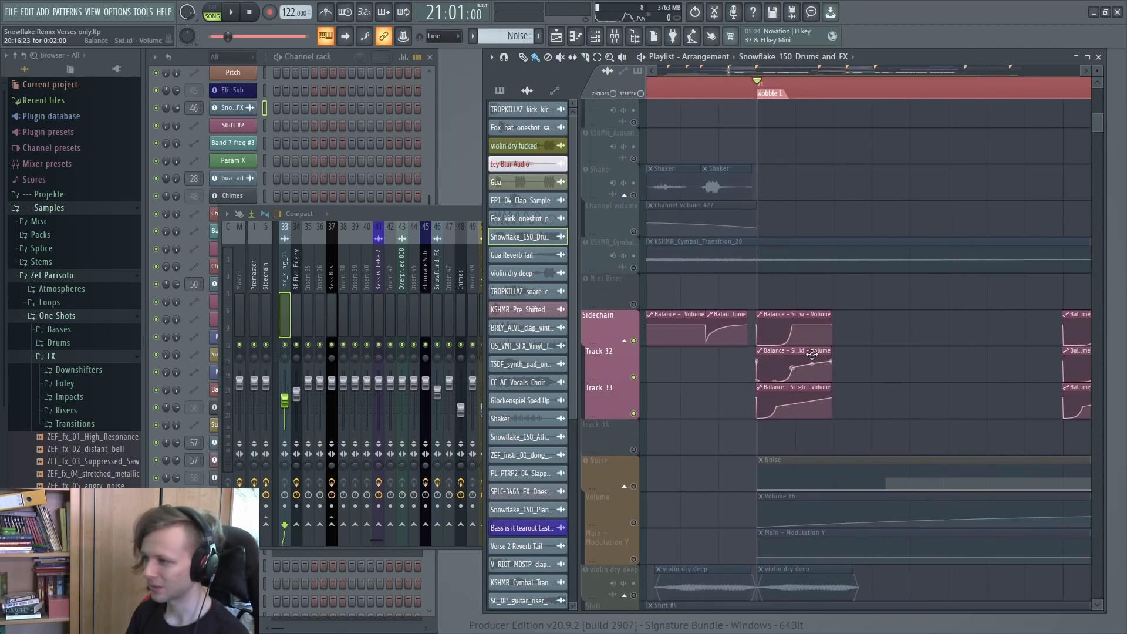
scroll(806, 344, up, 3)
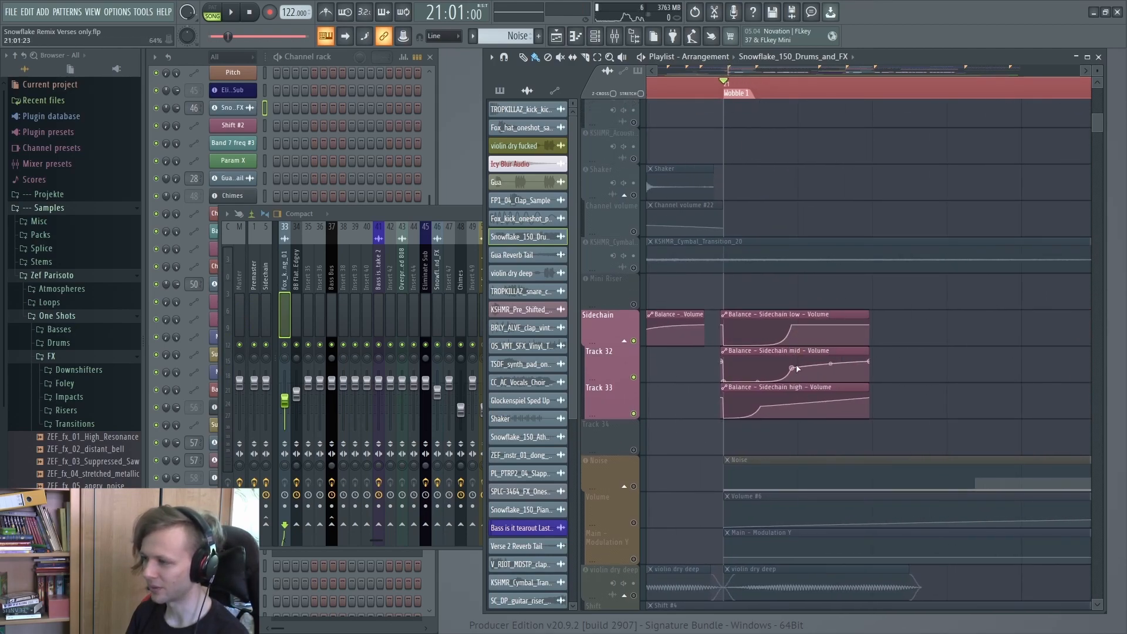
scroll(822, 467, up, 1)
scroll(836, 352, down, 5)
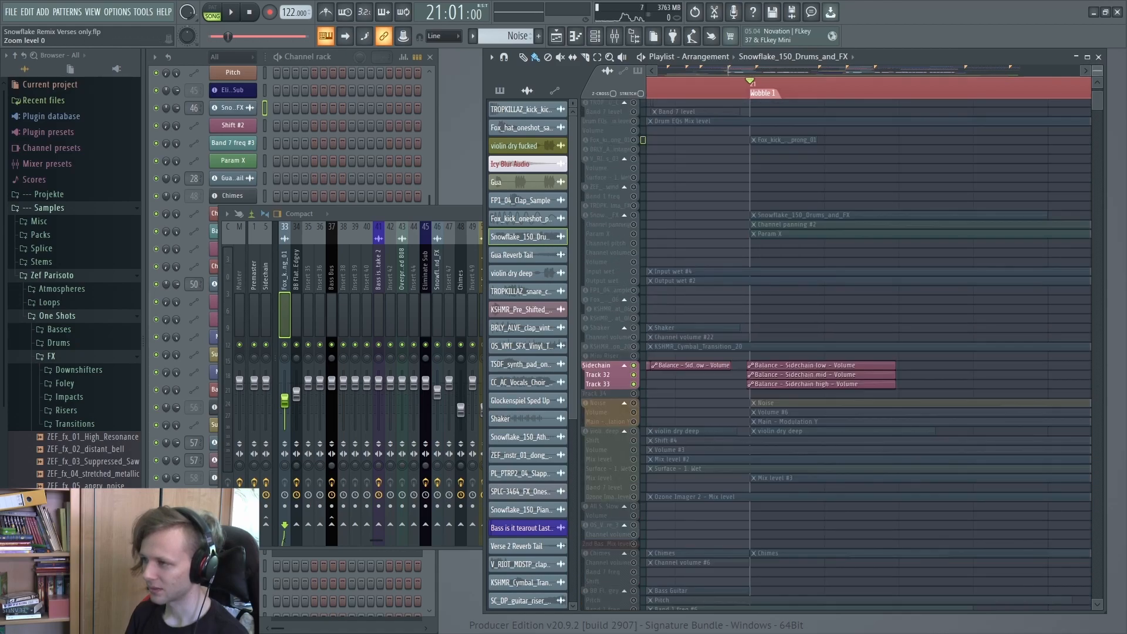
scroll(810, 177, up, 1)
scroll(810, 158, up, 2)
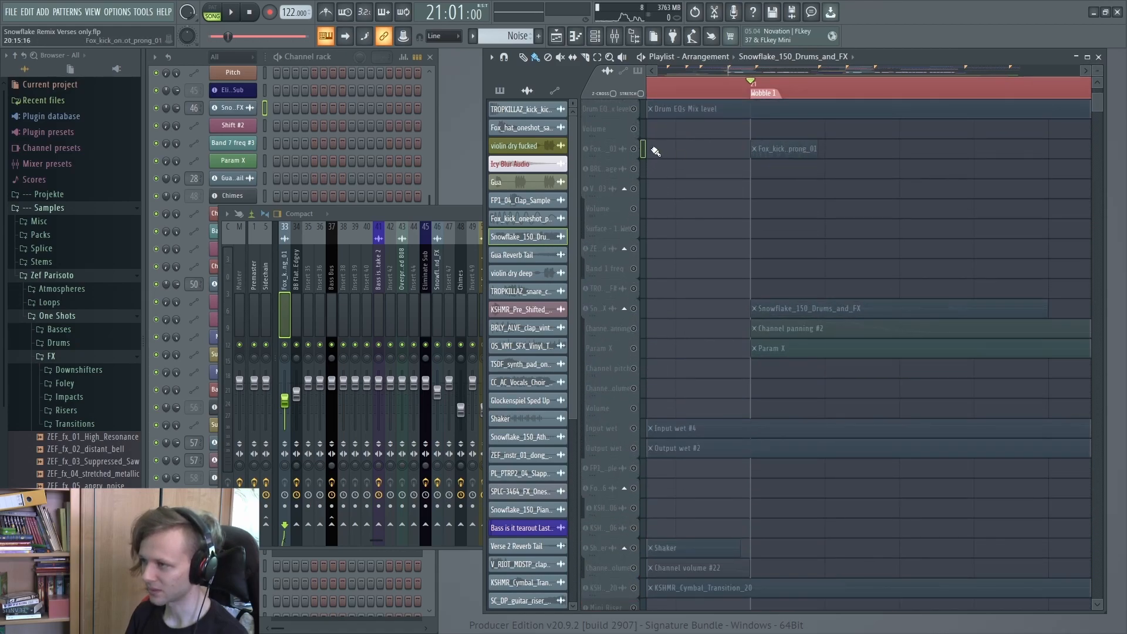
Move the kick clip at bar 21 onto the track directly above Sidechain, and compare its waveform with the three volume curves.
click(633, 149)
scroll(684, 173, down, 1)
drag(805, 134, 808, 483)
scroll(782, 401, up, 2)
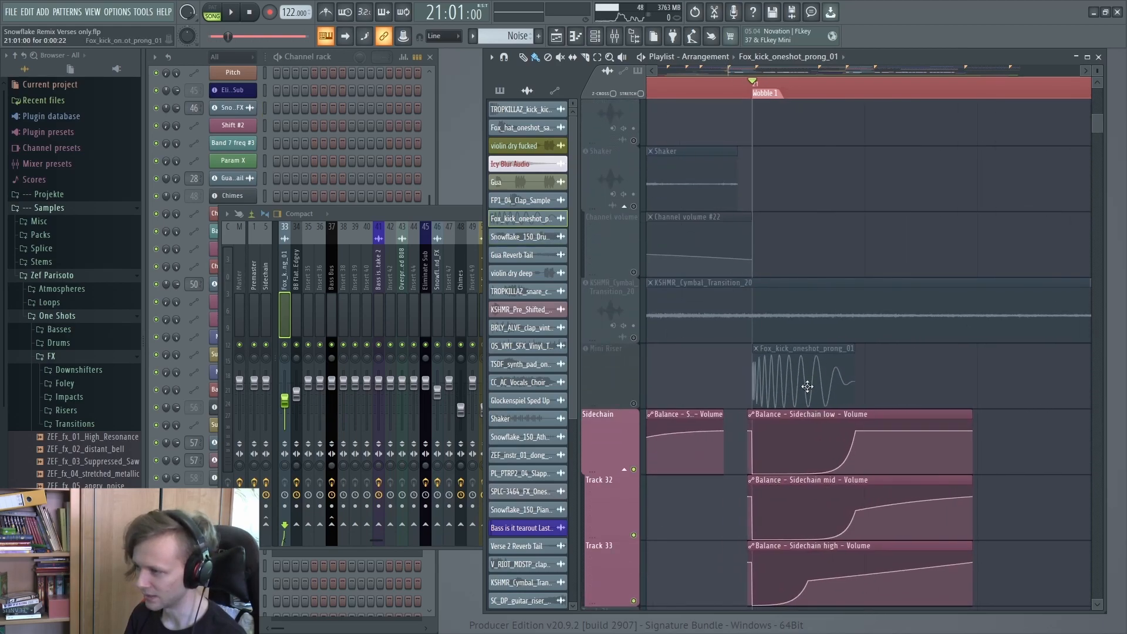
scroll(844, 500, down, 1)
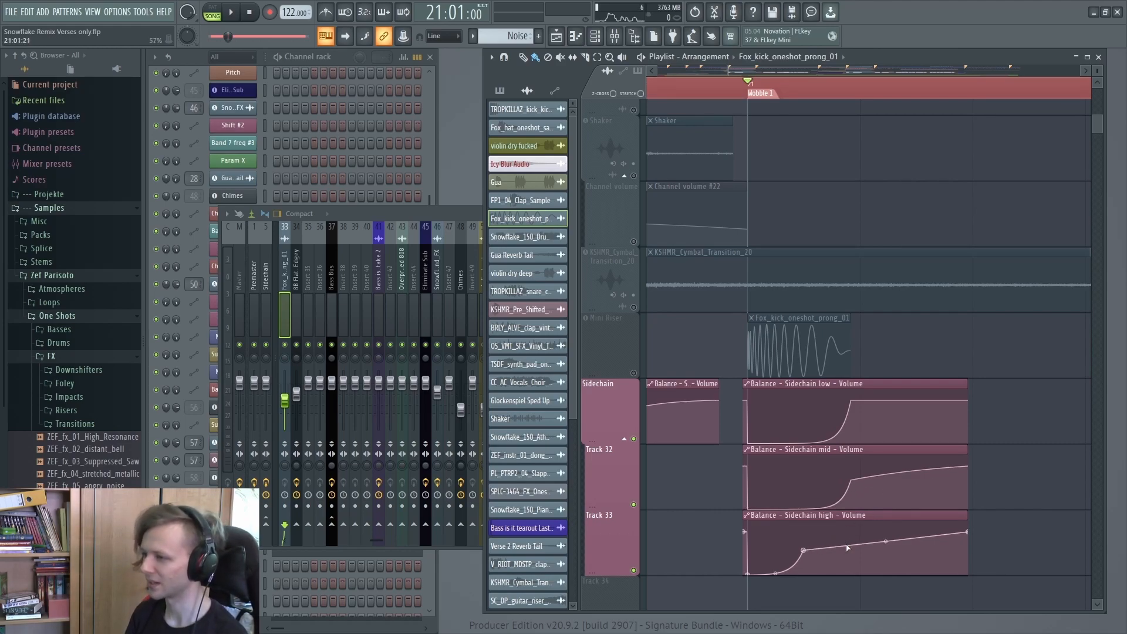
click(752, 82)
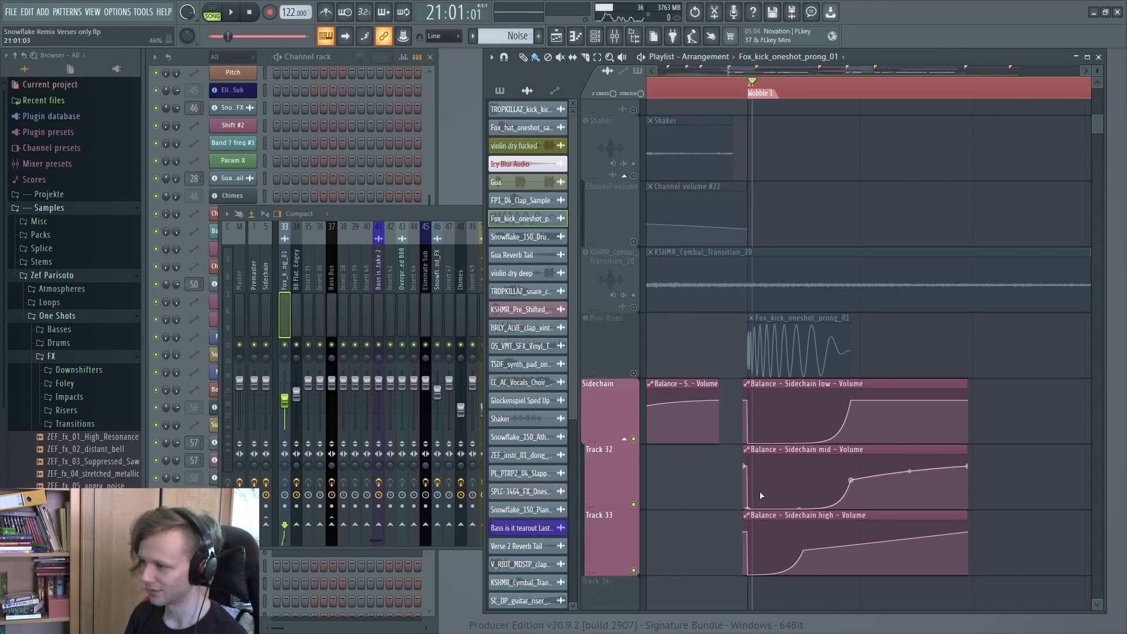
Examine the soloed Icy Blur Audio clips with their Channel pitch and Band 4 & 5 level automation from bar 21, and play them.
scroll(830, 359, down, 6)
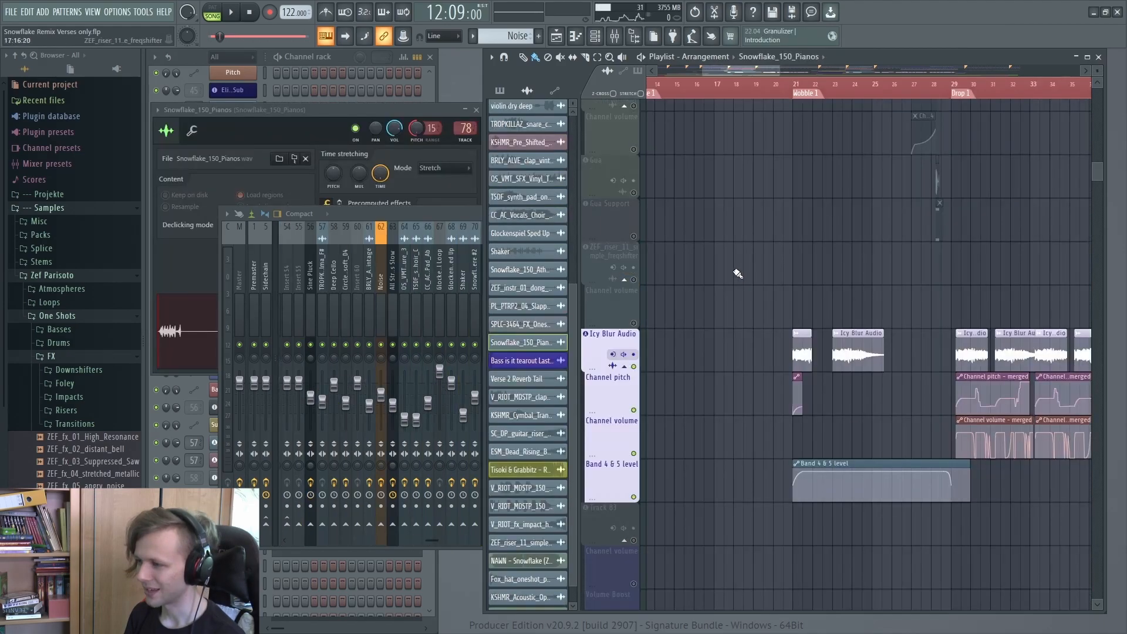
scroll(737, 271, down, 2)
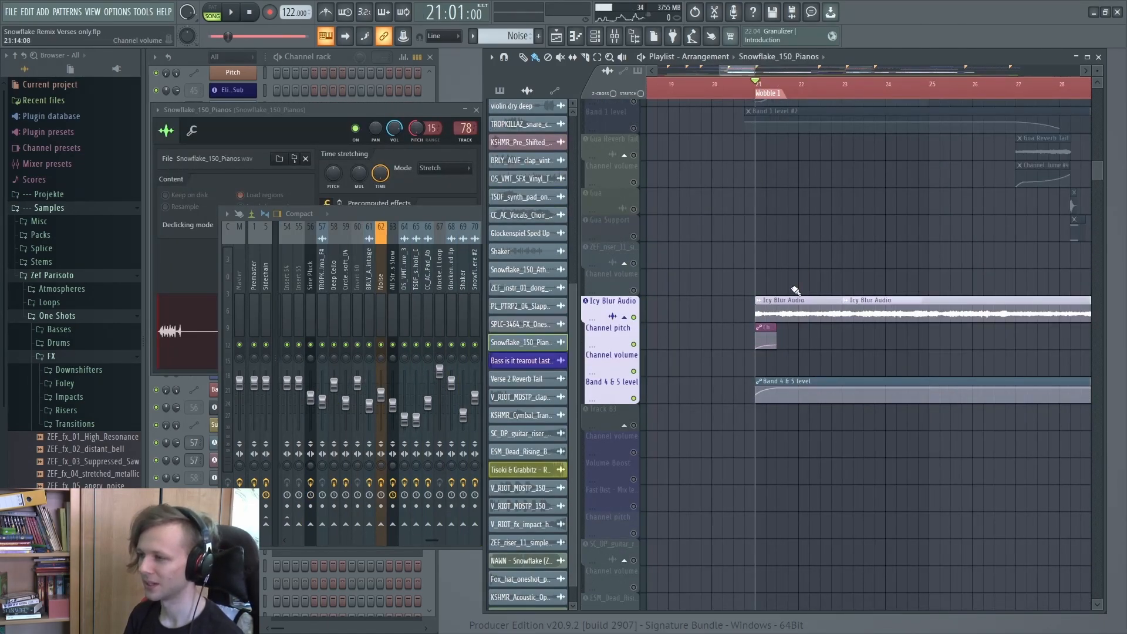
scroll(800, 327, down, 2)
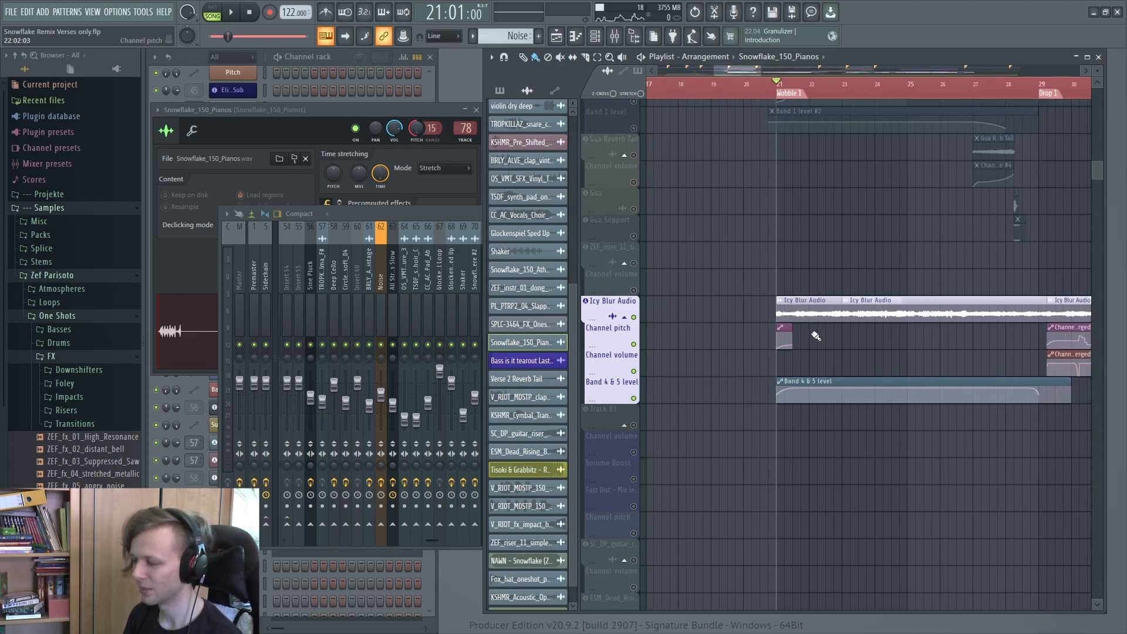
key(space)
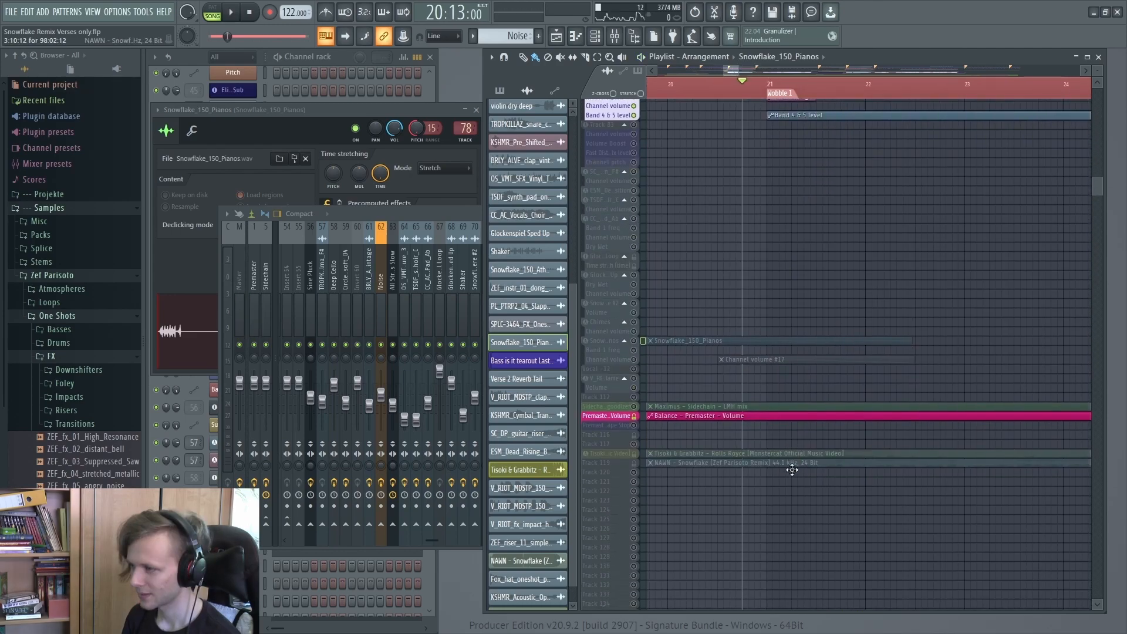
Look below the arrangement for the Icy Blur source pattern, stop its playback, and open the Icy Blur channel's sampler settings.
scroll(792, 471, up, 4)
scroll(792, 292, down, 4)
scroll(792, 291, down, 5)
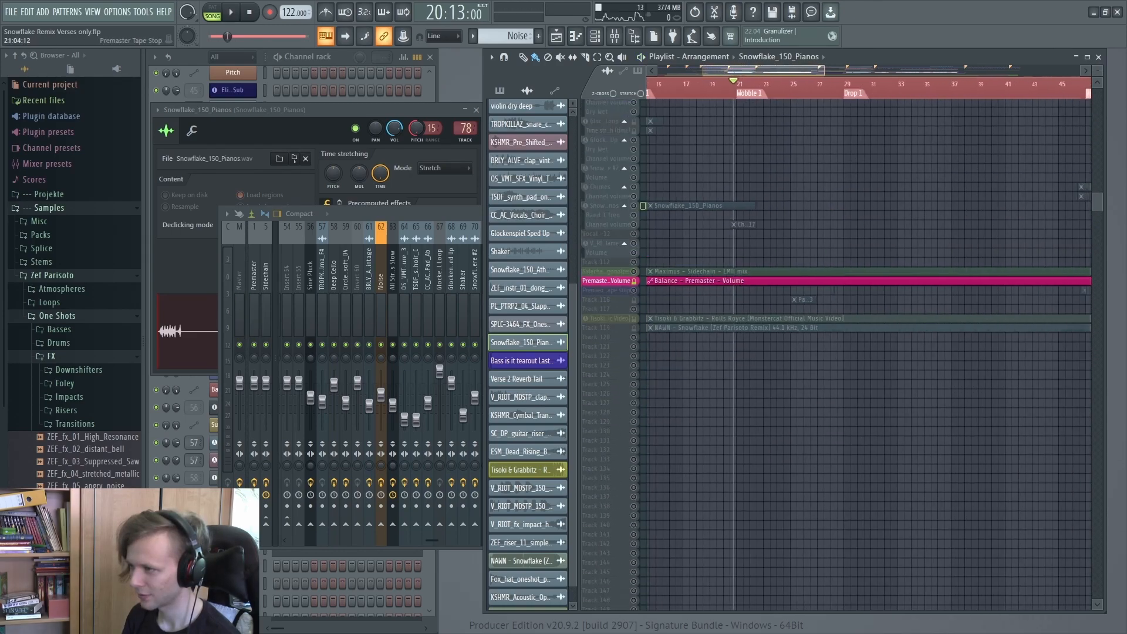
scroll(791, 293, up, 4)
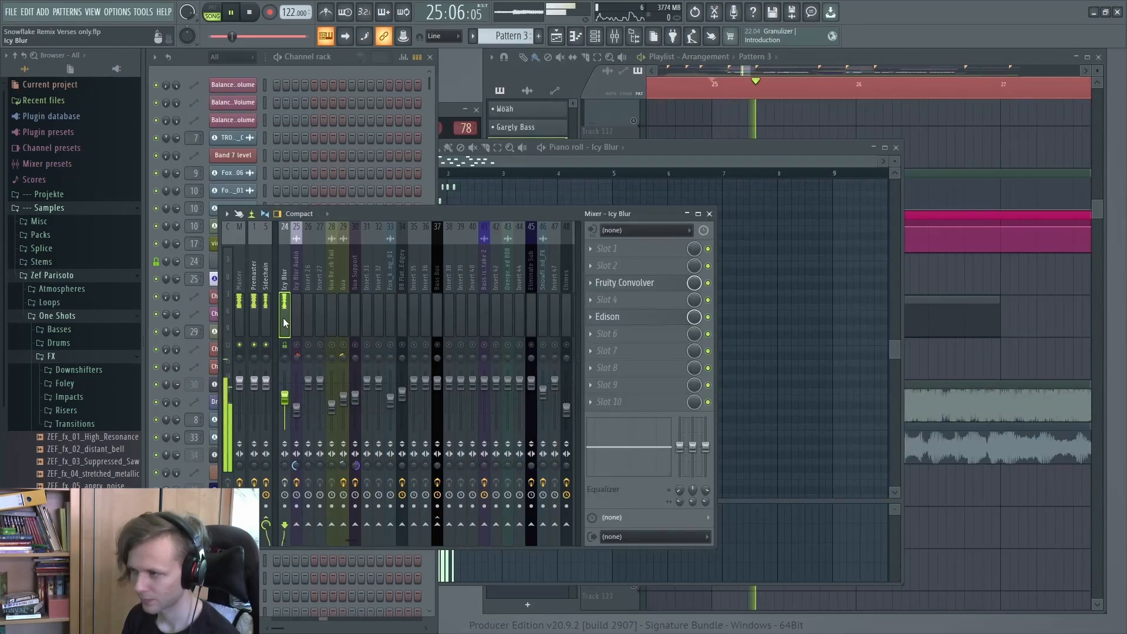
click(262, 200)
key(space)
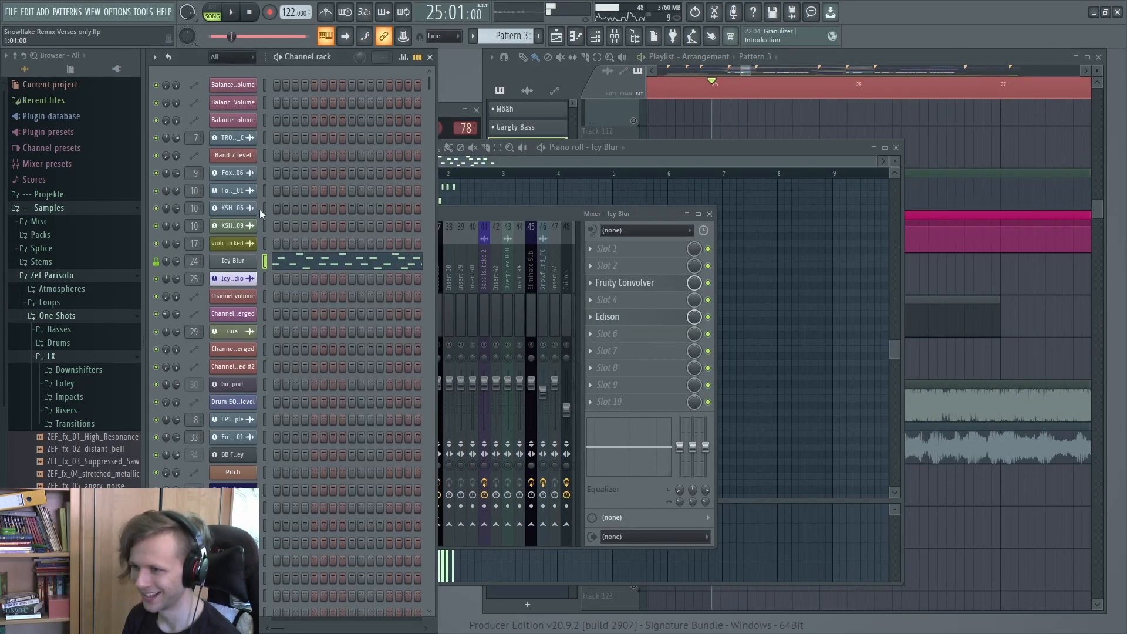
click(220, 262)
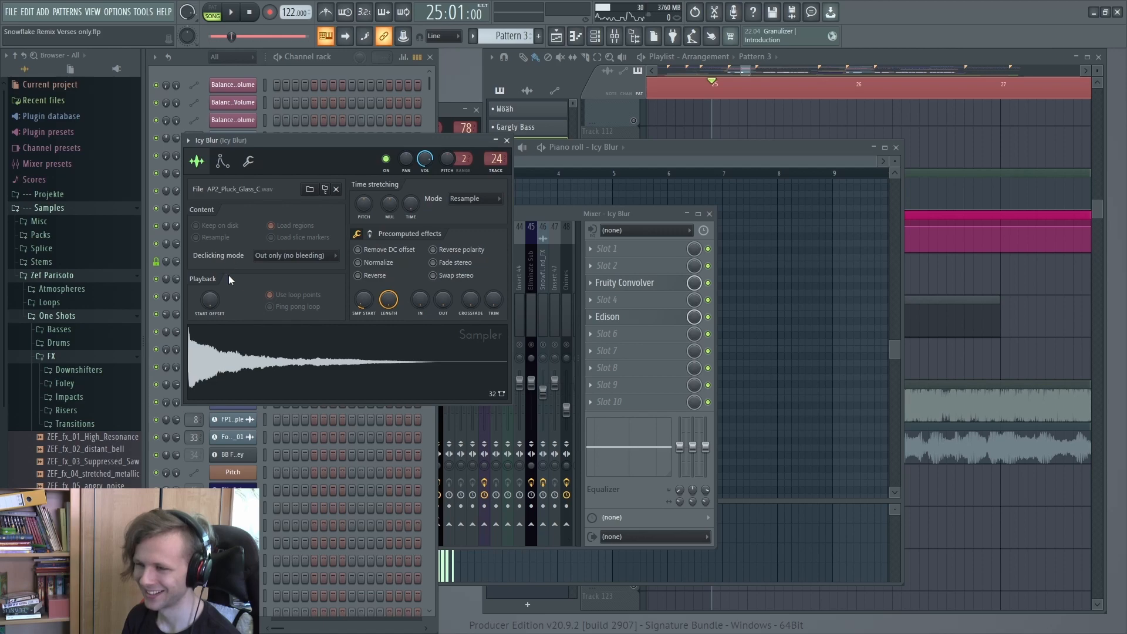
Preview a note of the Icy Blur sampler, close its settings, and examine its melody notes in the piano roll.
key(z)
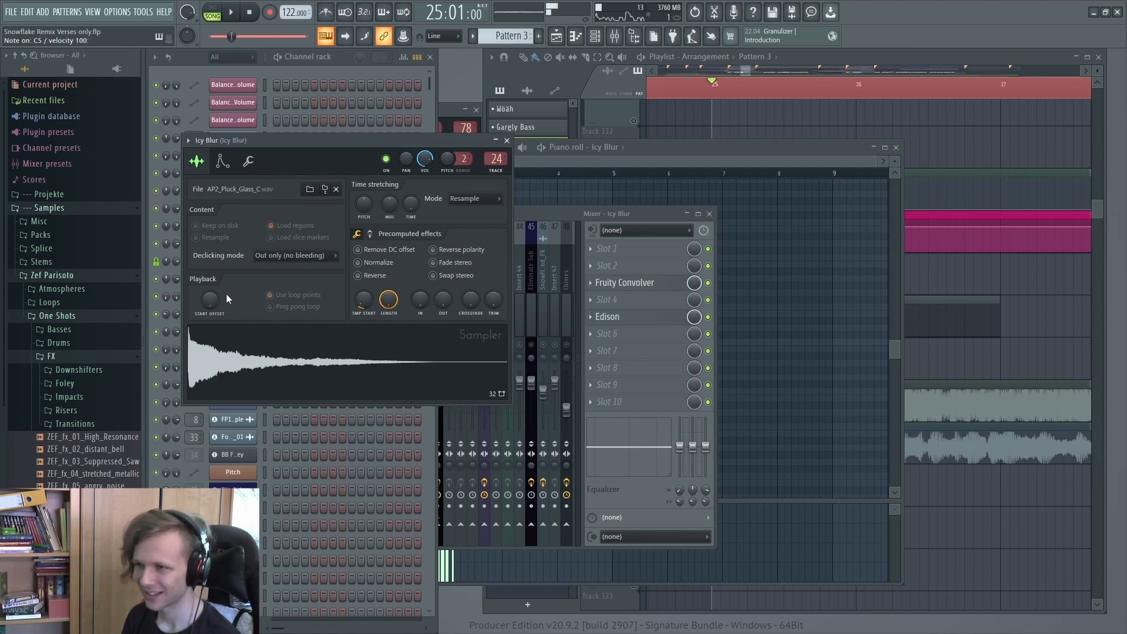
click(507, 142)
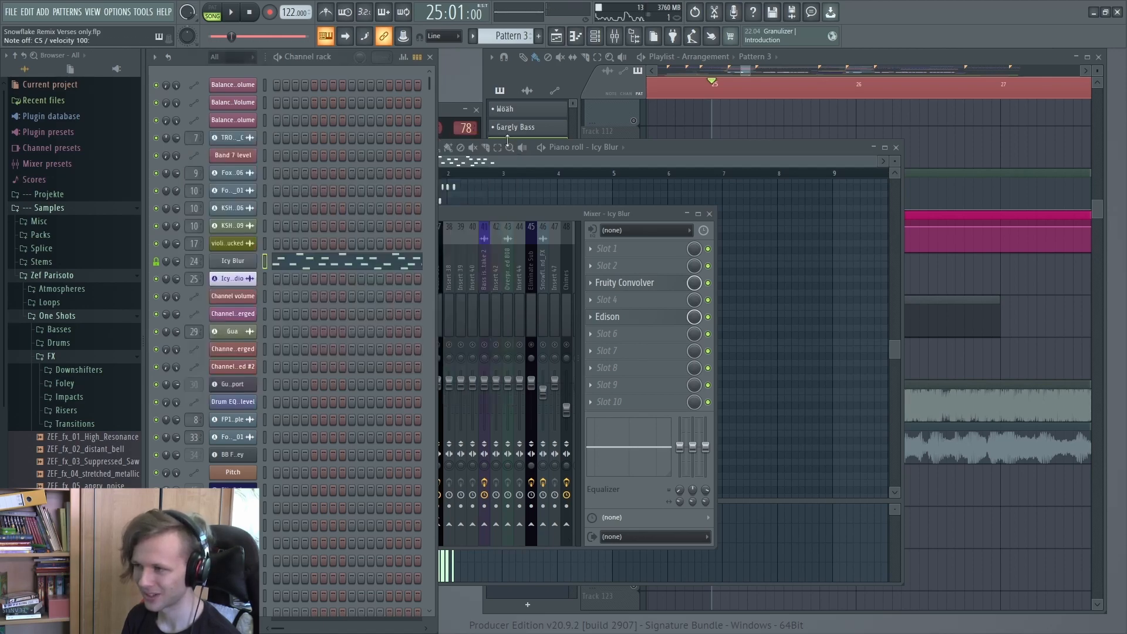
drag(761, 237, 655, 347)
scroll(447, 301, up, 3)
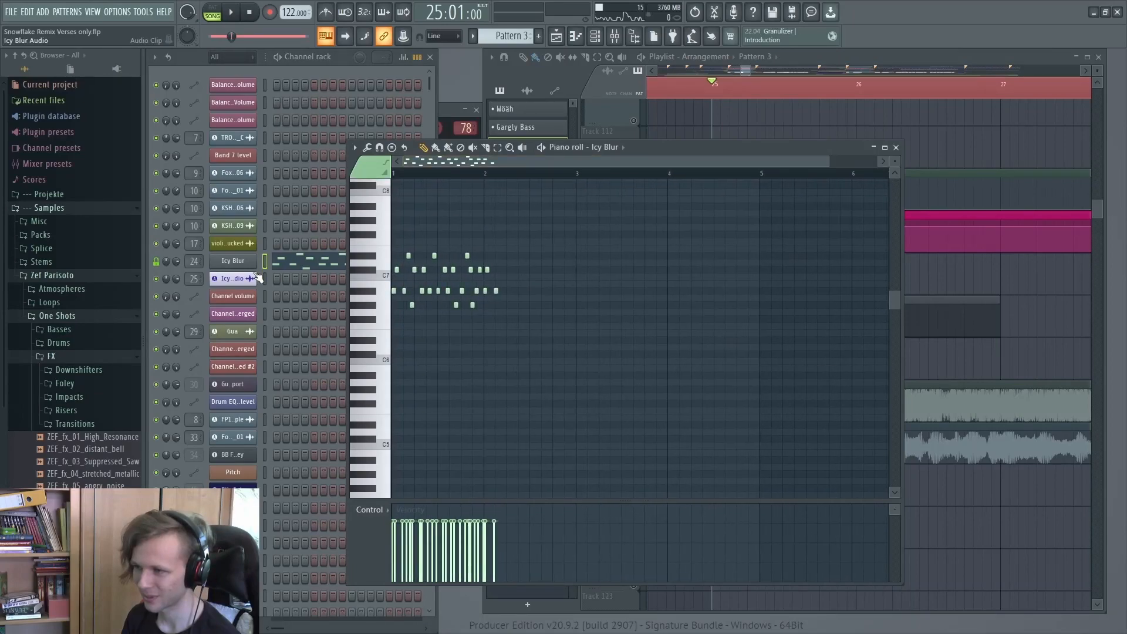
Inspect the Fruity Convolver impulse and the Edison recording on the Icy Blur mixer track, and close both effects.
double_click(194, 260)
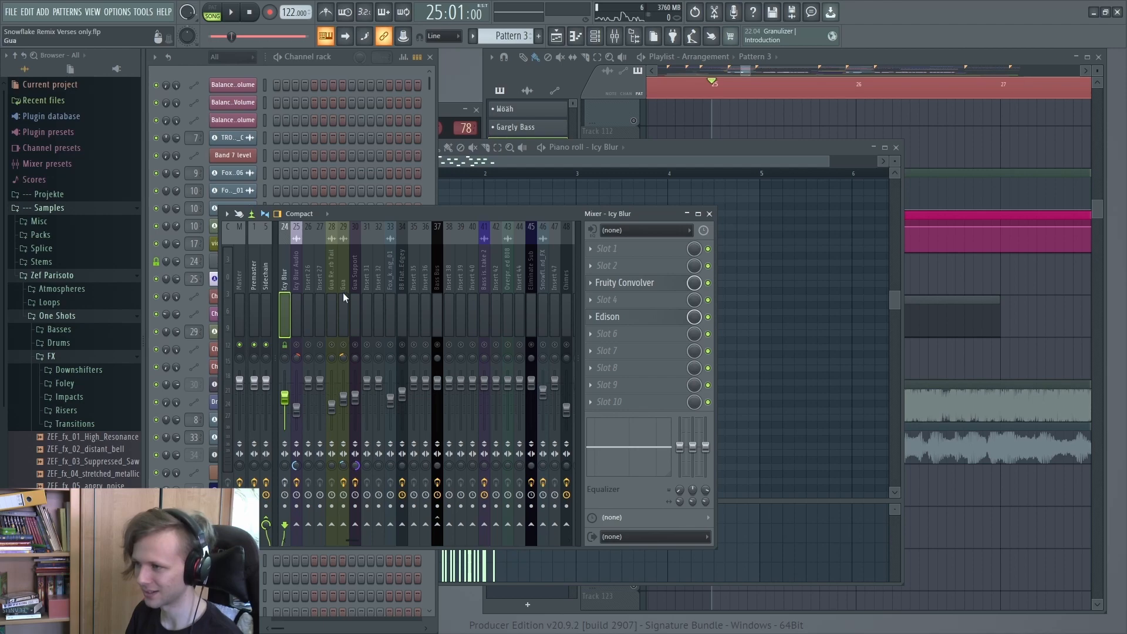
click(618, 286)
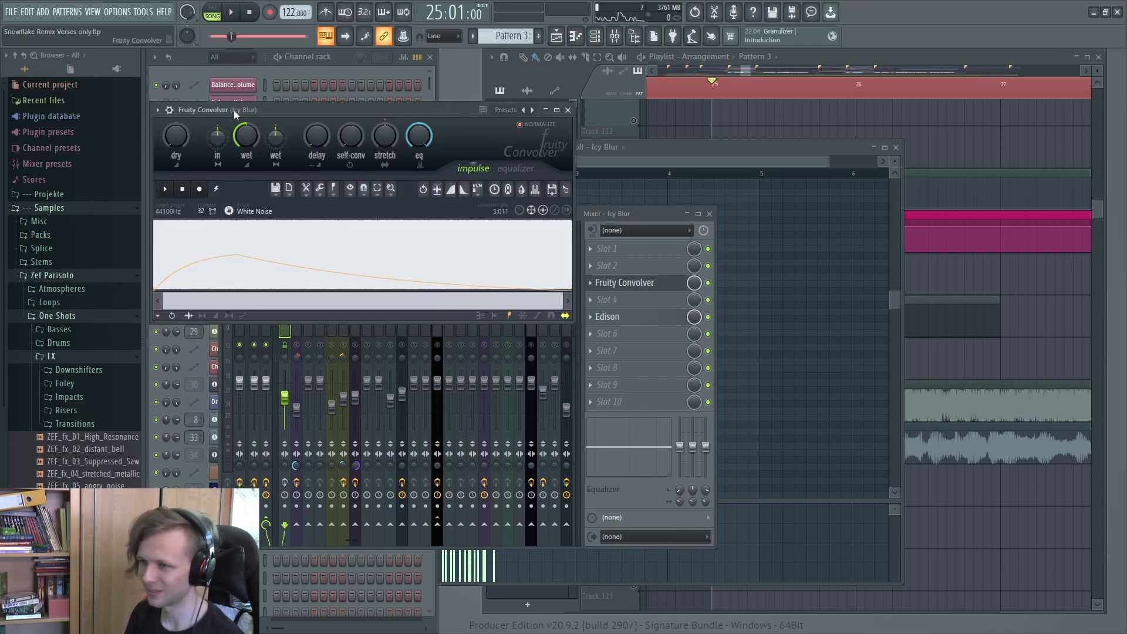
click(610, 317)
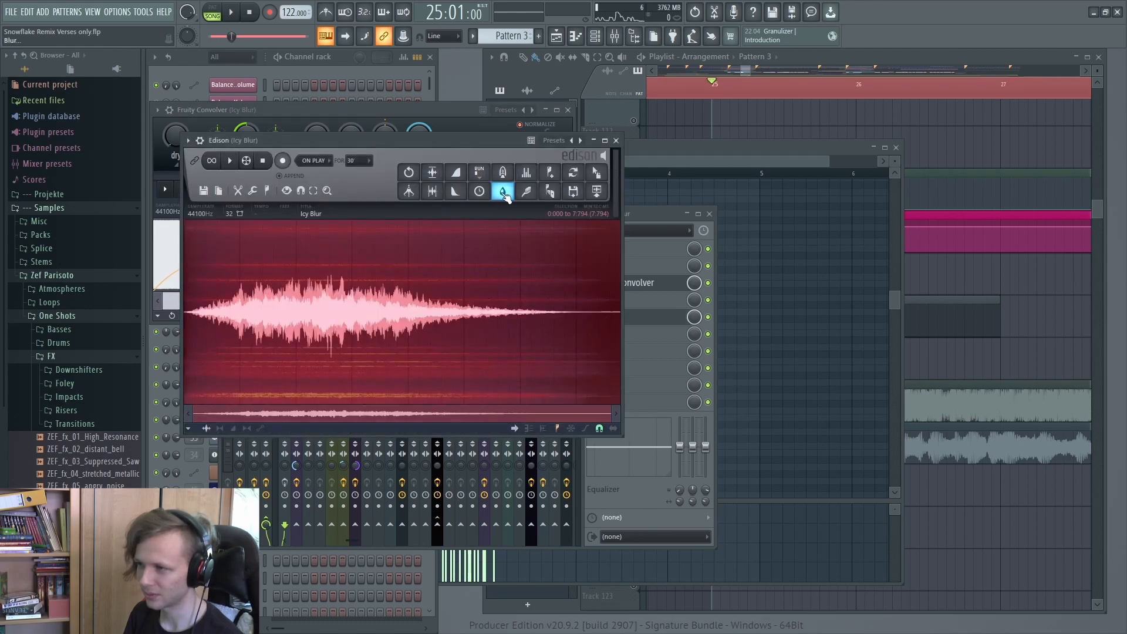
click(616, 140)
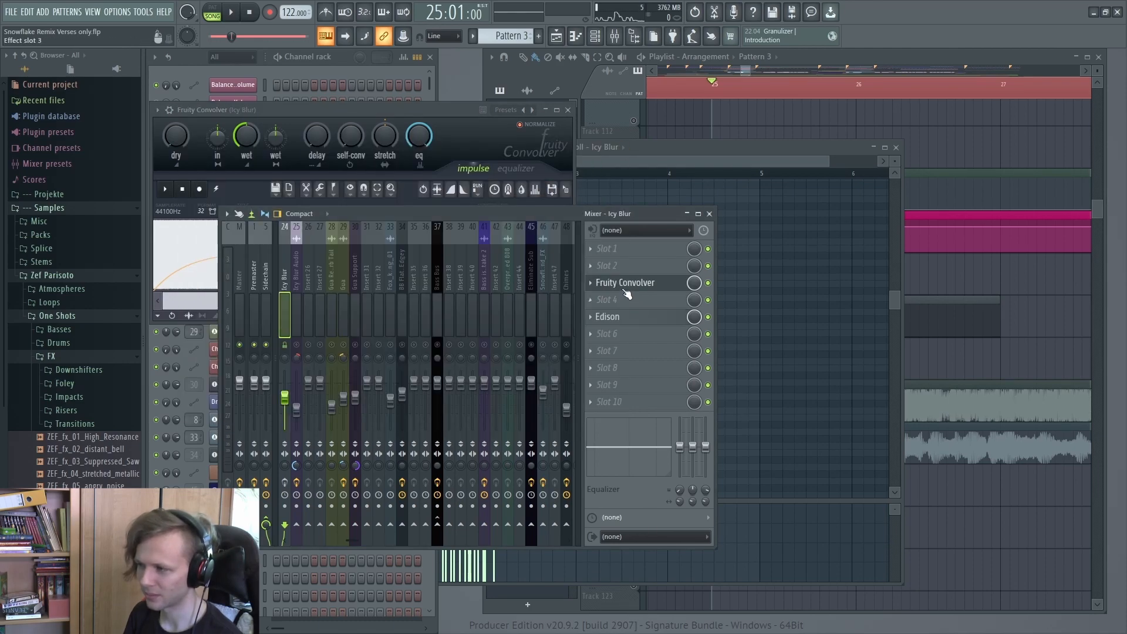
click(277, 112)
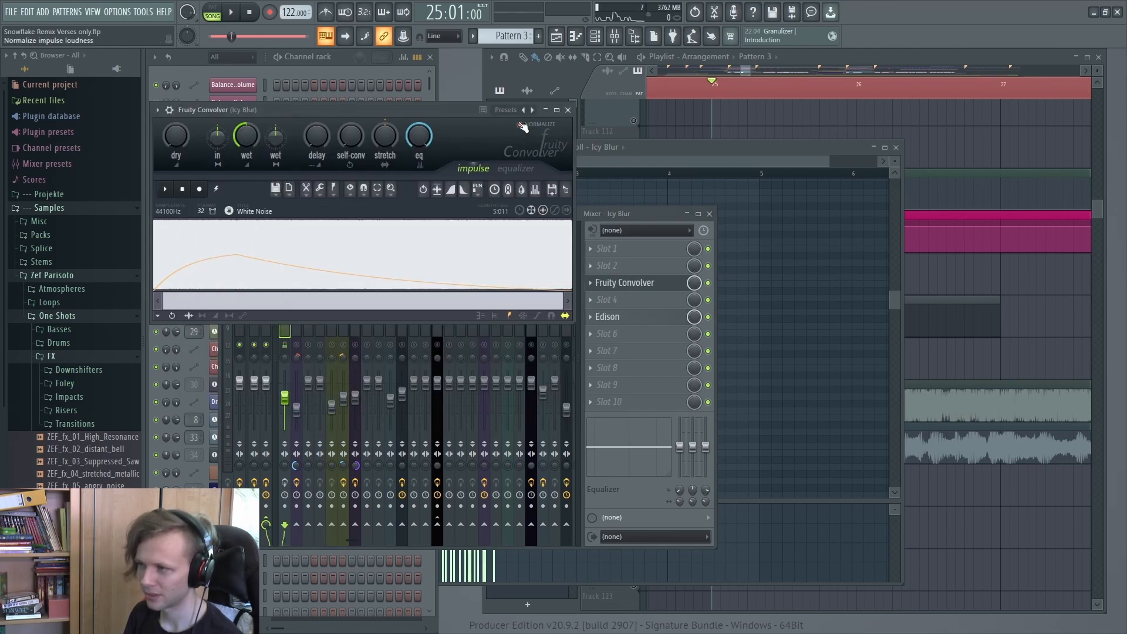
click(568, 111)
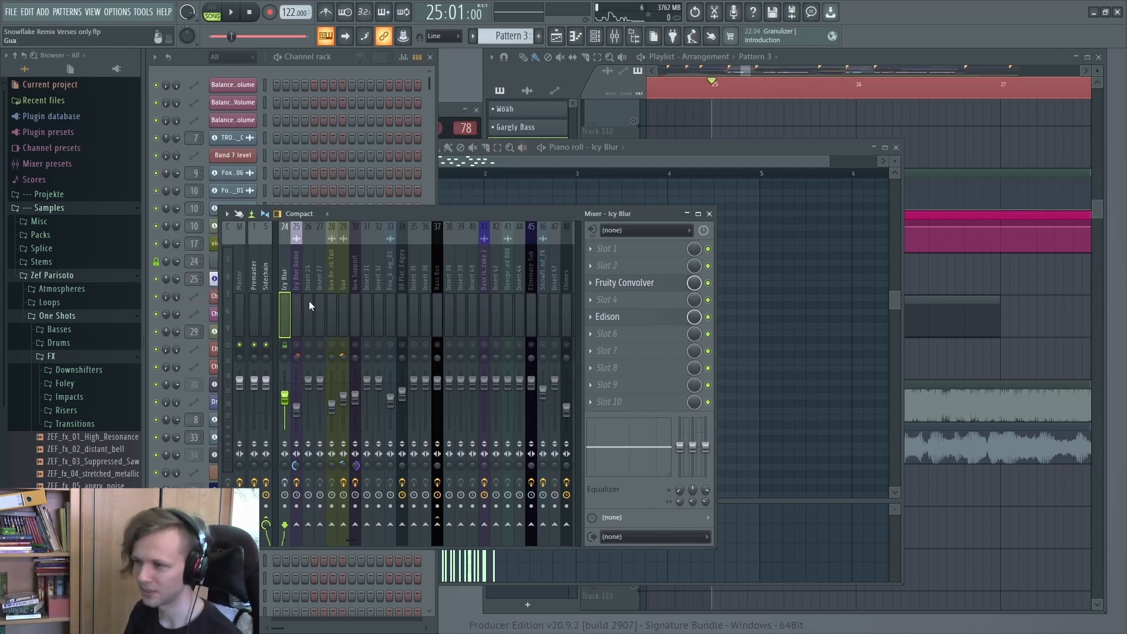
Close the Icy Blur piano roll, return to the Icy Blur Audio clips at bar 21, and play them.
key(F7)
drag(811, 261, 849, 258)
click(634, 327)
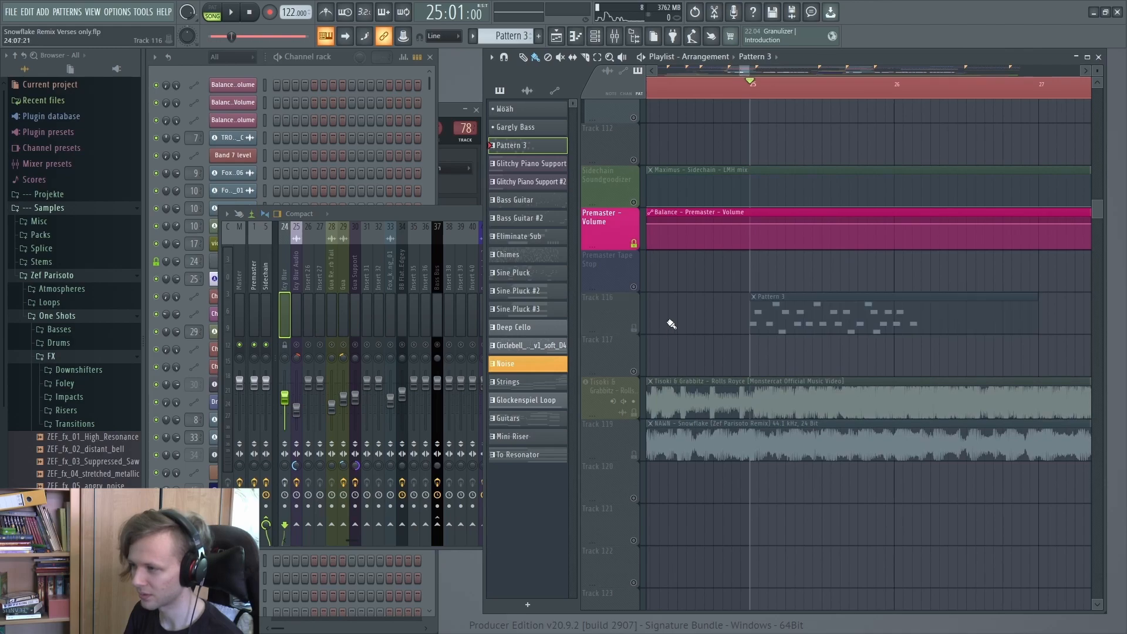
scroll(689, 302, up, 5)
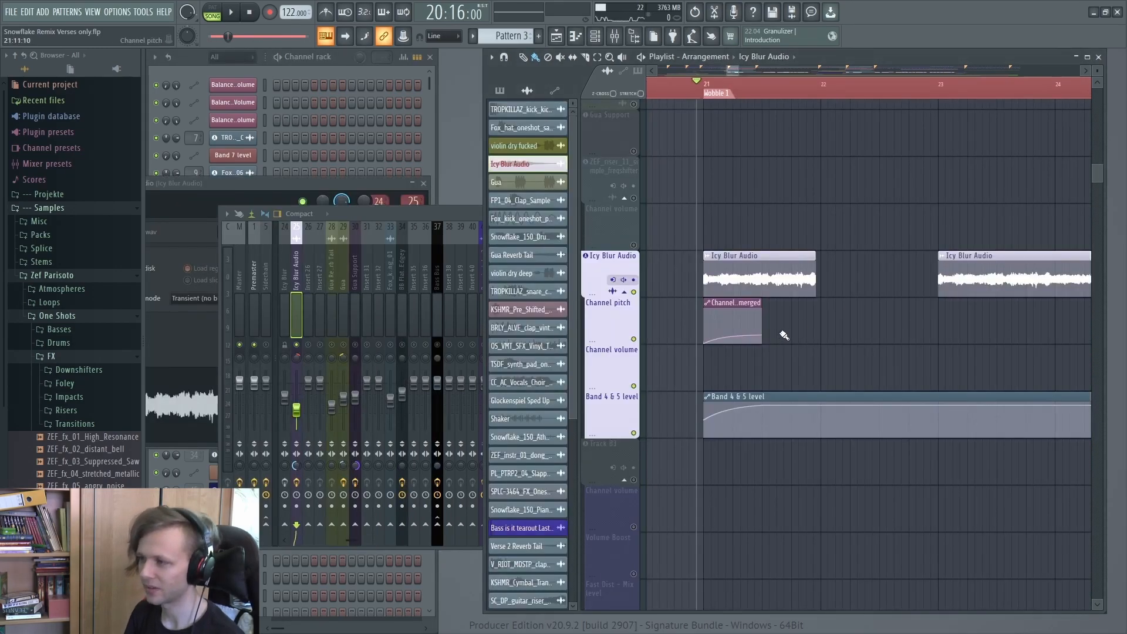
key(space)
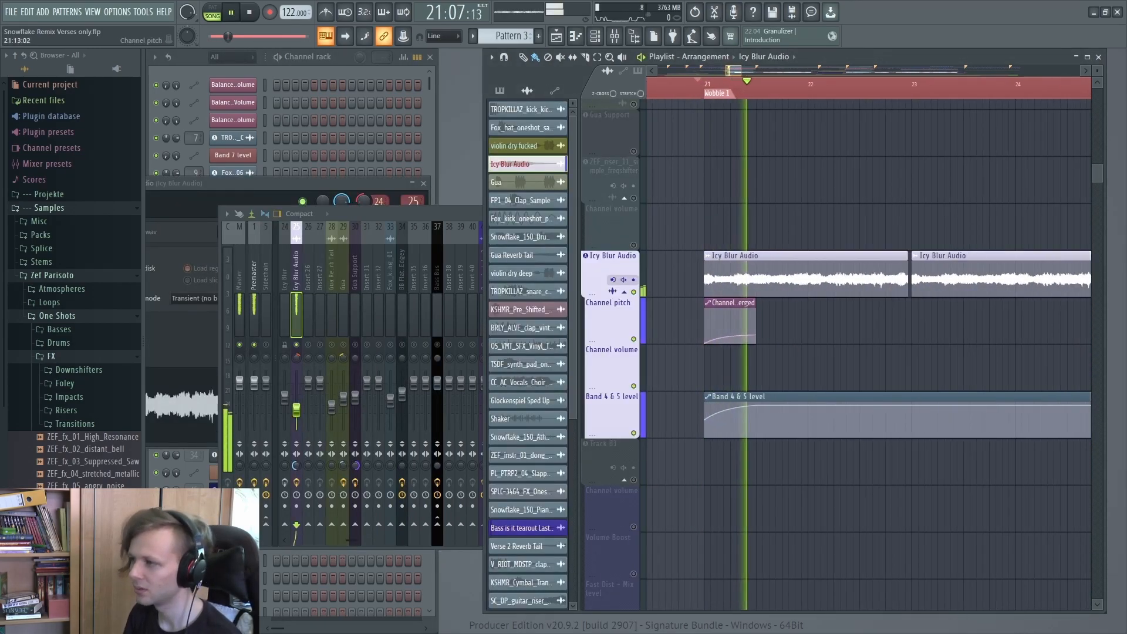
Examine the Icy Blur Audio track's Channel pitch and Channel volume automation from Drop 1 at bar 29, and play it.
scroll(785, 335, down, 2)
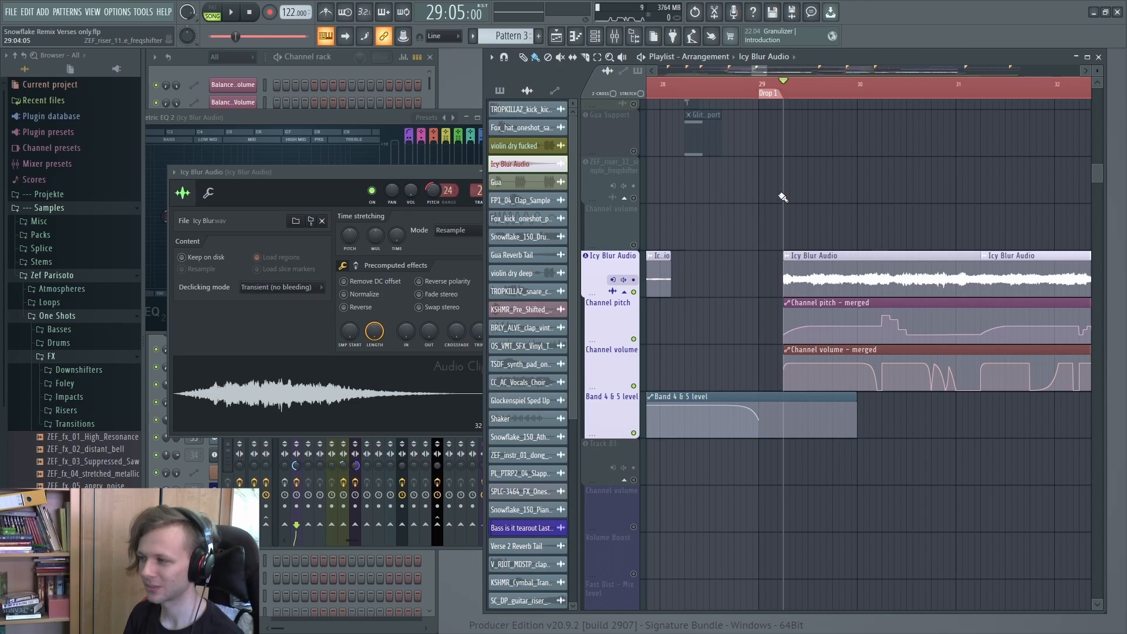
scroll(784, 197, down, 2)
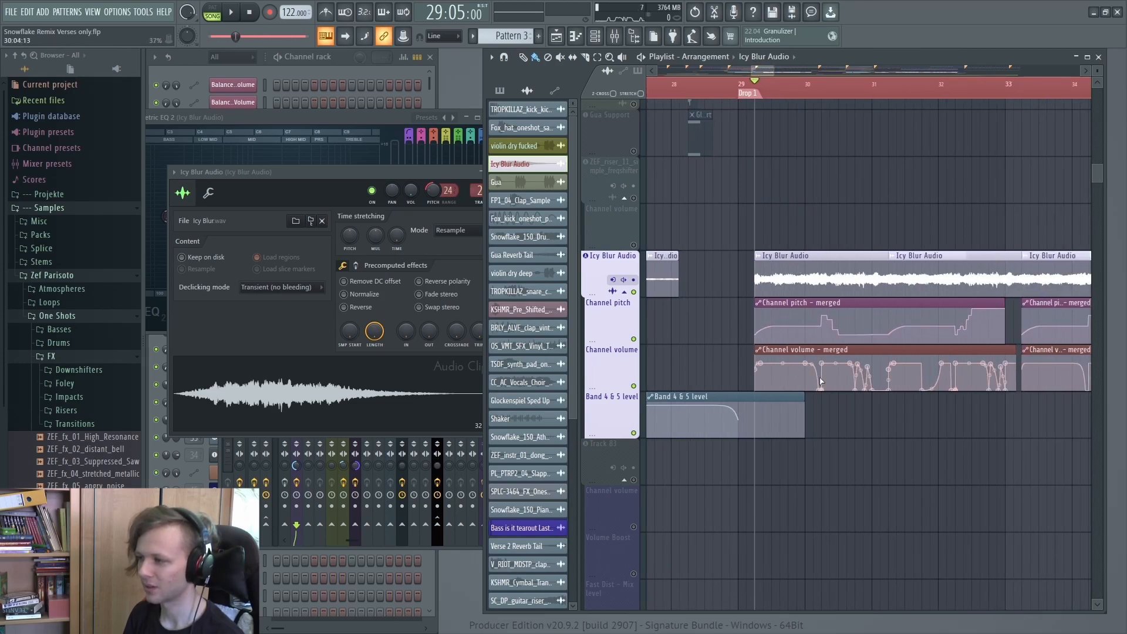
key(space)
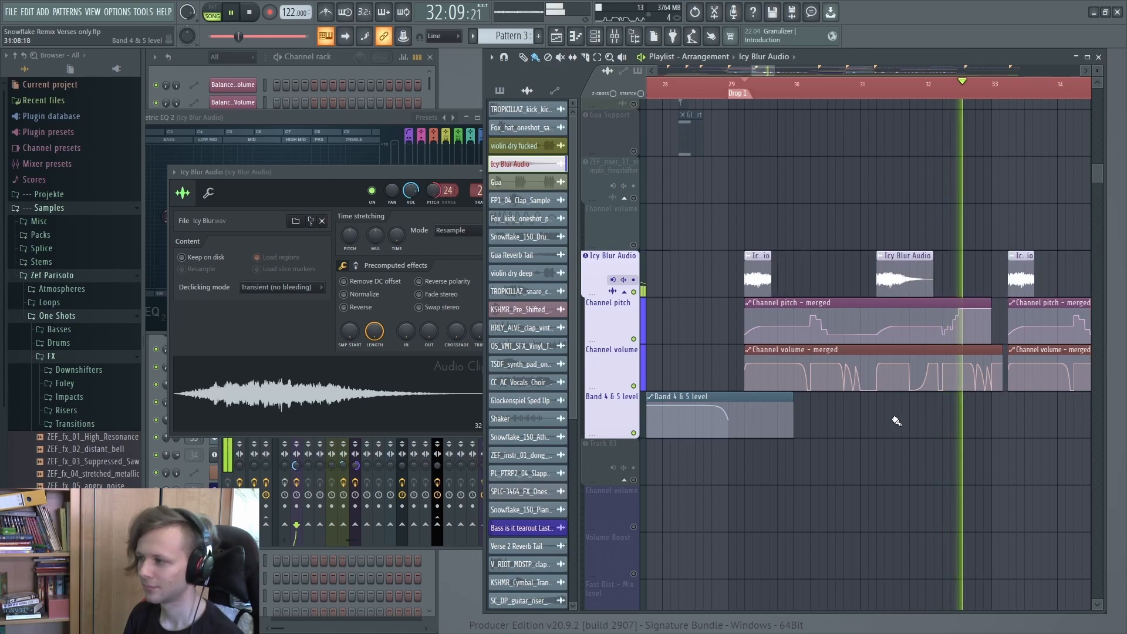
key(space)
scroll(947, 263, down, 3)
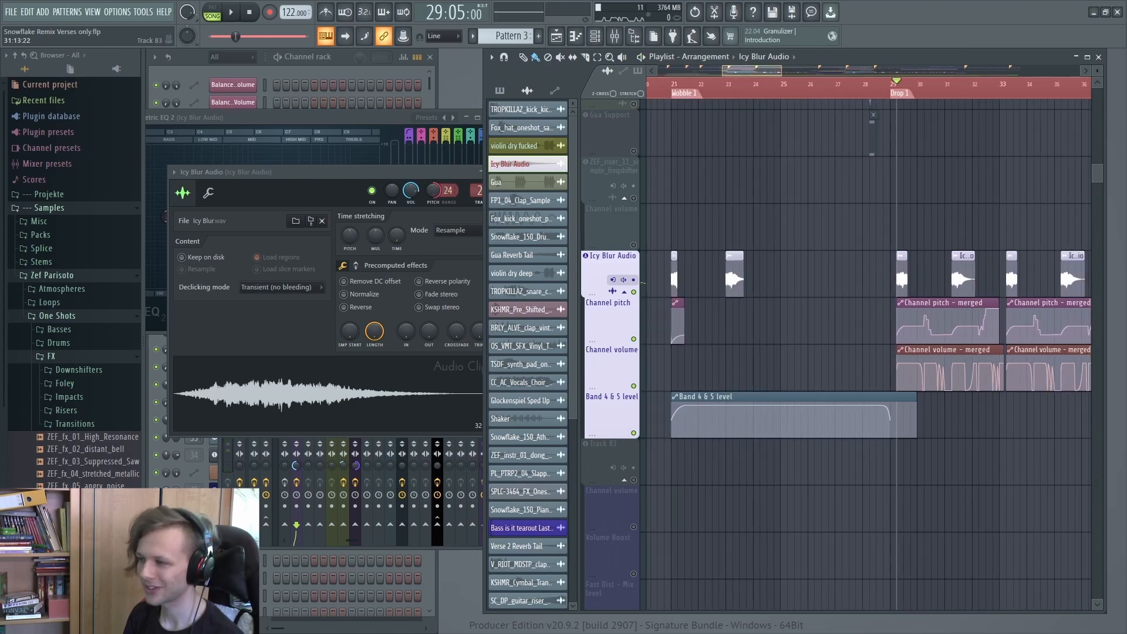
Play Icy Blur Audio from bar 21 while examining its parametric EQ bands against the Band 4 & 5 level automation, and close the EQ.
scroll(910, 395, right, 1)
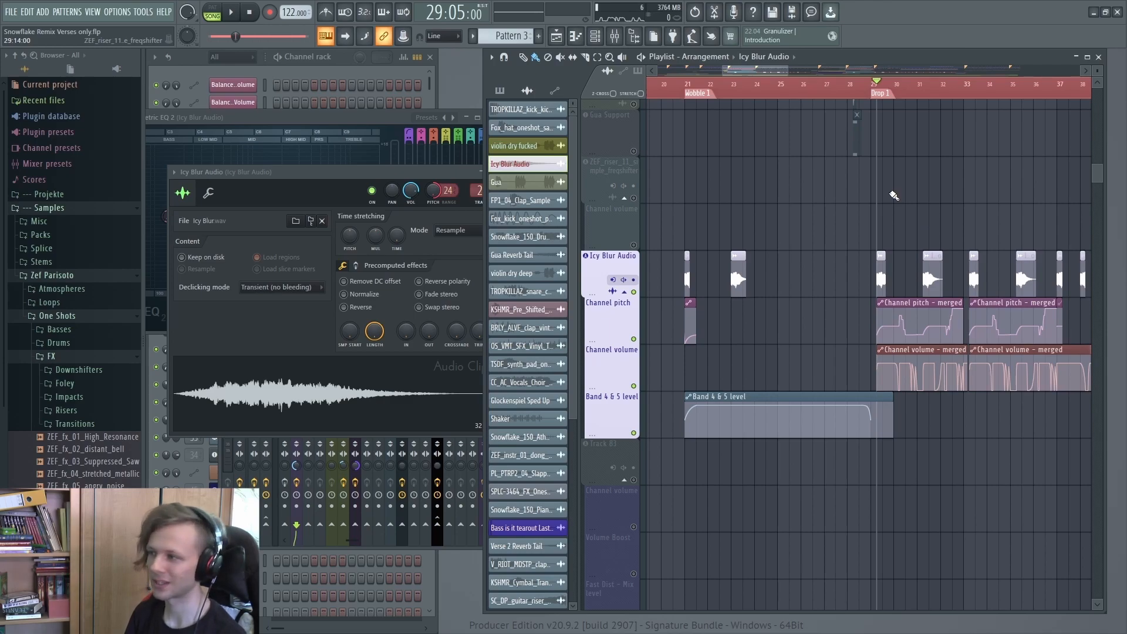
scroll(918, 209, up, 4)
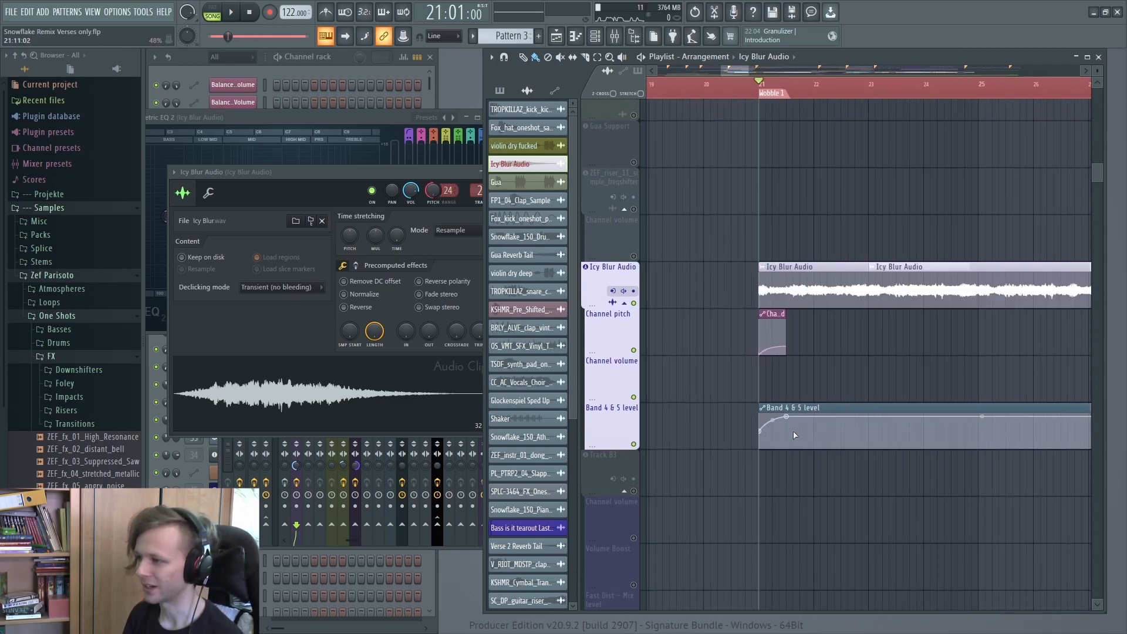
click(395, 160)
key(space)
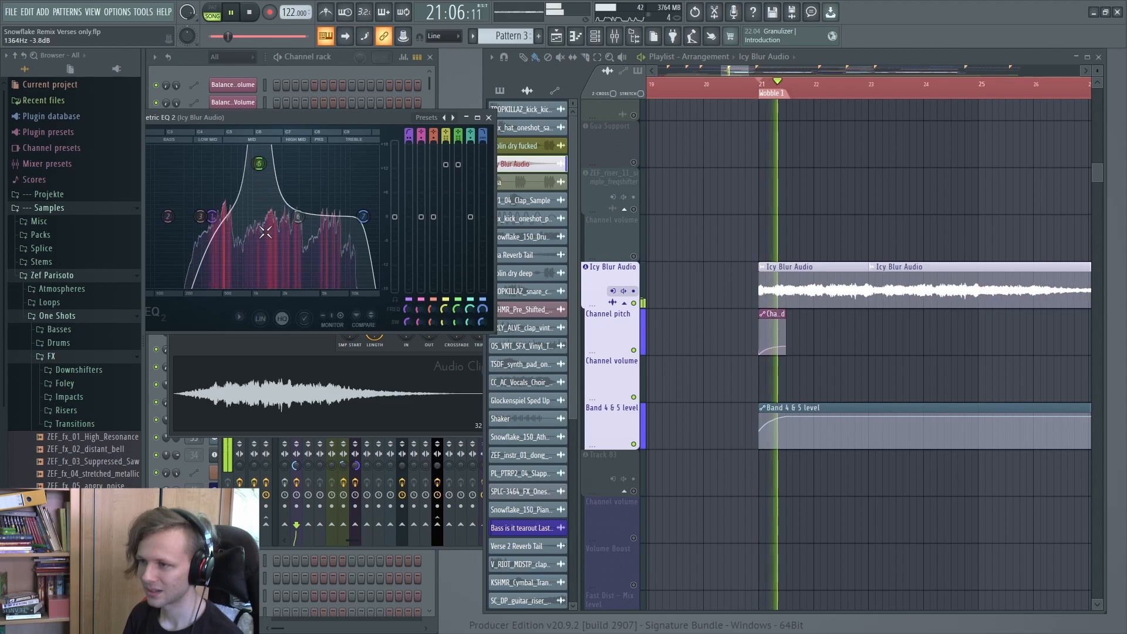
key(space)
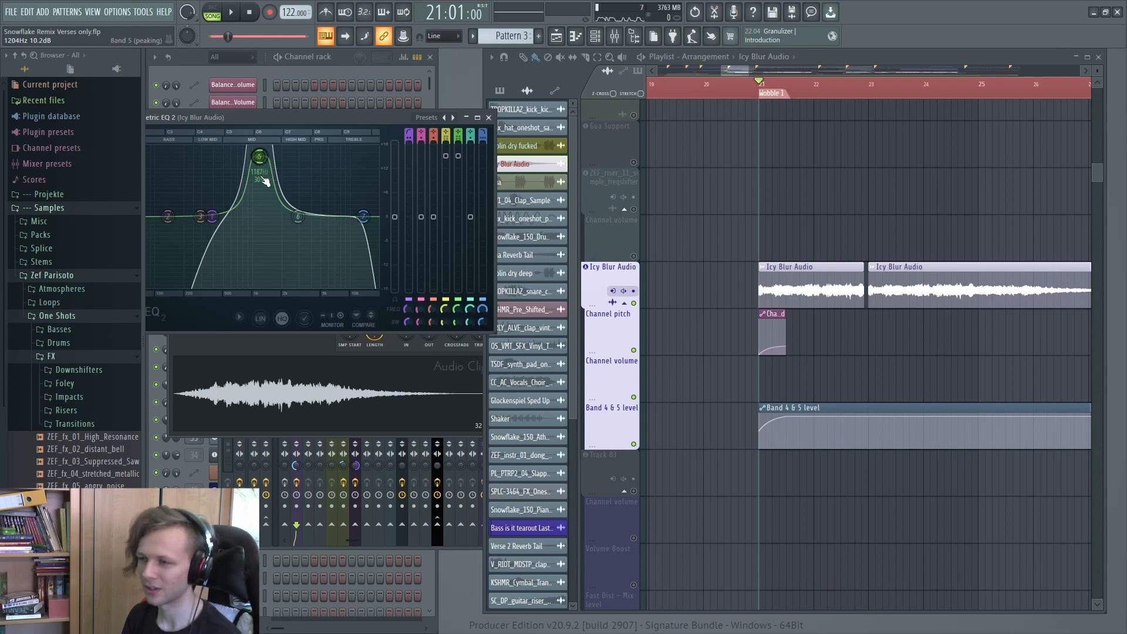
drag(259, 158, 258, 157)
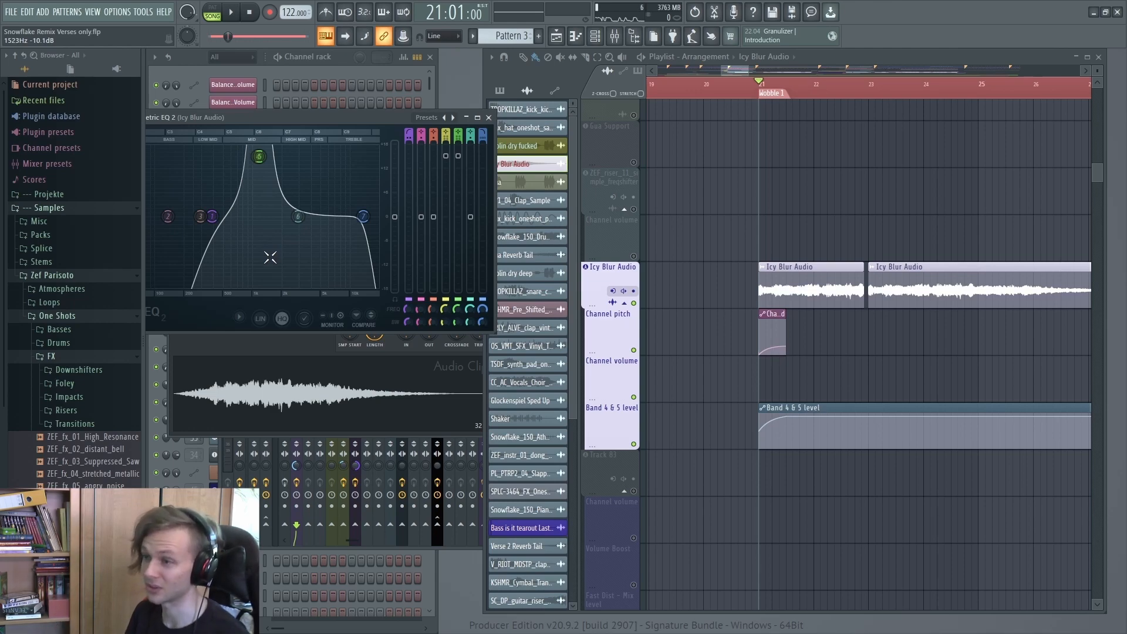
click(488, 118)
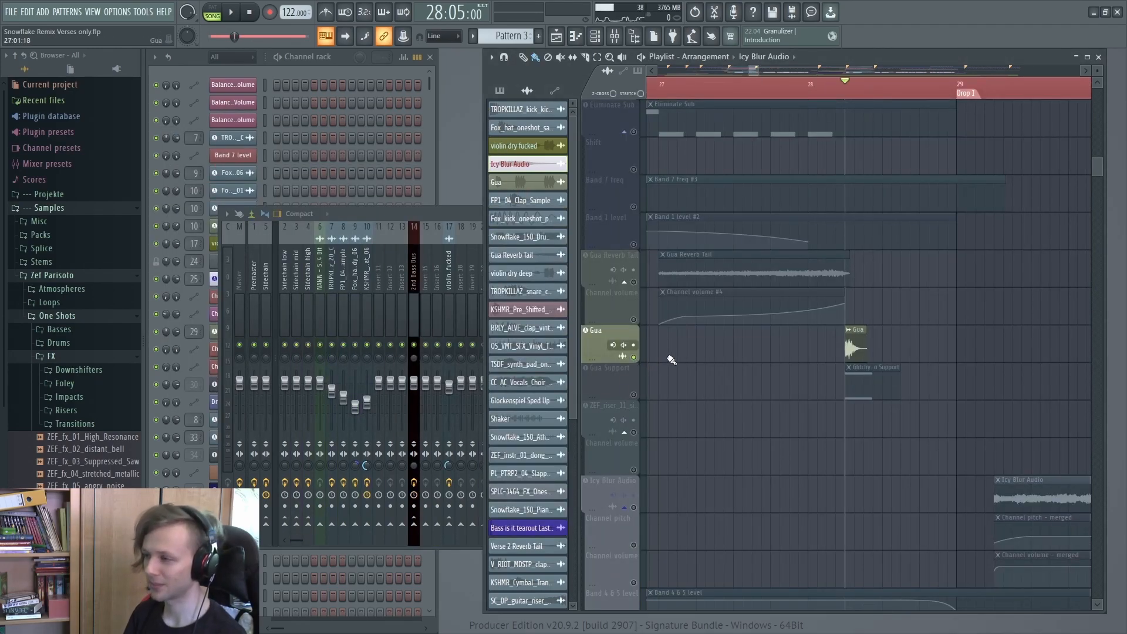
Inspect the Gua clip's sampler settings and mixer effects, and play the clip from just before bar 28.
click(733, 92)
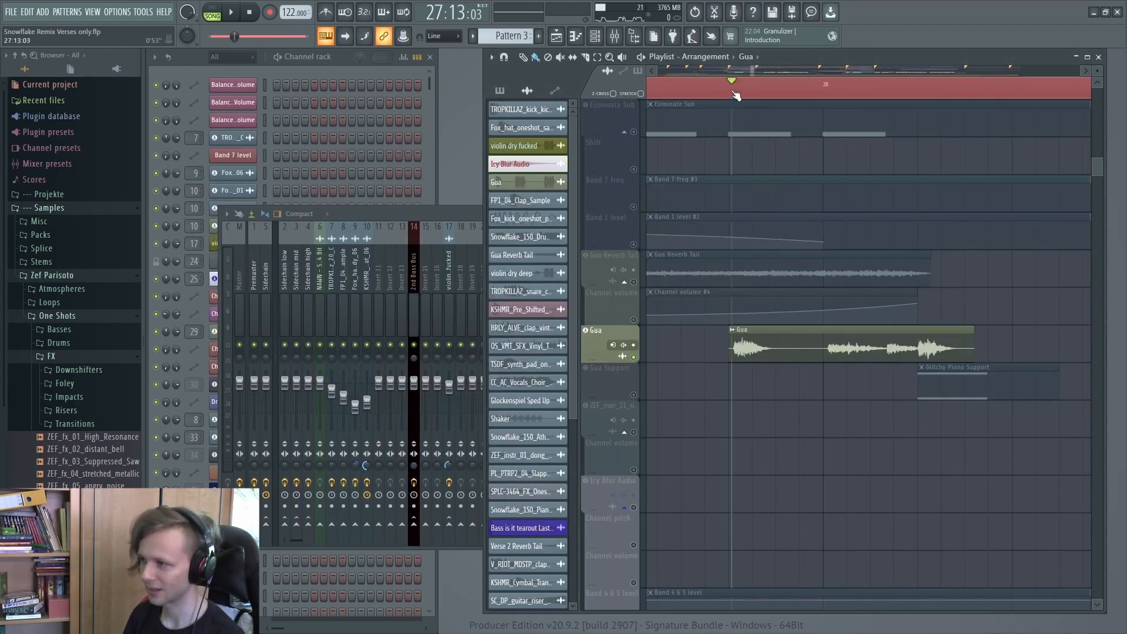
double_click(779, 336)
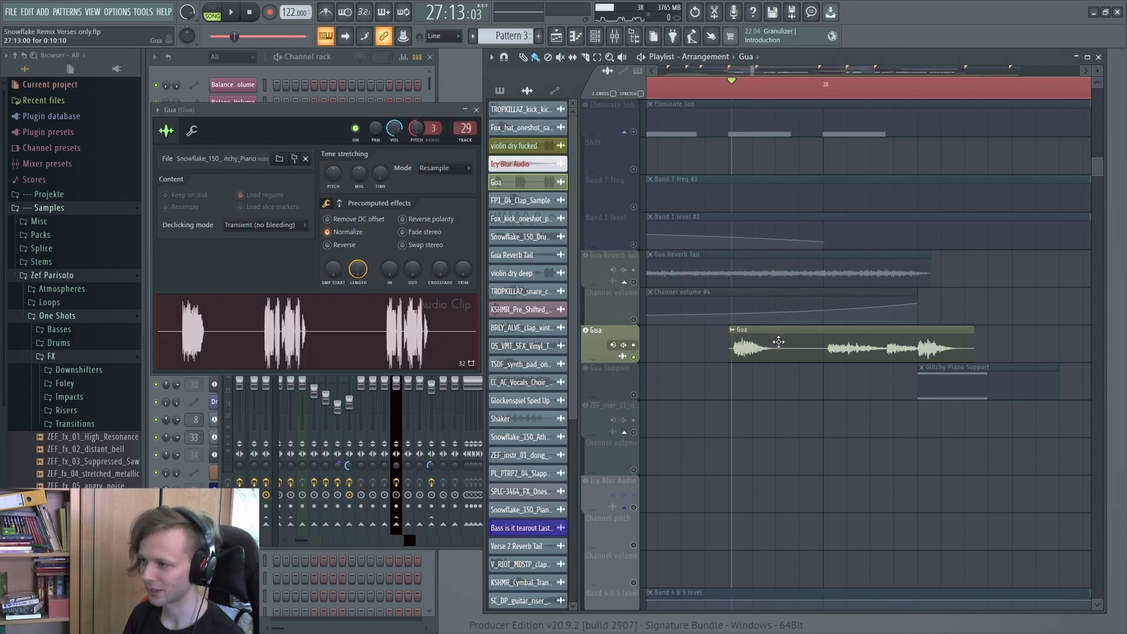
double_click(465, 129)
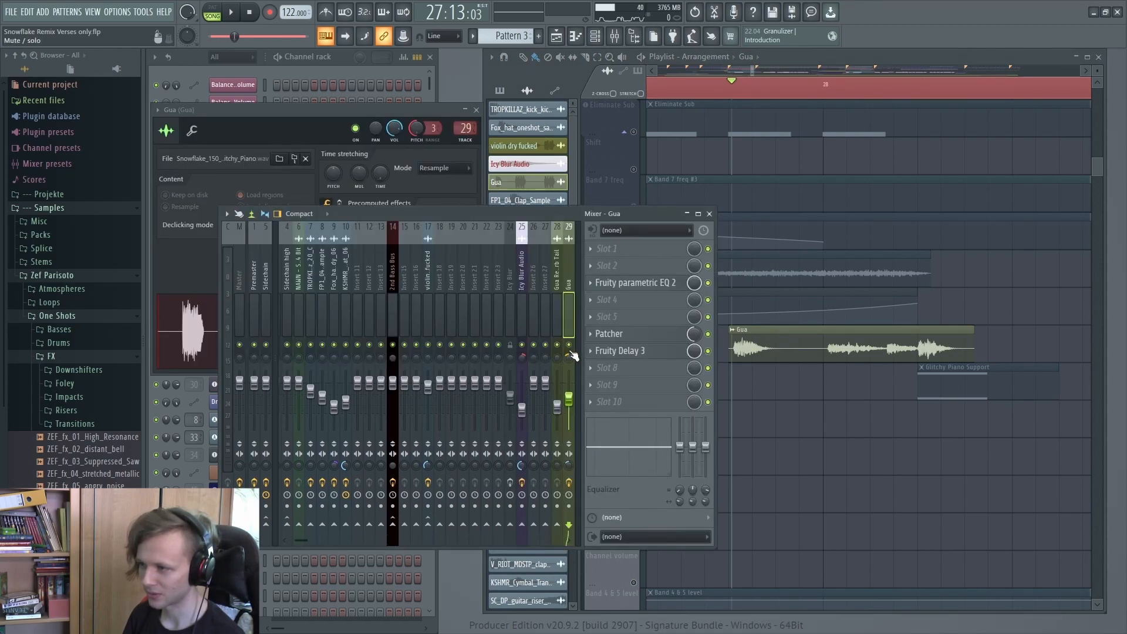
click(830, 352)
key(space)
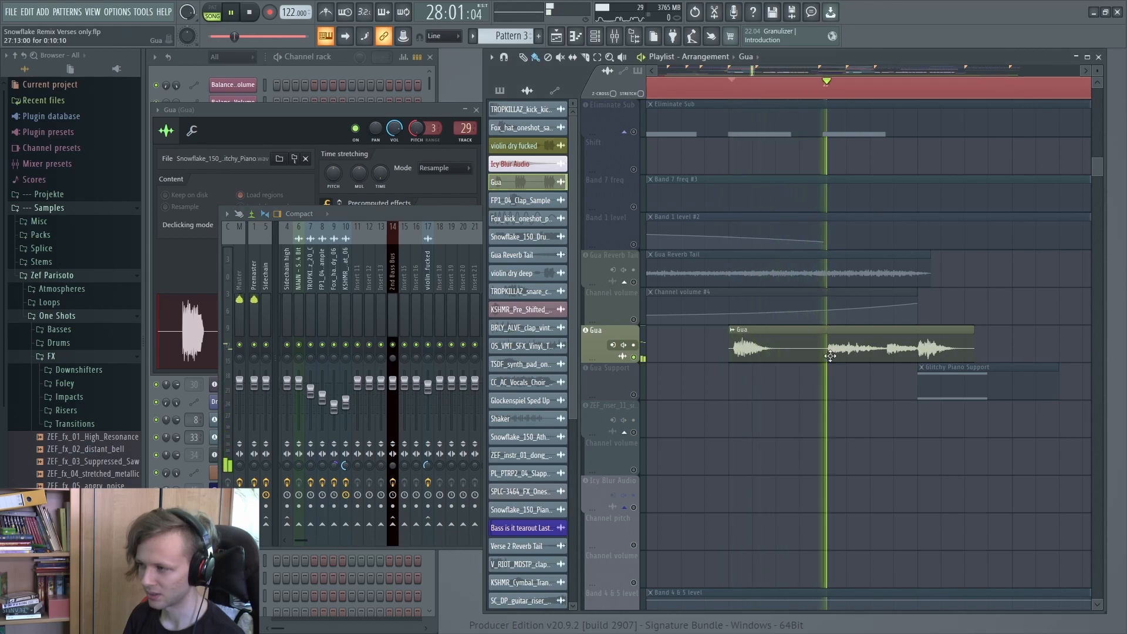
key(space)
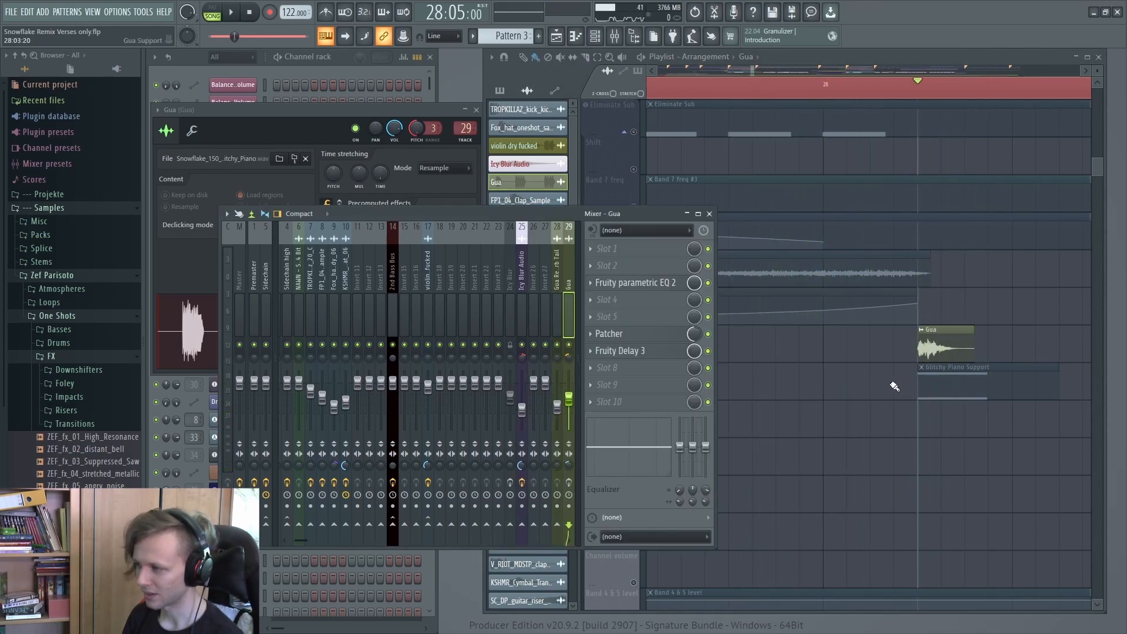
Unmute the Gua Support track, play it together with Gua, and compare the two mixer tracks' effects and stereo separation.
right_click(893, 385)
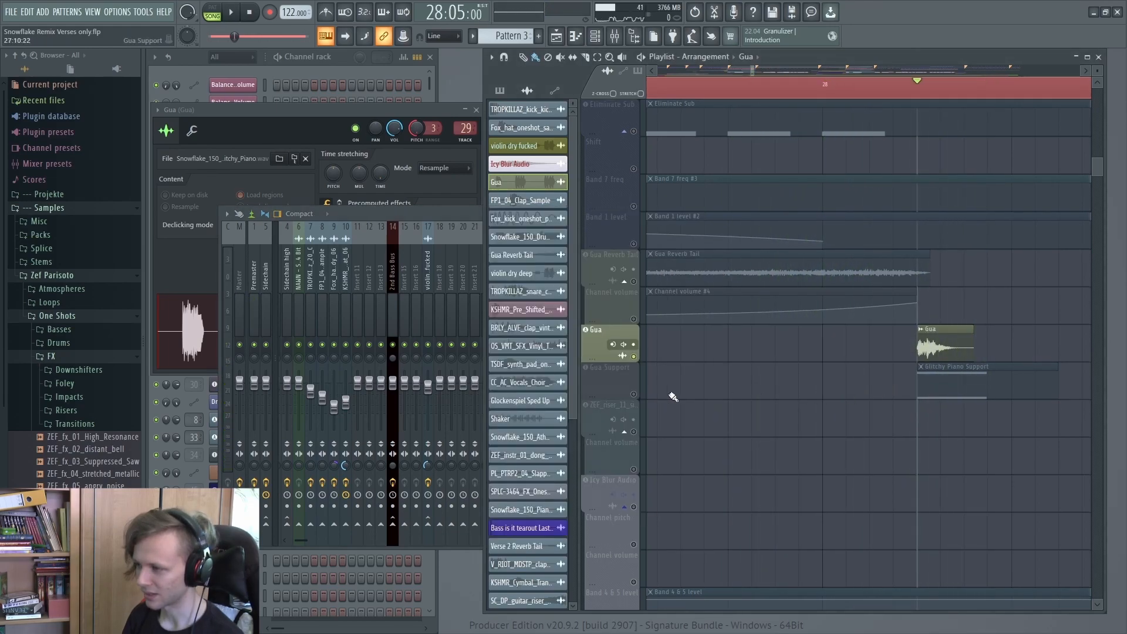
click(633, 394)
click(470, 224)
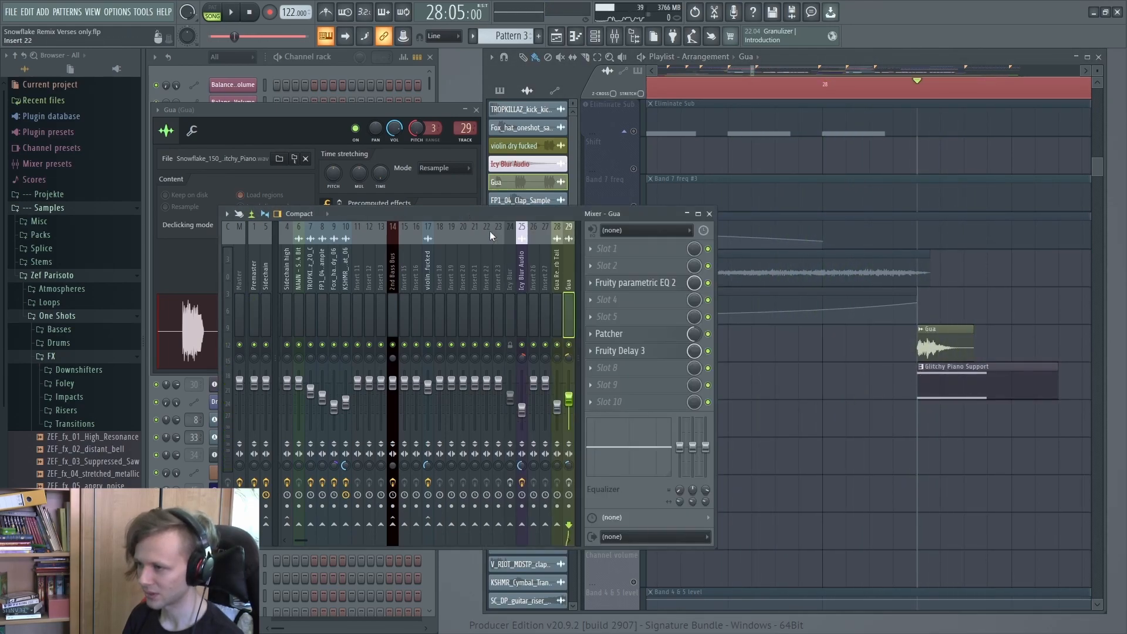
scroll(546, 310, right, 3)
click(497, 308)
key(space)
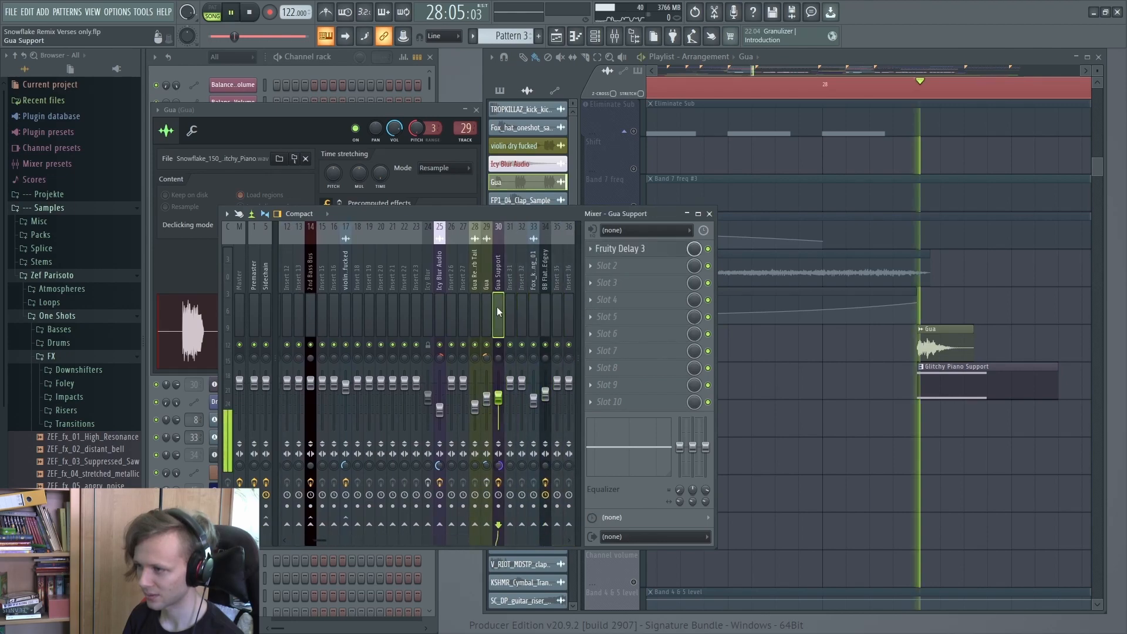
key(space)
click(487, 320)
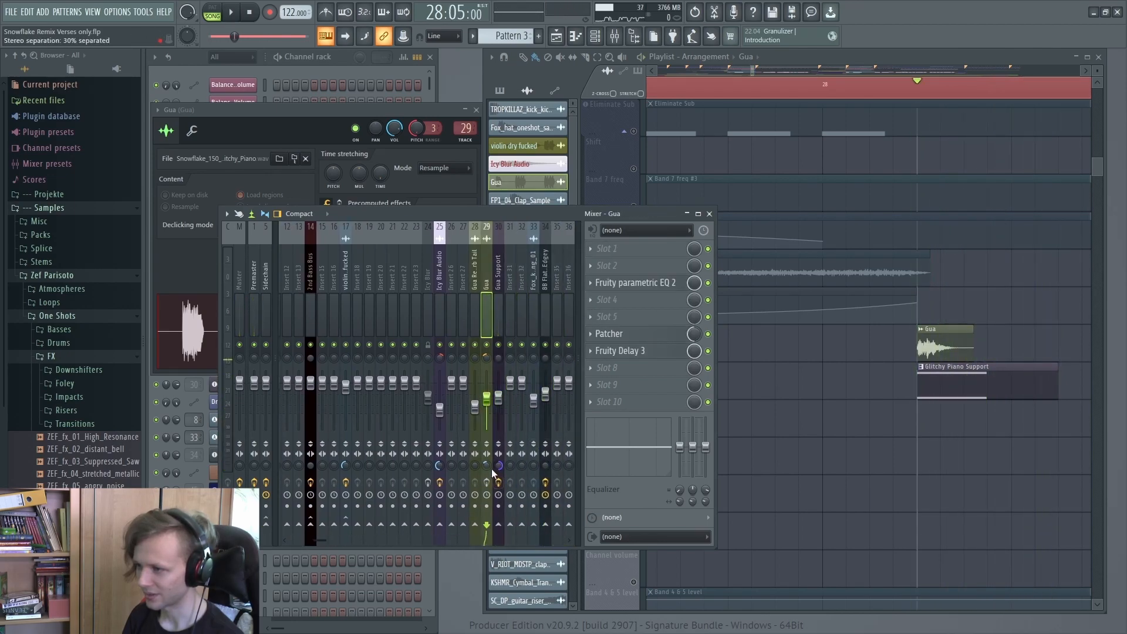
Check the Fruity parametric EQ 2 curve on the Gua mixer track while playing the Gua clip.
click(642, 283)
key(space)
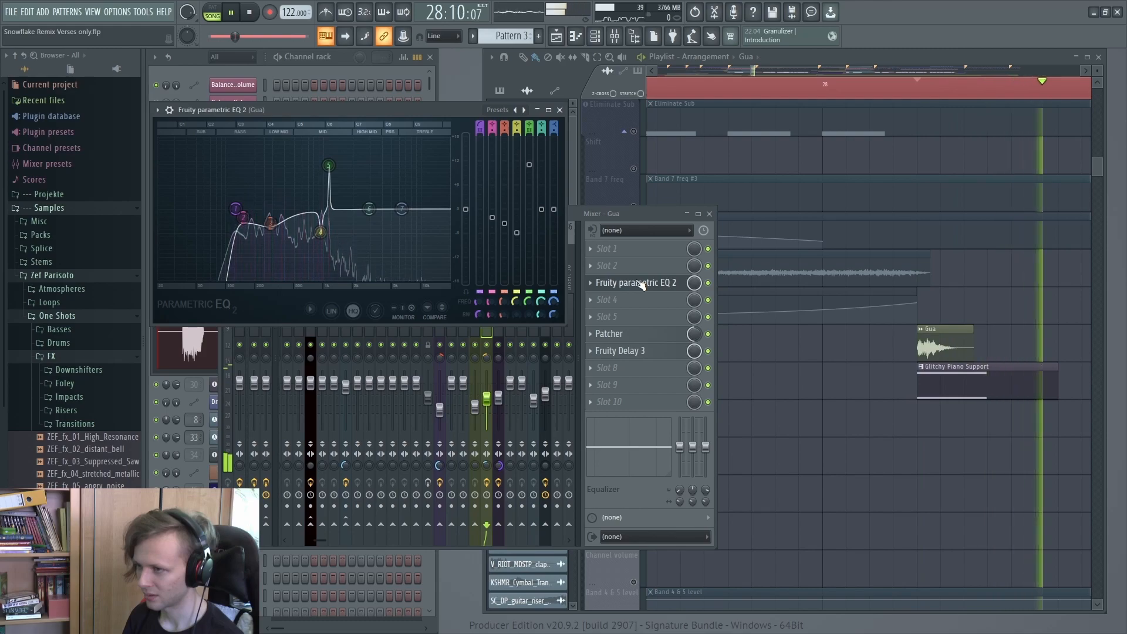
key(space)
click(642, 283)
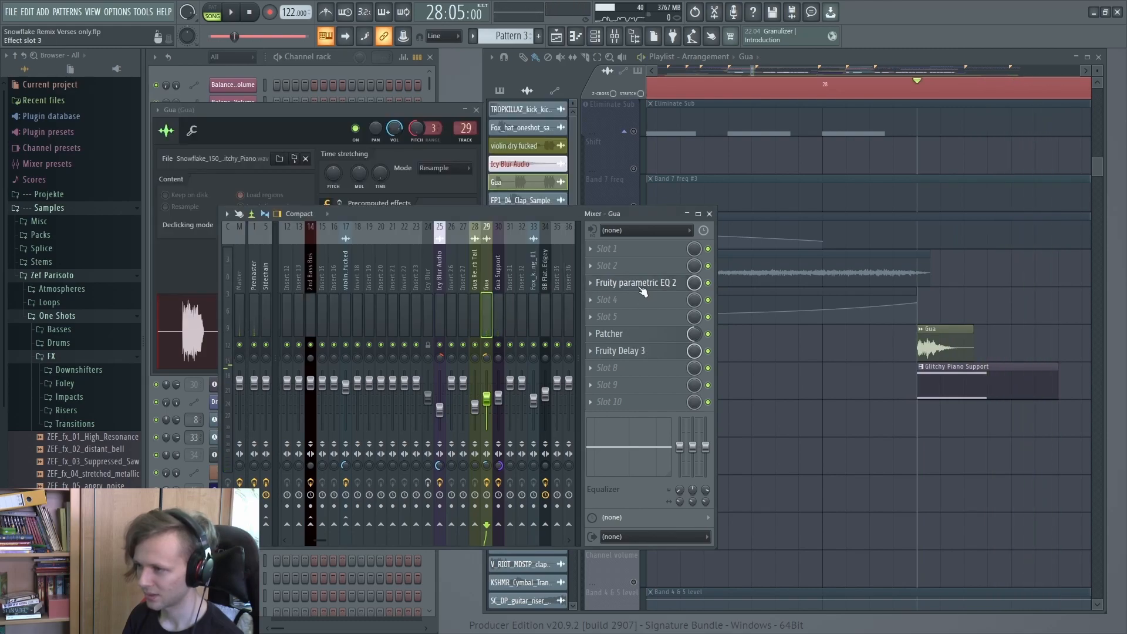
Audition the Gua clip repeatedly while raising the Magic Change knob in the Gua track's Patcher.
click(638, 334)
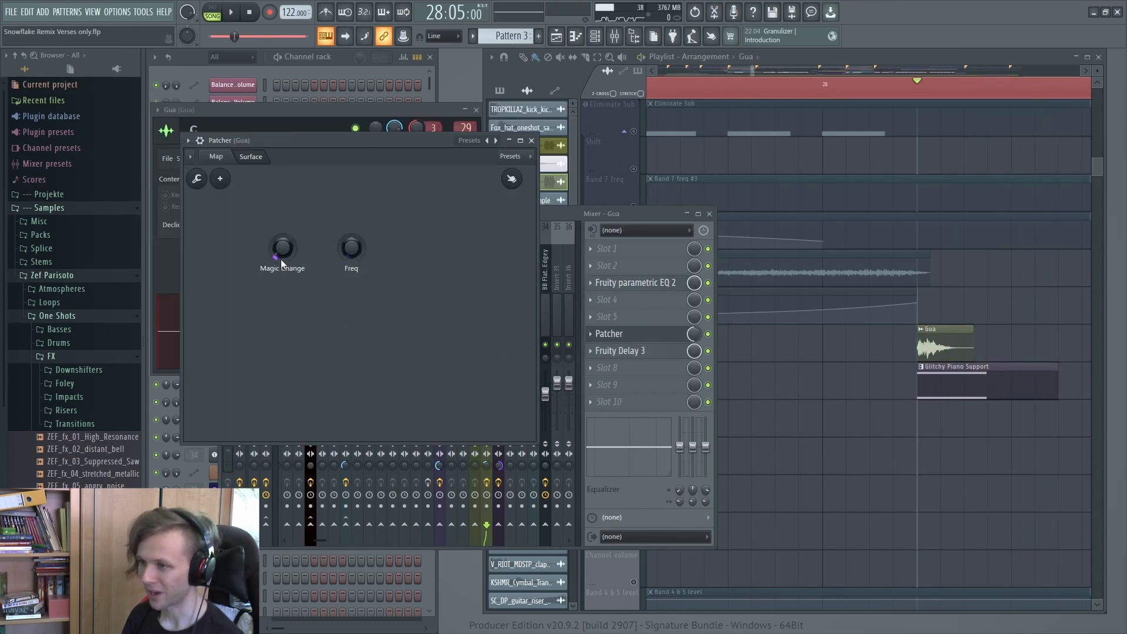
key(space)
drag(281, 261, 281, 232)
key(space)
key(space)
key(space)
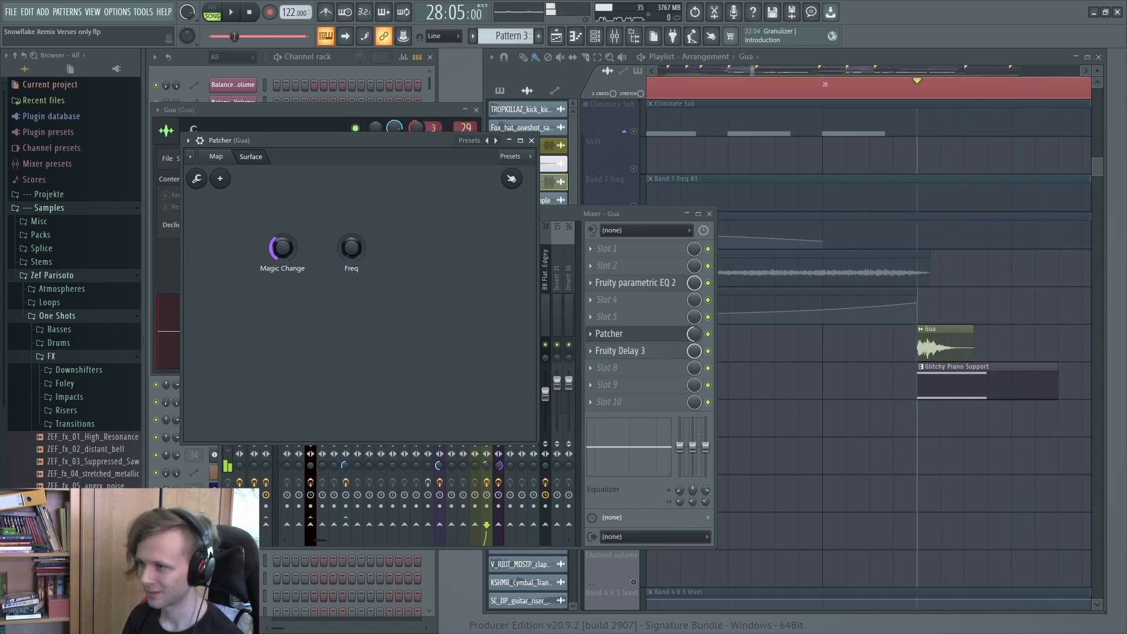
key(space)
key(space)
key(space)
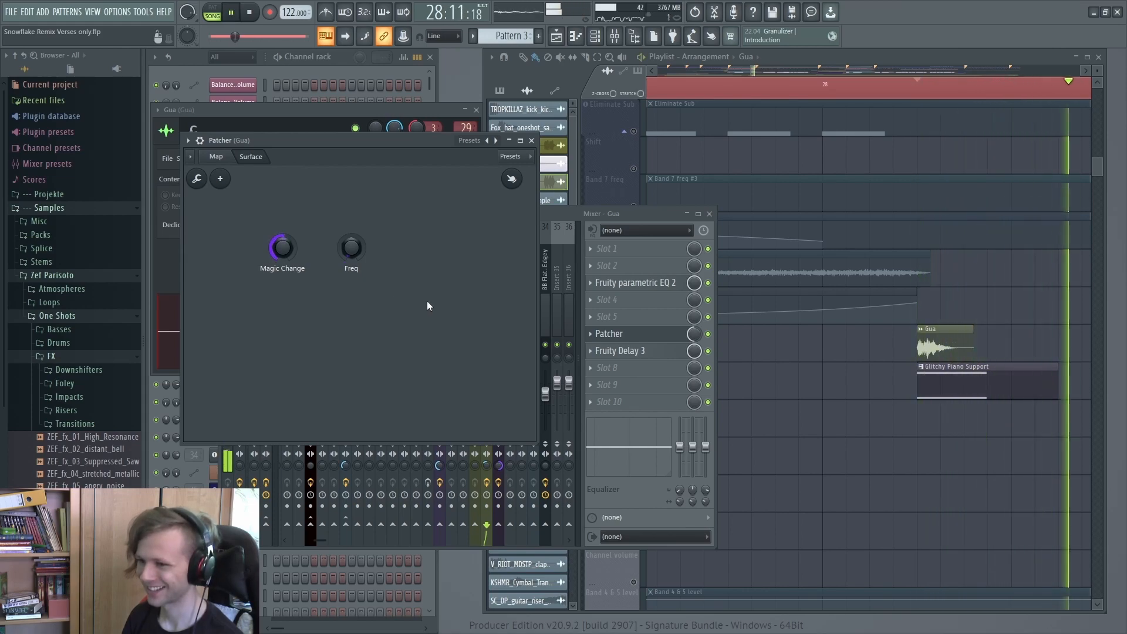
key(space)
Undo the Magic Change knob adjustment in the Gua track's Patcher.
key(ctrl+z)
key(ctrl+z)
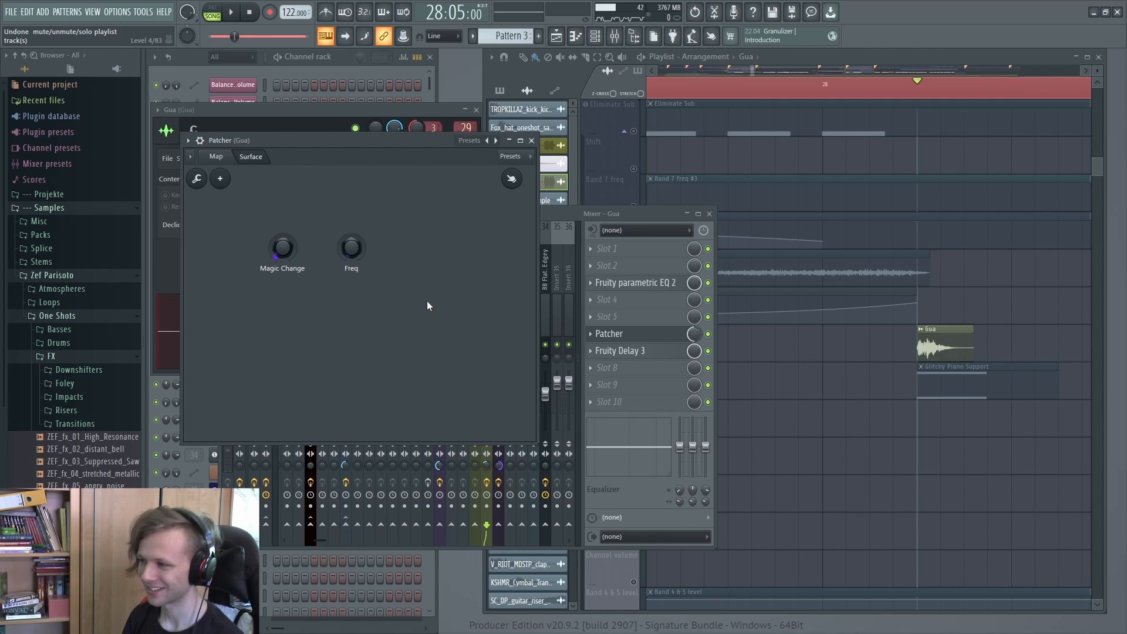
key(ctrl+z)
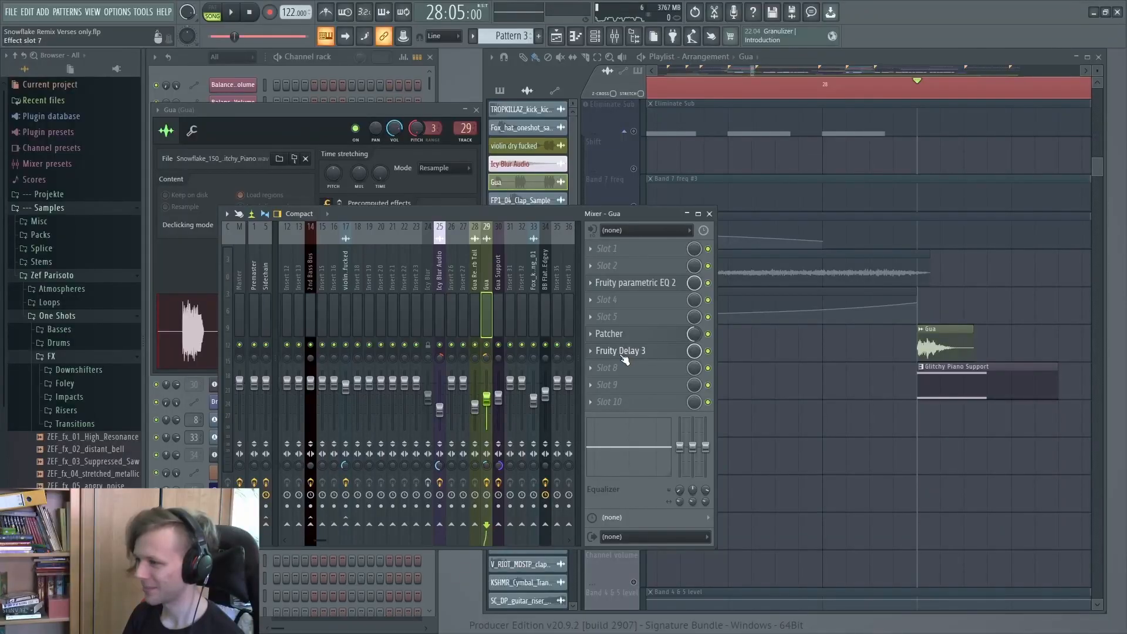
View the Fruity Delay 3 settings on the Gua track and return to the playlist arrangement.
click(623, 352)
click(632, 352)
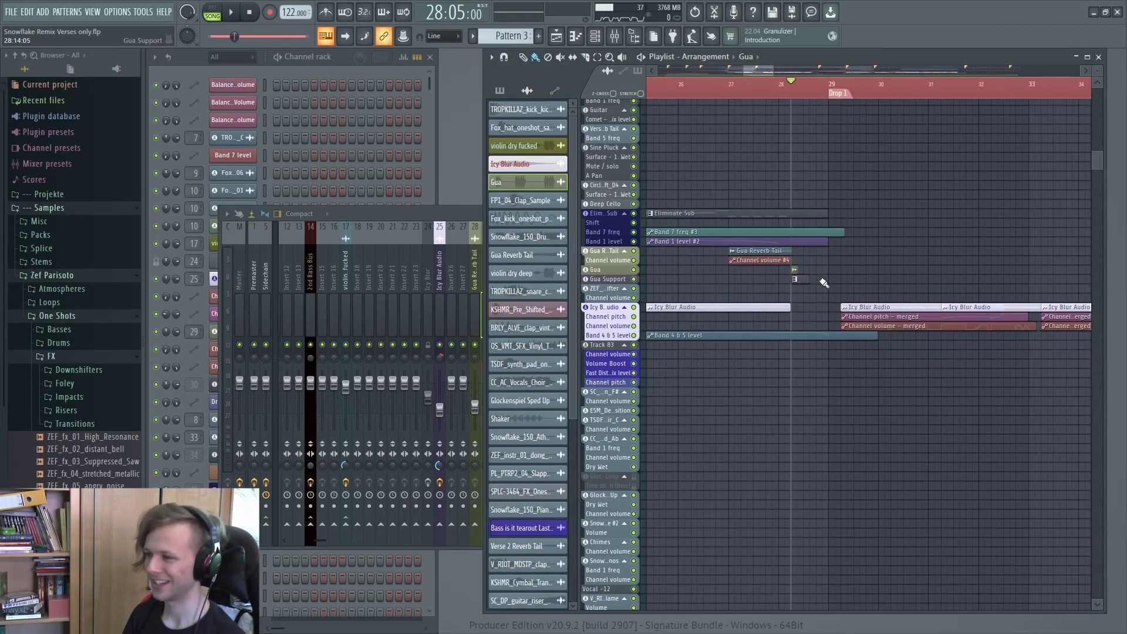
scroll(825, 394, up, 2)
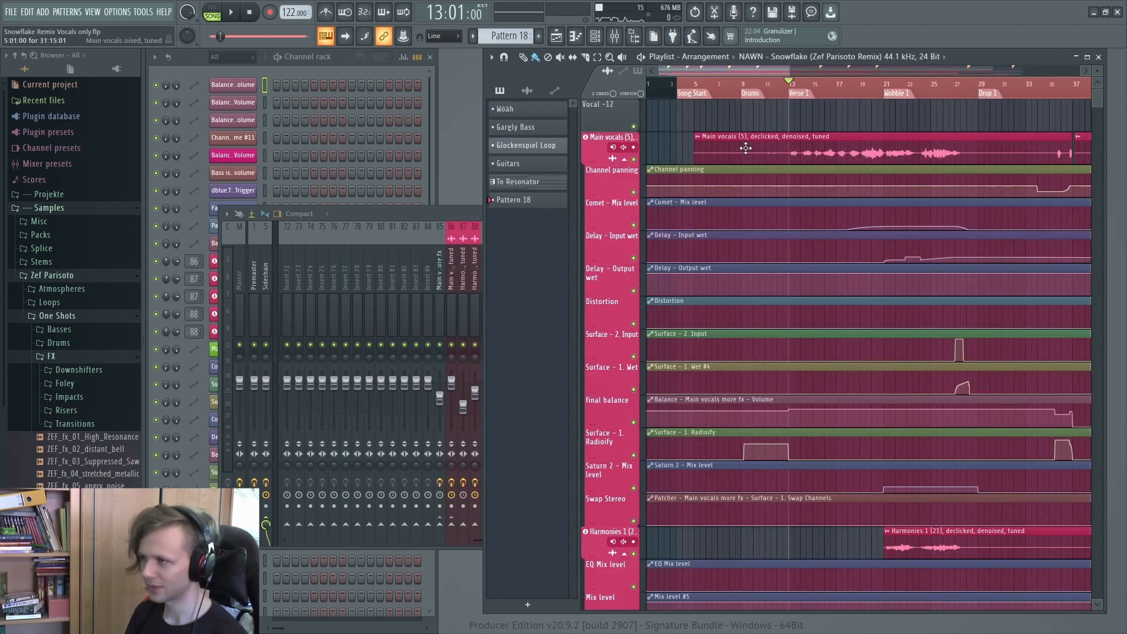
Play the processed vocals from Verse 1 and bring up the main vocals track's effect chain in the mixer.
key(space)
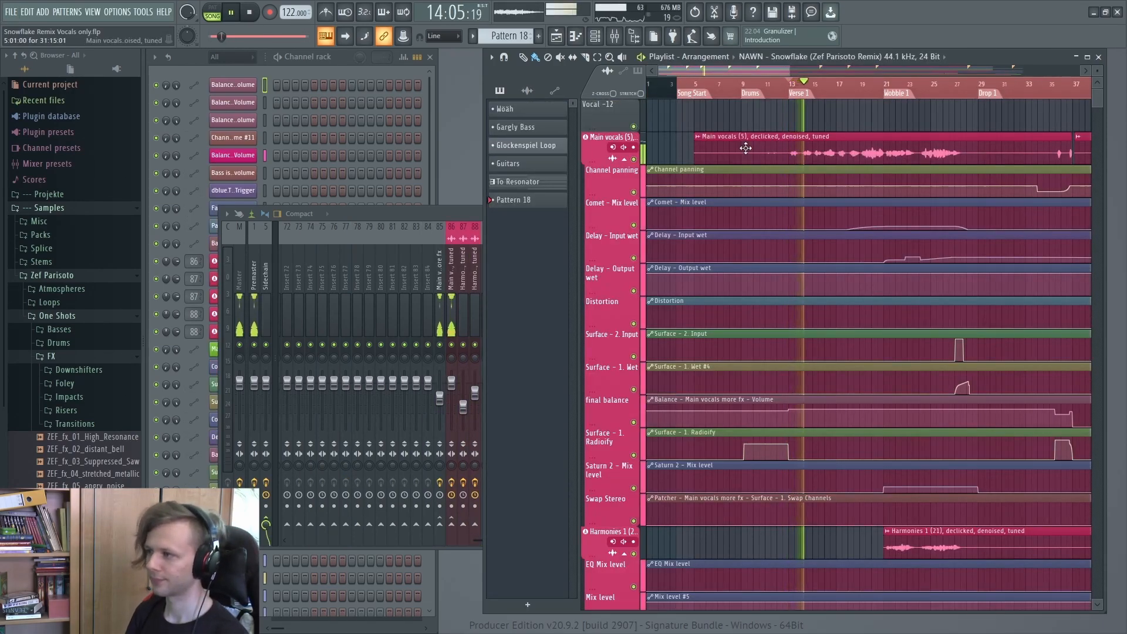
click(469, 216)
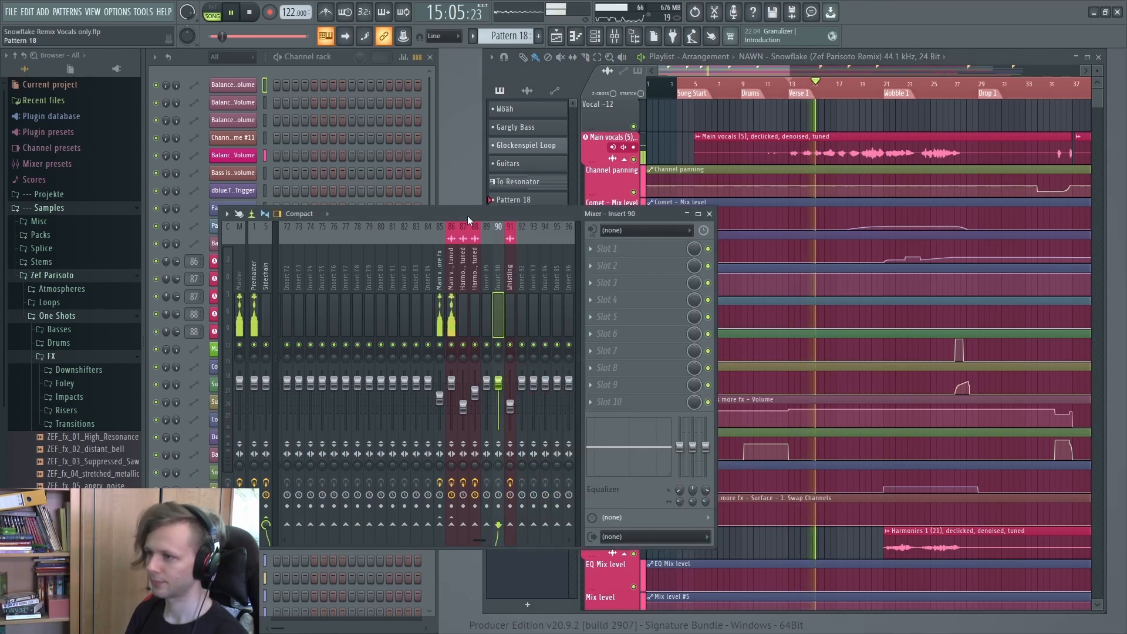
click(454, 283)
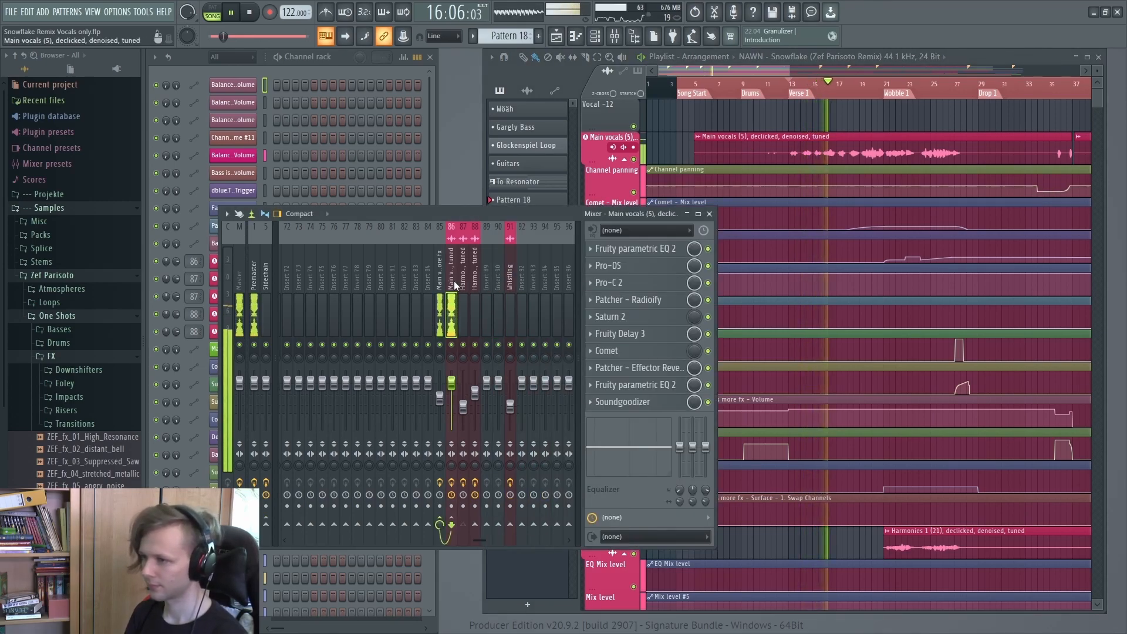
key(space)
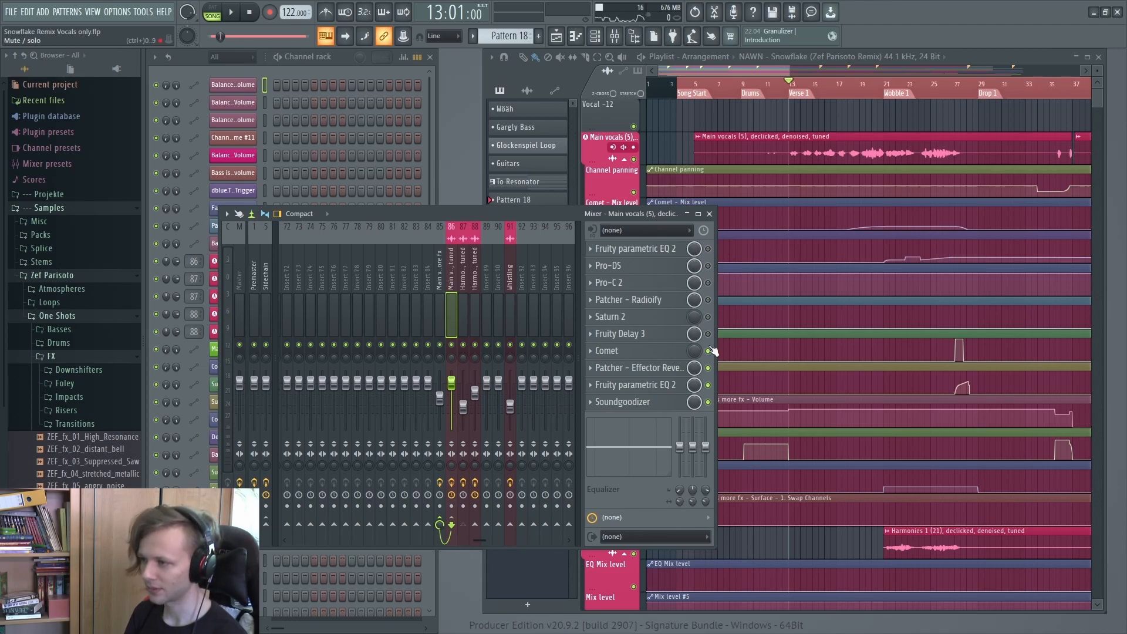
Bypass the remaining effects on the main vocals track and listen to Verse 1 without processing.
key(space)
key(space)
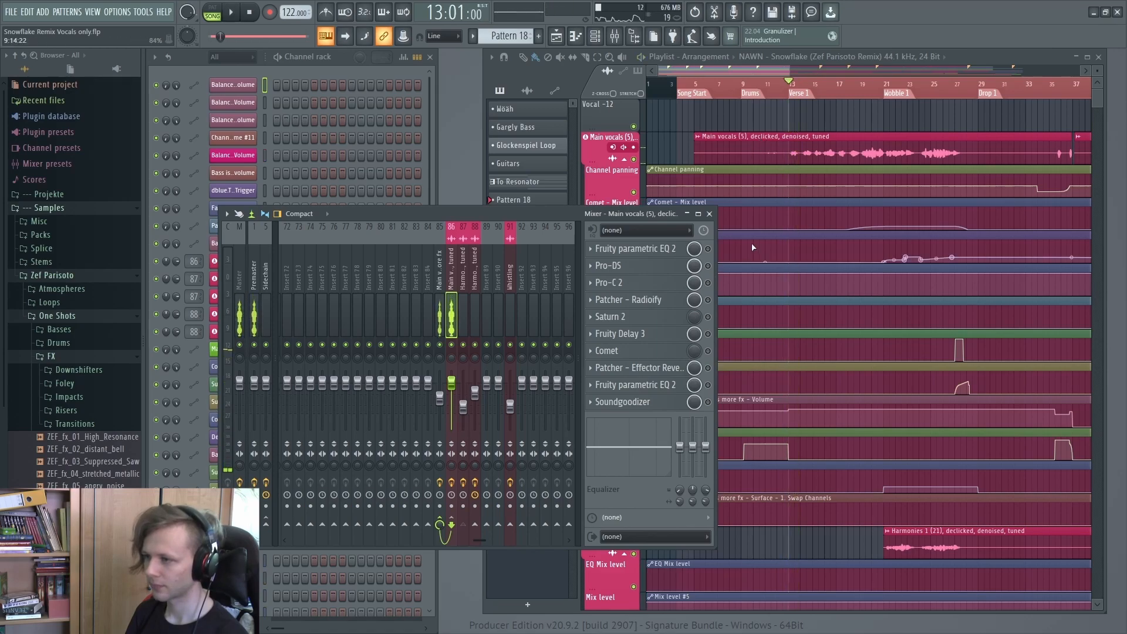
scroll(792, 149, up, 3)
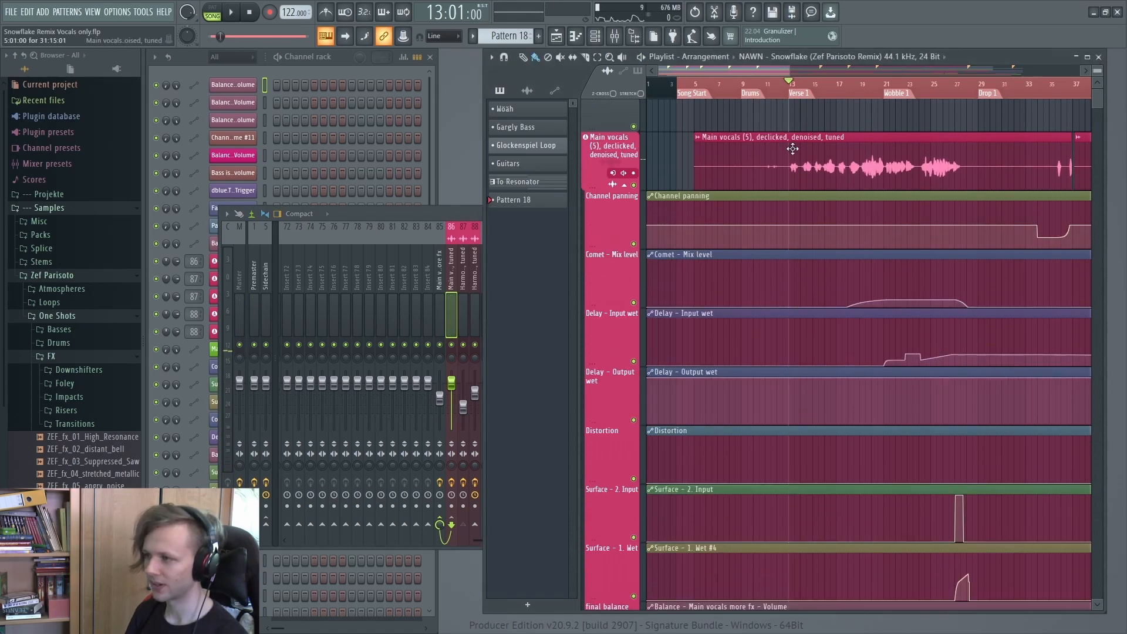
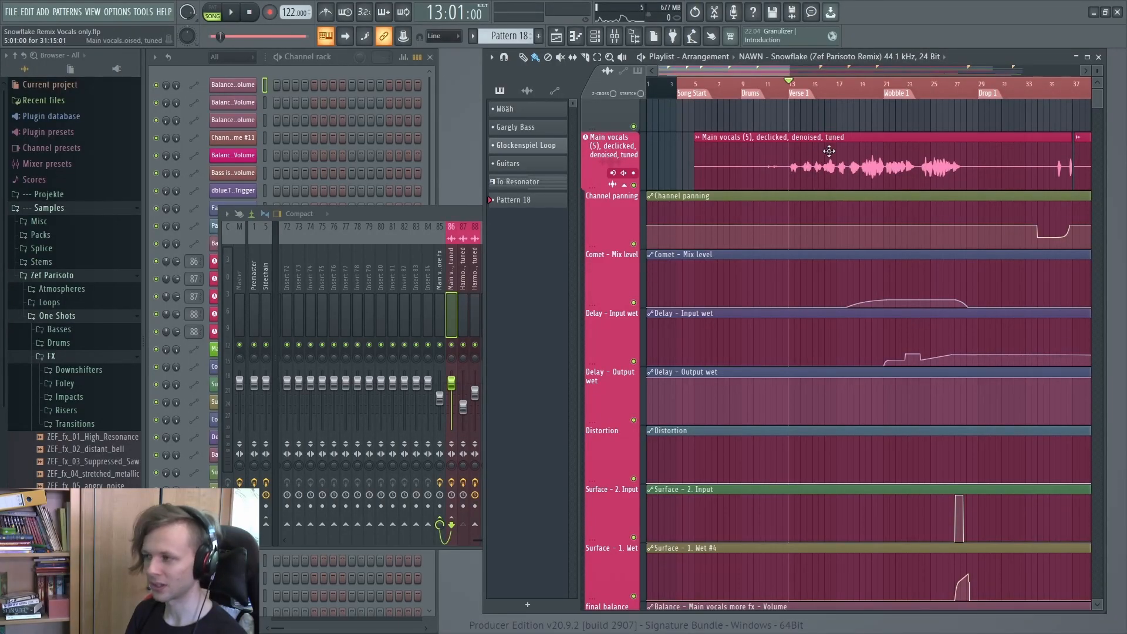
click(468, 212)
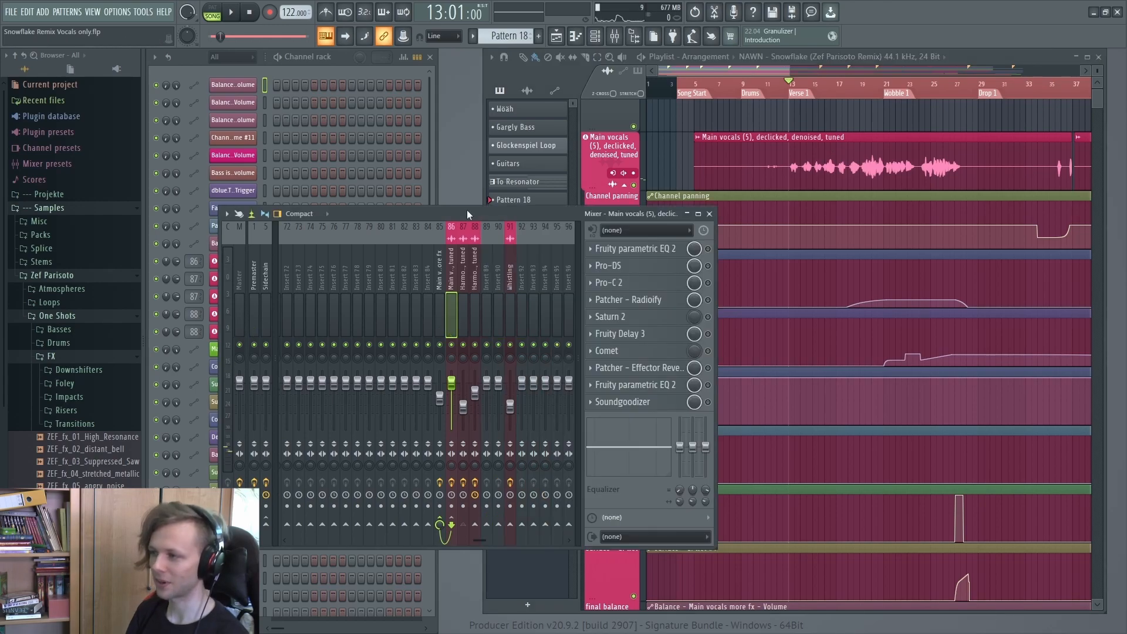
key(space)
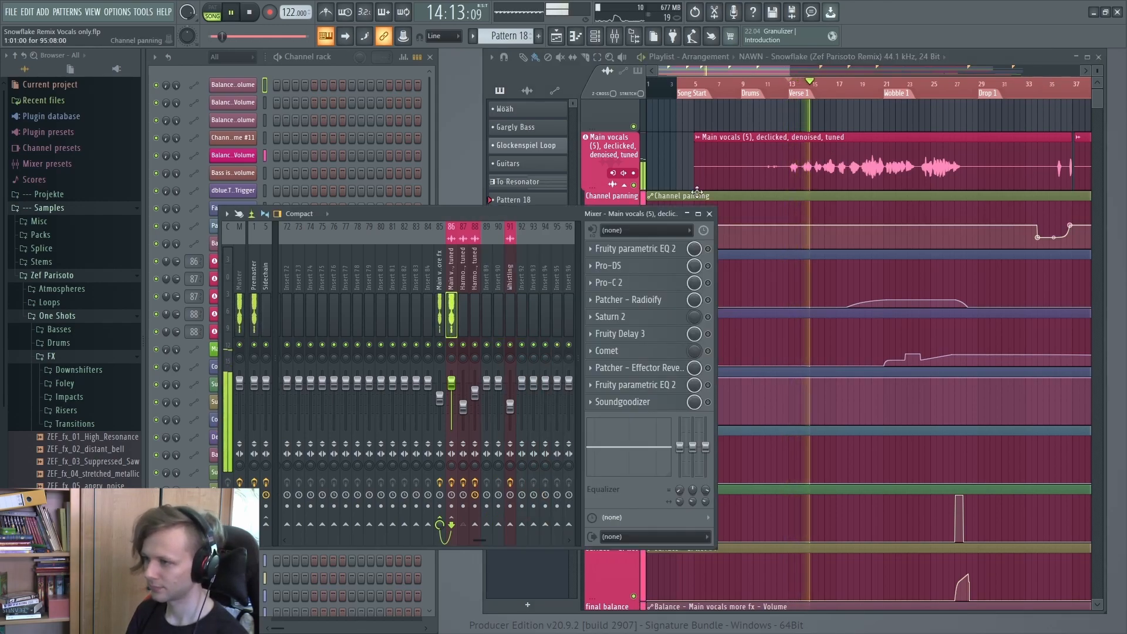
key(space)
Re-enable the first Fruity parametric EQ 2 on the main vocals and examine its curve during playback.
click(646, 250)
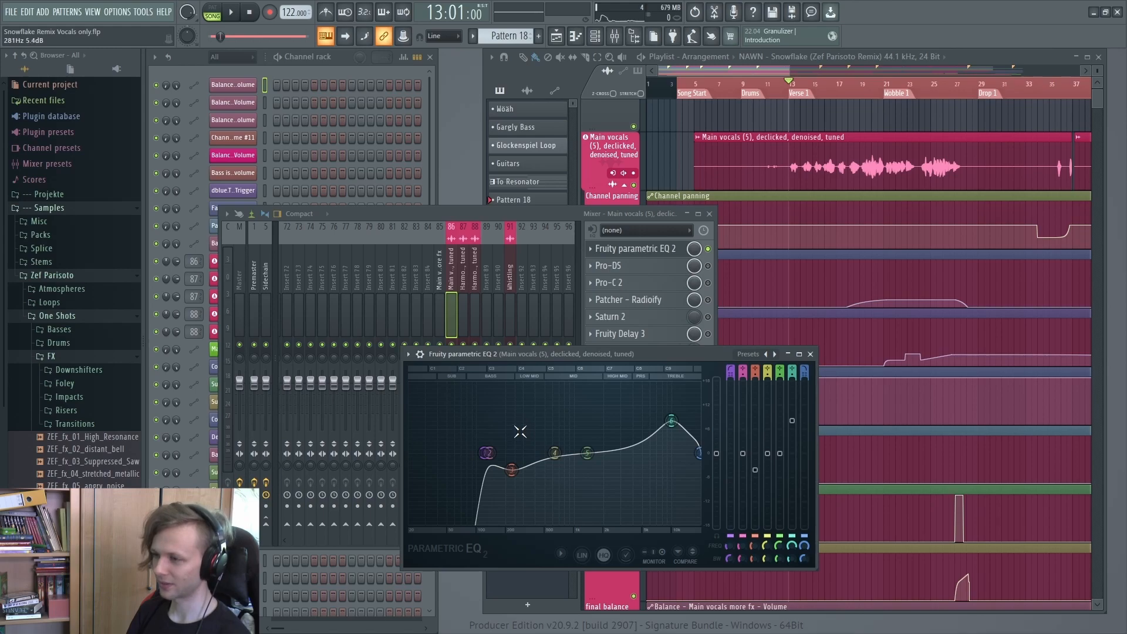
key(space)
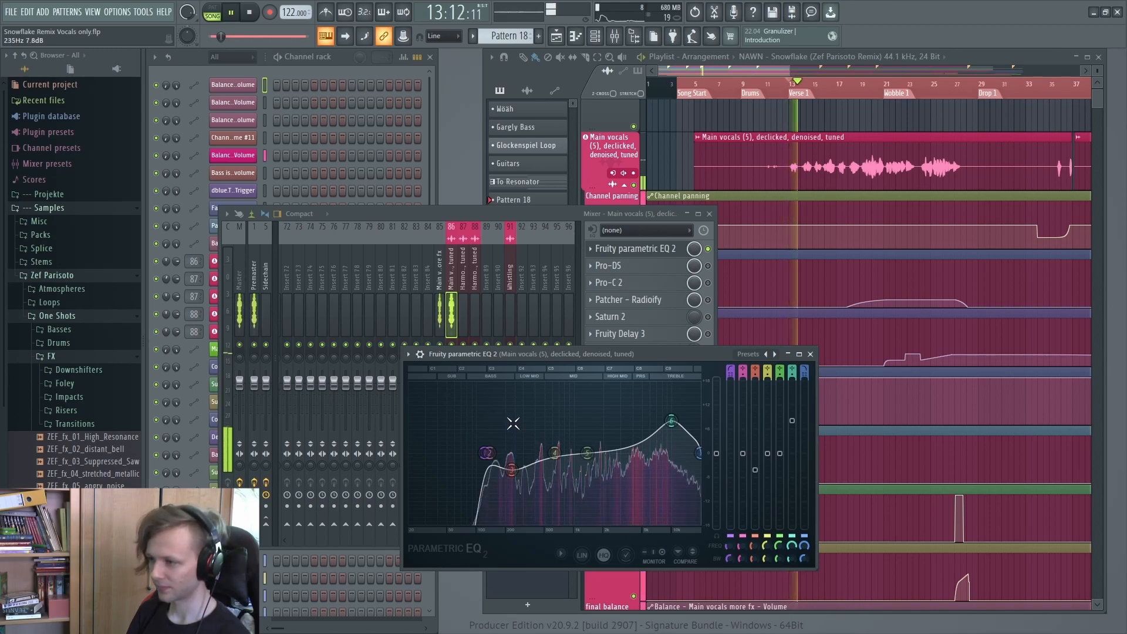
click(810, 355)
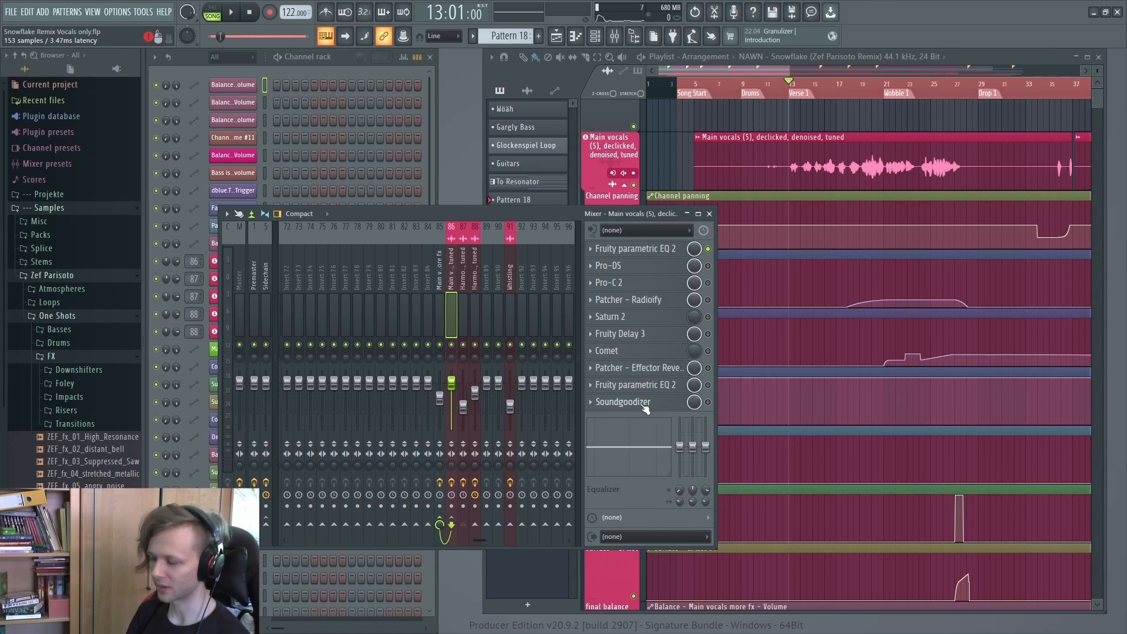
Re-enable Pro-DS on the main vocals and check its de-essing while playing Verse 1.
click(615, 266)
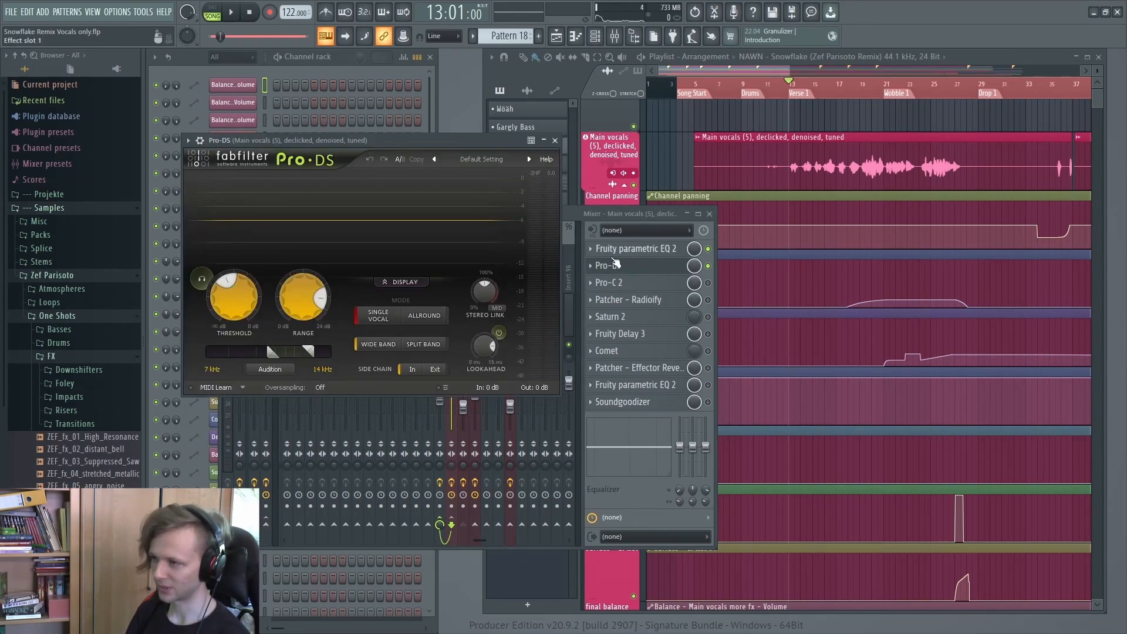
key(space)
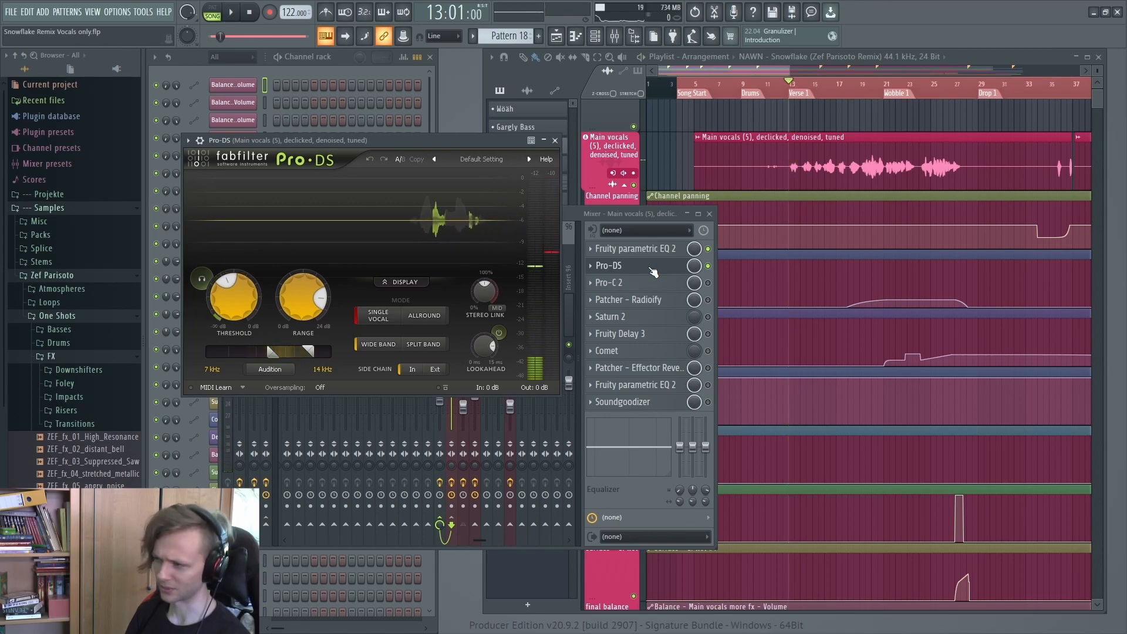
click(651, 268)
Re-enable Pro-C 2 on the main vocals and watch its compression while playing Verse 1.
click(638, 287)
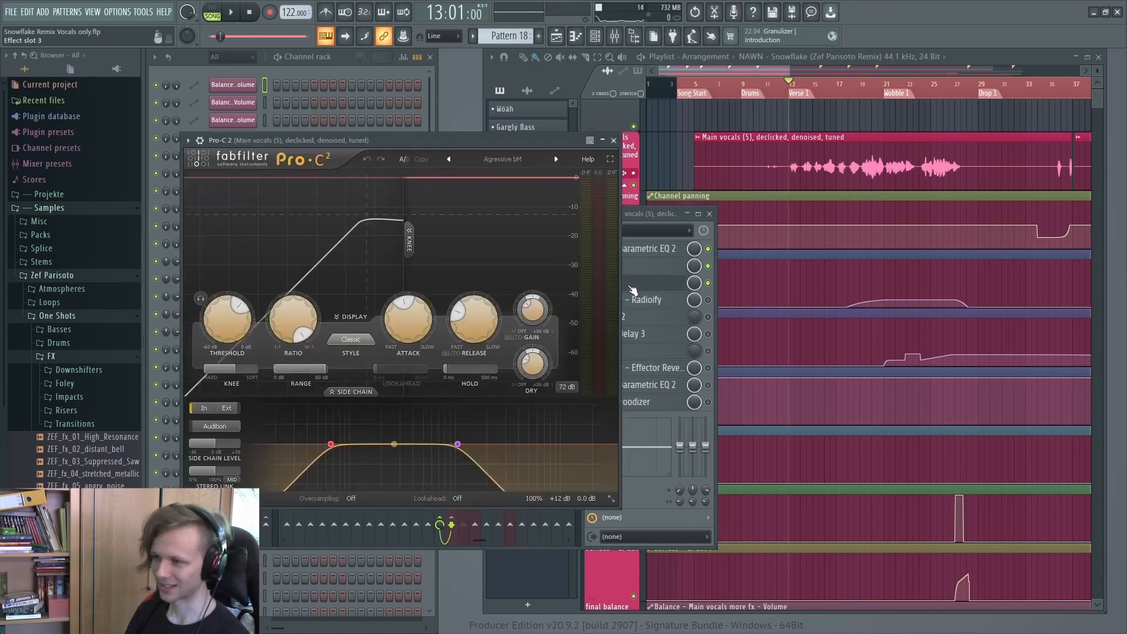
drag(525, 139, 536, 135)
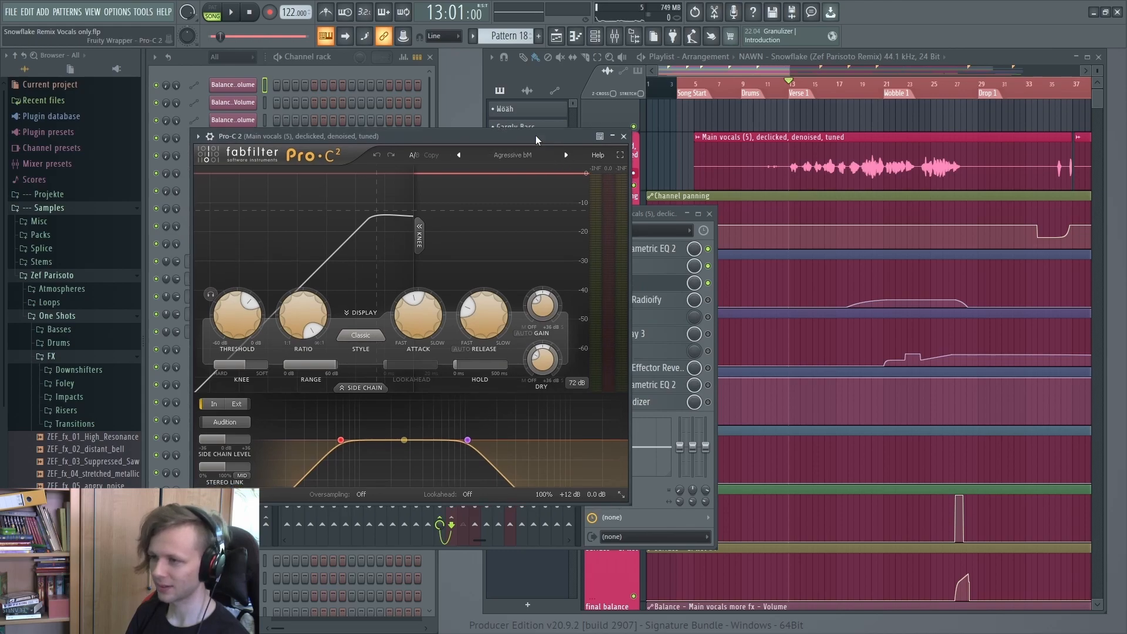
key(space)
key(space)
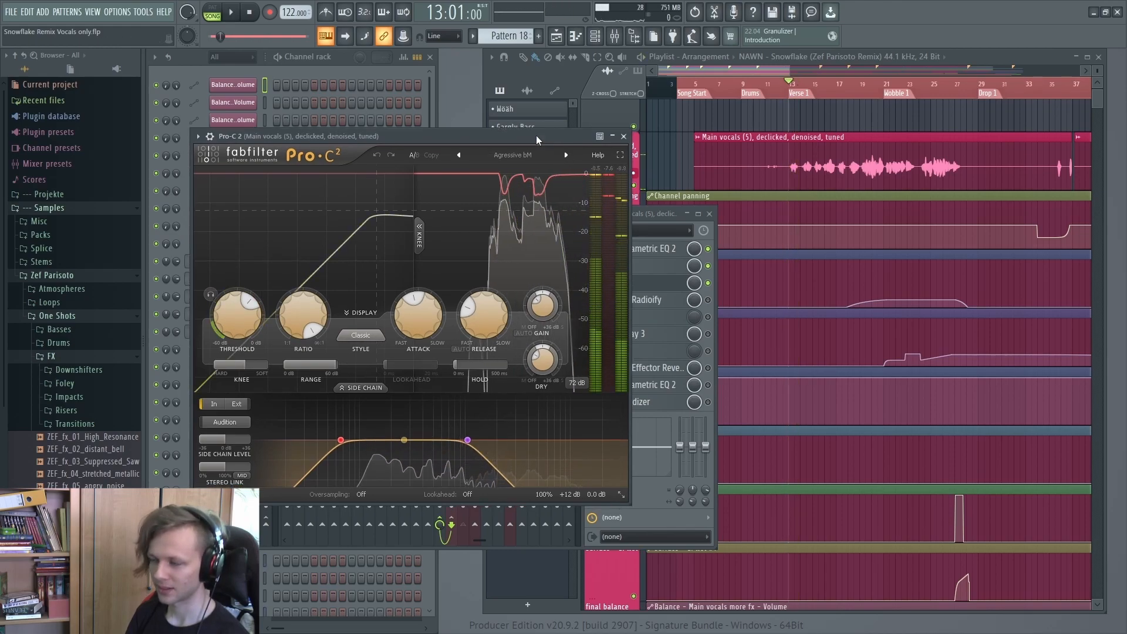
key(Escape)
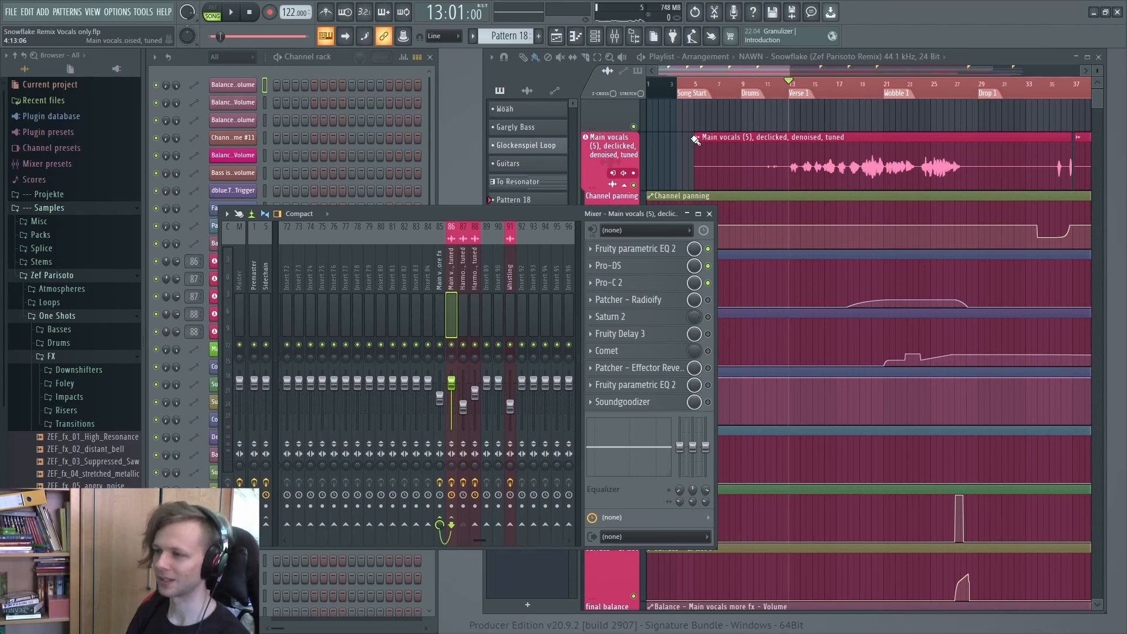
Re-enable Soundgoodizer on the main vocals track and audition Verse 1 with it.
scroll(789, 161, down, 2)
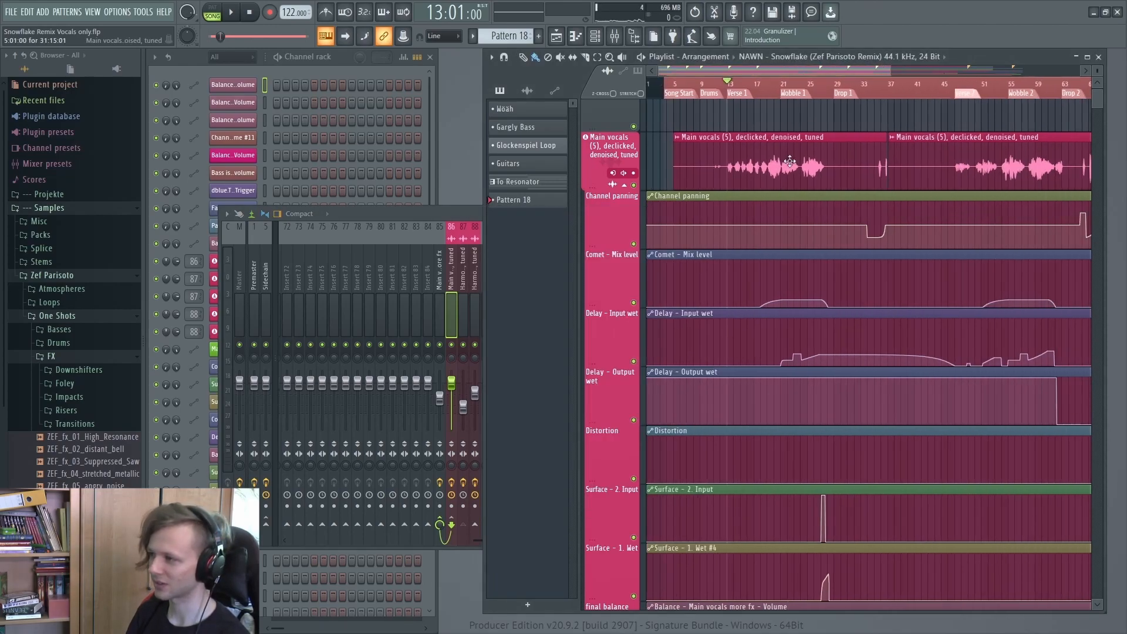
click(464, 211)
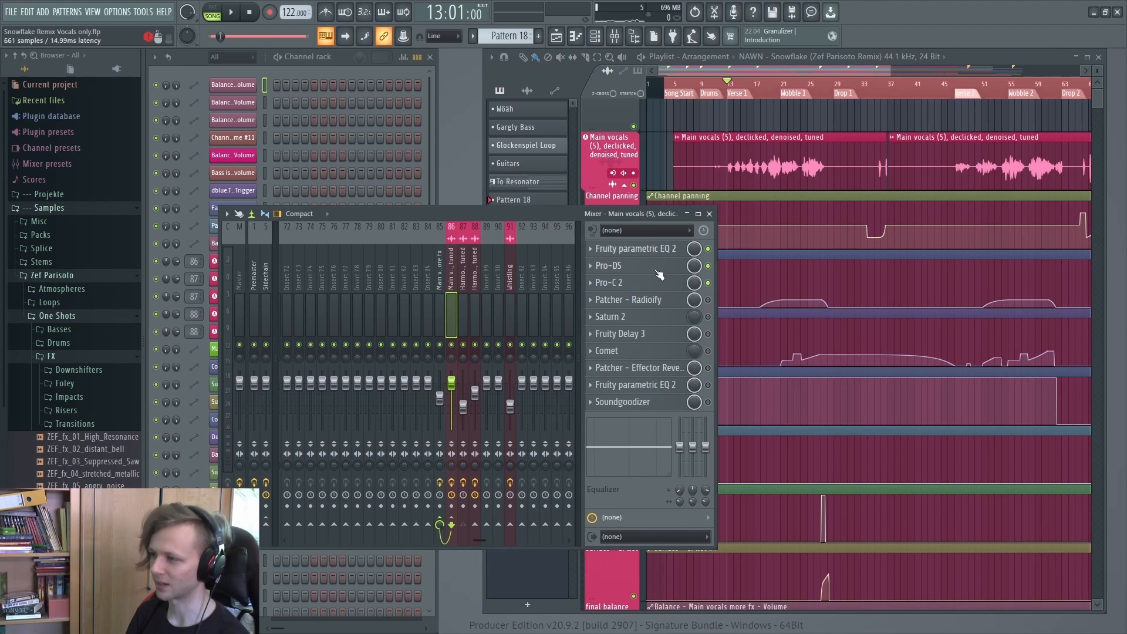
click(708, 300)
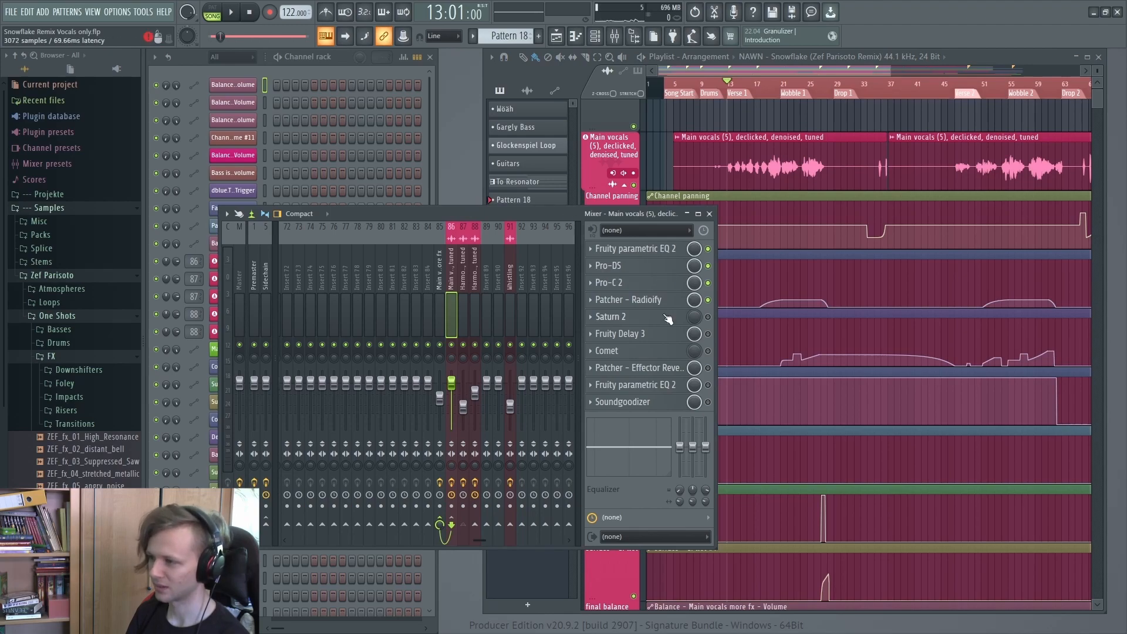
click(660, 406)
key(space)
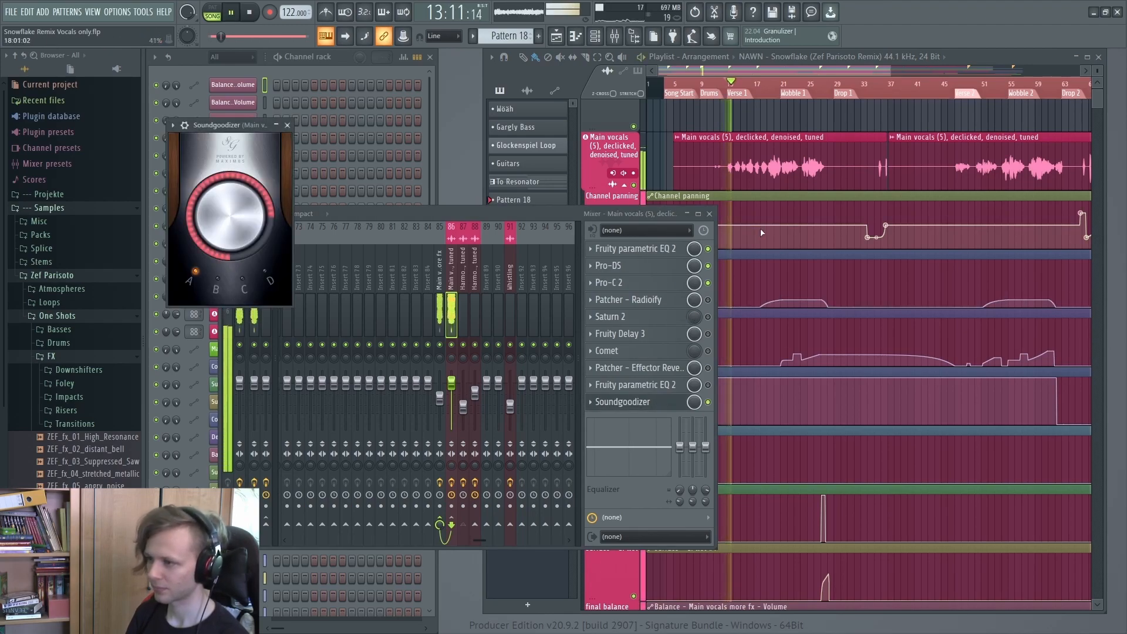
key(space)
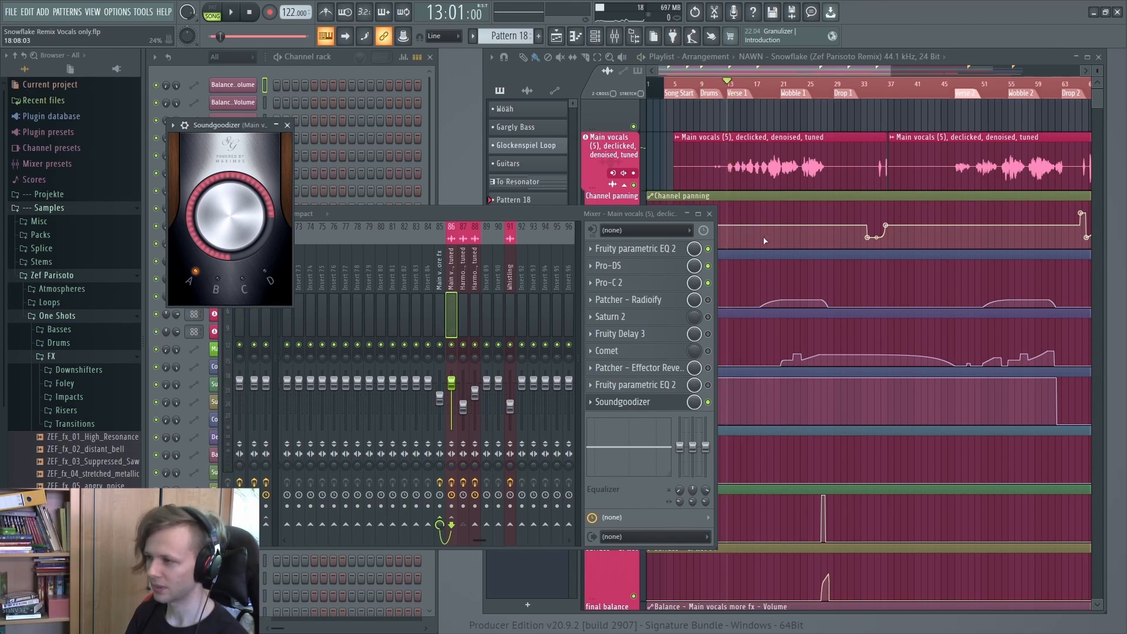
click(654, 405)
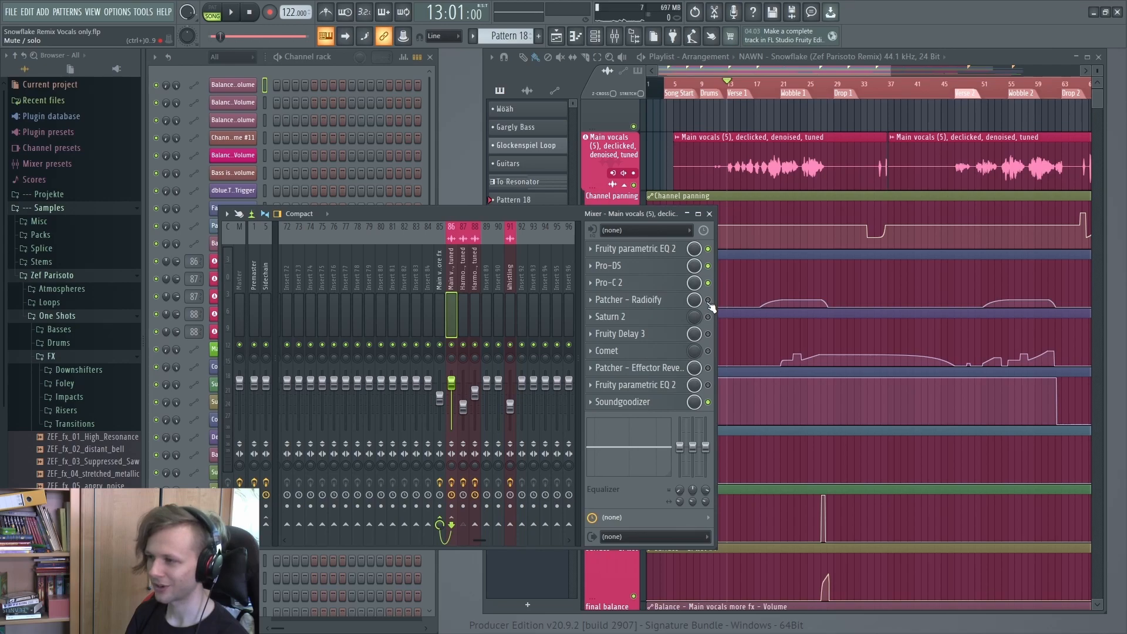
Re-enable Patcher – Radioify on the main vocals, open it and bring its Radioify automation clip into view beside it.
click(668, 304)
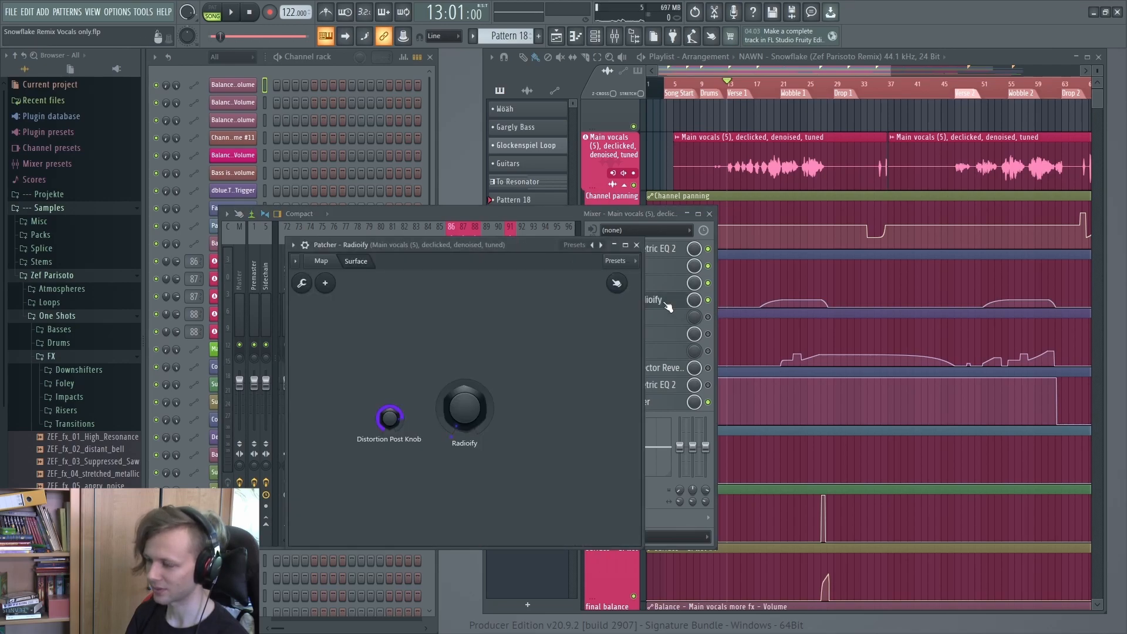
drag(890, 70, 854, 71)
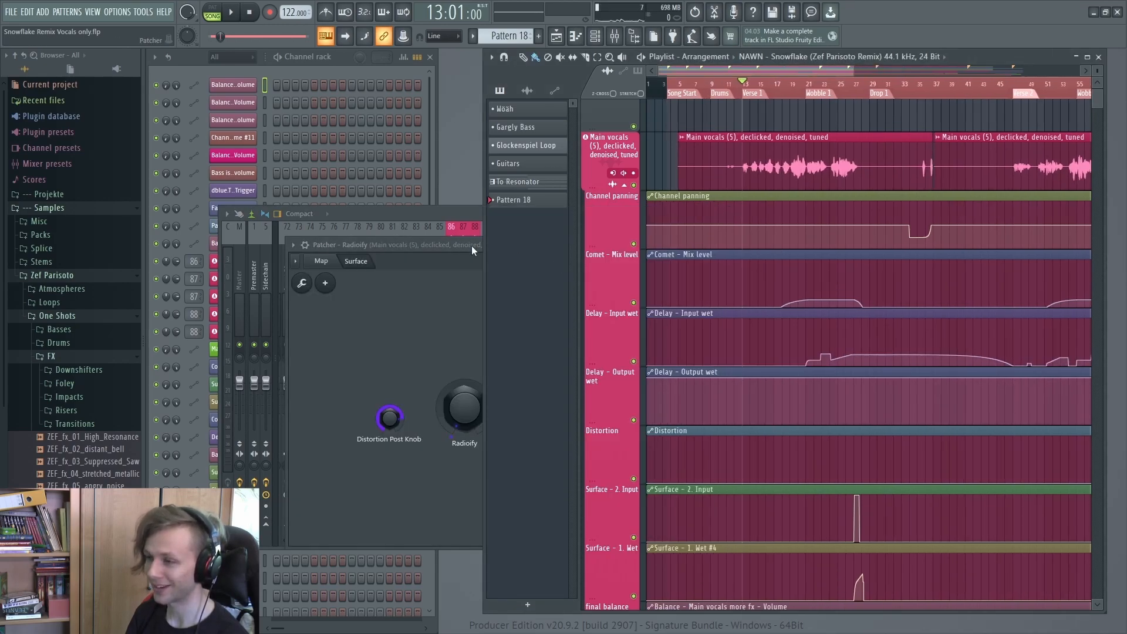
drag(428, 246, 359, 204)
scroll(807, 258, up, 2)
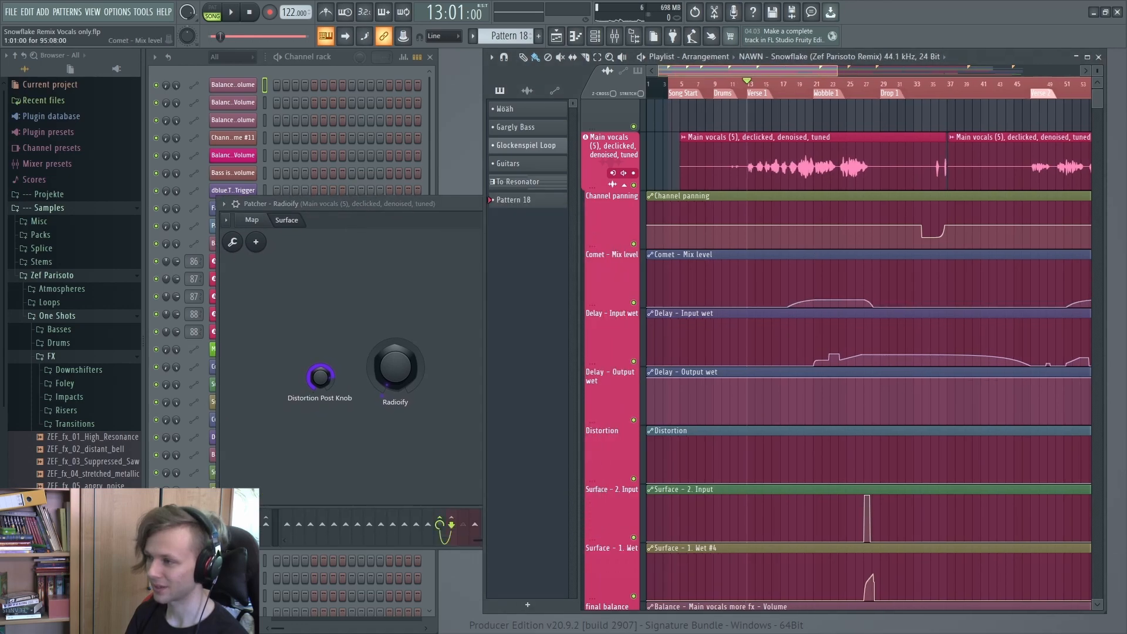
drag(793, 342, 825, 216)
Play Verse 1 and turn the Radioify macro knob fully up to hear the radio effect on the vocals.
key(space)
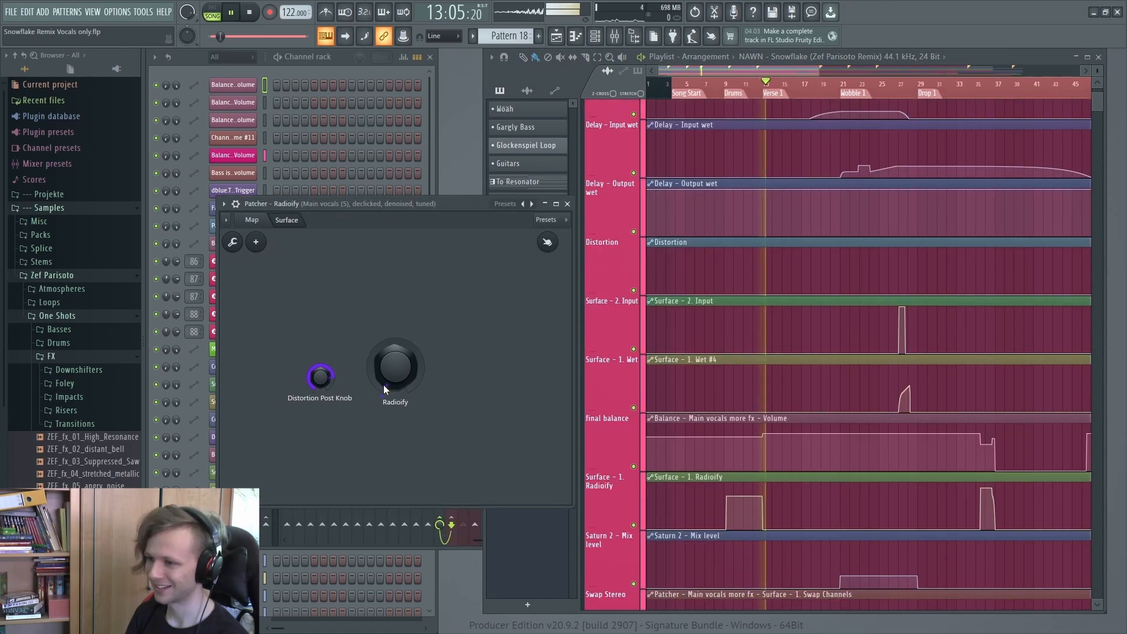
drag(396, 367, 396, 320)
key(space)
key(space)
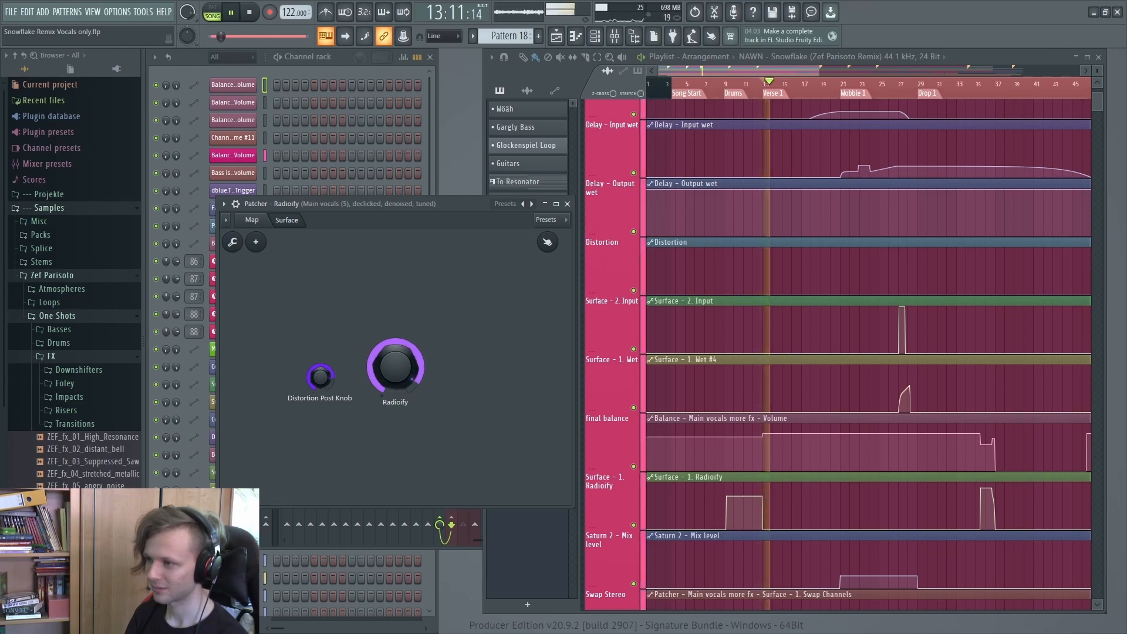
key(space)
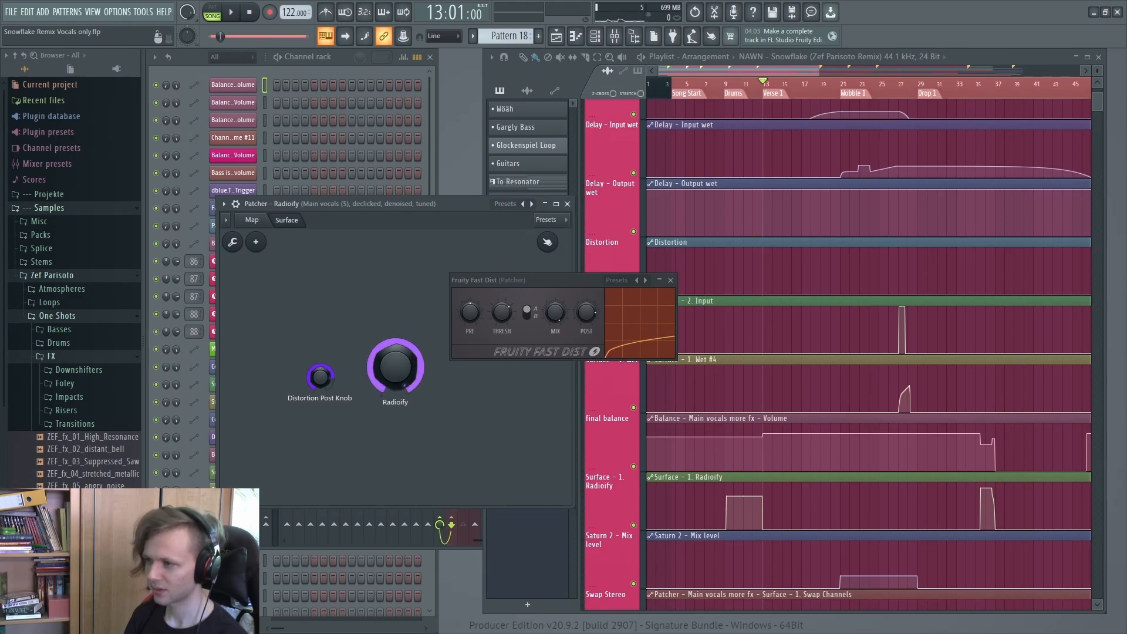
Turn the Radioify knob while checking how it drives Fruity Fast Dist and Fruity Reeverb 2 inside the patch.
drag(395, 367, 395, 435)
click(252, 220)
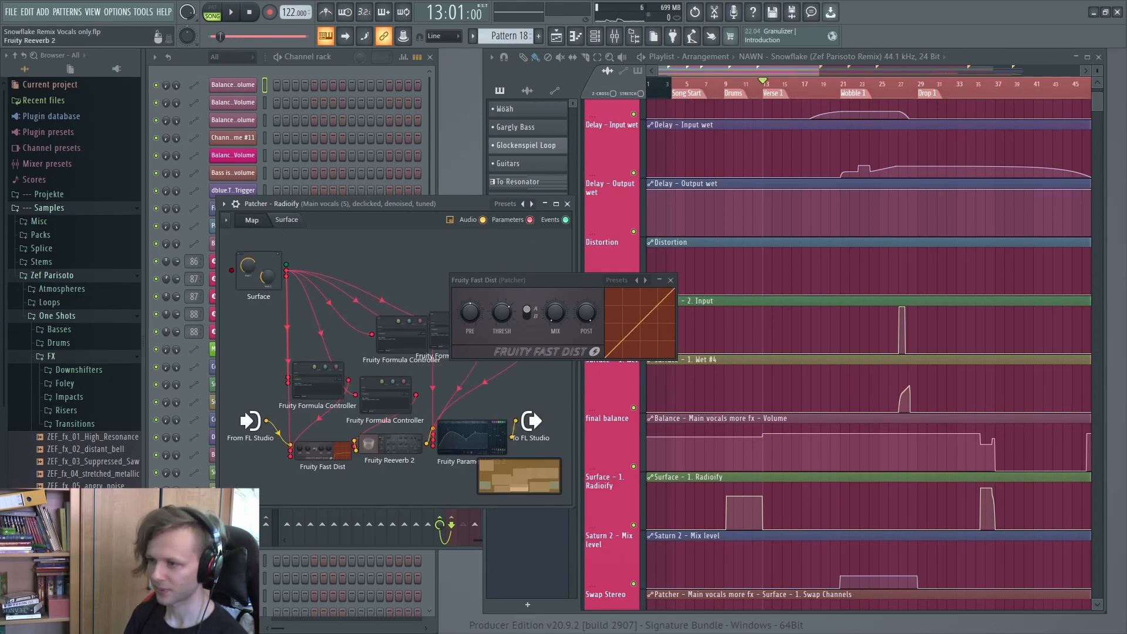
double_click(390, 444)
click(287, 220)
mouse_move(389, 366)
mouse_down()
mouse_move(389, 302)
mouse_move(389, 373)
mouse_up()
click(251, 220)
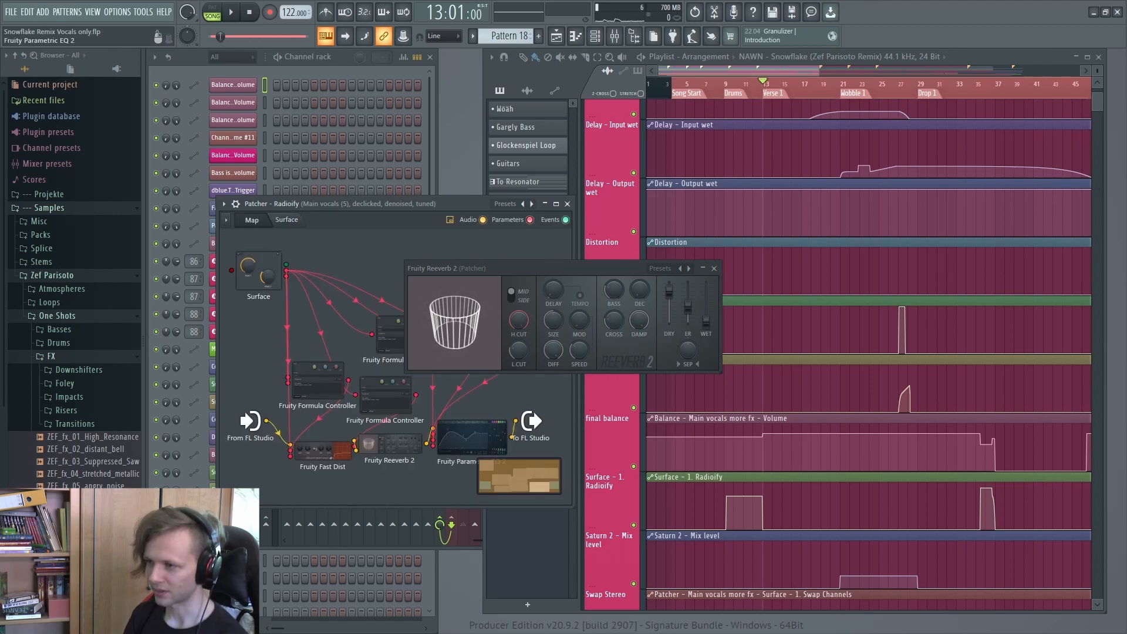
Open the patch's Fruity Parametric EQ 2, point out the Radio mastering preset and sweep the Radioify knob to examine the curve.
double_click(470, 437)
drag(446, 204, 610, 209)
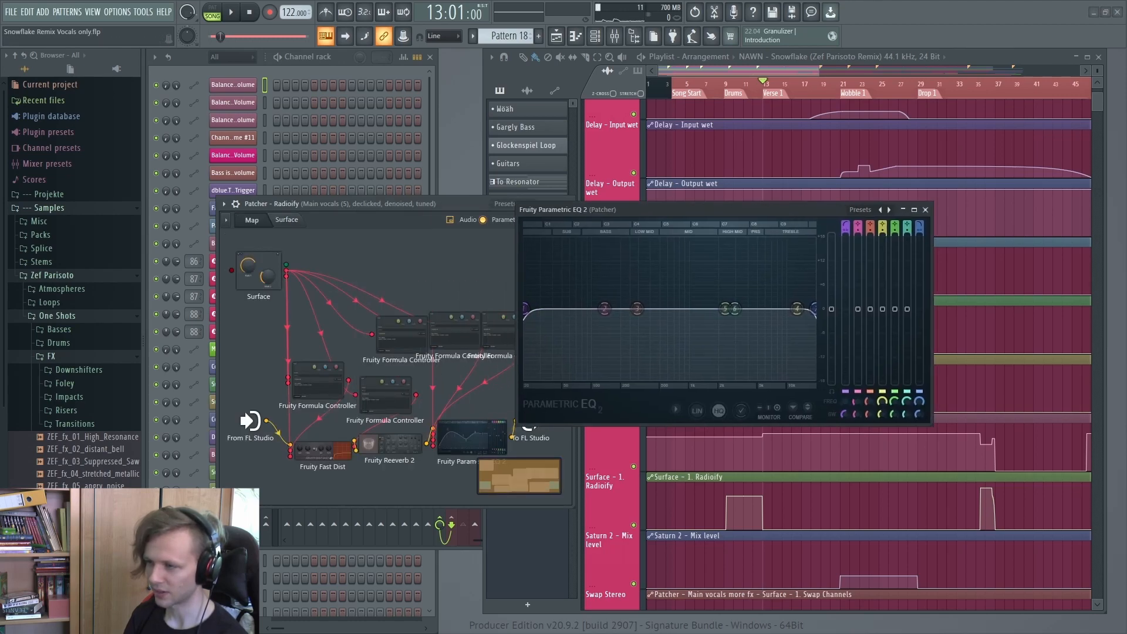
click(287, 220)
right_click(889, 209)
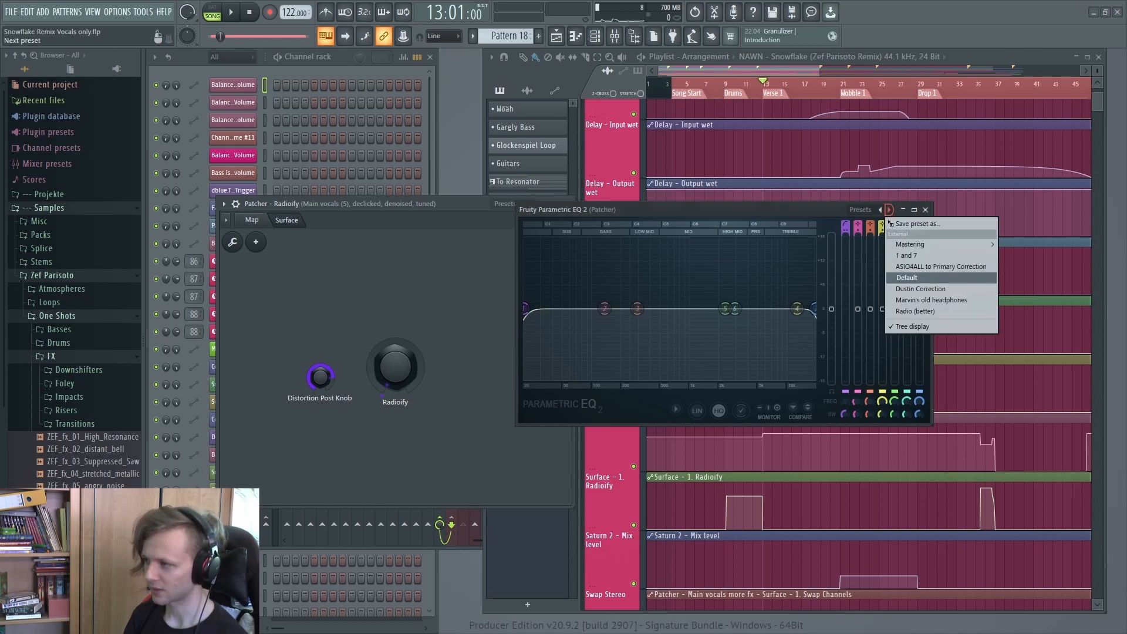
mouse_move(939, 244)
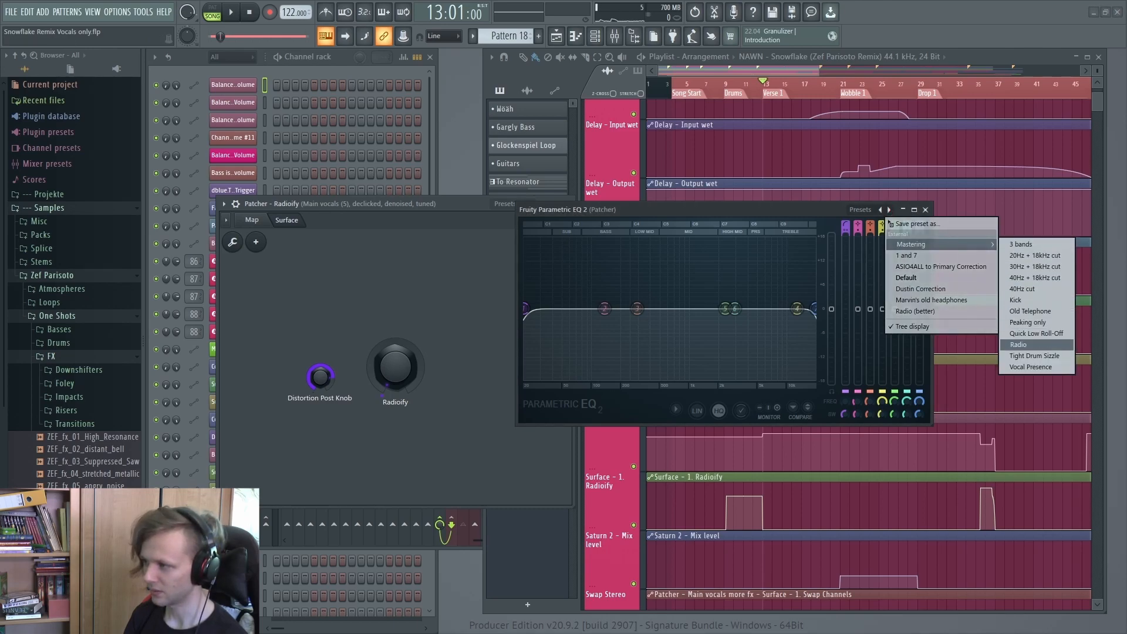
click(1021, 345)
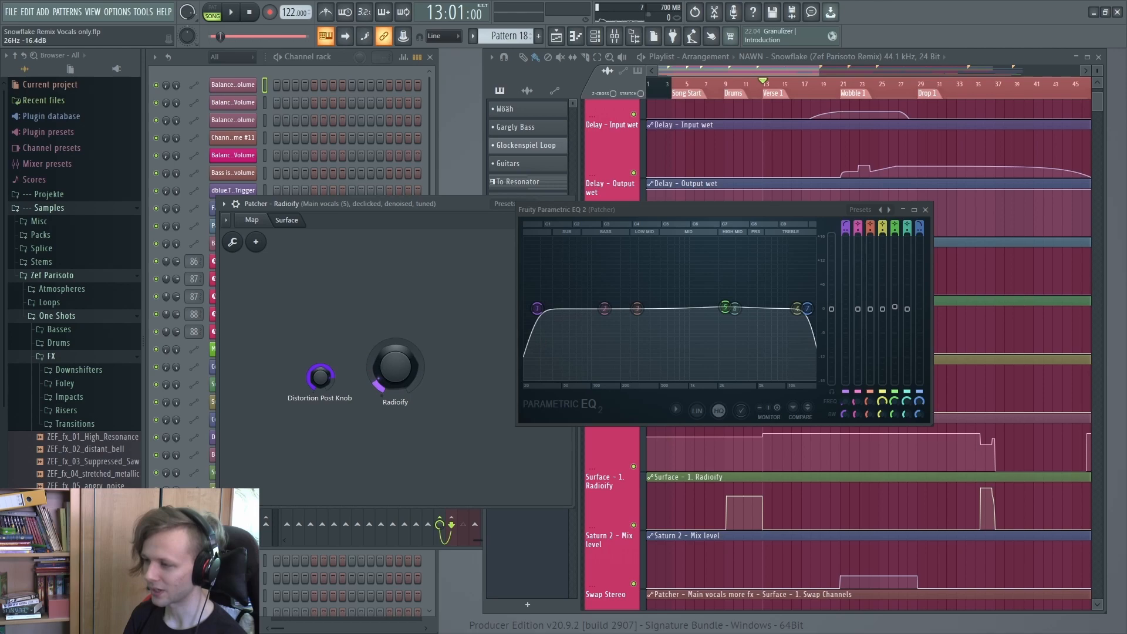
drag(395, 367, 395, 257)
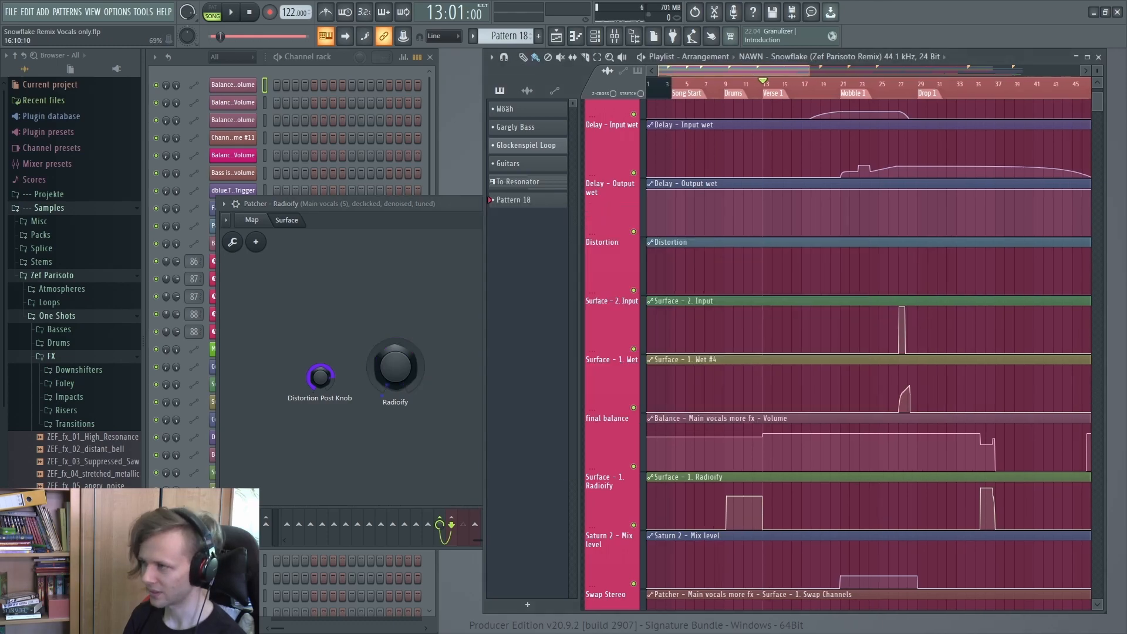
Play the Drums section from bar 10 to hear the first block of Radioify automation.
scroll(797, 203, up, 3)
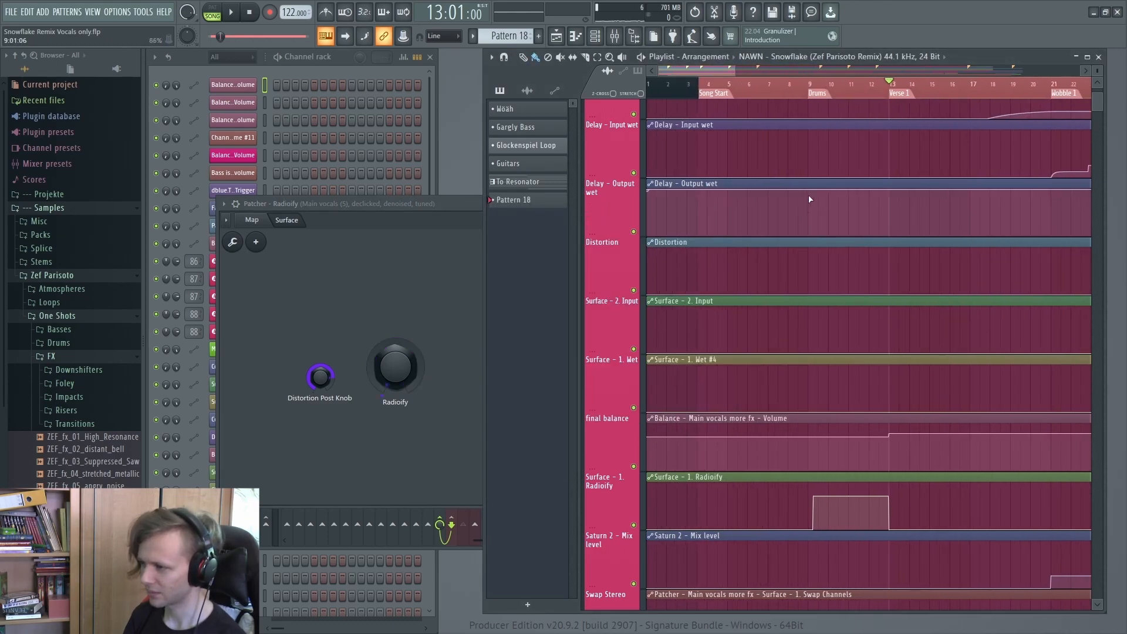
click(833, 93)
key(space)
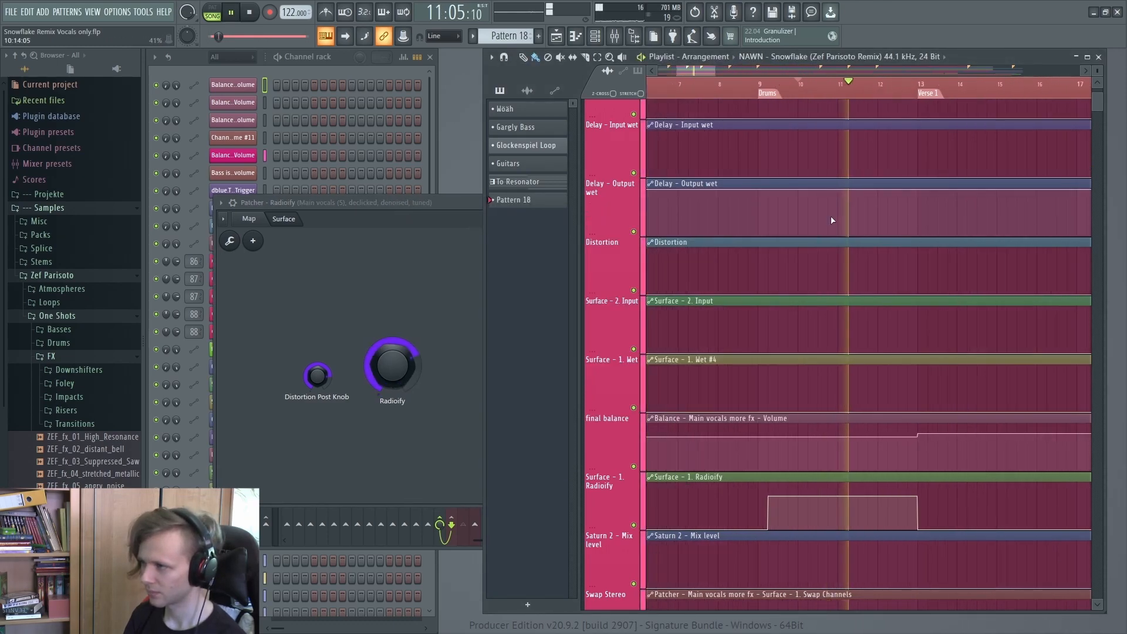
key(space)
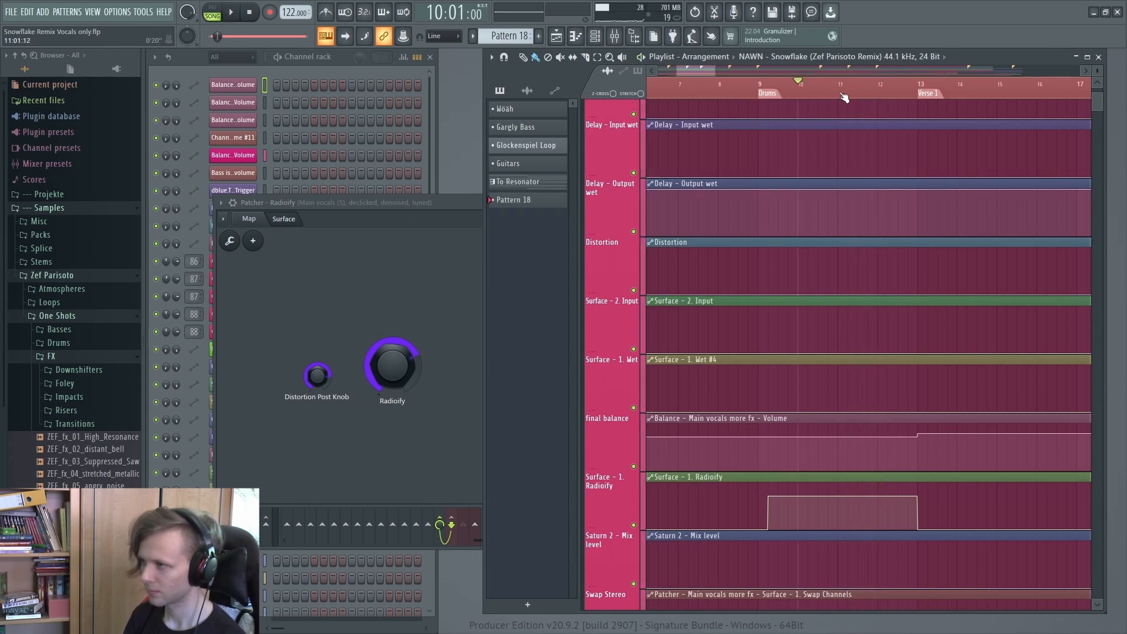
click(843, 93)
Play from bar 35 to hear the second block of Radioify automation on the main vocals.
scroll(842, 93, down, 5)
scroll(746, 93, up, 5)
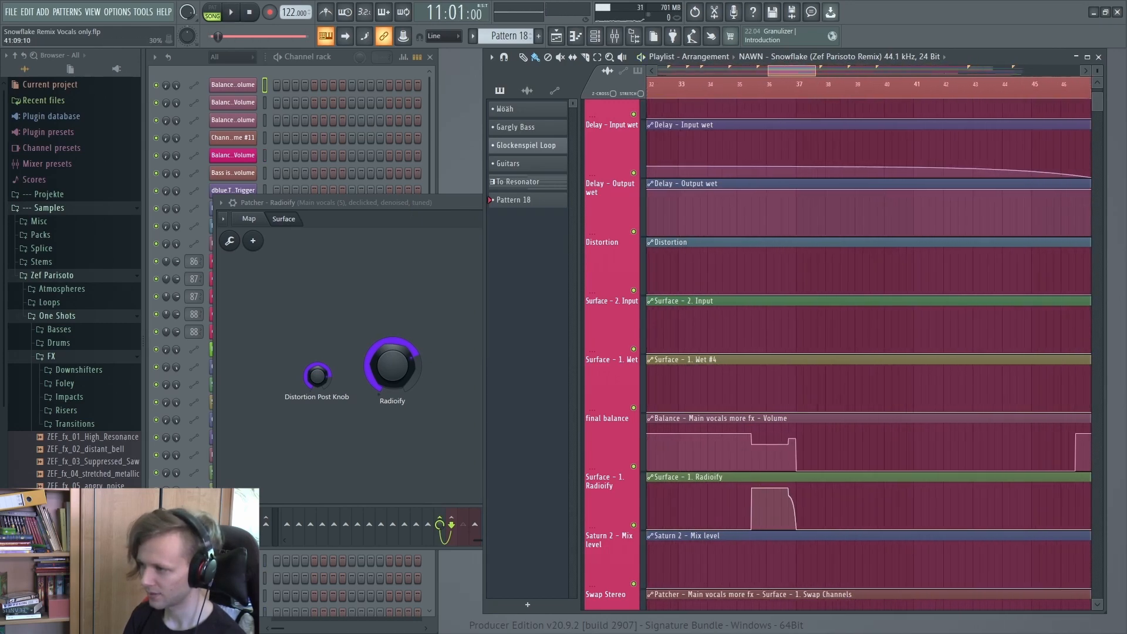
click(737, 93)
key(space)
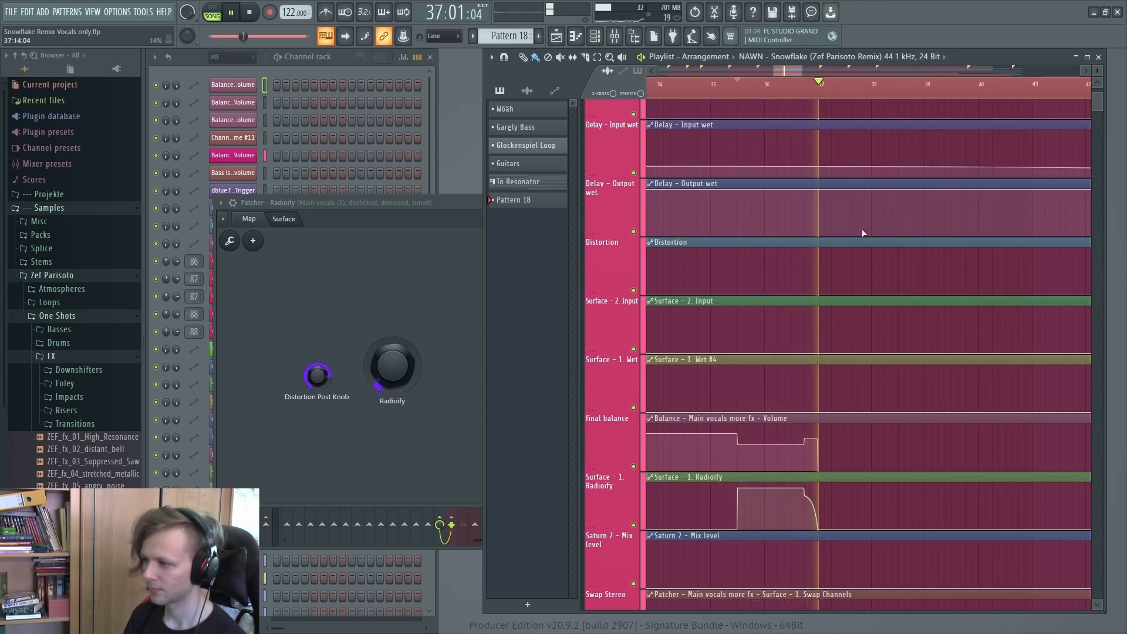
key(space)
Play the falling end of the second Radioify automation block from 36:13.
scroll(821, 524, up, 2)
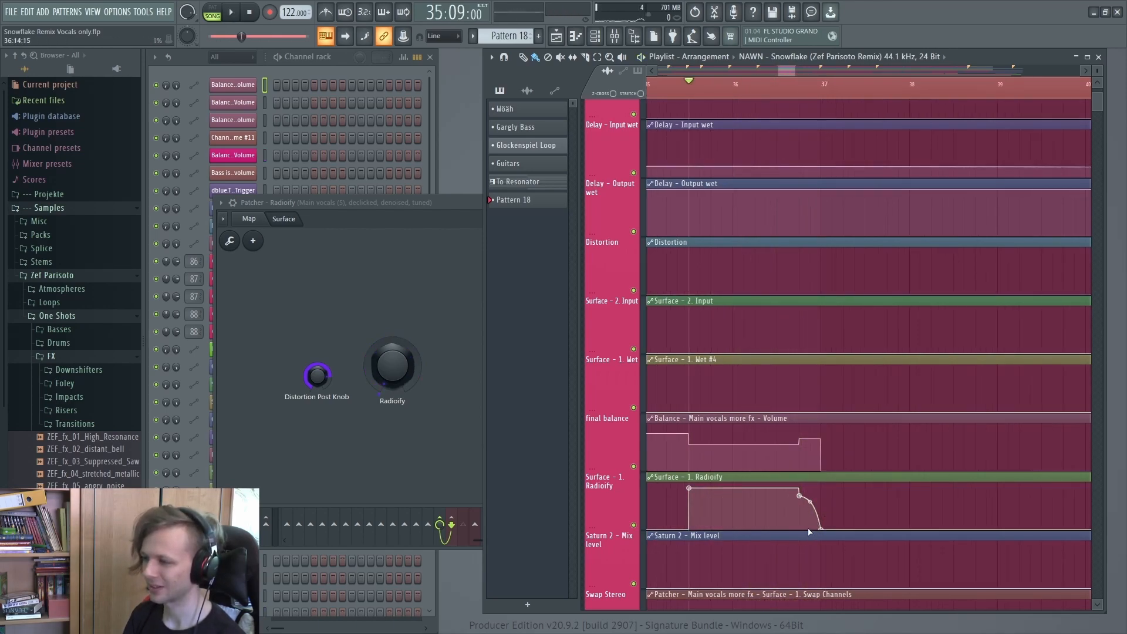
click(803, 90)
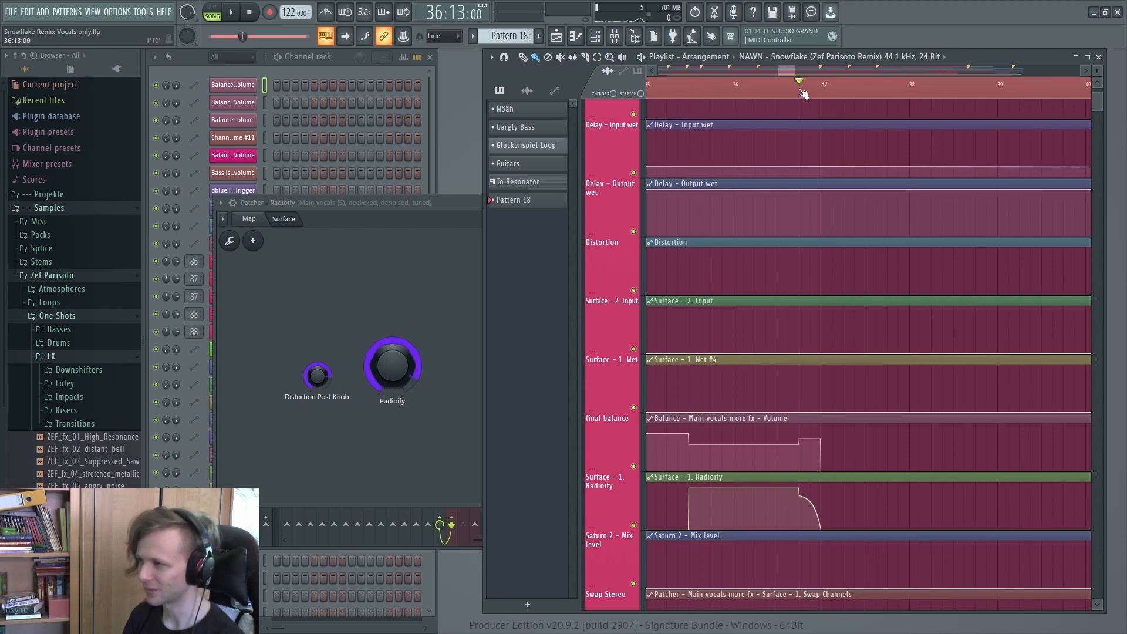
key(space)
scroll(806, 360, down, 1)
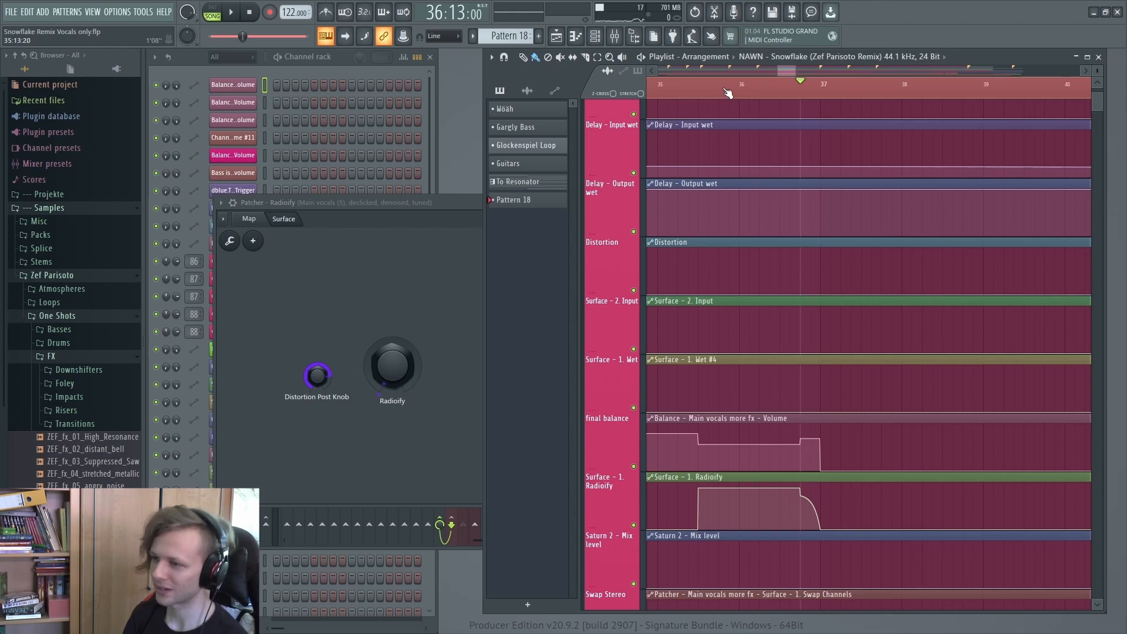
Find the descending Radioify automation after the Drop 2 marker and audition it from 68:09.
scroll(728, 93, down, 4)
scroll(763, 92, right, 6)
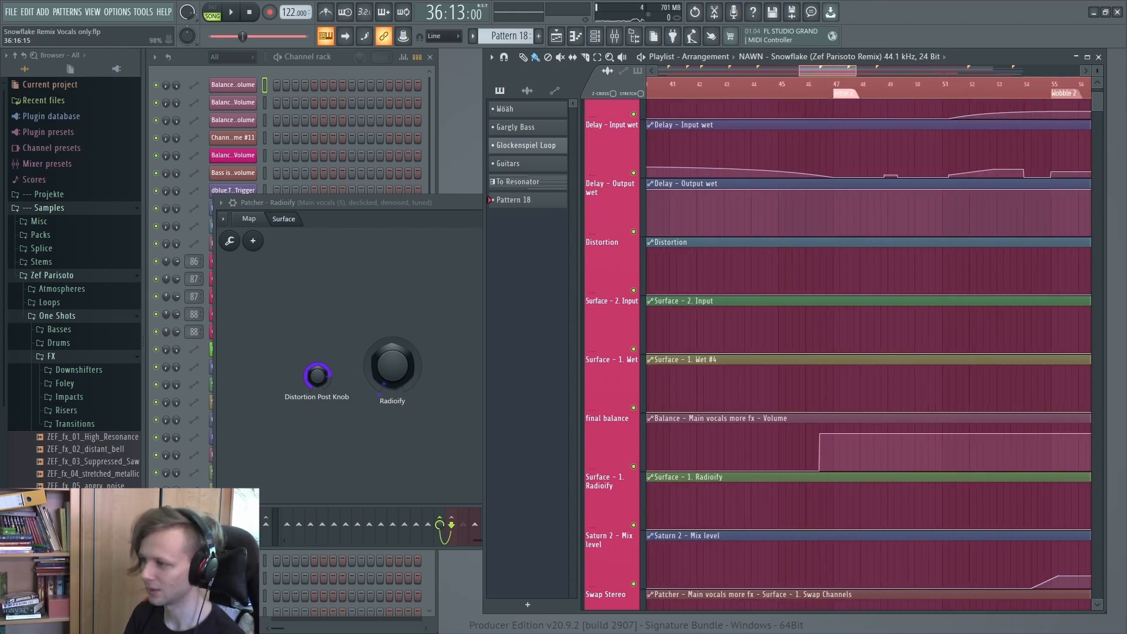
click(825, 88)
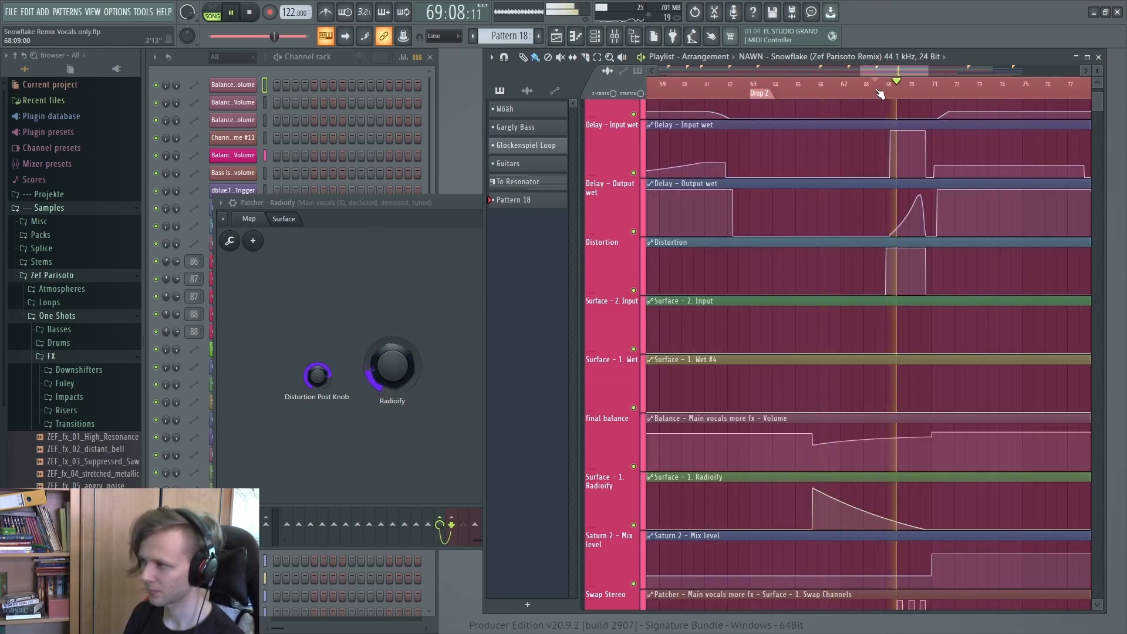
key(space)
scroll(850, 184, down, 2)
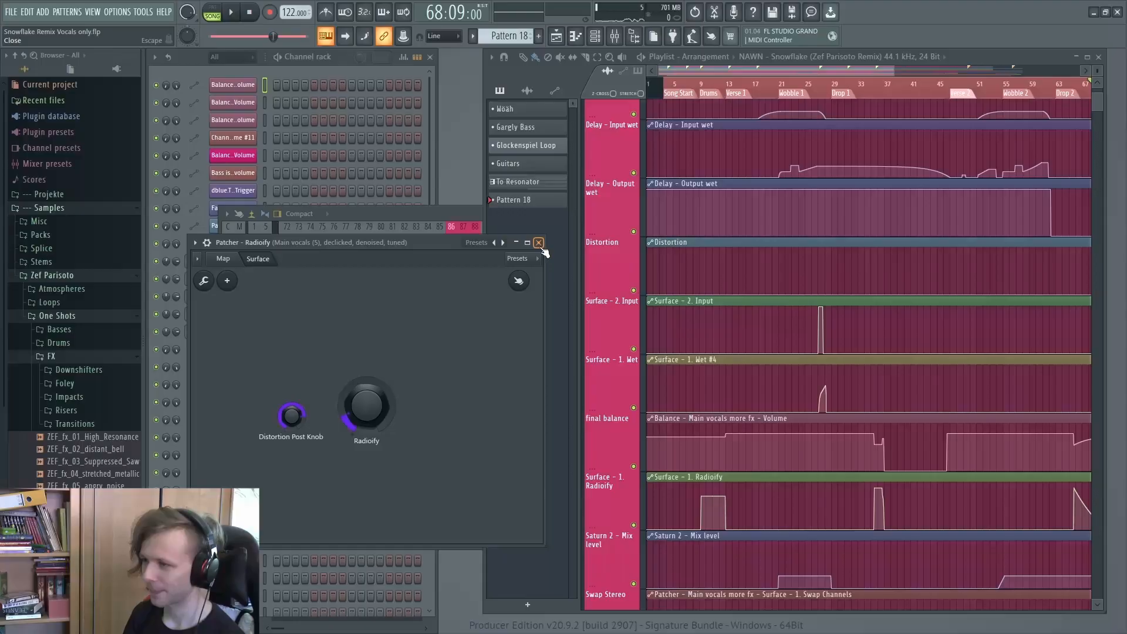
Close the Radioify patch, solo the Harmonies 1 playlist tracks and audition them from Wobble 1.
click(539, 243)
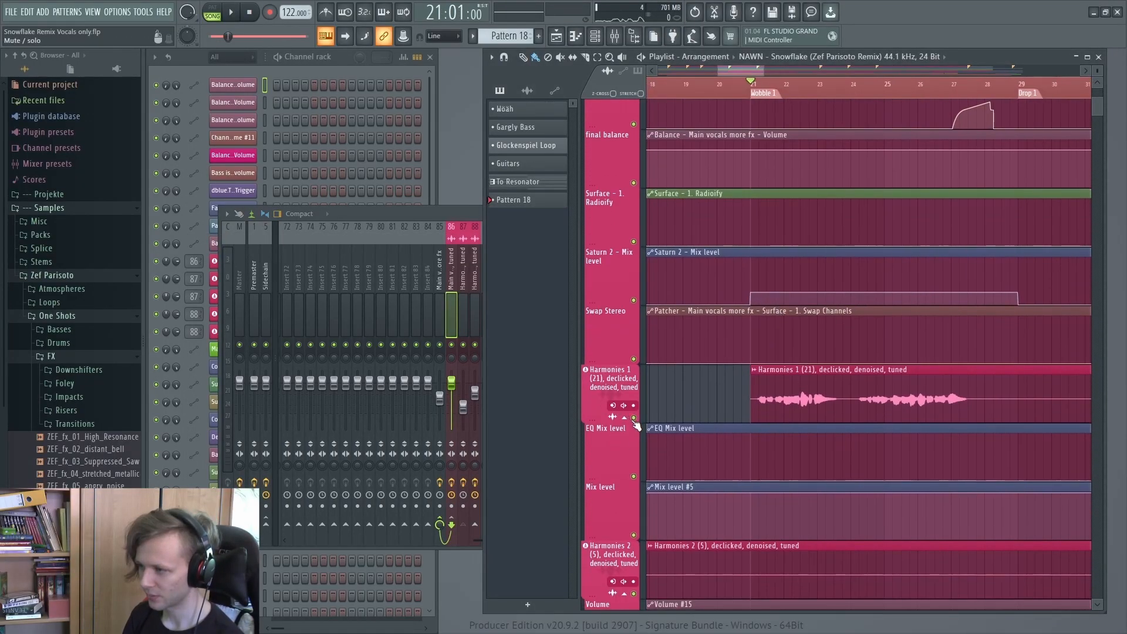
ctrl+click(634, 419)
key(space)
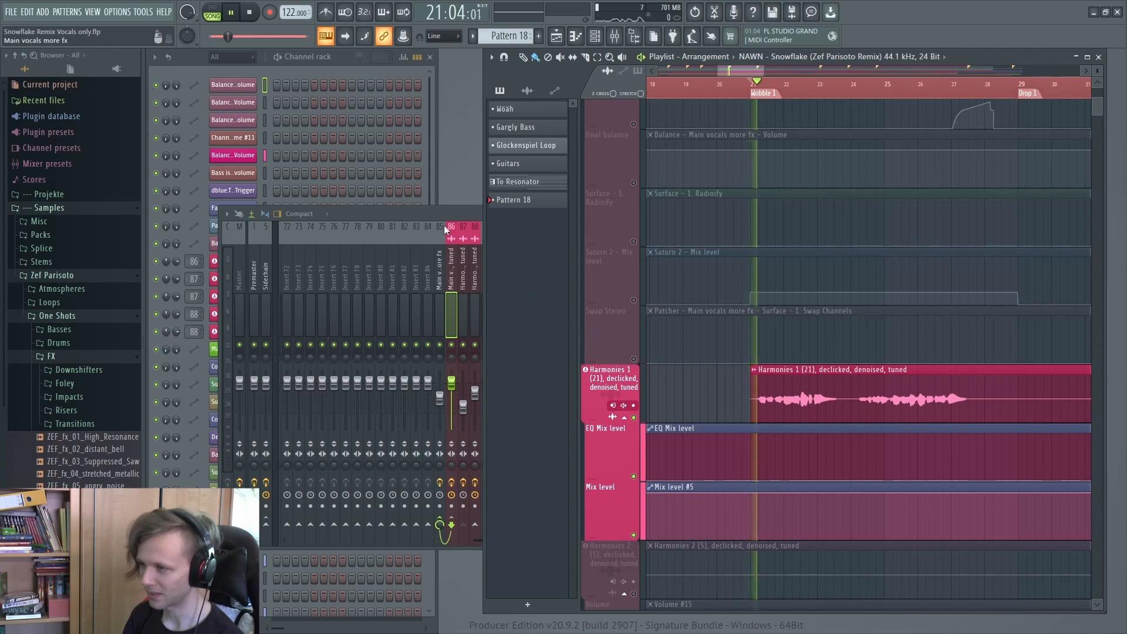
click(448, 213)
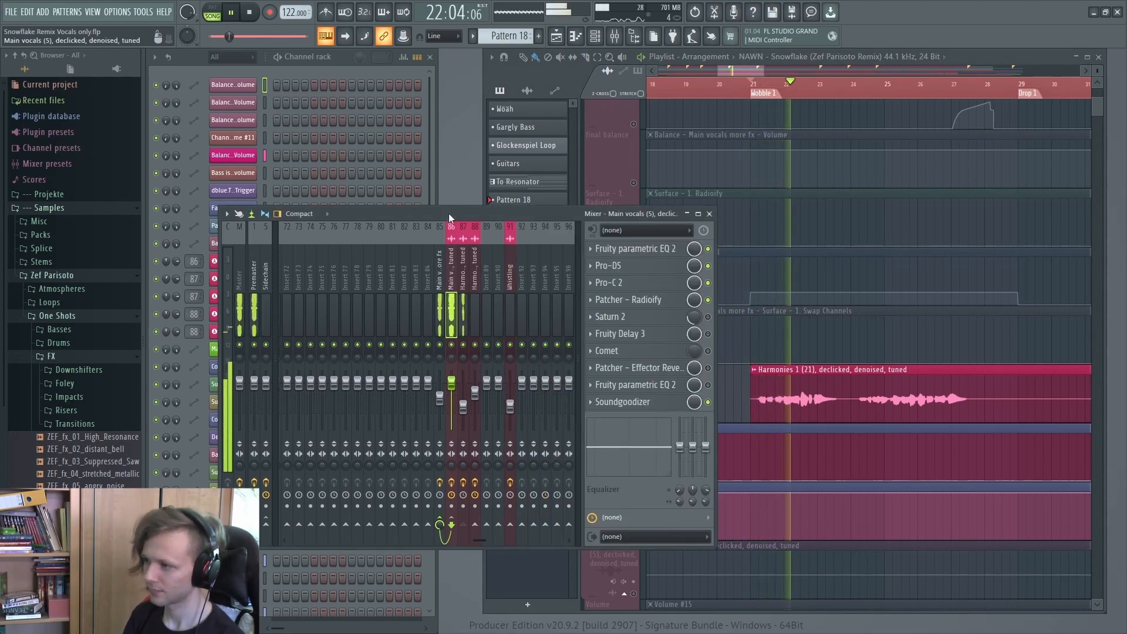
key(space)
Inspect the Fruity parametric EQ 2 curve on the Harmonies 1 mixer track and return to the main vocals' effect chain.
click(465, 293)
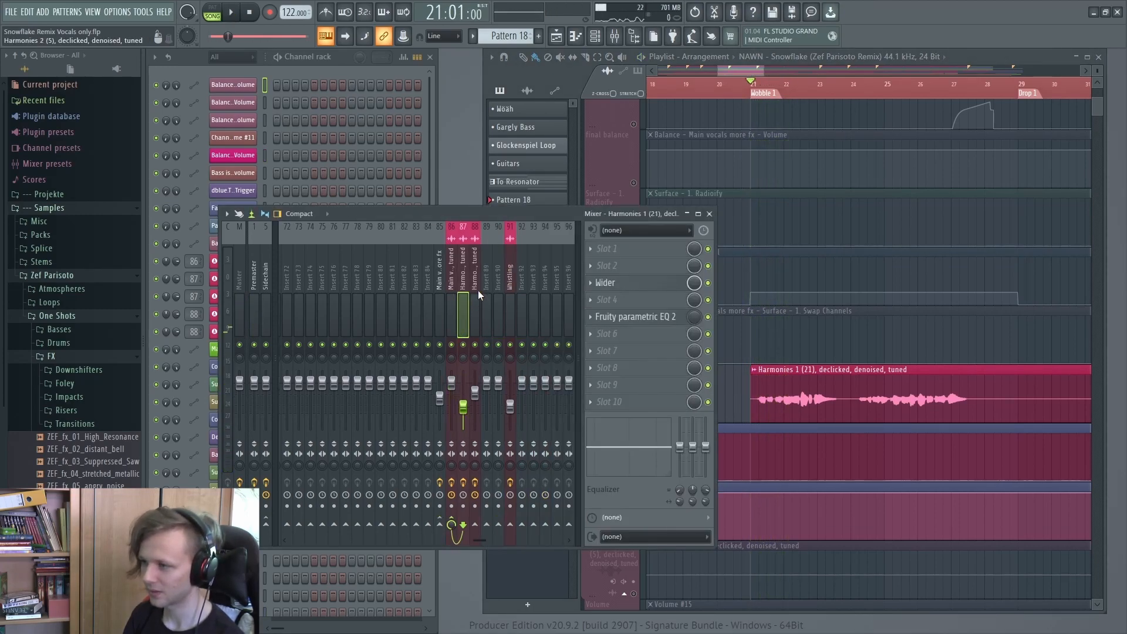
click(649, 323)
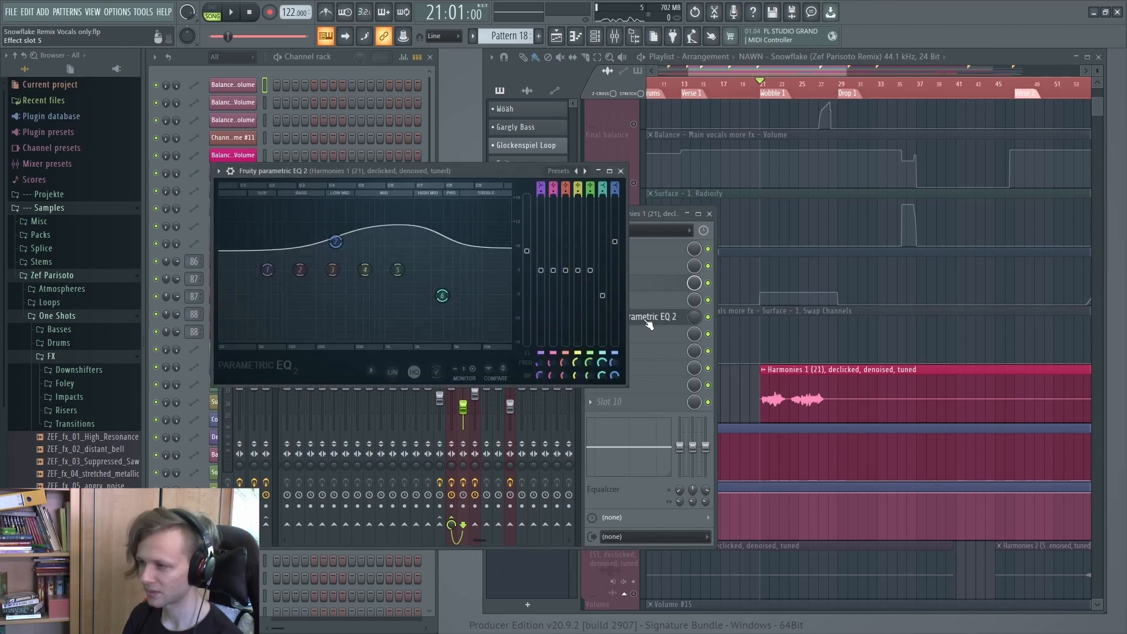
click(652, 323)
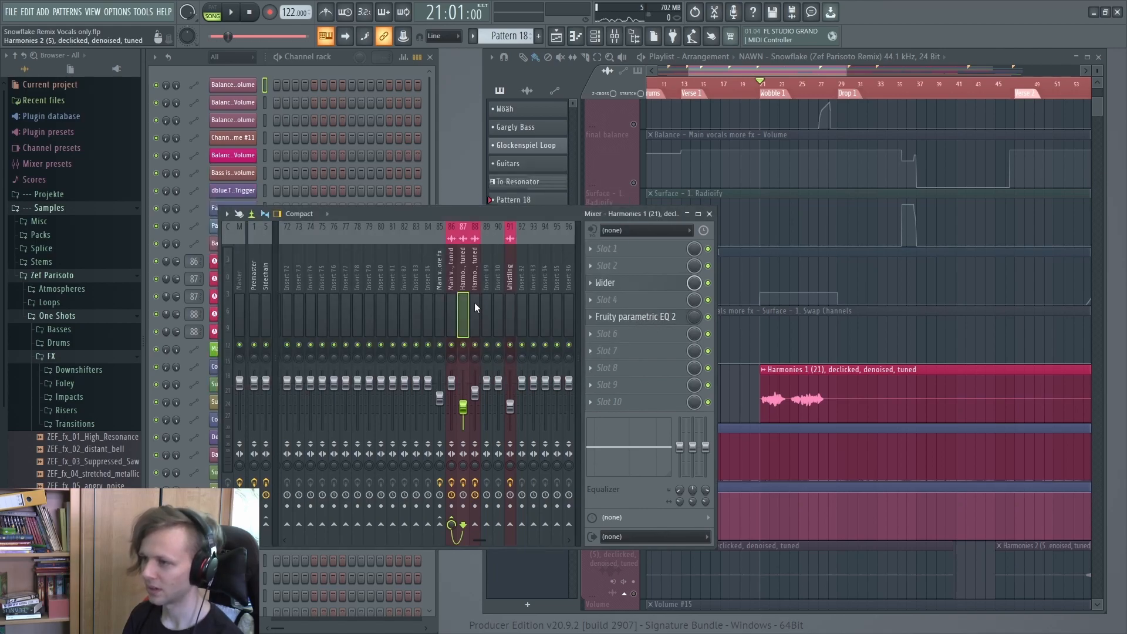
click(453, 301)
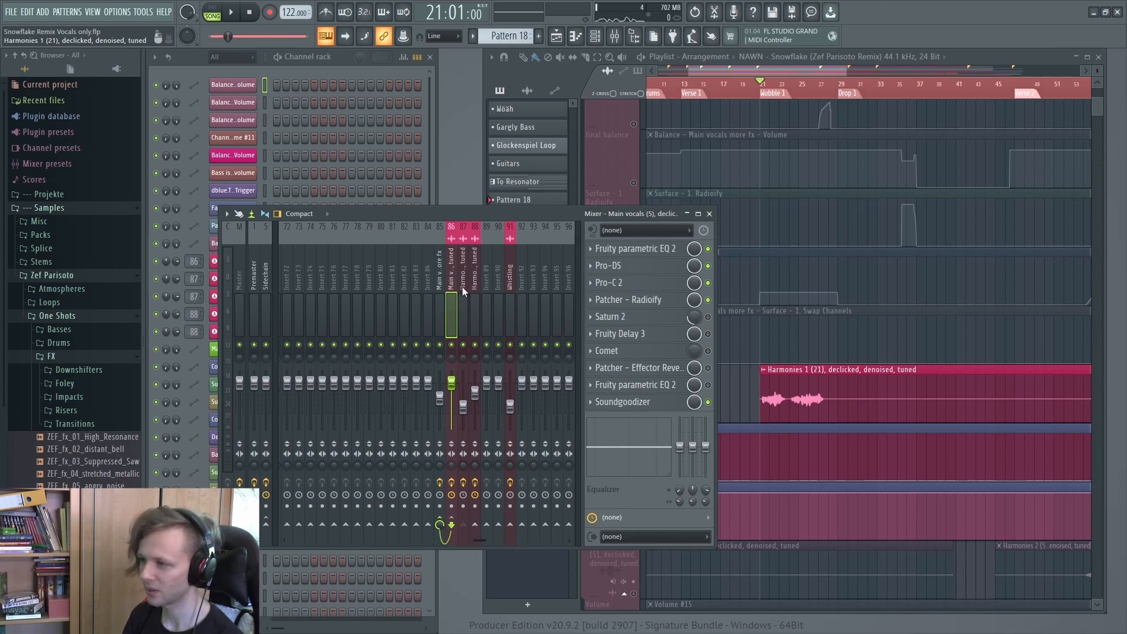
Unsolo Harmonies 1, play Wobble 1 with Saturn 2 re-enabled on the main vocals, and select the Harmonies 1 mixer track.
drag(741, 328, 765, 460)
drag(734, 264, 750, 425)
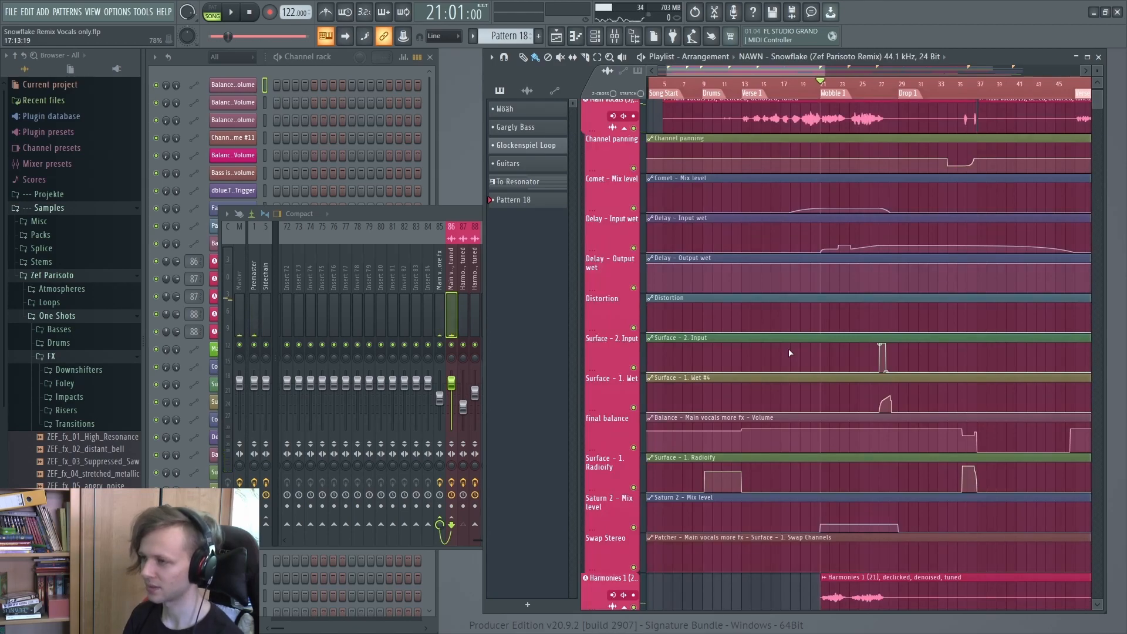
key(space)
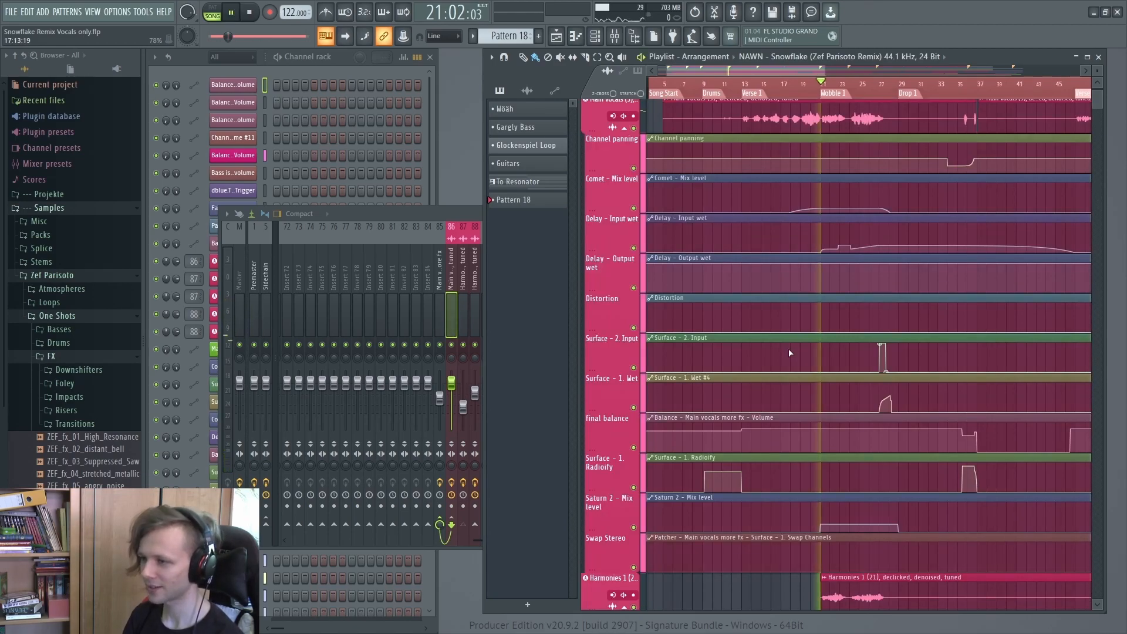
click(434, 214)
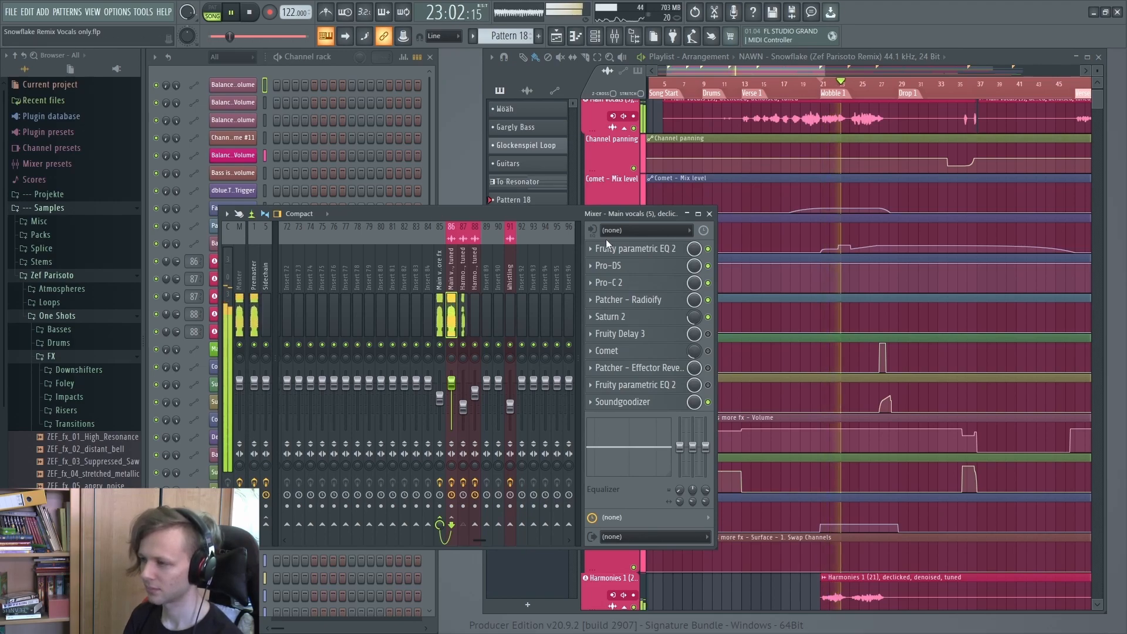
key(space)
click(464, 304)
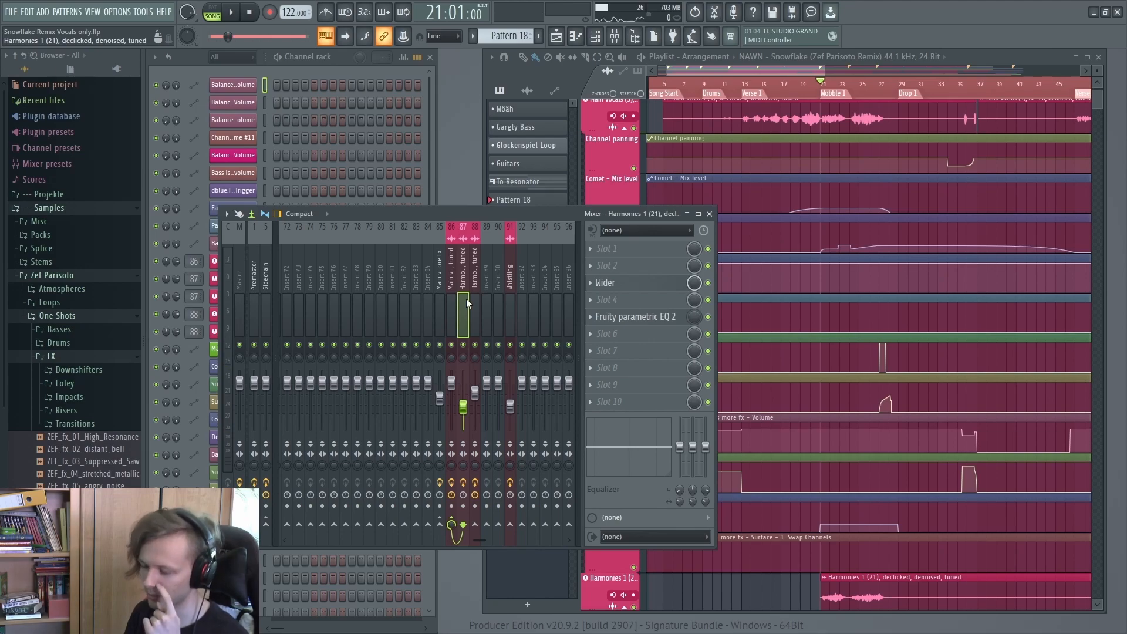
Select the main vocals mixer track and audition the vocals from 71:09 before re-enabling the next effect.
click(455, 300)
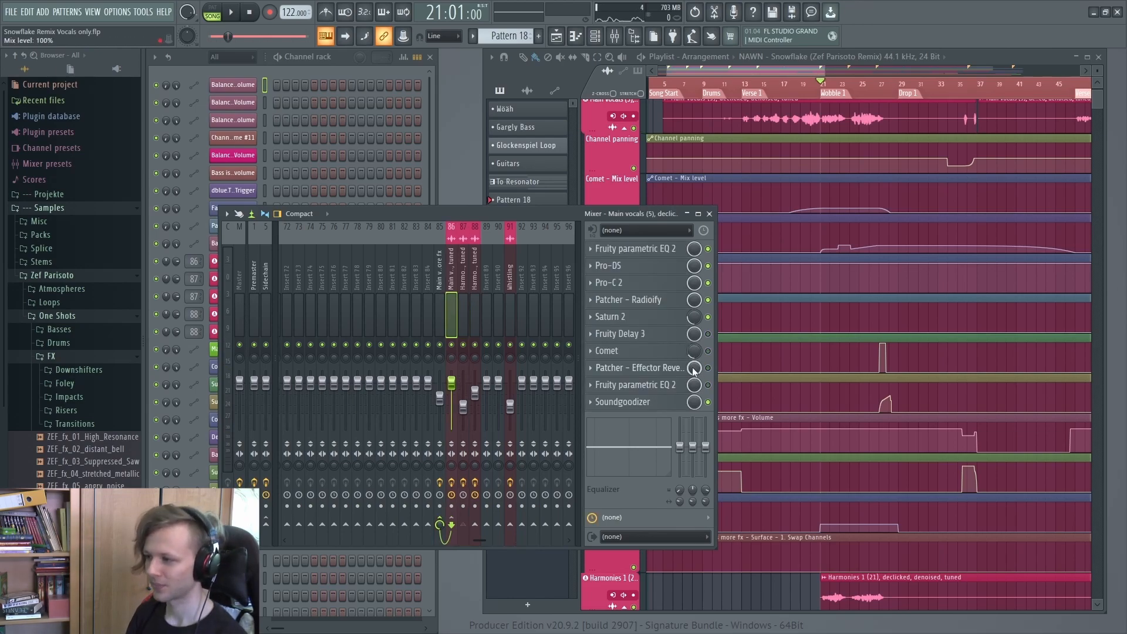
middle_click(781, 442)
scroll(881, 448, down, 4)
drag(893, 448, 787, 335)
scroll(812, 317, up, 4)
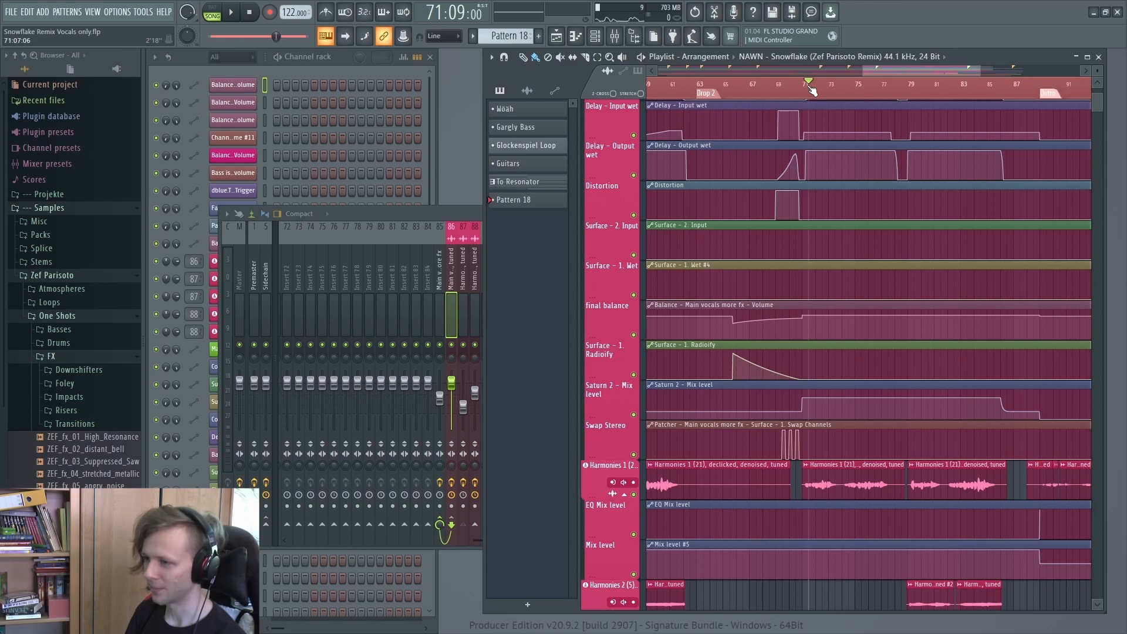
key(space)
click(399, 210)
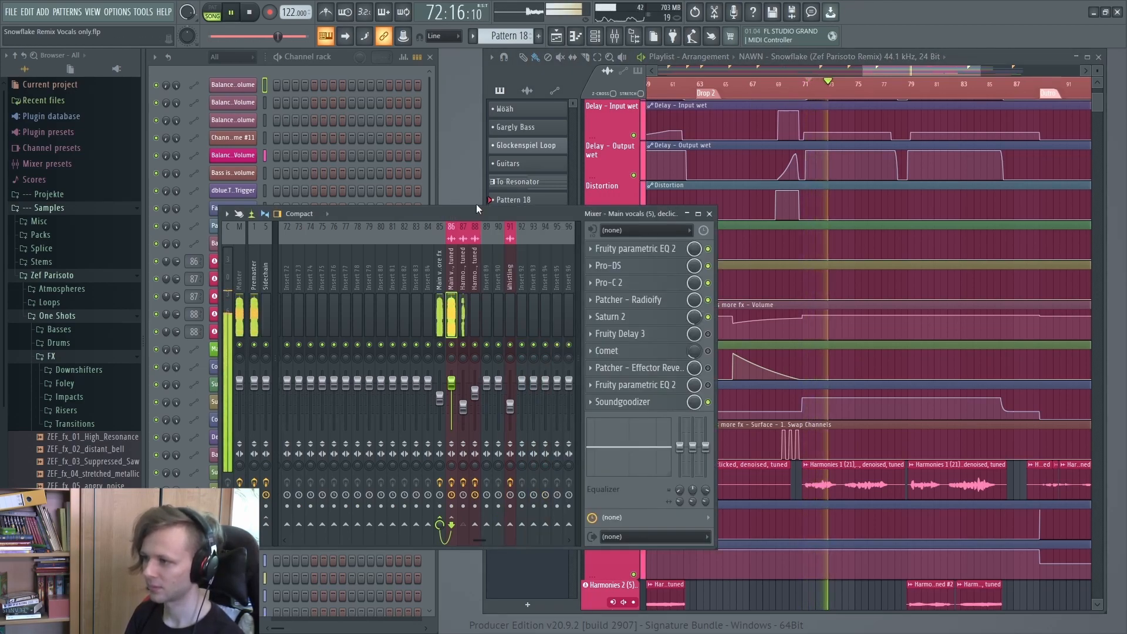
key(space)
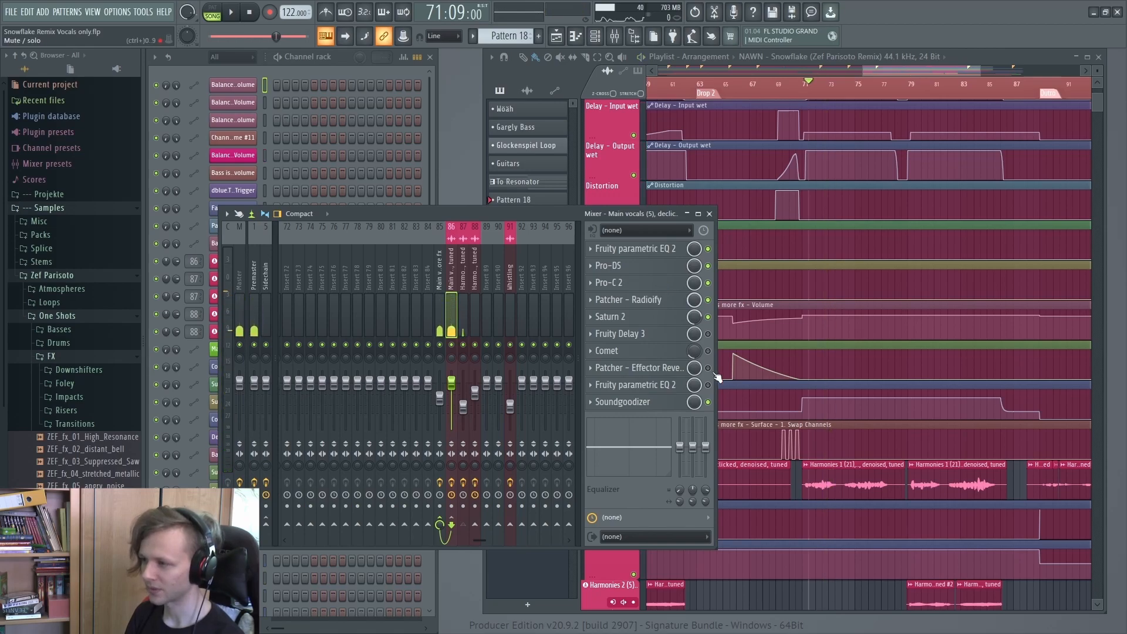
Re-enable the second Fruity parametric EQ 2 on the main vocals and inspect its curve during playback from 71:09.
click(643, 387)
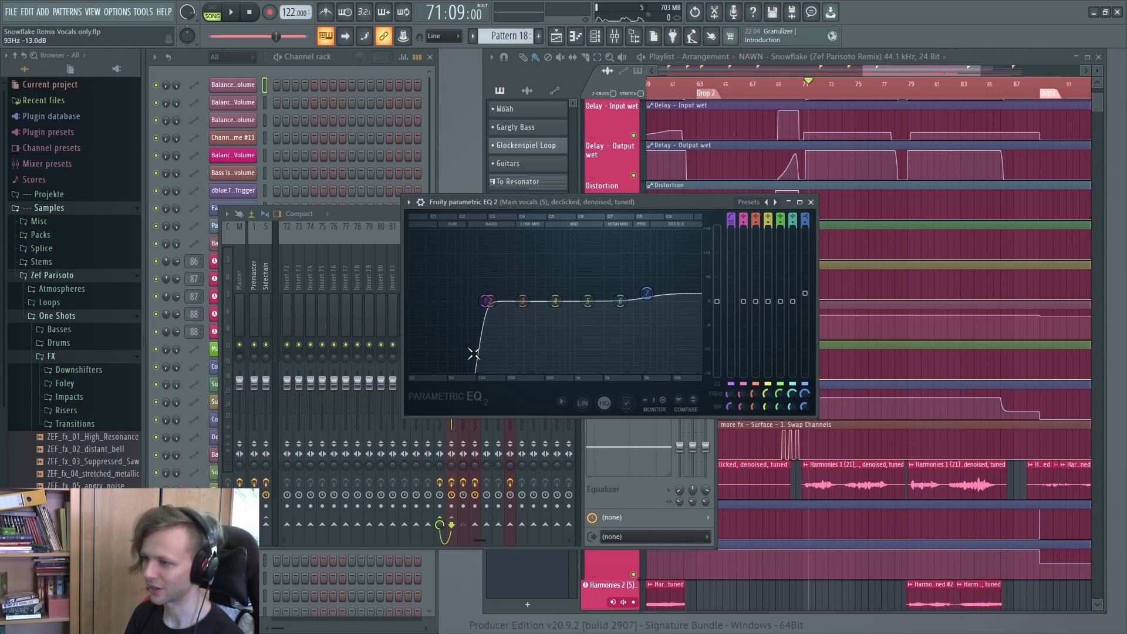
key(space)
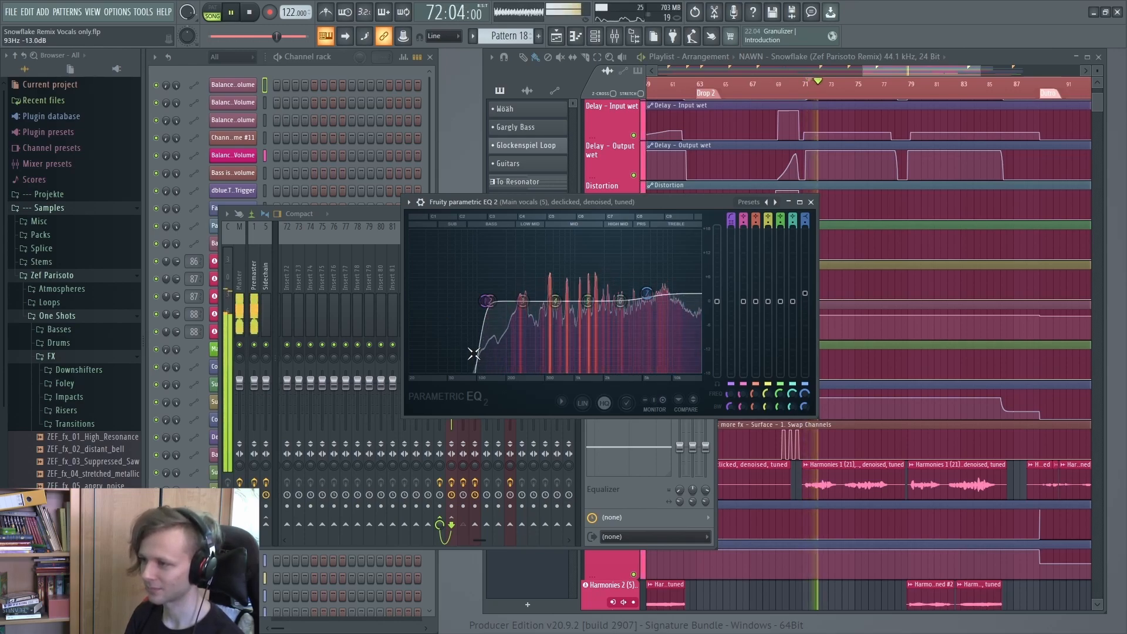
key(space)
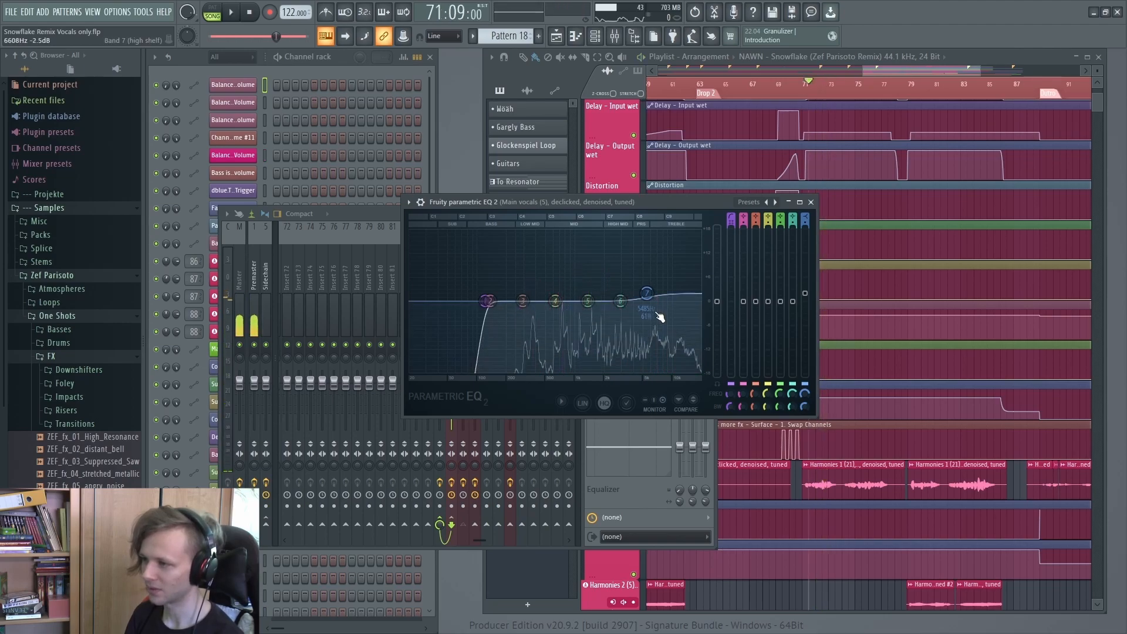
click(812, 202)
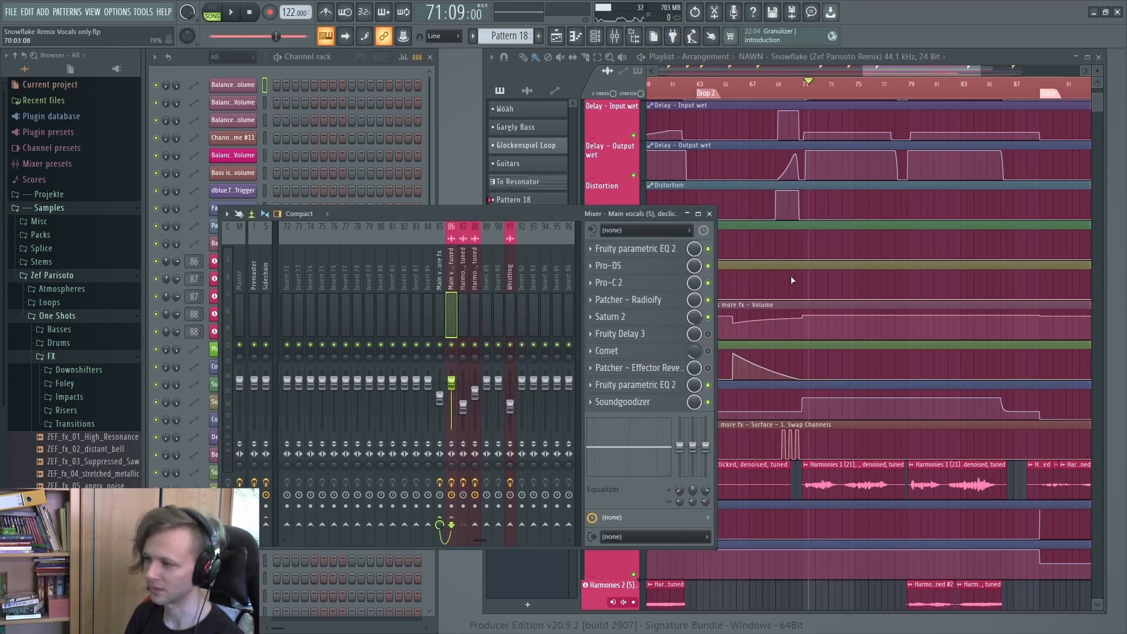
Play the vocals from Wobble 1 and re-enable Fruity Delay 3 on the main vocals.
drag(814, 358, 879, 515)
scroll(890, 516, down, 3)
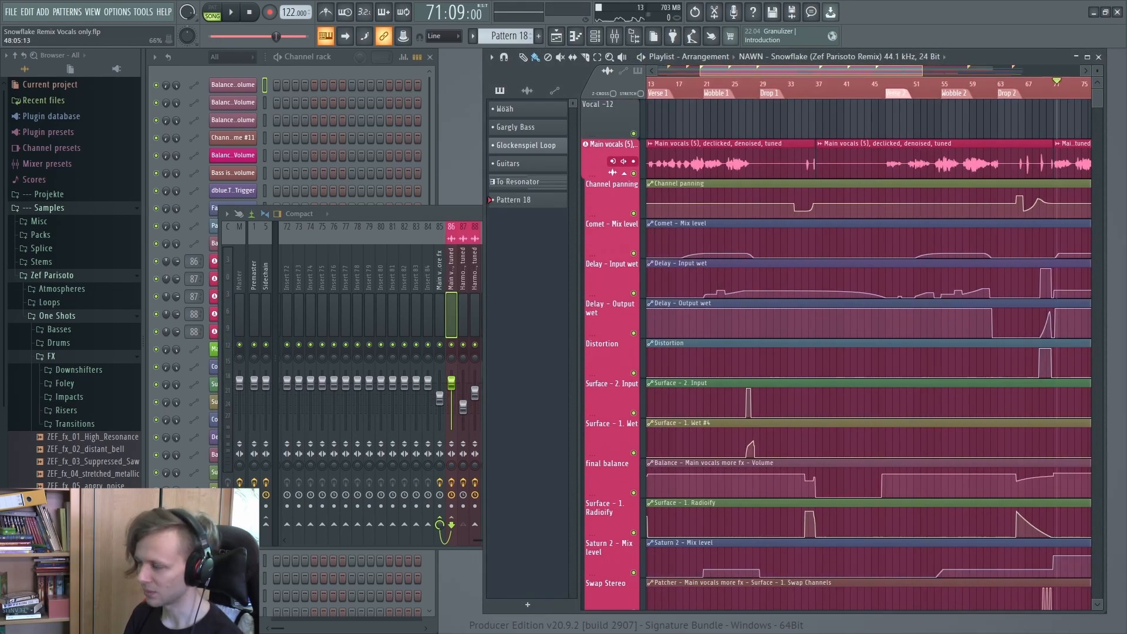
click(708, 84)
key(space)
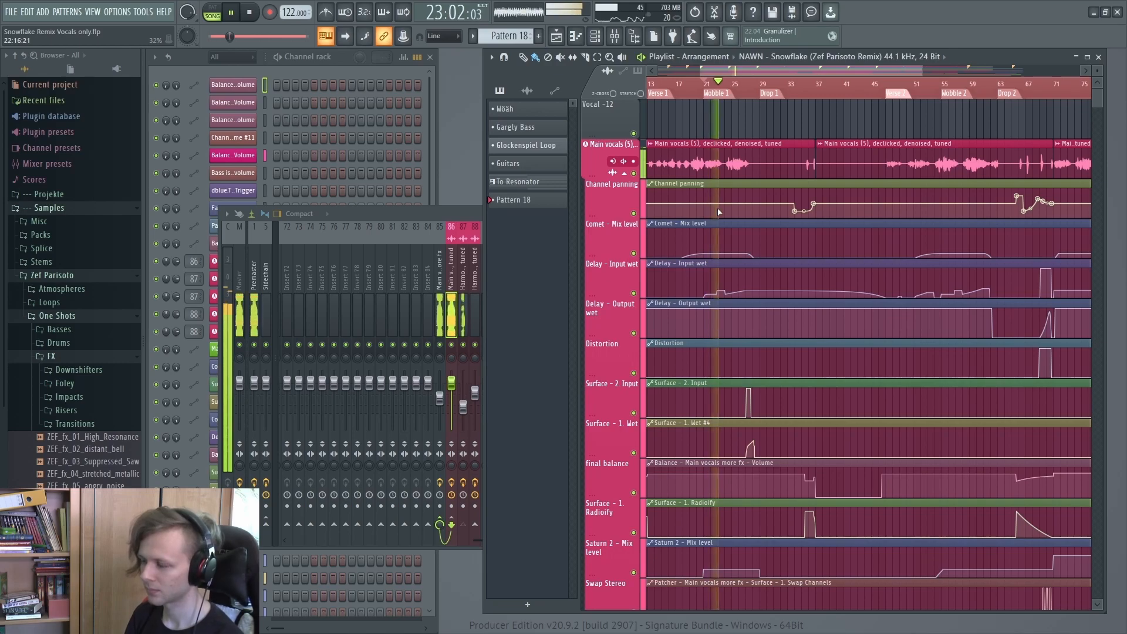
click(459, 215)
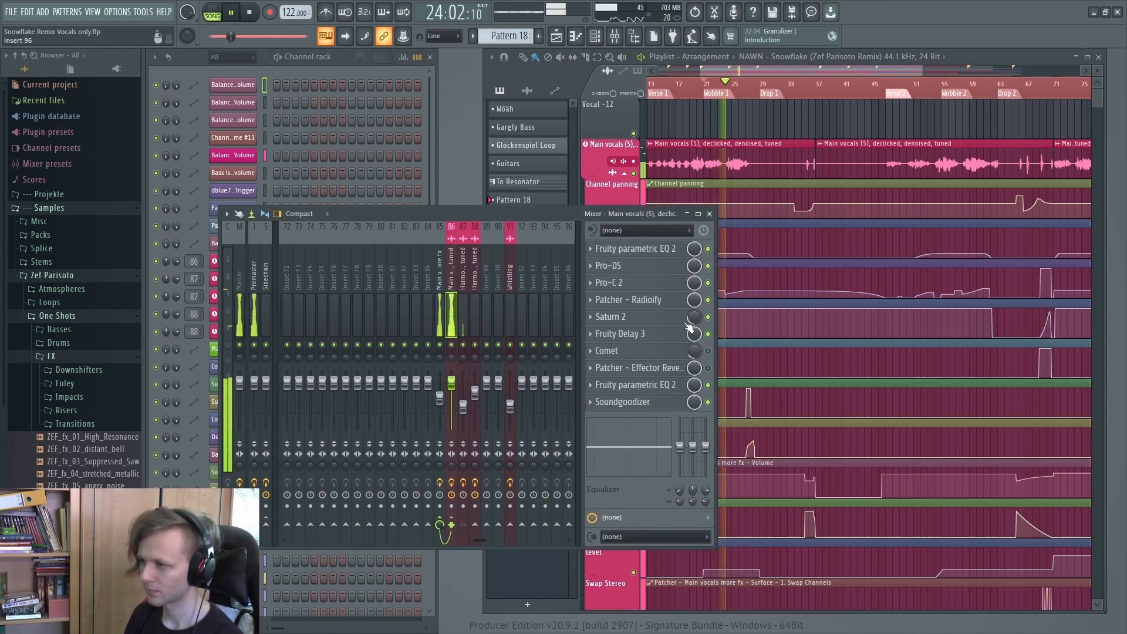
key(space)
Open Fruity Delay 3 and examine the Delay - Input wet and Output wet automation between Verse 2 and Drop 2.
click(659, 335)
drag(907, 300, 896, 301)
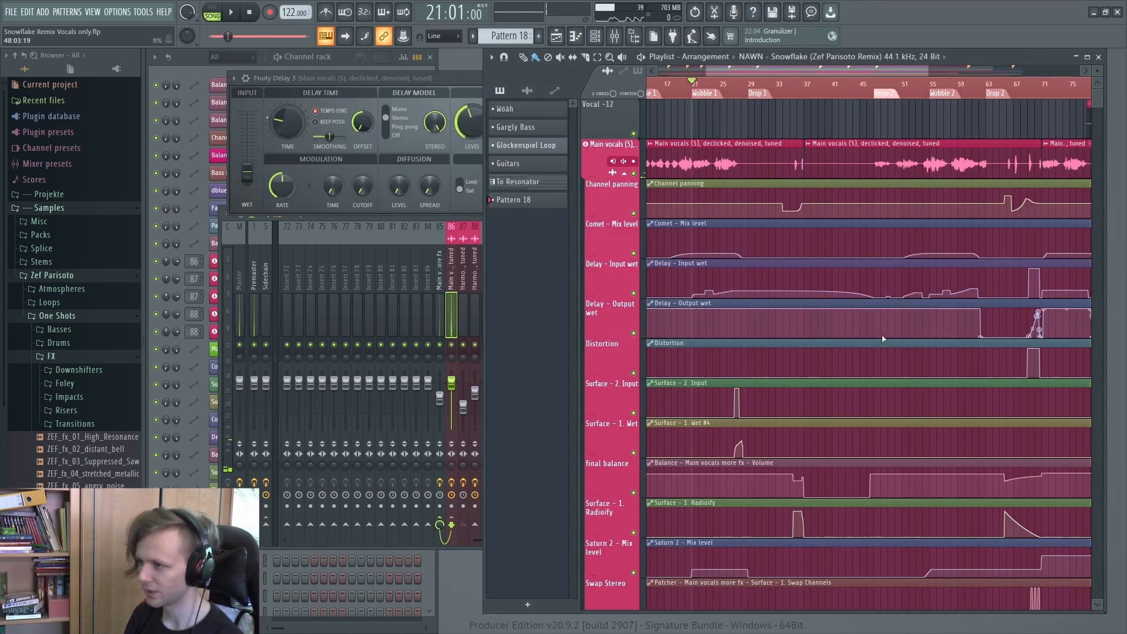
scroll(909, 303, up, 2)
scroll(904, 308, up, 3)
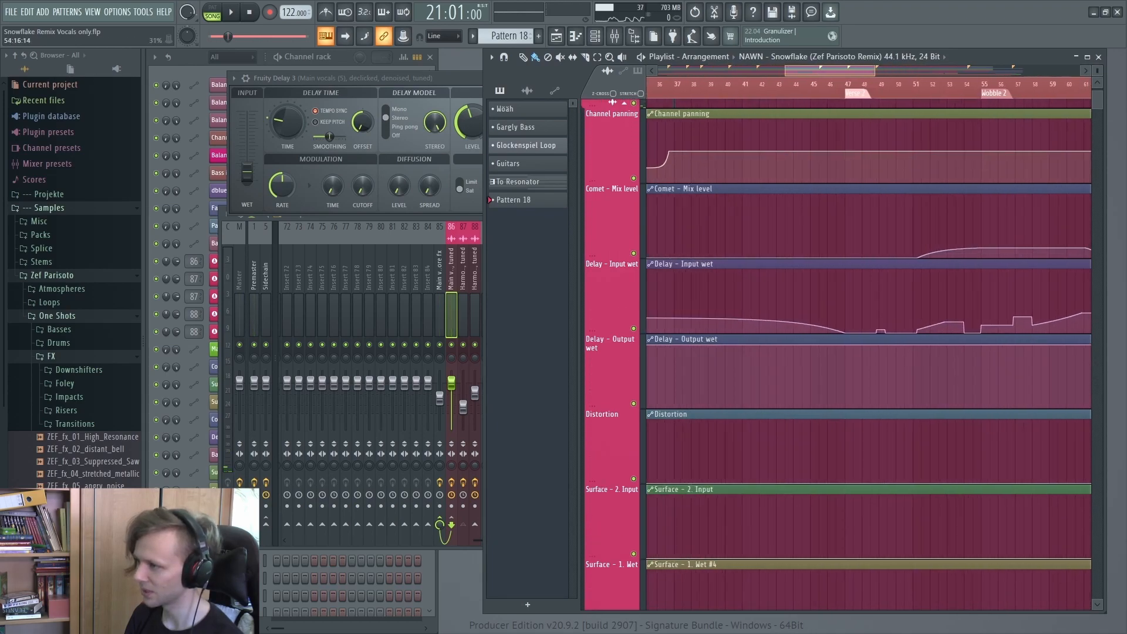
scroll(940, 311, down, 1)
drag(975, 312, 777, 314)
scroll(907, 399, up, 3)
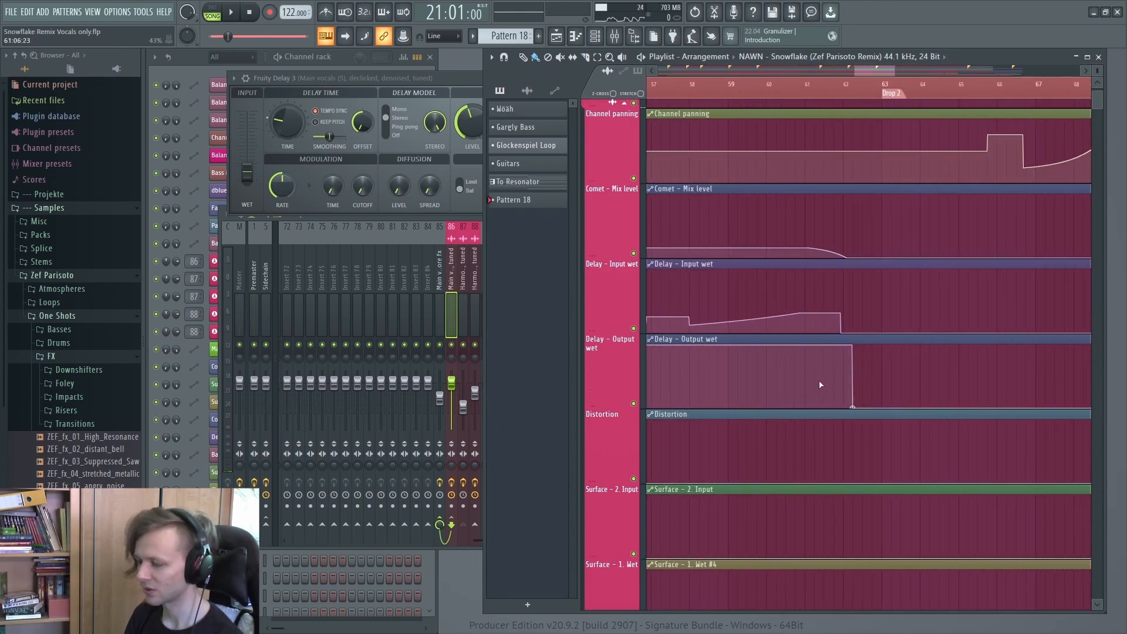
scroll(892, 399, down, 4)
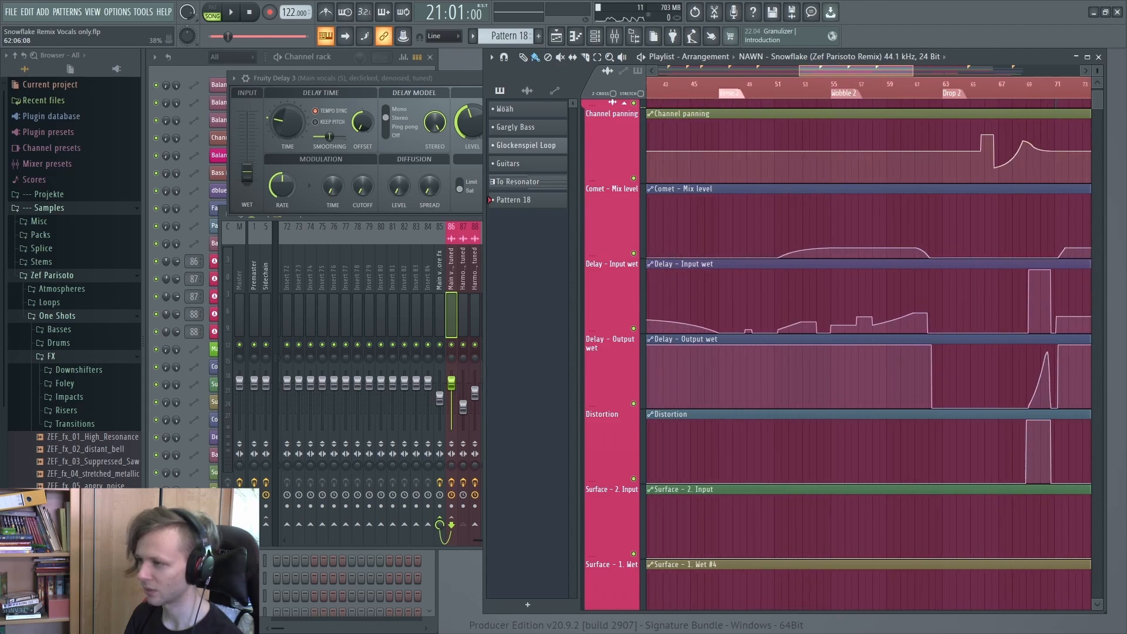
drag(951, 399, 1085, 399)
scroll(963, 399, up, 2)
scroll(869, 94, up, 2)
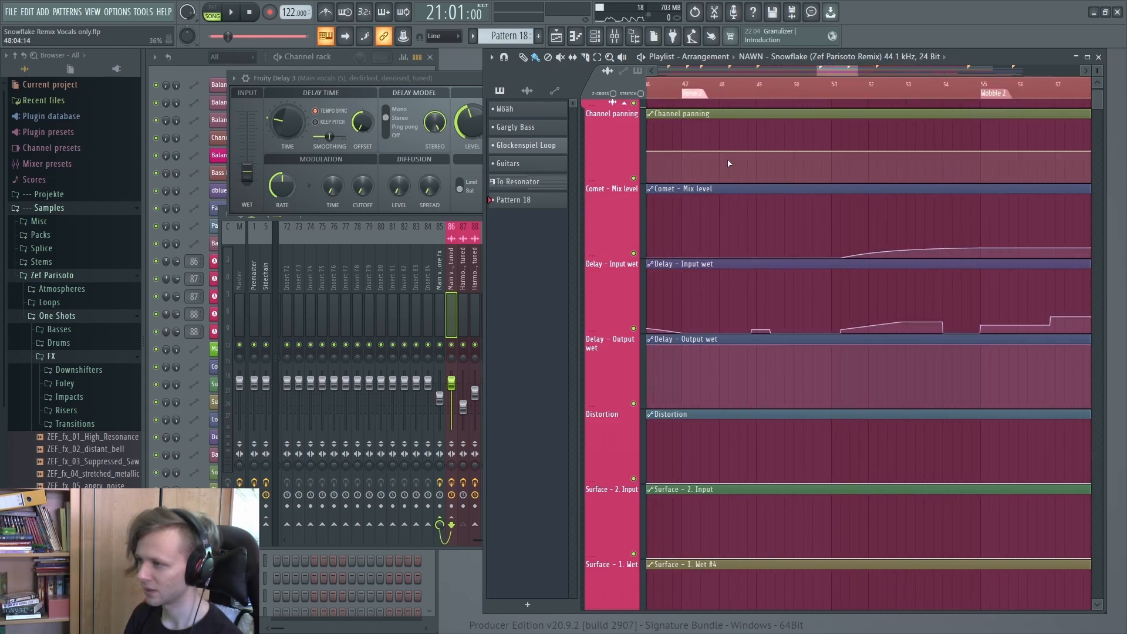
Raise the short Delay - Input wet automation block at 48:15 and audition the delay throw from 48:09.
click(739, 94)
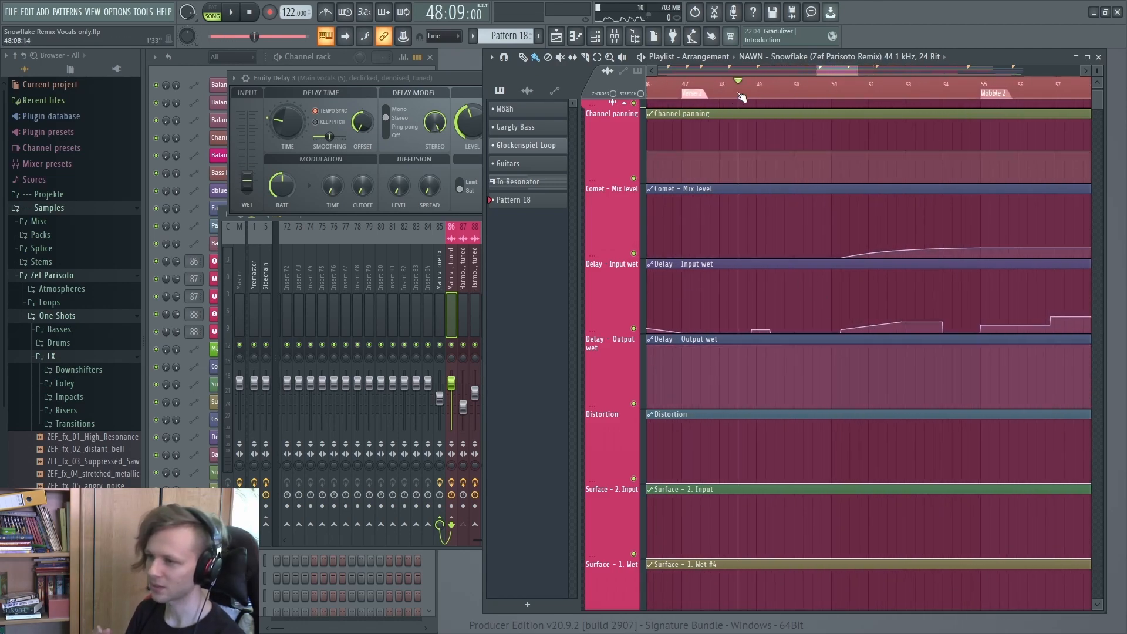
key(space)
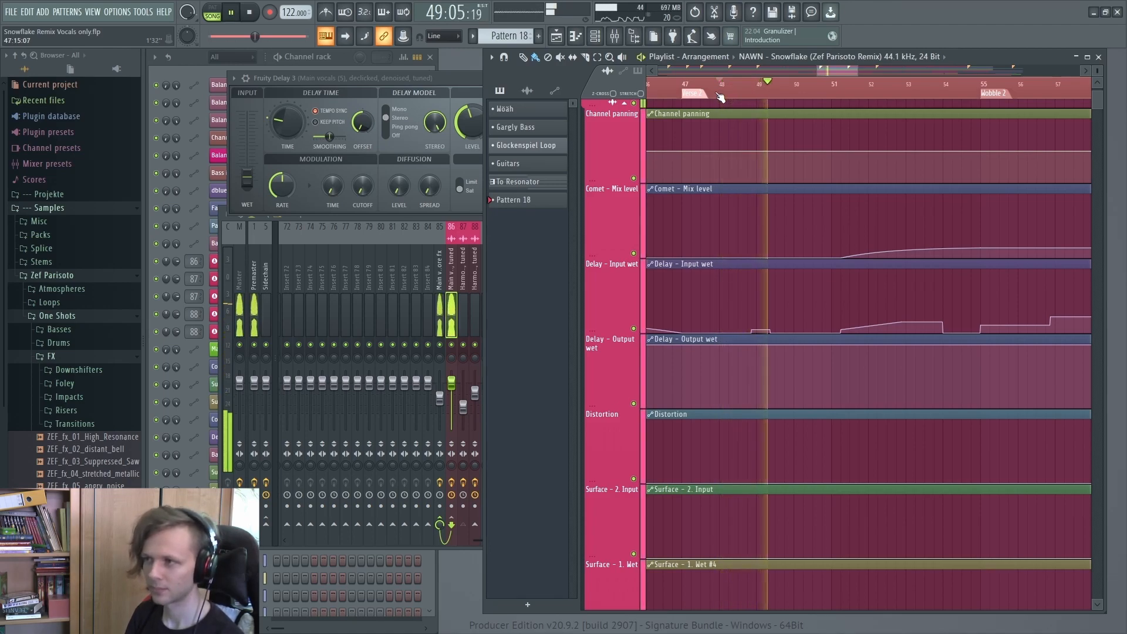
key(space)
scroll(757, 331, up, 2)
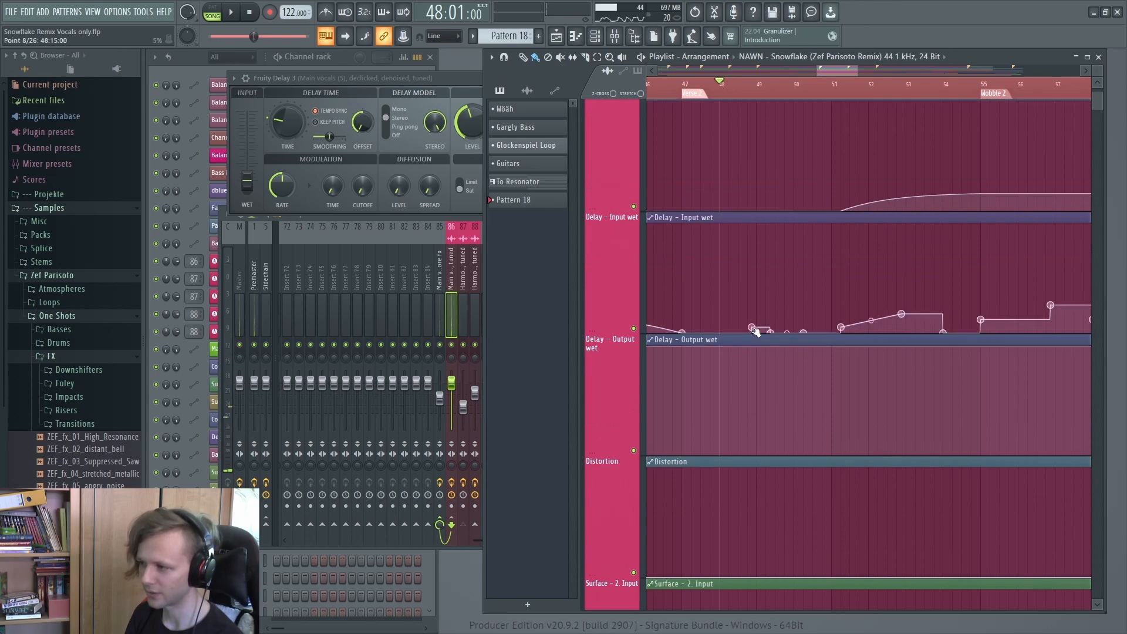
key(space)
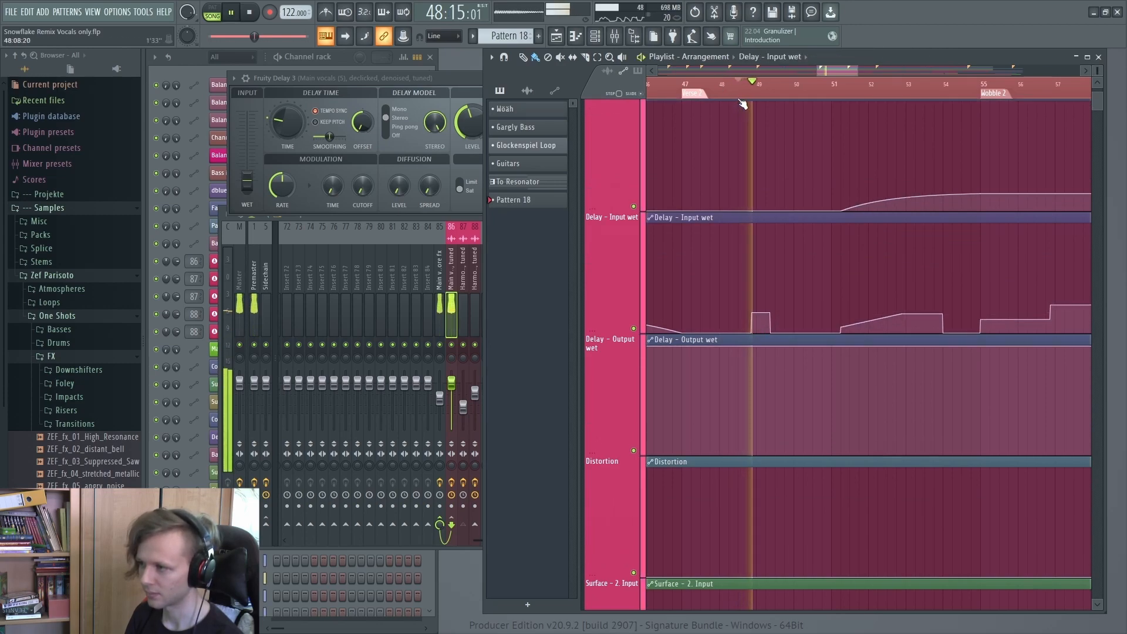
key(space)
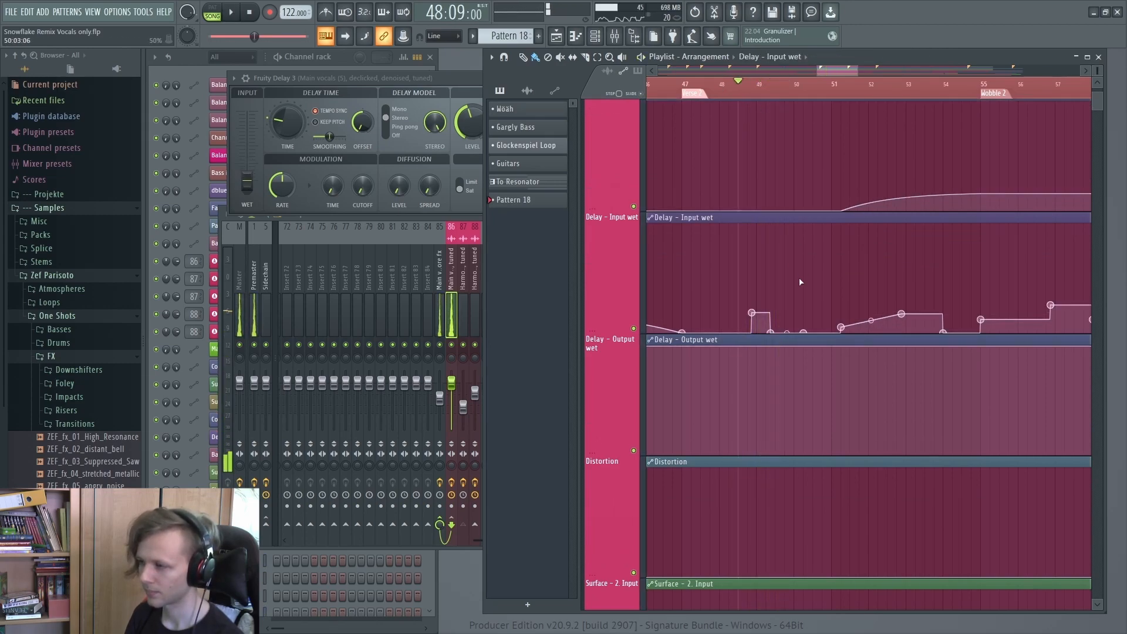
Re-enable Comet on the main vocals, view its settings and audition its mix level automation from Wobble 1.
scroll(800, 287, down, 2)
scroll(801, 273, down, 8)
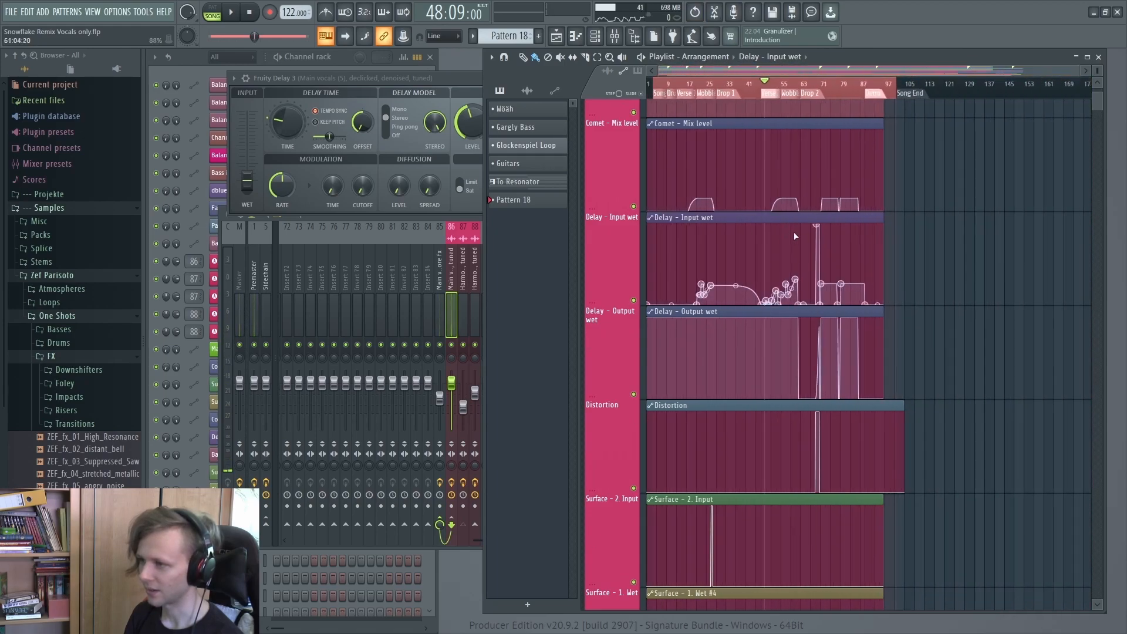
key(F9)
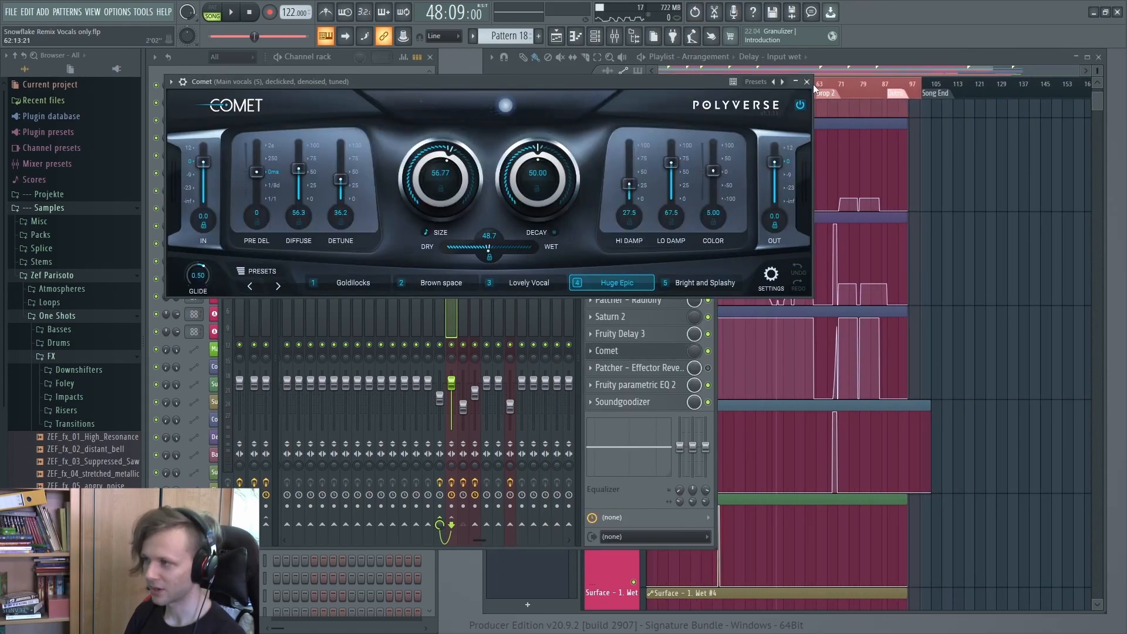
click(807, 82)
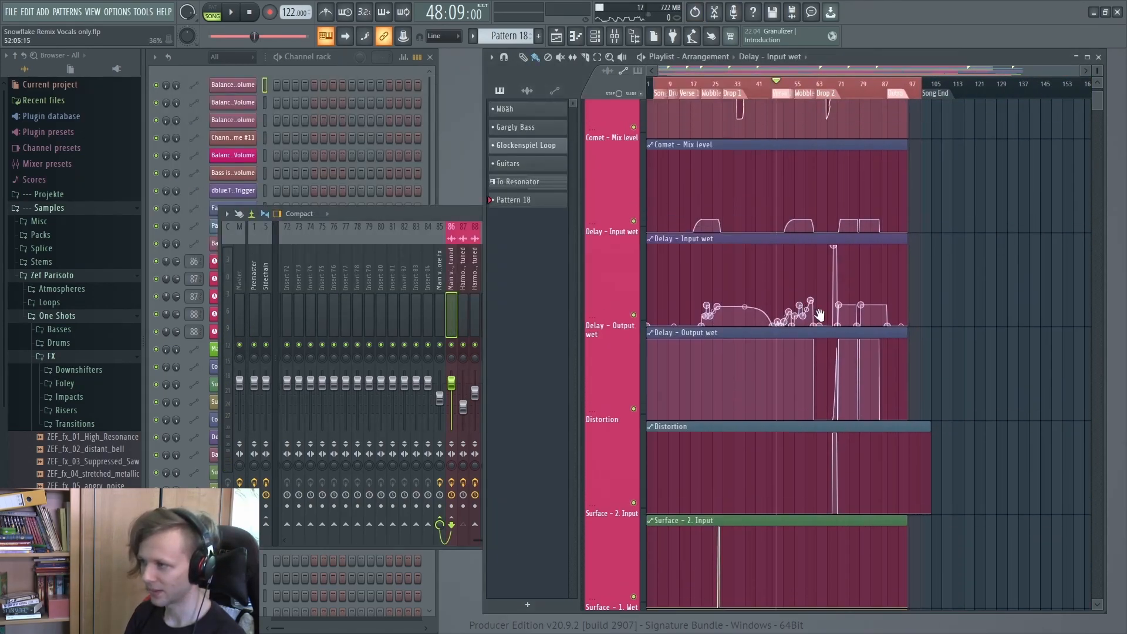
key(space)
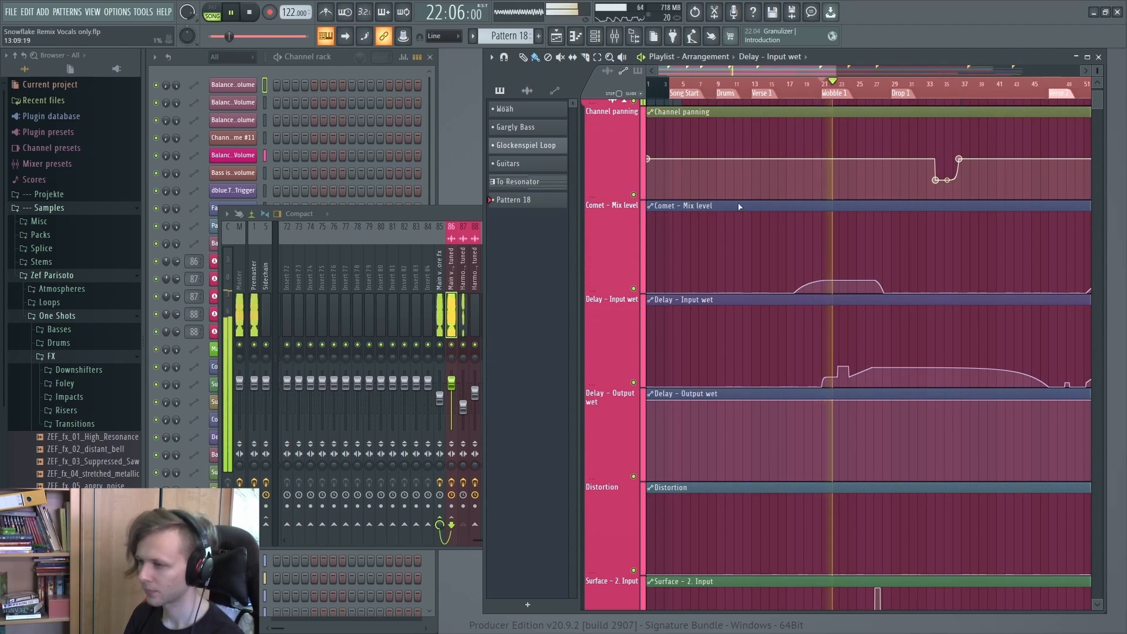
click(478, 211)
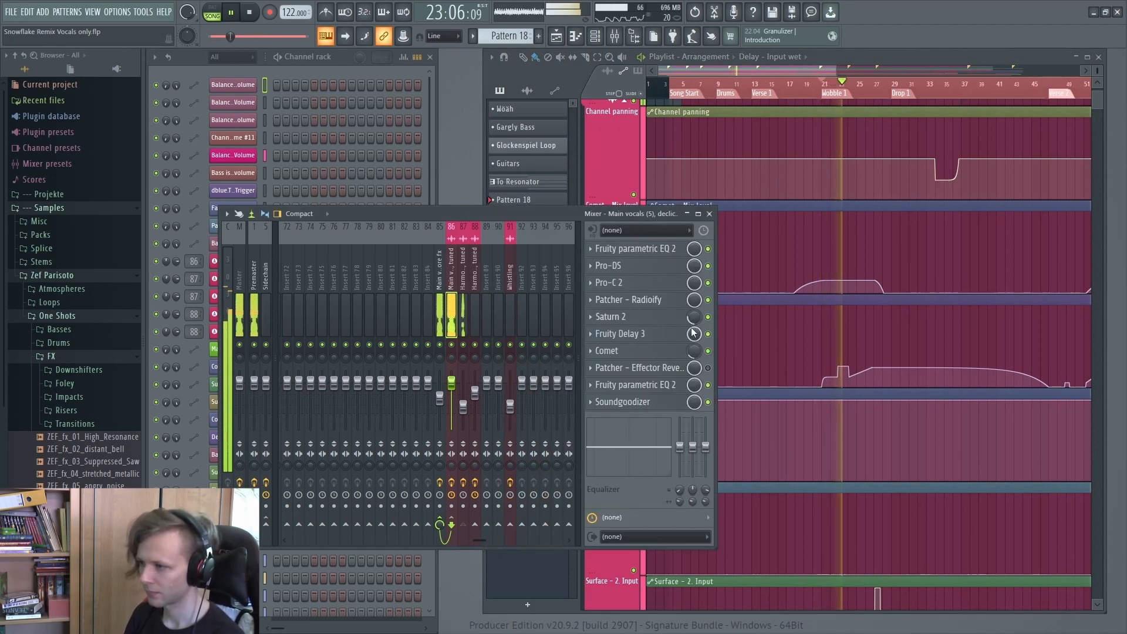
key(space)
Re-enable the Effector Reverb Patcher on the main vocals, open it and locate its Input and Wet automation before Drop 1.
click(655, 369)
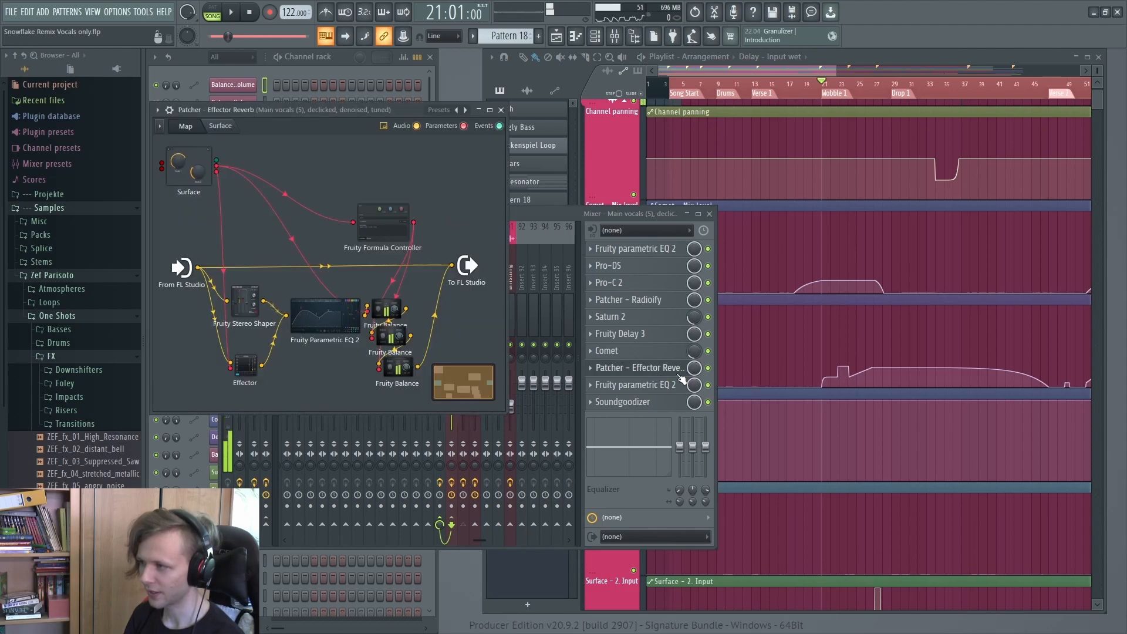
drag(839, 298, 829, 250)
scroll(828, 250, down, 2)
drag(863, 427, 867, 378)
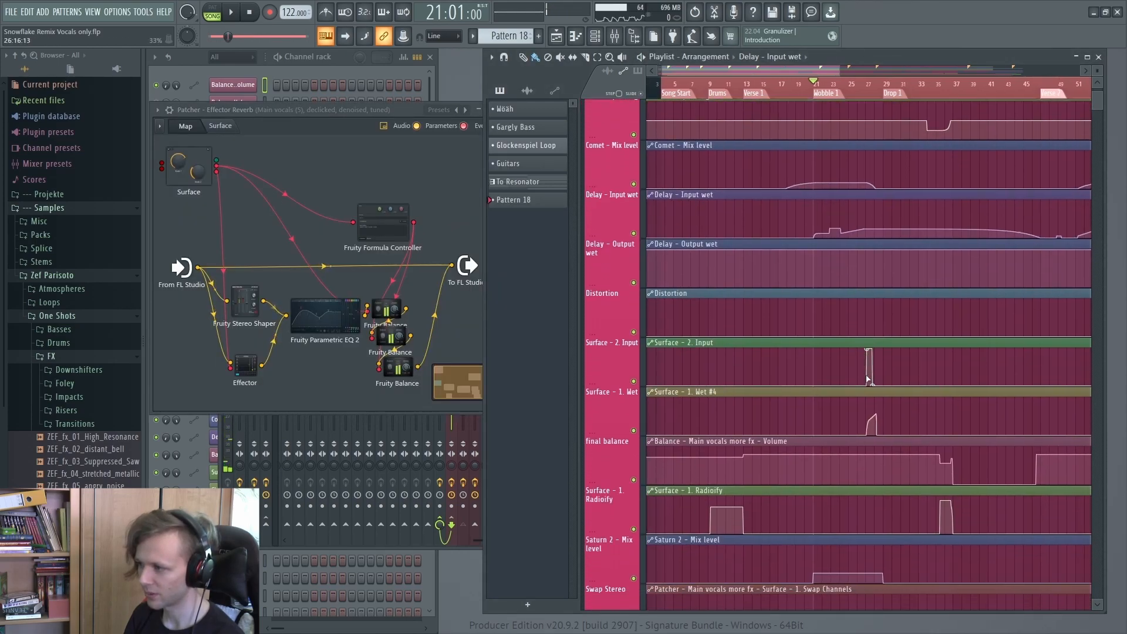
scroll(866, 377, up, 8)
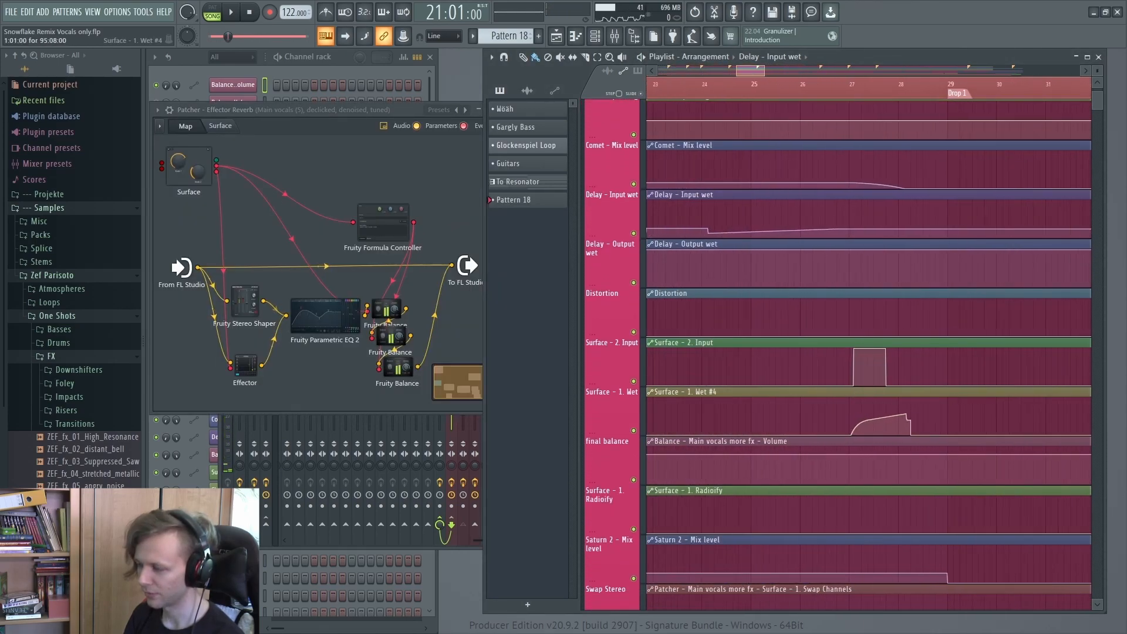
scroll(866, 377, up, 1)
Audition the Effector Reverb's Input and Wet automation from 26:10 up to the lead-in to Drop 1.
click(845, 85)
scroll(838, 370, down, 2)
scroll(849, 368, up, 4)
drag(831, 322, 830, 428)
key(space)
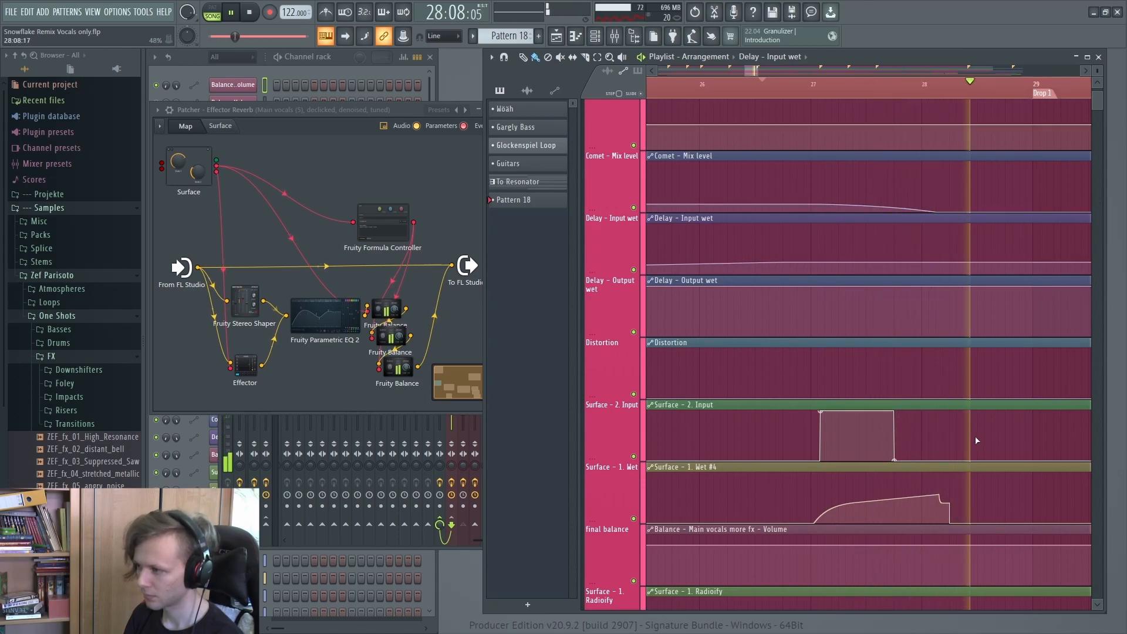
key(space)
Solo the full remix audio on Track 24, audition it from 27:14 and return to the vocal automation tracks.
scroll(941, 427, down, 3)
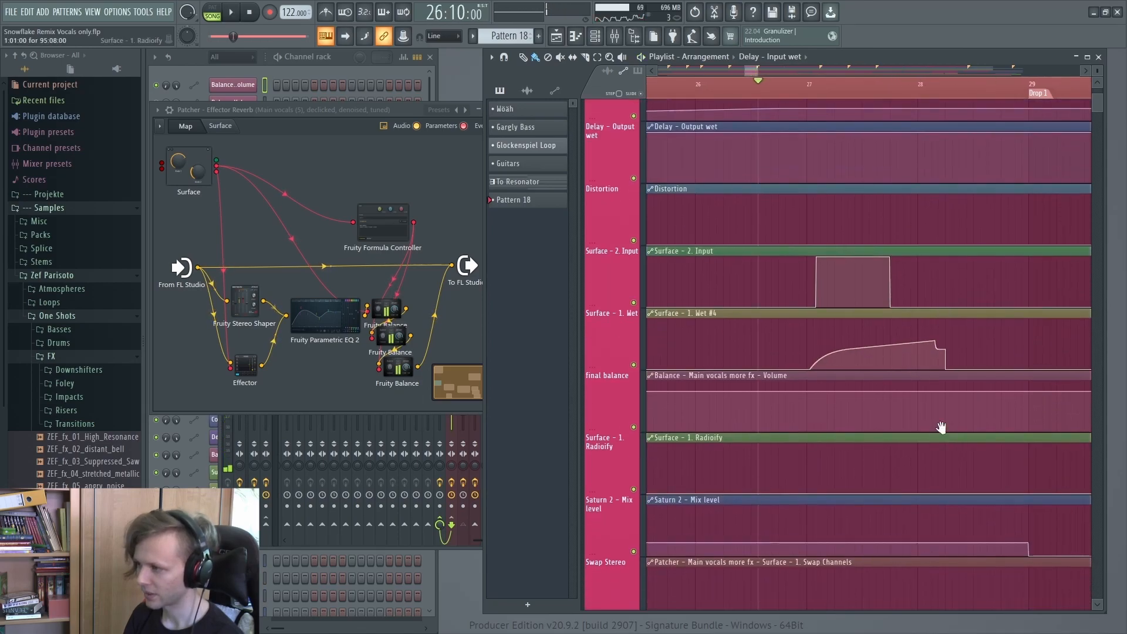
drag(941, 427, 938, 306)
scroll(943, 424, down, 5)
scroll(943, 315, up, 4)
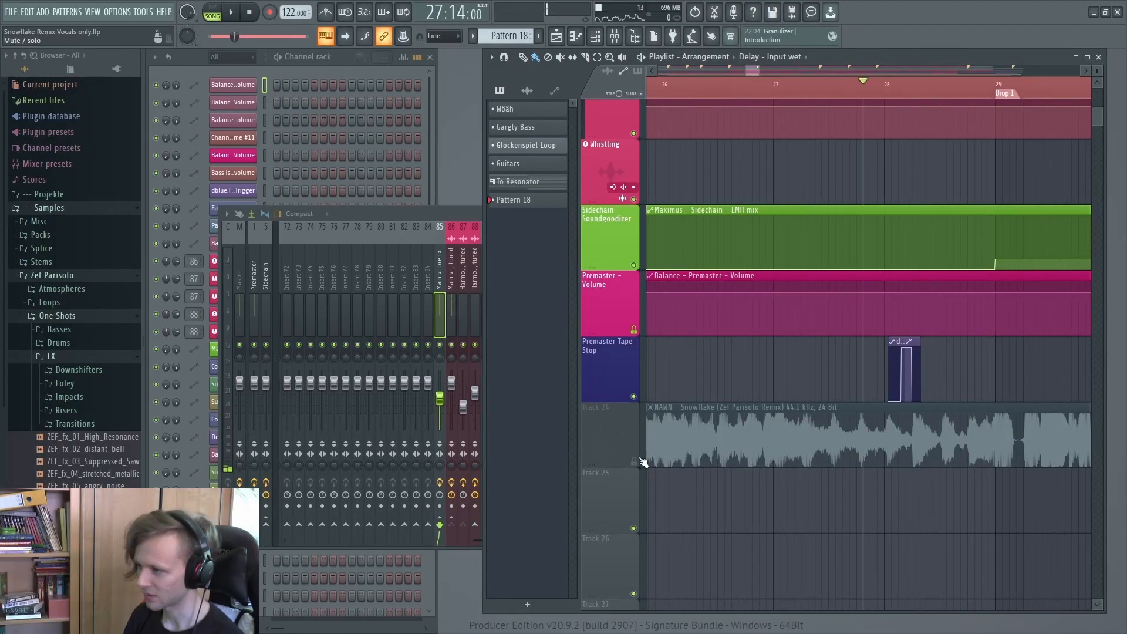
right_click(639, 462)
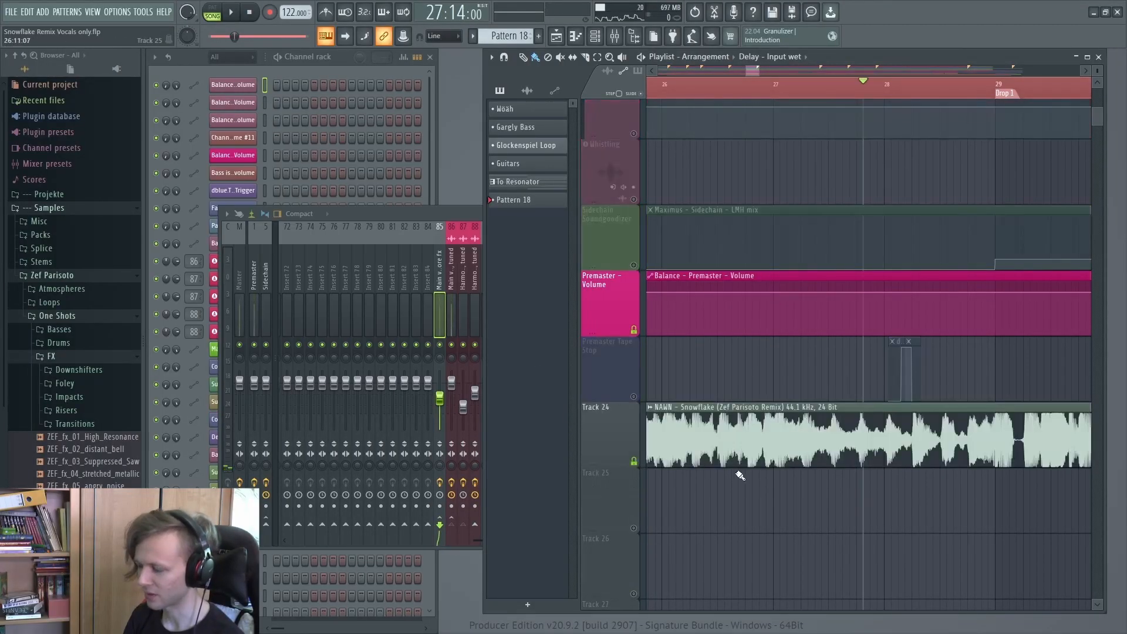
key(space)
key(space)
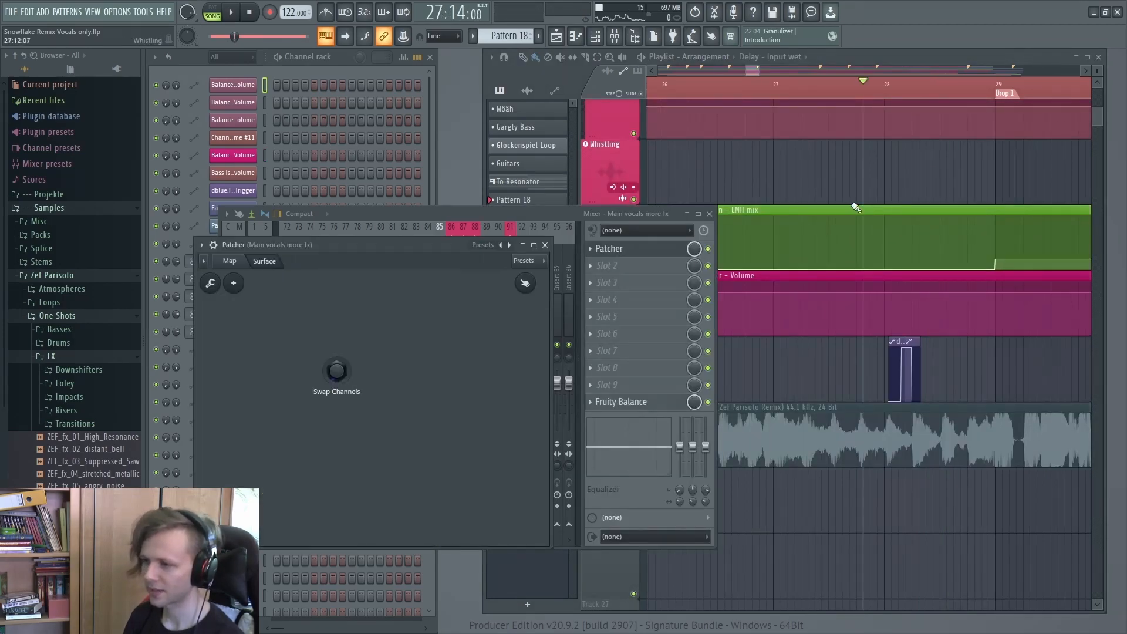
drag(855, 206, 880, 262)
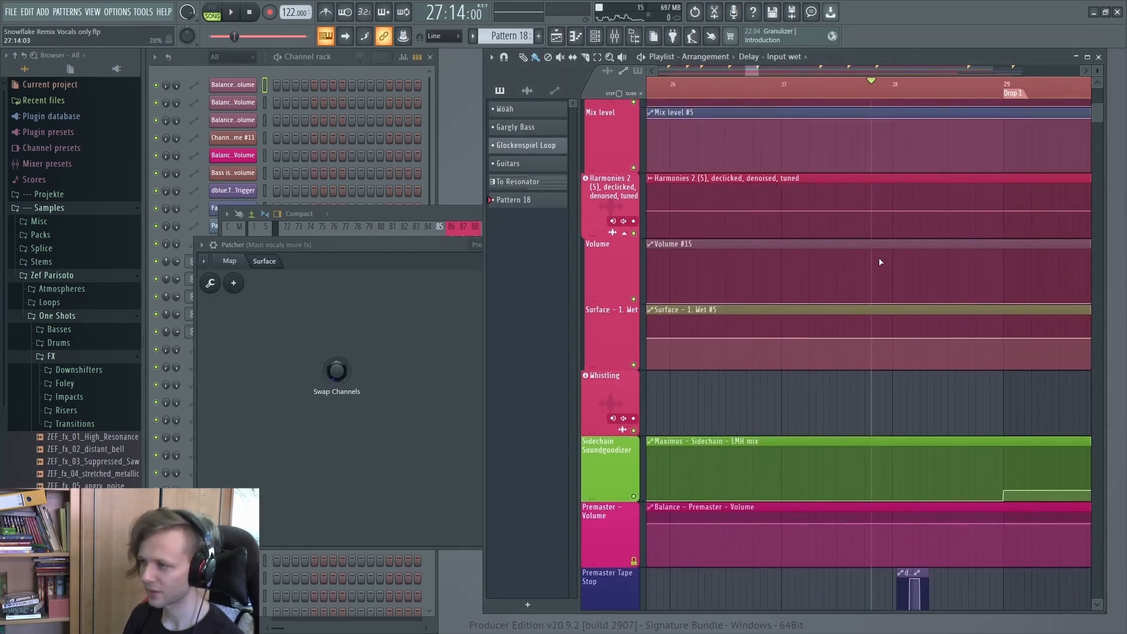
Locate the Swap Stereo automation before bar 71 and show the Patcher's Swap Channels control for Main vocals more fx.
scroll(880, 262, down, 8)
scroll(854, 194, down, 8)
scroll(854, 194, up, 8)
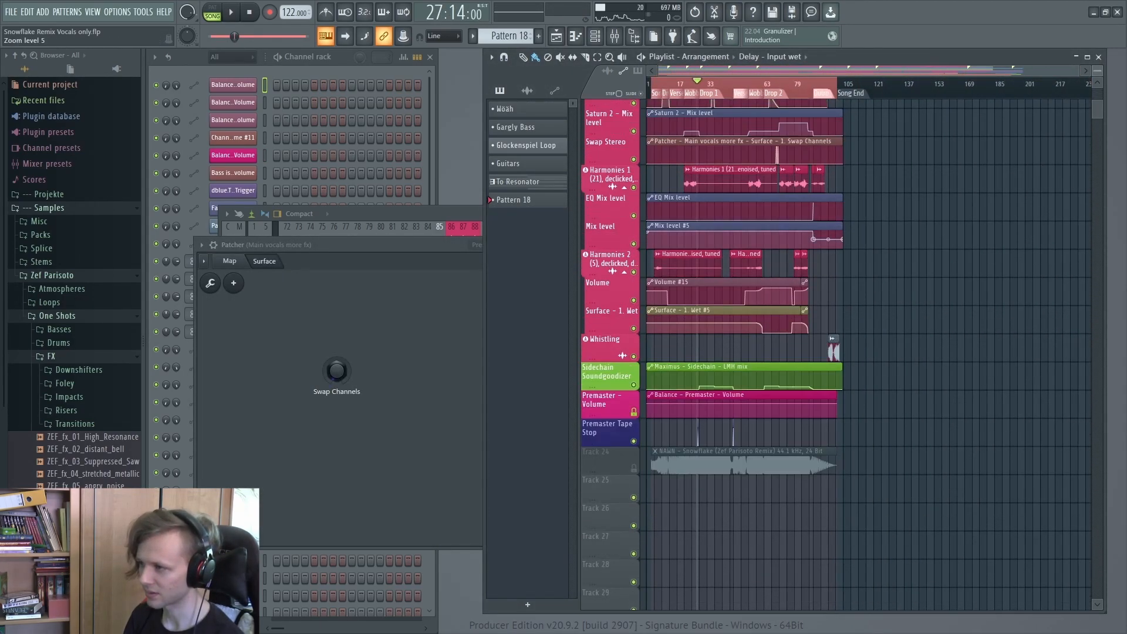
scroll(854, 194, up, 5)
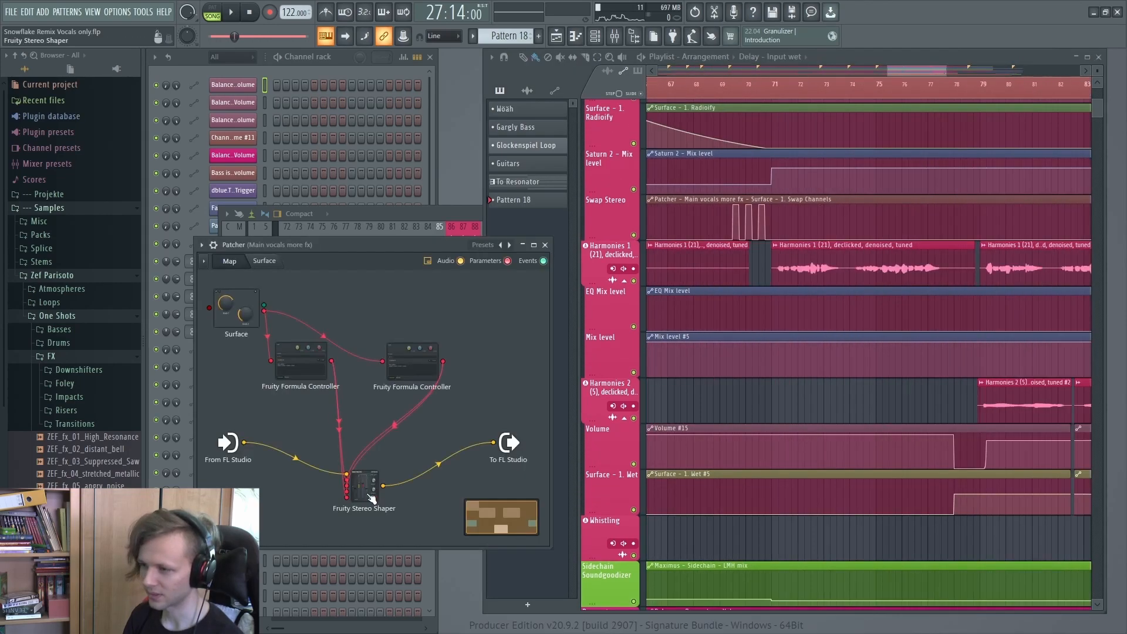
click(264, 261)
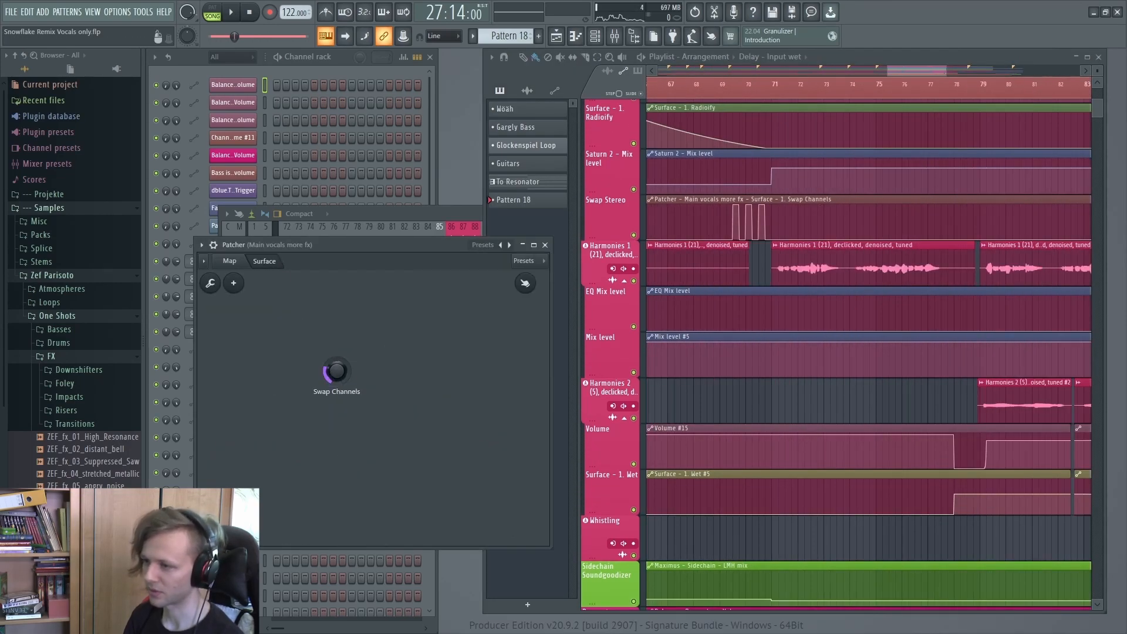
drag(1062, 377, 930, 261)
scroll(802, 261, down, 5)
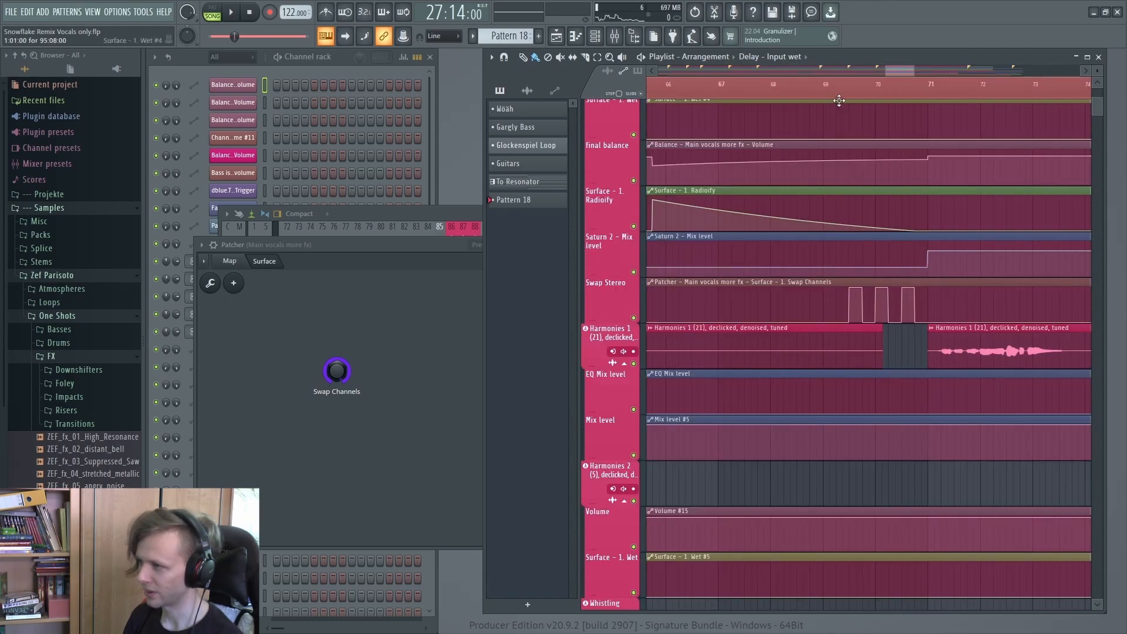
Audition the Swap Channels automation on the main vocals from 69:01.
click(834, 87)
key(space)
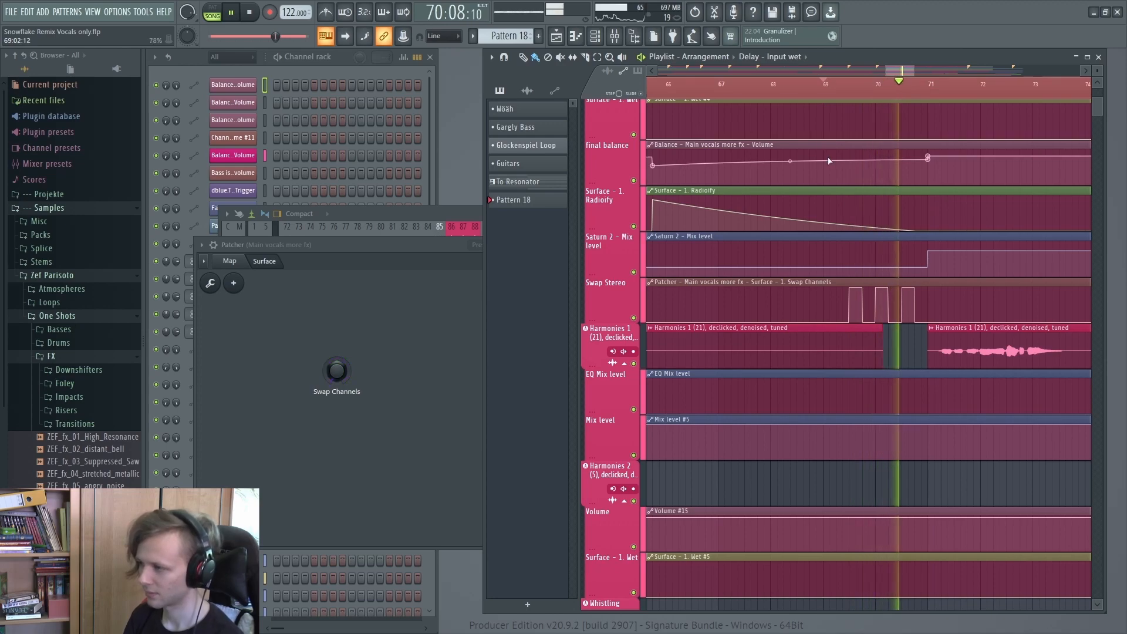
key(space)
Review the effect slots of the main vocals and Main vocals more fx mixer tracks, closing the Swap Channels Patcher.
click(444, 217)
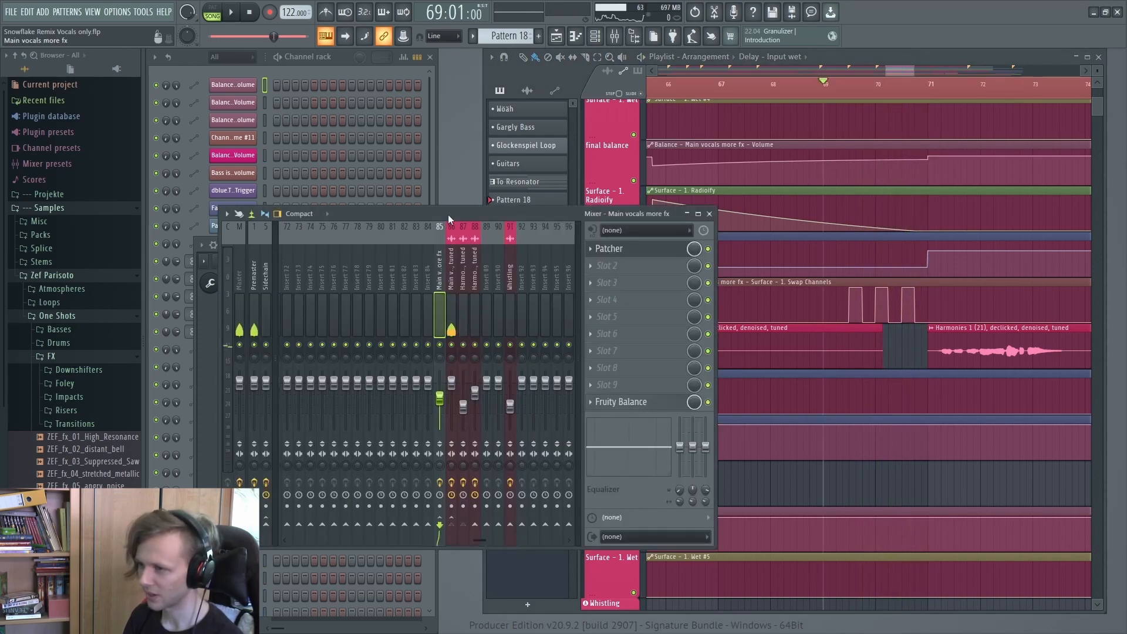
click(452, 284)
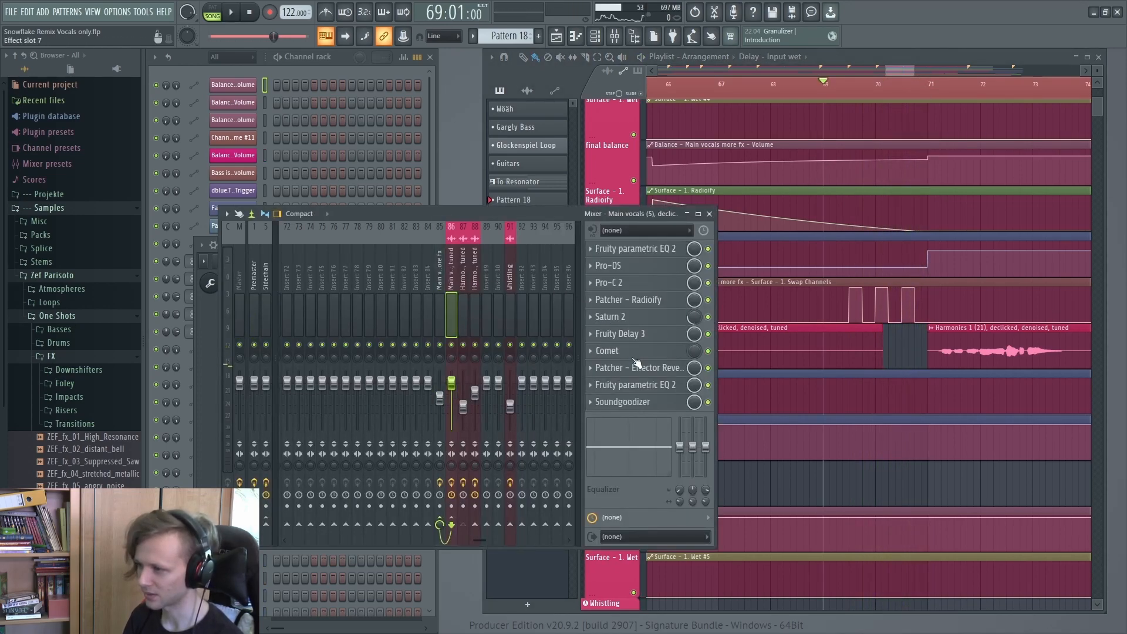
click(634, 333)
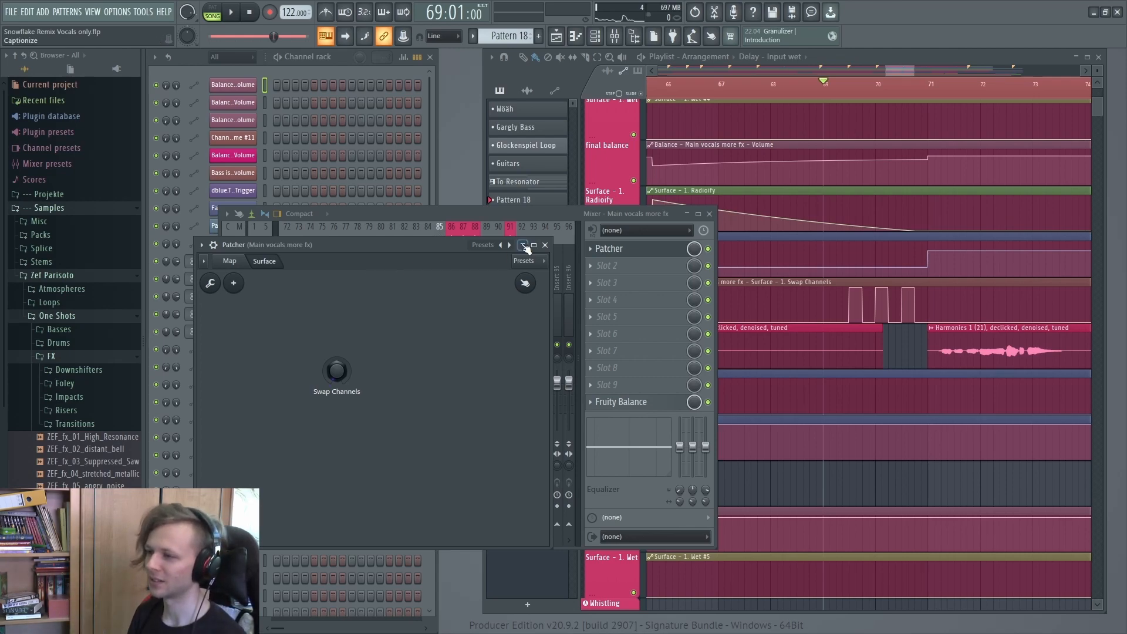
click(544, 246)
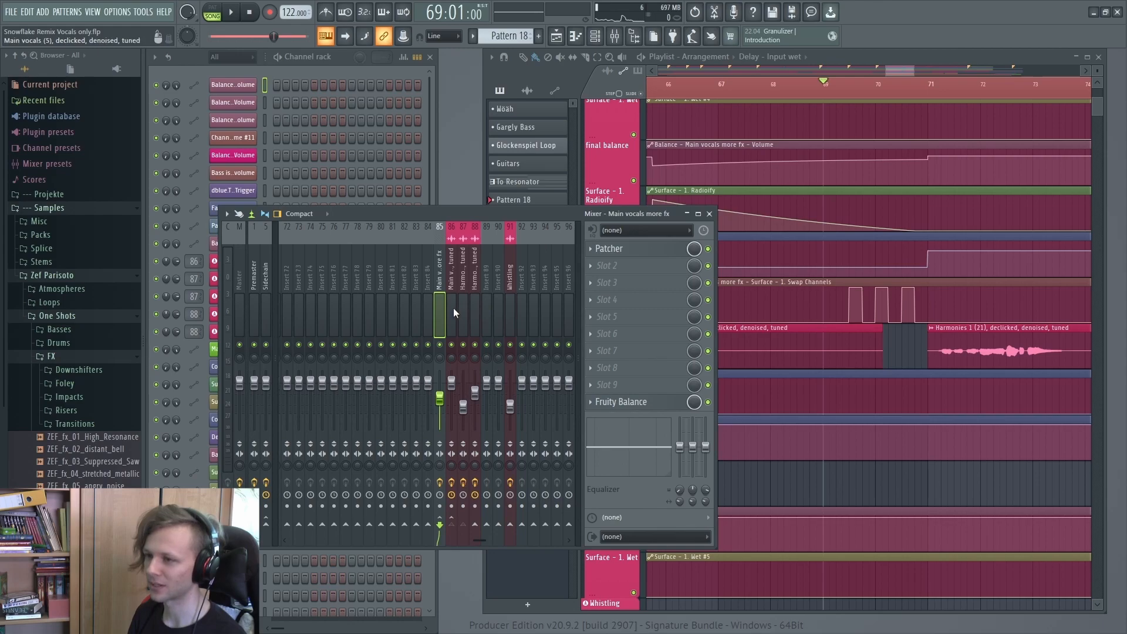
click(630, 256)
click(631, 258)
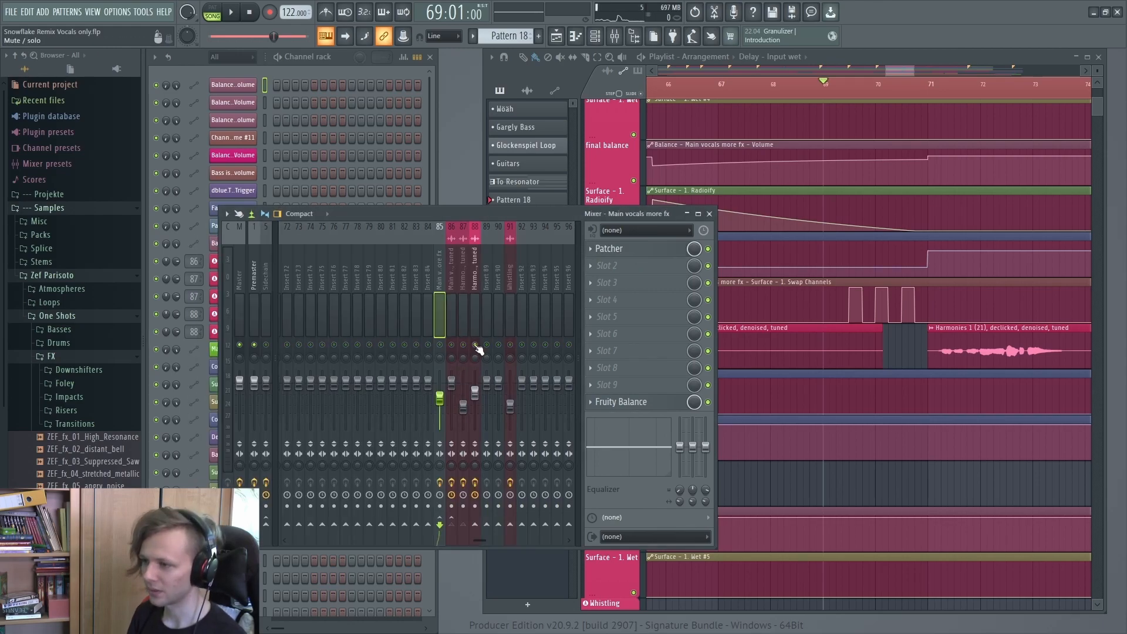
Select the soloed Harmonies 2 mixer track, find its first playlist phrase and audition it from 6:01.
click(473, 311)
ctrl+right_click(828, 317)
scroll(820, 314, up, 3)
scroll(786, 294, up, 3)
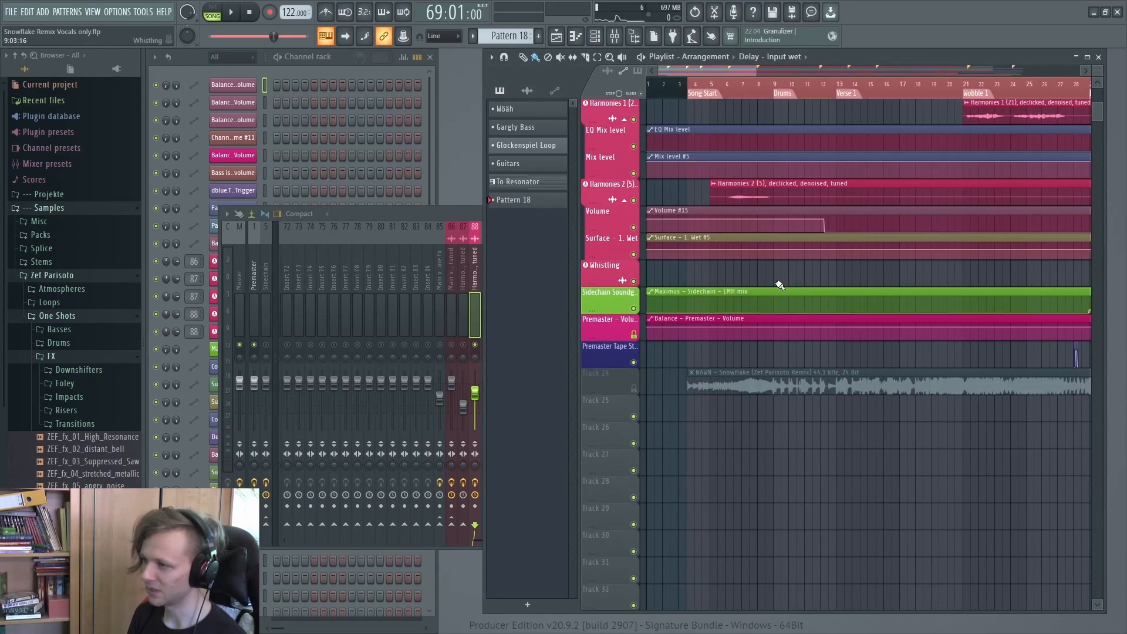
drag(791, 225, 793, 260)
key(space)
click(456, 216)
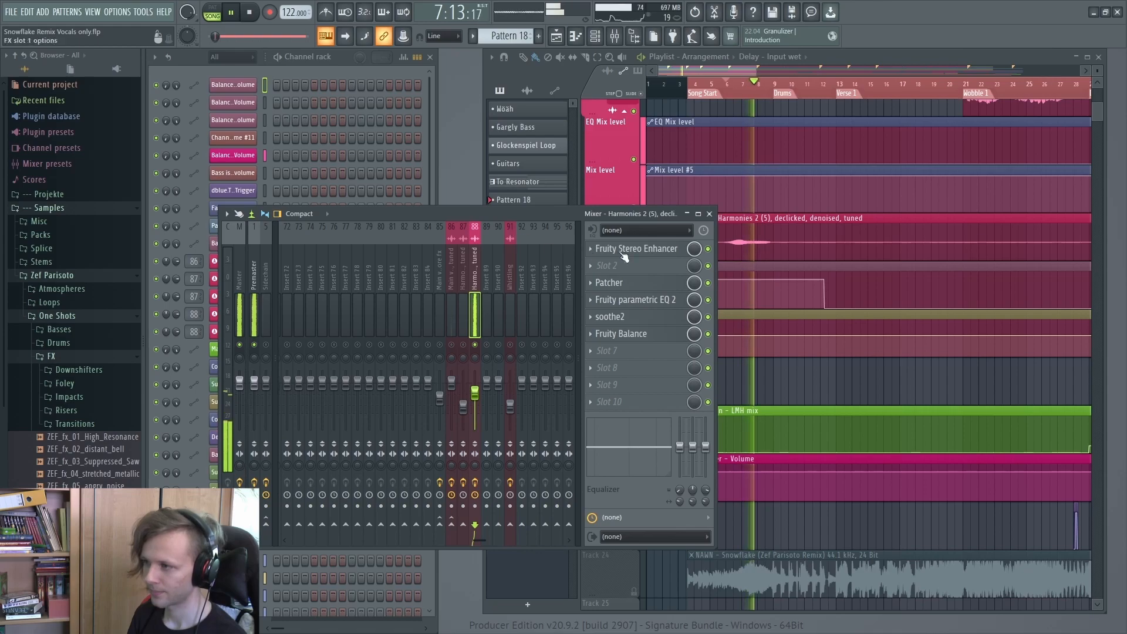
key(space)
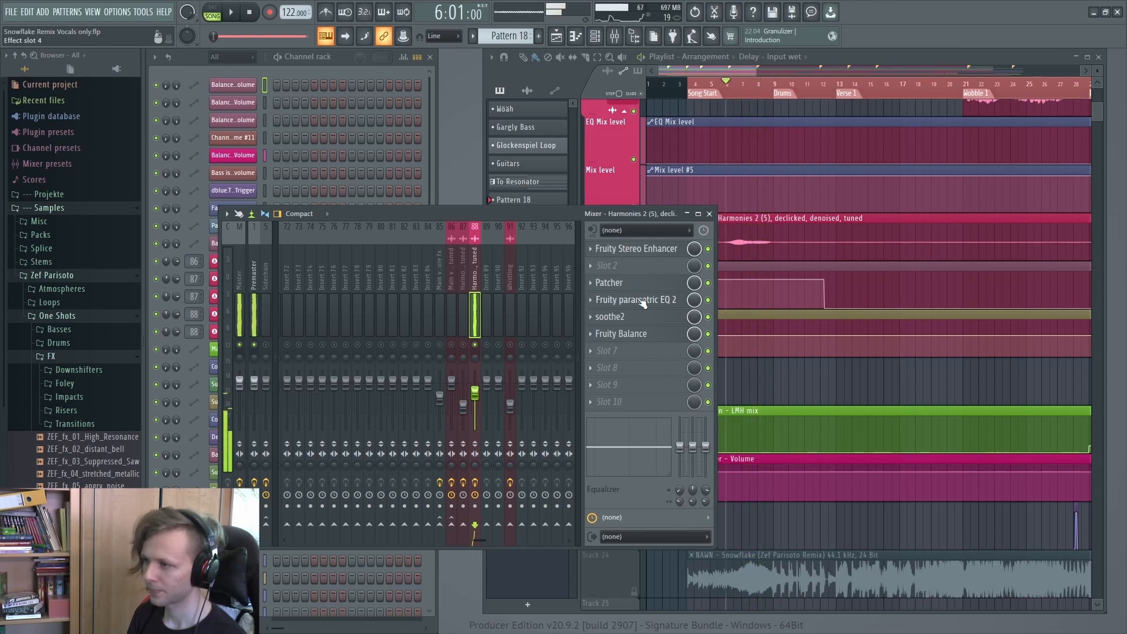
Inspect the Harmonies 2 effects: Fruity parametric EQ 2, Fruity Stereo Enhancer, Patcher and soothe2.
click(646, 301)
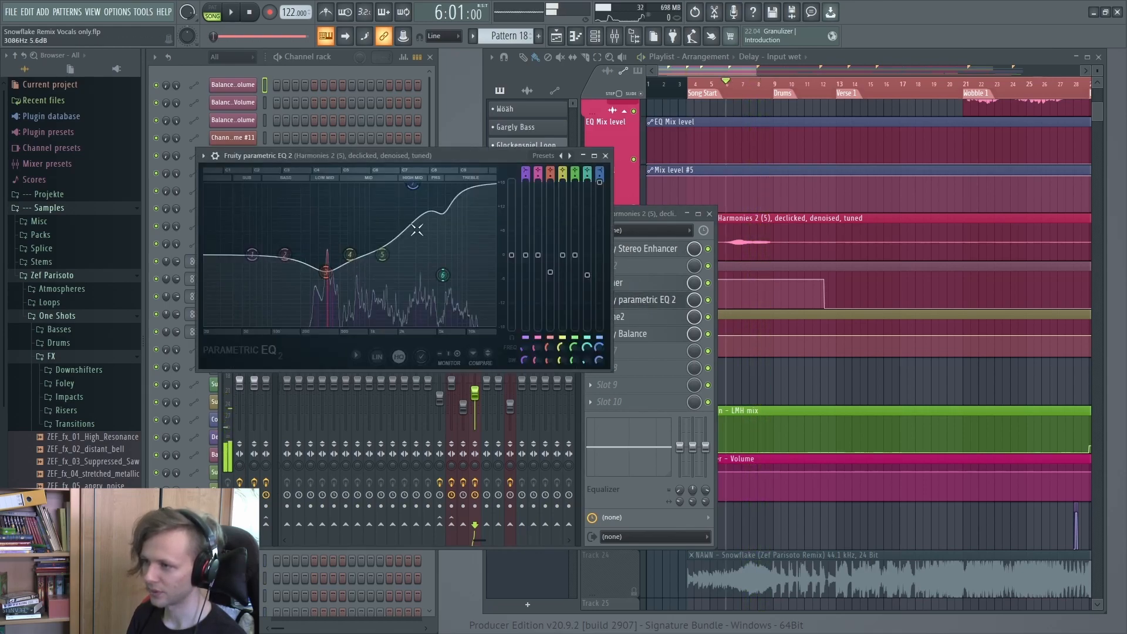
click(635, 249)
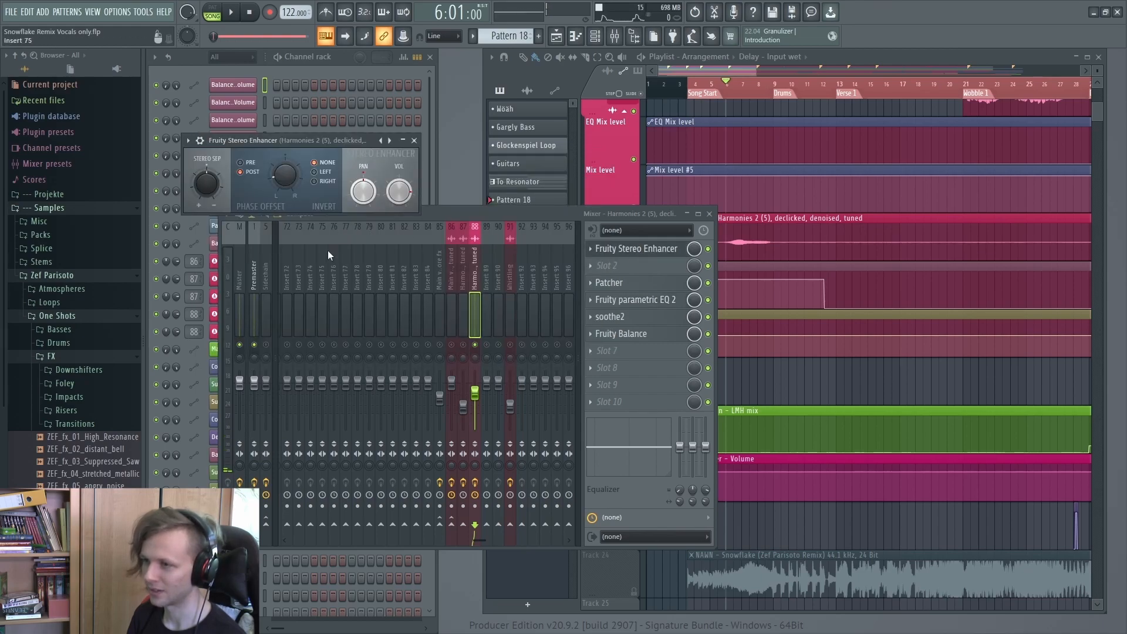
click(644, 284)
click(644, 285)
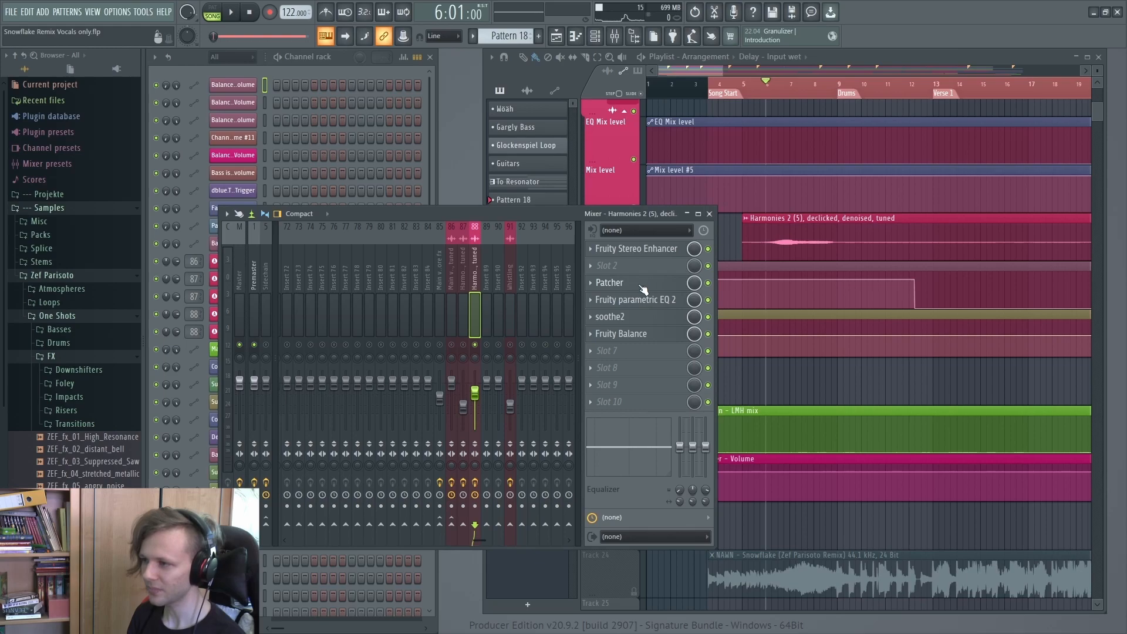
click(644, 303)
click(644, 304)
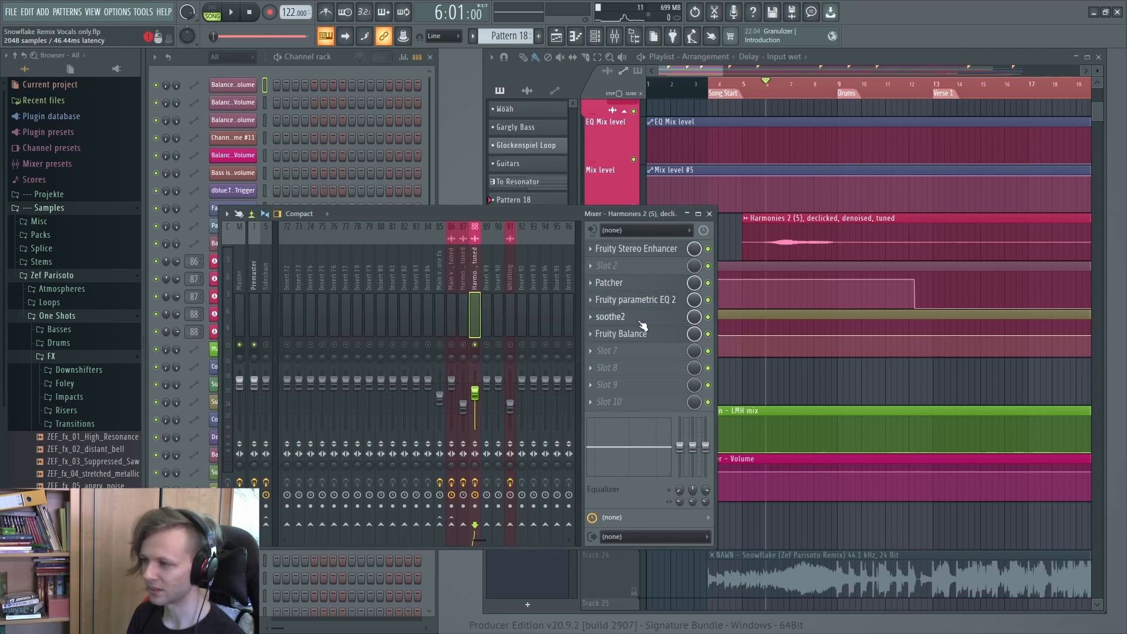
click(643, 321)
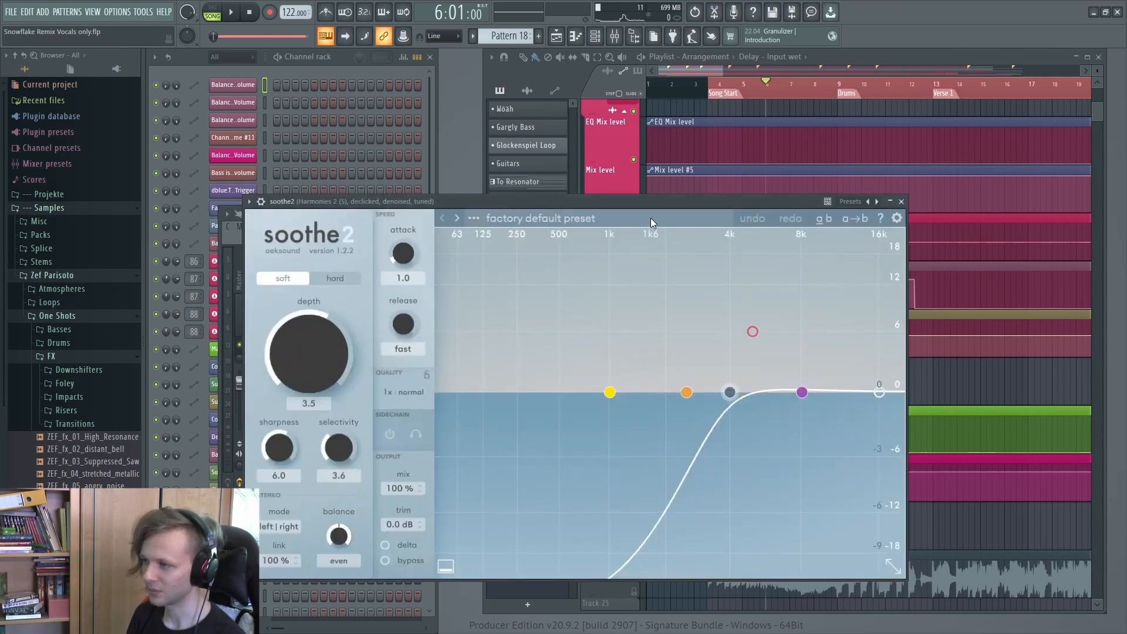
drag(645, 204, 634, 201)
Audition the Harmonies 2 Volume and Wet automation from 59:01 ahead of Drop 2 and compare it with the other vocal tracks.
key(space)
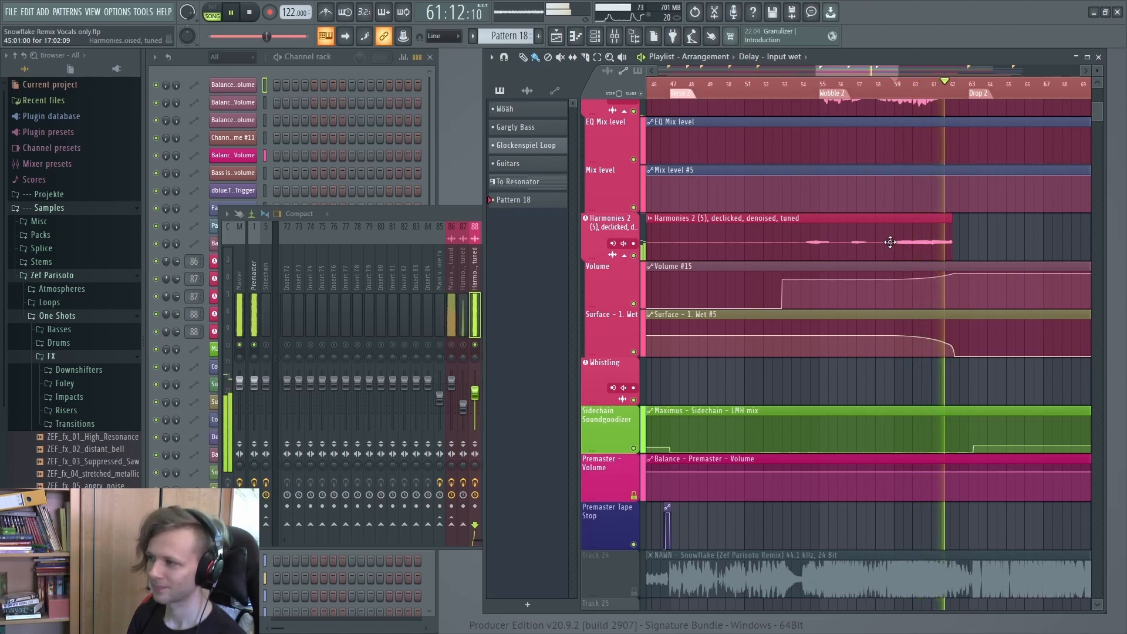
key(space)
scroll(855, 310, up, 3)
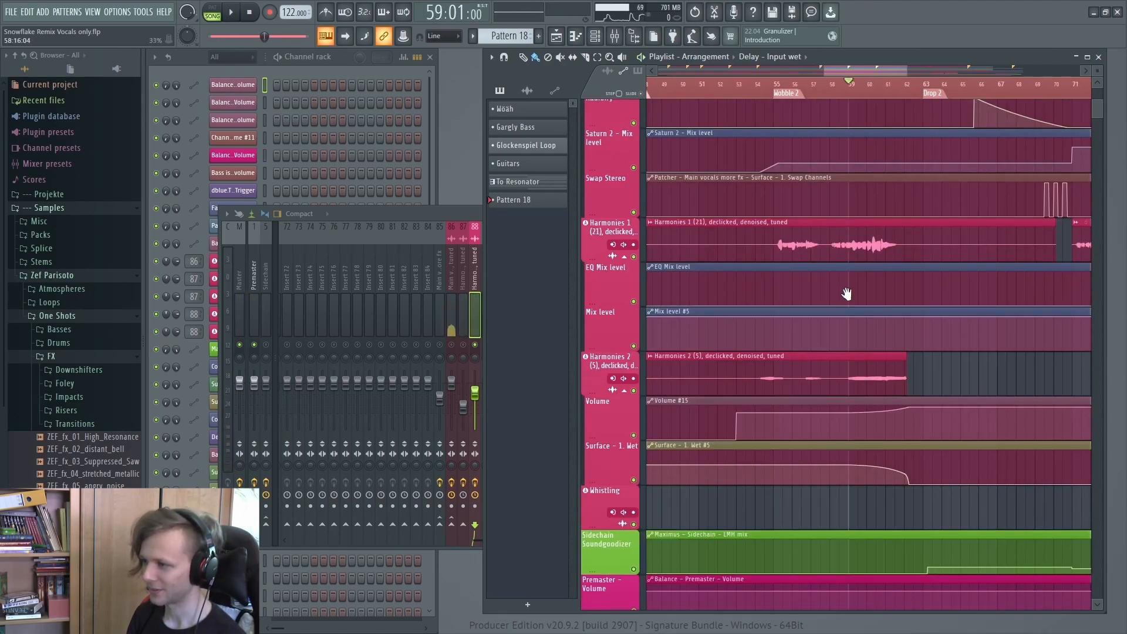
scroll(846, 293, down, 4)
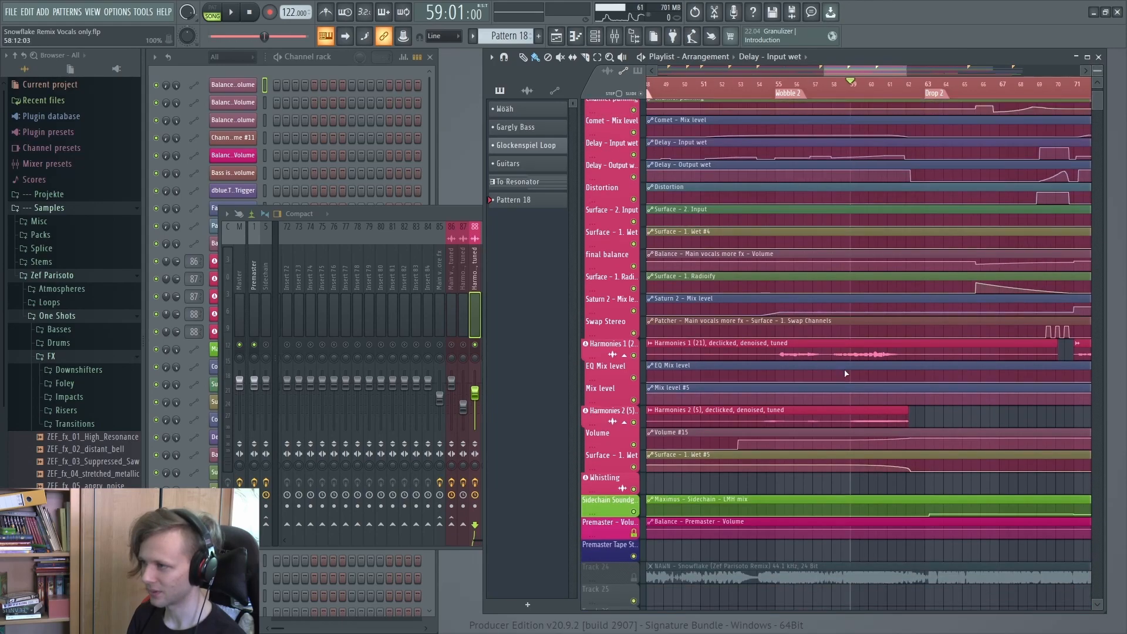
key(space)
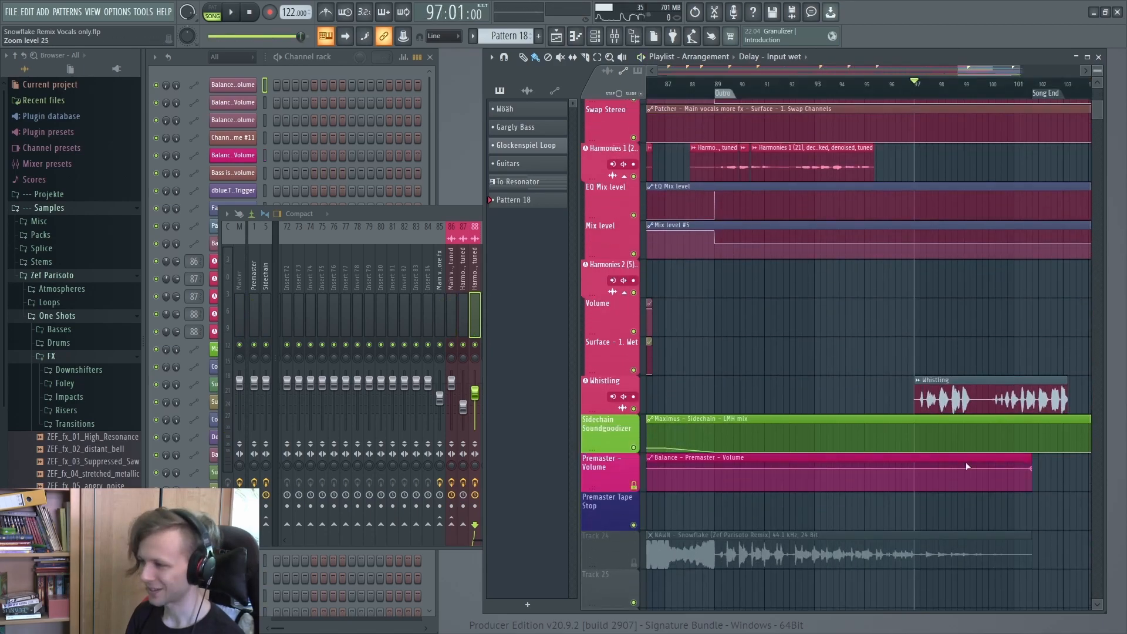
Open the Whistling clip's settings, go to its mixer track and audition it soloed from 97:01.
double_click(825, 399)
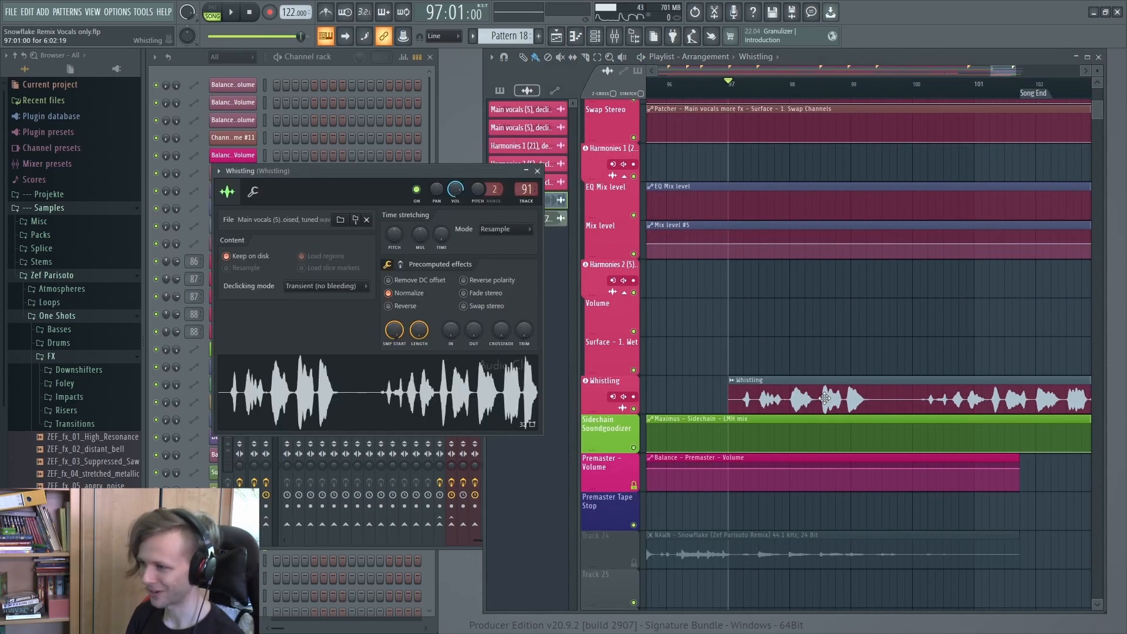
double_click(527, 189)
key(space)
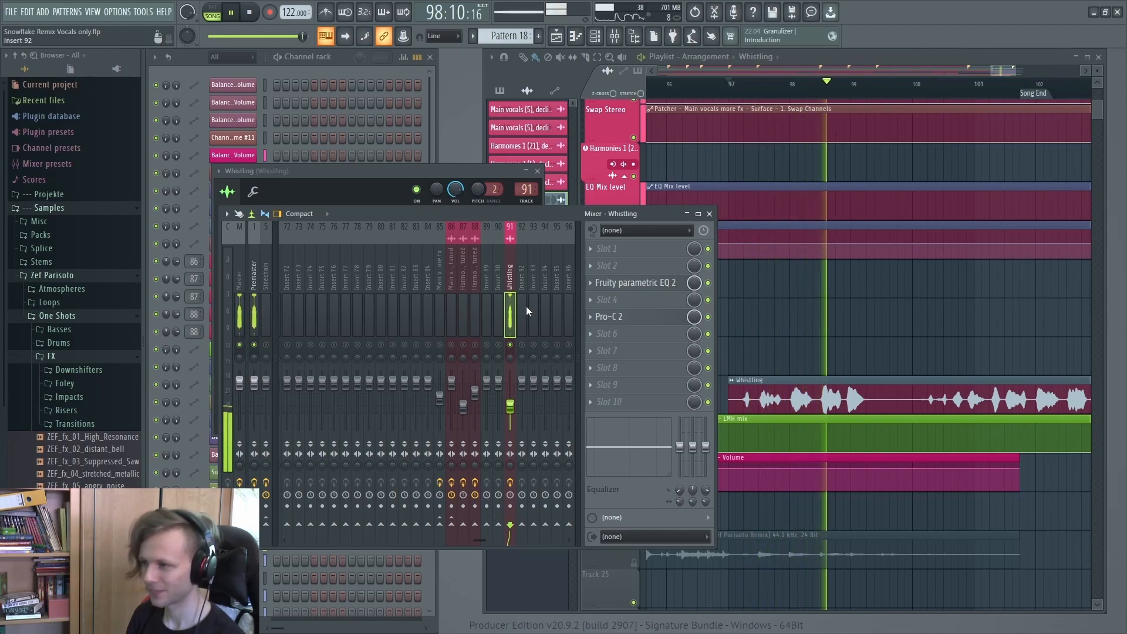
key(space)
Audition the whistling with its Fruity parametric EQ 2 settings in view, and close the equalizer.
click(614, 284)
key(space)
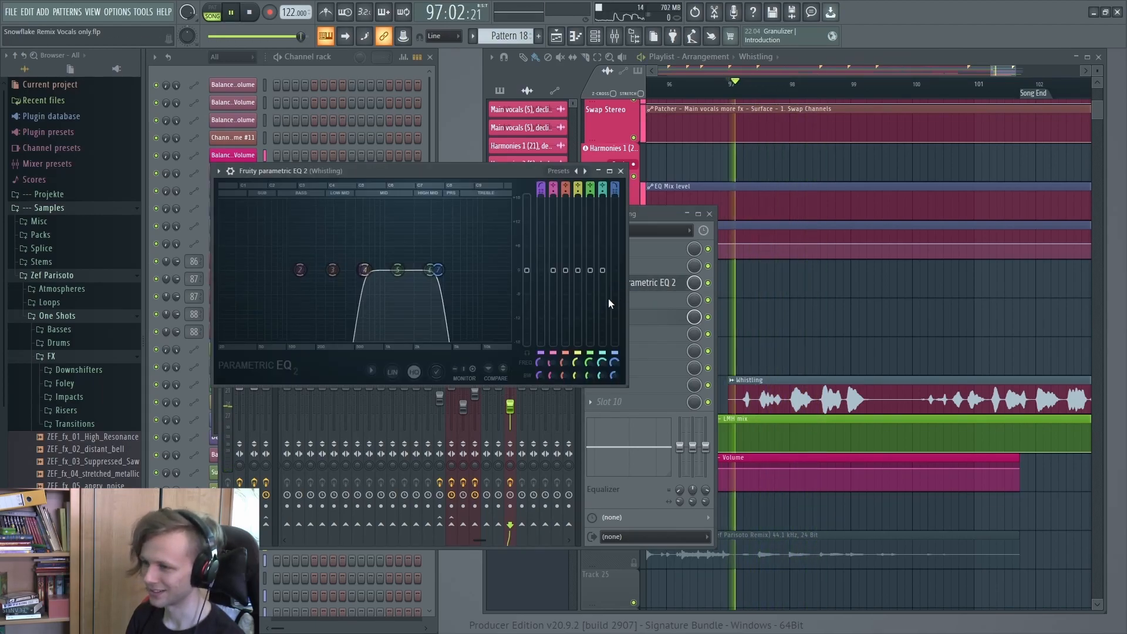
key(space)
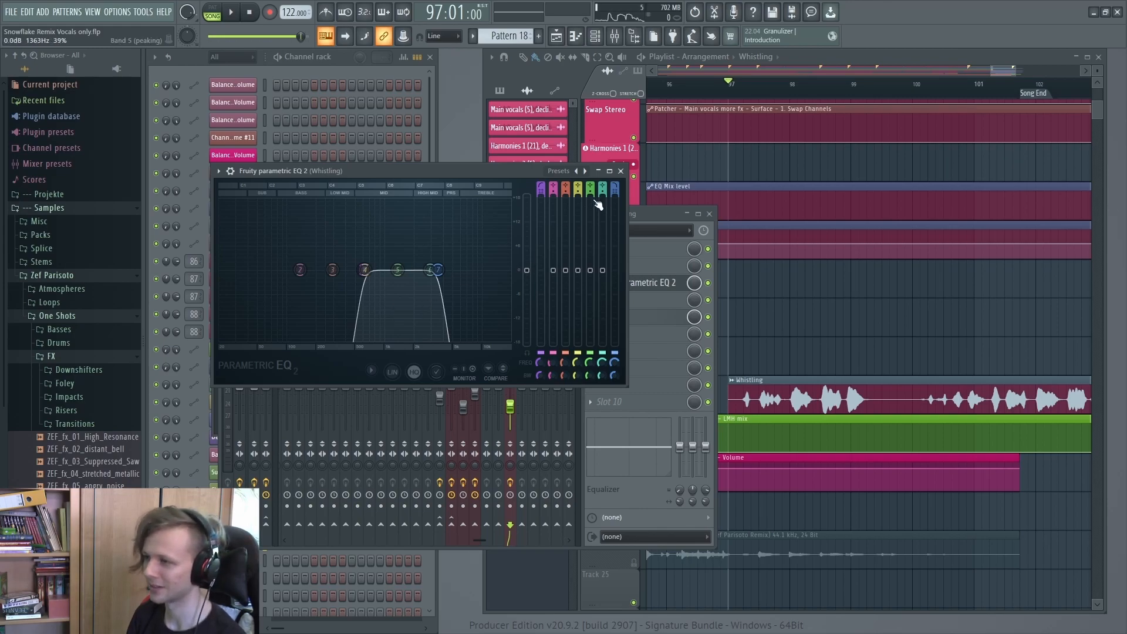
click(621, 171)
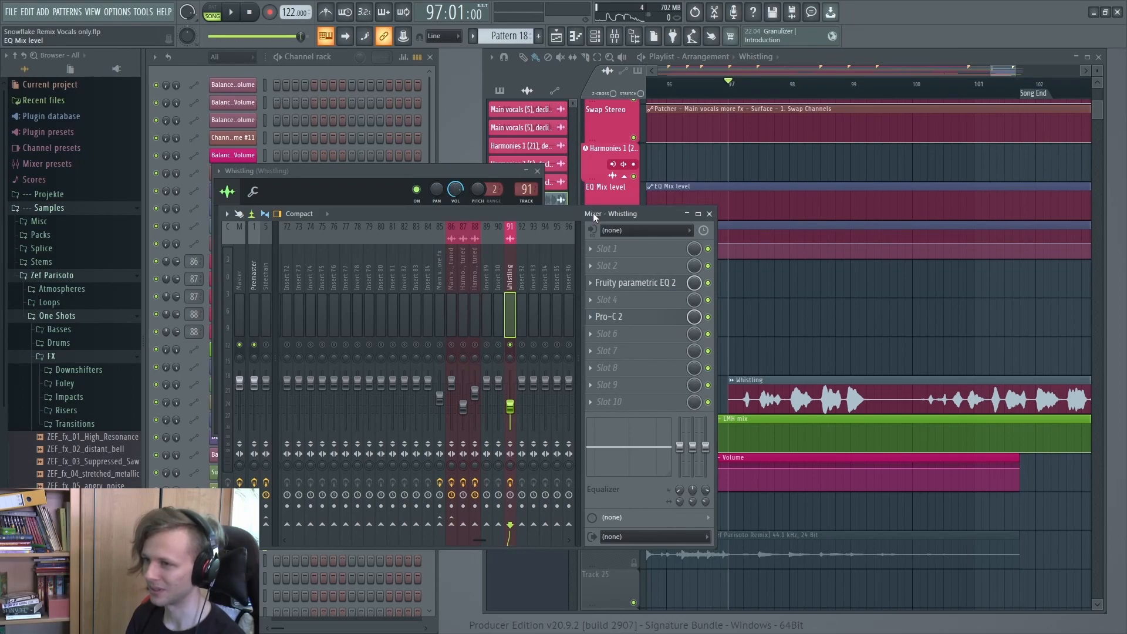
Close the Whistling clip's settings, audition its Pro-C 2 compression from 97:01, close the compressor and unsolo the track.
click(537, 170)
click(631, 317)
key(space)
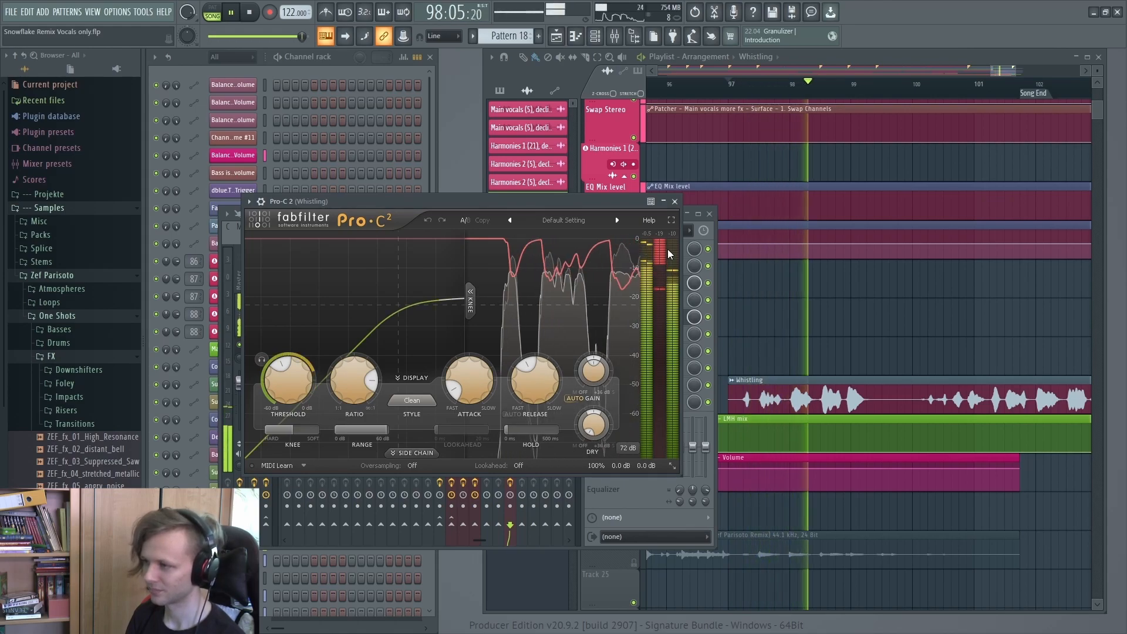
key(space)
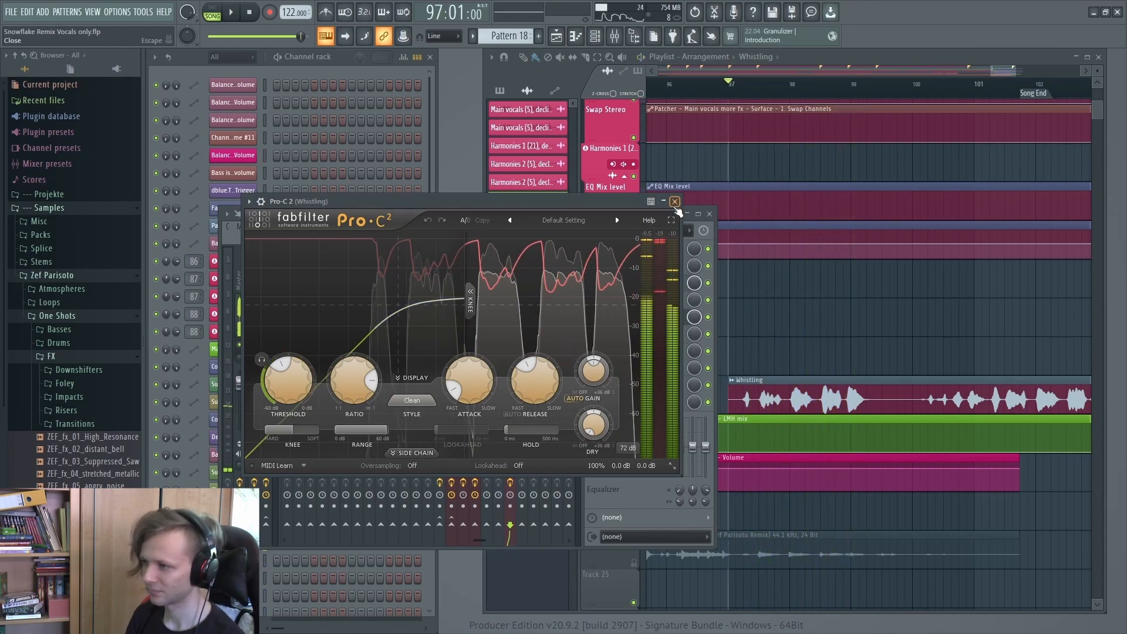
click(674, 202)
right_click(511, 345)
drag(1097, 71, 1051, 112)
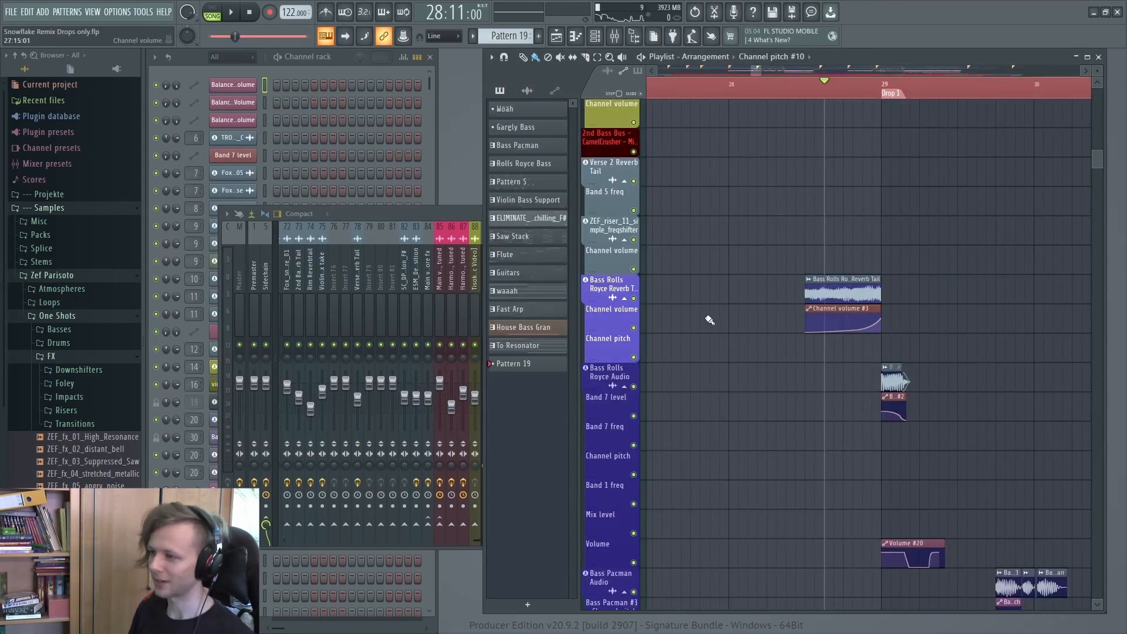
Solo the Bass Rolls Royce Reverb Tail with its channel volume automation and audition it from 28:11 into Drop 1.
right_click(636, 301)
key(space)
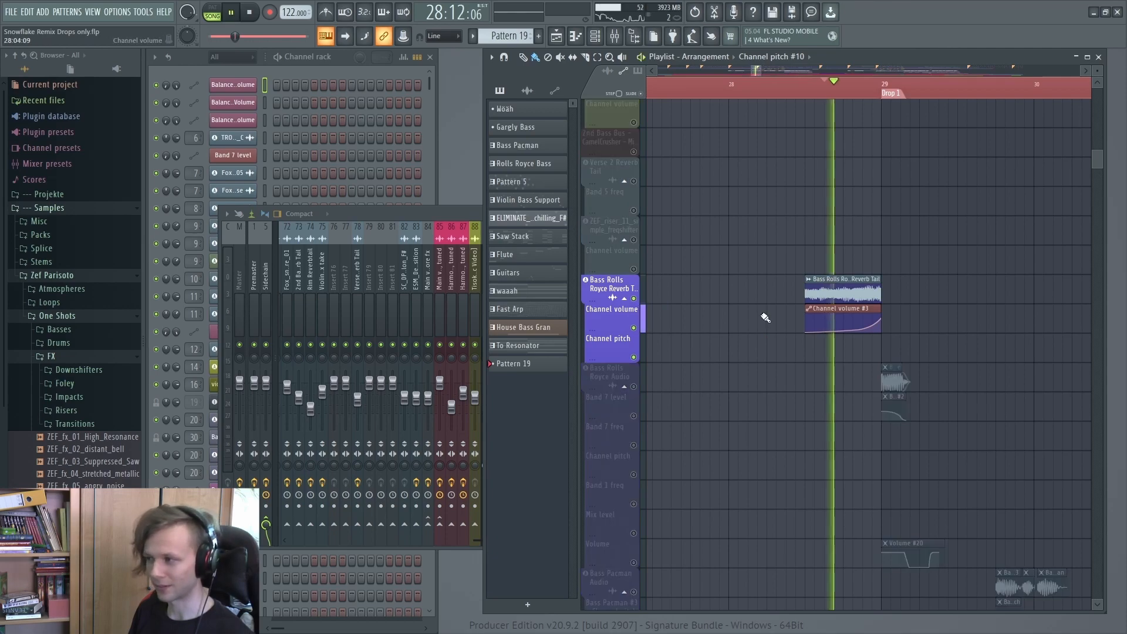
key(space)
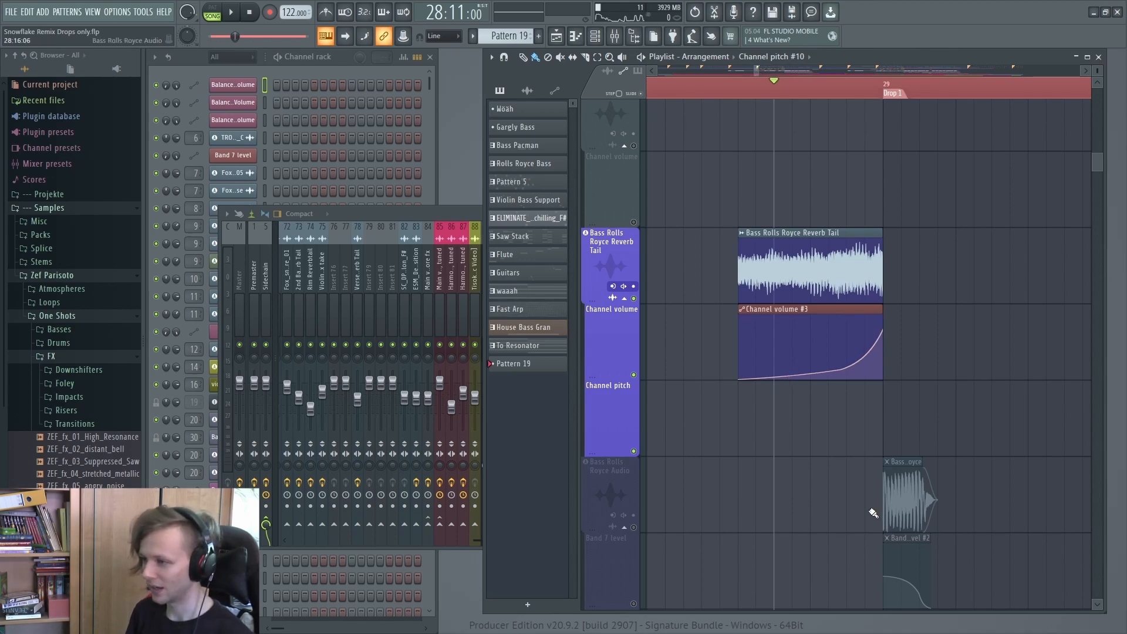
Solo the Bass Rolls Royce Audio track group and start auditioning it from the Drop 1 marker.
drag(869, 510, 821, 317)
scroll(814, 322, down, 2)
right_click(634, 316)
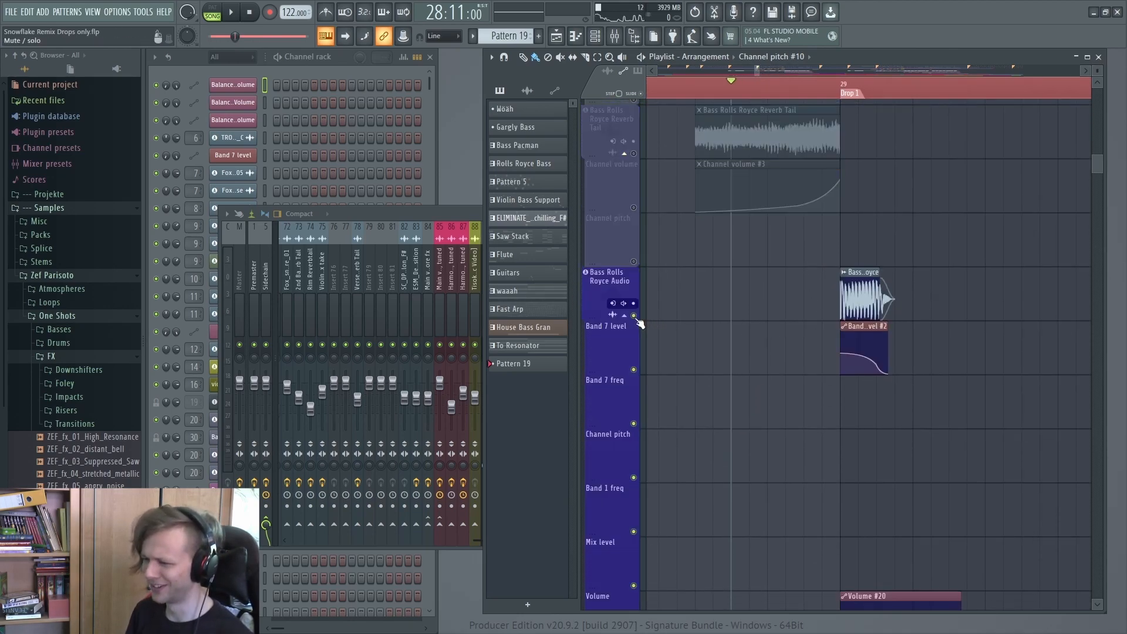
drag(775, 388, 769, 327)
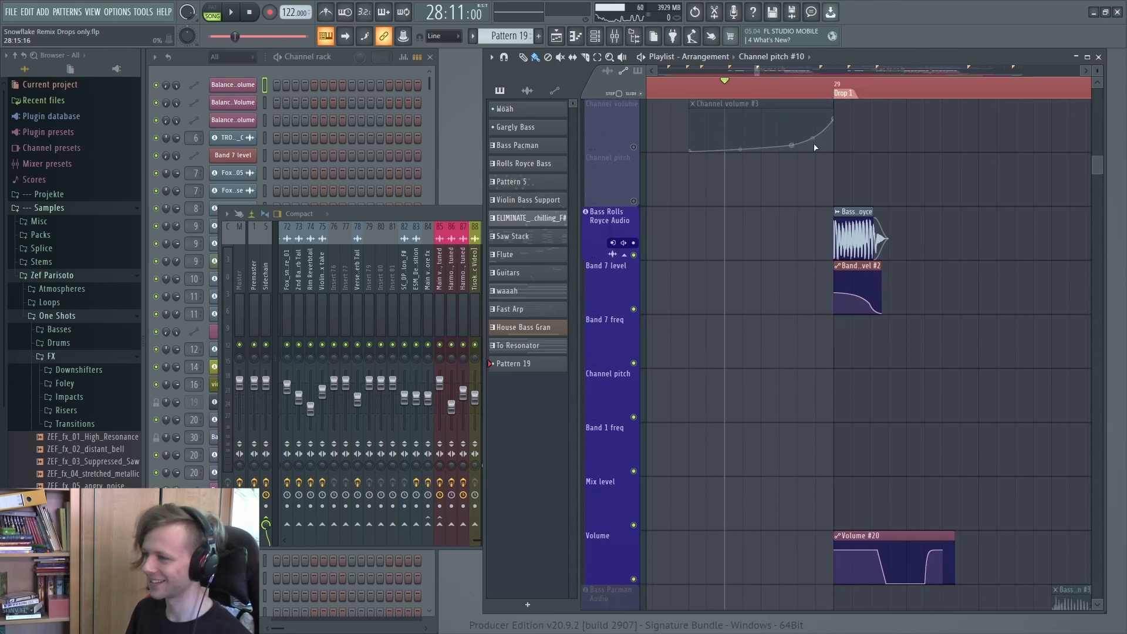
click(843, 93)
key(space)
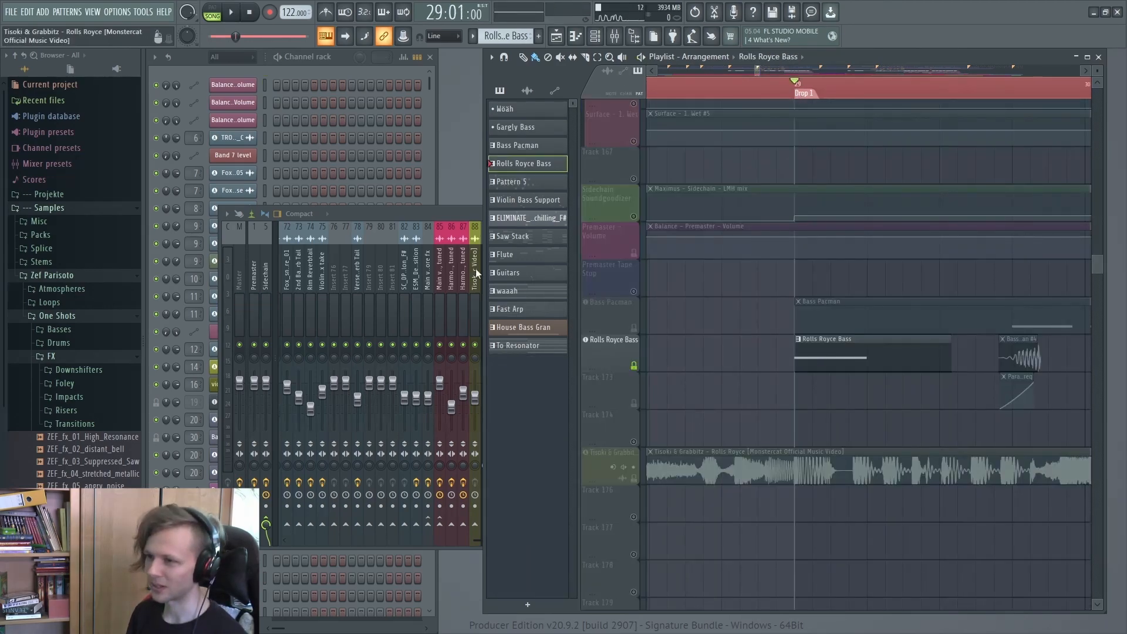
Open the Rolls Royce Bass channel's Serum patch, unmute the channel and audition the bass from the Drop 1 marker.
drag(382, 149, 381, 112)
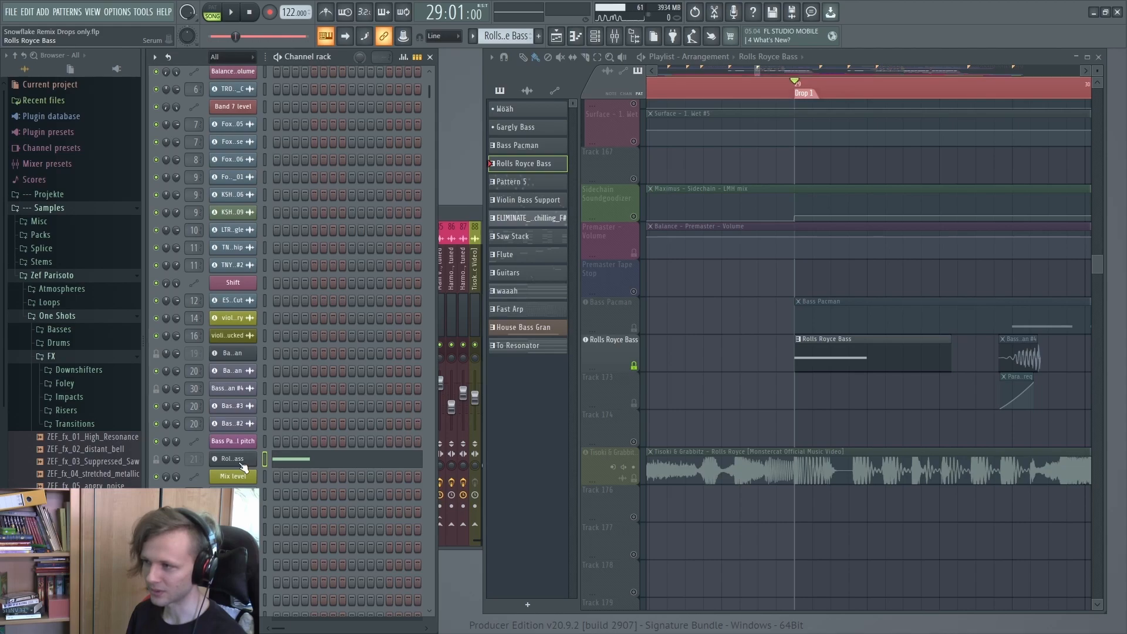
click(241, 463)
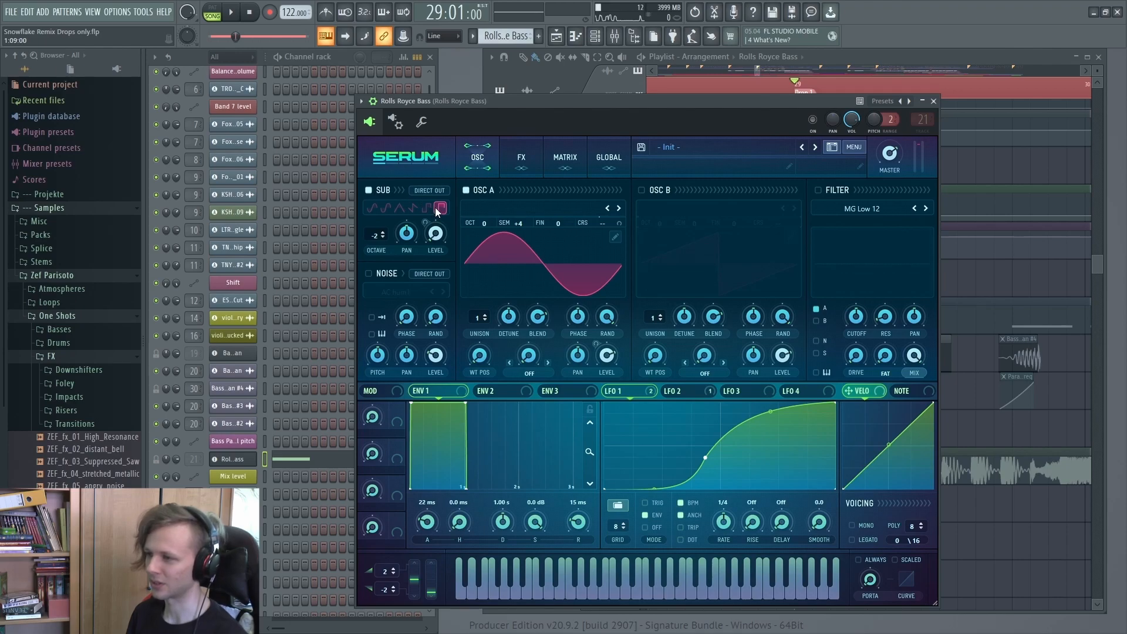
drag(422, 212, 501, 221)
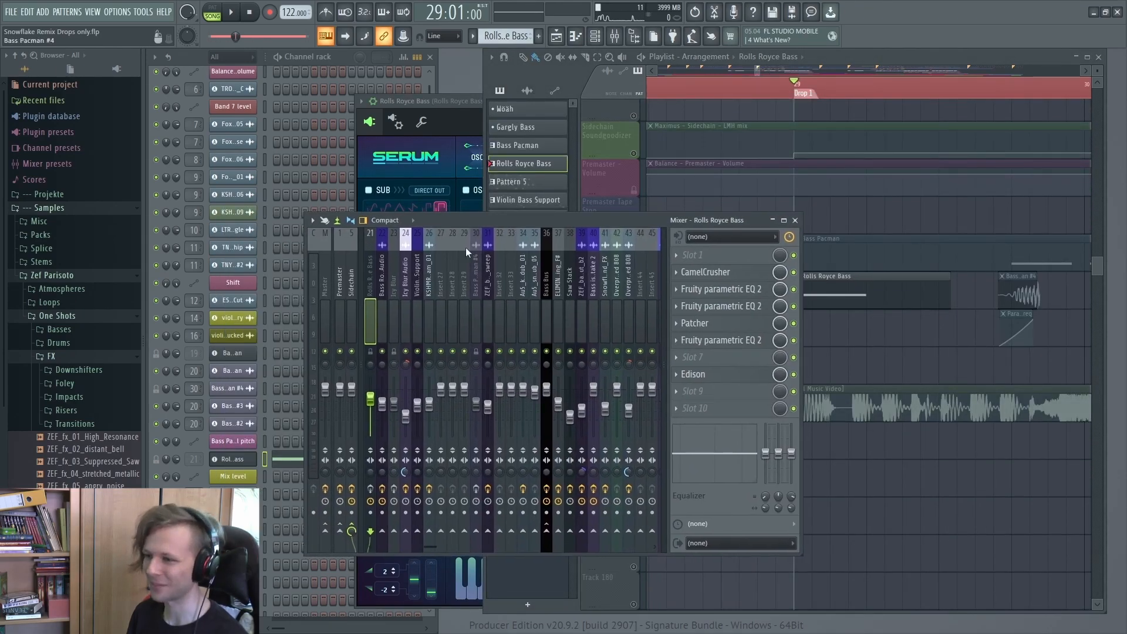
click(235, 460)
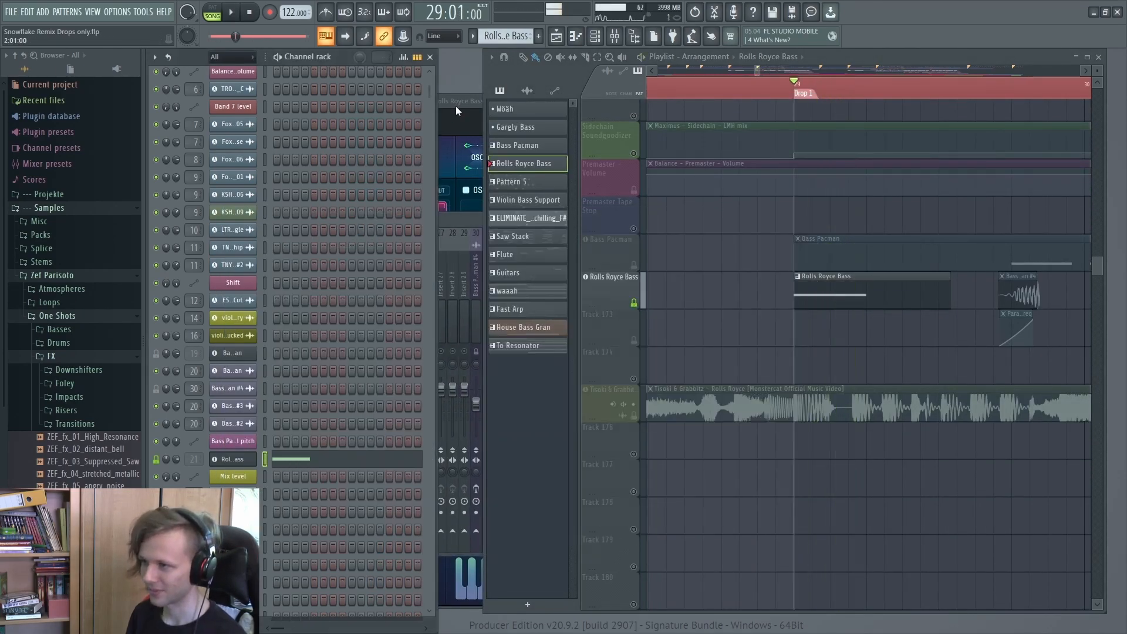
click(459, 103)
key(space)
key(space)
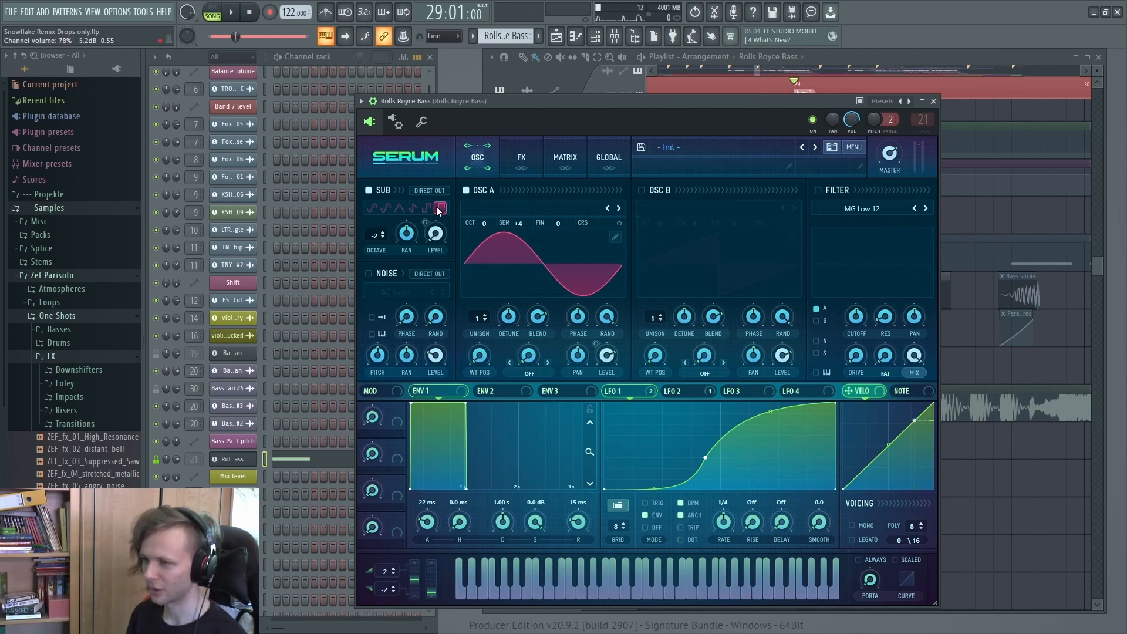
Bypass the equalizers and Patcher on the Rolls Royce Bass mixer track, and check Serum's Diode 2 distortion effect.
key(F9)
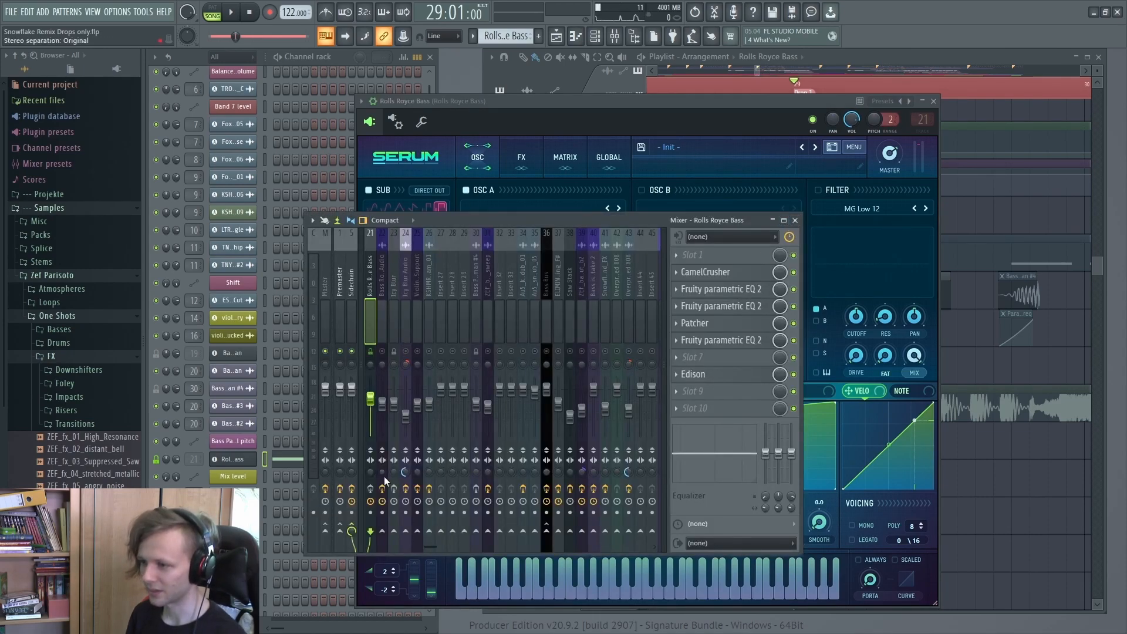
click(794, 289)
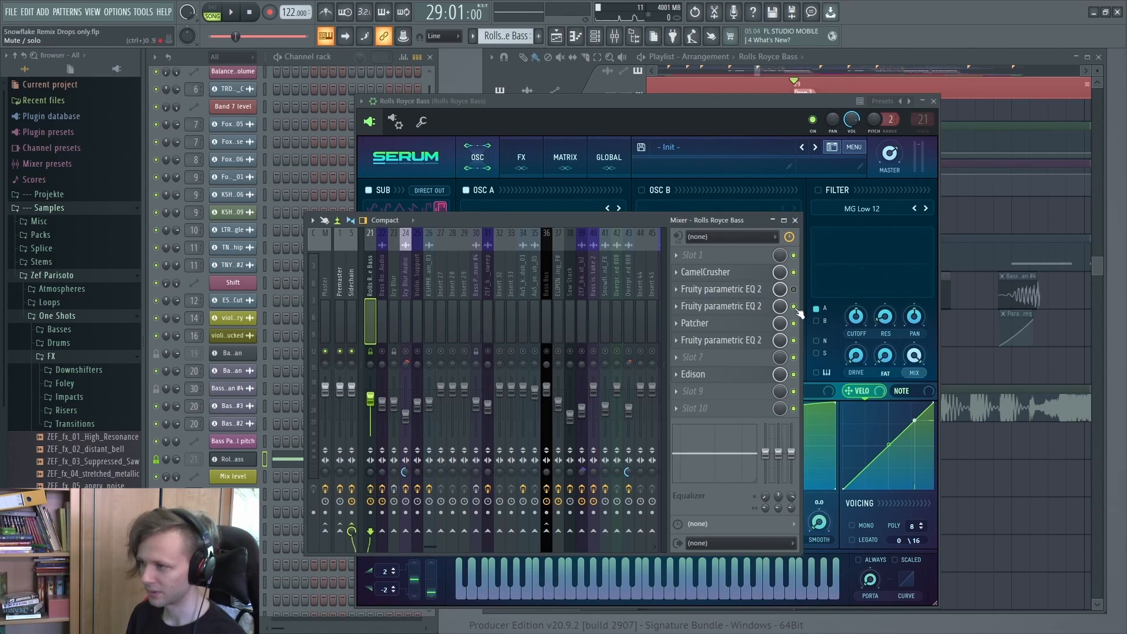
click(794, 323)
click(522, 157)
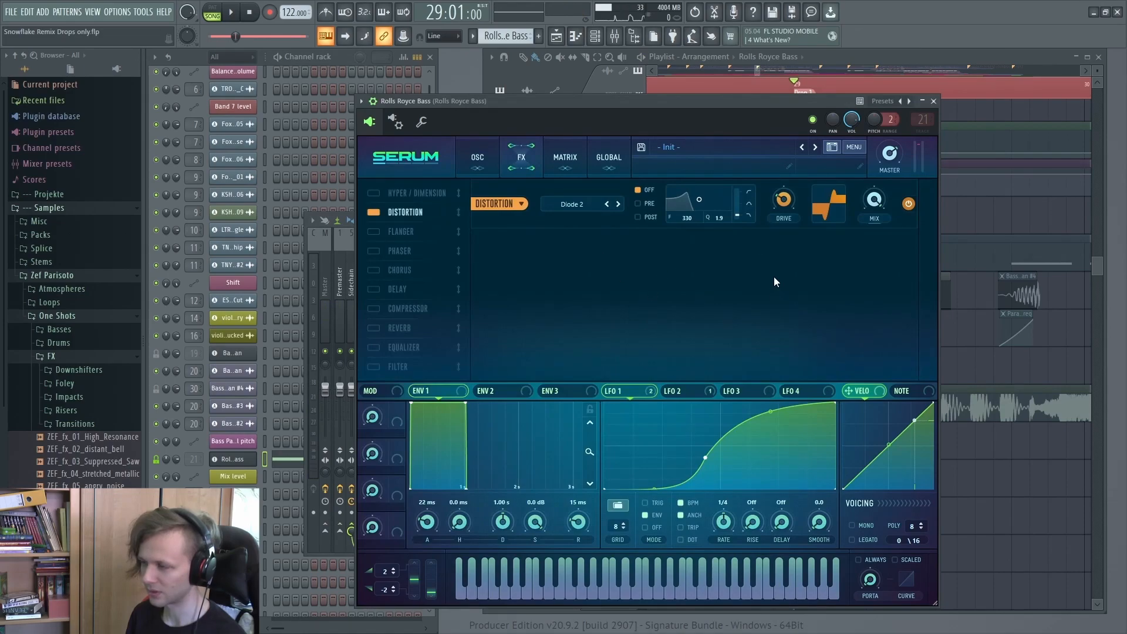
click(478, 157)
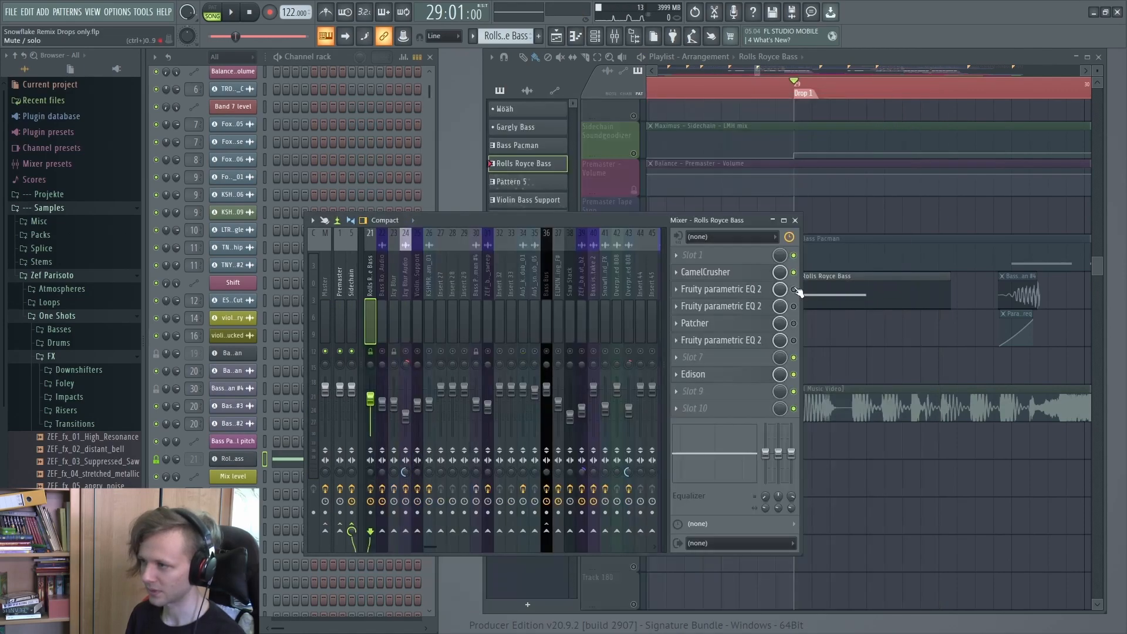
Reactivate the first two Fruity parametric EQ 2 effects on Rolls Royce Bass one by one, auditioning the sound with each curve in view.
click(721, 289)
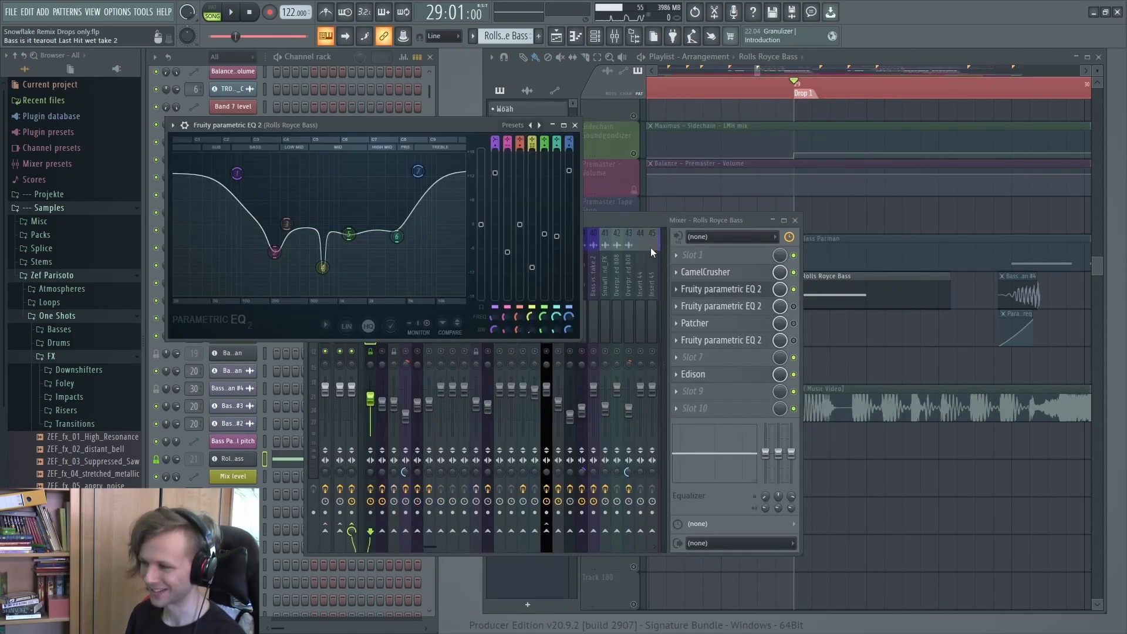
key(space)
click(747, 306)
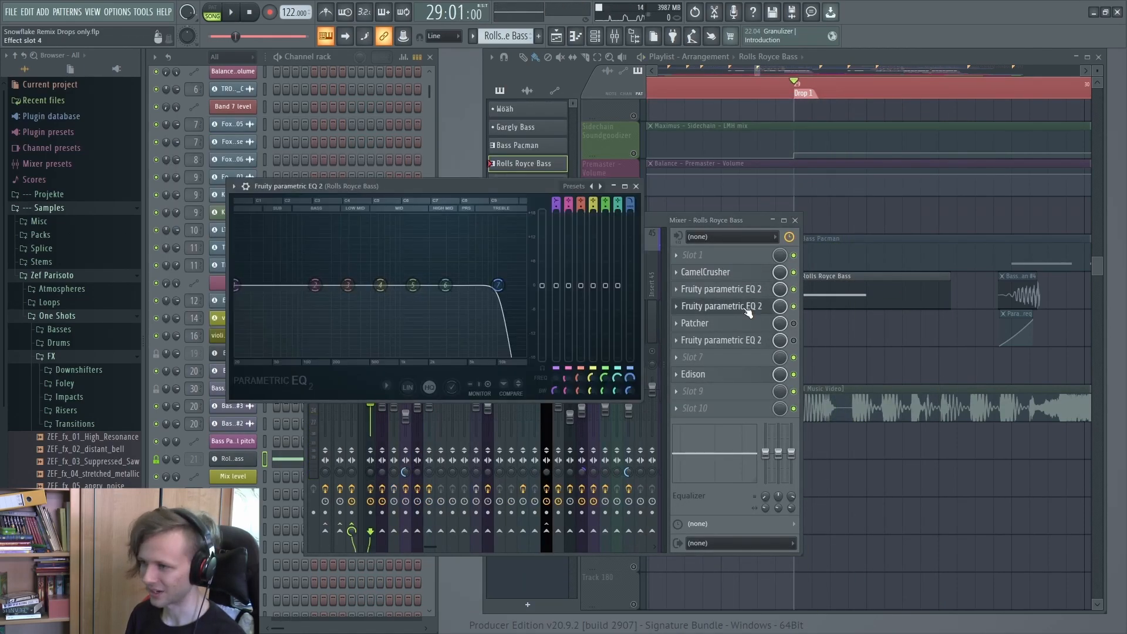
key(space)
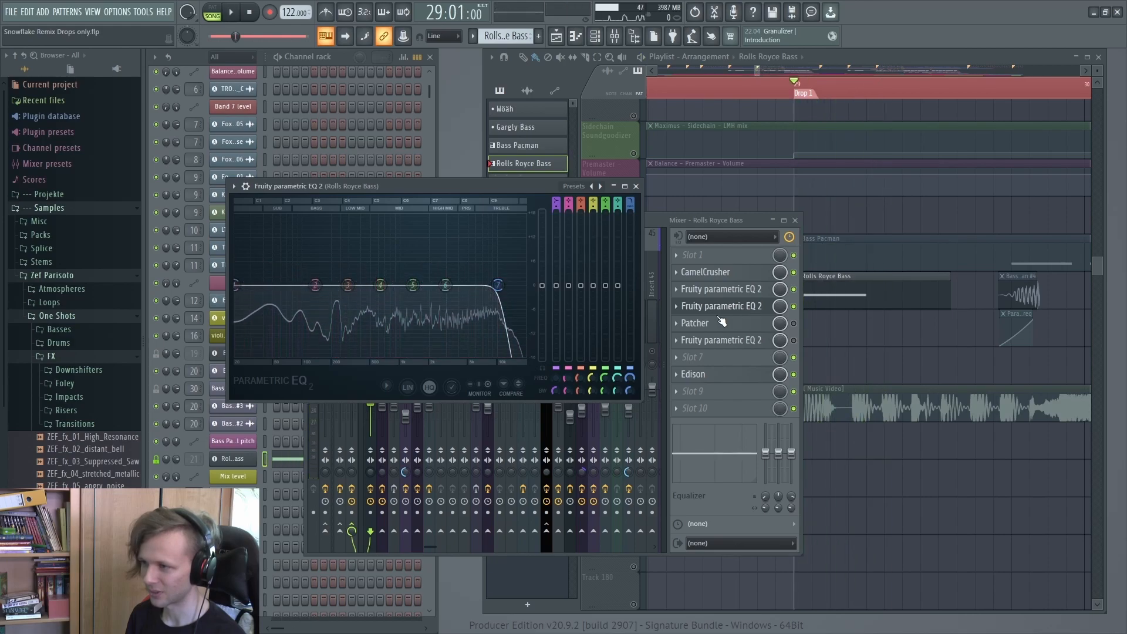
click(760, 314)
key(space)
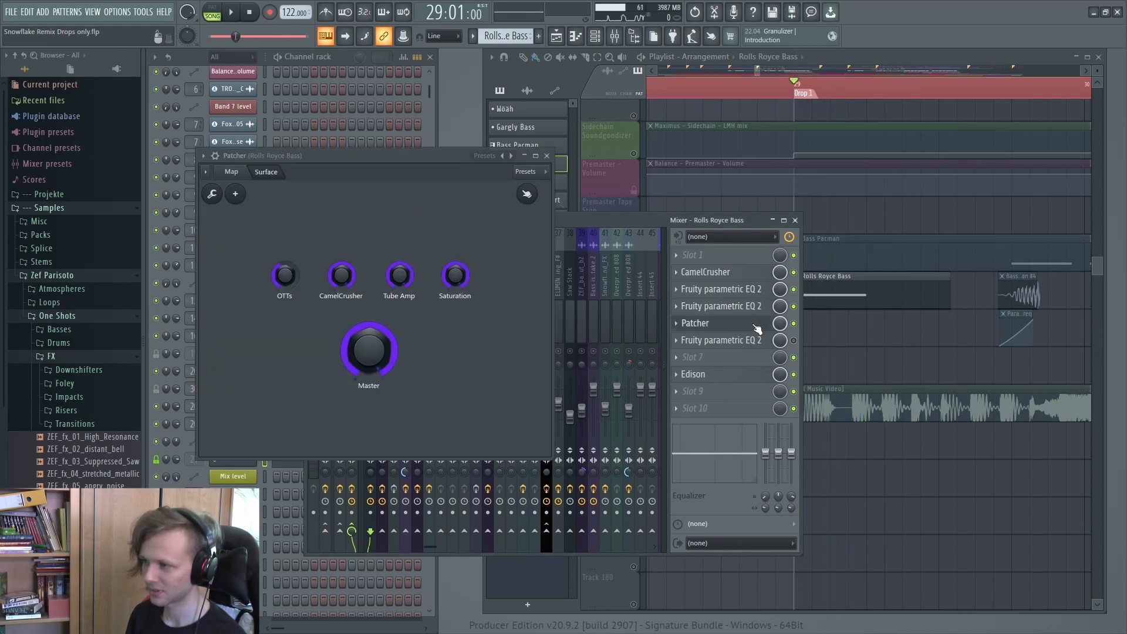
Audition Rolls Royce Bass with Patcher active, and examine its macro surface, its routing map and the Pro-MB inside it.
click(758, 324)
key(space)
click(240, 179)
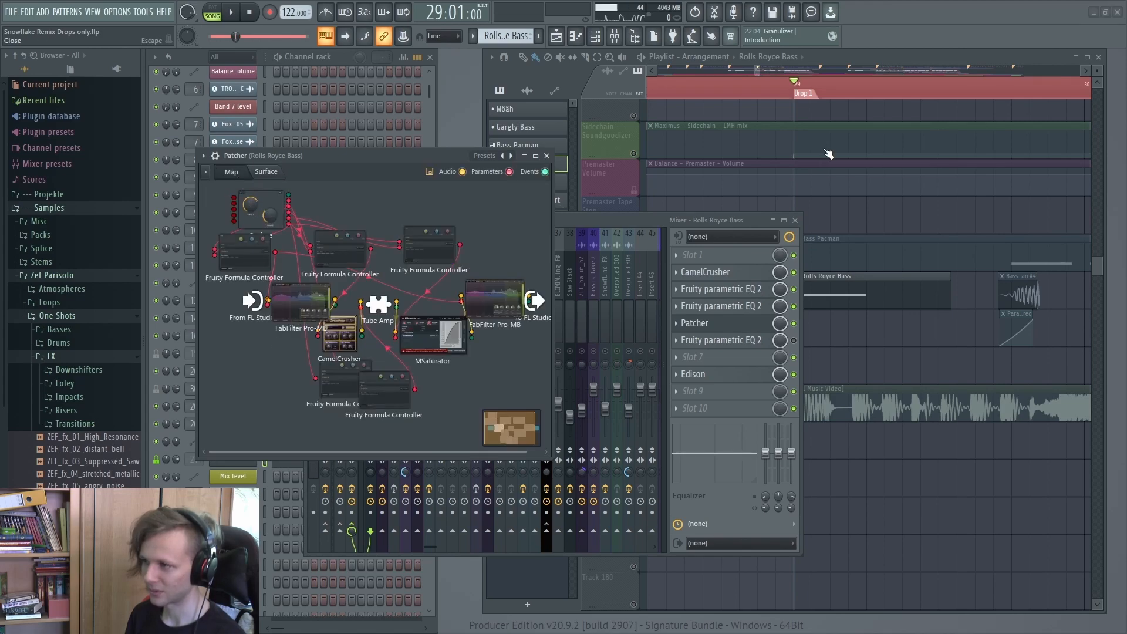
click(305, 314)
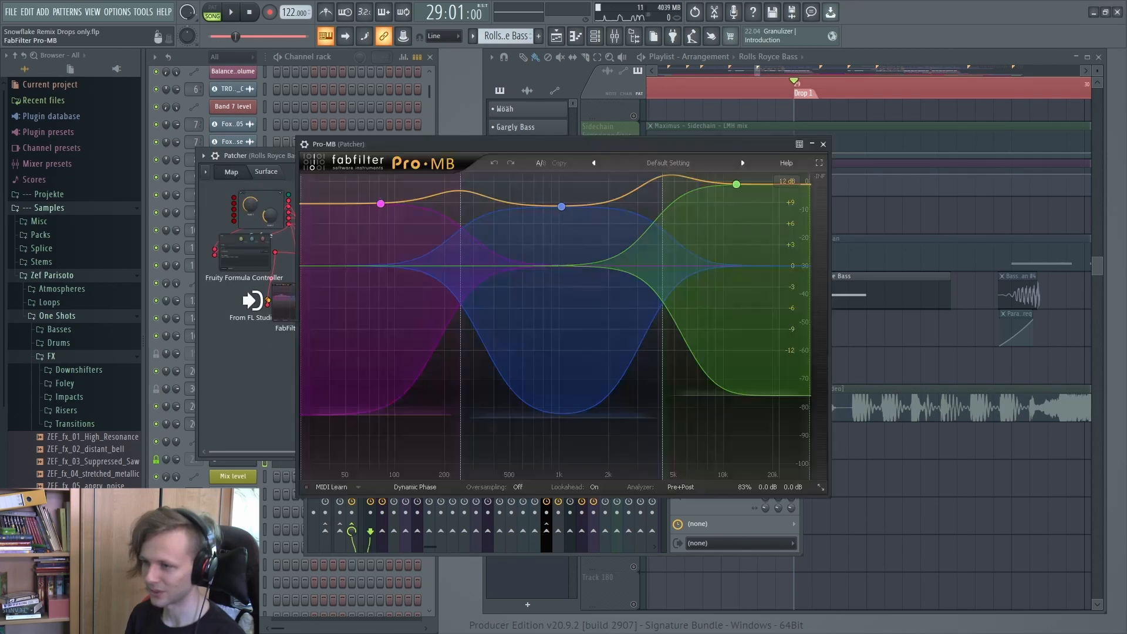
click(265, 173)
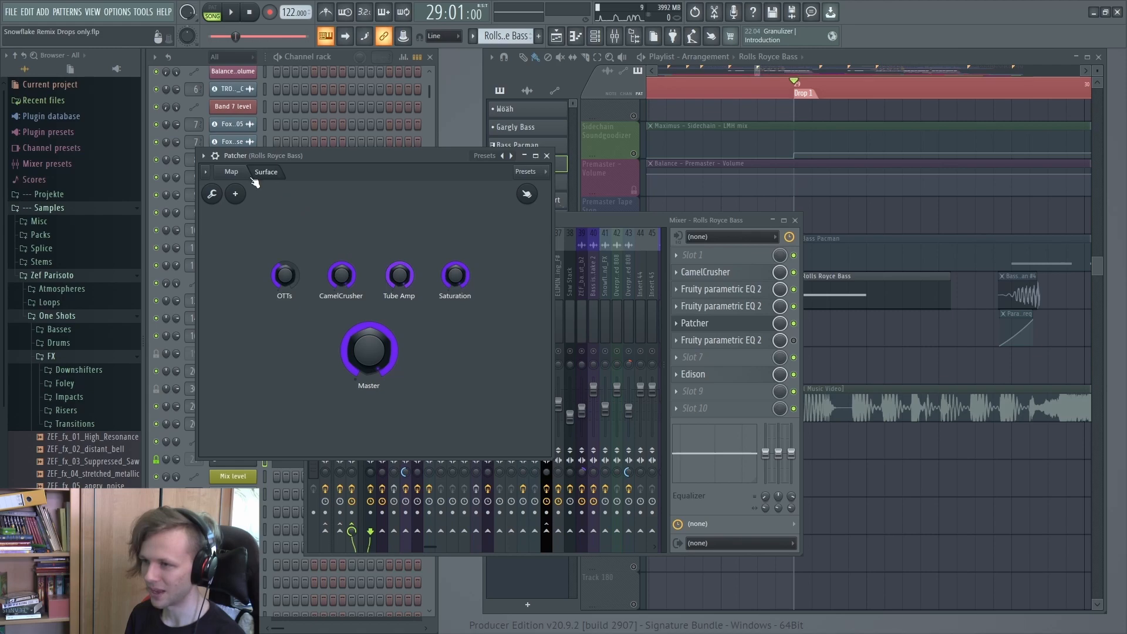
click(232, 172)
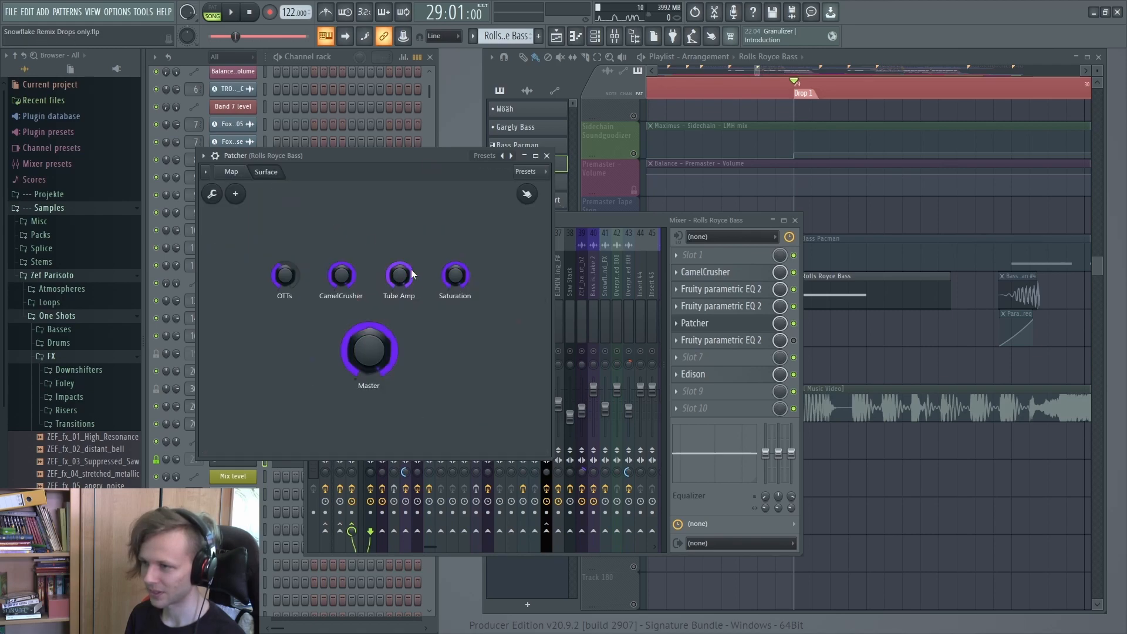
click(266, 172)
click(232, 172)
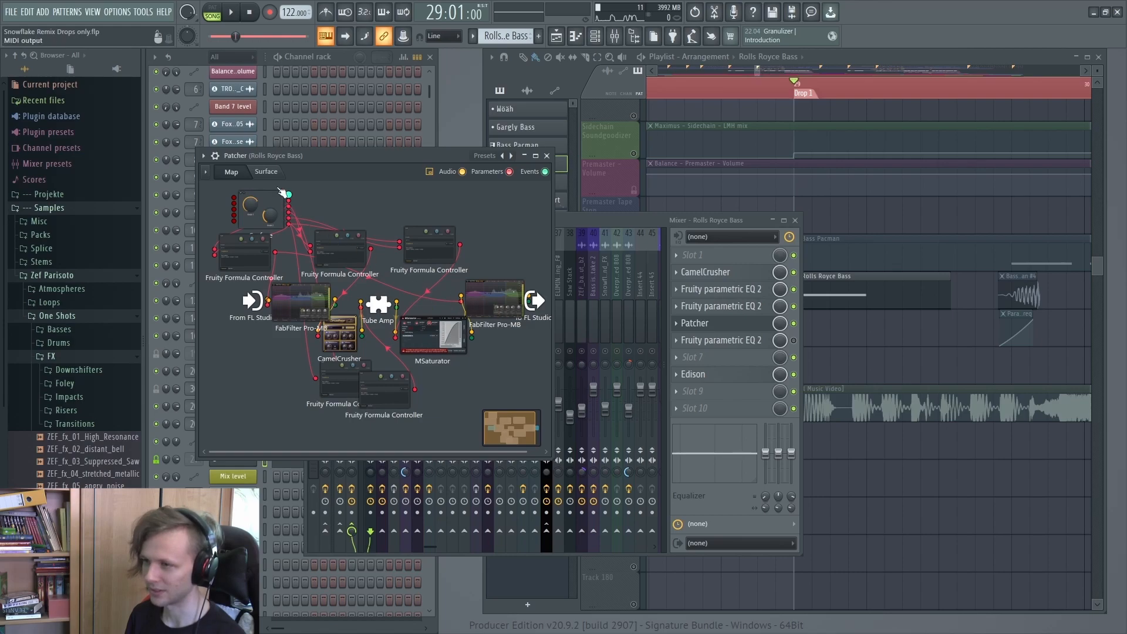
Reactivate the last Fruity parametric EQ 2 on Rolls Royce Bass, audition it with the curve in view and close it.
click(728, 343)
key(space)
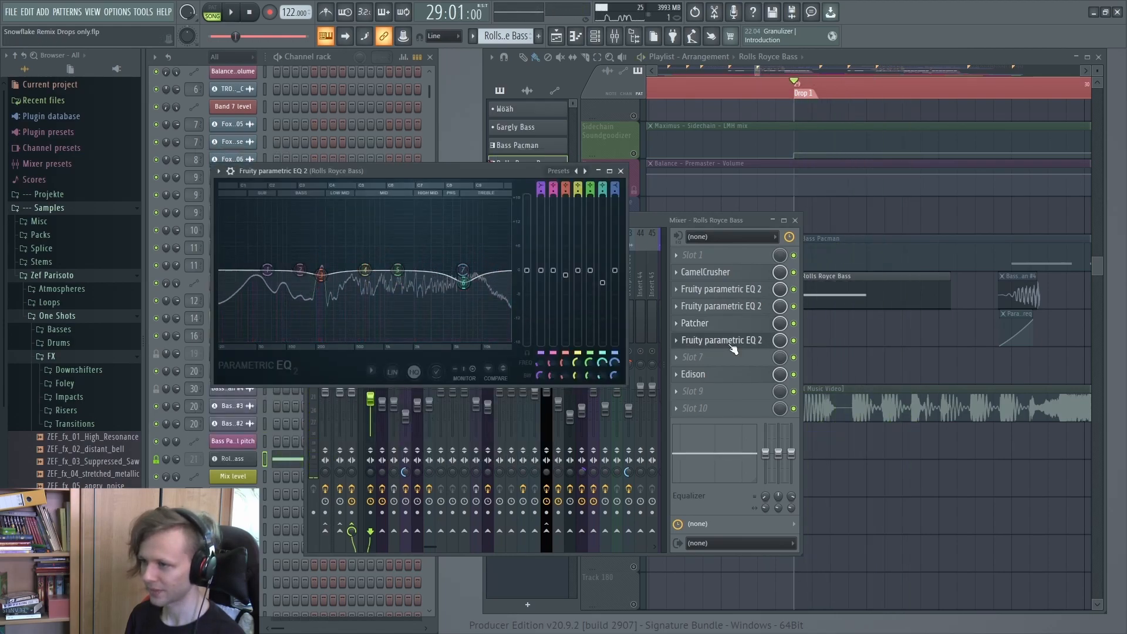
click(732, 346)
key(space)
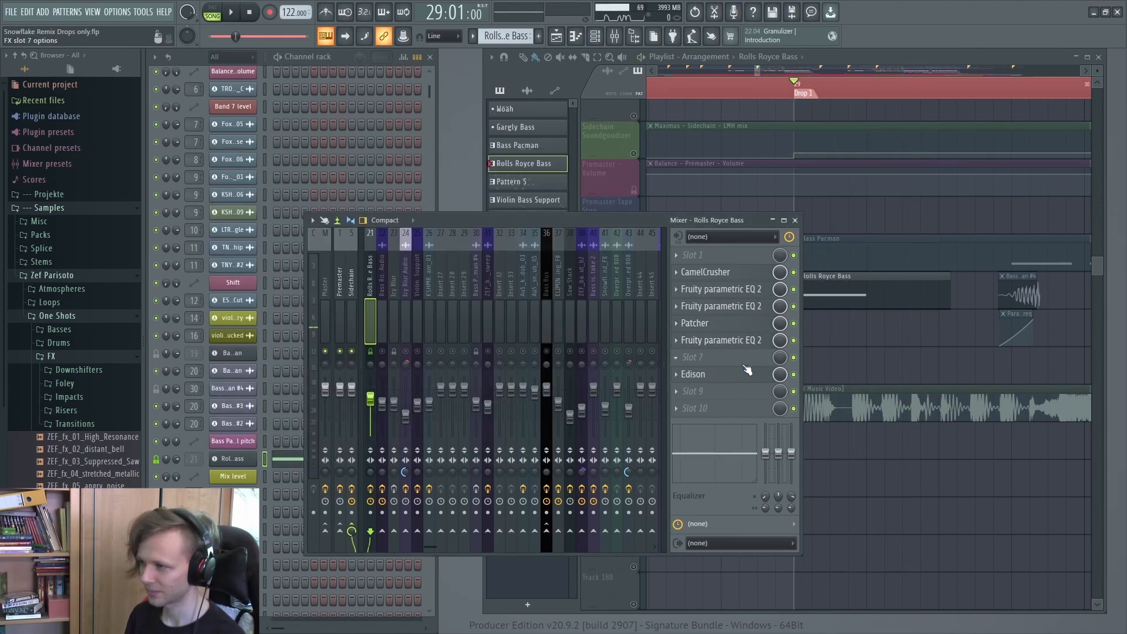
Mute the Rolls Royce Bass playlist track, select the Bass Rolls Royce Audio mixer track and audition it from Drop 1.
click(821, 310)
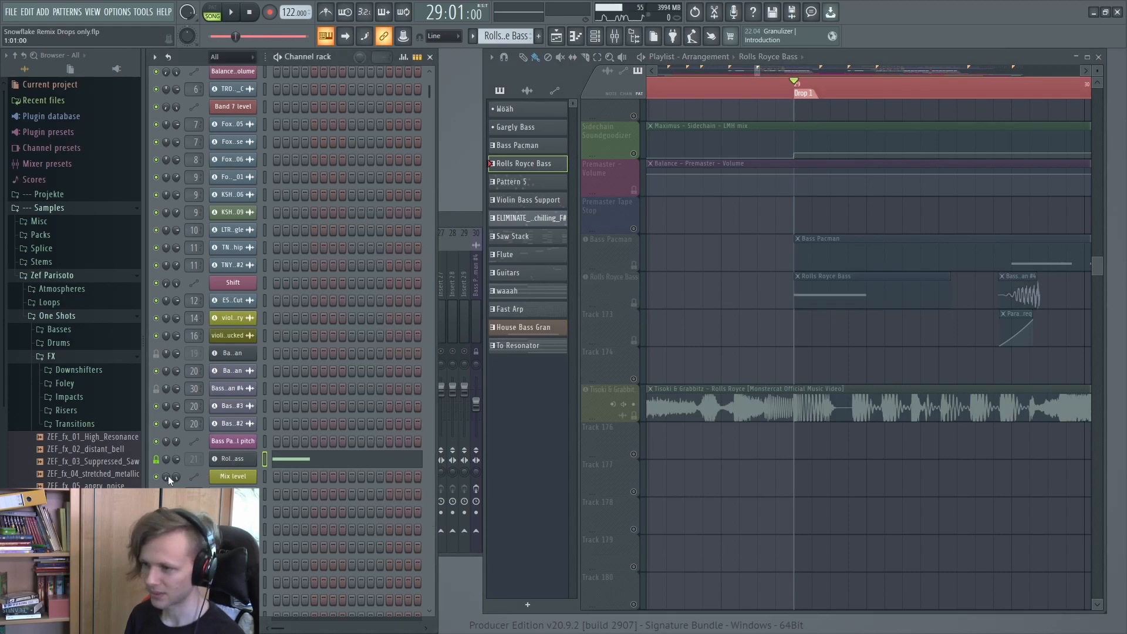
click(378, 349)
click(381, 330)
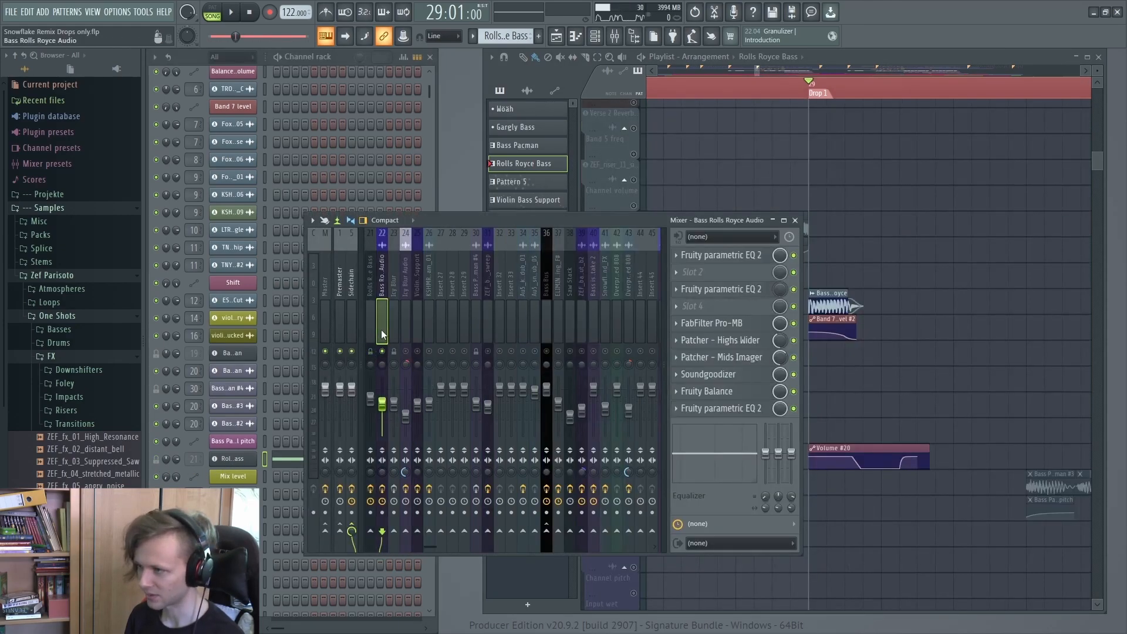
key(space)
key(space)
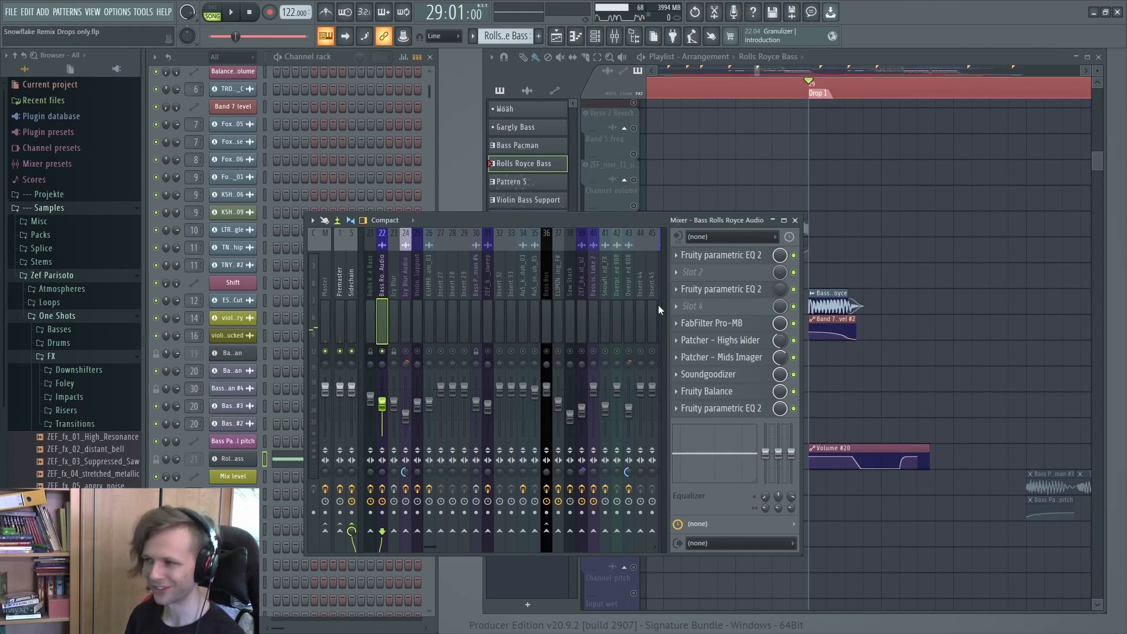
Bypass the lower effects on Bass Rolls Royce Audio, audition its Fruity parametric EQ 2 with the automated band and close the equalizer.
drag(794, 272, 803, 388)
key(space)
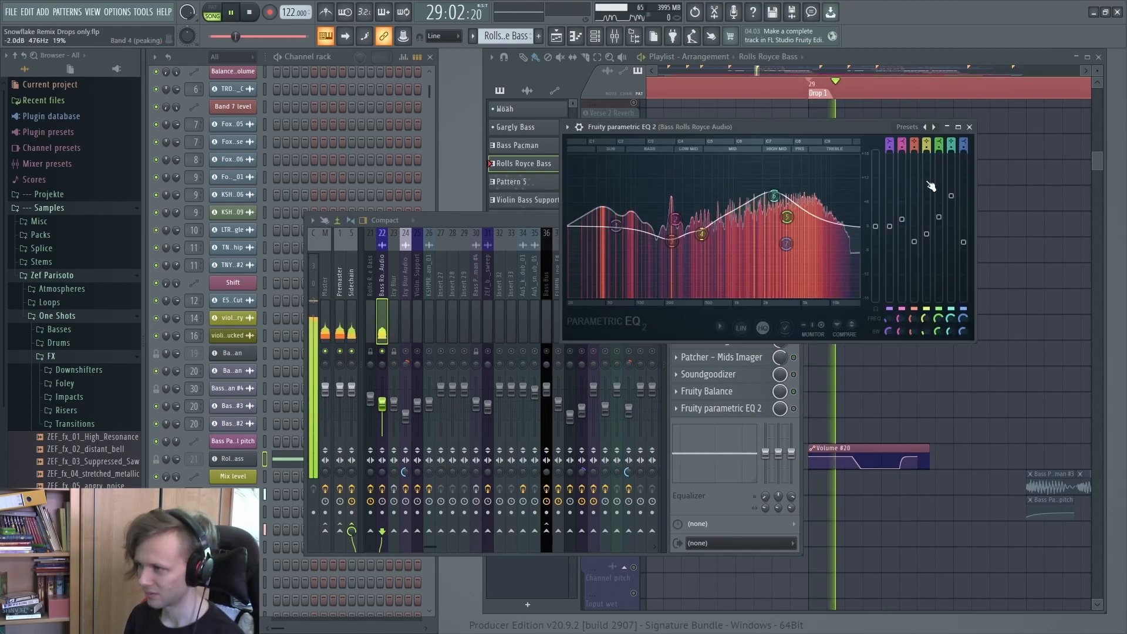
key(space)
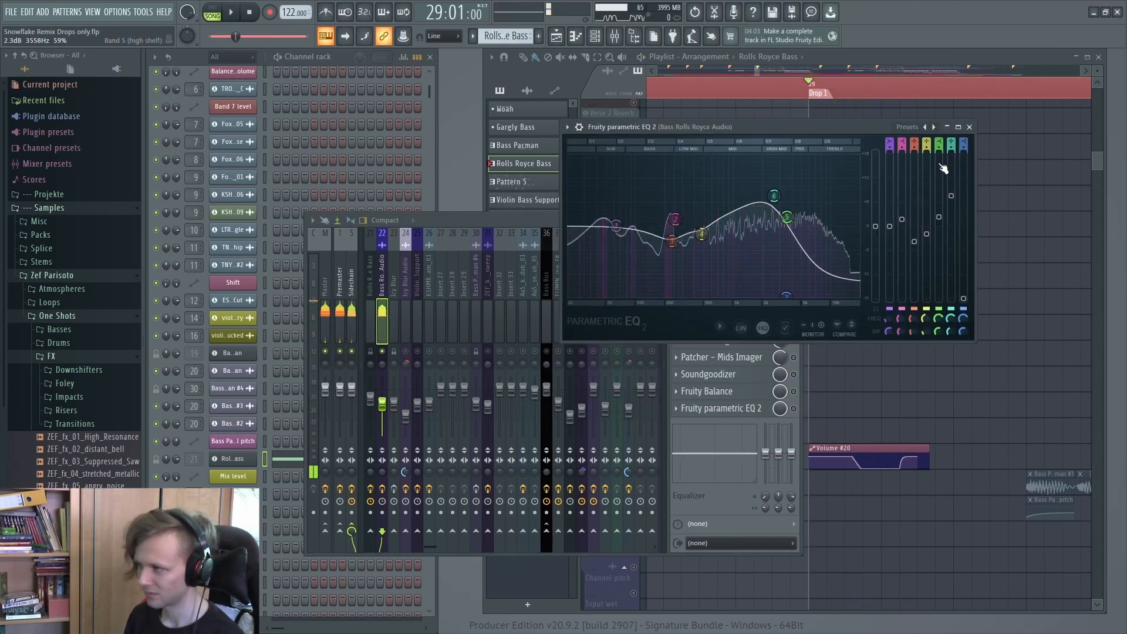
click(970, 127)
Audition Bass Rolls Royce Audio with FabFilter Pro-MB active, examine its low band and close the plugin.
key(space)
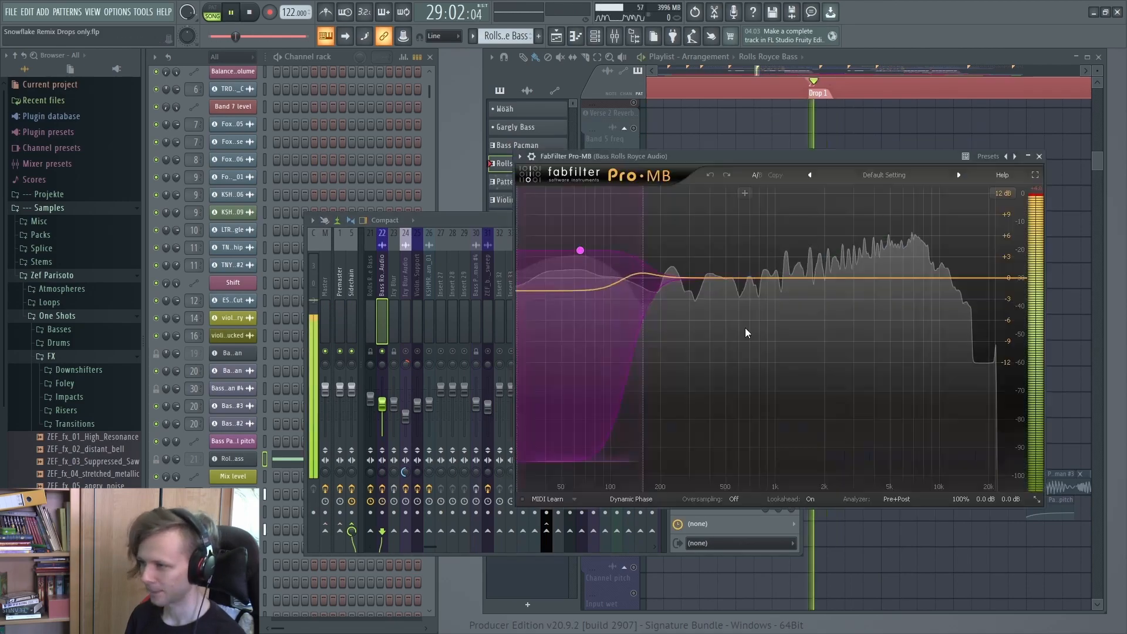
key(space)
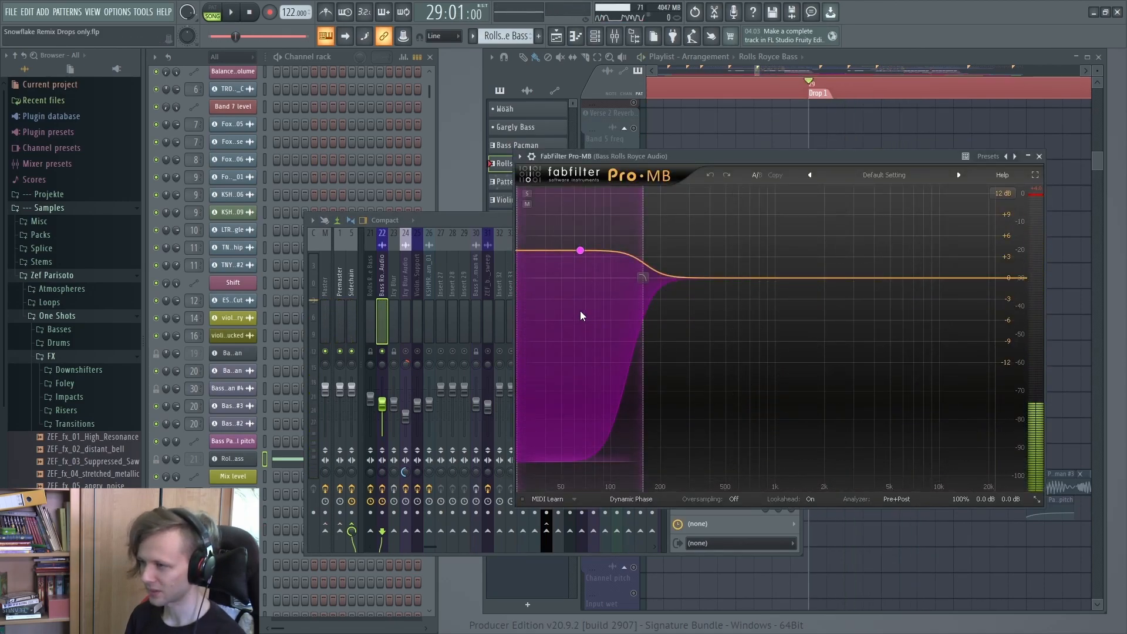
click(1039, 156)
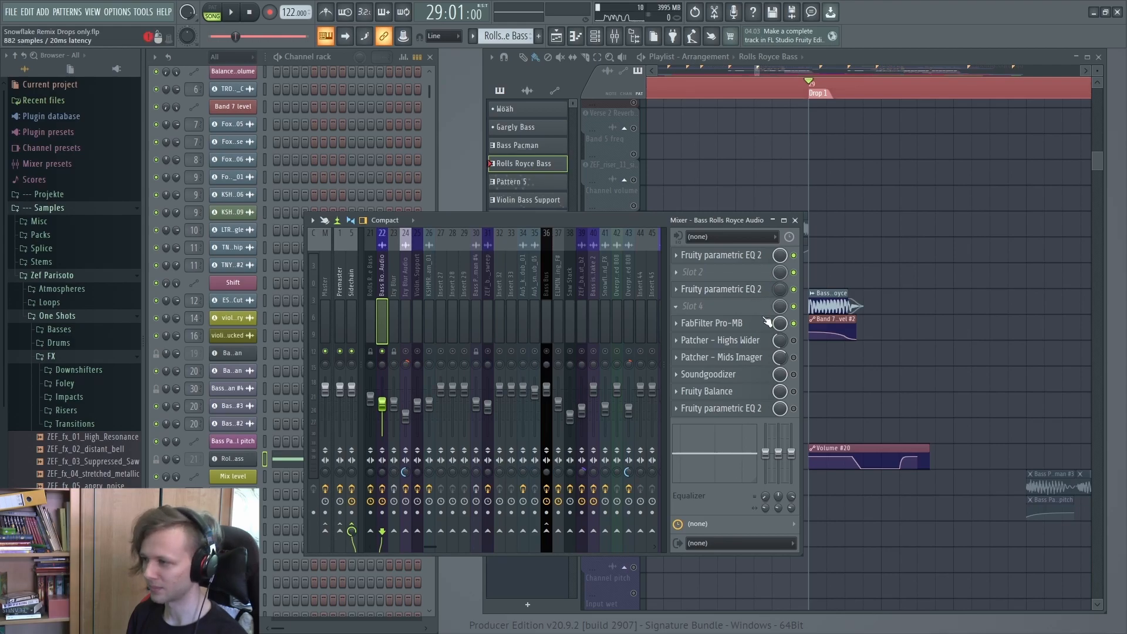
Examine the Highs Wider Patcher's map, close it and audition the bass with the Highs Wider and Mids Imager patches active.
click(751, 342)
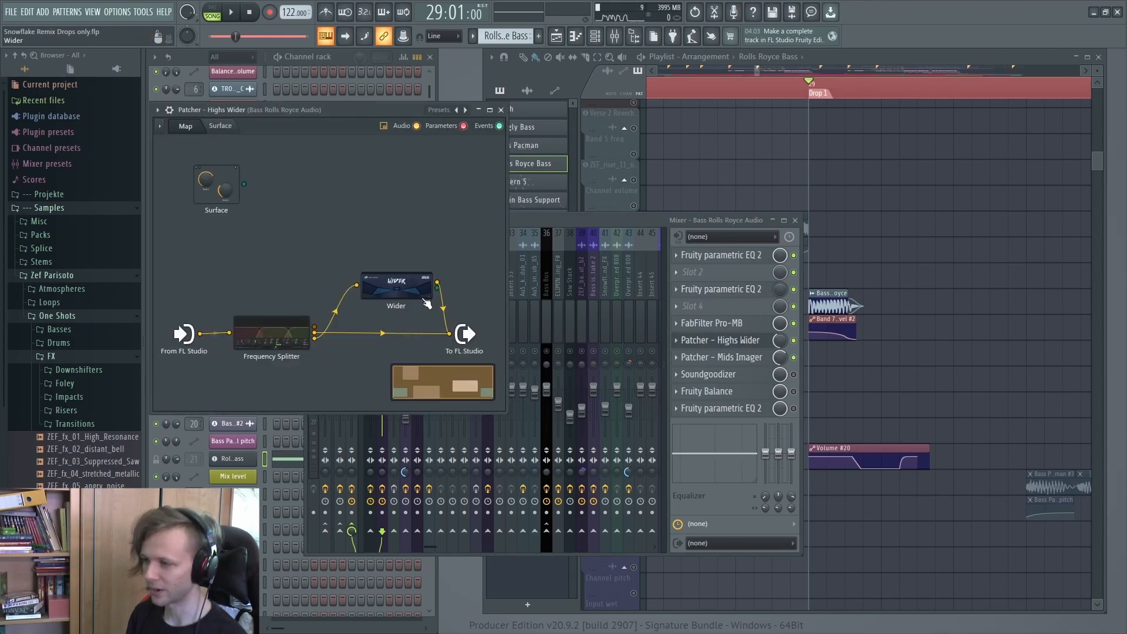
click(742, 342)
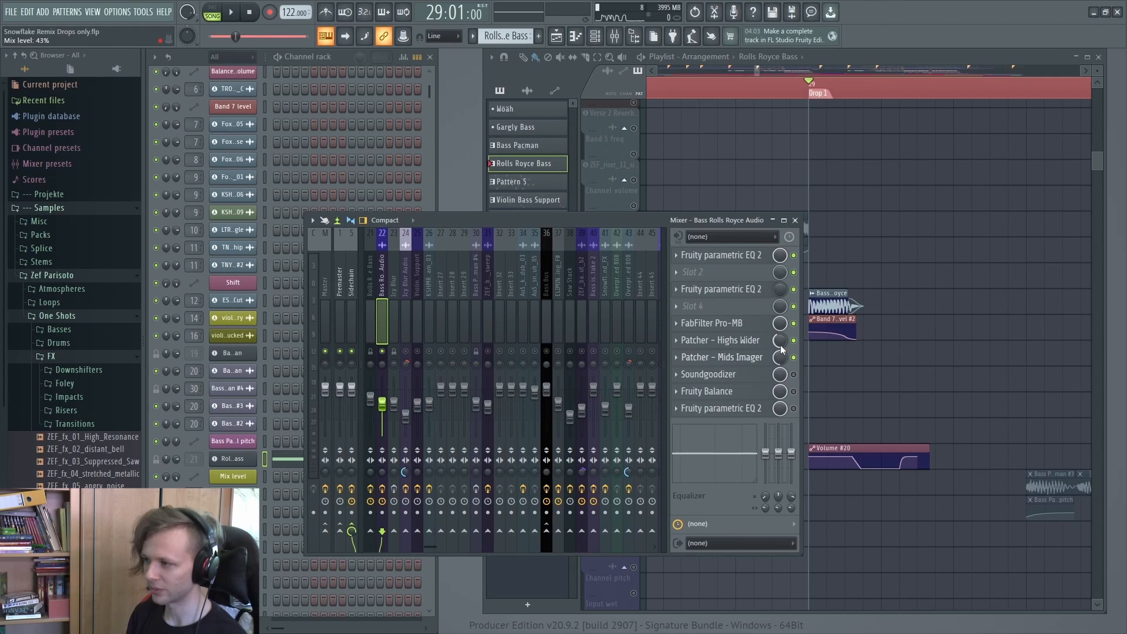
key(space)
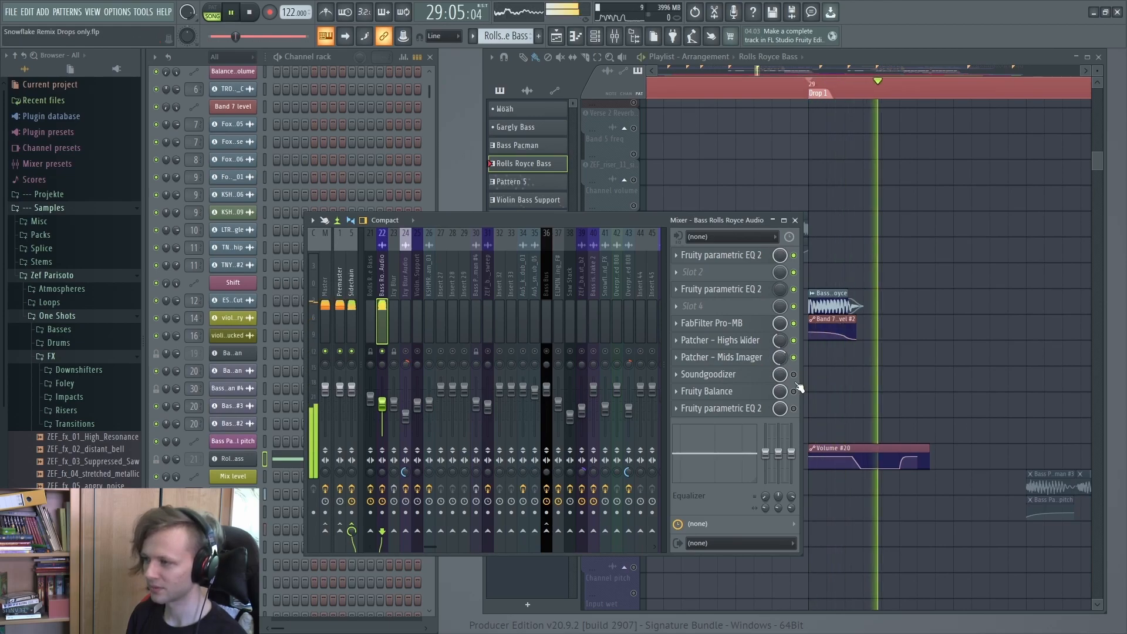
key(space)
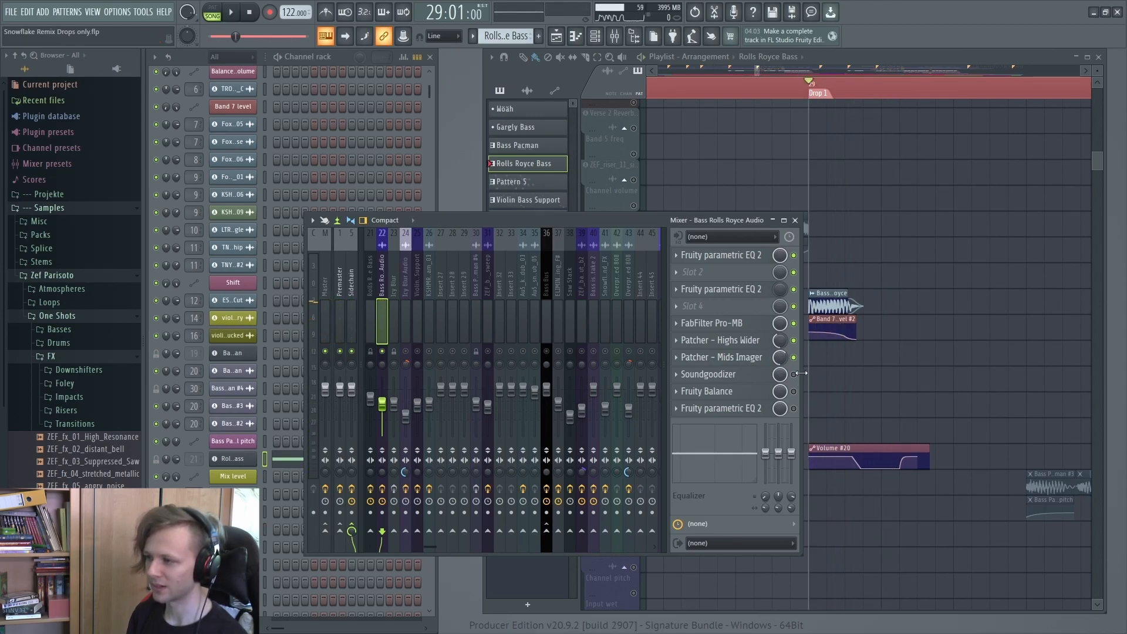
Reactivate Soundgoodizer, Fruity Balance and the last Fruity parametric EQ 2 on Bass Rolls Royce Audio, auditioning the Soundgoodizer with its settings in view.
click(793, 375)
click(757, 380)
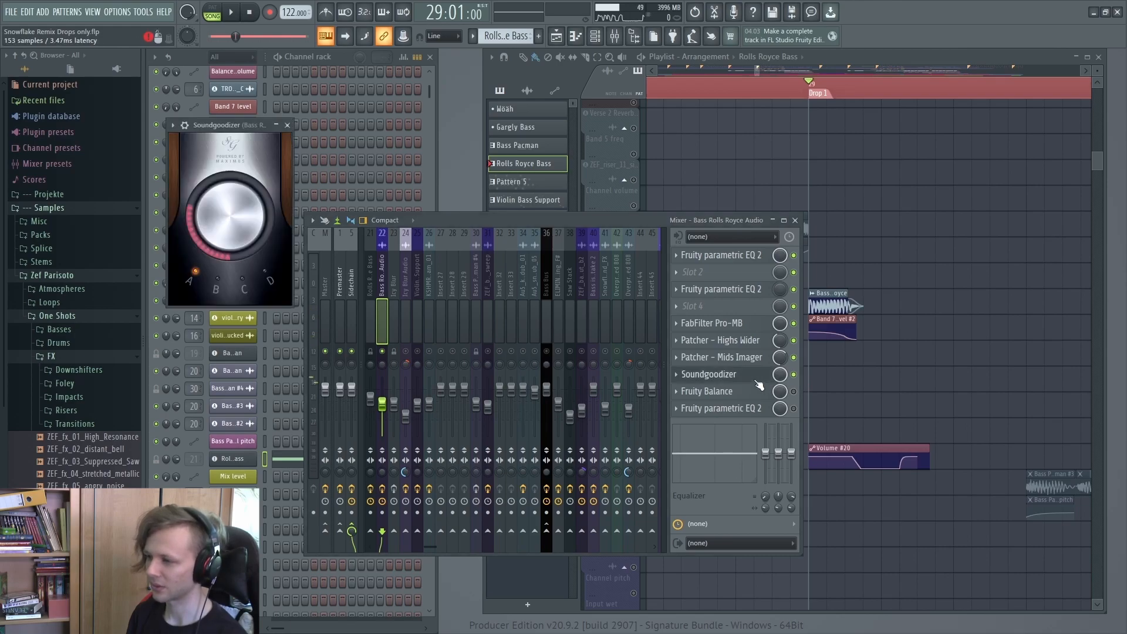
key(space)
click(759, 383)
key(space)
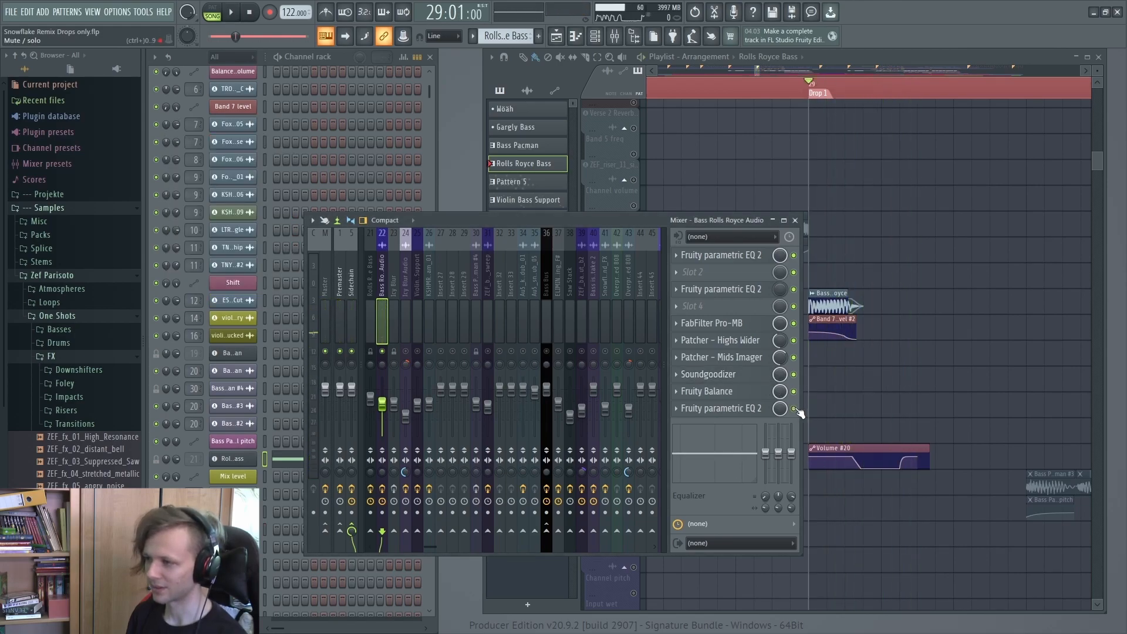
click(742, 398)
click(744, 401)
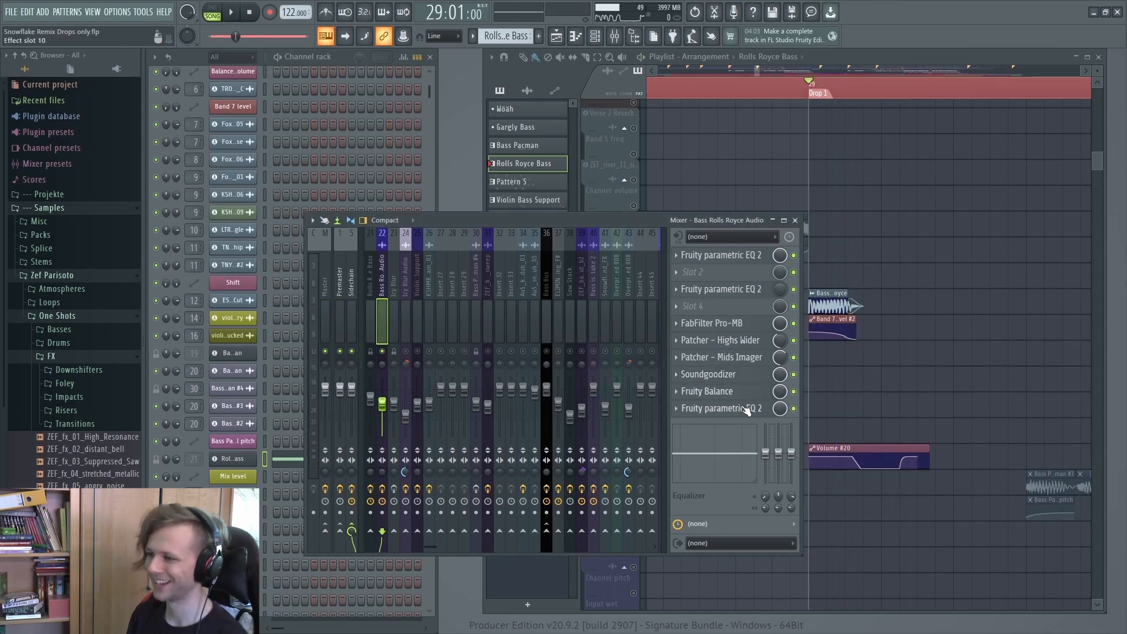
Audition Bass Rolls Royce Audio with its last Fruity parametric EQ 2 in view and close the equalizer.
click(745, 411)
key(space)
key(space)
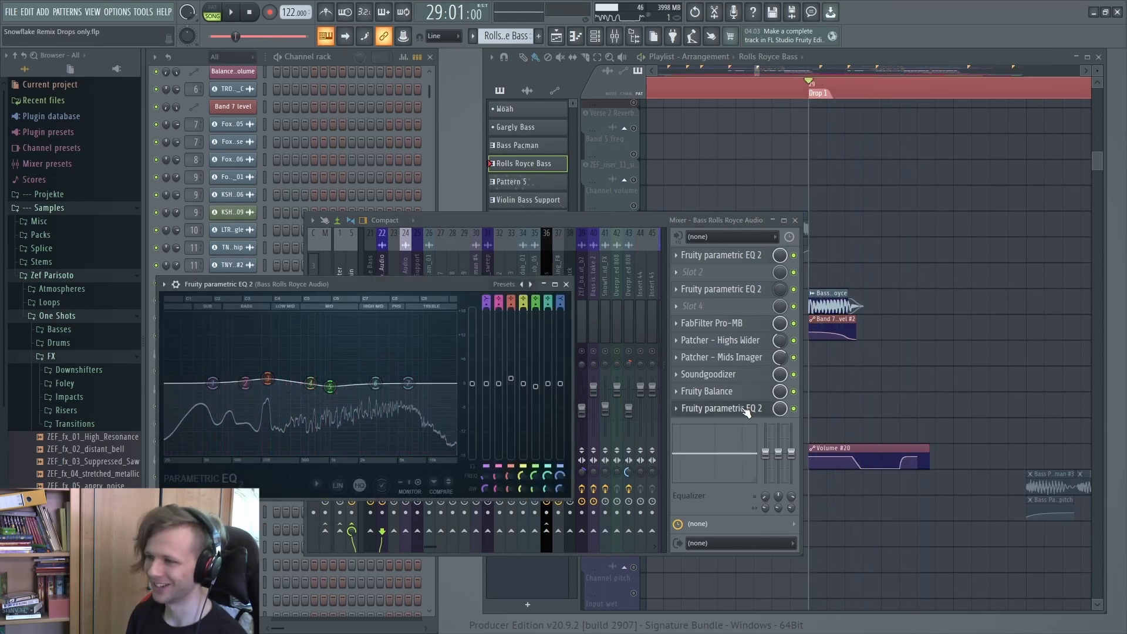
click(747, 410)
Solo the violin dry track in the playlist and play it from 29:04 near the start of Drop 1.
middle_click(828, 347)
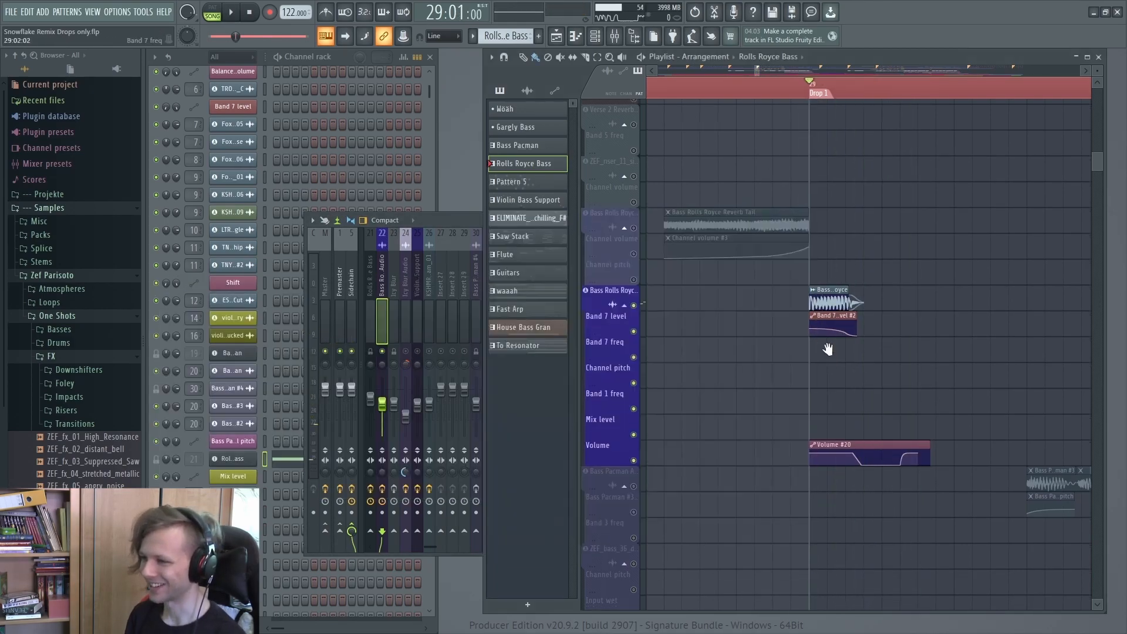
scroll(825, 329, down, 2)
scroll(810, 346, down, 3)
middle_click(800, 294)
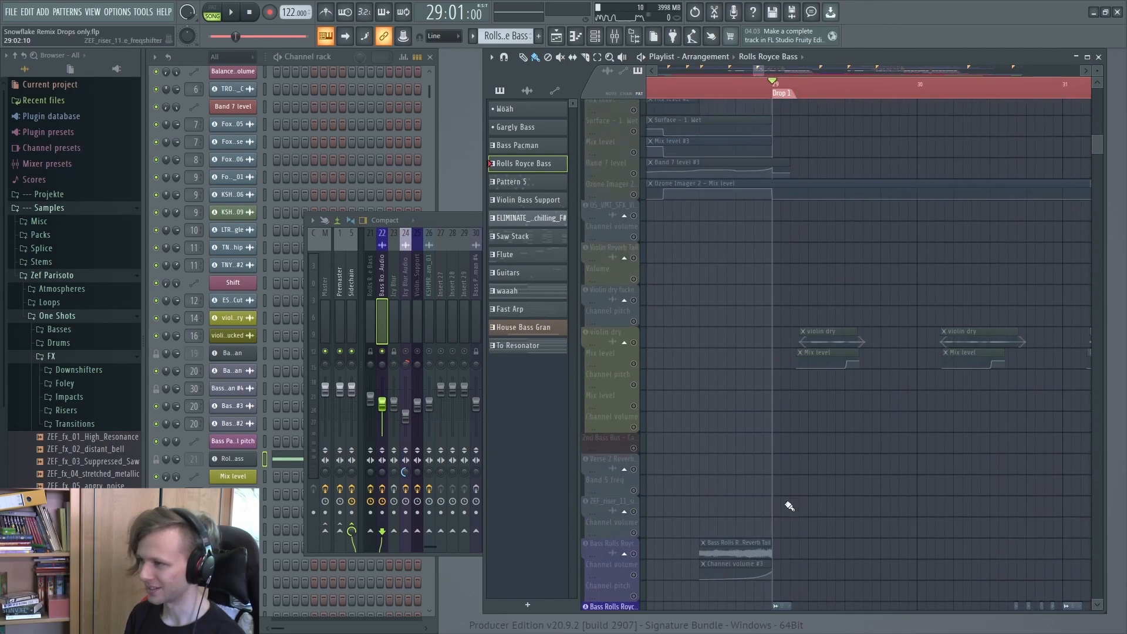
scroll(763, 352, up, 3)
right_click(635, 364)
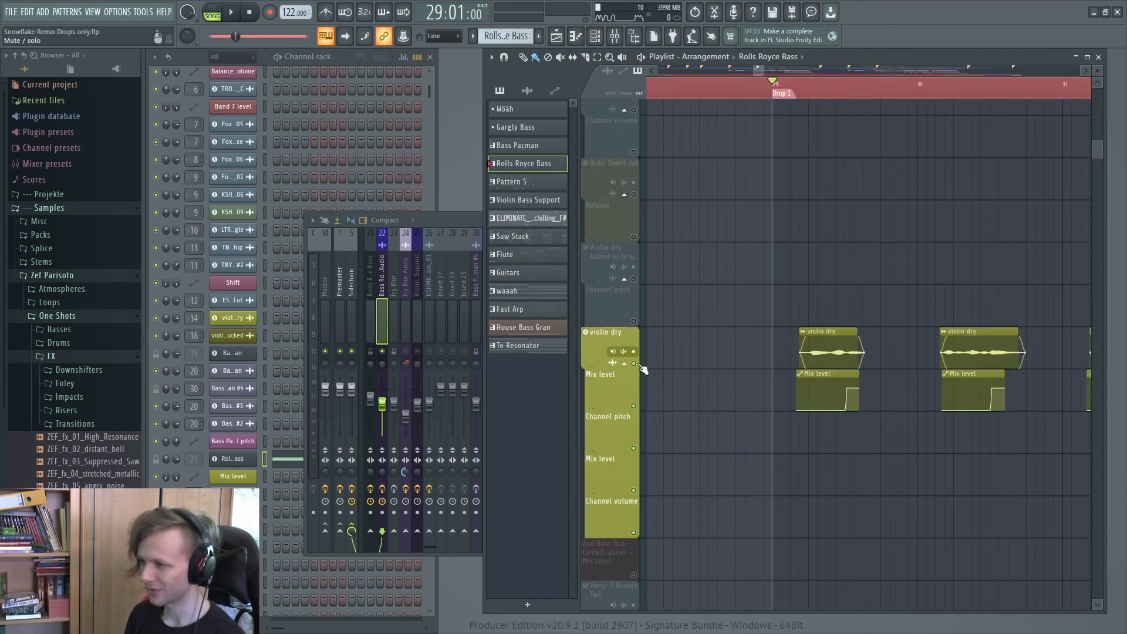
click(805, 93)
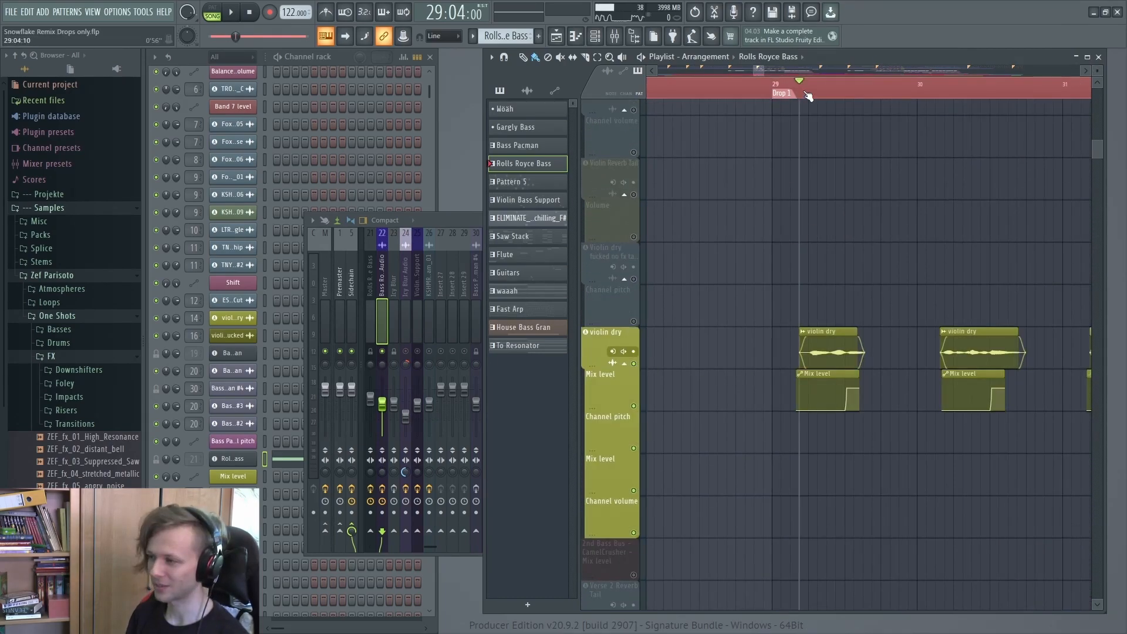
key(space)
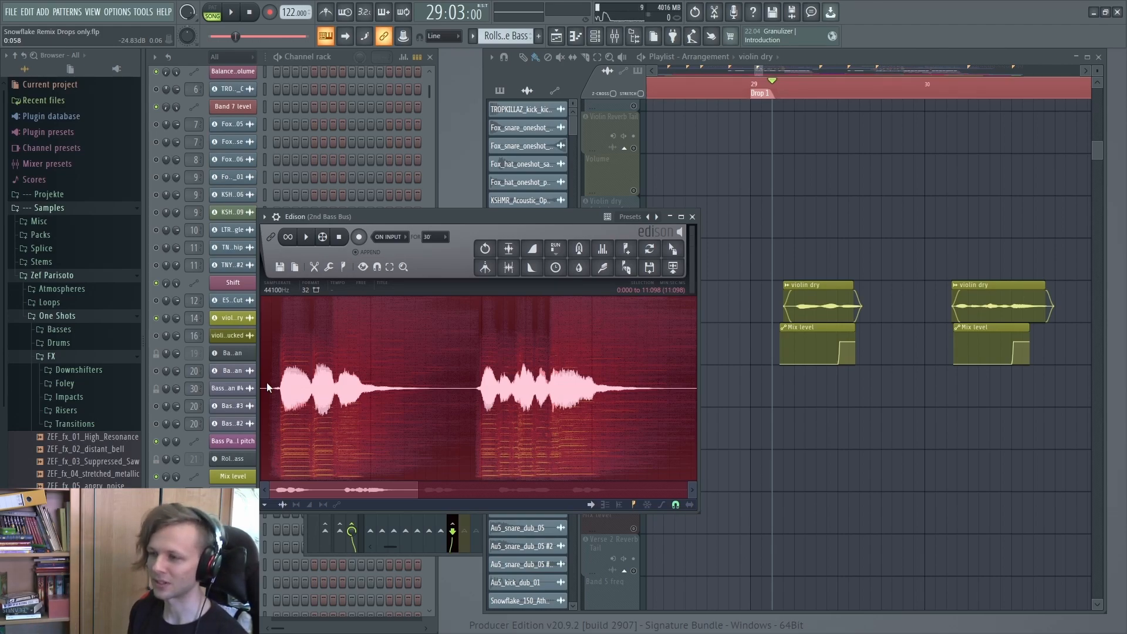
Fit the whole violin recording in Edison's view and audition its phrases.
scroll(268, 388, down, 3)
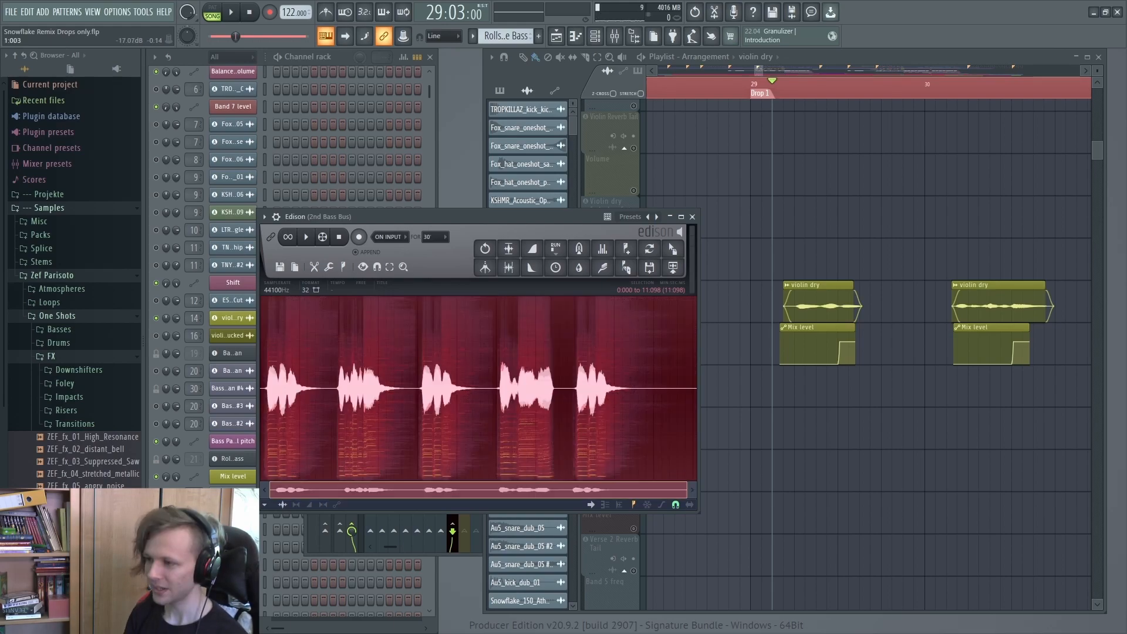
key(space)
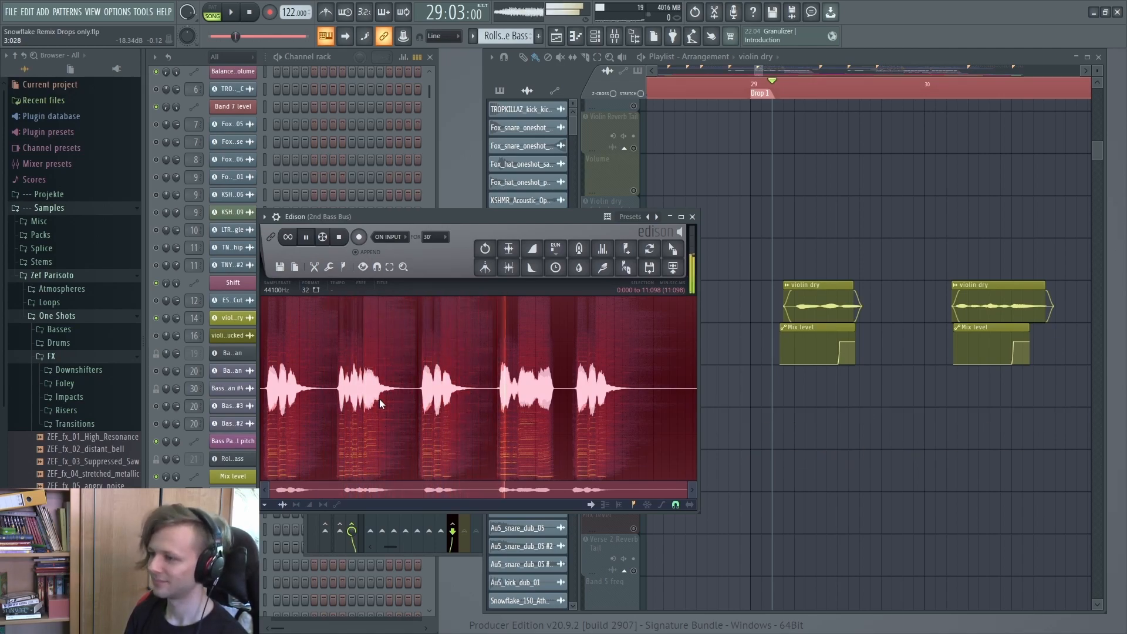
key(space)
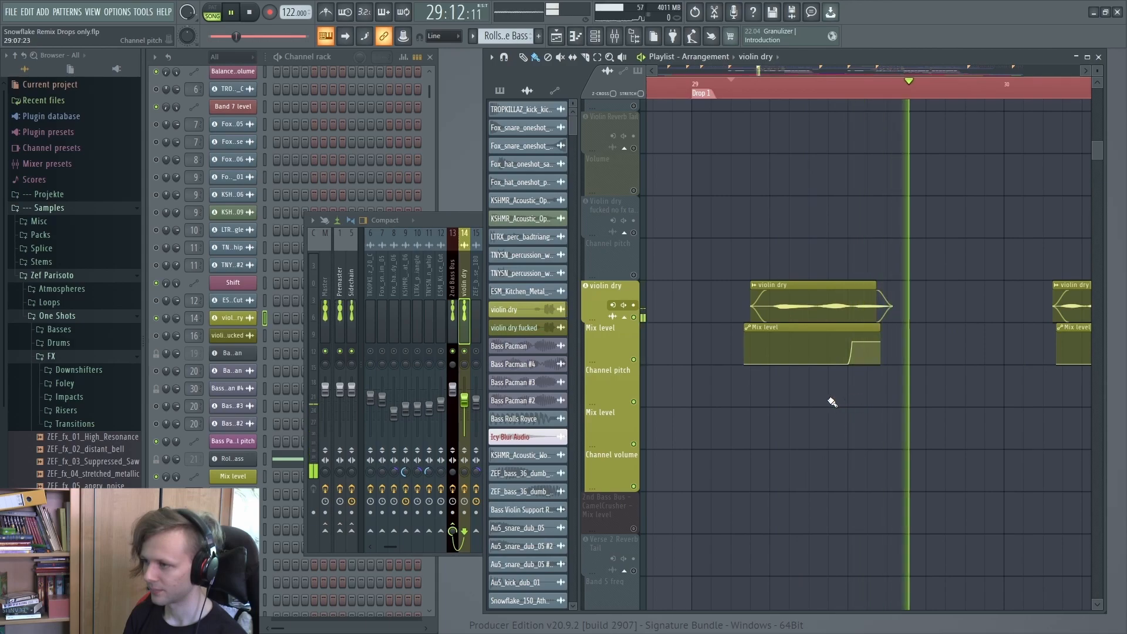
Stop playback, bring up the violin dry mixer track and display the Wb Linear FreqShifter Patcher's control surface.
key(space)
key(F9)
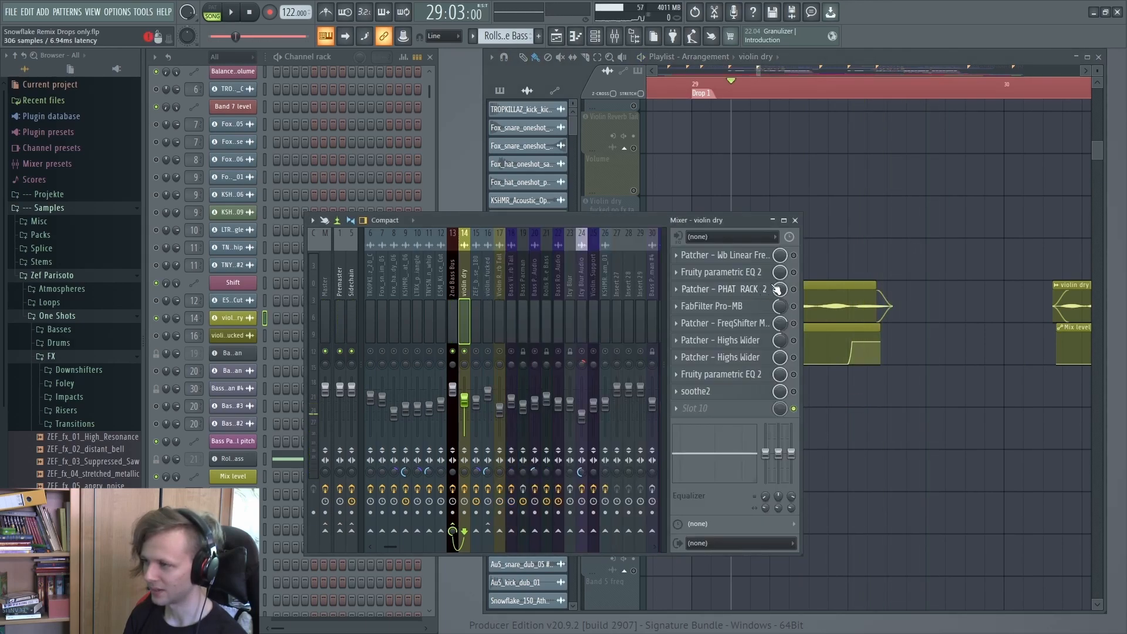
click(722, 255)
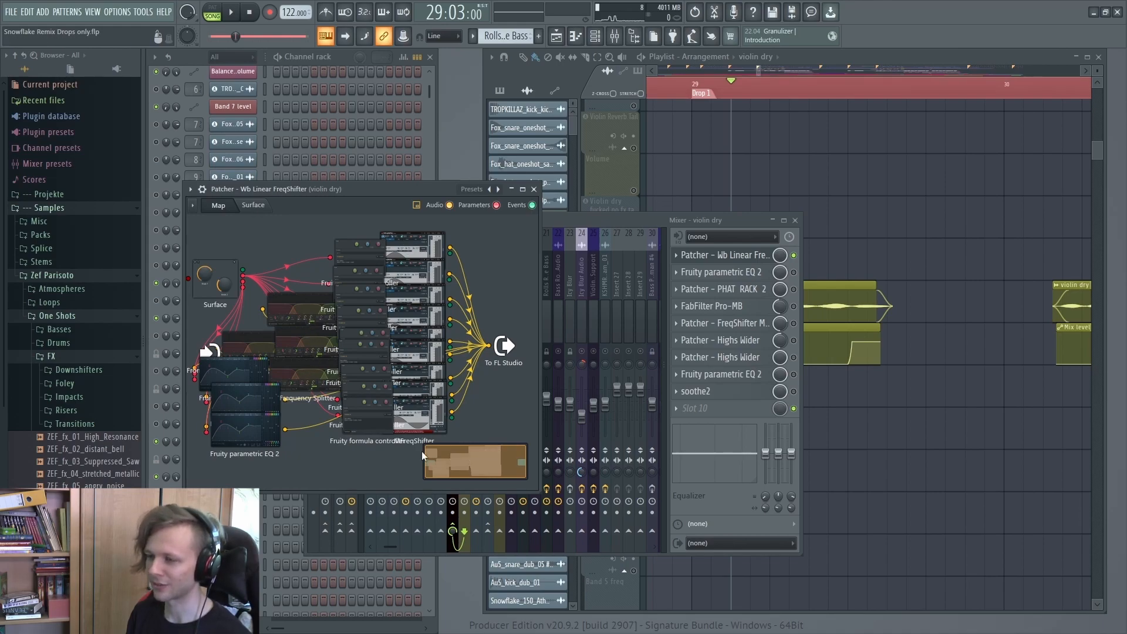
click(252, 206)
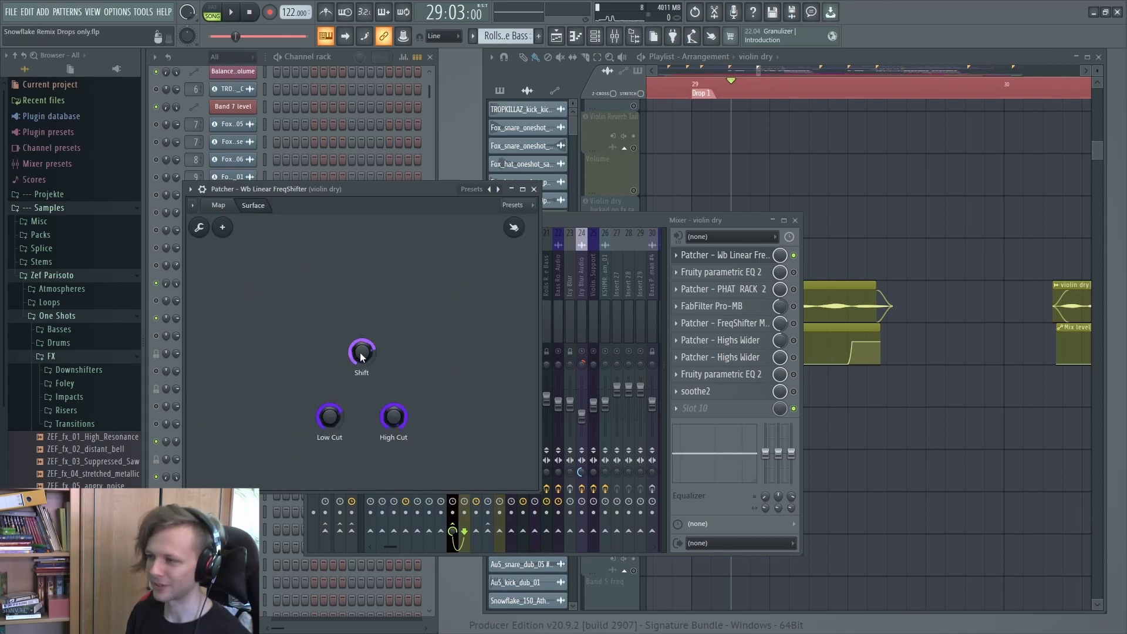
Audition violin dry through the Wb Linear FreqShifter with Shift and Low Cut turned down, saving the project between playbacks.
key(space)
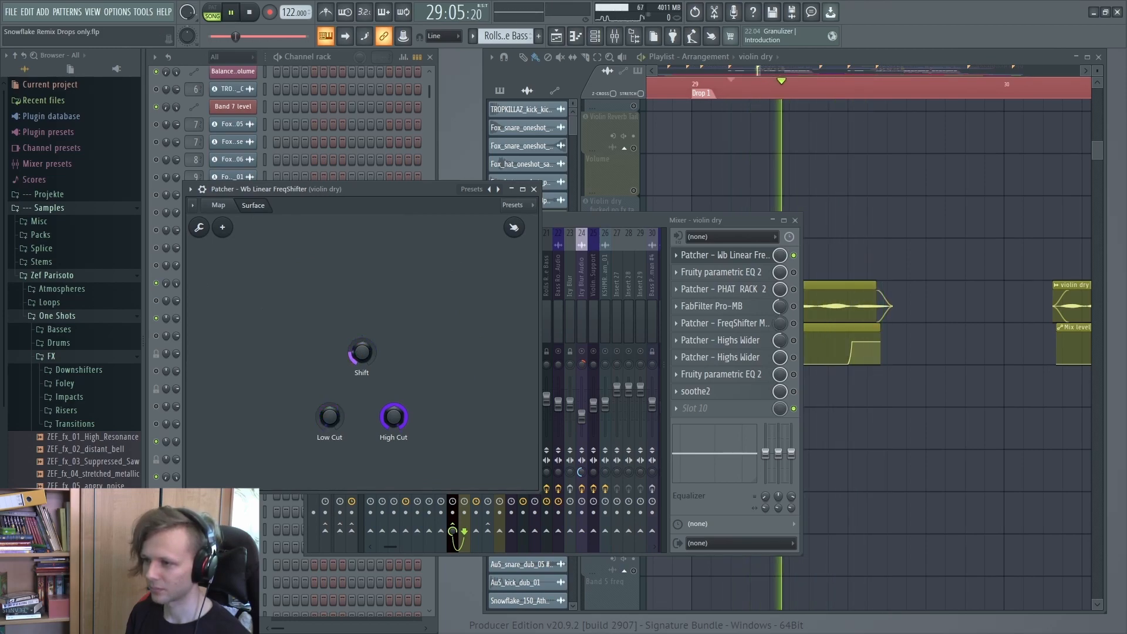
key(space)
key(ctrl+s)
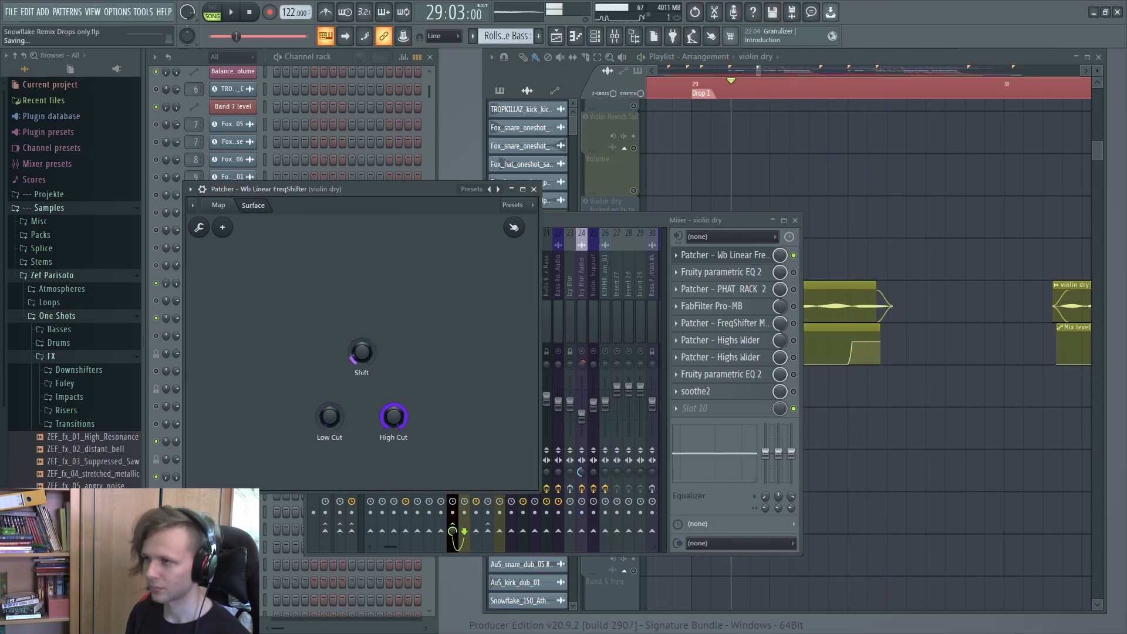
key(space)
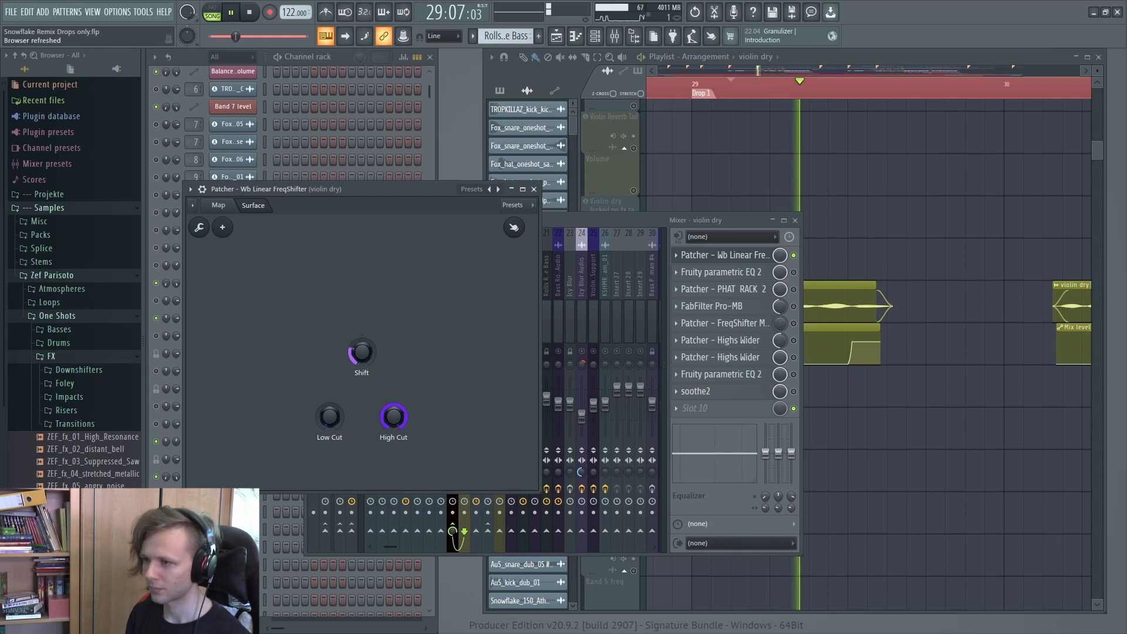
key(space)
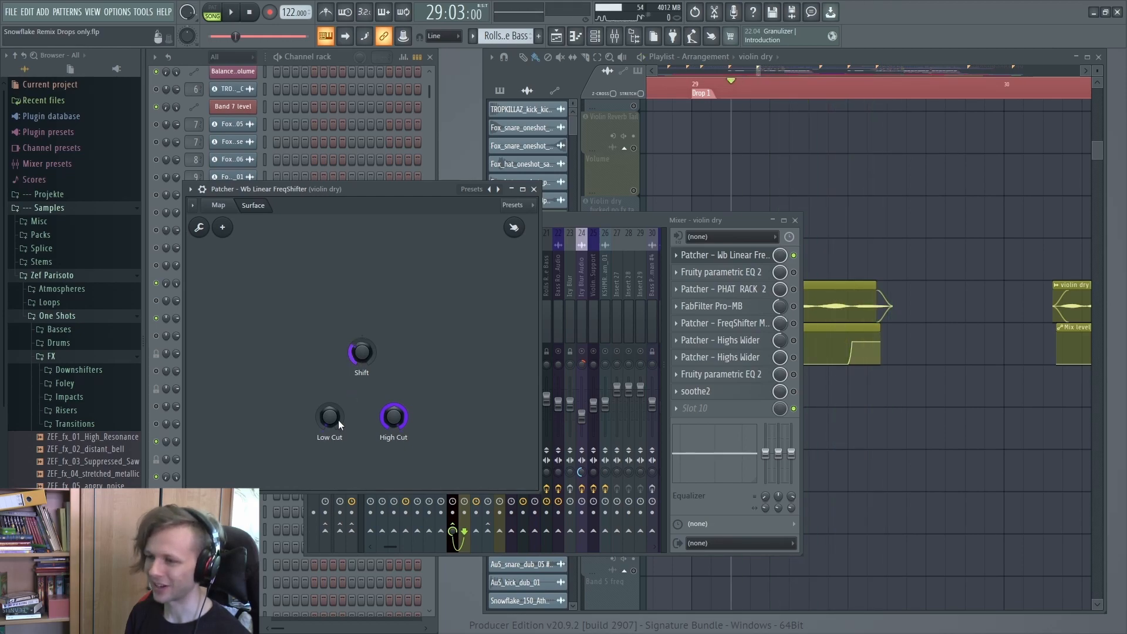
Raise the Wb Linear FreqShifter's Low Cut, audition violin dry through it and close the Patcher.
drag(336, 426, 326, 417)
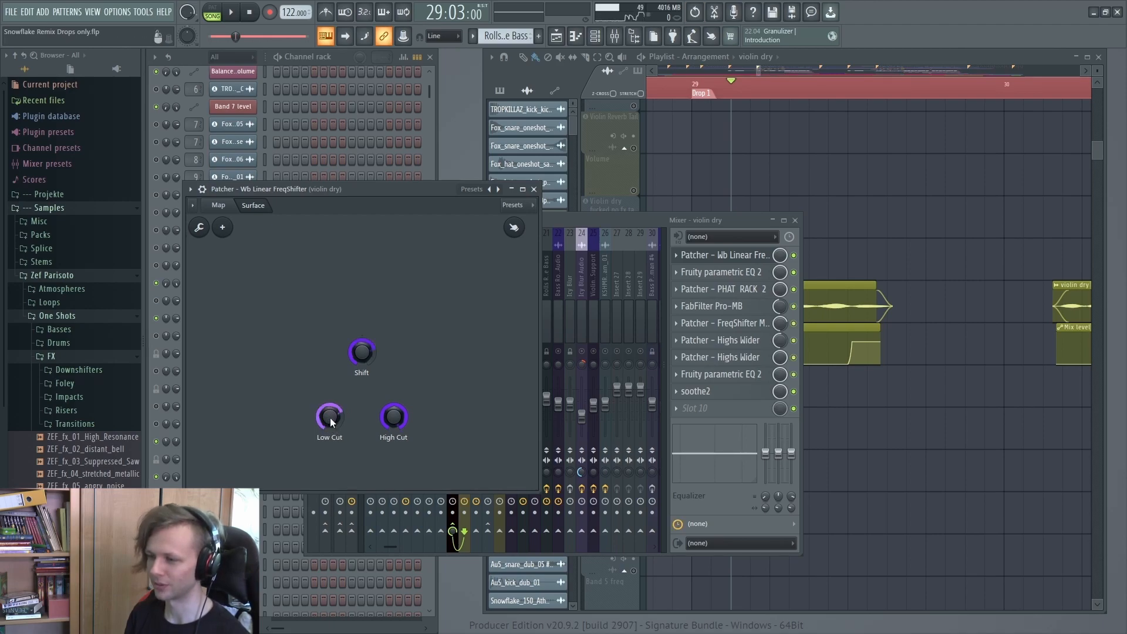
key(space)
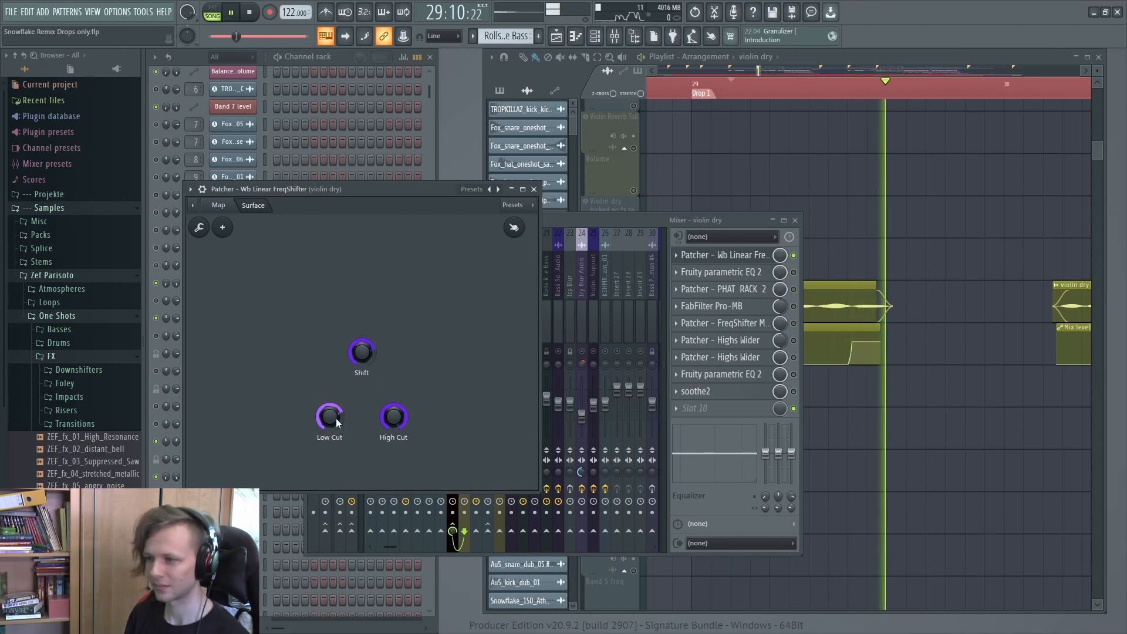
key(space)
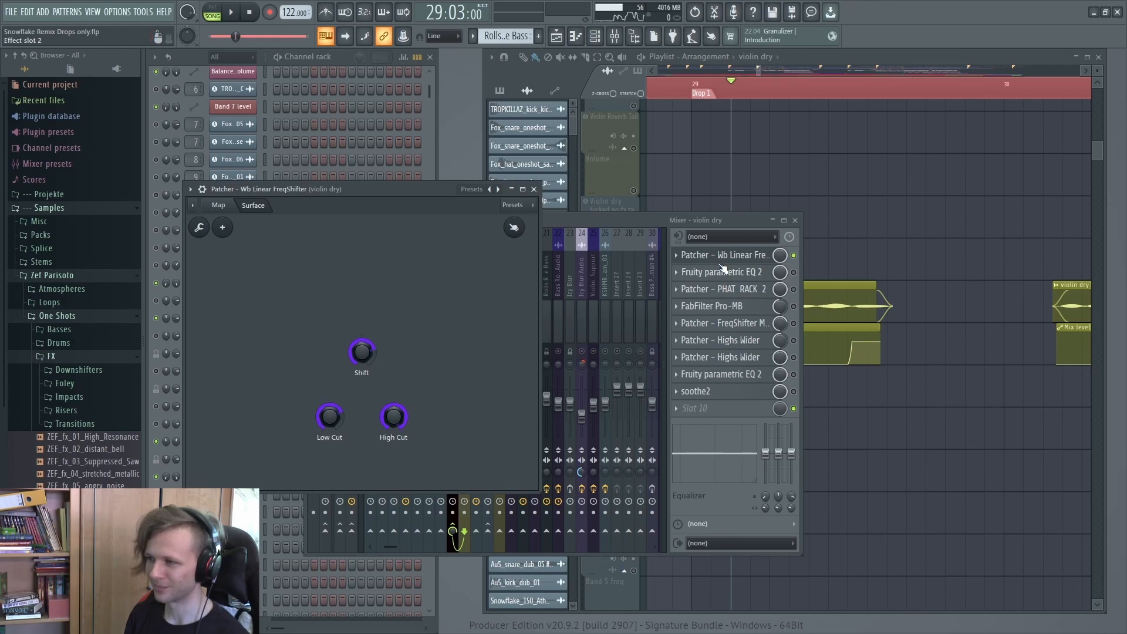
click(723, 260)
Activate Fruity parametric EQ 2 and the PHAT RACK 2 Patcher on violin dry, examining the EQ curve and the Patcher's map.
click(794, 273)
click(750, 277)
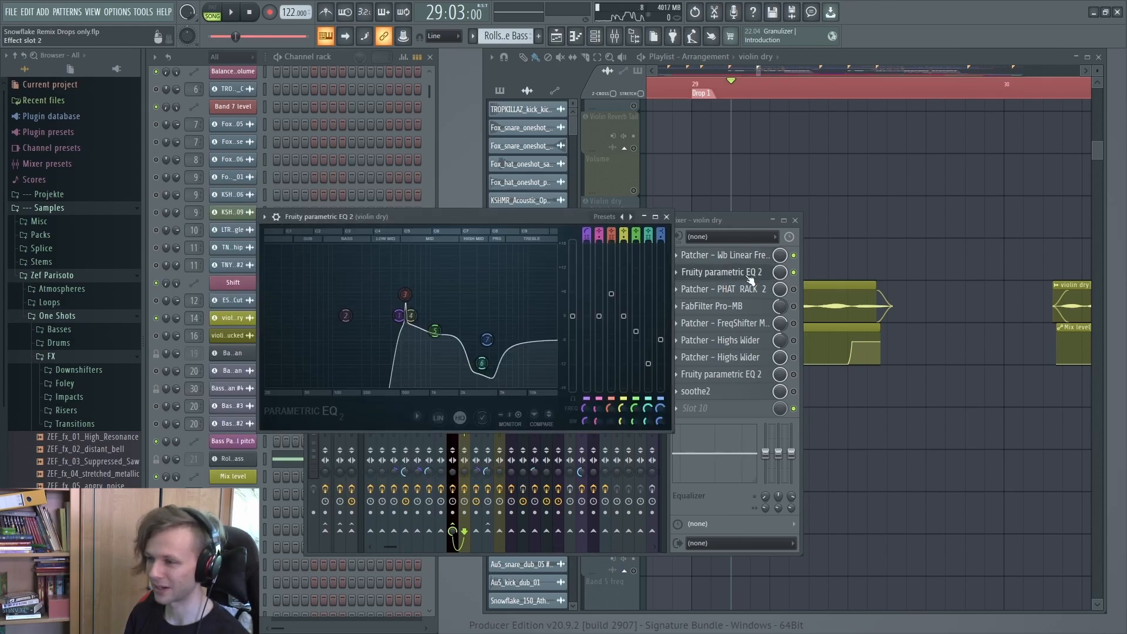
click(750, 276)
click(749, 292)
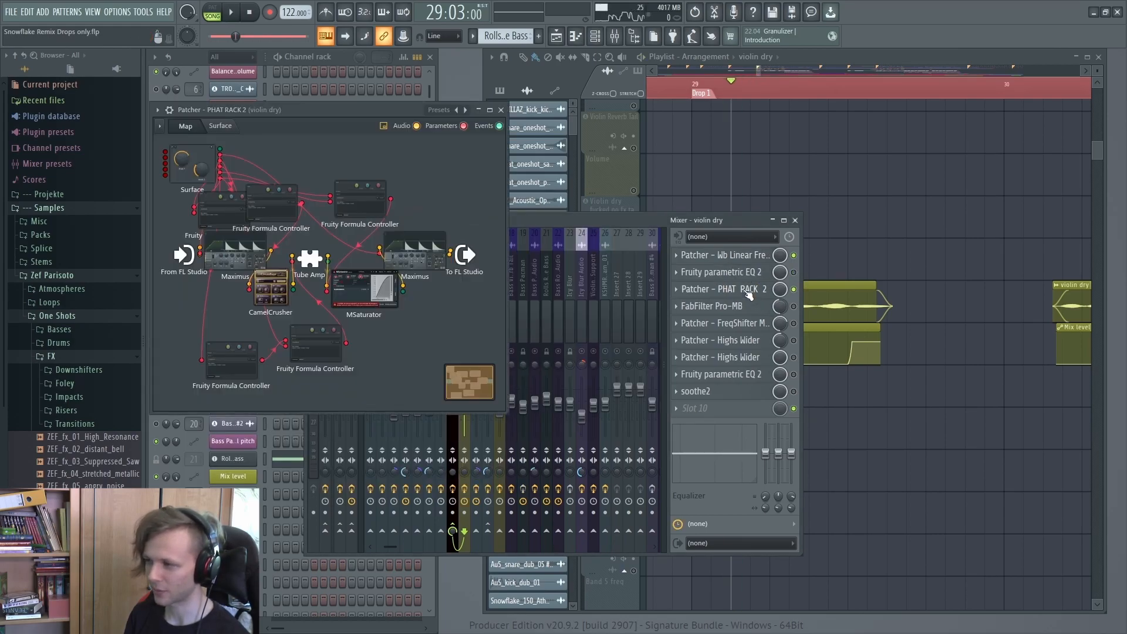
click(748, 292)
Audition violin dry with its first Fruity parametric EQ 2 in view and close the equalizer.
click(757, 276)
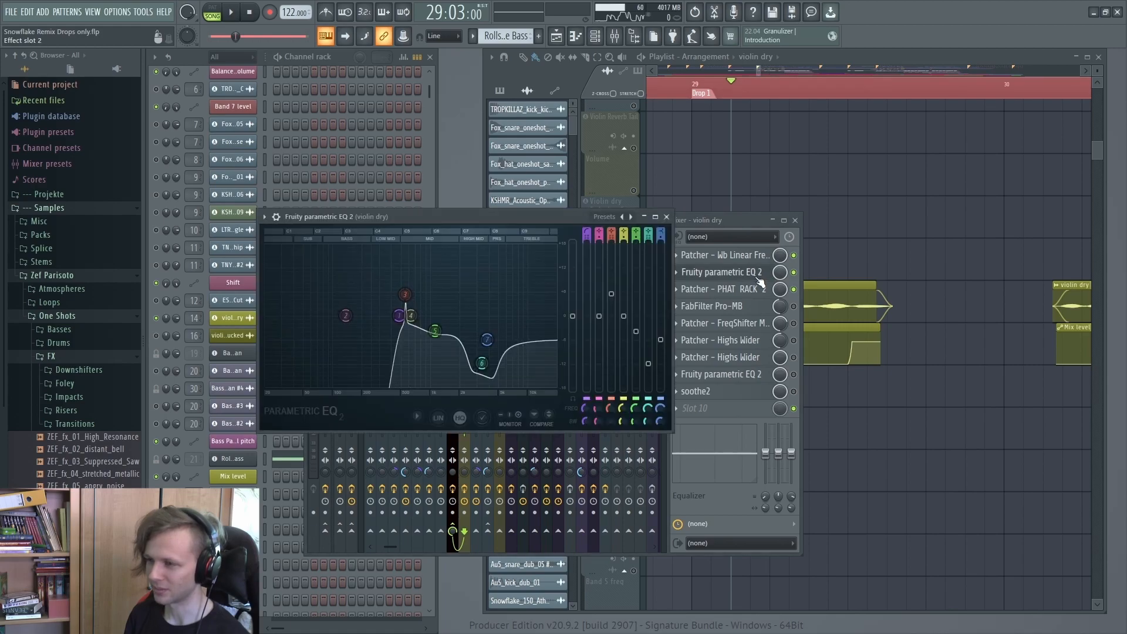
key(space)
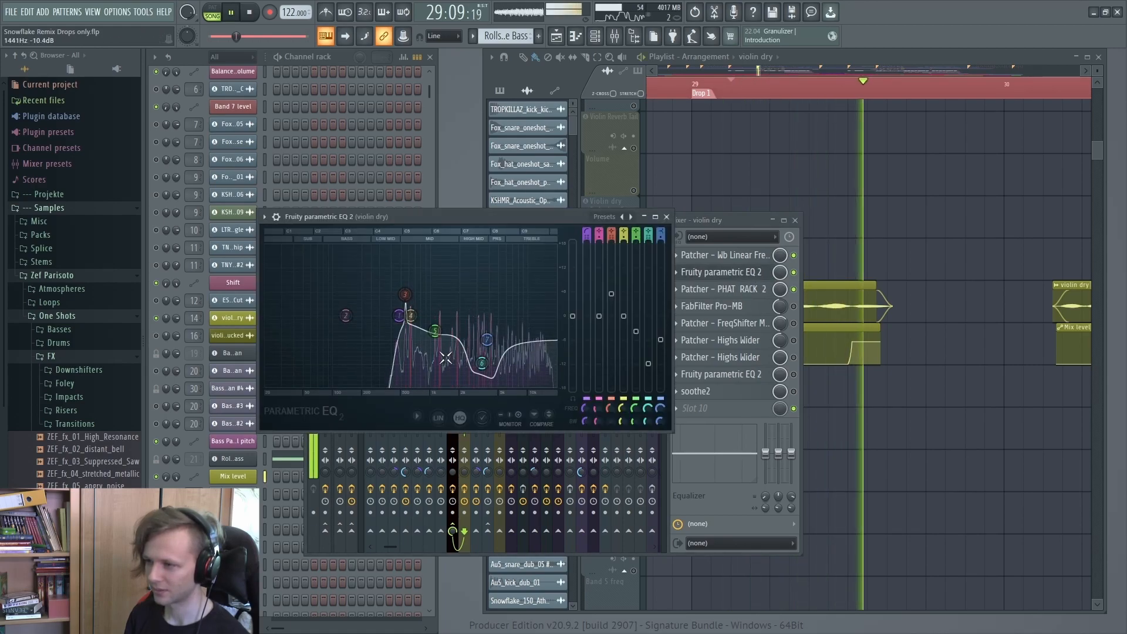
key(space)
click(667, 216)
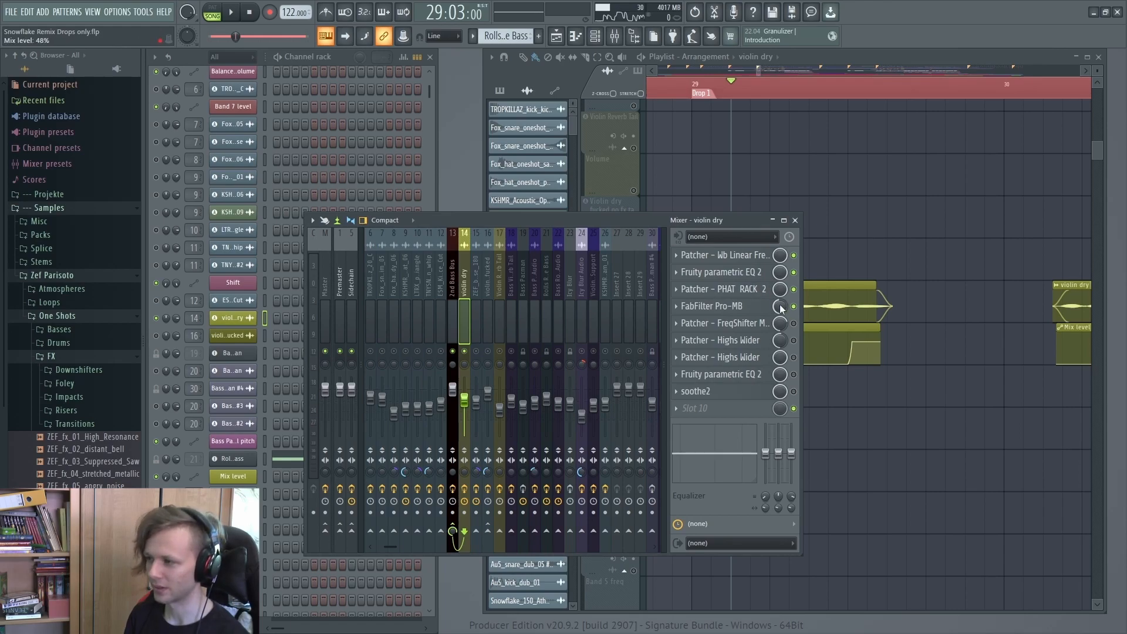
Examine FabFilter Pro-MB's OTT preset on violin dry and audition the track through it.
click(753, 308)
scroll(891, 324, down, 8)
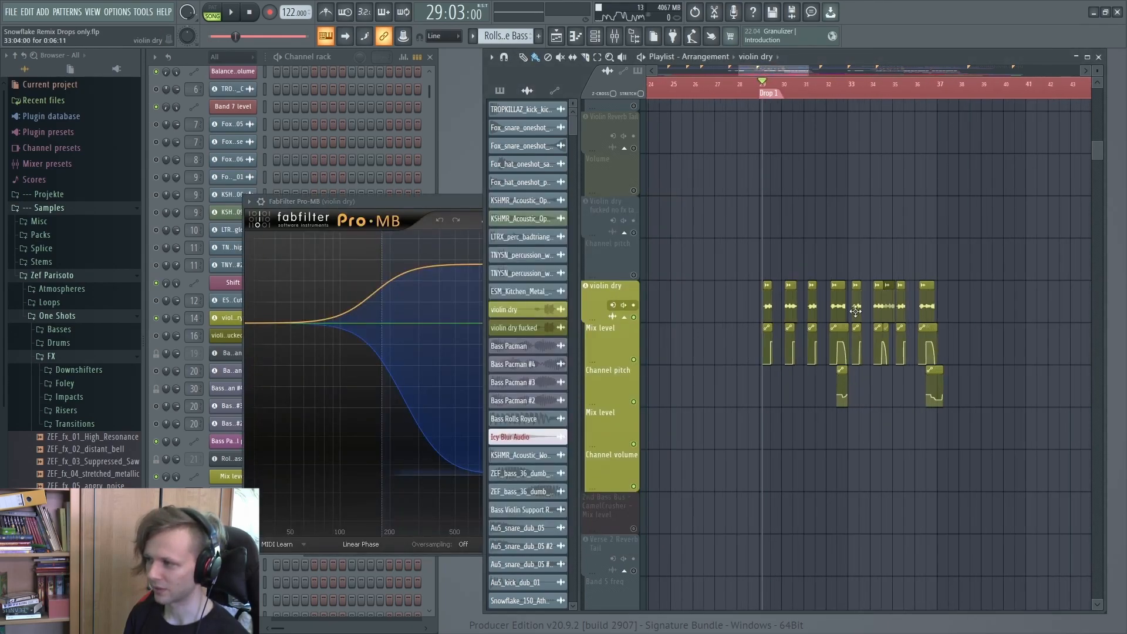
scroll(860, 330, up, 8)
click(462, 205)
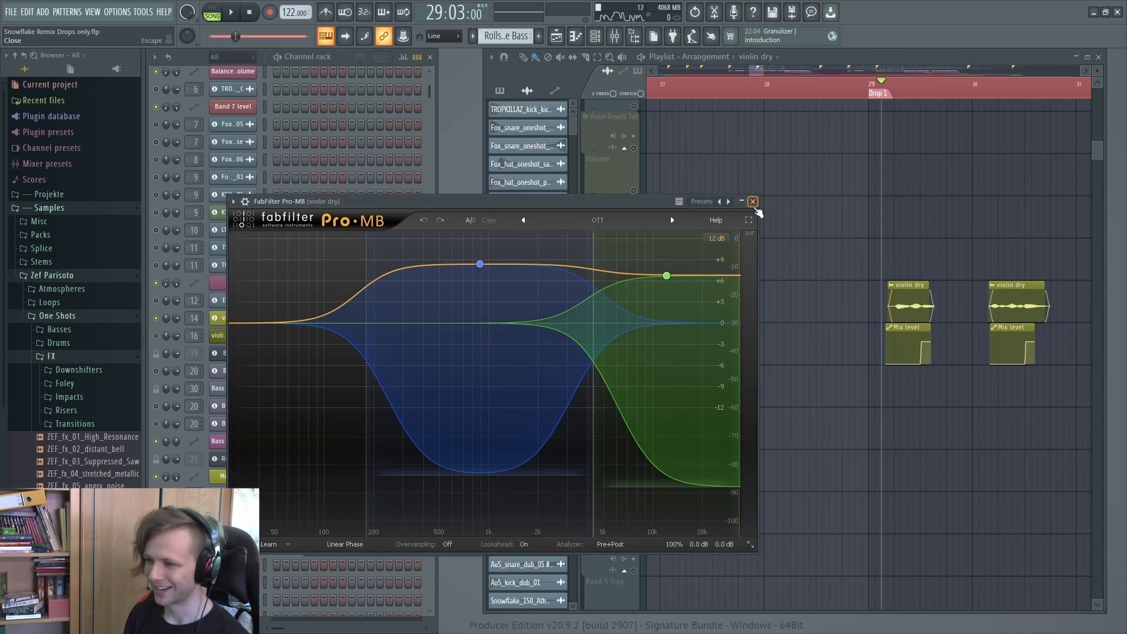
key(space)
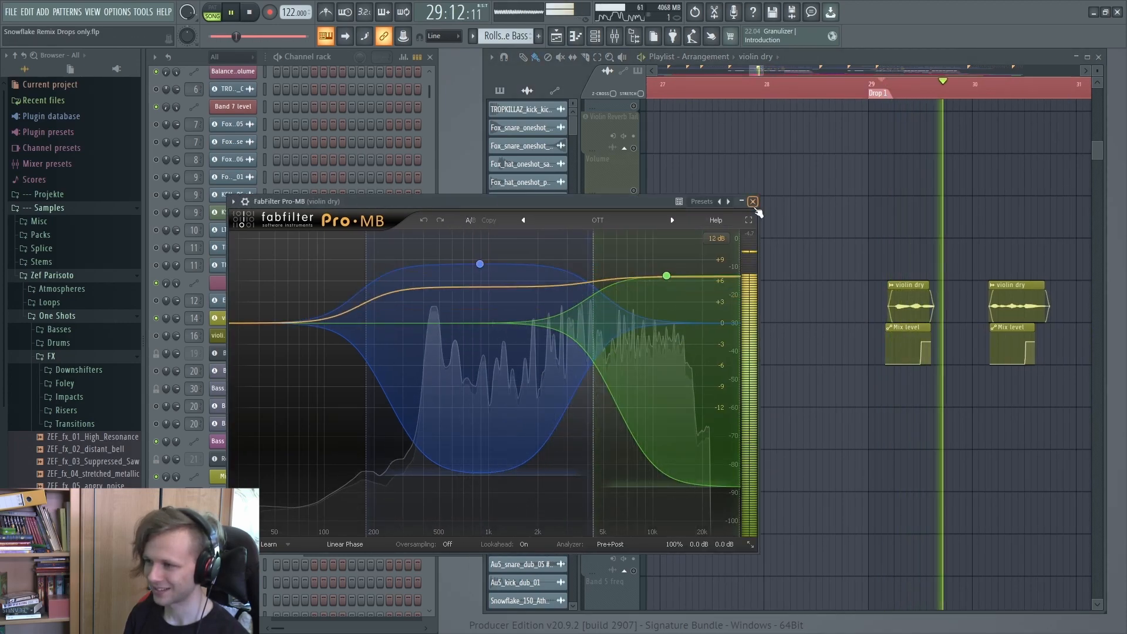
key(space)
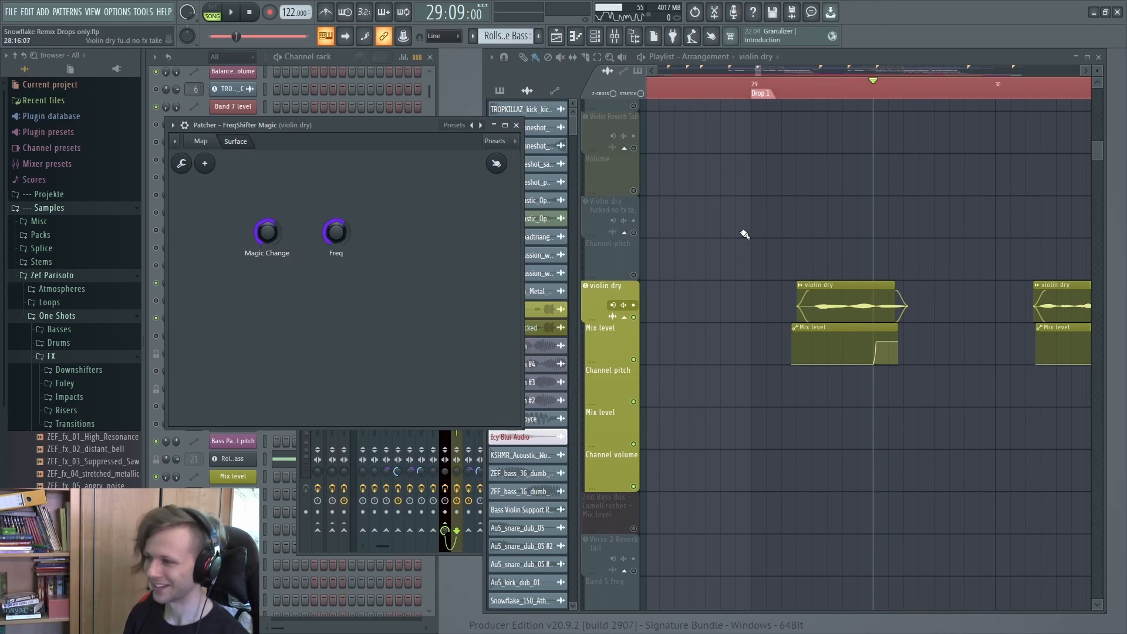
Audition the violin dry clips from 29:04 and from a second clip with the FreqShifter Magic Patcher's surface in view.
key(space)
click(802, 87)
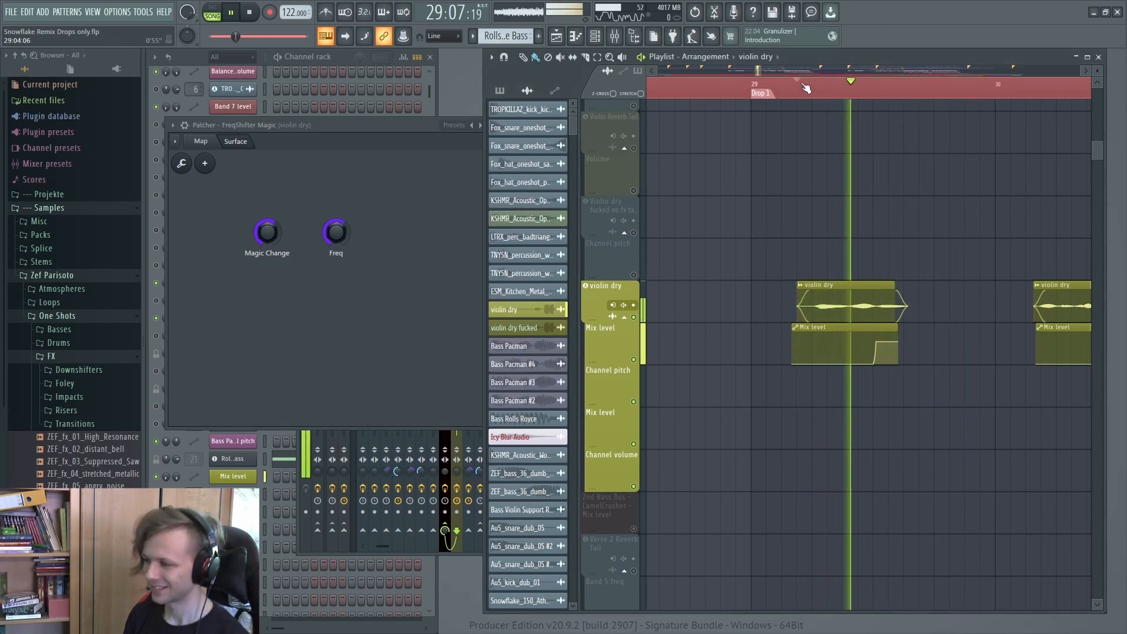
key(space)
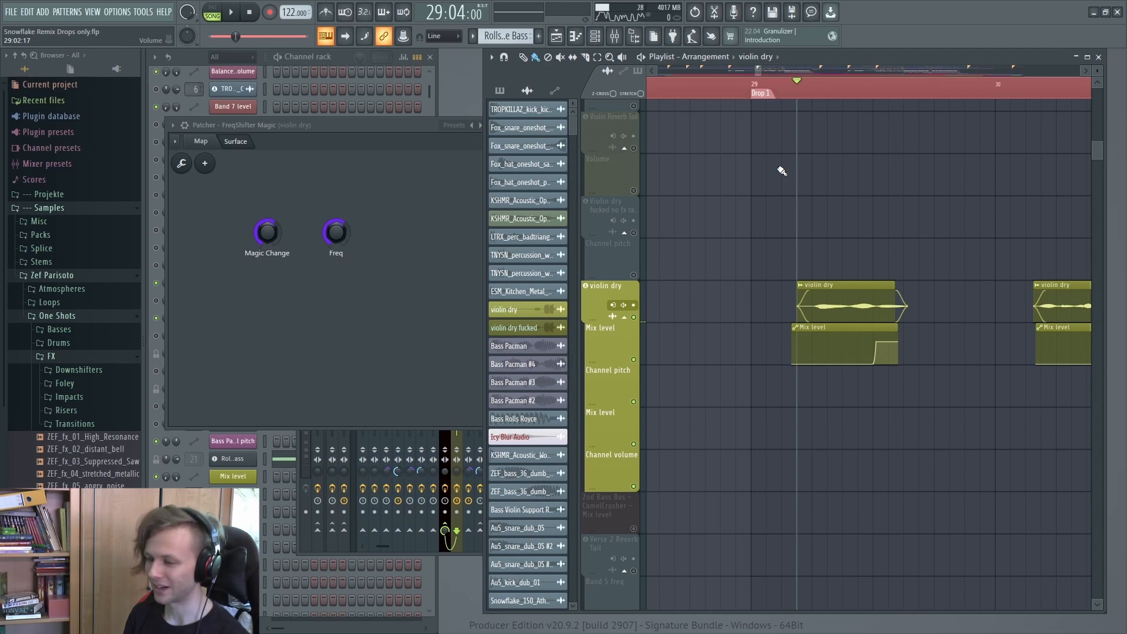
key(space)
scroll(961, 238, down, 1)
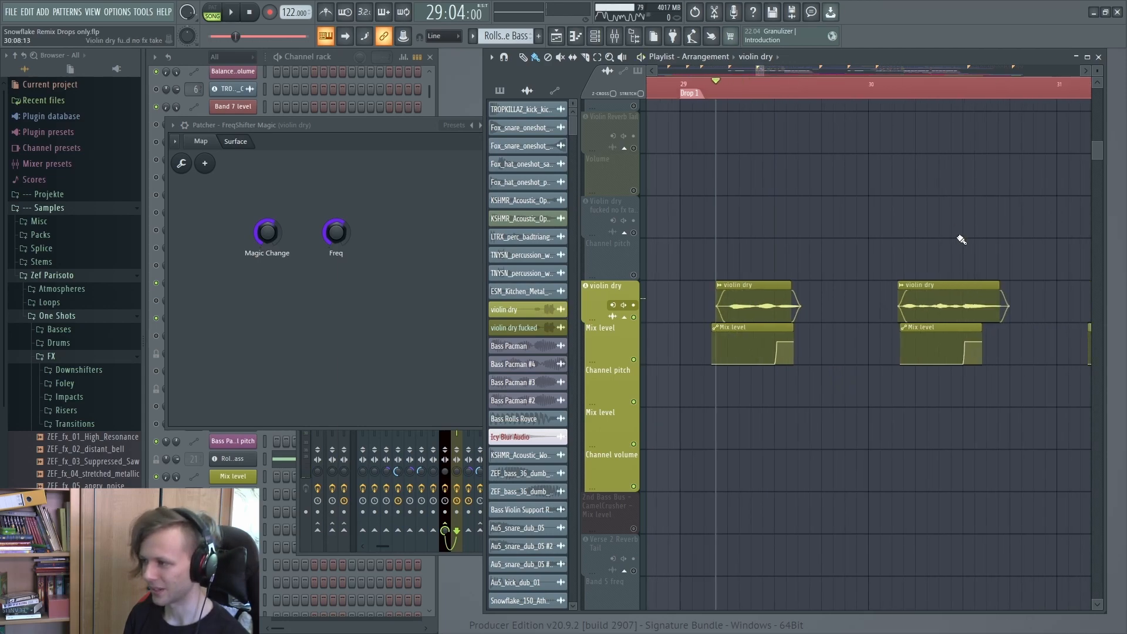
click(951, 92)
key(space)
key(space)
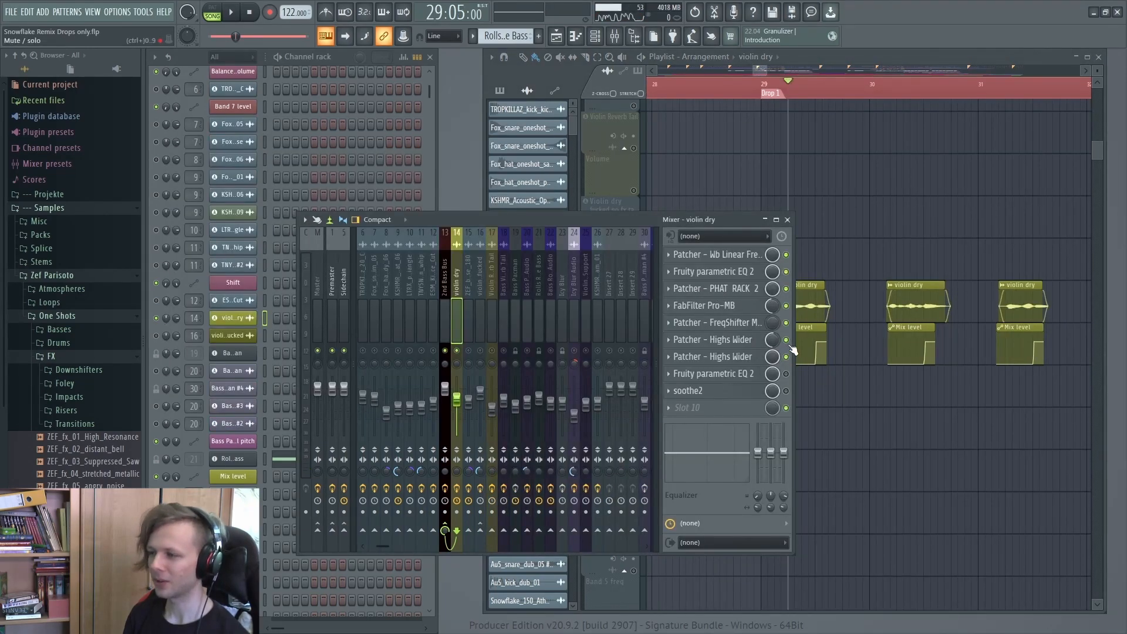
Audition violin dry with its last Fruity parametric EQ 2 in view, close it and open soothe2.
click(751, 375)
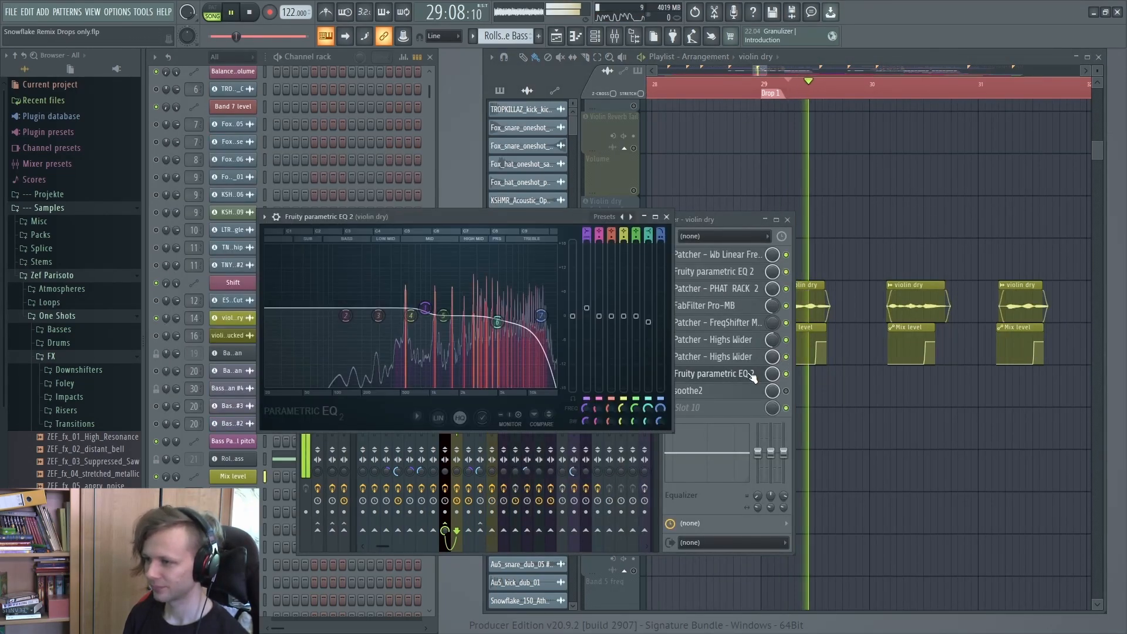
key(space)
key(space)
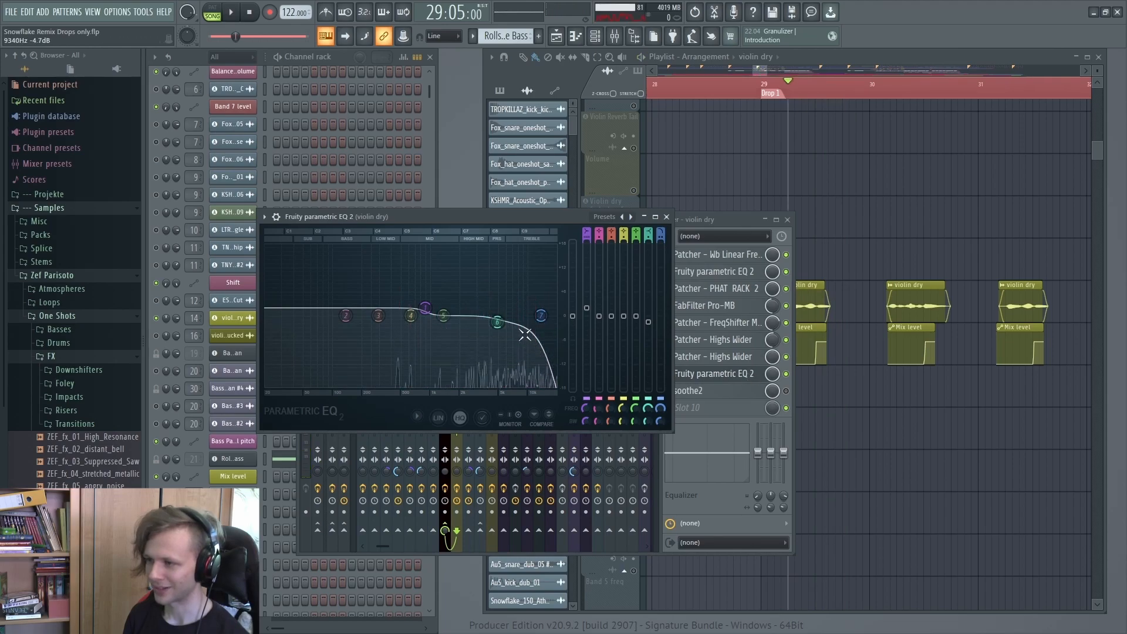
click(741, 376)
click(728, 391)
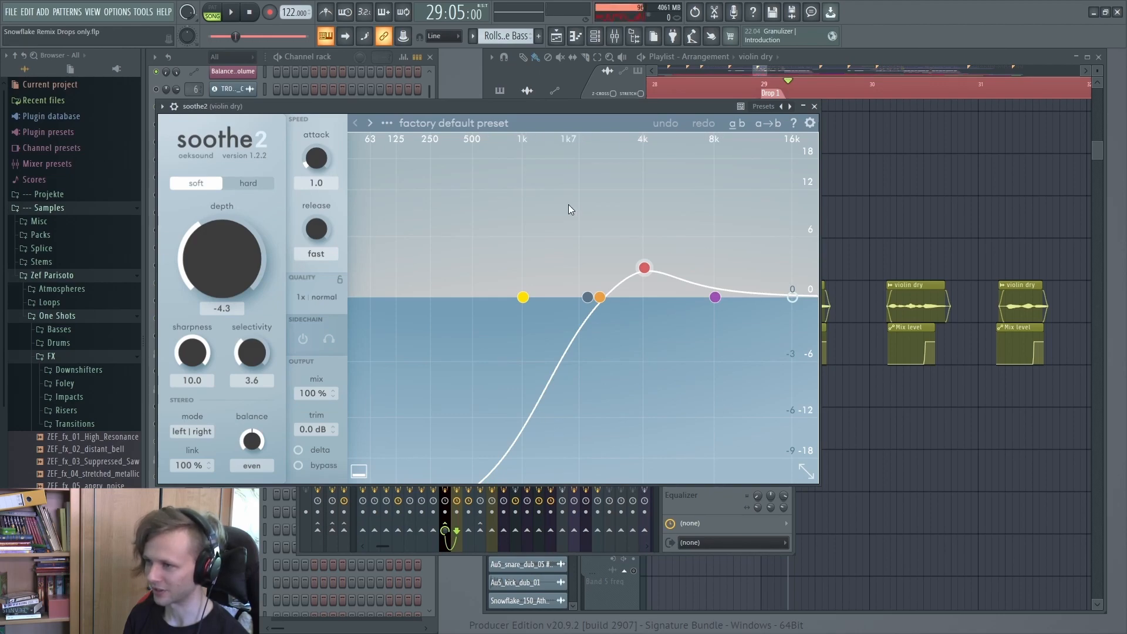
Close soothe2 and audition the Violin Bass Support track on its own from 29:05.
click(815, 106)
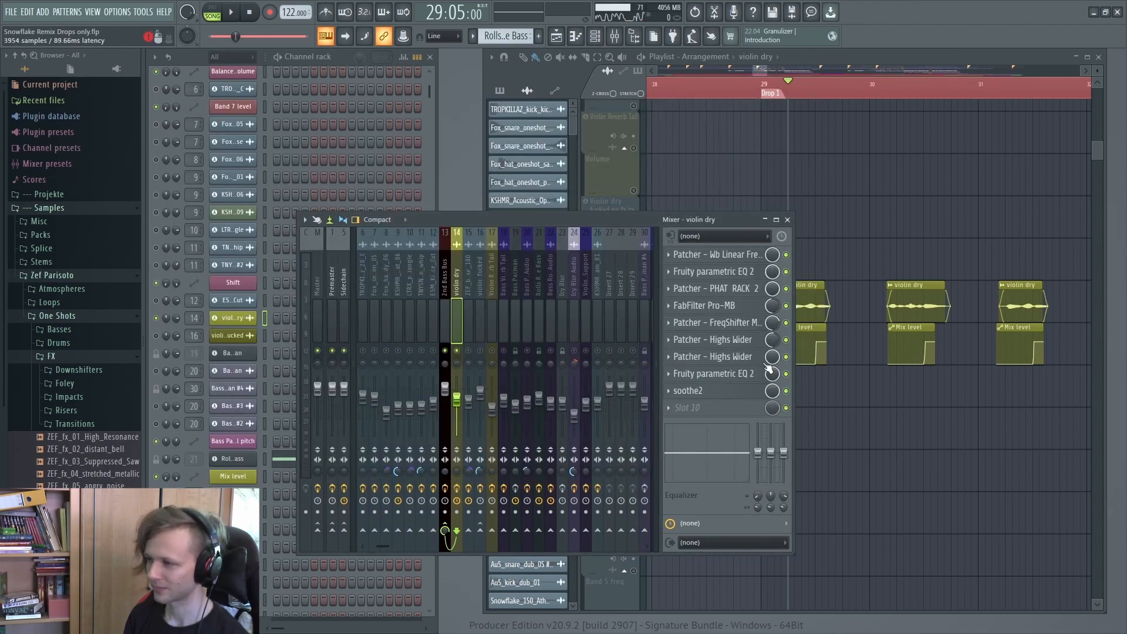
click(879, 261)
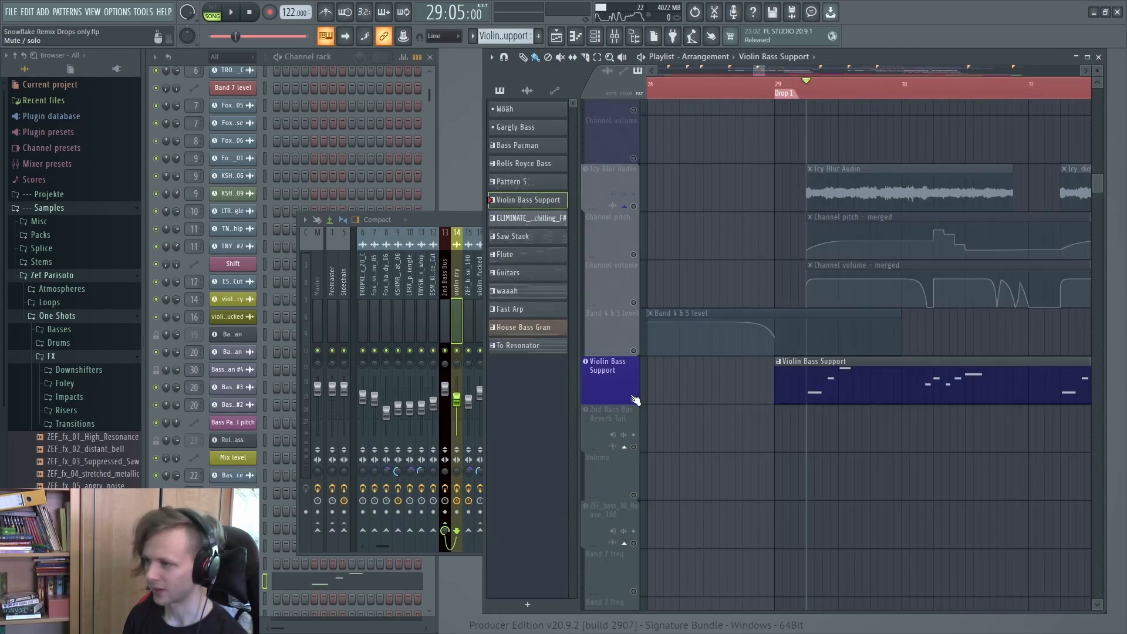
key(space)
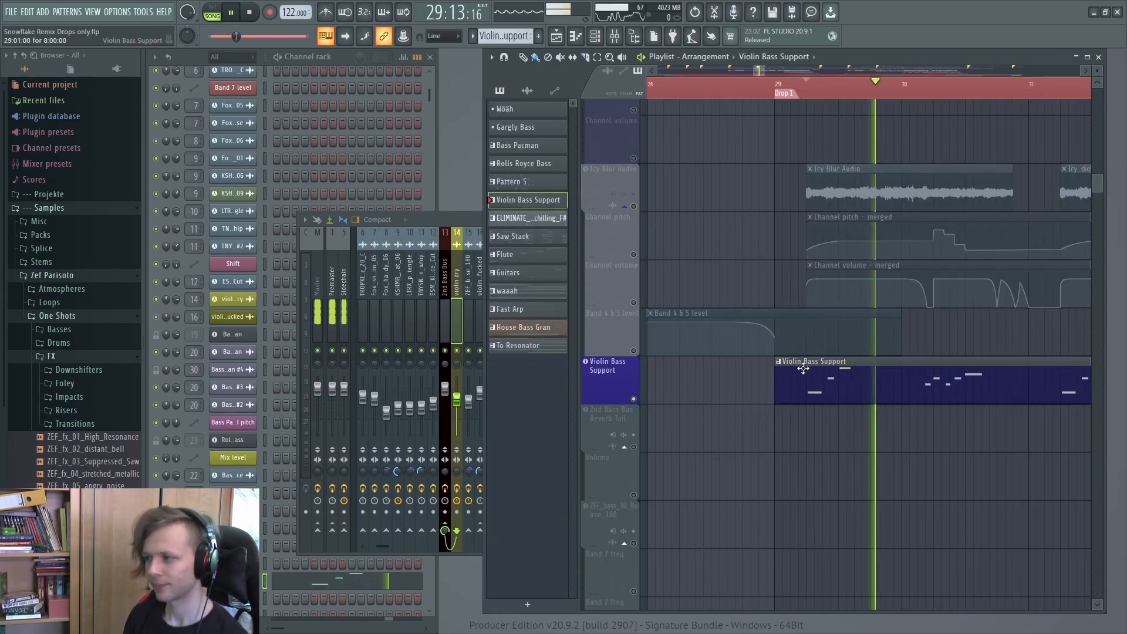
Solo the Bass Pacman audio track group in the playlist and audition its clips from 29:12.
scroll(800, 369, down, 3)
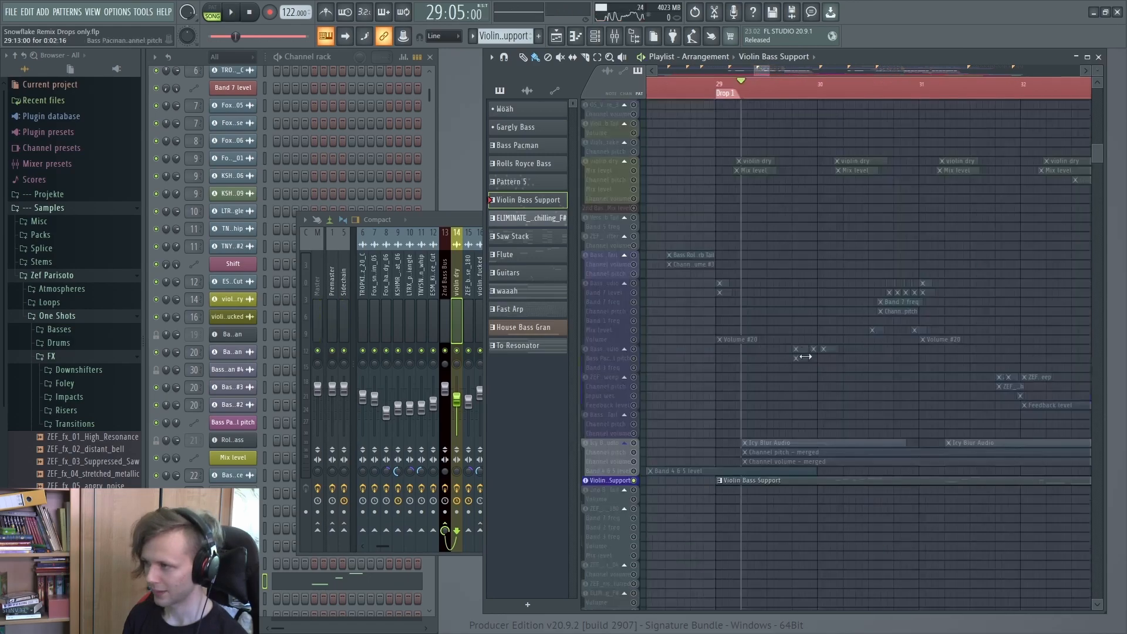
drag(810, 258, 813, 284)
scroll(816, 387, up, 4)
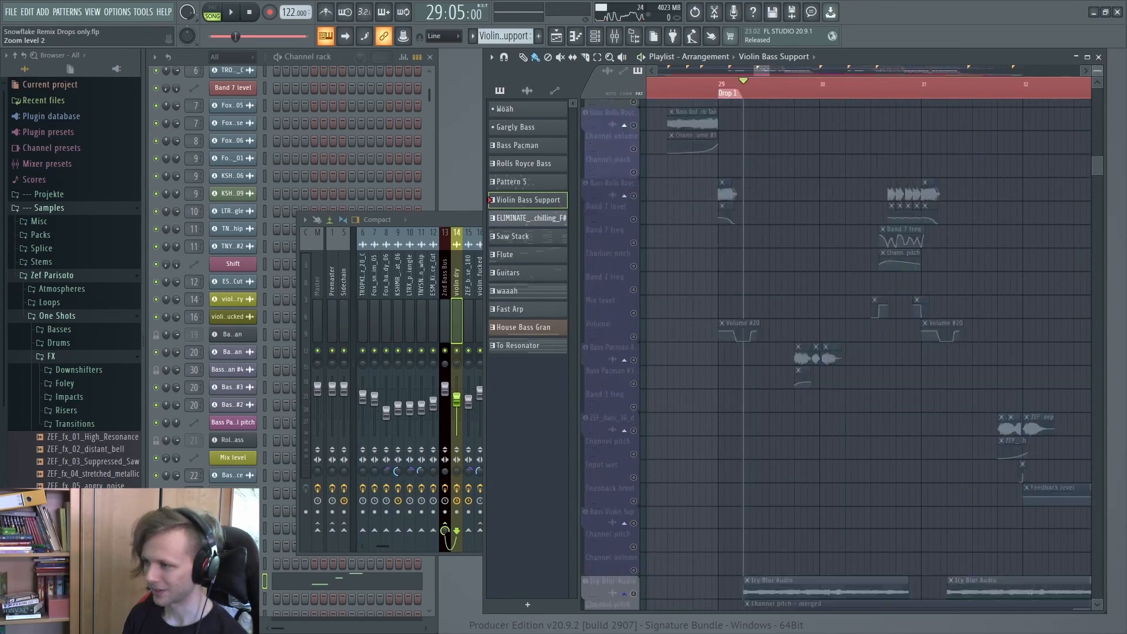
right_click(635, 351)
click(794, 93)
key(space)
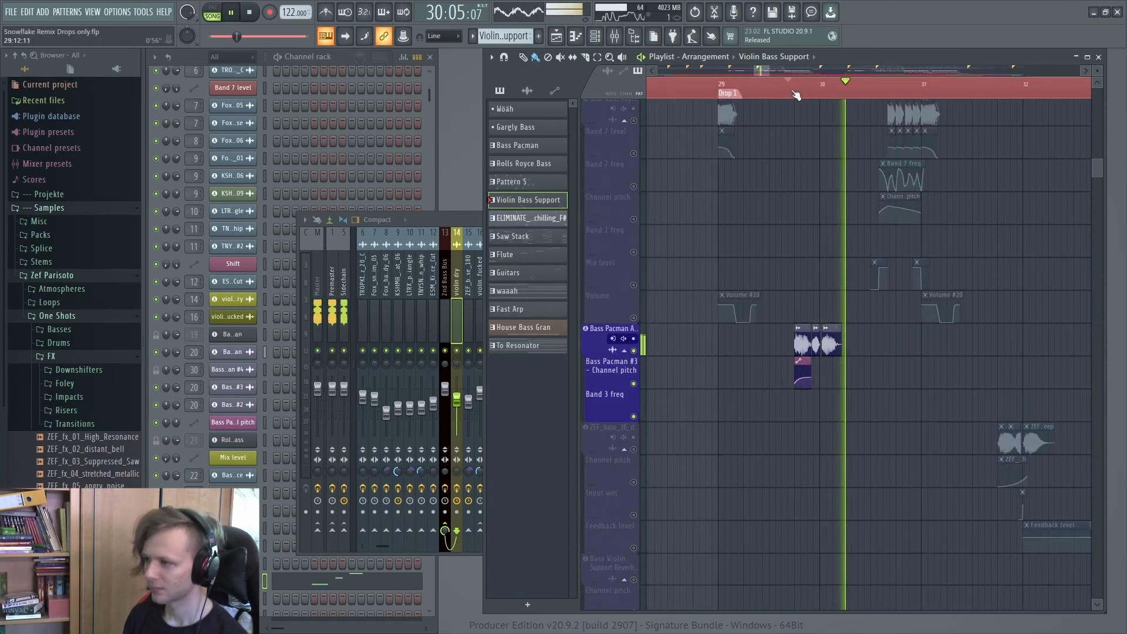
key(space)
Inspect the Bass Pacman clips and find their source pattern near the end of the playlist, opening its Serum instrument.
drag(786, 294, 789, 265)
scroll(789, 264, up, 1)
scroll(802, 333, up, 4)
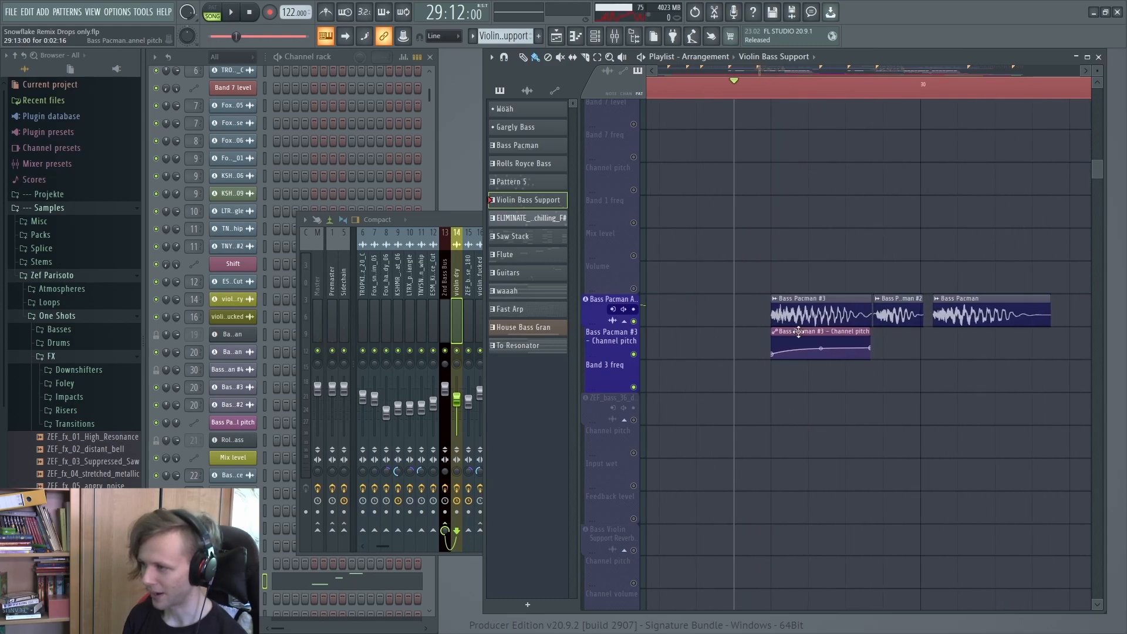
scroll(800, 332, down, 4)
drag(814, 405, 843, 290)
drag(836, 552, 843, 250)
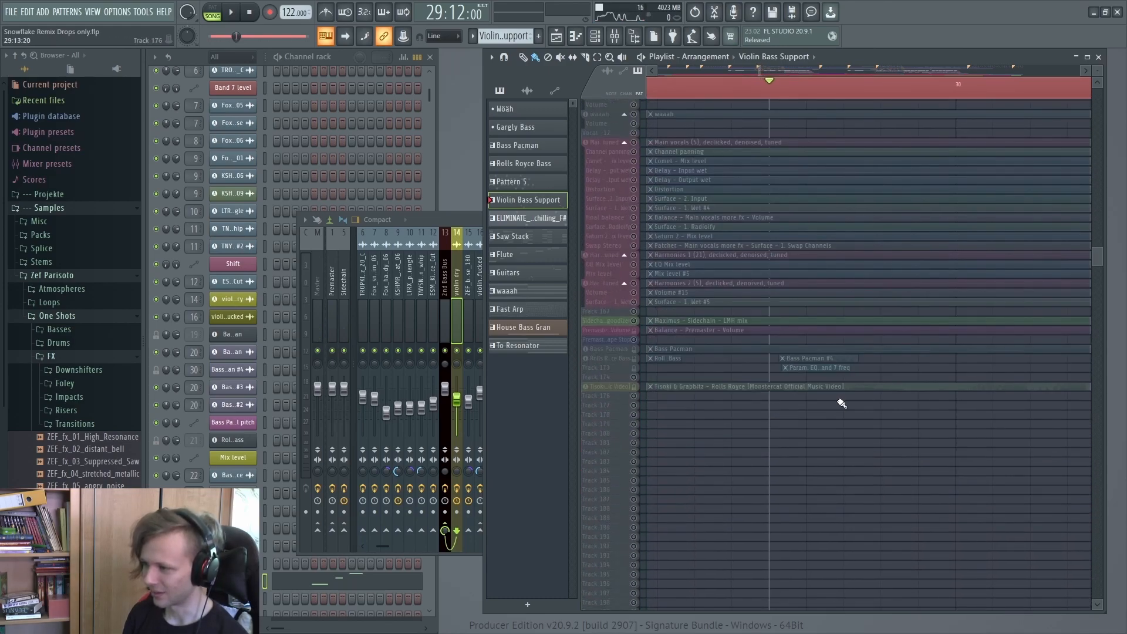
scroll(843, 347, up, 5)
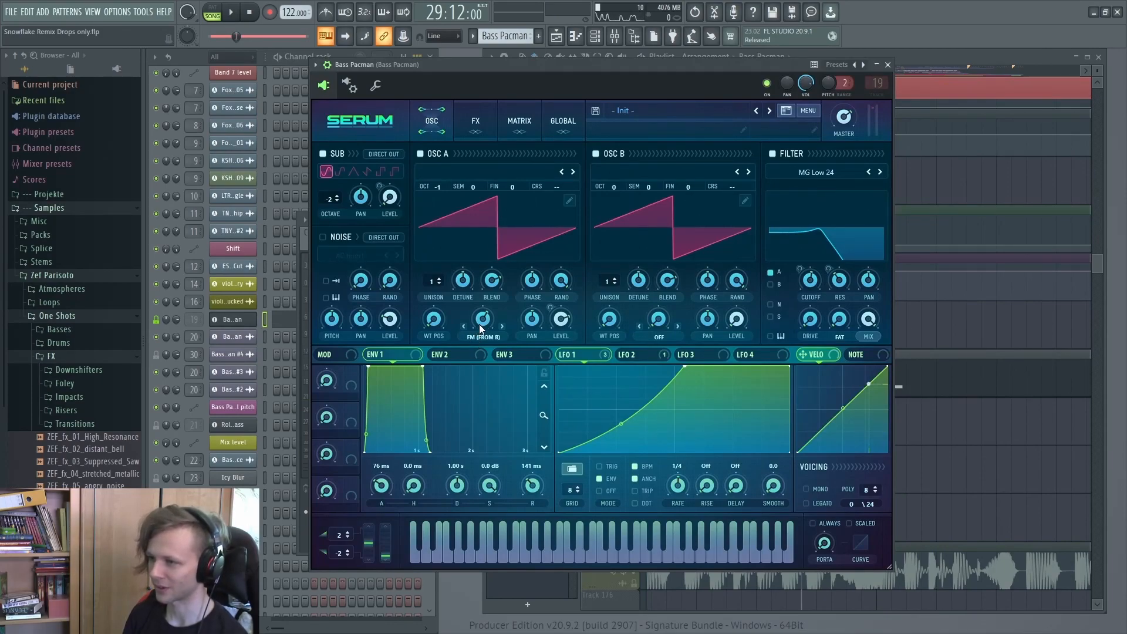
Audition Bass Pacman with its Serum oscillators in view, check Serum's Tube distortion effect and close the synth.
key(space)
key(space)
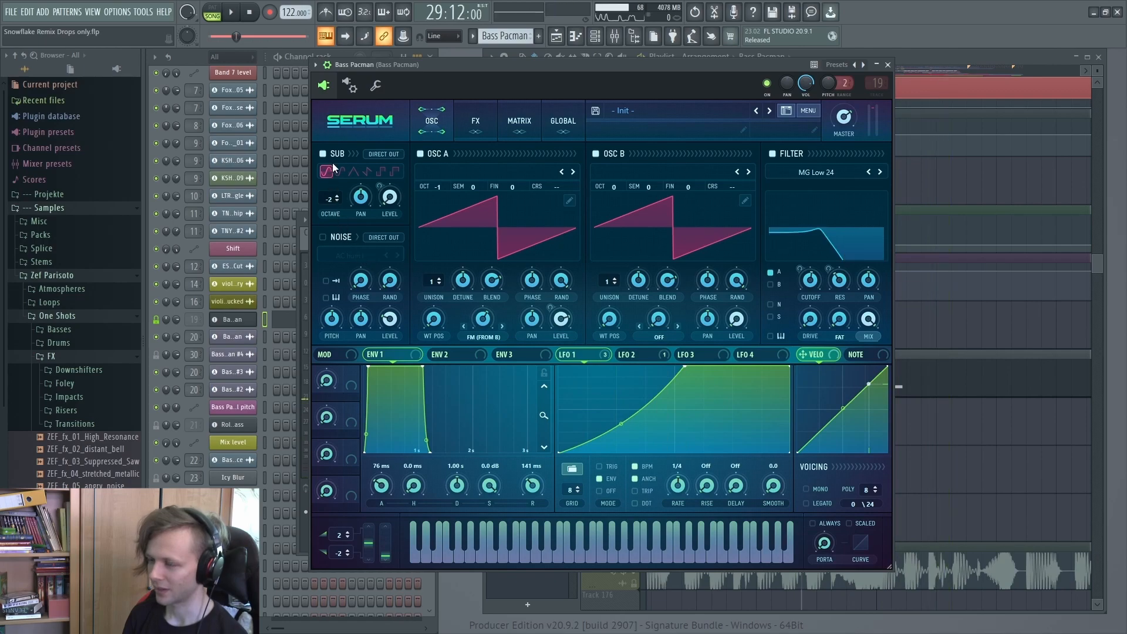
click(464, 125)
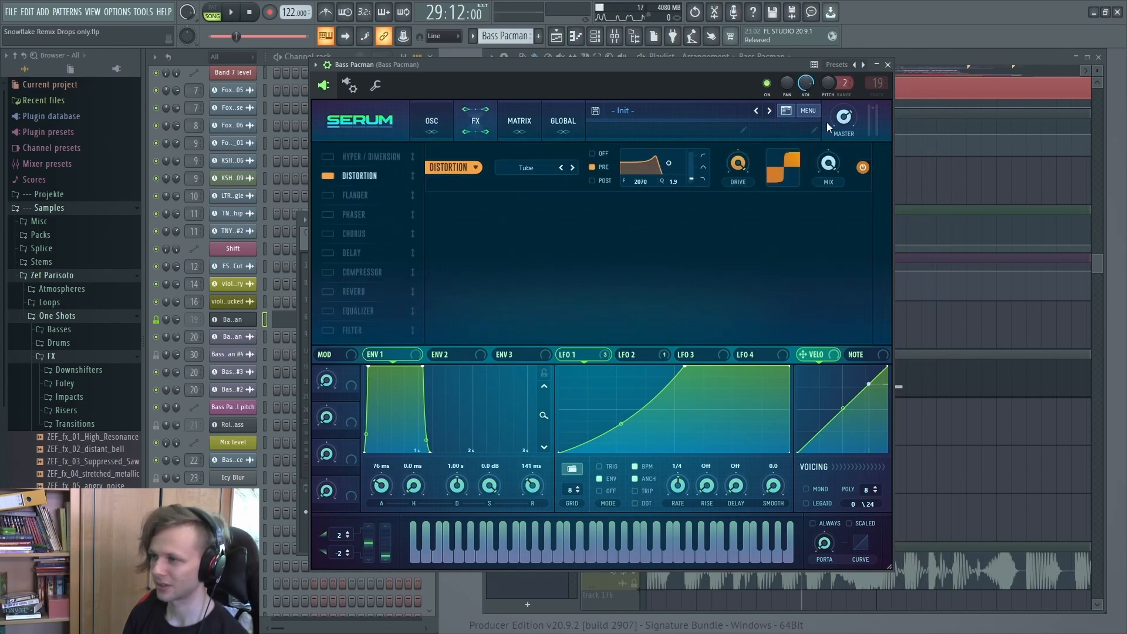
click(888, 65)
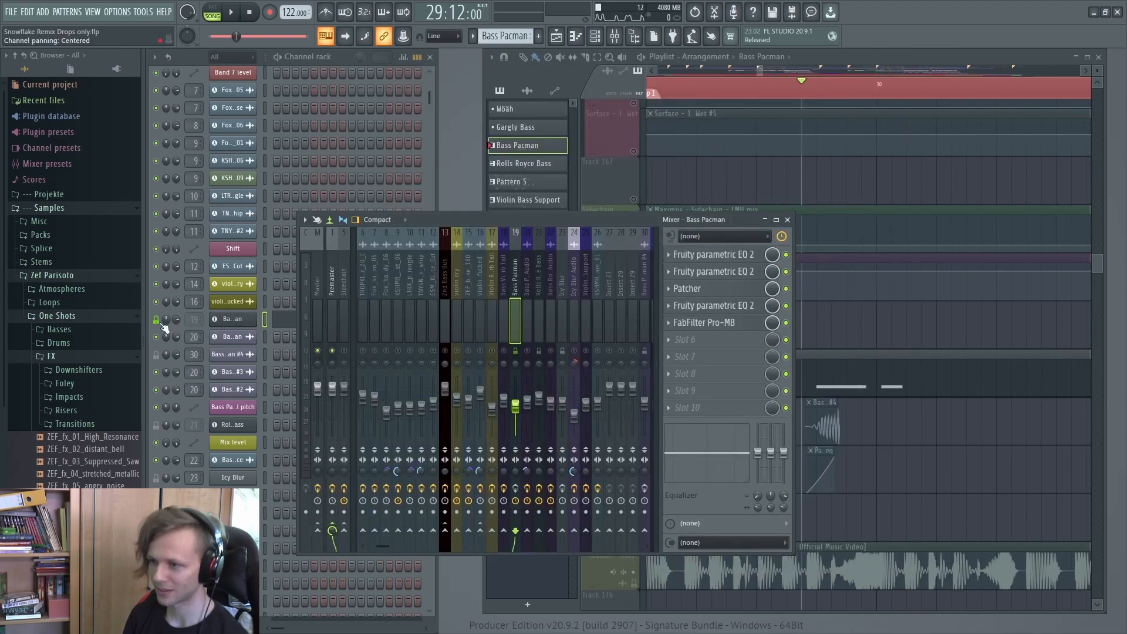
Audition Bass Pacman with its first Fruity parametric EQ 2 in view and examine that equalizer's curve and high shelf.
click(732, 257)
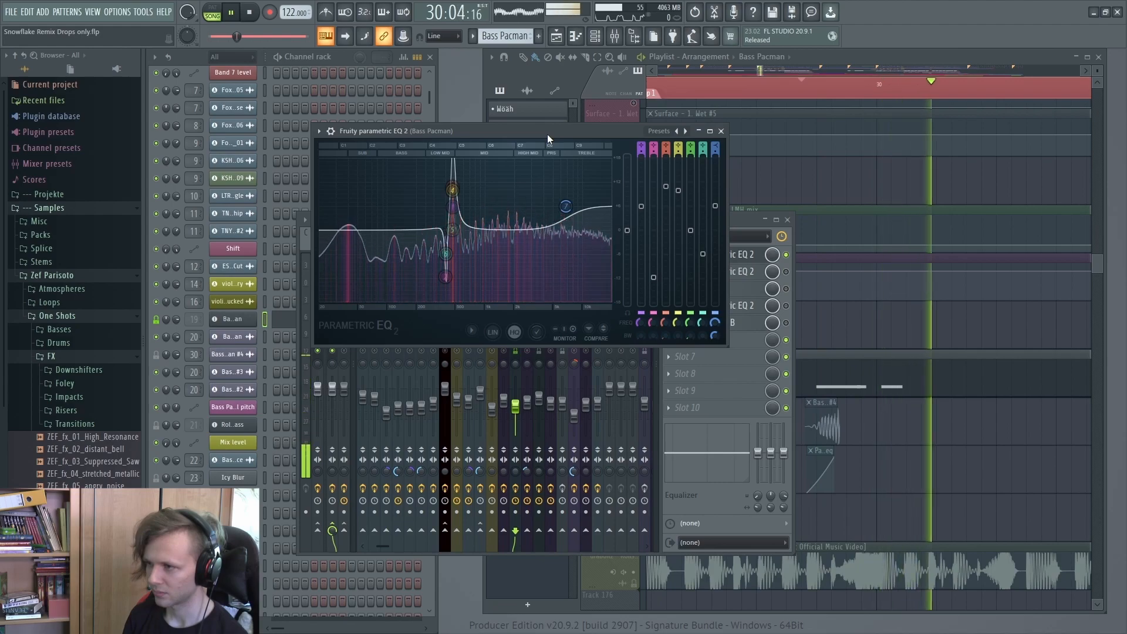
key(space)
click(721, 130)
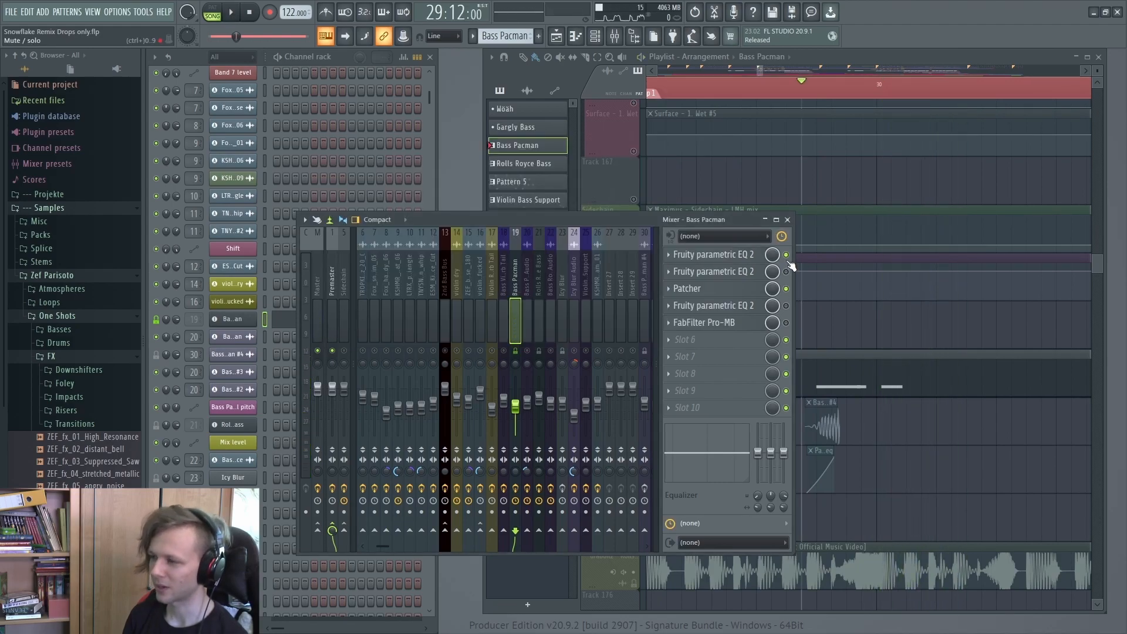
click(756, 259)
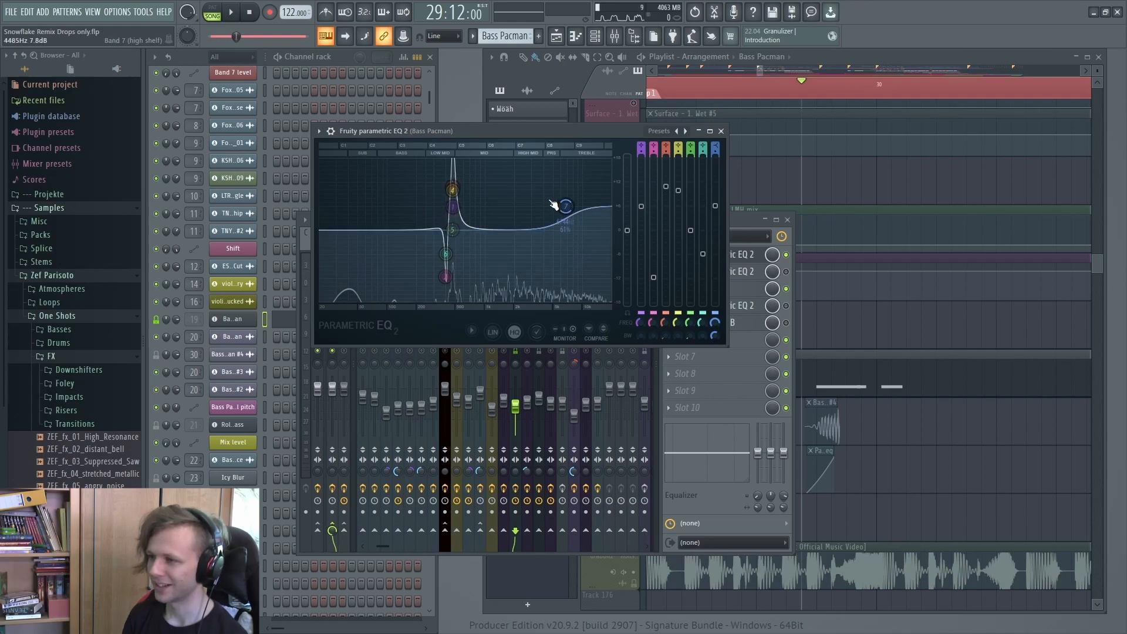
click(721, 131)
Examine the Patcher chain and the following Fruity parametric EQ 2 on Bass Pacman, and audition the track.
click(744, 289)
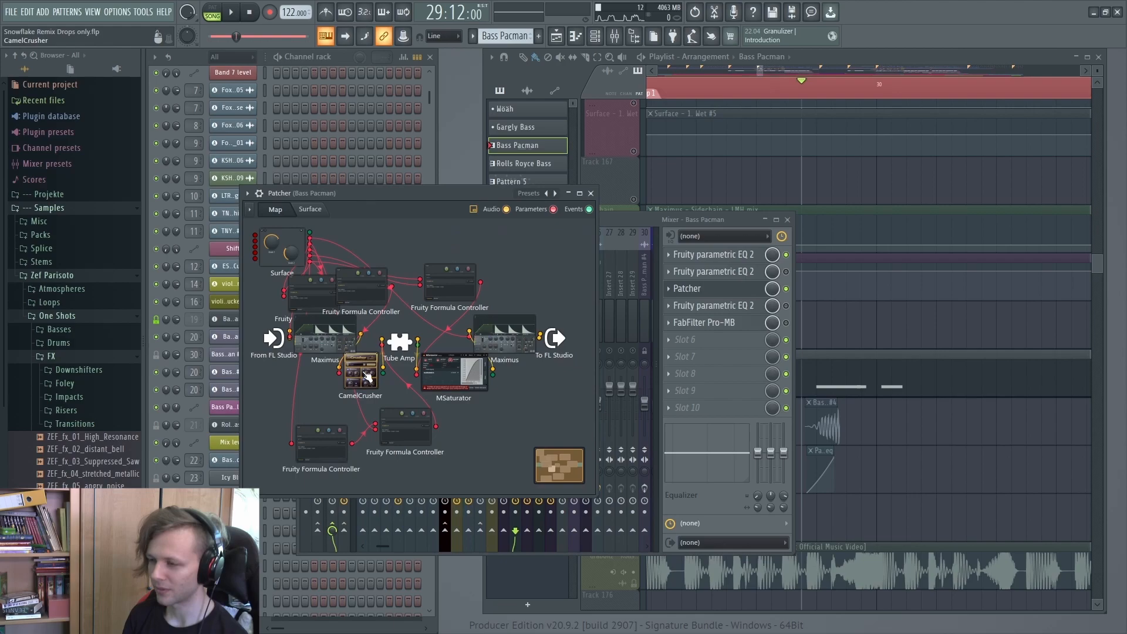
click(734, 288)
click(740, 305)
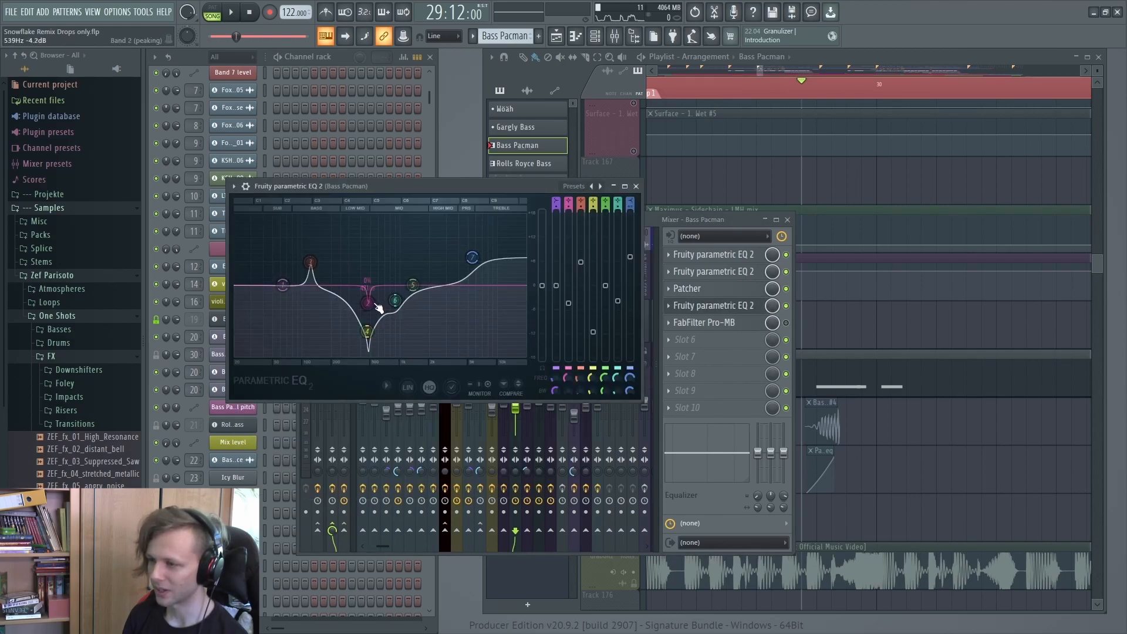
click(740, 305)
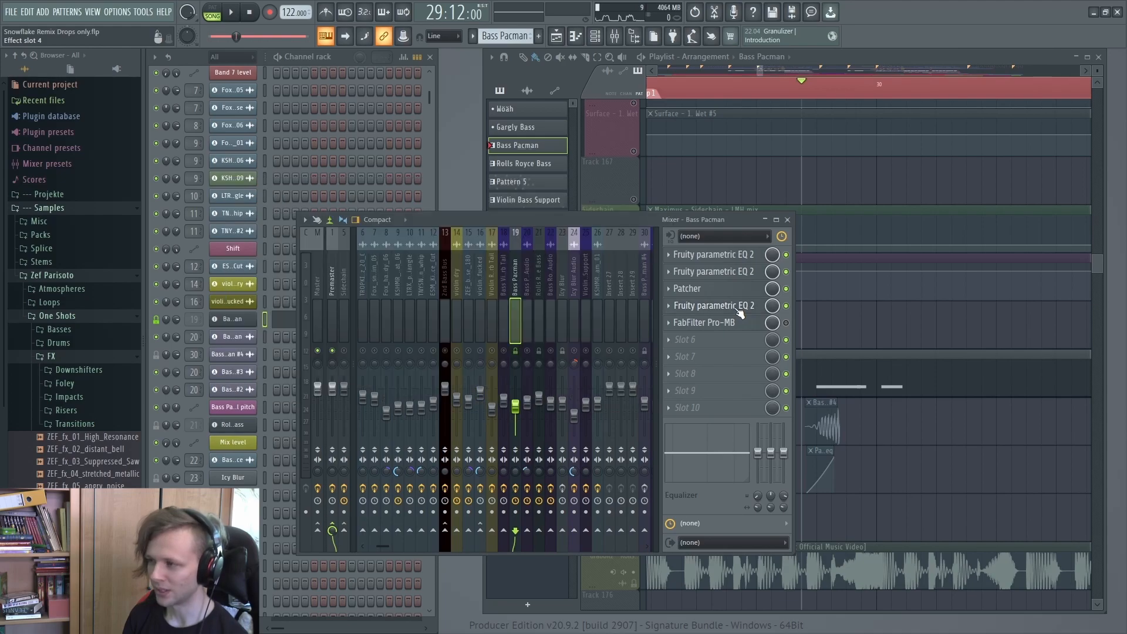
key(space)
key(space)
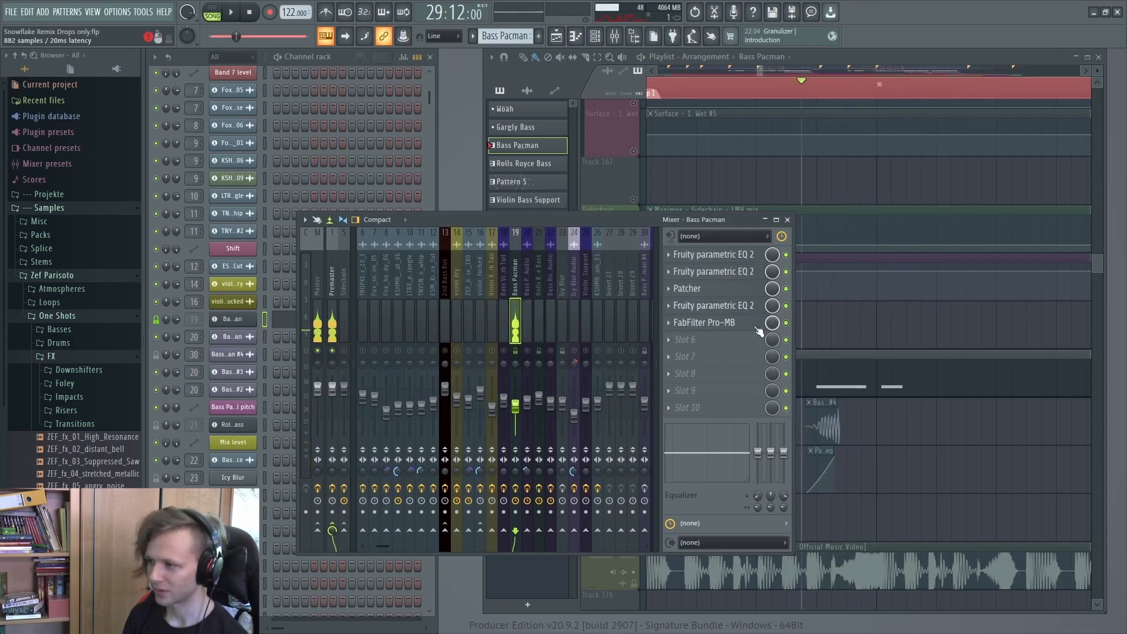
Audition Bass Pacman with FabFilter Pro-MB's OTT preset in view and close the plugin.
click(741, 323)
key(space)
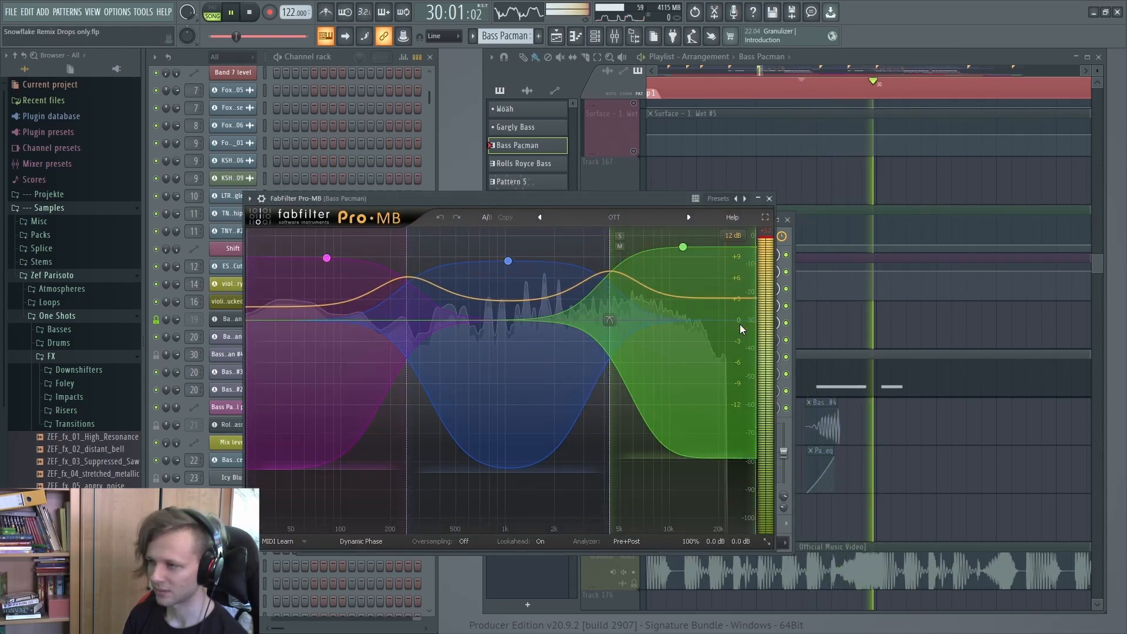
key(space)
key(Escape)
Bring up the Bass Pacman Audio mixer track and audition the rendered clips from 29:13 with its effects.
middle_click(818, 334)
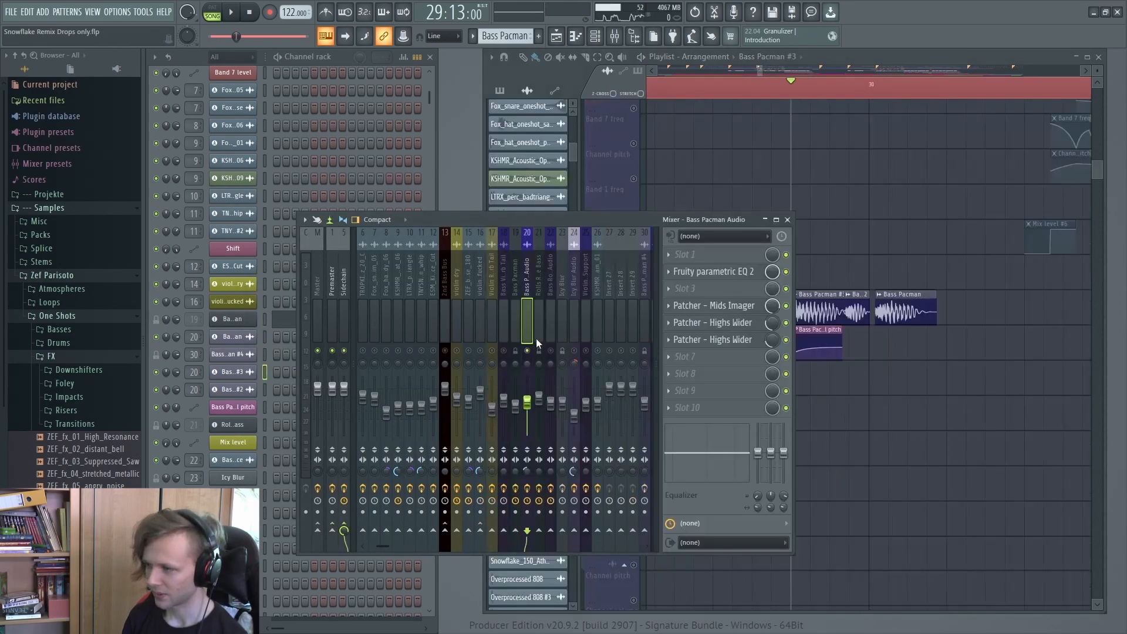
key(space)
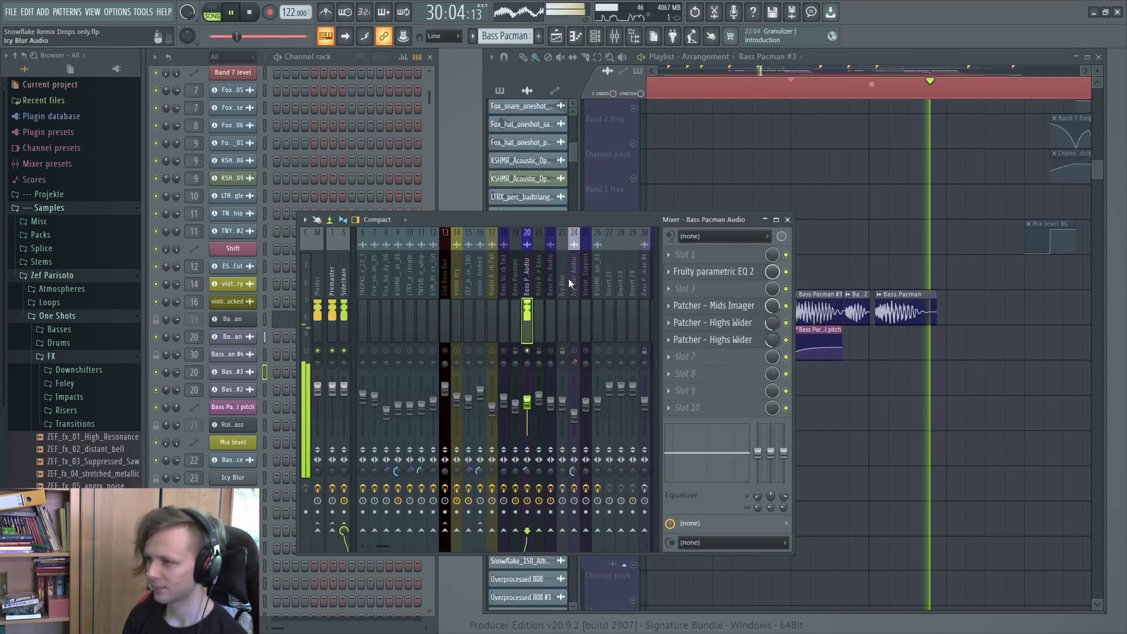
key(space)
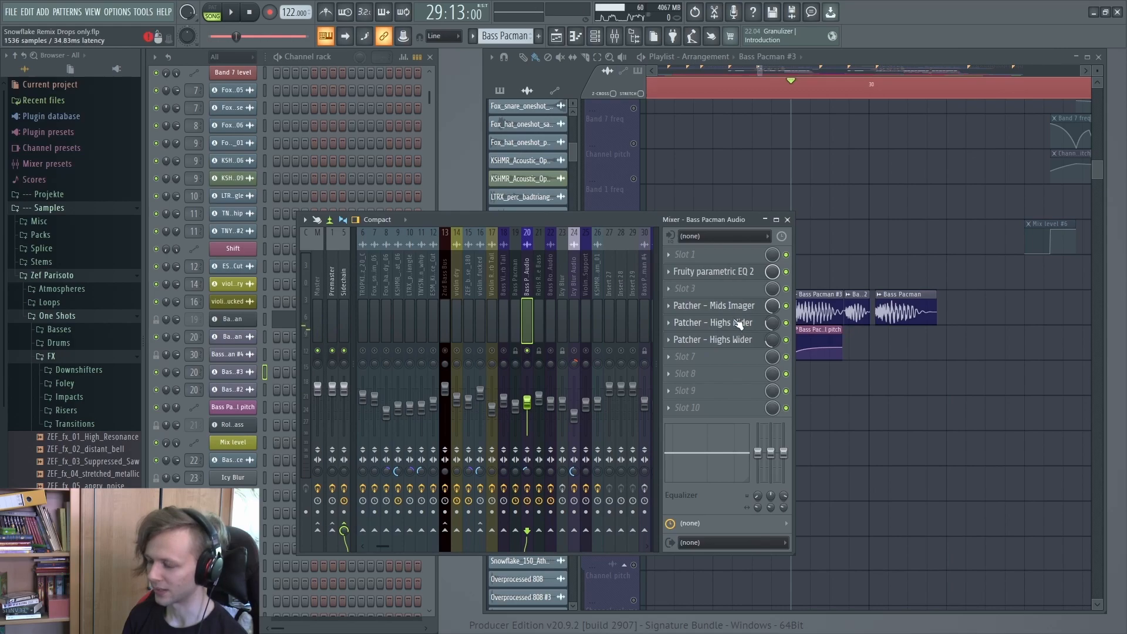
Compare the Bass Pacman Audio track with its Mids Imager and two Highs Wider Patchers bypassed and switched back on.
drag(786, 306, 787, 340)
key(space)
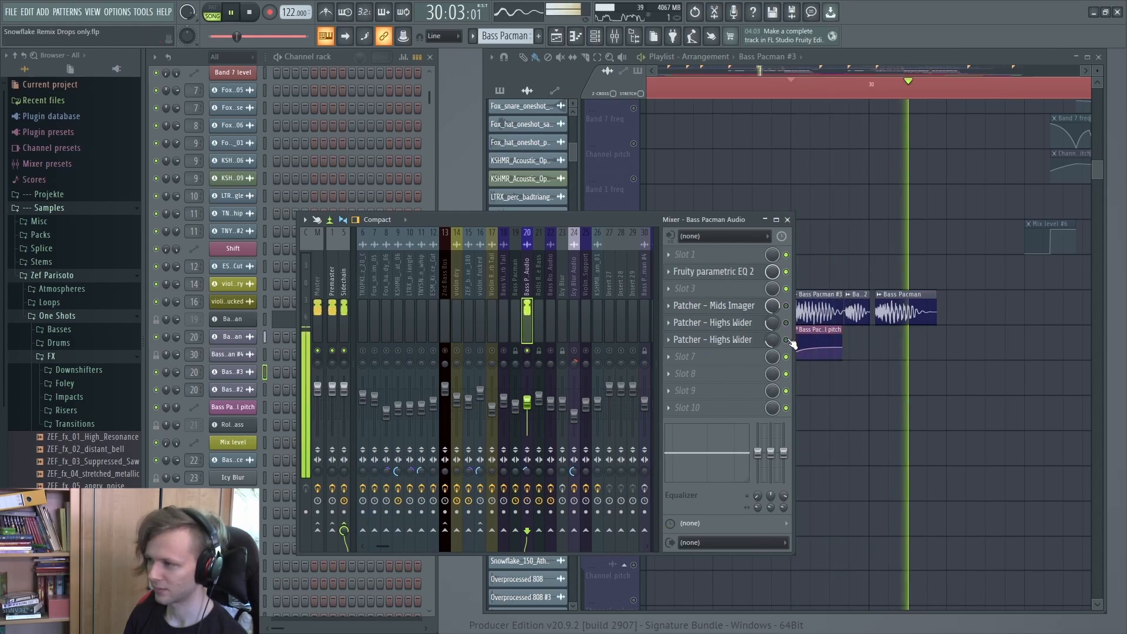
key(space)
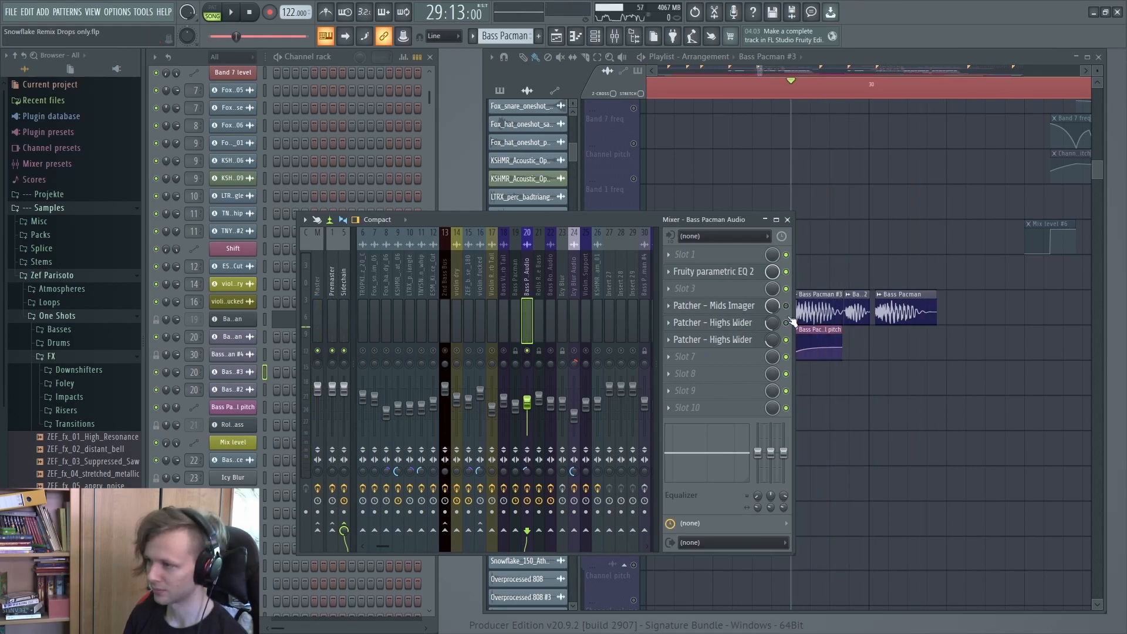
key(space)
key(space)
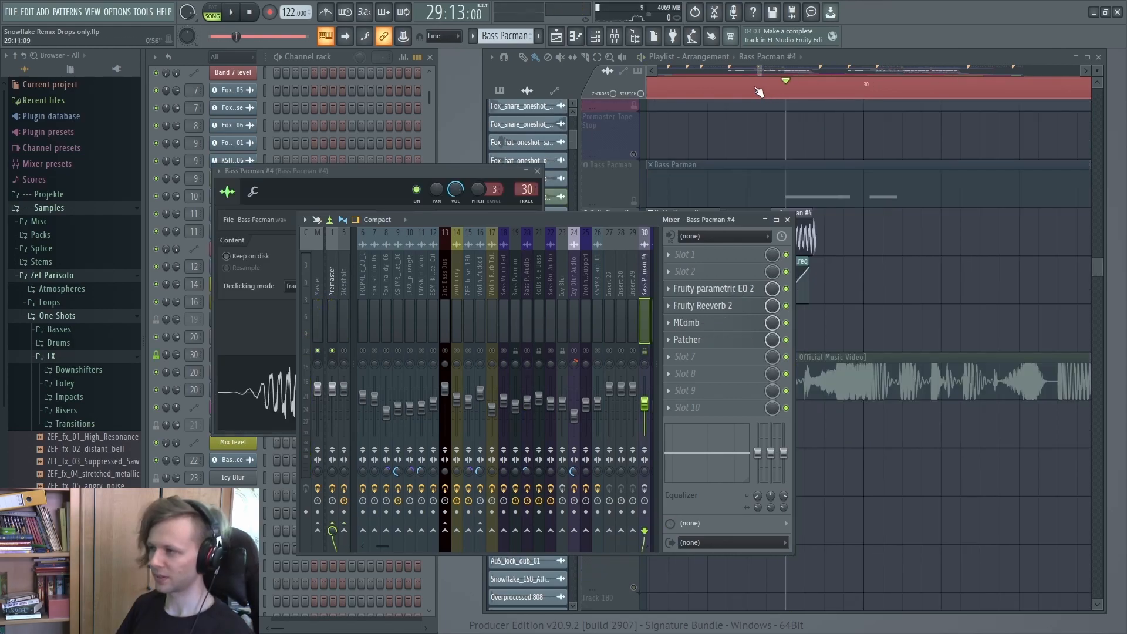
Audition the Bass Pacman #4 clip from 29:11:09 in the playlist.
click(756, 88)
key(space)
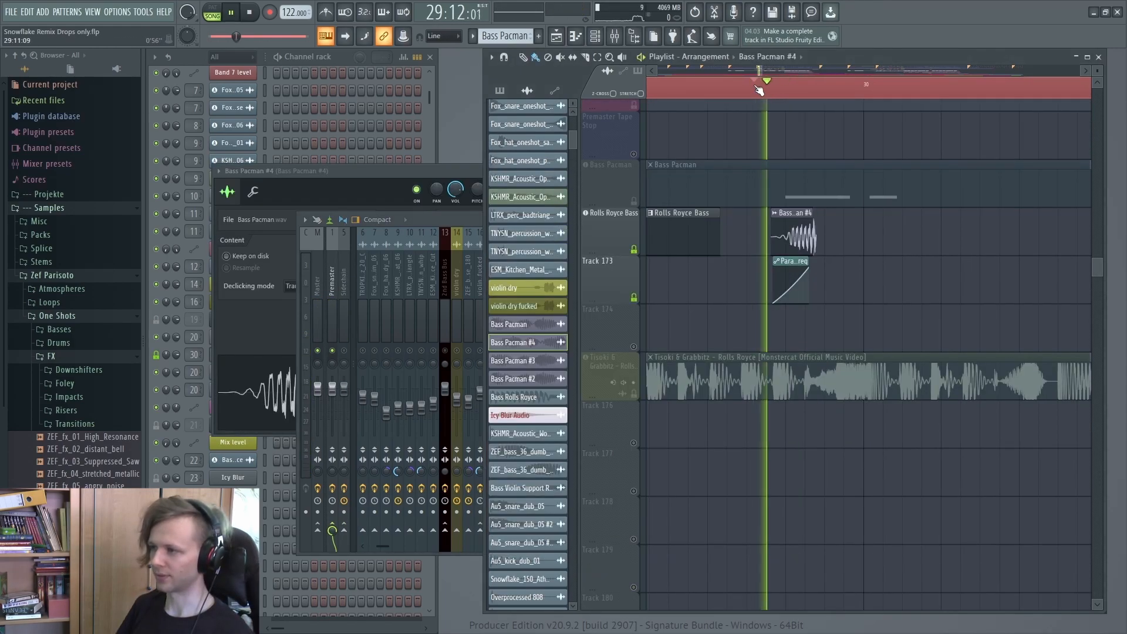
key(space)
Check the Fruity parametric EQ 2 and examine MComb's filter settings on the Bass Pacman #4 mixer track.
key(F9)
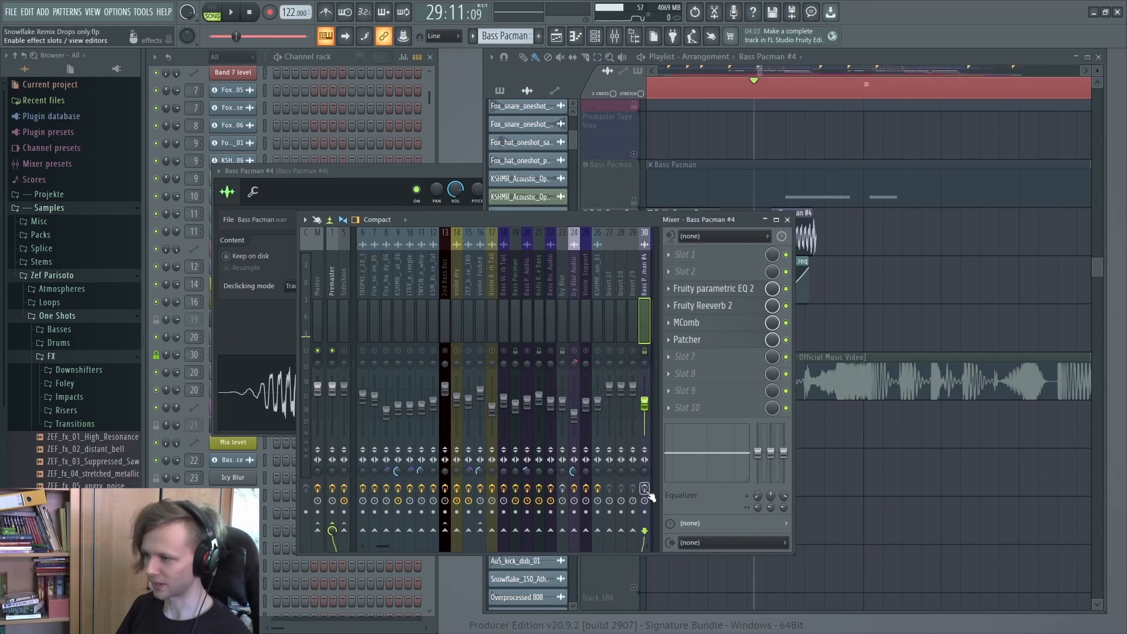
click(738, 289)
click(737, 289)
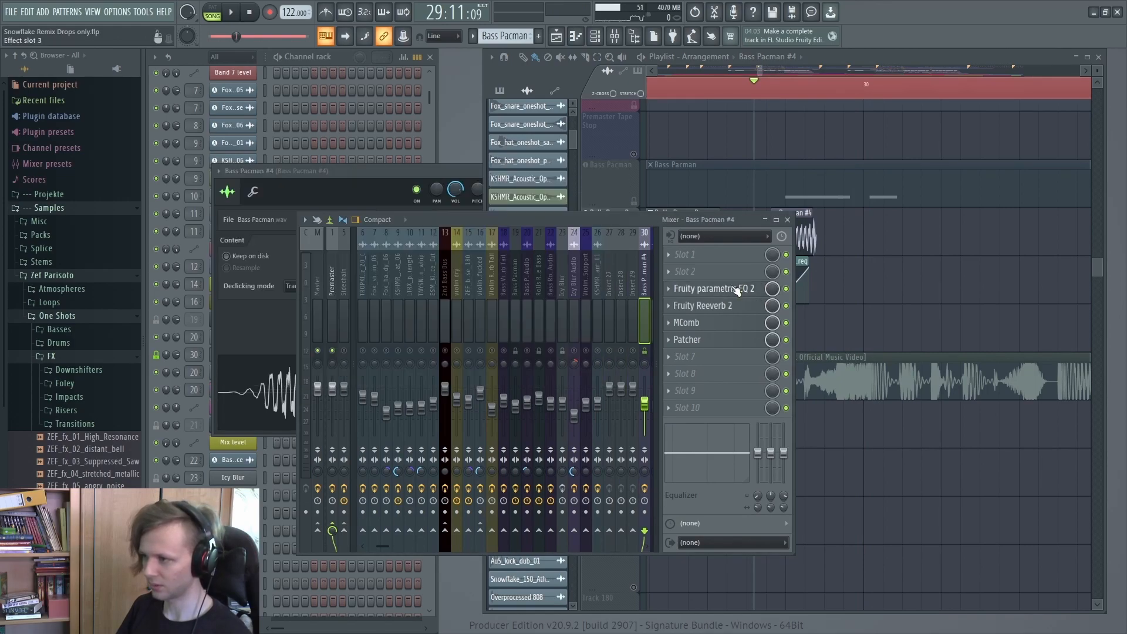
click(721, 324)
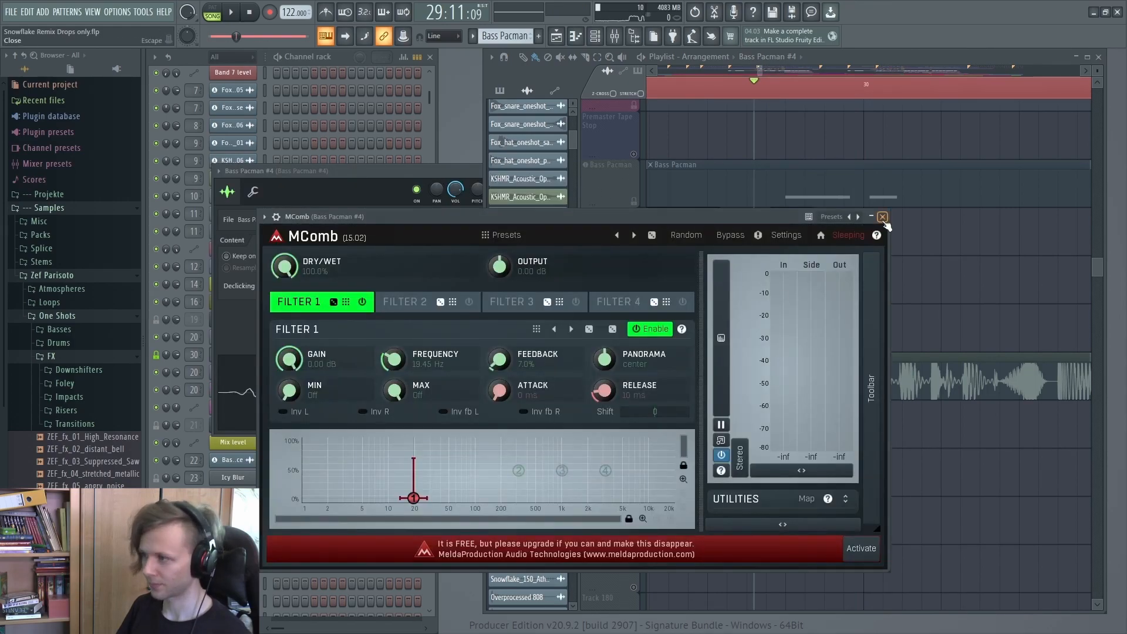
click(882, 222)
Examine the Patcher map on Bass Pacman #4 and audition the track with its Fruity parametric EQ 2 in view.
click(729, 342)
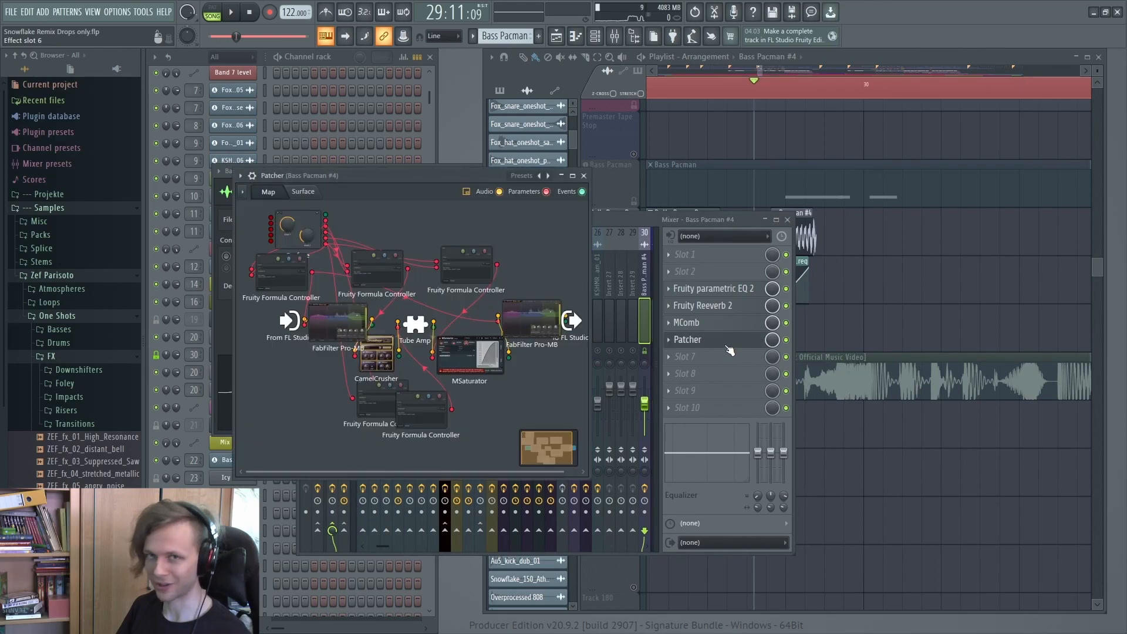
click(729, 341)
click(735, 288)
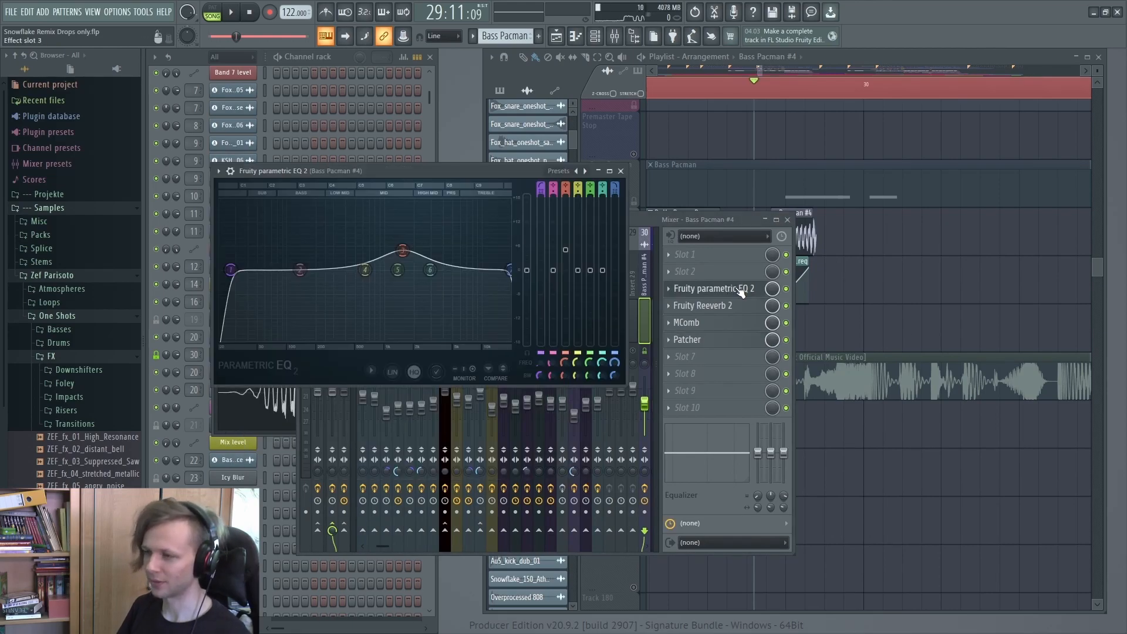
key(space)
key(space)
click(741, 289)
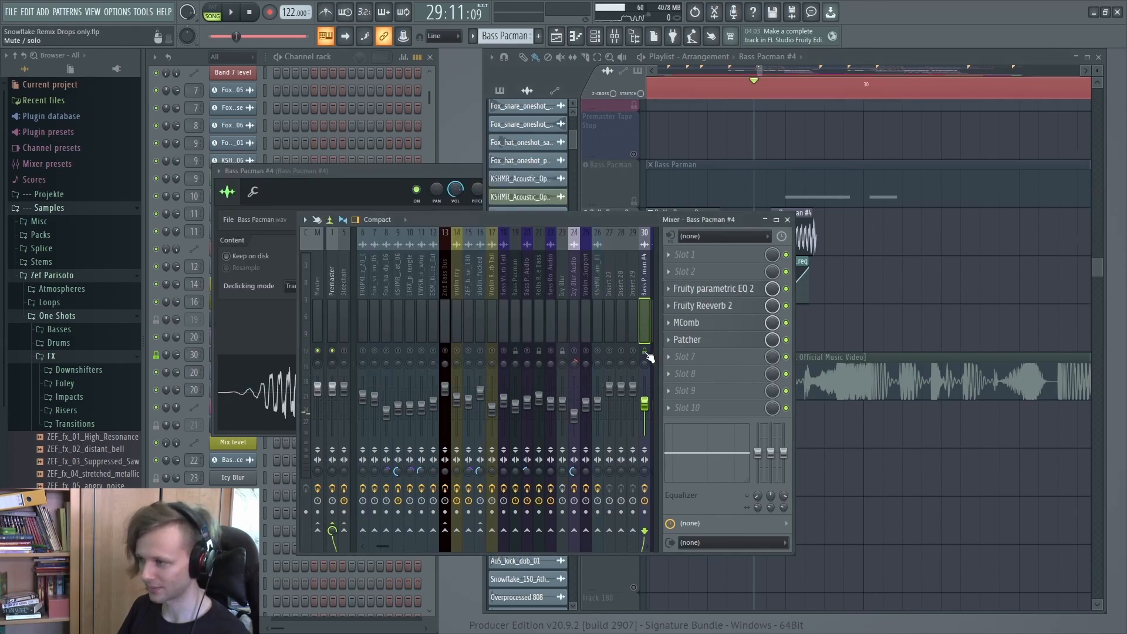
Solo the ZEF_bass_36_dumb_metallic_sweep track group, audition it from 31:13 and inspect its clips and automation up close.
scroll(780, 100, up, 3)
click(780, 94)
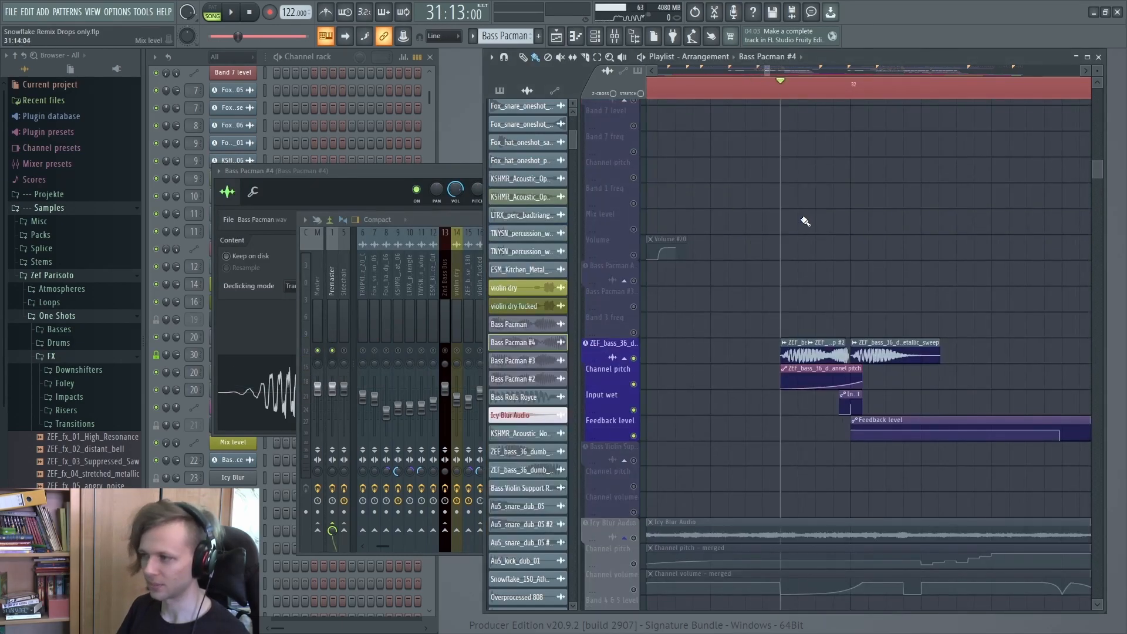
right_click(469, 351)
right_click(469, 352)
right_click(852, 279)
key(space)
drag(851, 277, 788, 244)
key(space)
scroll(748, 352, up, 4)
scroll(780, 304, up, 2)
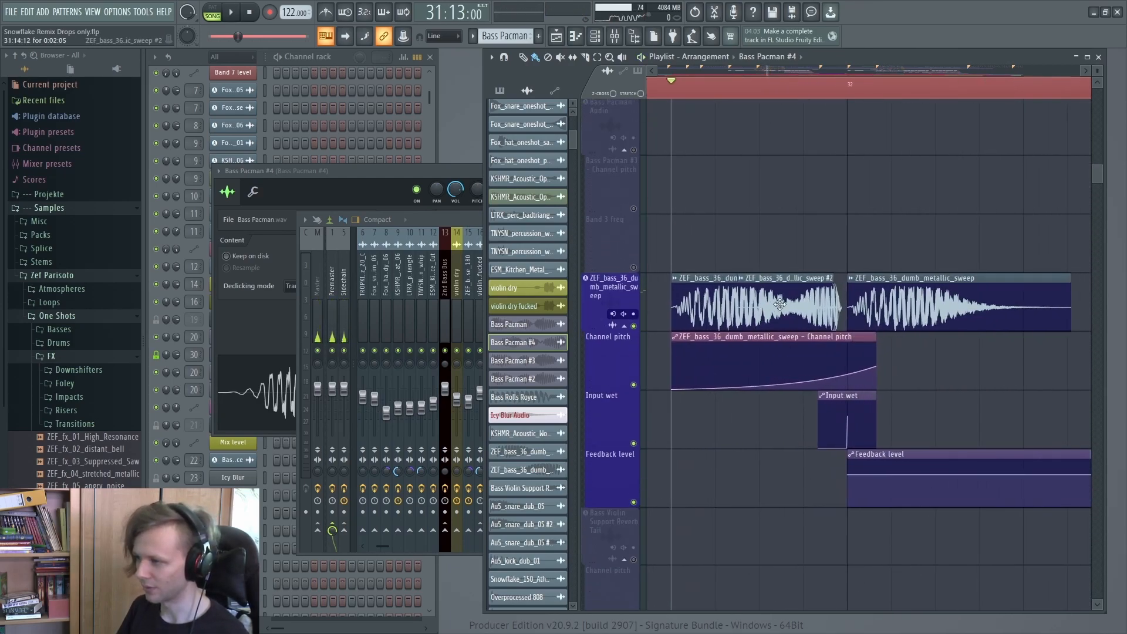
Examine Fruity Delay 3's modulation and feedback settings on the ZEF_bass_36_dumb_metallic_sweep mixer track while auditioning it from 31:13.
scroll(801, 301, down, 5)
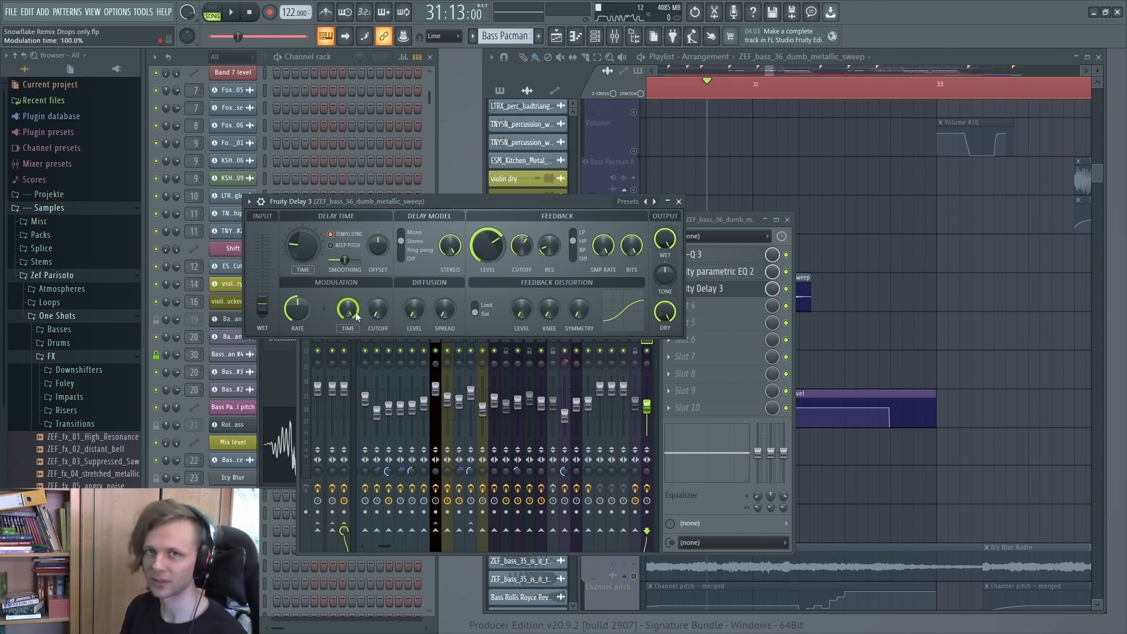
key(space)
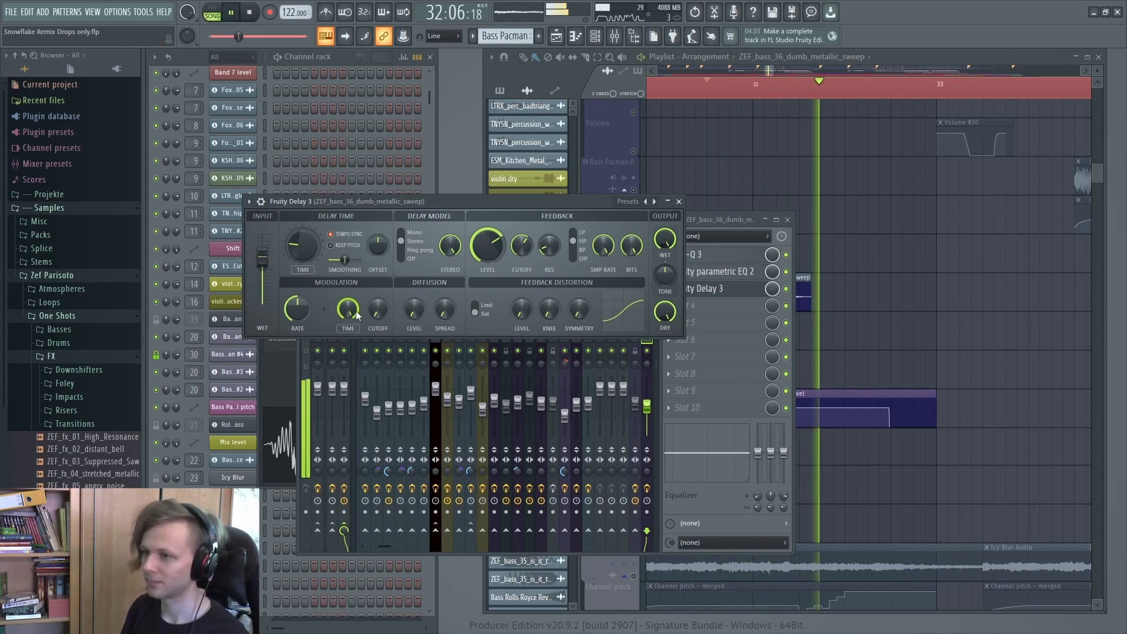
key(space)
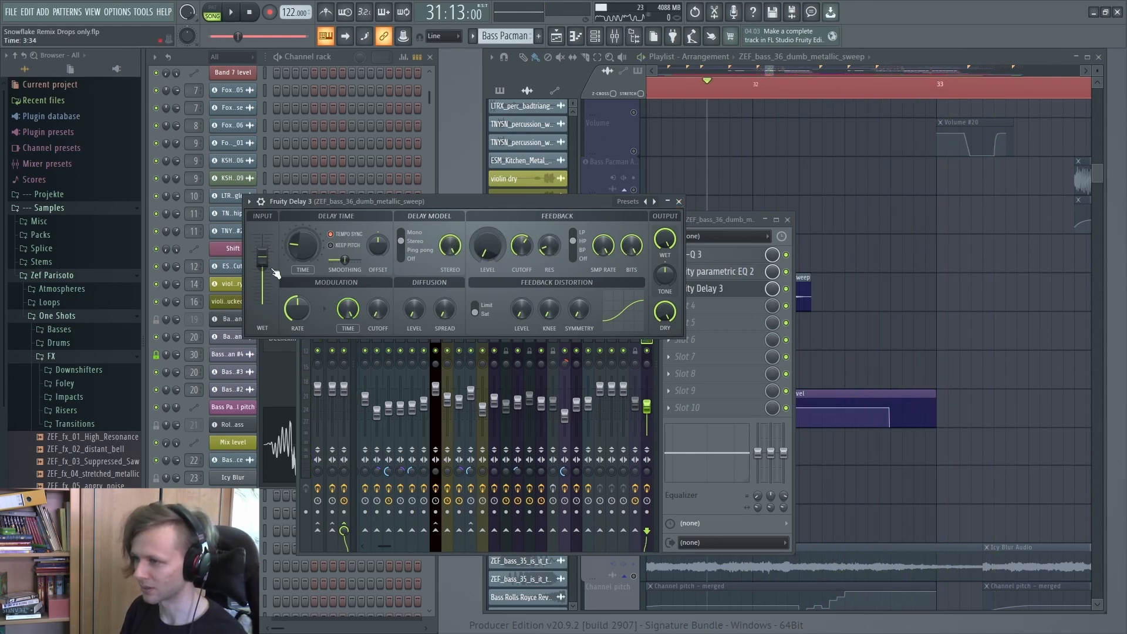
click(679, 202)
Check the Pro-Q 3 curve and the Fruity parametric EQ 2 low shelf on the metallic sweep's mixer track.
click(728, 257)
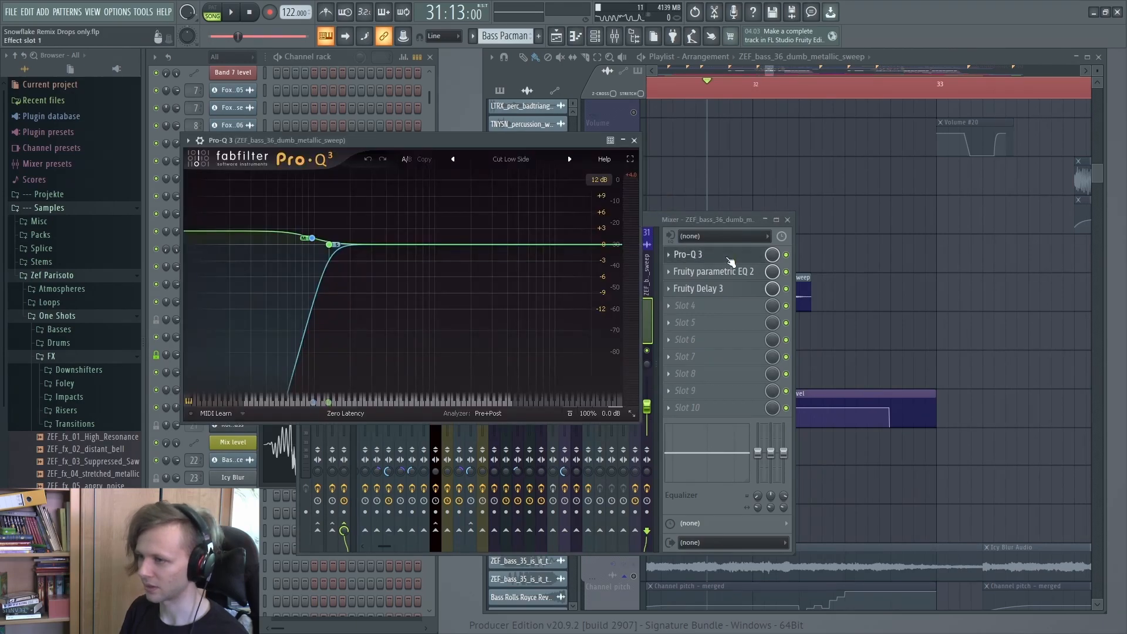
click(729, 258)
click(727, 271)
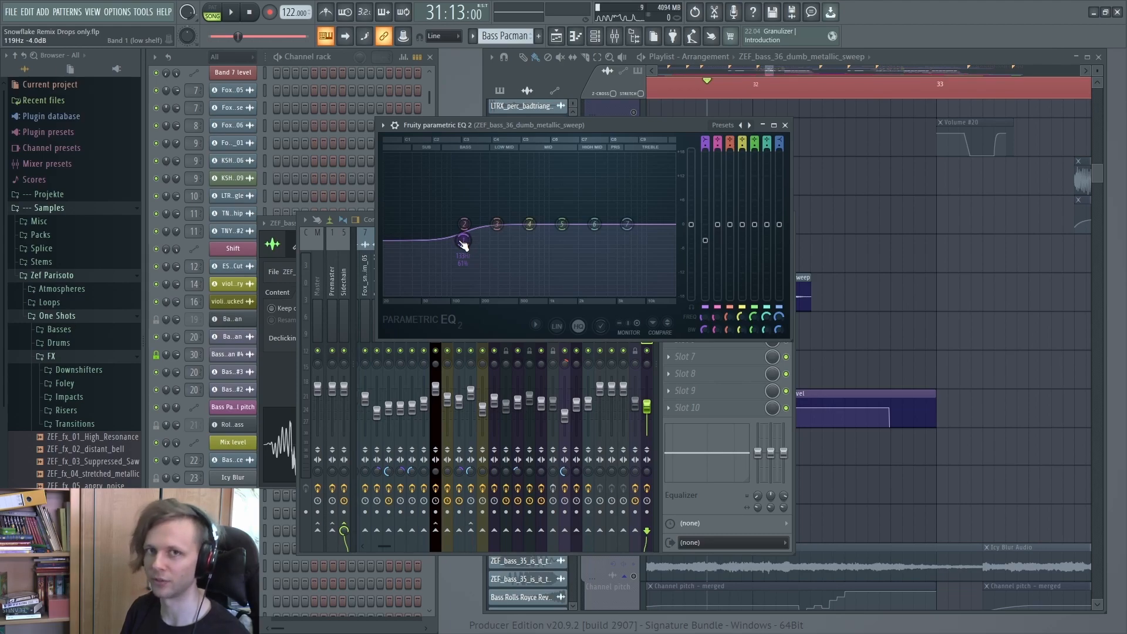
click(785, 125)
Solo the Bass Rolls Royce Audio track group and audition its clips from 30:10.
scroll(816, 203, down, 3)
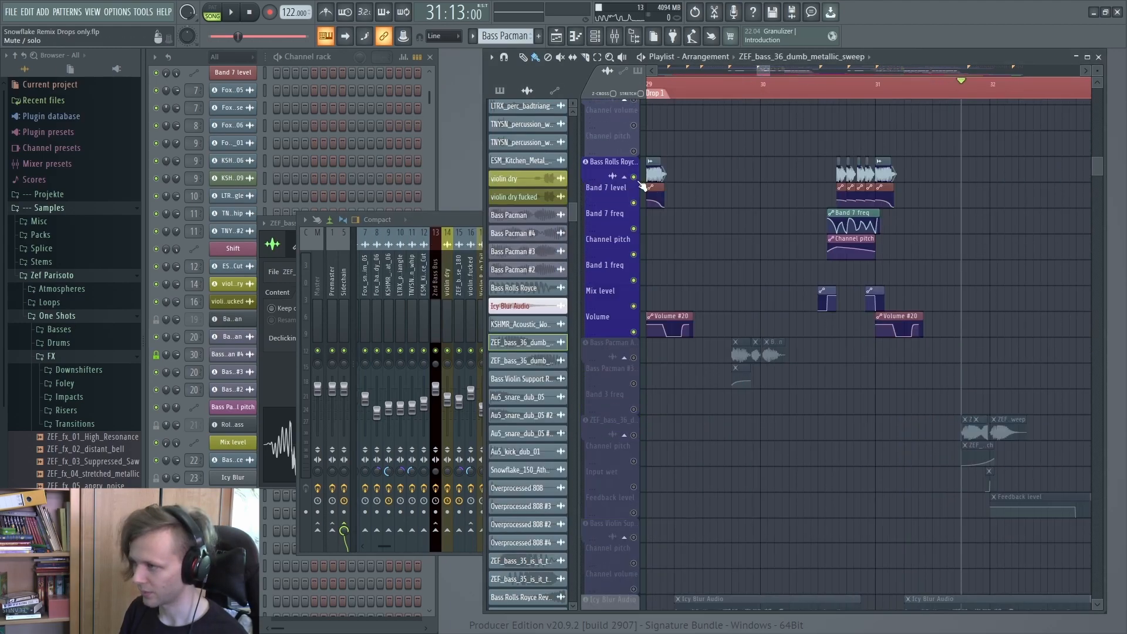
scroll(788, 235, up, 1)
scroll(788, 240, up, 5)
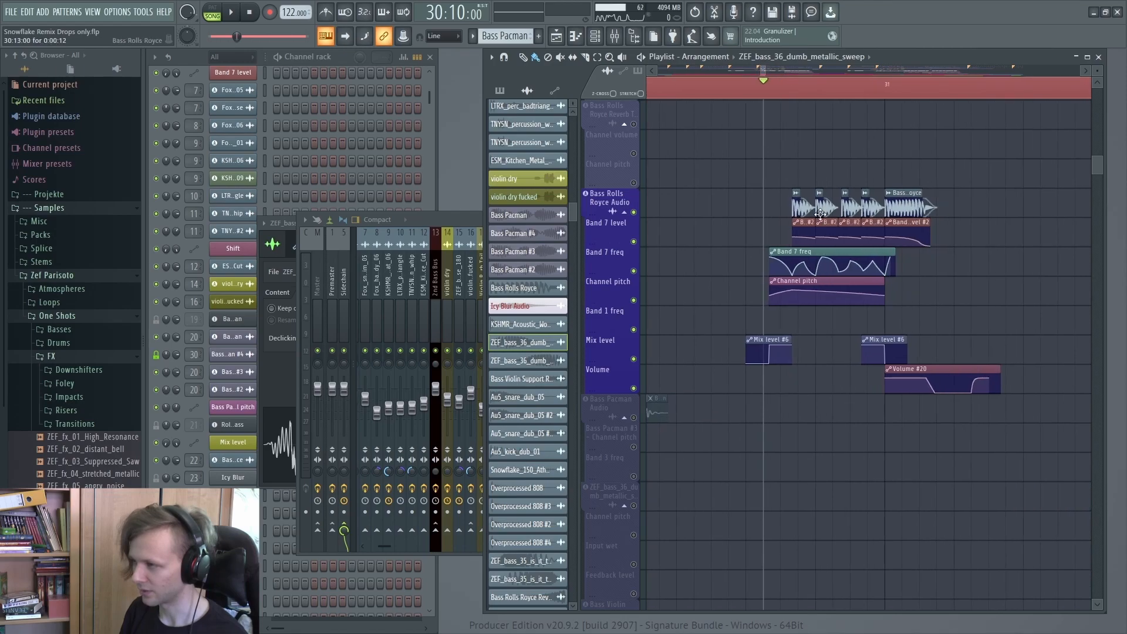
key(space)
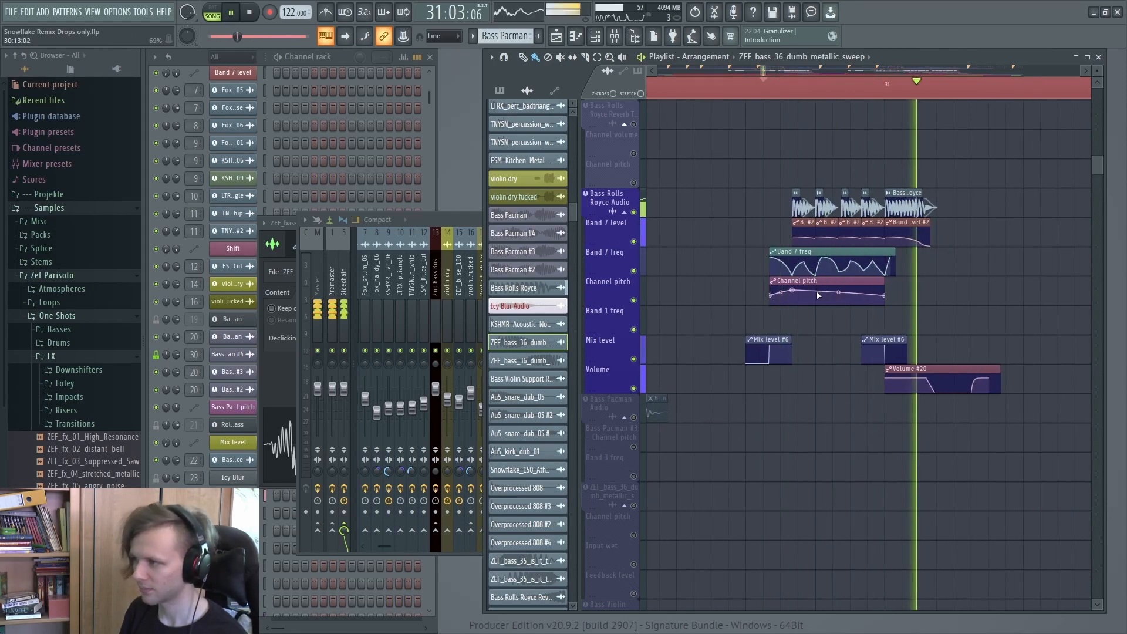
key(space)
scroll(846, 333, down, 3)
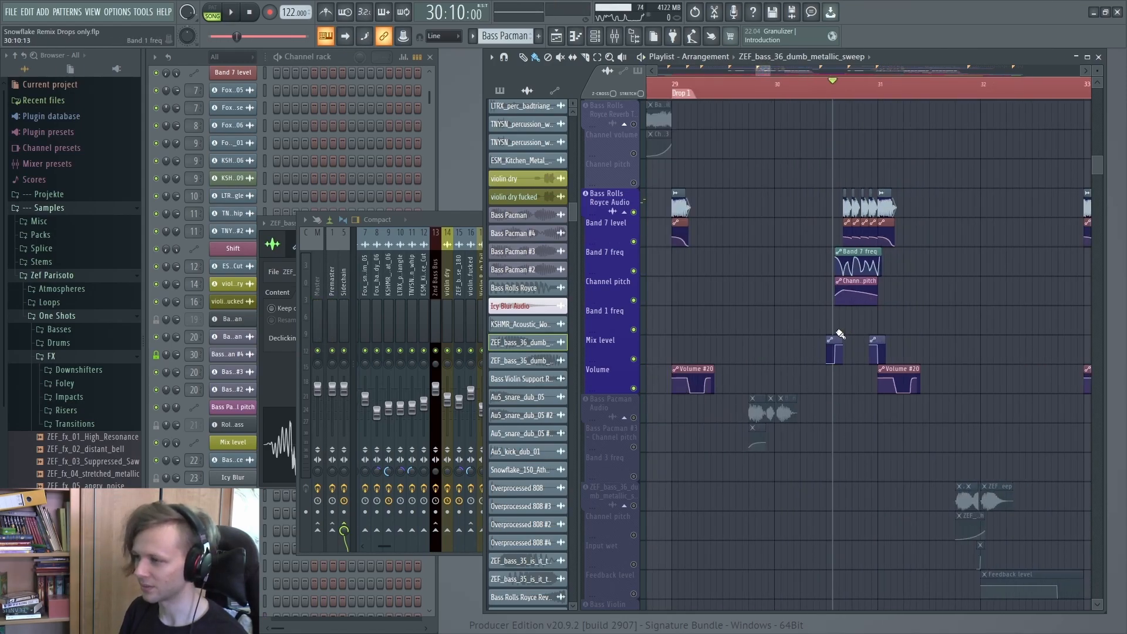
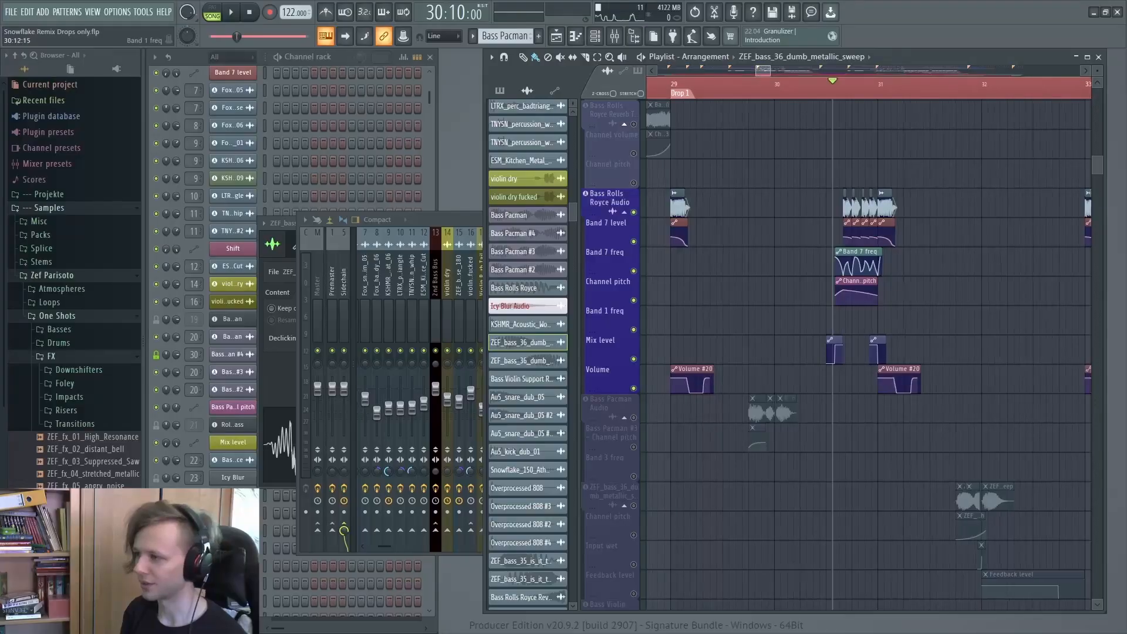
Inspect the Bass Rolls Royce clips and their Band 7, Channel pitch and Mix level automation up close, replaying them from 30:10.
scroll(869, 293, up, 5)
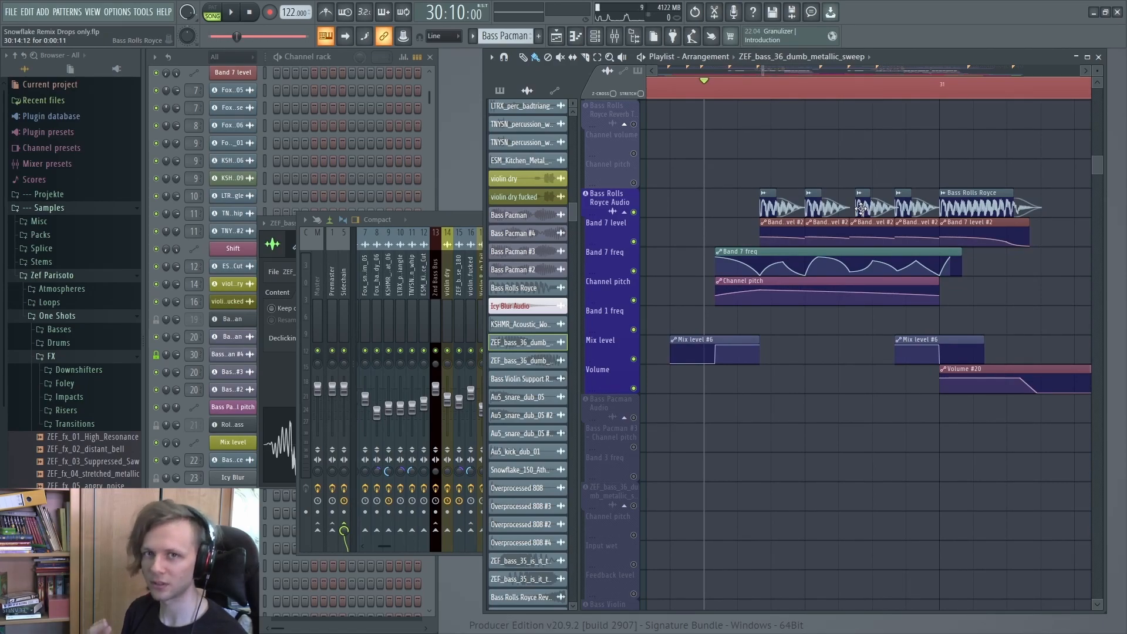
key(space)
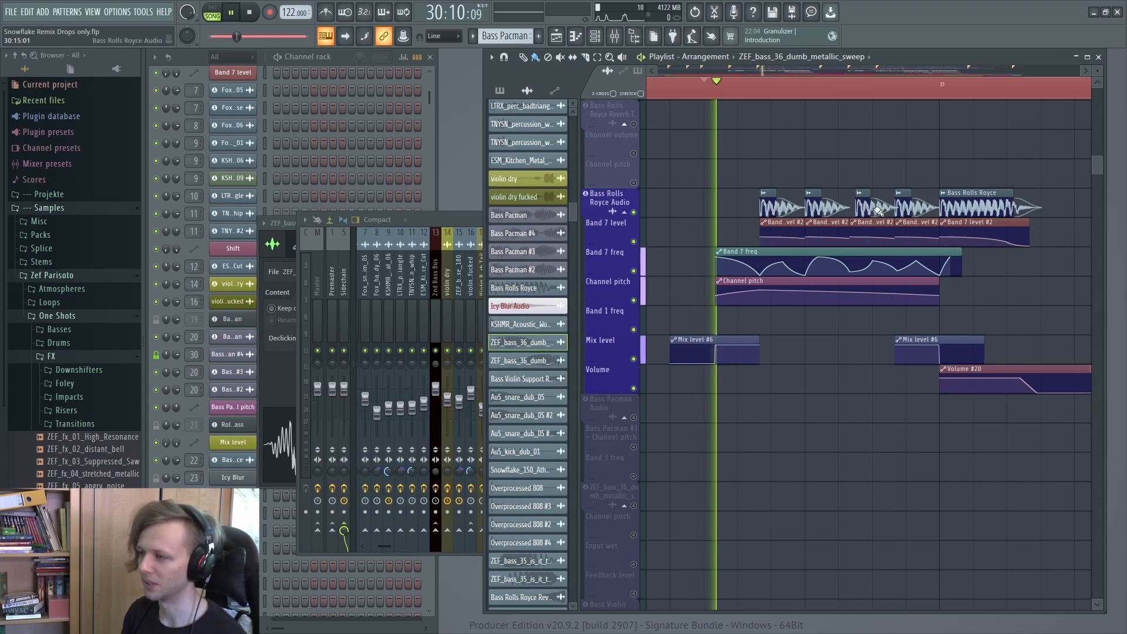
key(space)
scroll(875, 214, down, 3)
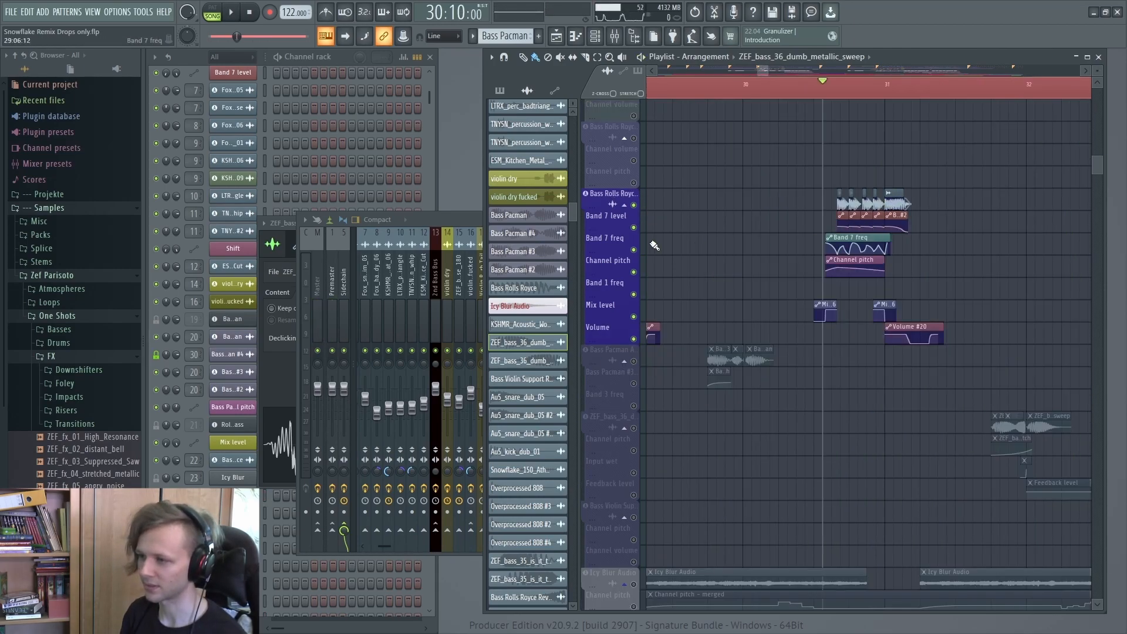
Open Edison on the Master track and examine the recorded bass waveform from its opening transient through its tail.
click(476, 220)
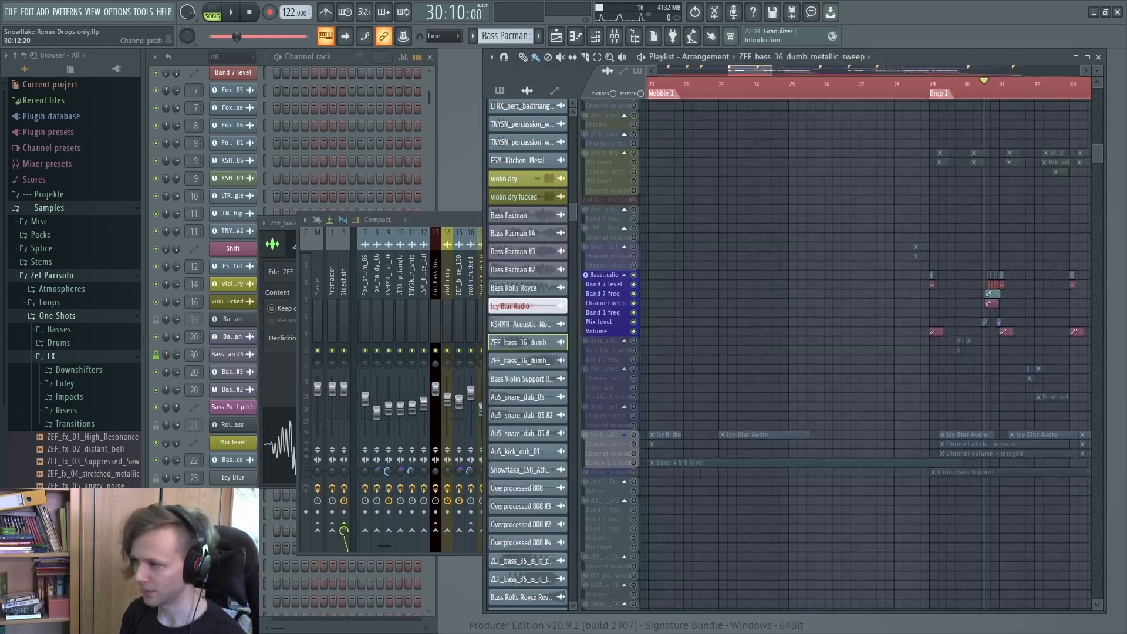
scroll(998, 305, up, 7)
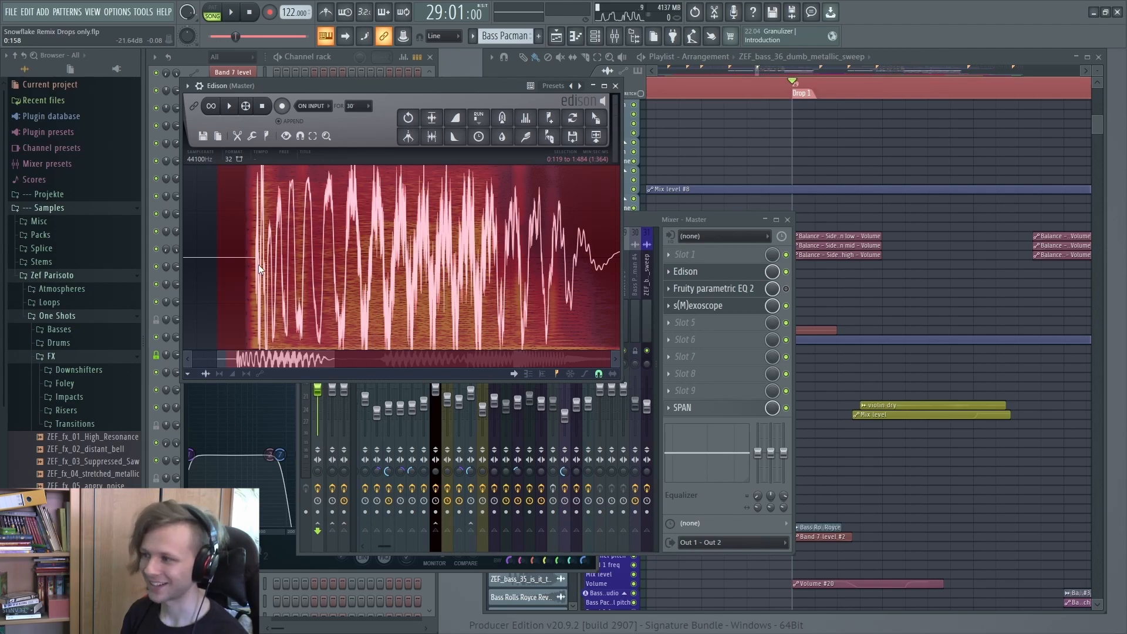
scroll(263, 267, up, 3)
scroll(262, 267, down, 1)
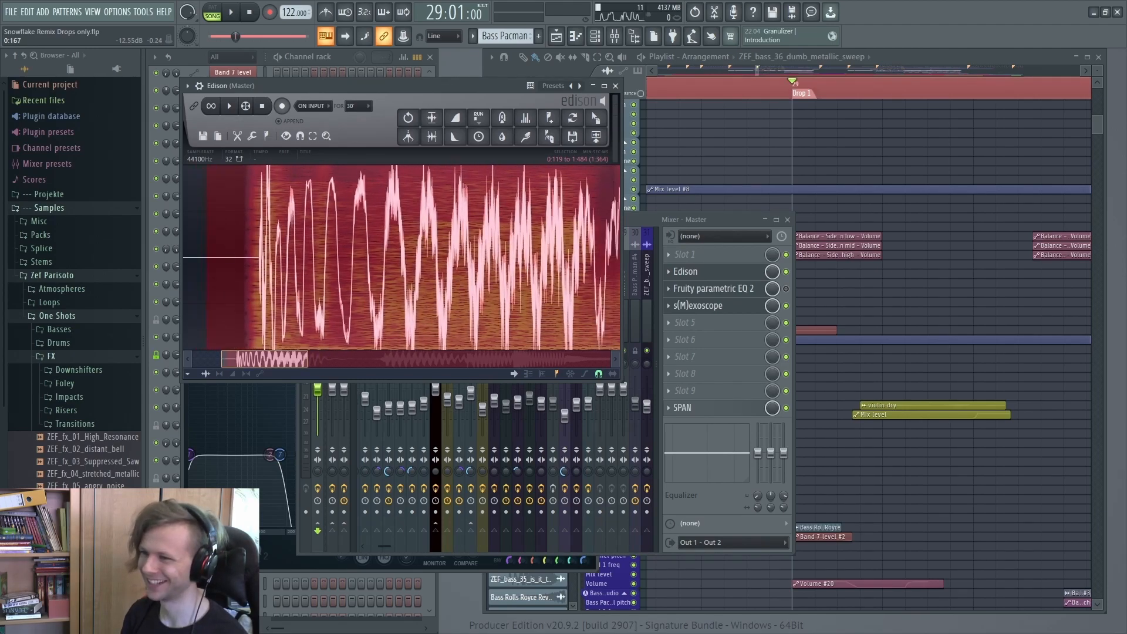
drag(307, 359, 333, 359)
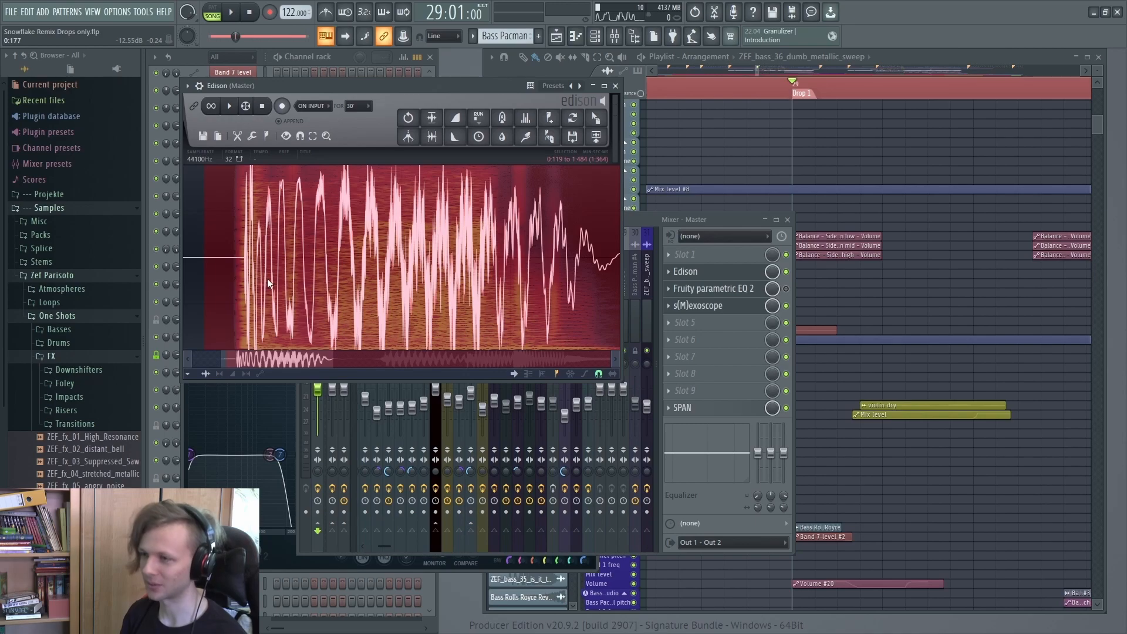
scroll(267, 283, up, 5)
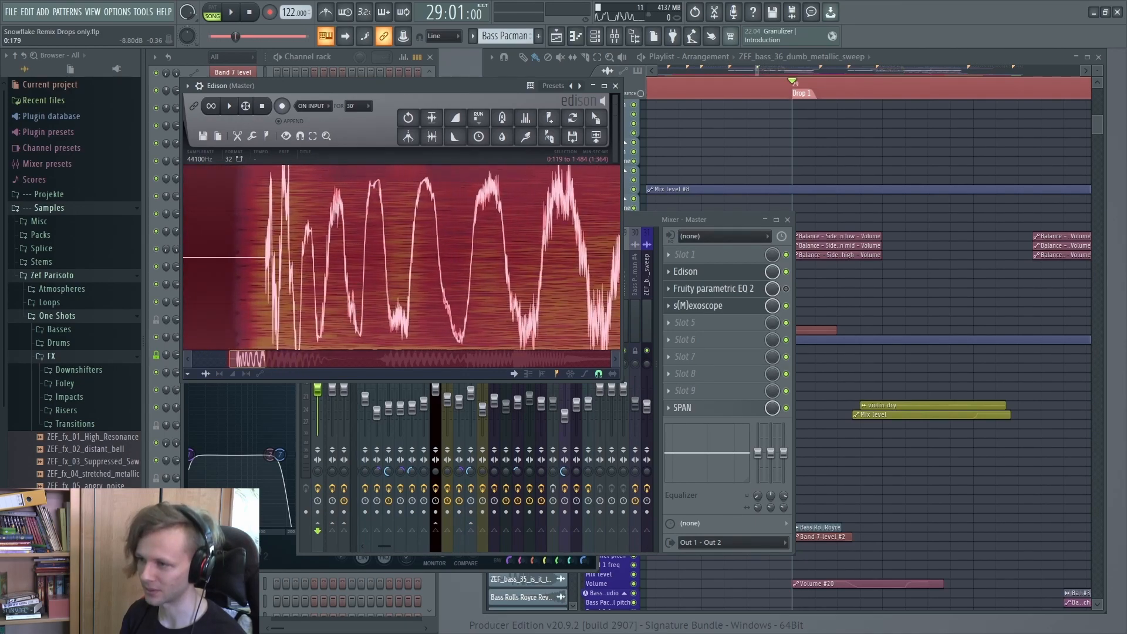
scroll(270, 293, down, 3)
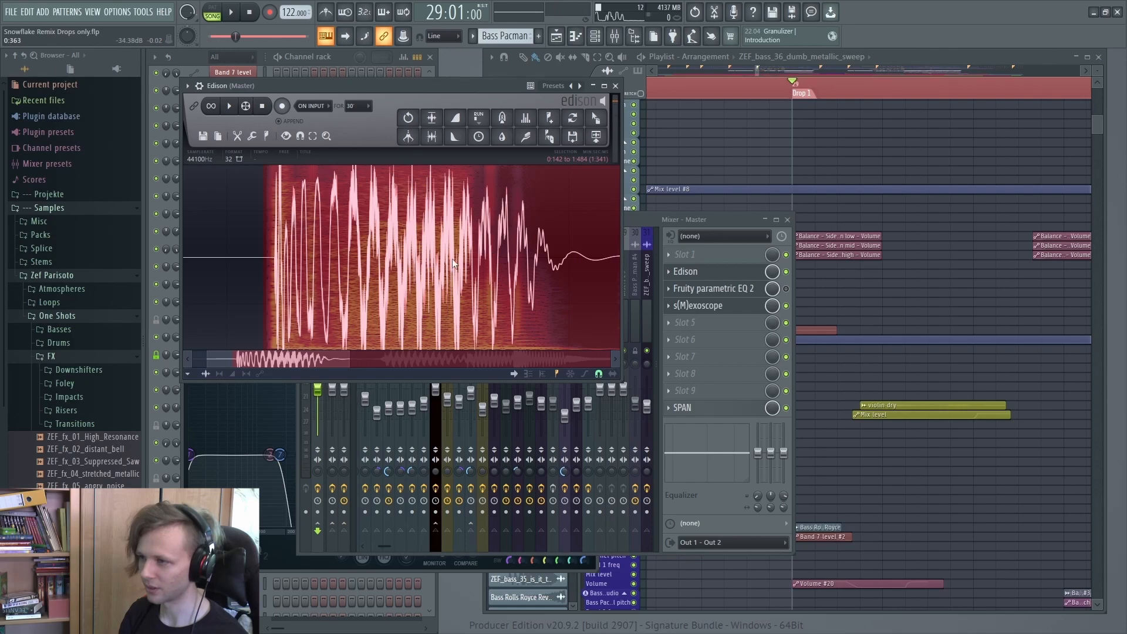
Enable the Master's Fruity parametric EQ 2 and view the Drop 1 playback from 29:01 in s(M)exoscope.
click(786, 289)
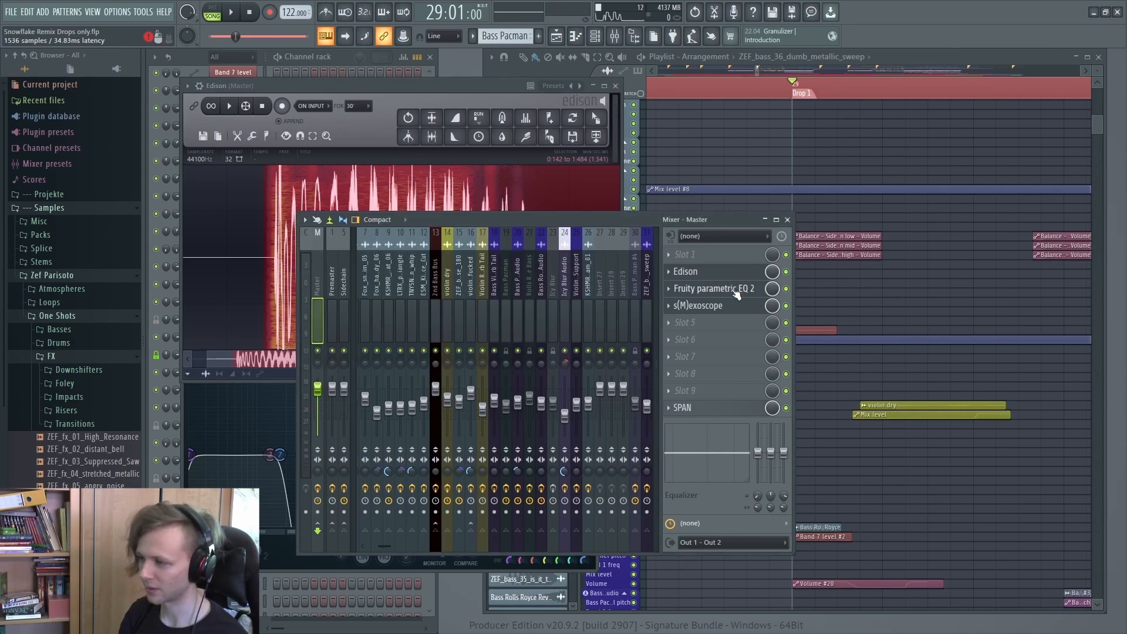
click(727, 311)
drag(699, 401, 618, 327)
key(space)
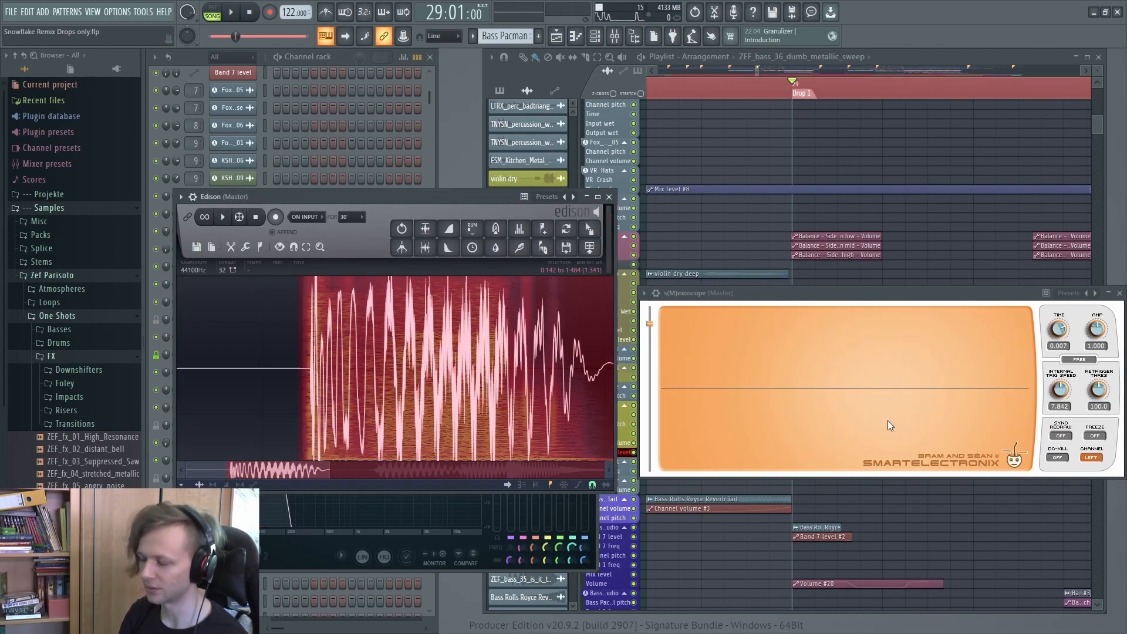
key(space)
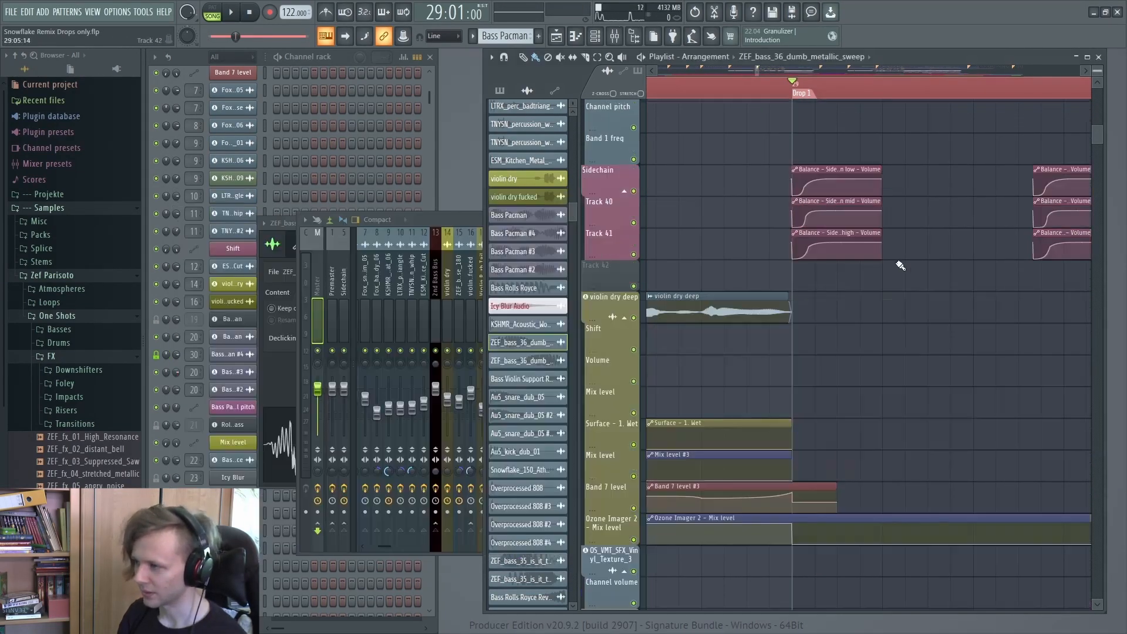
Examine the Sidechain low, mid and high volume curves at Drop 1 and shift a rising point on the high curve earlier.
scroll(854, 308, up, 4)
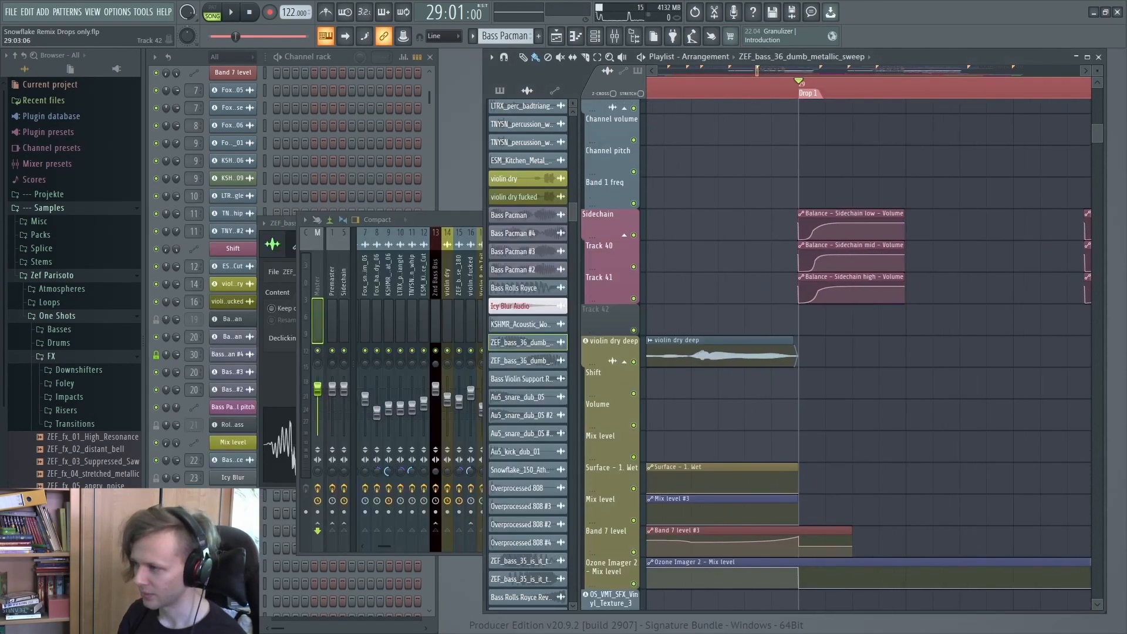
click(321, 303)
click(845, 298)
scroll(845, 299, up, 2)
scroll(845, 300, up, 3)
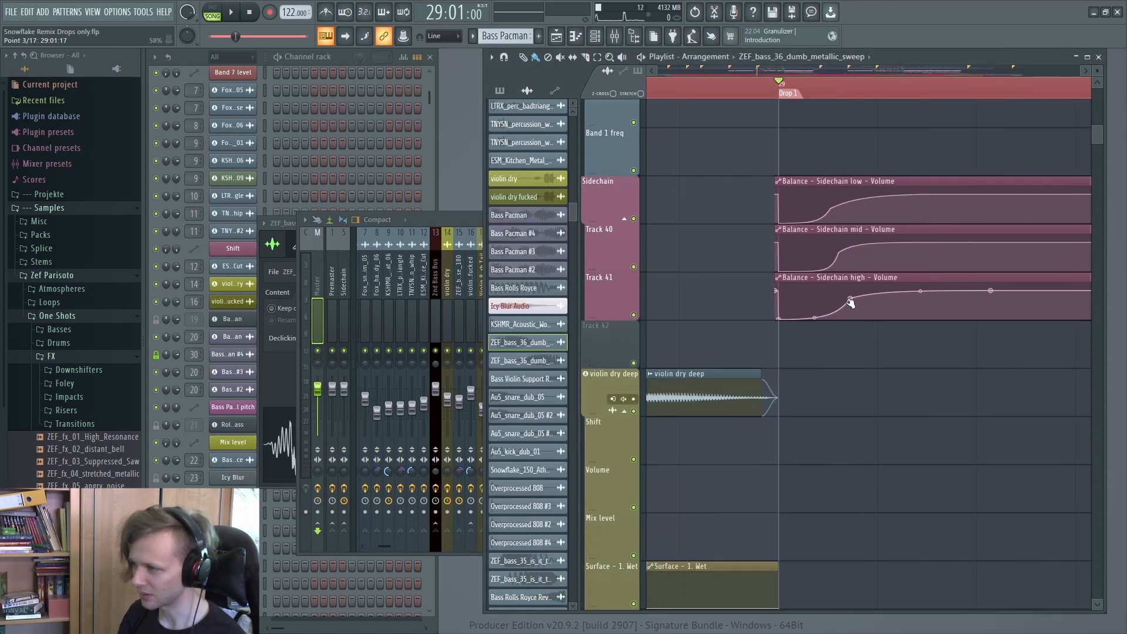
drag(851, 302, 794, 299)
Solo Track 174 and audition the NAWN - Snowflake (Zef Parisoto Remix) audio clip around Drop 1.
scroll(828, 376, up, 6)
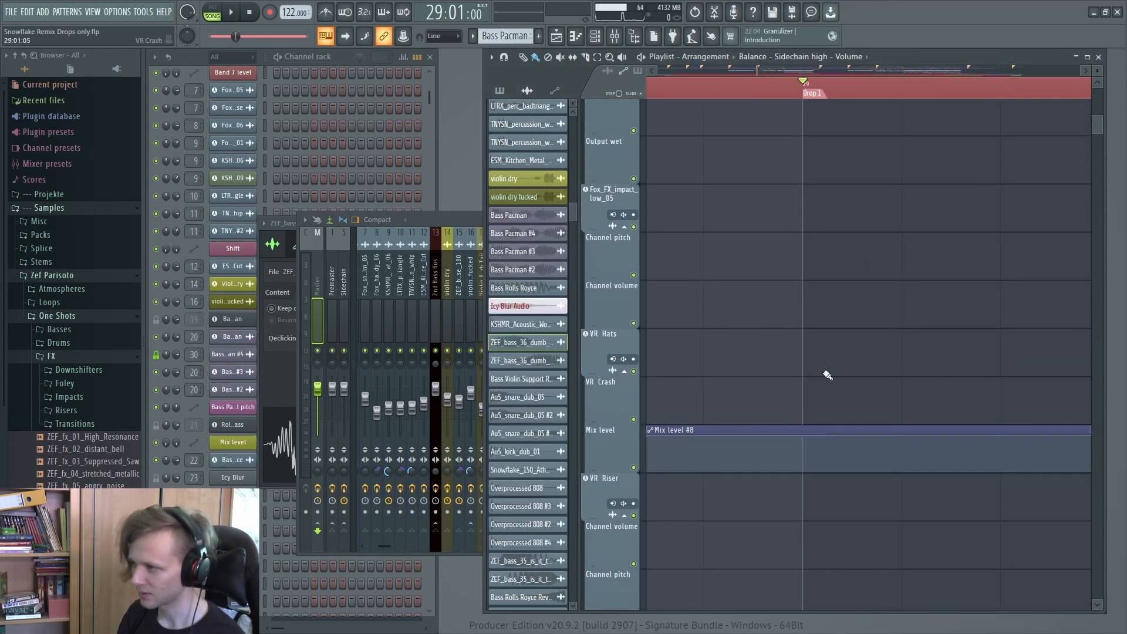
scroll(828, 376, up, 8)
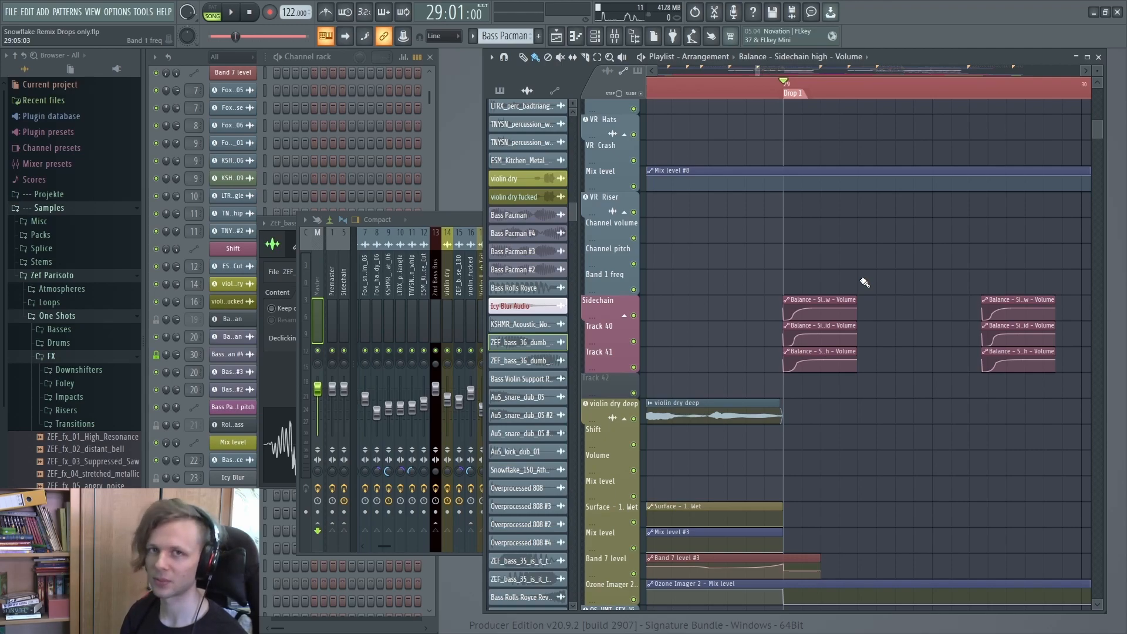
scroll(820, 435, up, 2)
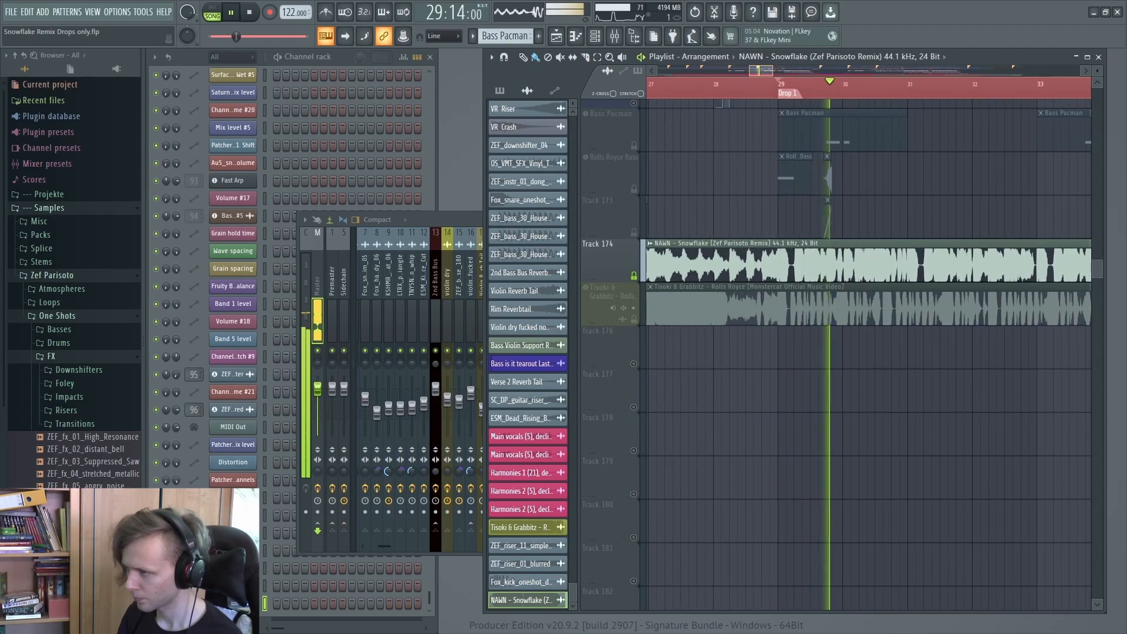
Unmute the percussion tracks and their automation from LTRX_perc_badtriangle through ESM_Kitchen_Metal_Knife_Clank in the playlist.
scroll(781, 258, right, 1)
scroll(781, 259, up, 1)
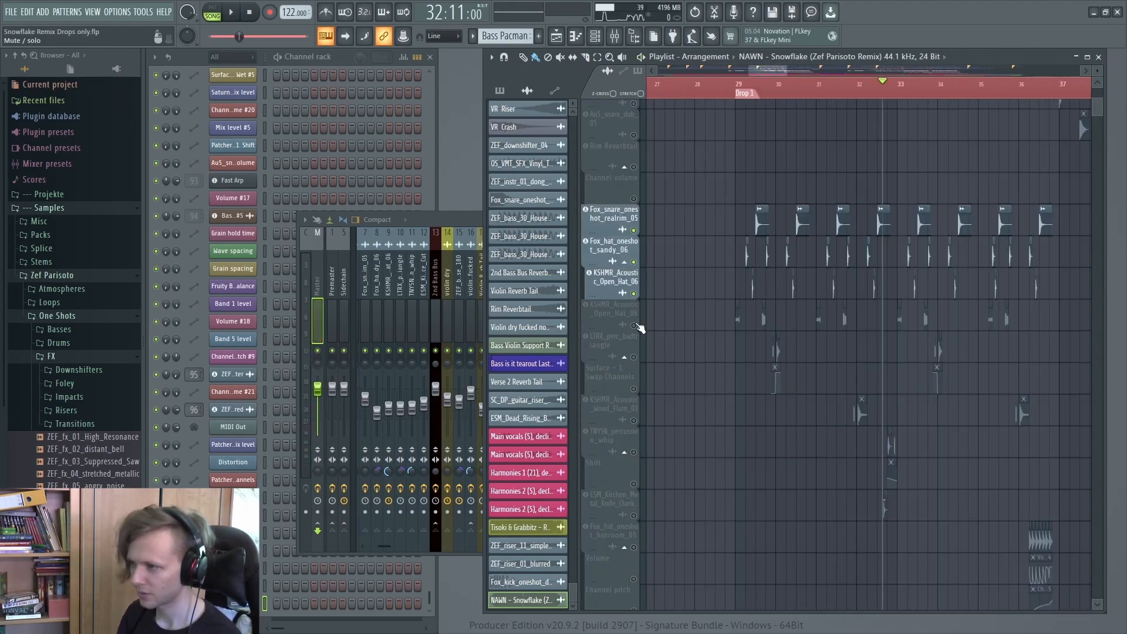
click(634, 357)
click(634, 389)
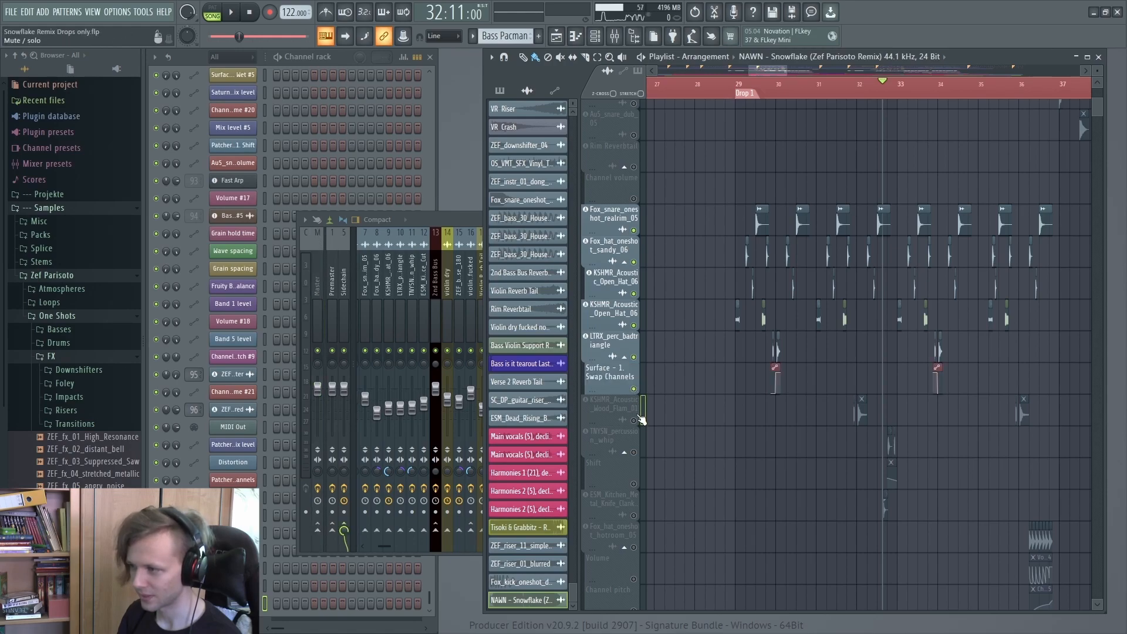
click(634, 421)
click(634, 452)
click(634, 484)
click(633, 515)
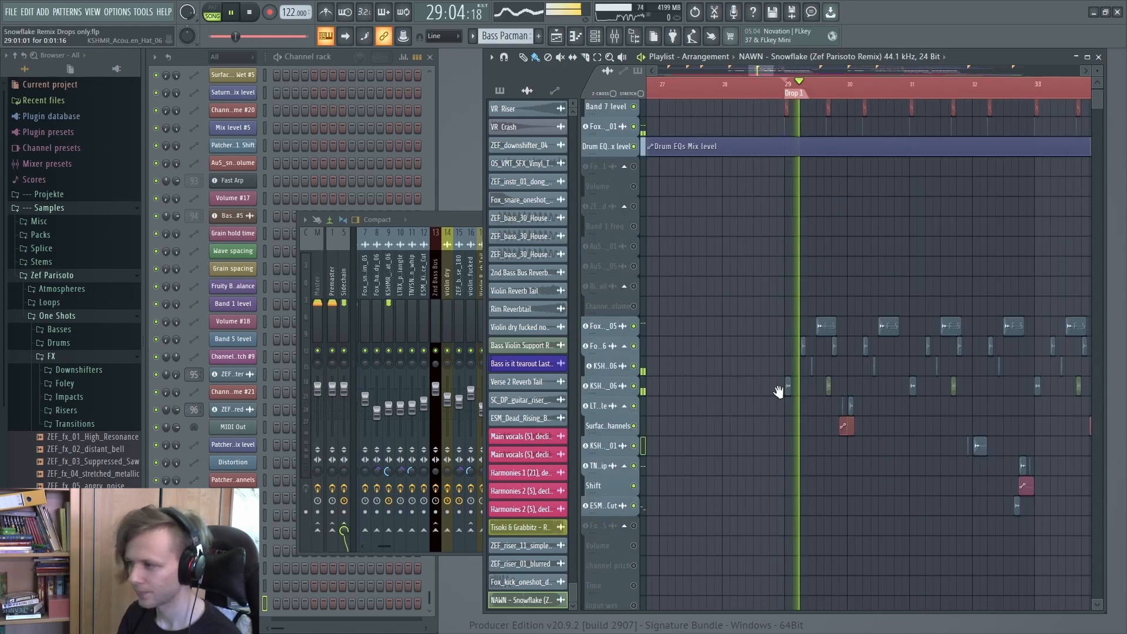
Play the unmuted drum and percussion tracks from the start of Drop 1 at bar 29.
drag(737, 395, 632, 326)
scroll(834, 405, up, 4)
key(space)
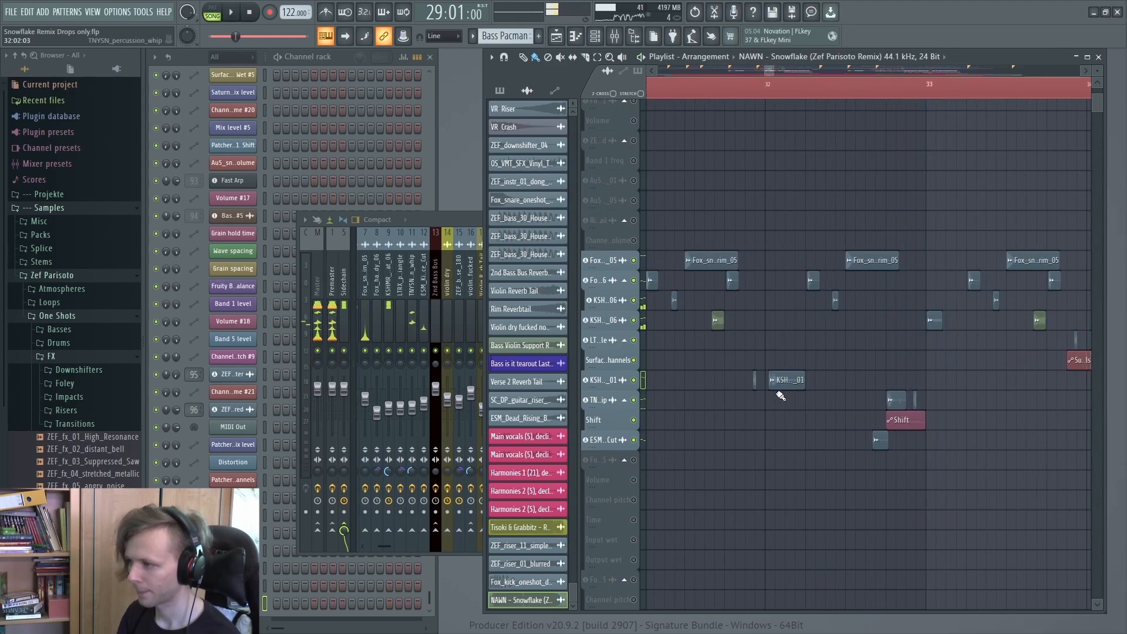
Play the LTRX_perc_badtriangle hits just before bar 30 and examine their Swap Channels automation.
click(746, 84)
scroll(754, 176, up, 4)
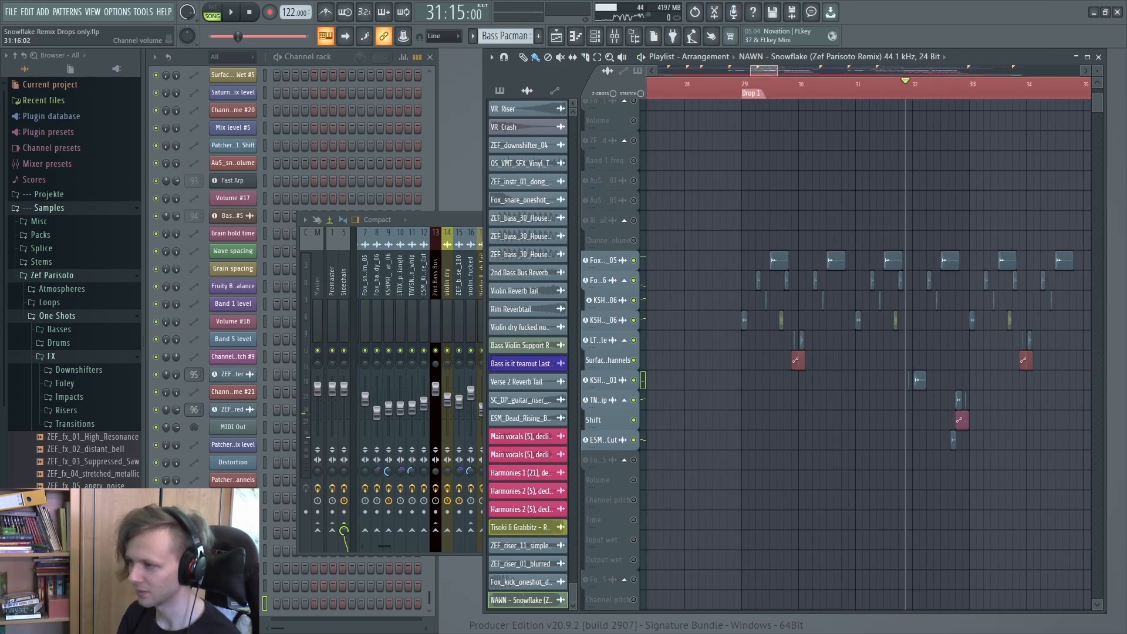
click(754, 101)
key(space)
key(space)
scroll(762, 357, up, 8)
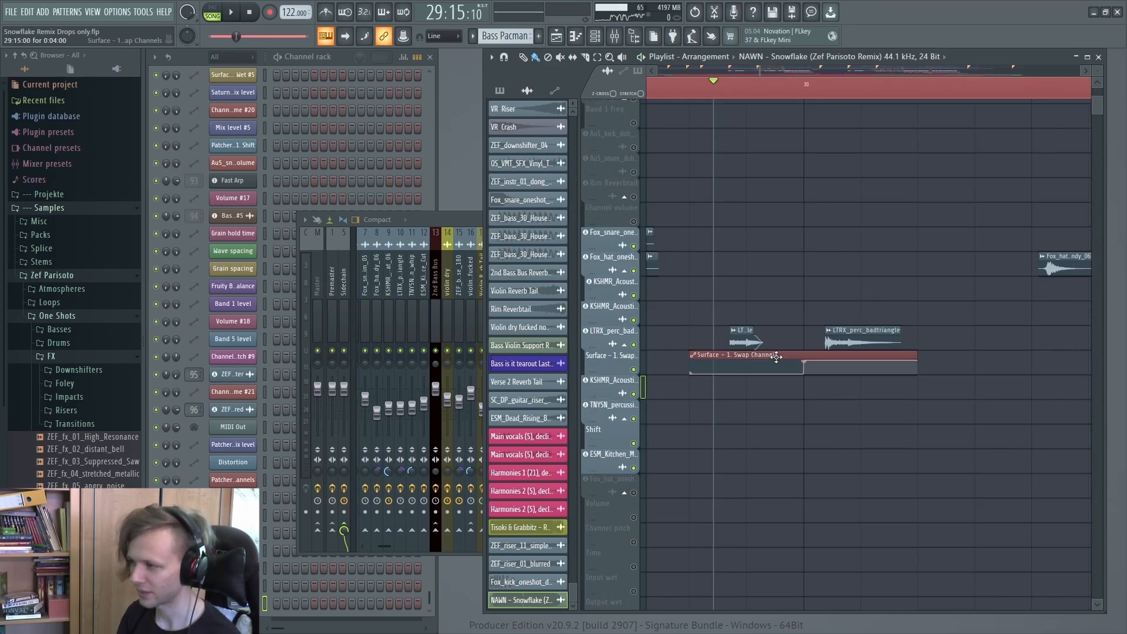
scroll(787, 375, up, 2)
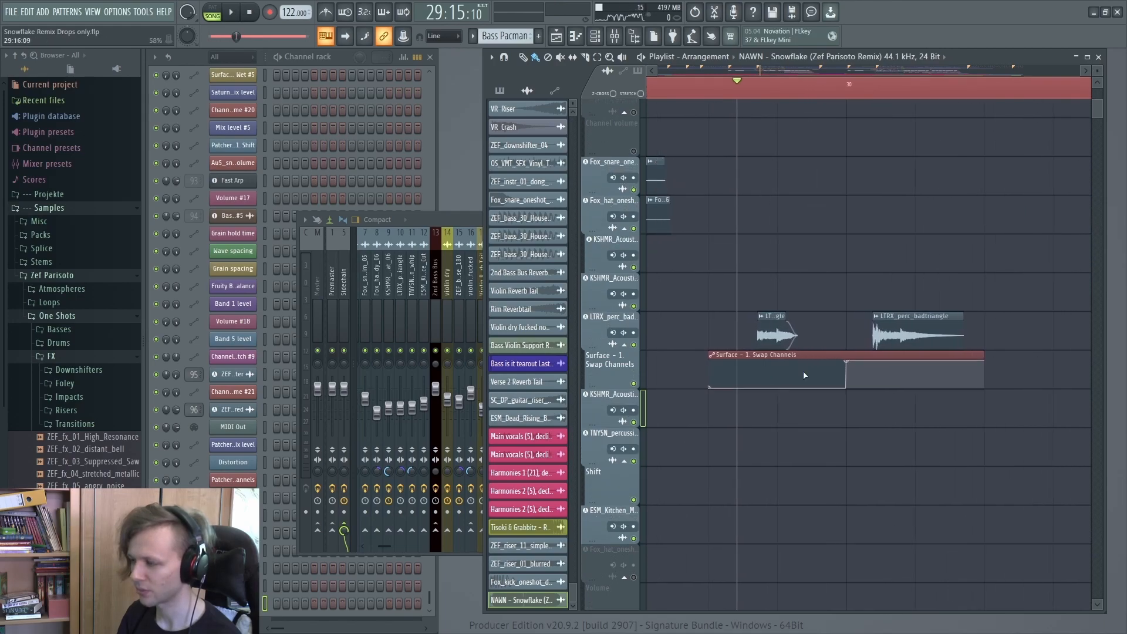
Play the KSHMR_Acoustic_Wood_Flam_01 clips leading into bar 32.
scroll(801, 378, down, 5)
scroll(831, 376, up, 4)
scroll(830, 376, down, 1)
click(777, 89)
key(space)
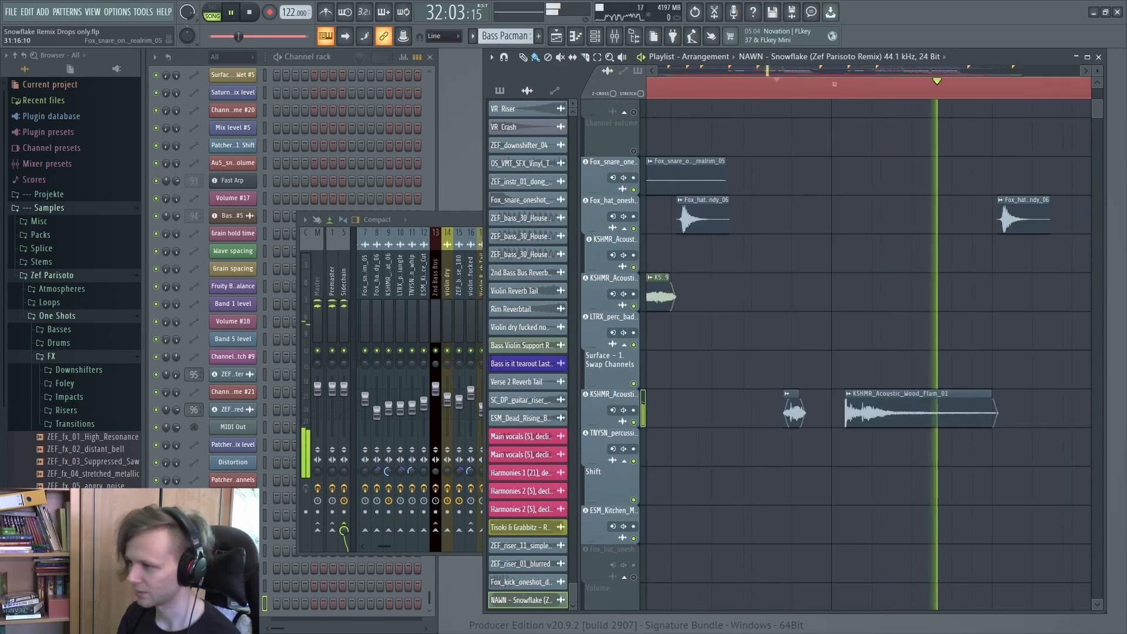
key(space)
Play the drum fill section from the start of bar 36.
scroll(809, 209, down, 3)
drag(843, 355, 719, 248)
scroll(720, 248, up, 2)
key(space)
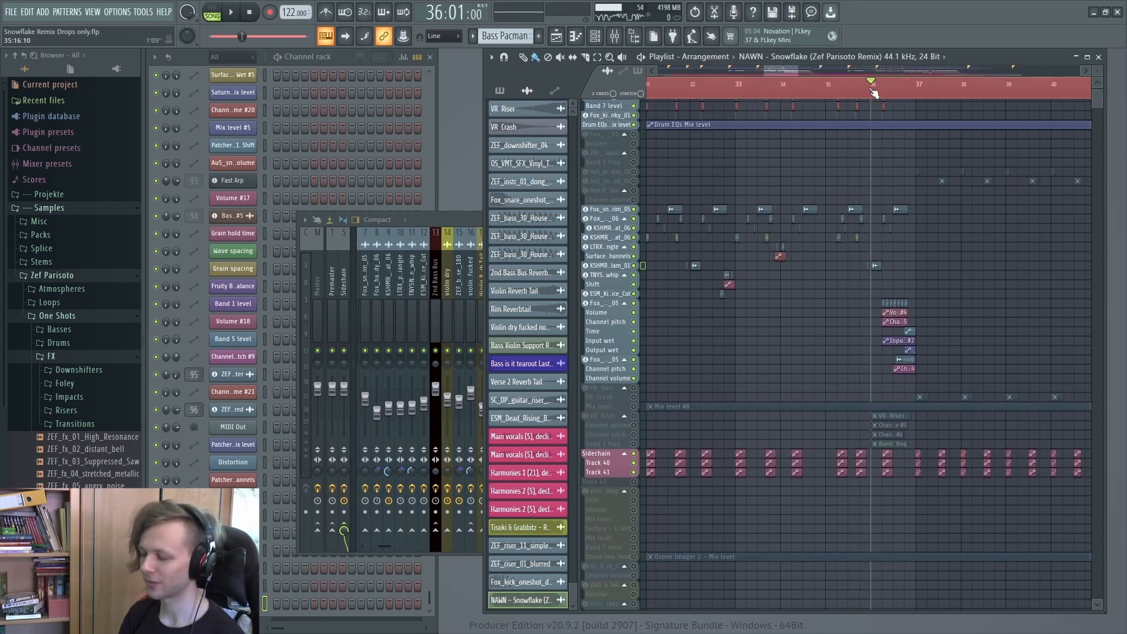
key(space)
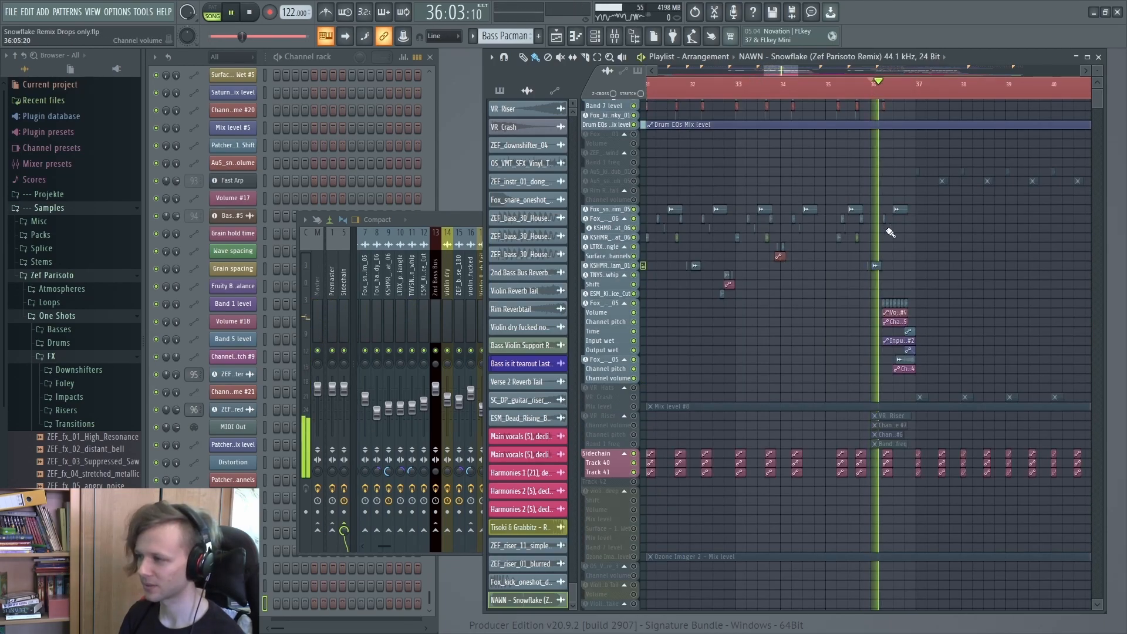
Play the Fox_hat_oneshot_hotroom_05 fill from 36:05 and examine its automation clips.
scroll(901, 277, up, 3)
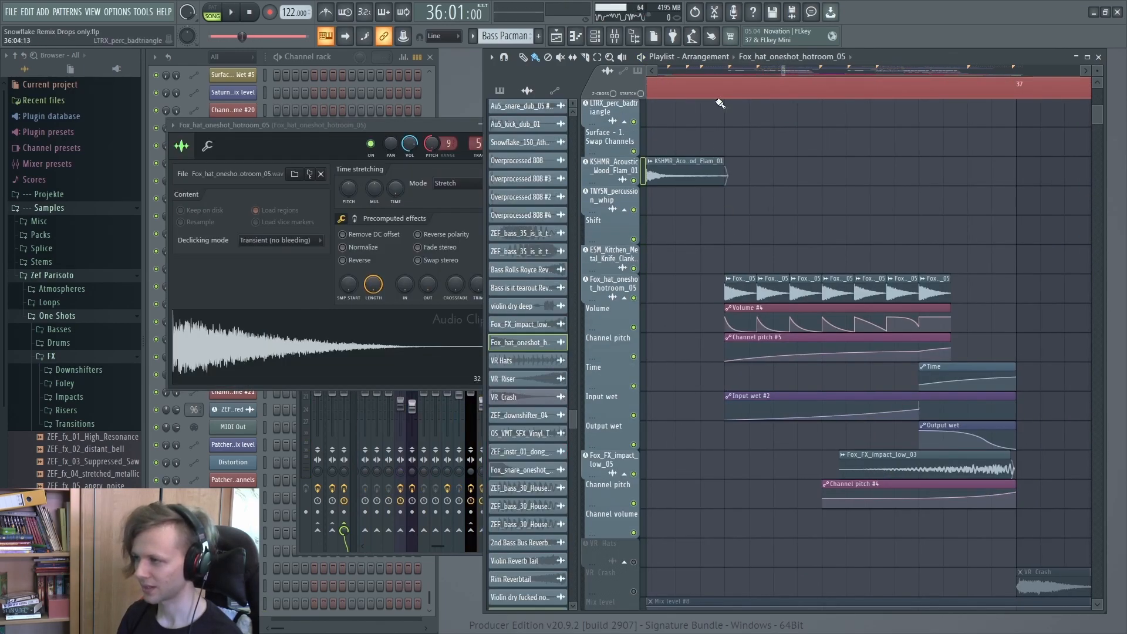
click(726, 95)
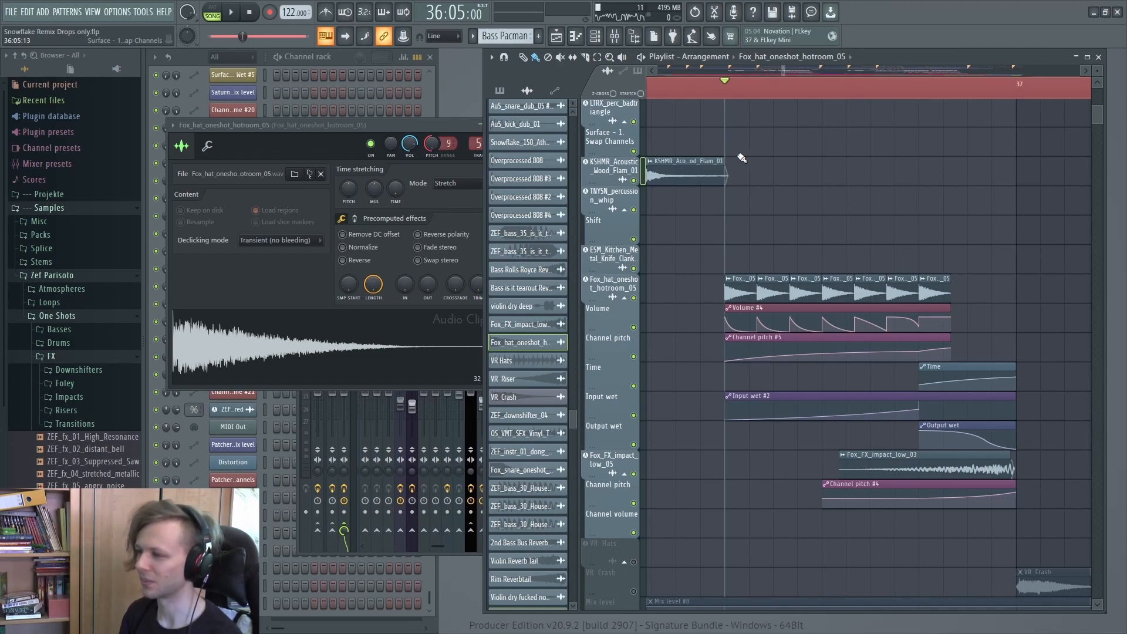
key(space)
key(space)
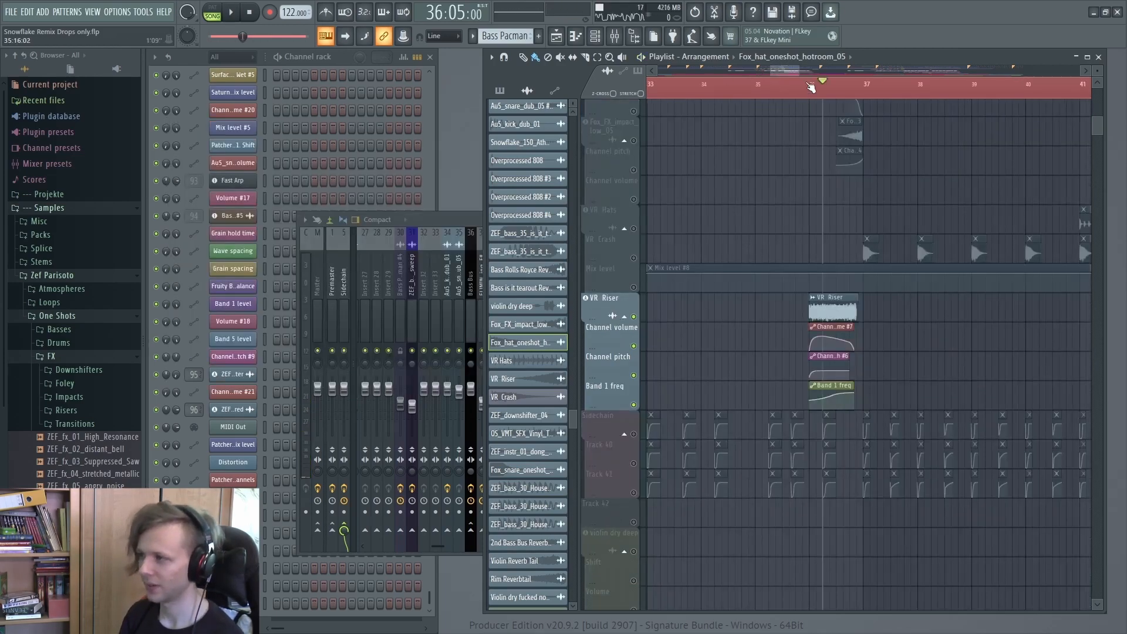
Play the VR Riser and its automation around bar 36, and the full Snowflake remix audio over the same passage.
click(807, 88)
key(space)
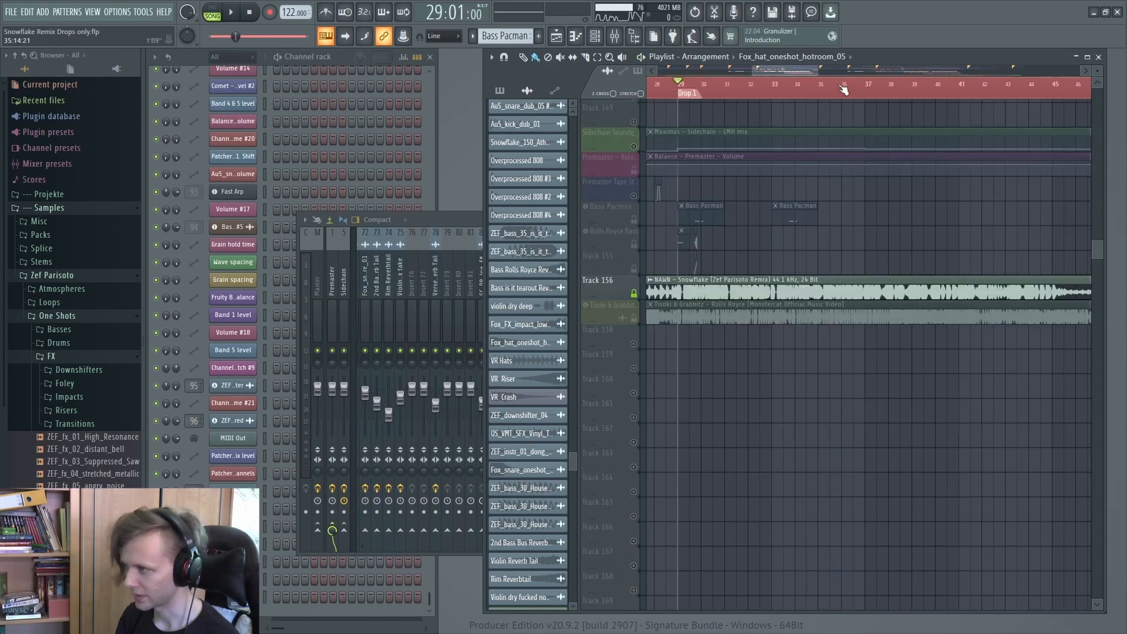
click(842, 87)
key(space)
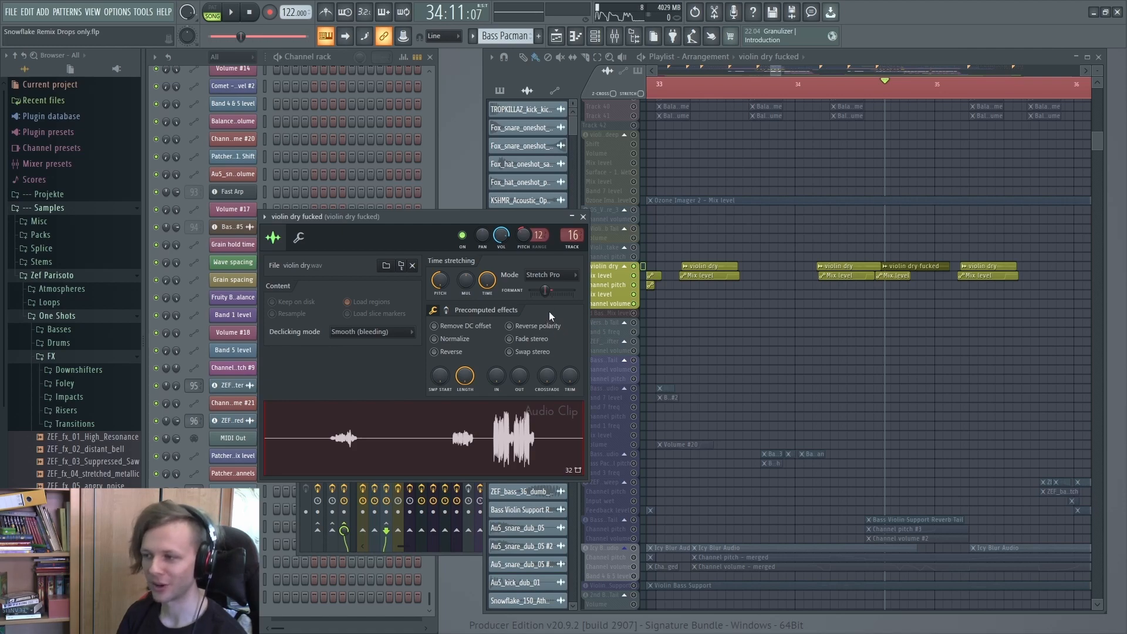
Examine the violin dry fucked clip and play it from 34:11 with its mixer effects shown.
scroll(889, 268, up, 5)
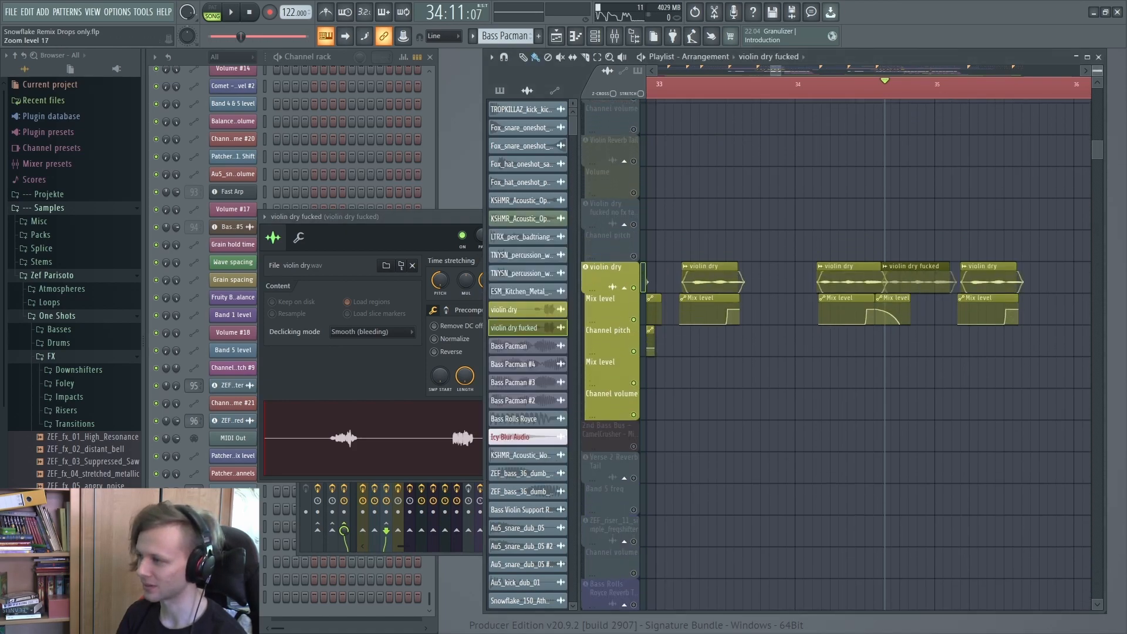
click(437, 283)
key(F9)
key(space)
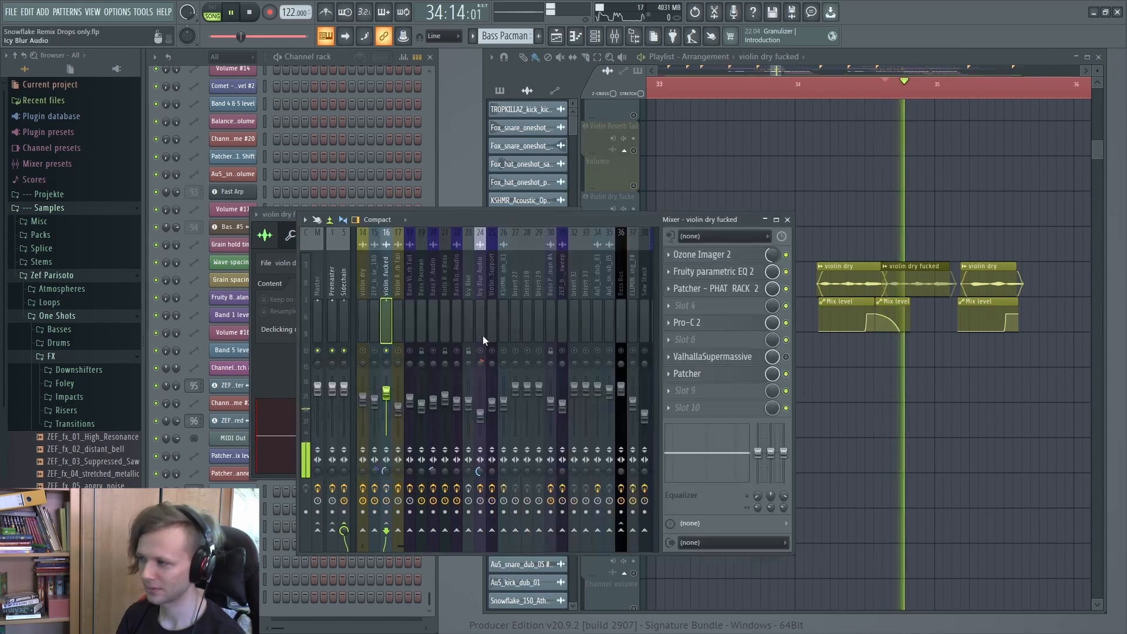
key(space)
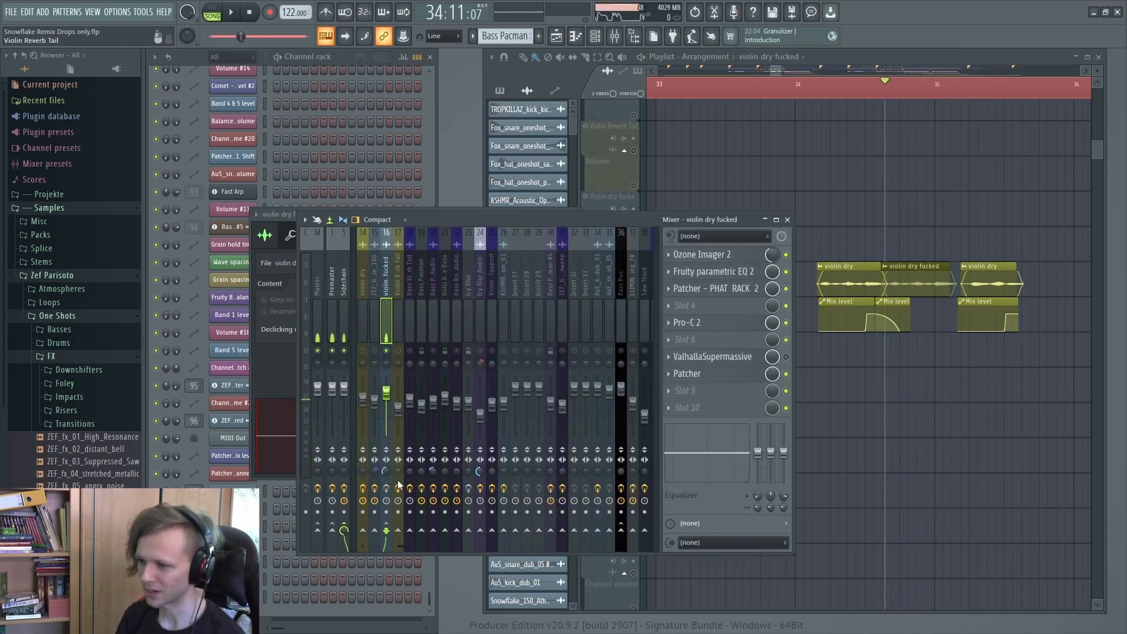
Check the formant shift of the violin dry fucked clip, and replay it with its mixer effect chain in view.
click(276, 247)
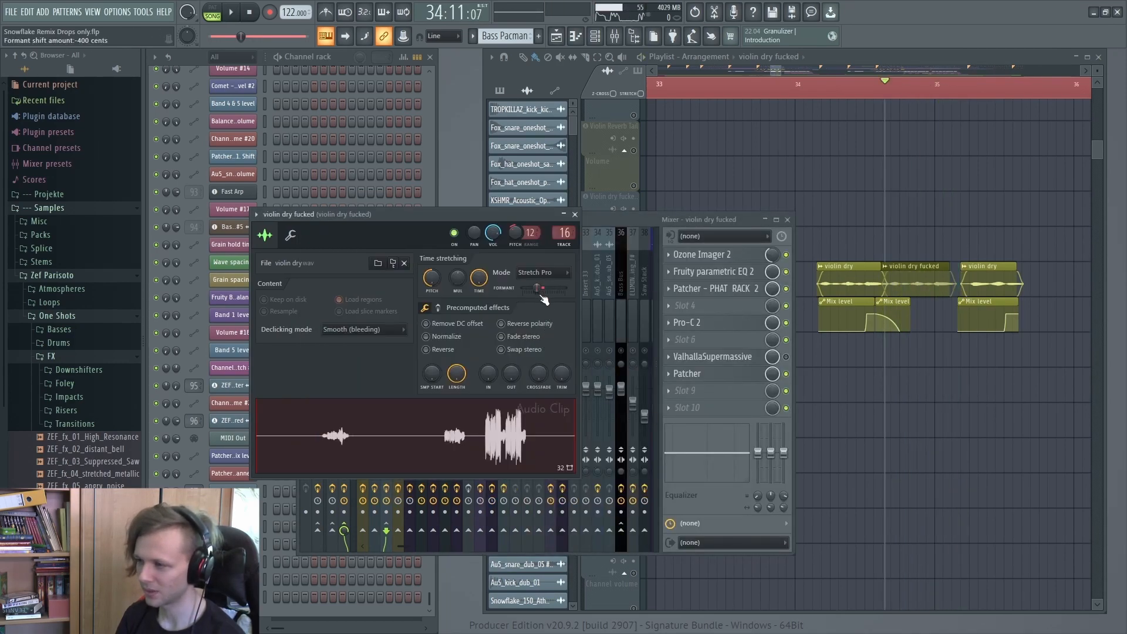
key(F9)
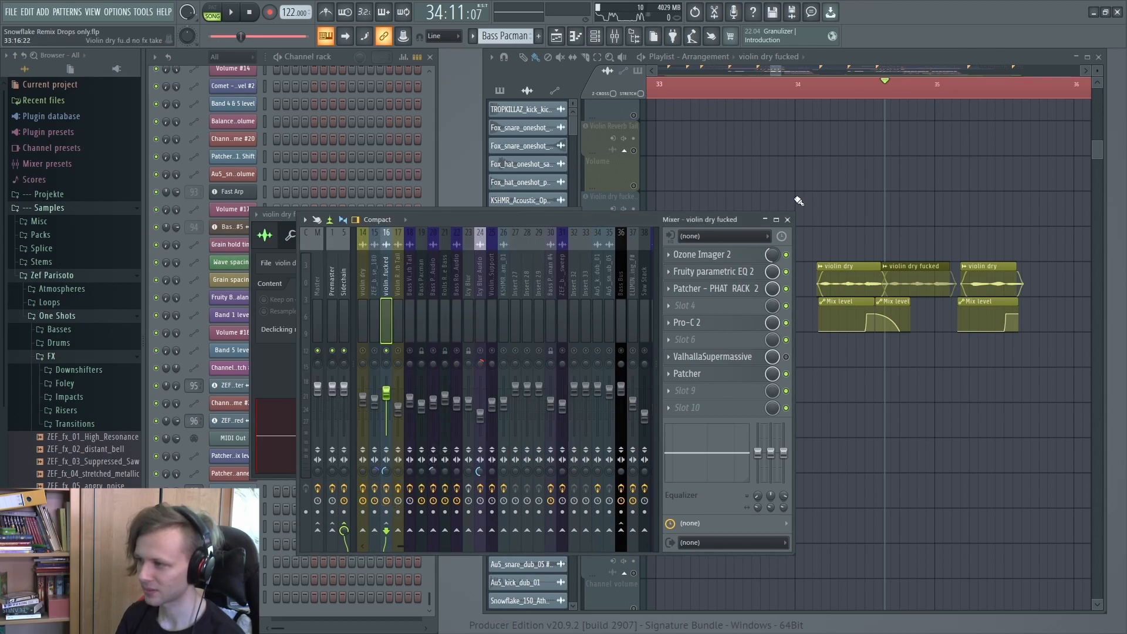
key(space)
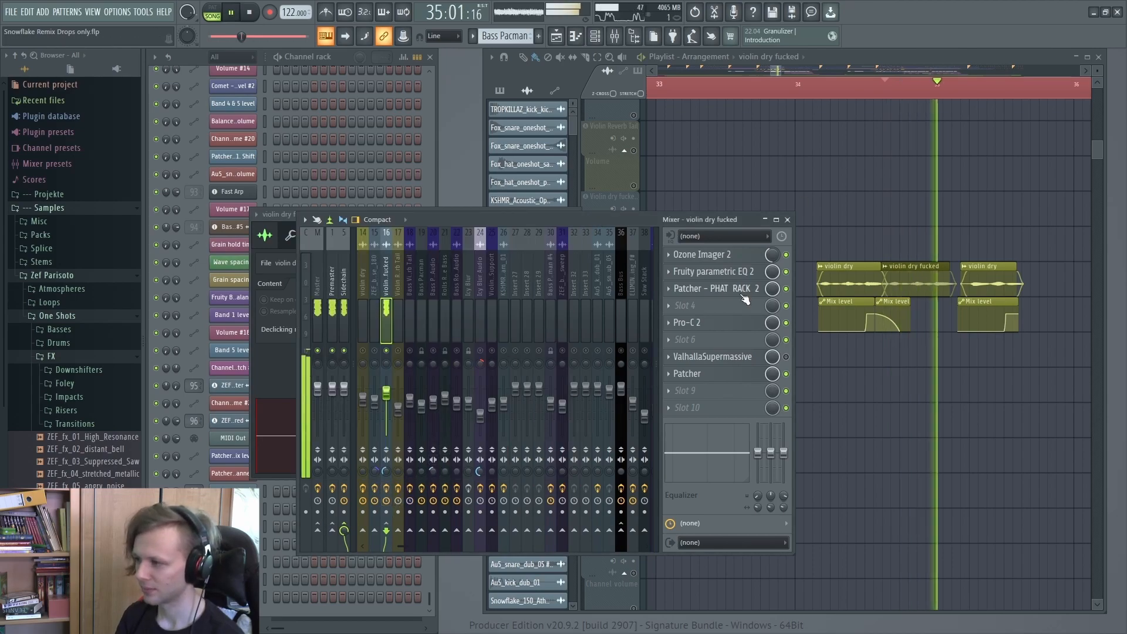
key(space)
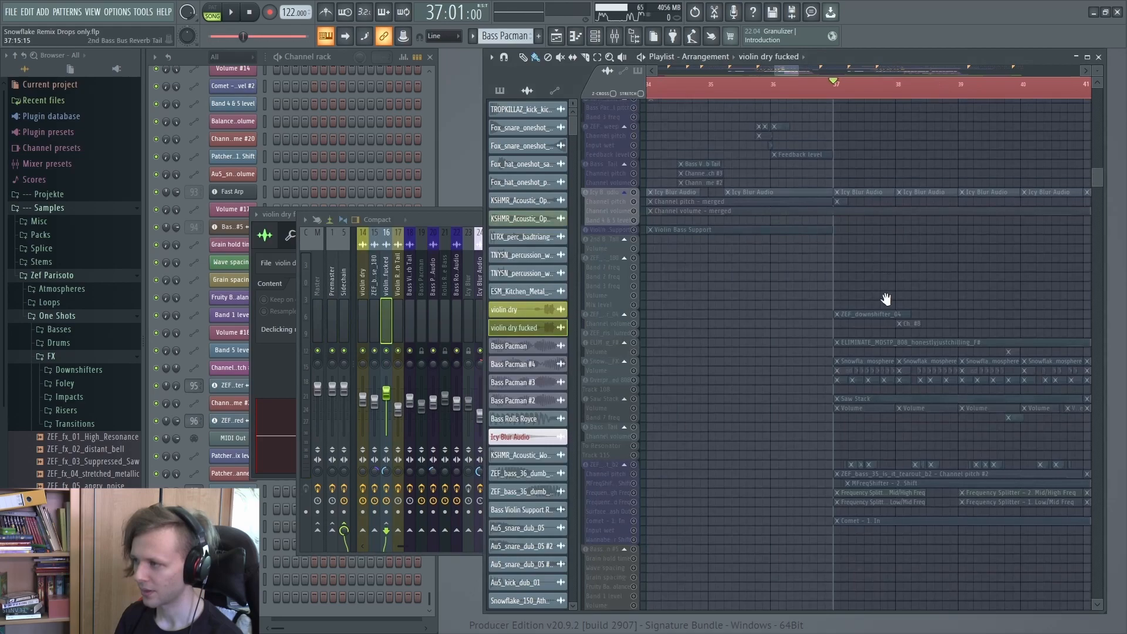
Solo the ELIMINATE_MDSTP_808_honestlyjustchilling_F# track at bar 37 and play it.
drag(886, 299, 845, 342)
scroll(845, 343, up, 3)
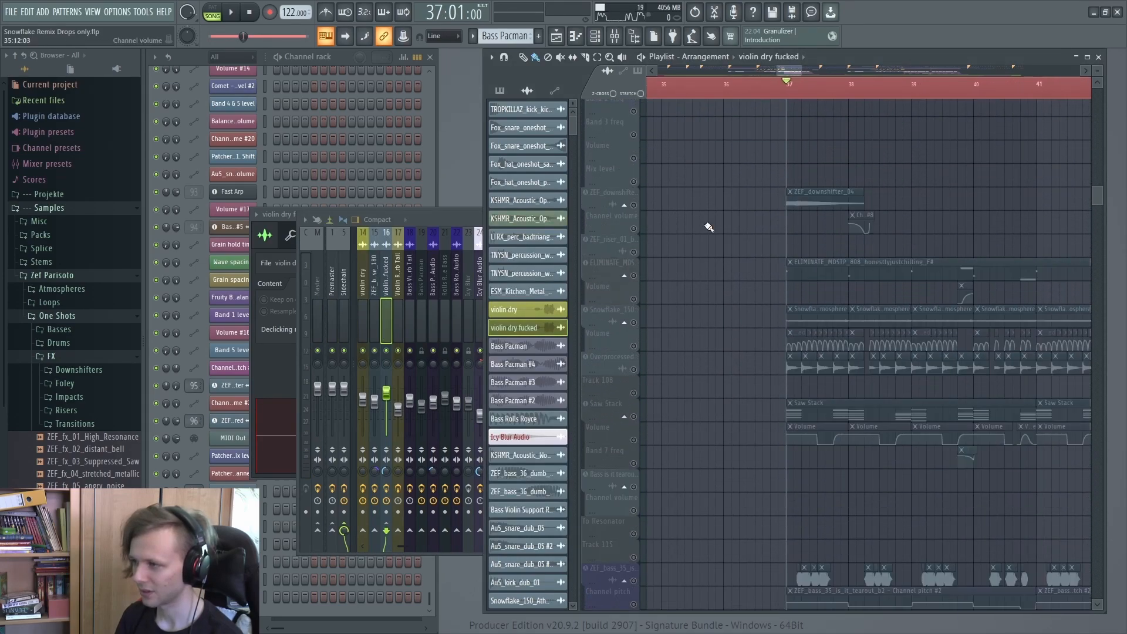
click(643, 215)
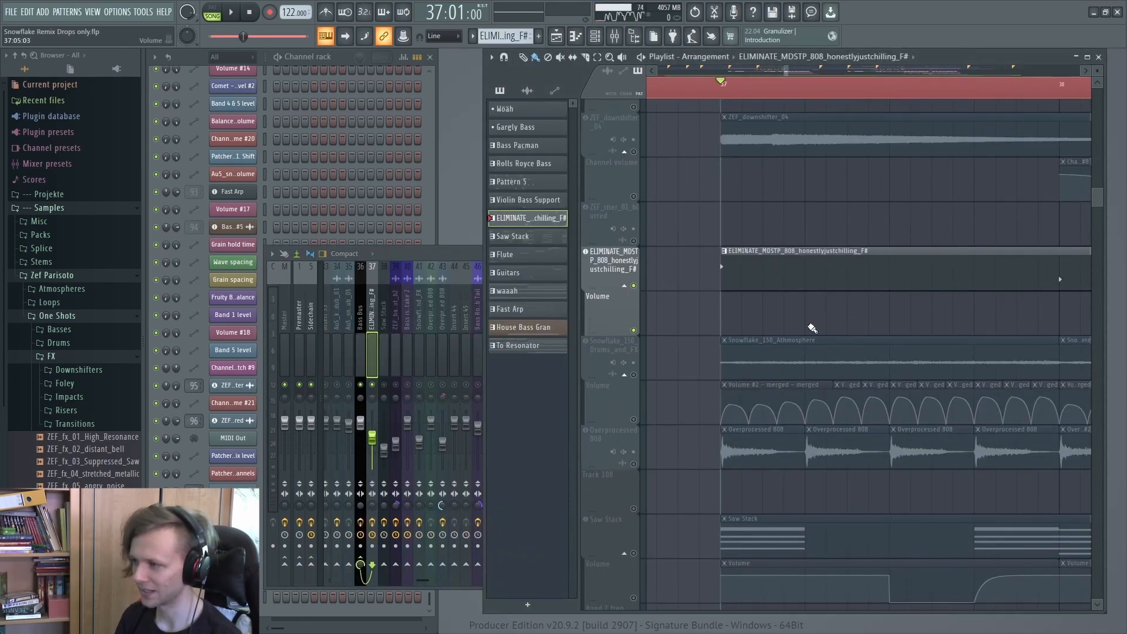
key(space)
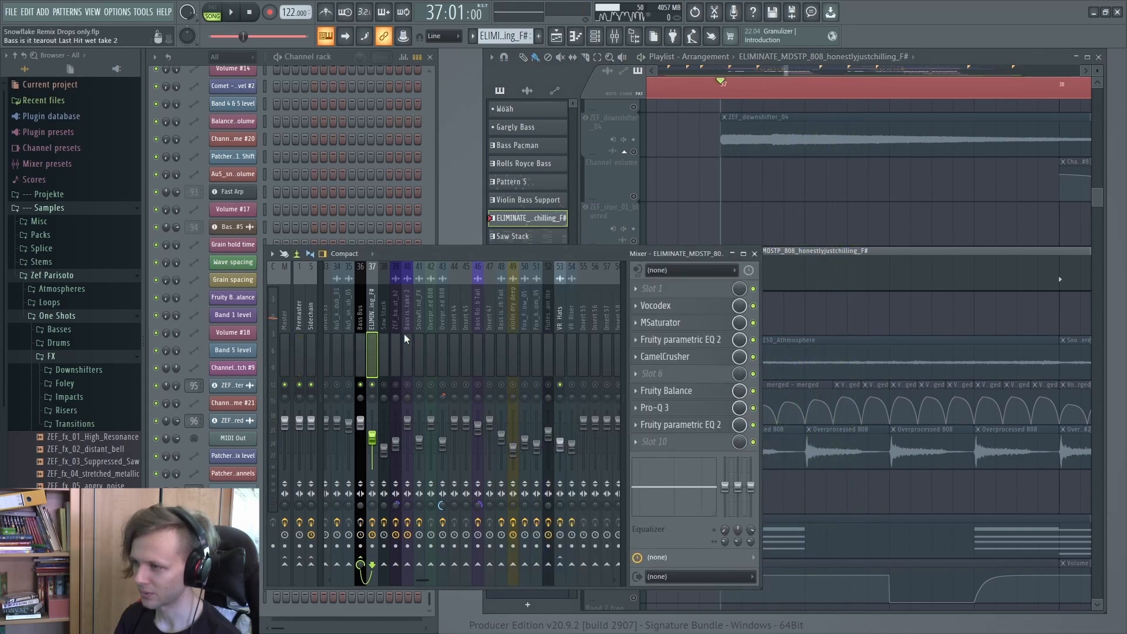
Inspect the 808's Vocodex, Fruity parametric EQ 2 and Pro-Q 3 settings, and play the sound from bar 37.
click(700, 307)
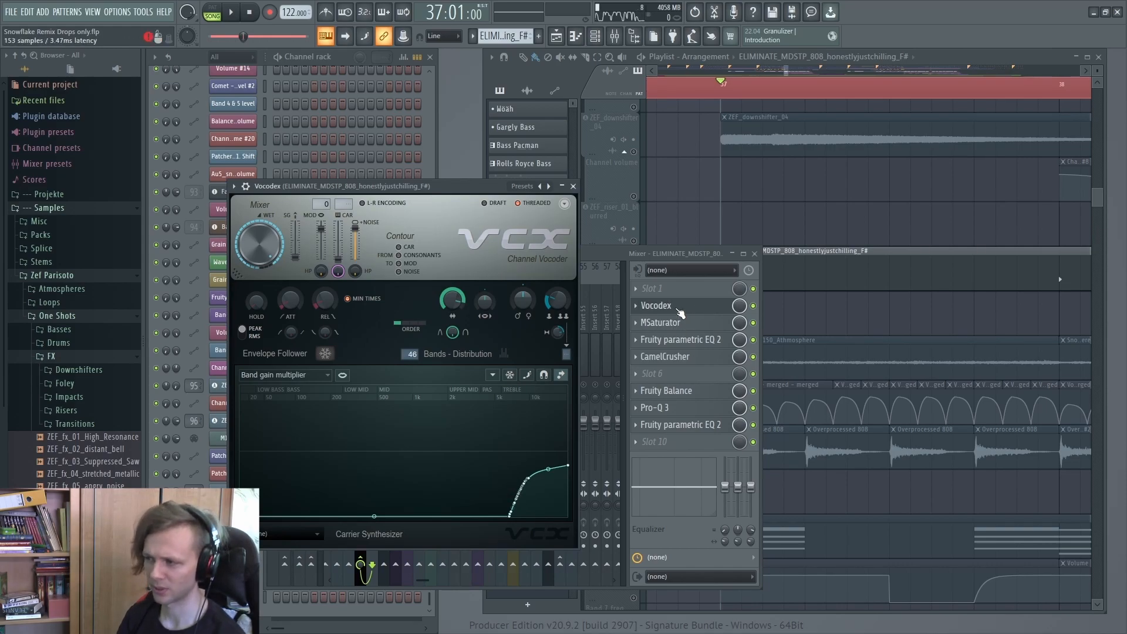
click(680, 308)
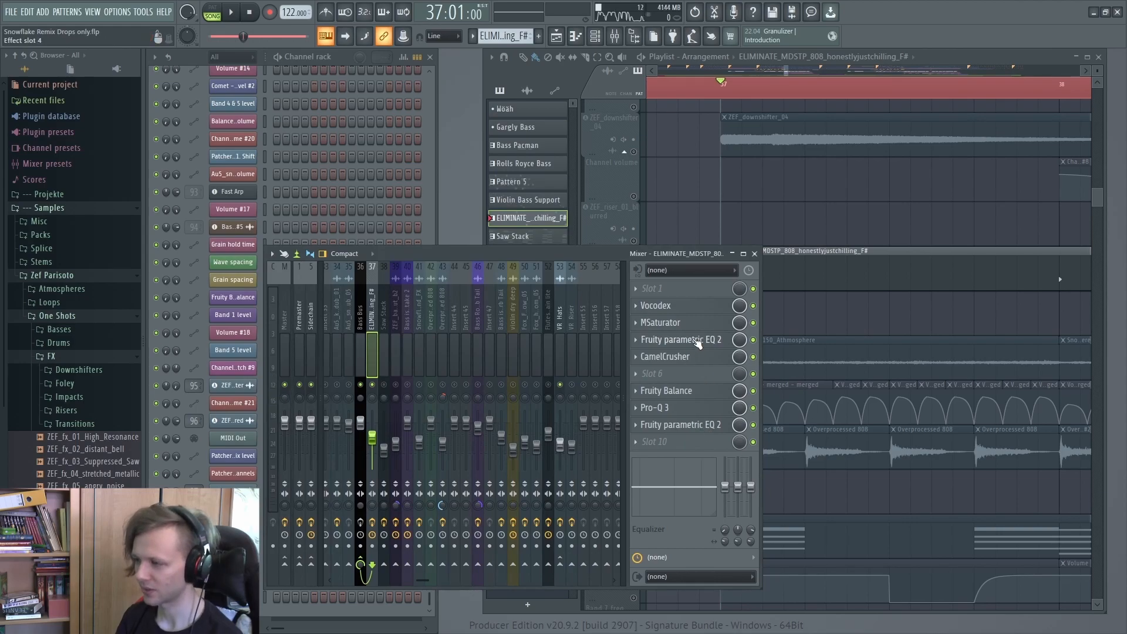
click(697, 341)
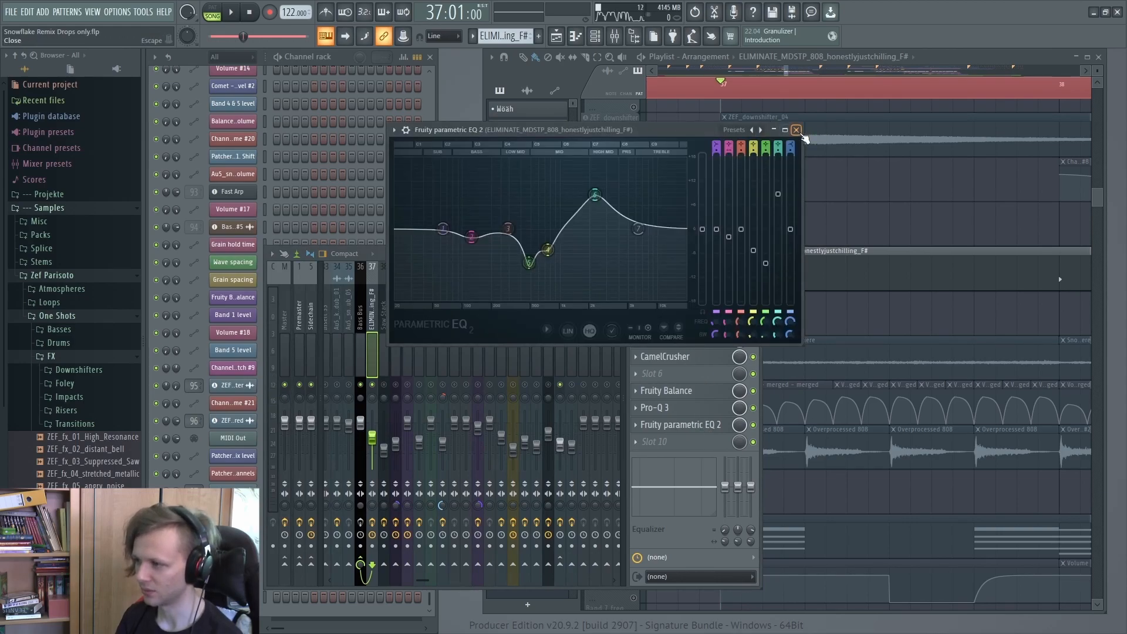
click(796, 129)
click(655, 408)
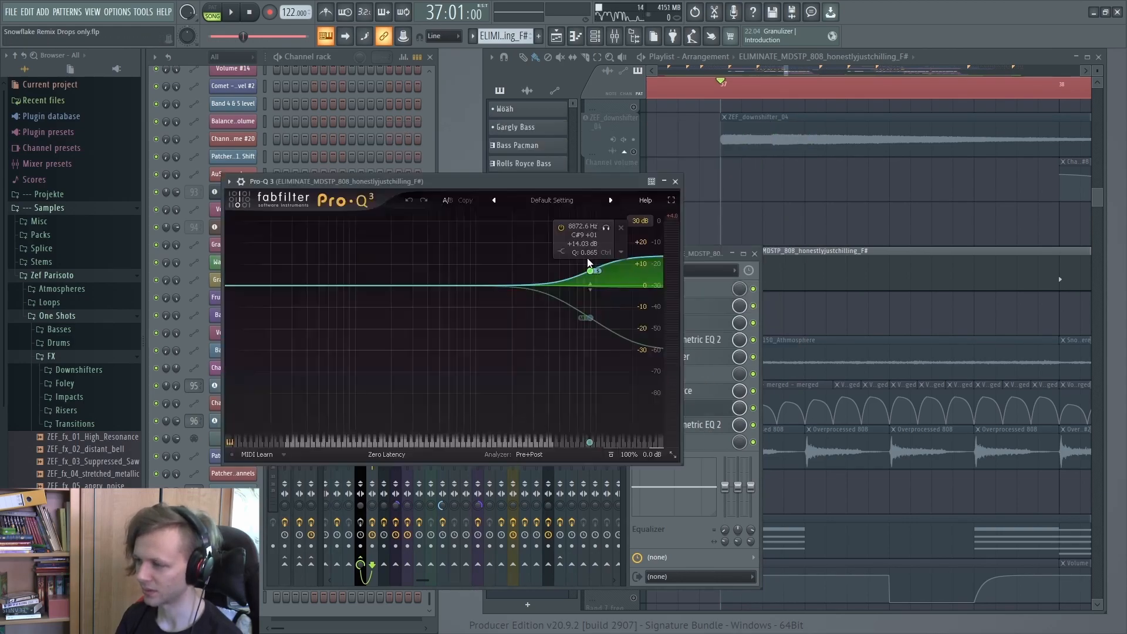
click(675, 181)
key(space)
key(space)
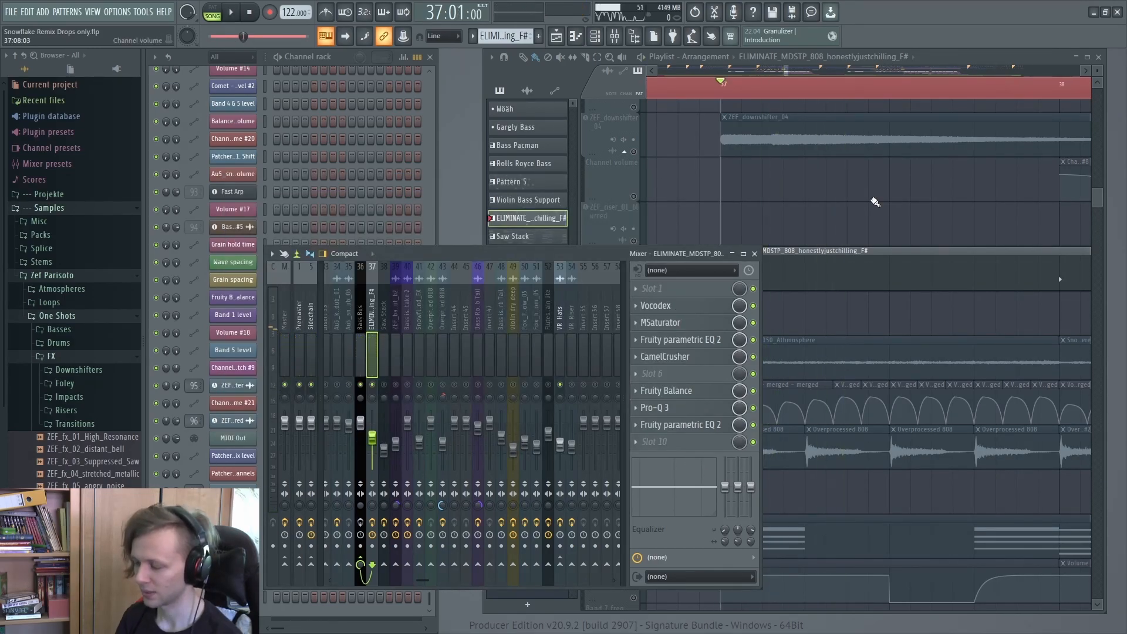
Locate the Saw Stack pattern from bar 37 and show its mixer track's effects.
drag(860, 320, 821, 126)
scroll(804, 129, down, 6)
scroll(804, 129, up, 2)
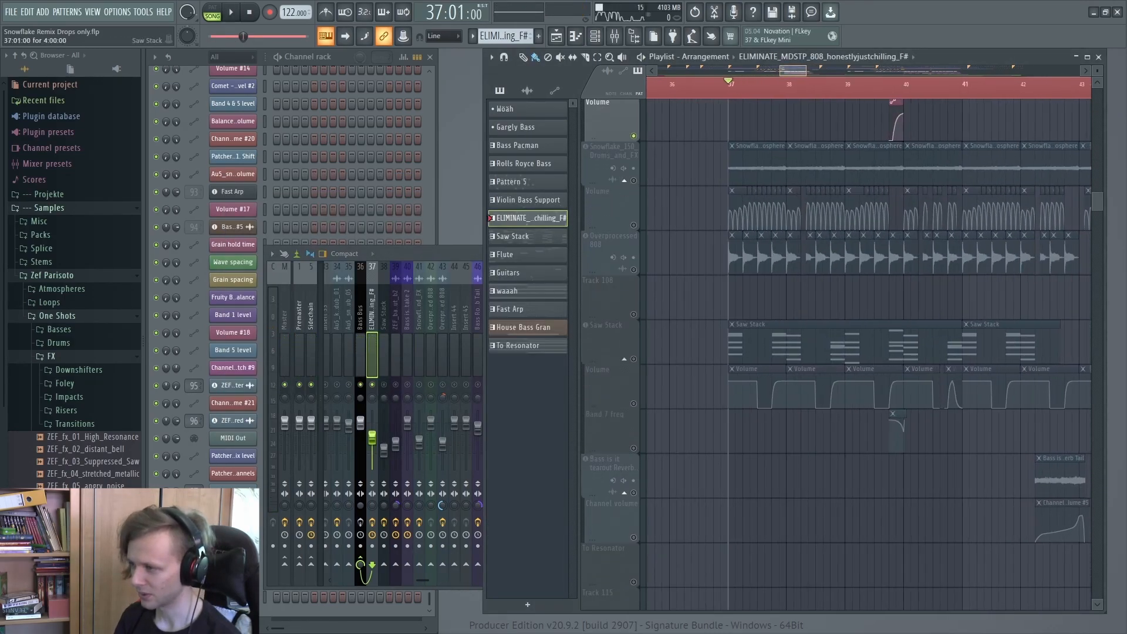
click(385, 361)
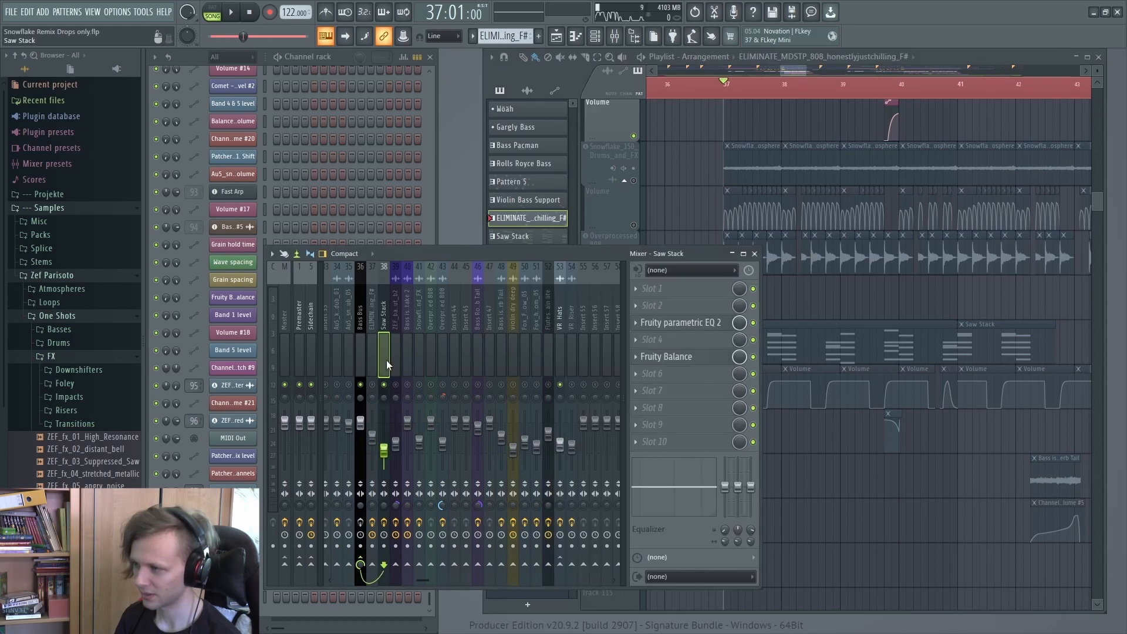
Examine the effects and oscillator pages of Saw Stack's Serum patch, and close the sound's Edison recording.
click(770, 345)
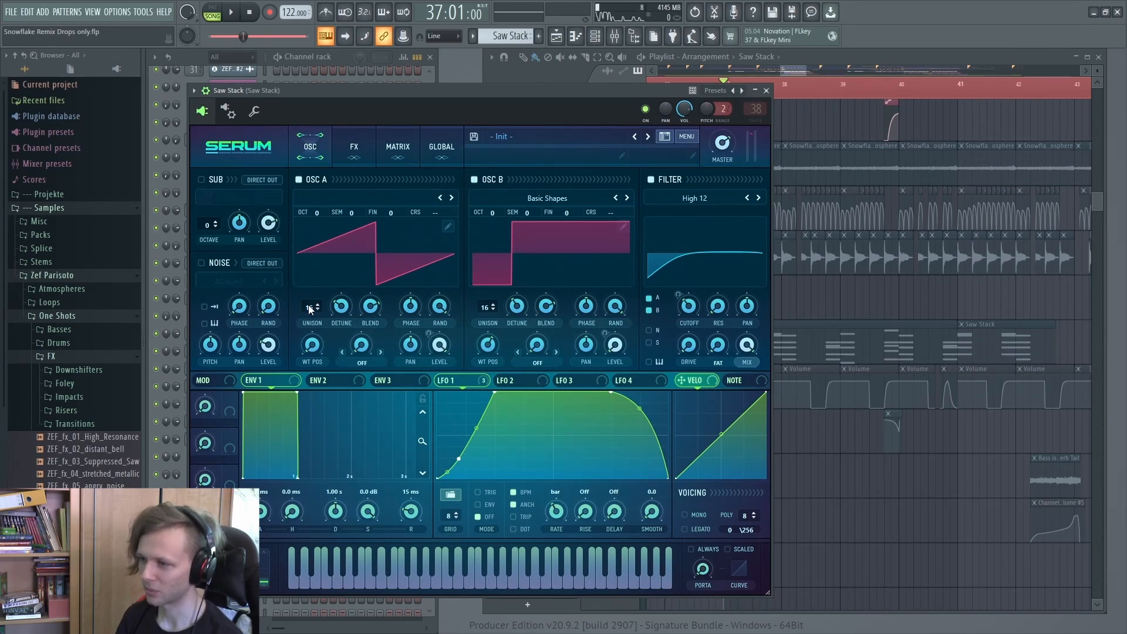
click(347, 148)
click(318, 151)
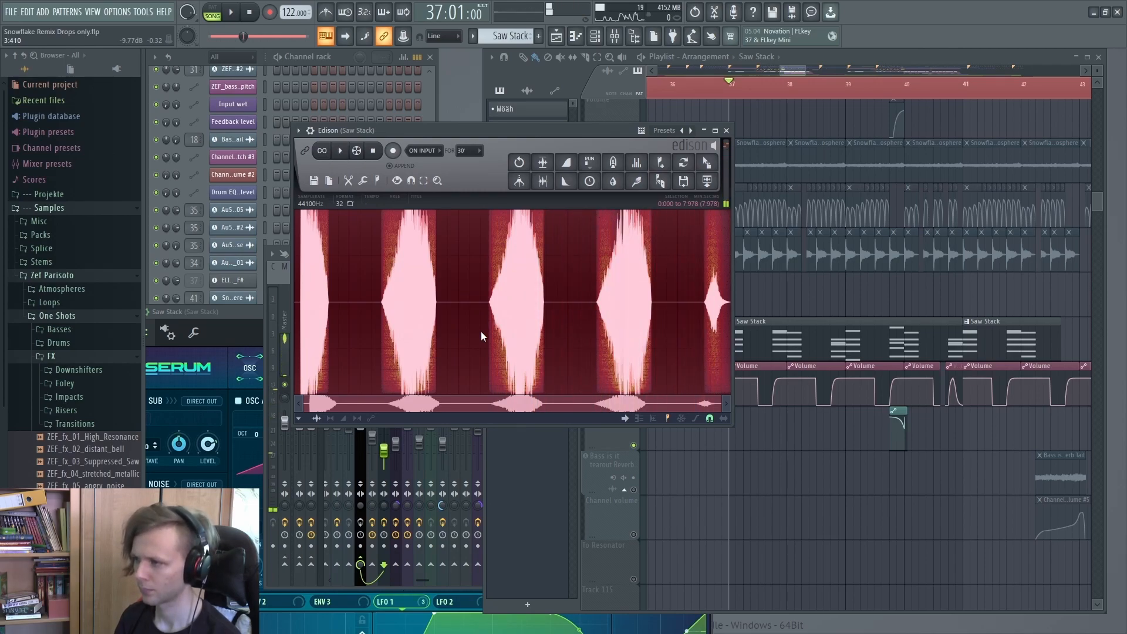
click(726, 130)
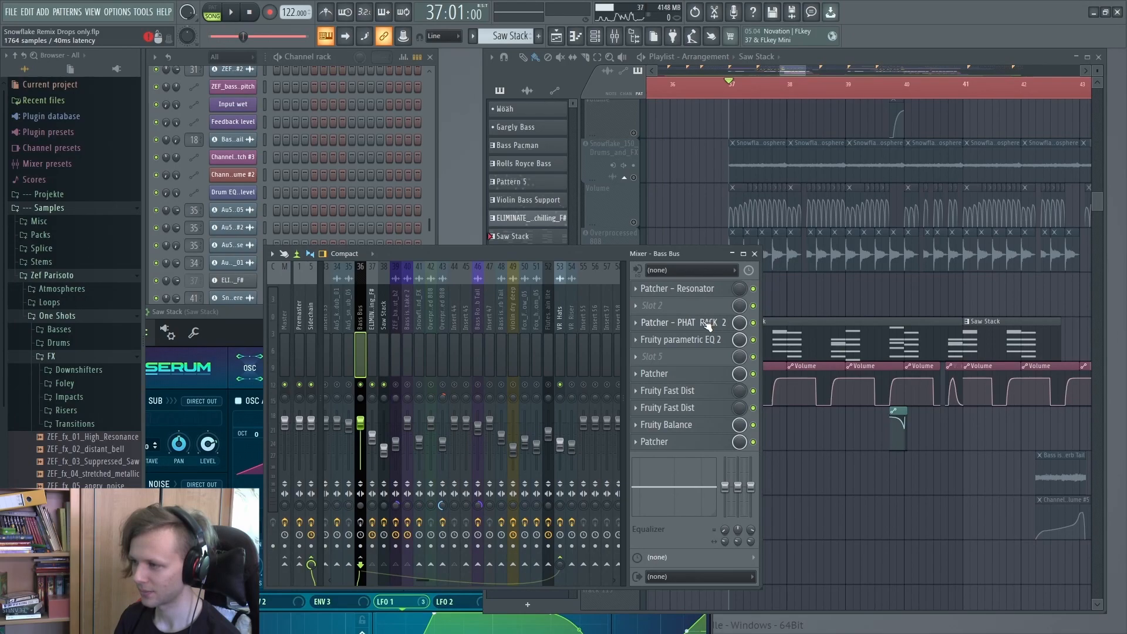
Record Saw Stack from bar 37 in Edison on the Bass Bus and play back the recording.
drag(812, 305, 839, 530)
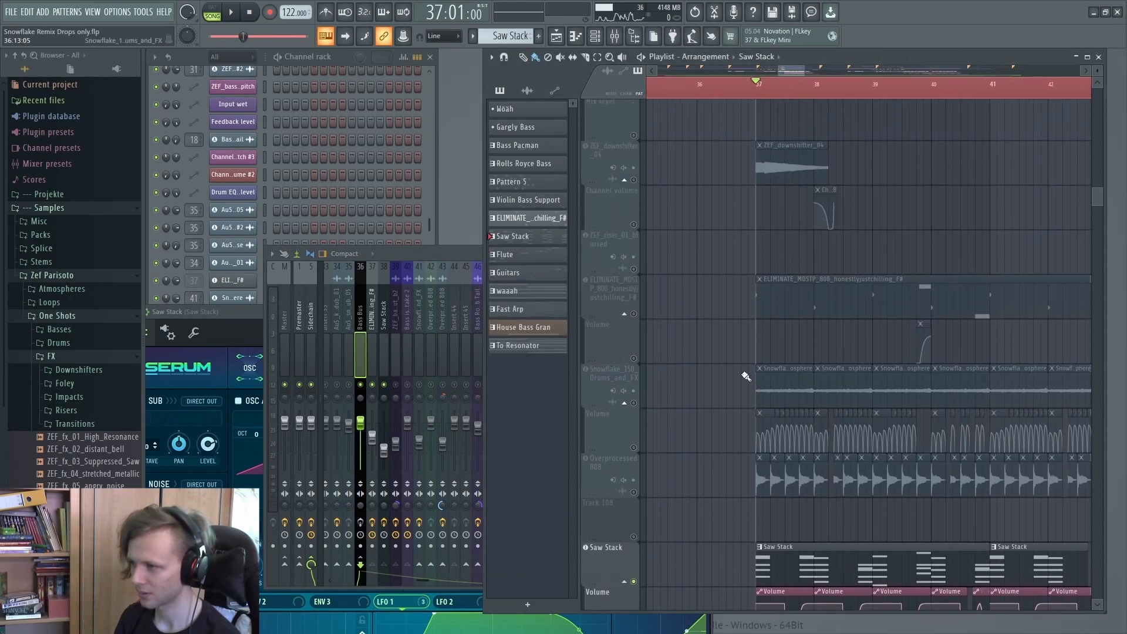
click(635, 313)
drag(700, 377, 696, 288)
key(ctrl+e)
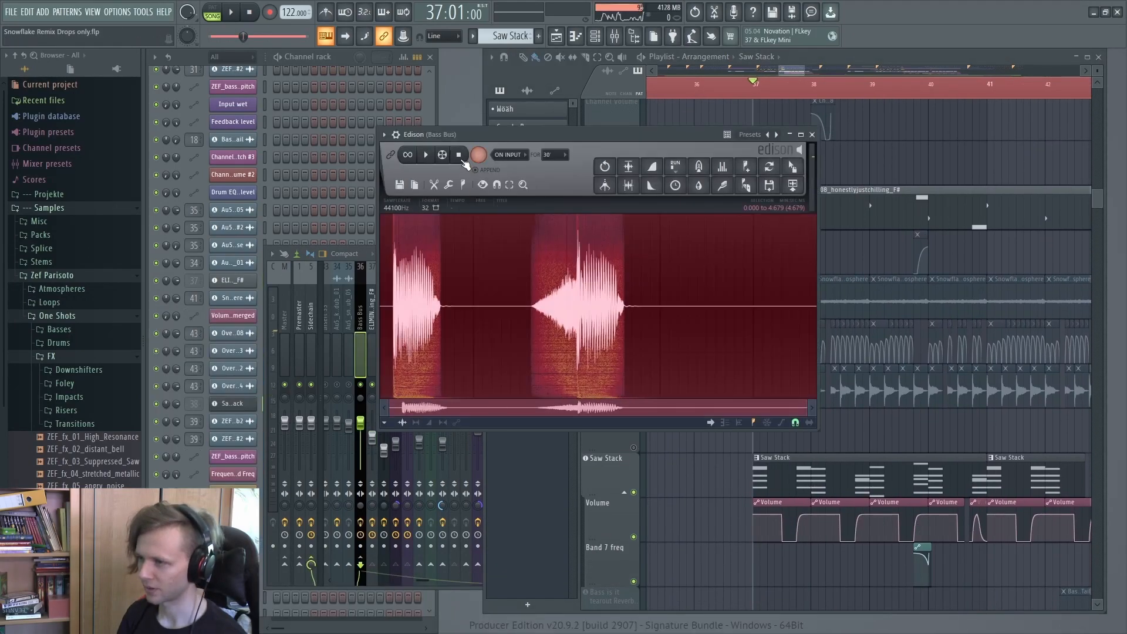
click(478, 154)
click(426, 155)
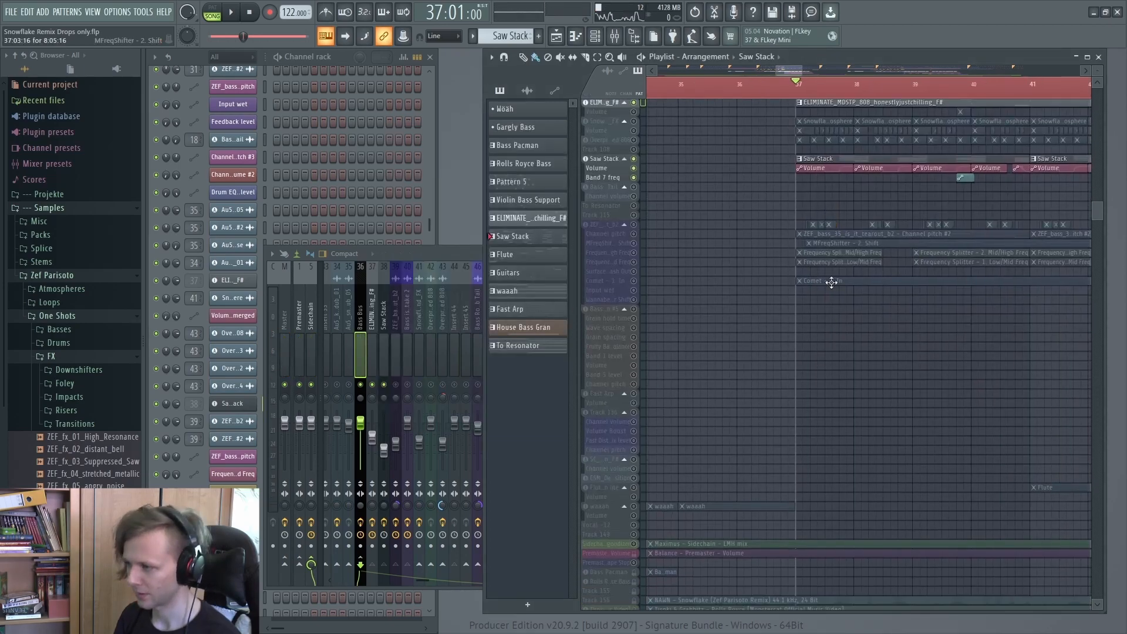
Locate the rendered Snowflake remix on Track 156 and play it from bar 37 with only that track active.
scroll(832, 285, down, 5)
scroll(781, 423, up, 5)
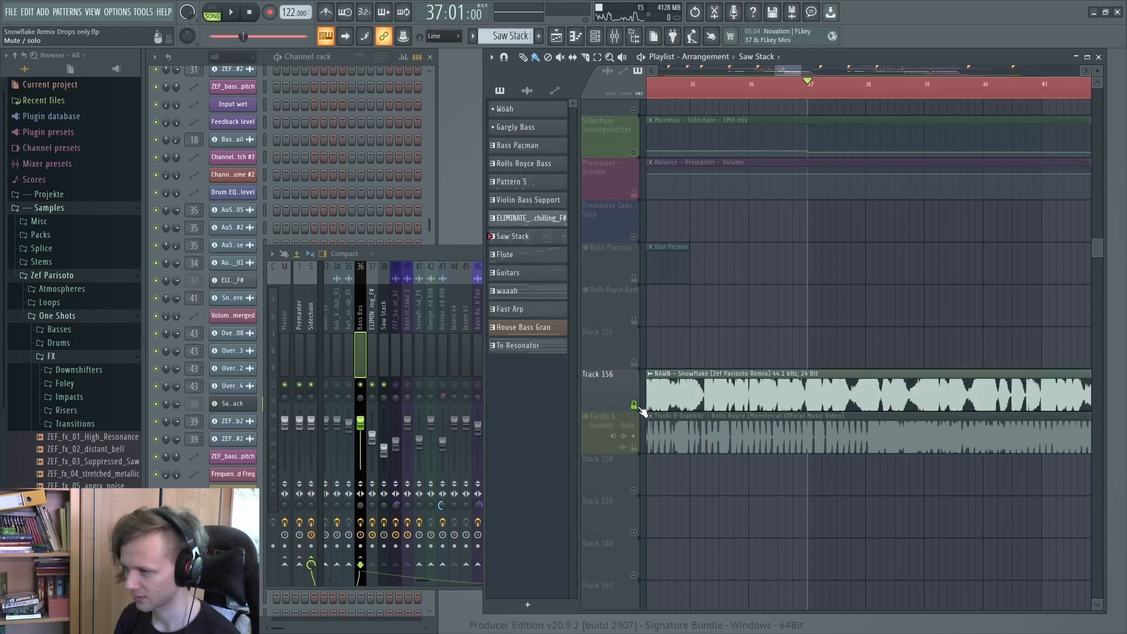
key(space)
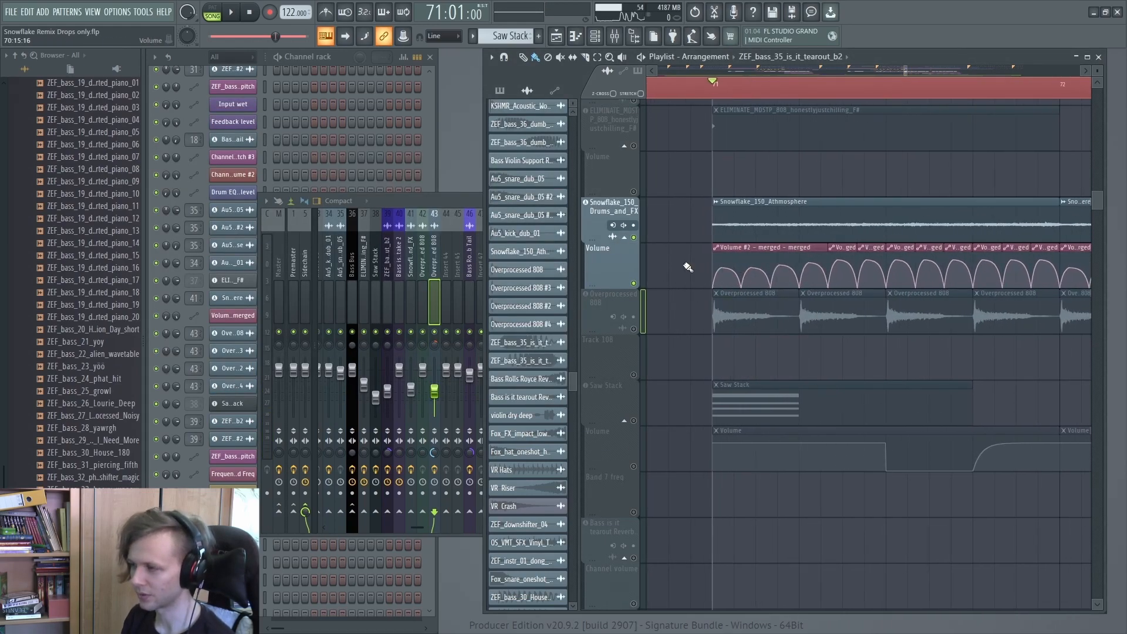
Play the soloed Snowflake_150_Athmosphere layer with its volume automation from bar 71.
key(space)
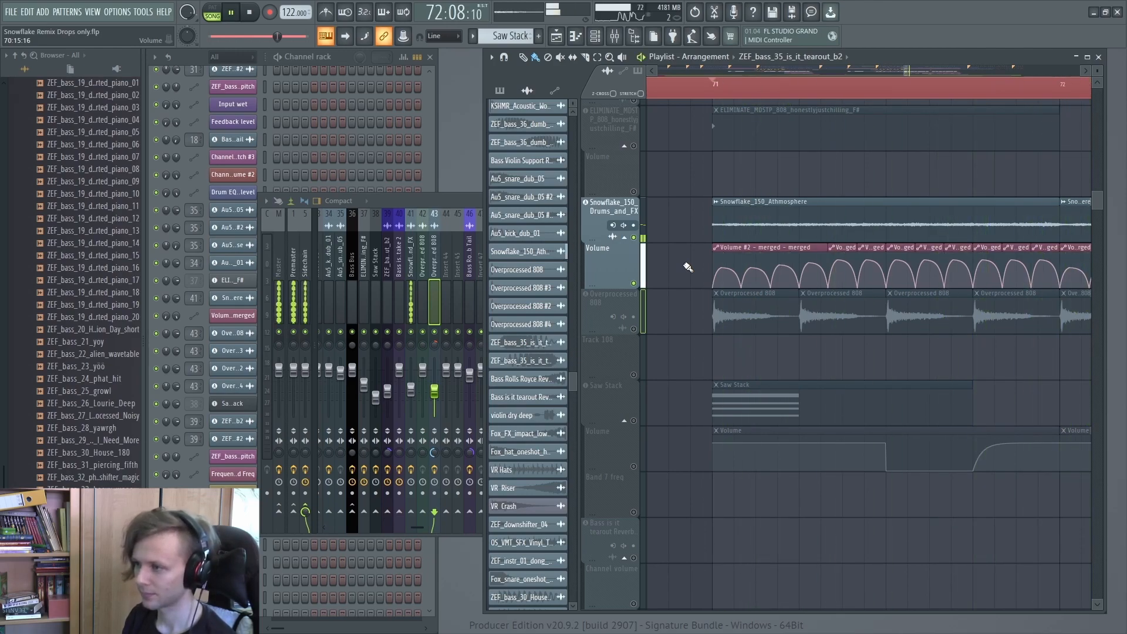
key(space)
scroll(700, 271, down, 5)
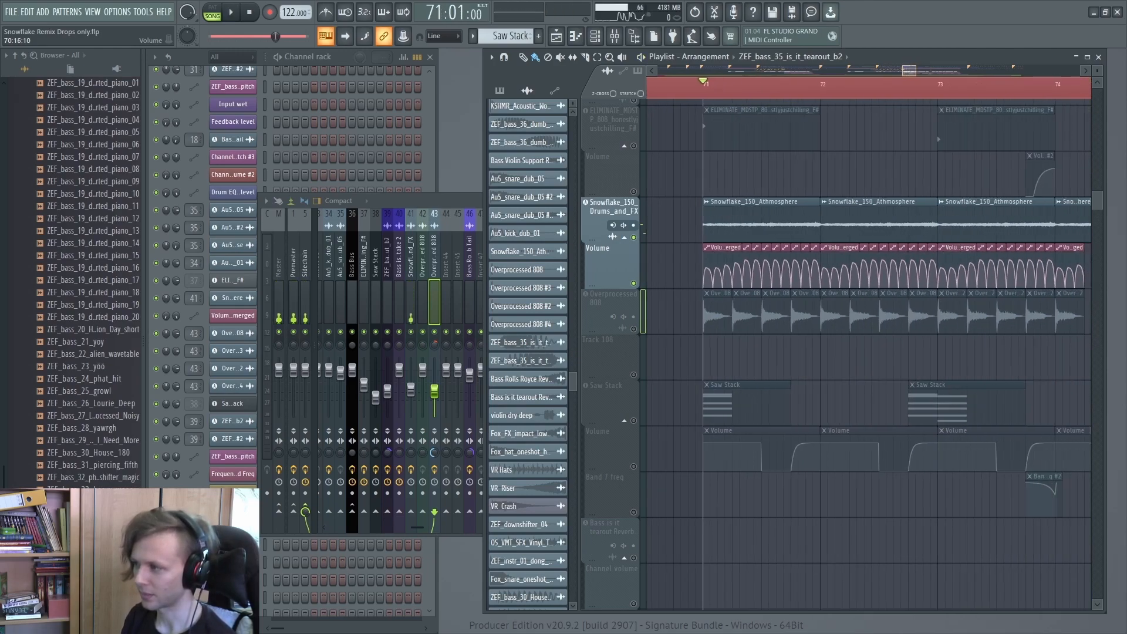
Examine the atmosphere layer's volume automation around bar 74 and play it from there.
scroll(831, 270, up, 4)
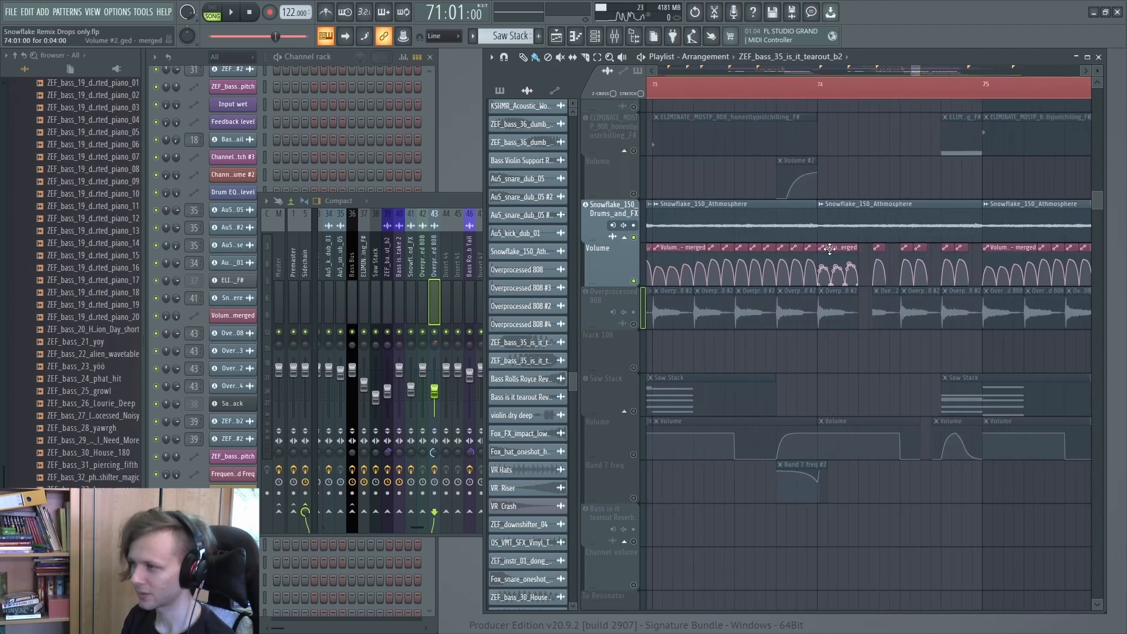
scroll(829, 261, down, 1)
click(827, 88)
scroll(866, 170, up, 2)
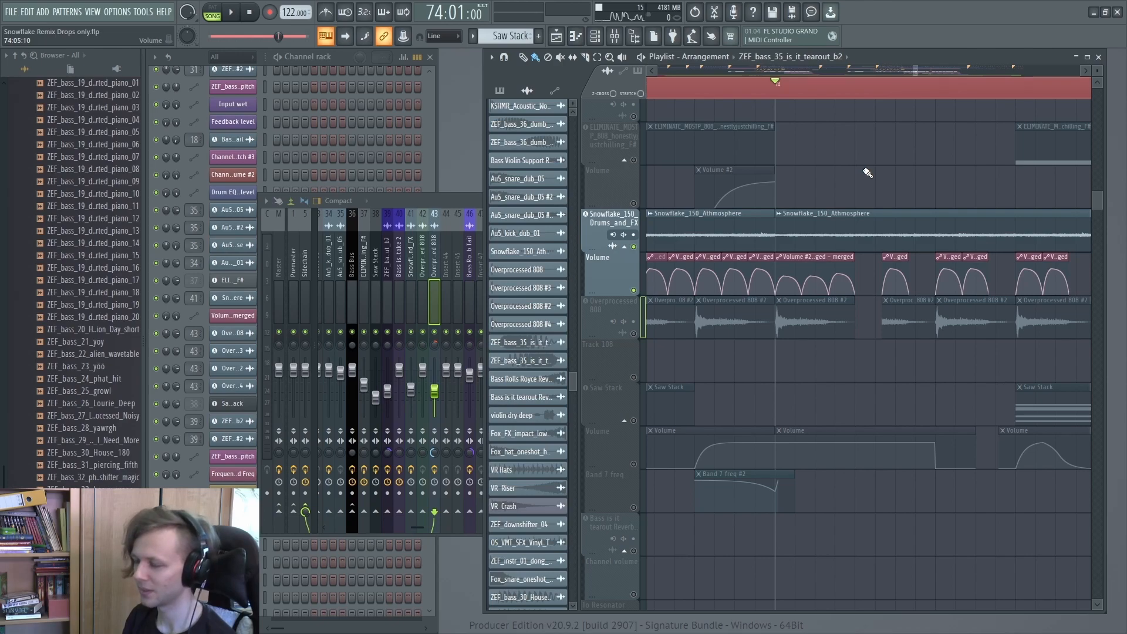
key(space)
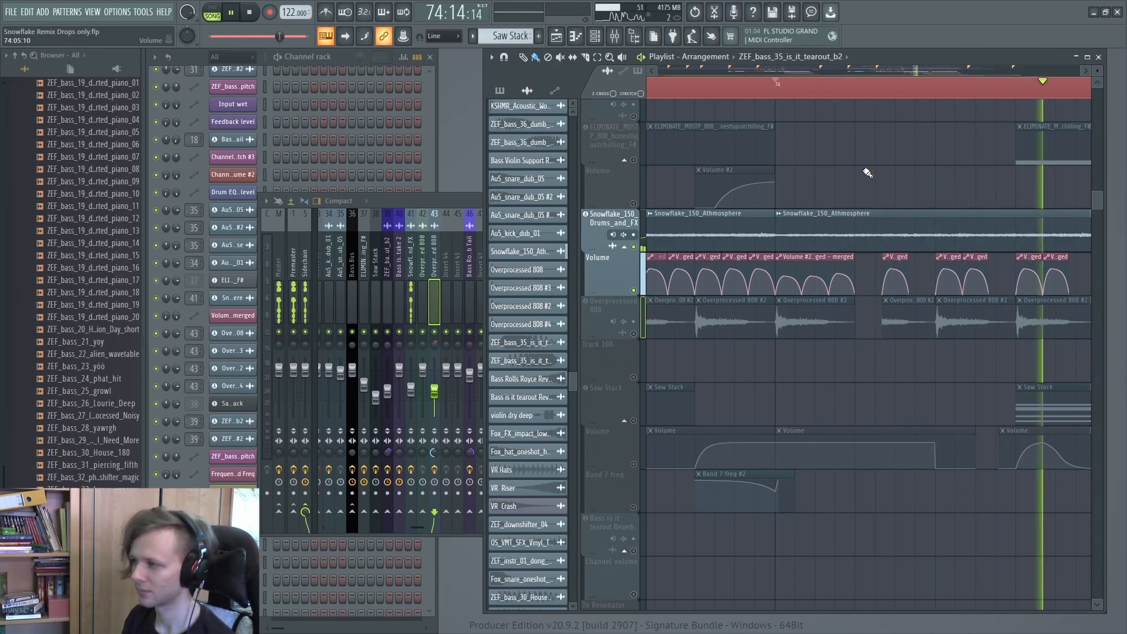
key(space)
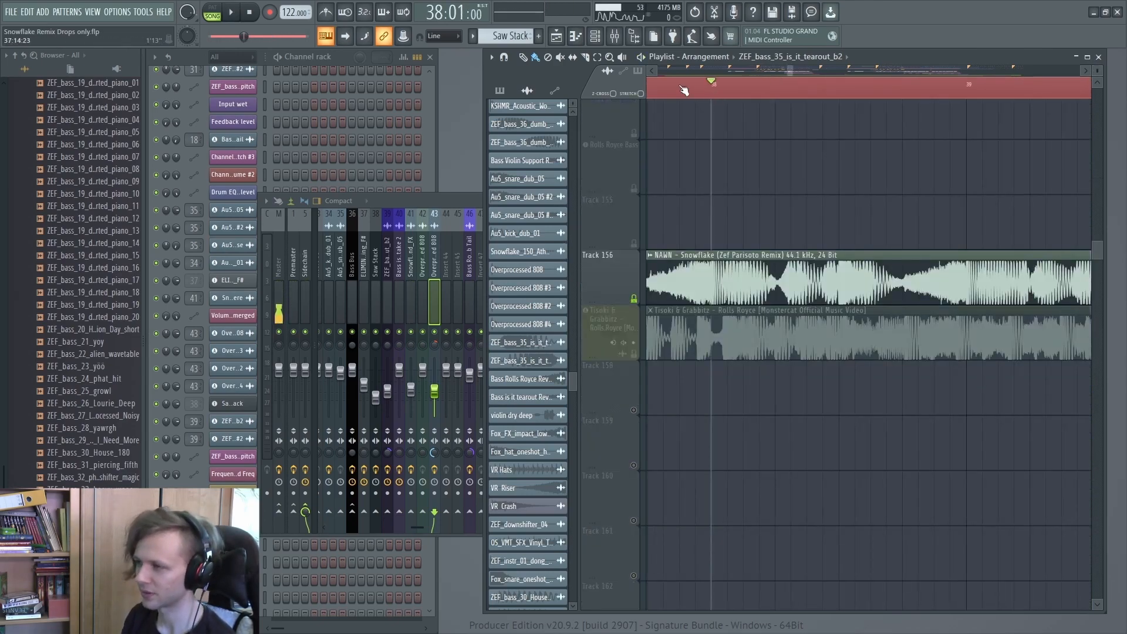
Play the rendered remix on Track 156 from bar 38 and replay the passage for comparison.
drag(681, 87, 607, 85)
key(space)
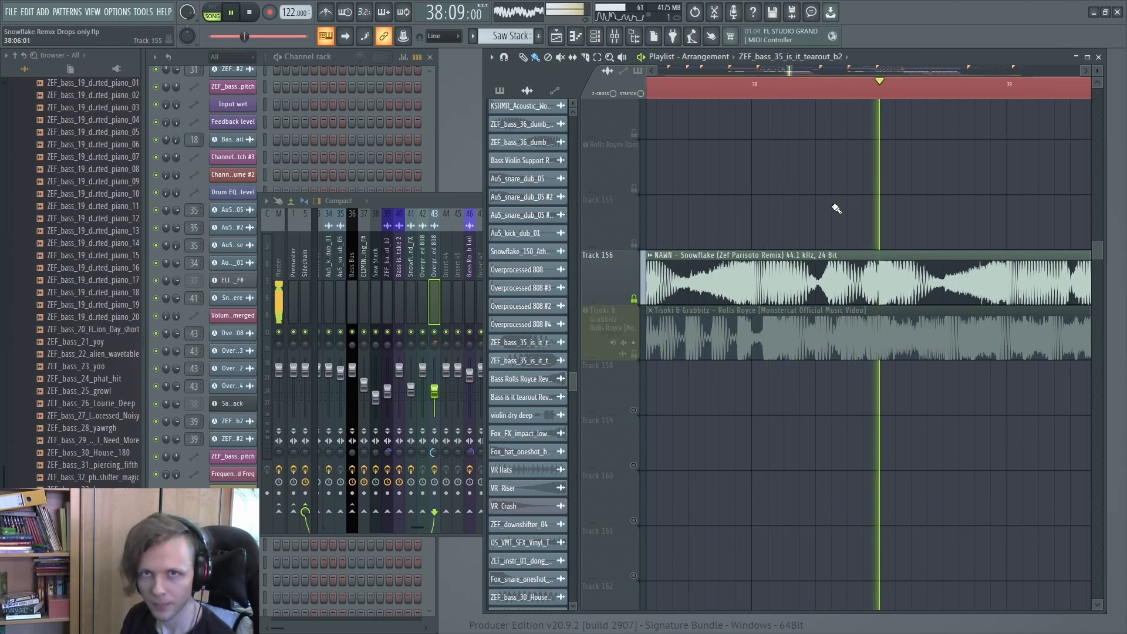
key(space)
click(792, 88)
key(space)
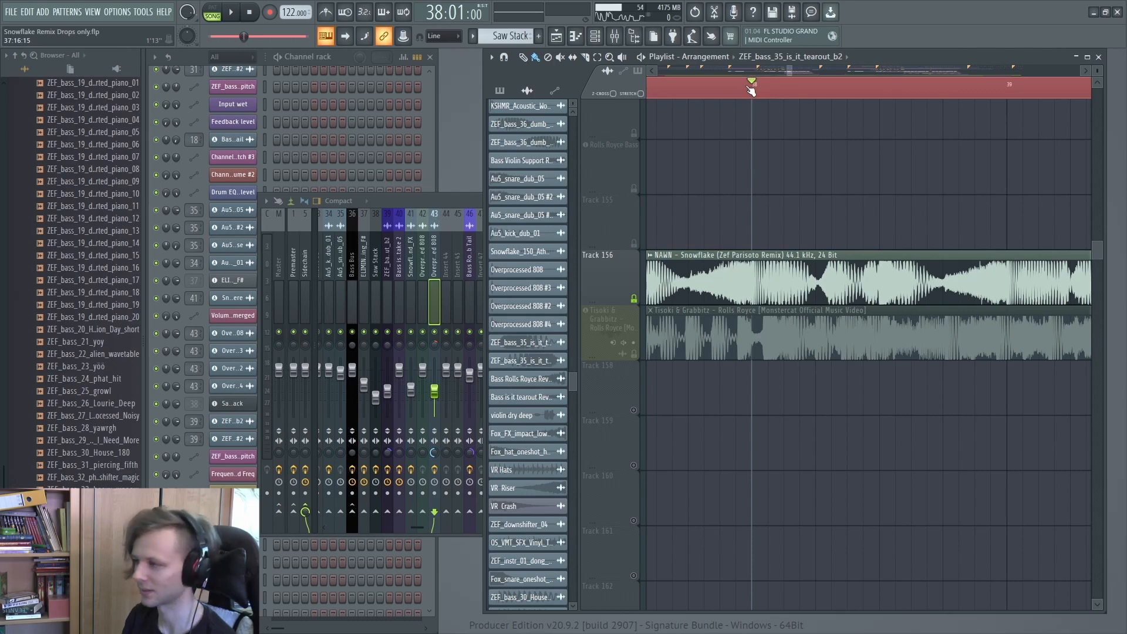
key(space)
key(space)
Play the Flute pattern from bar 83 and inspect the FX and Fruity parametric EQ 2 effects on Flutes Sustain lite.
scroll(790, 215, down, 1)
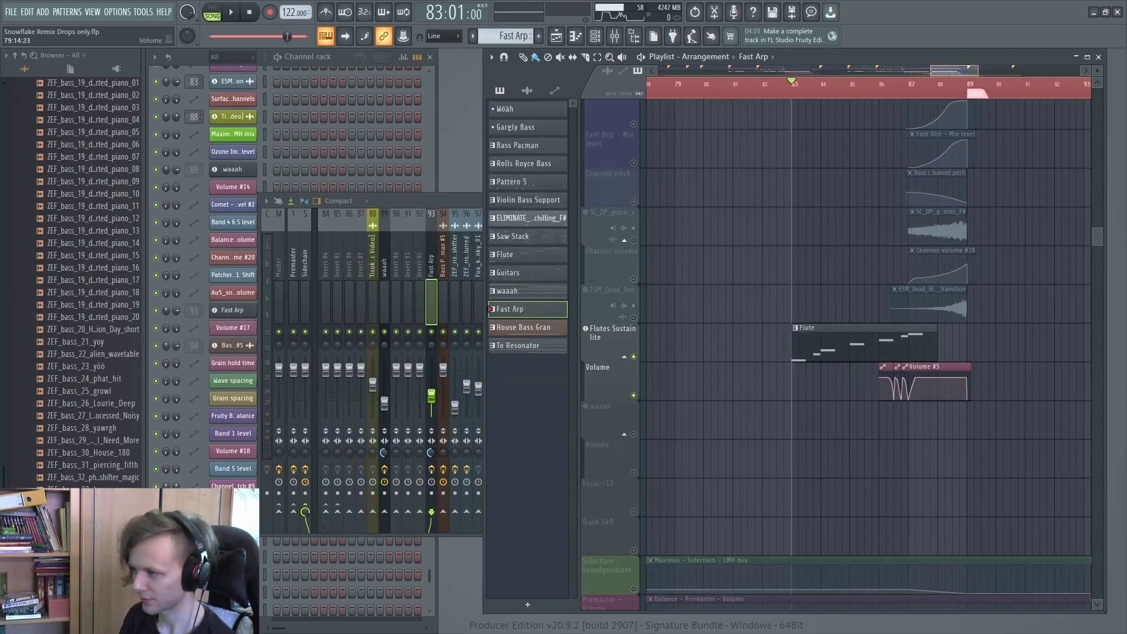
key(space)
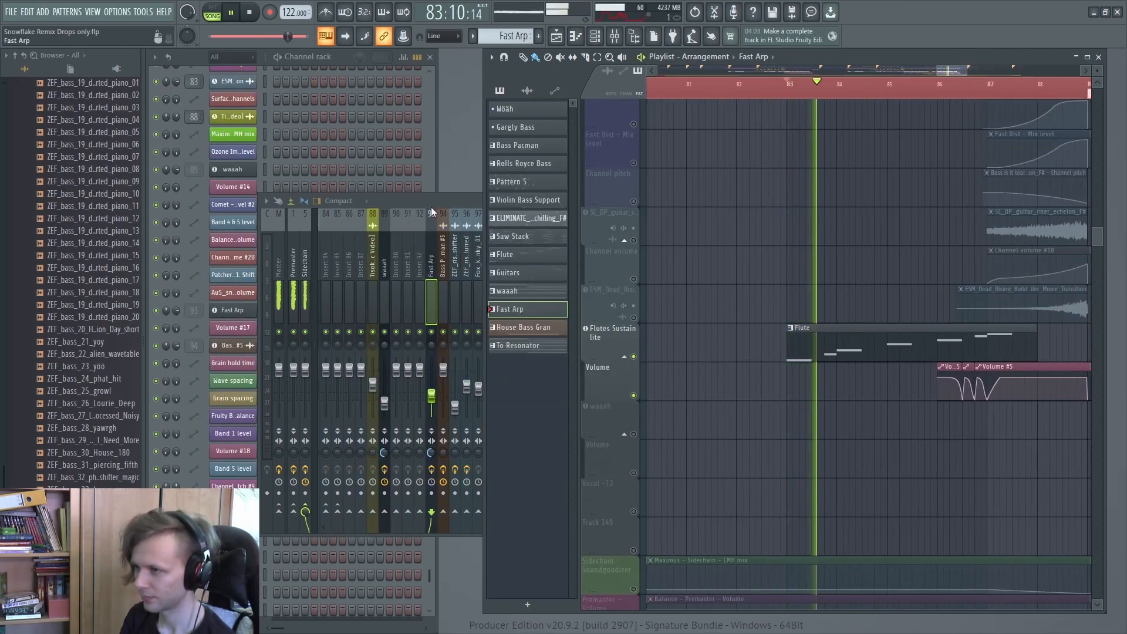
drag(548, 523, 422, 526)
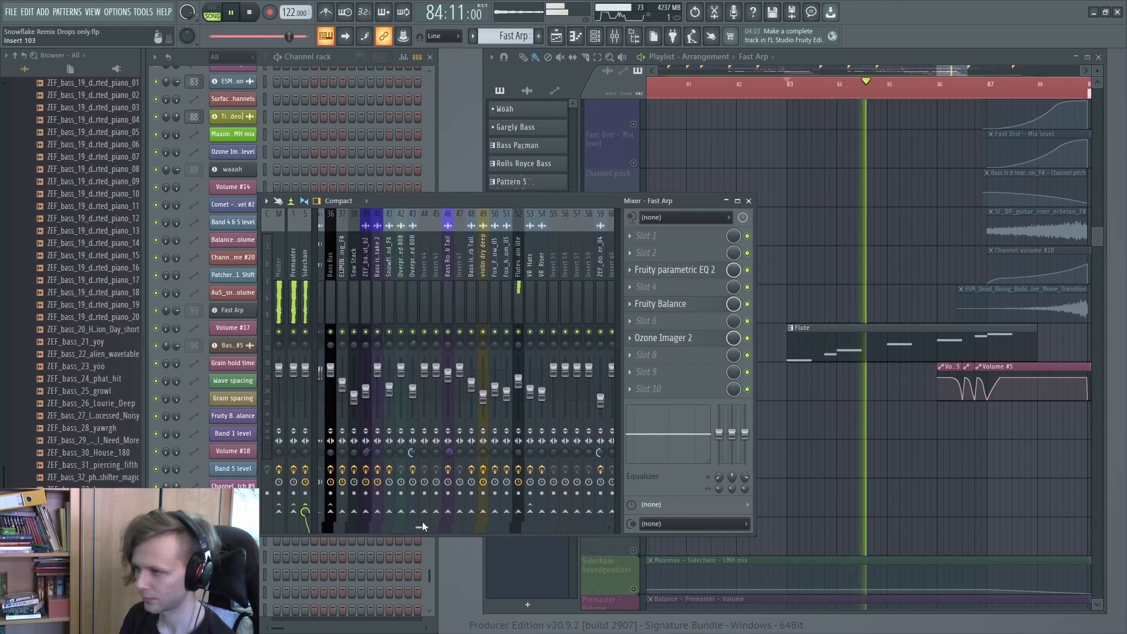
click(518, 305)
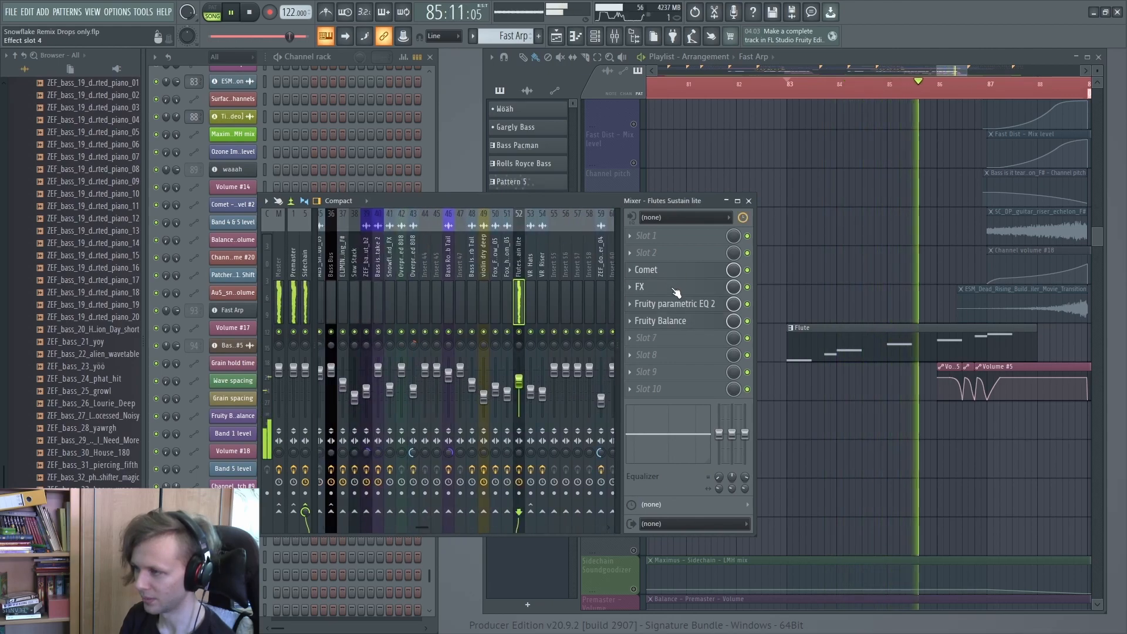
click(677, 292)
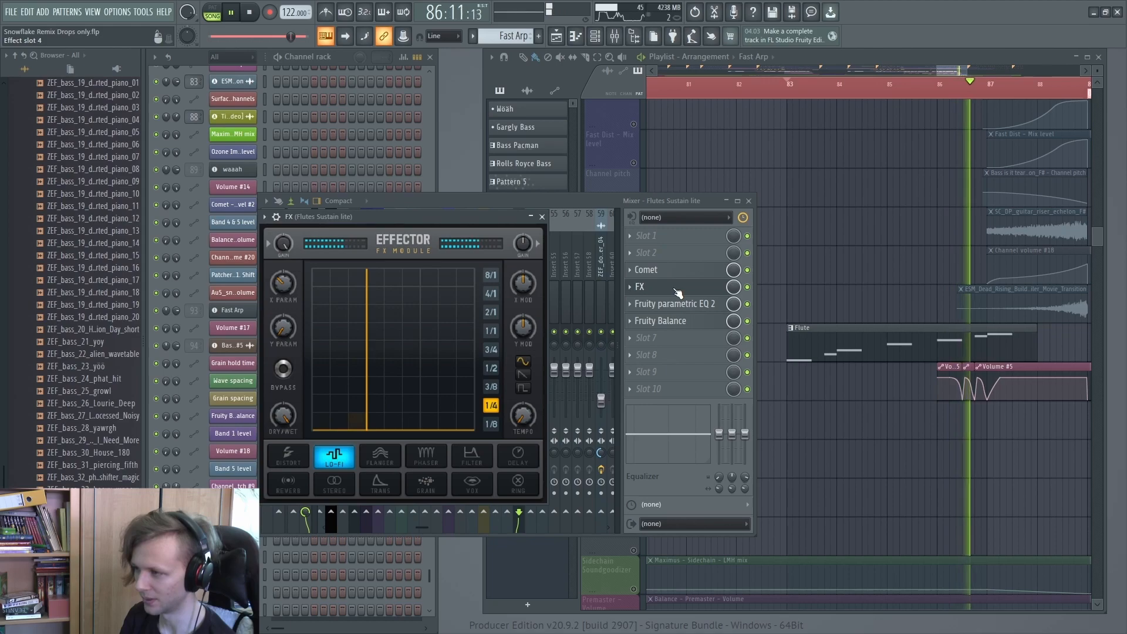
click(678, 290)
click(678, 302)
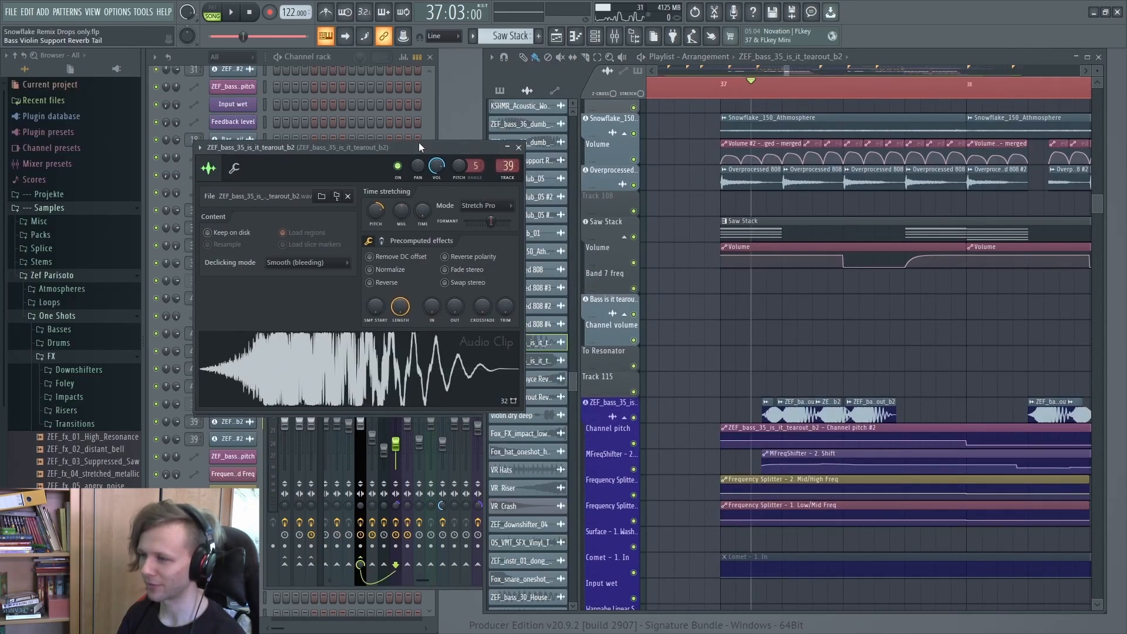
Audition the ZEF_bass_35_is_it_tearout_b2 recording in Edison and browse the Basses one-shots folder.
drag(418, 141, 441, 119)
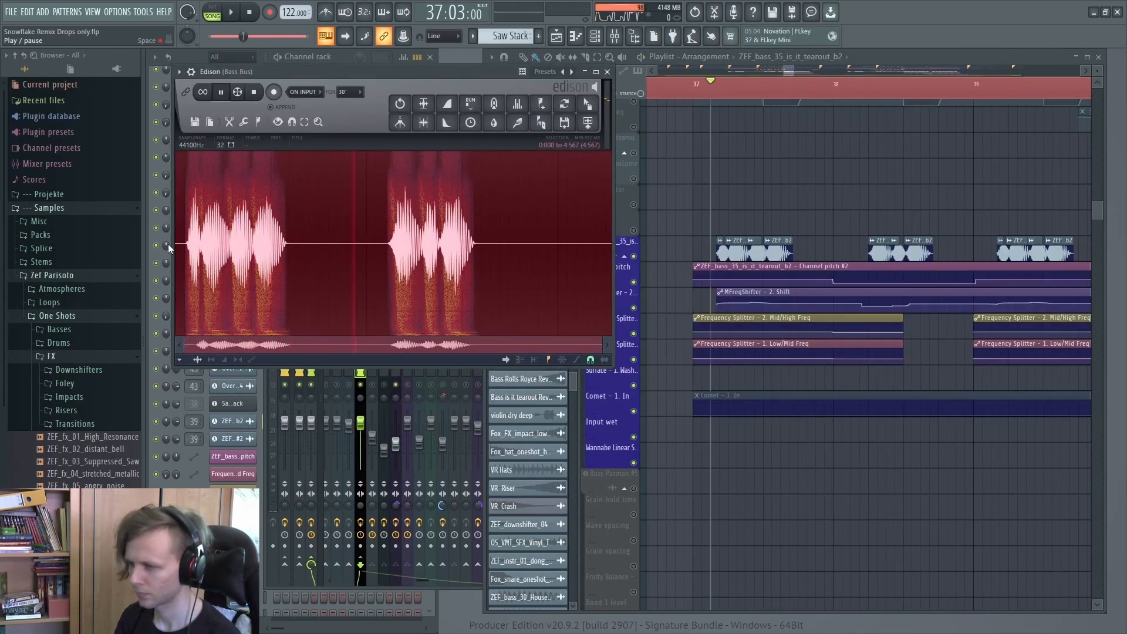
key(space)
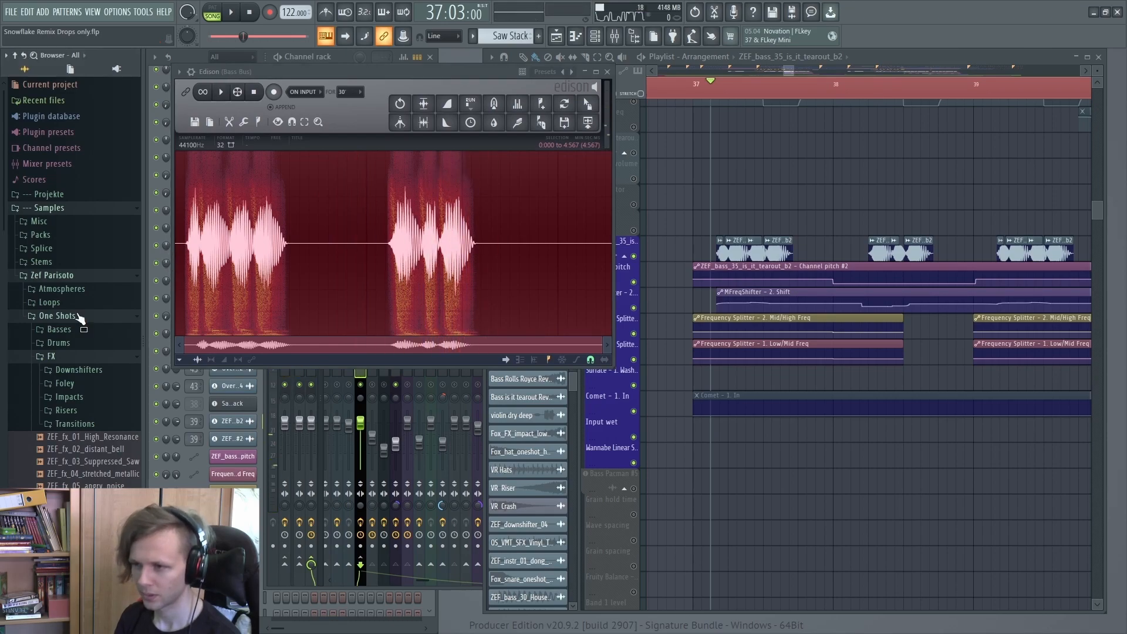
click(64, 331)
drag(2, 393, 2, 486)
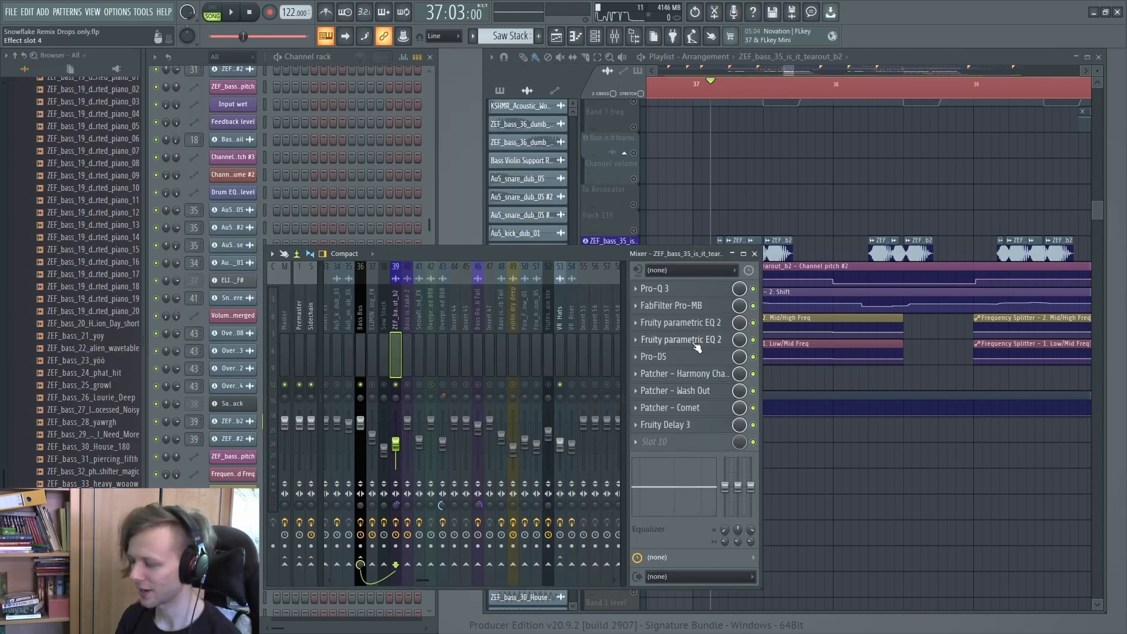
Inspect the tearout bass's second Fruity parametric EQ 2 and the Frequency Splitter inside its Harmony Changer Patcher.
click(696, 340)
click(704, 342)
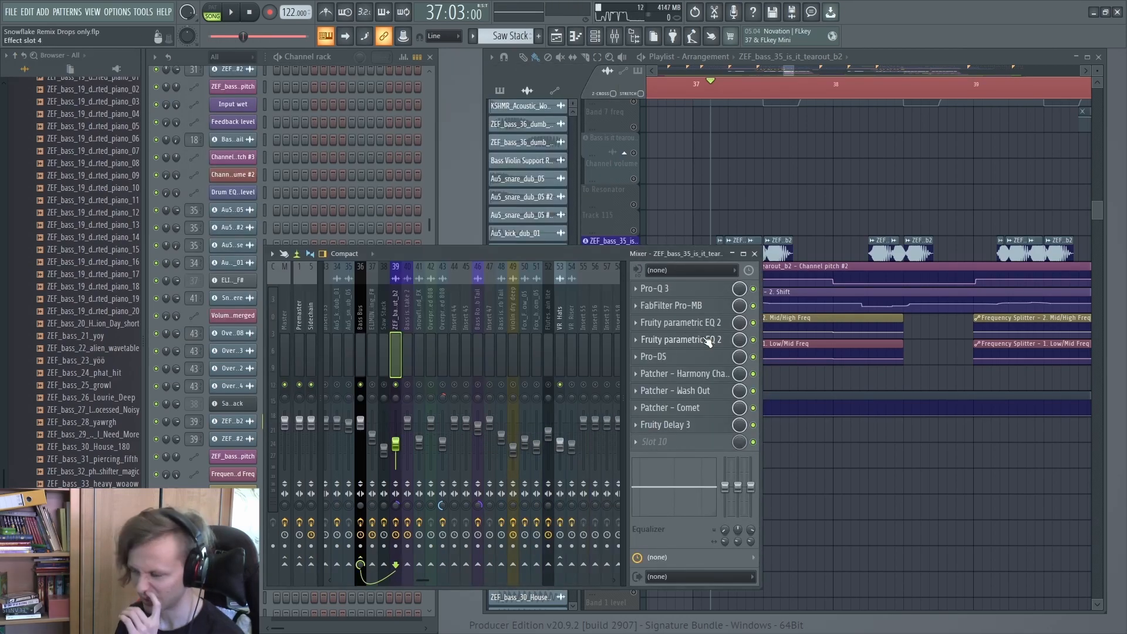
click(706, 374)
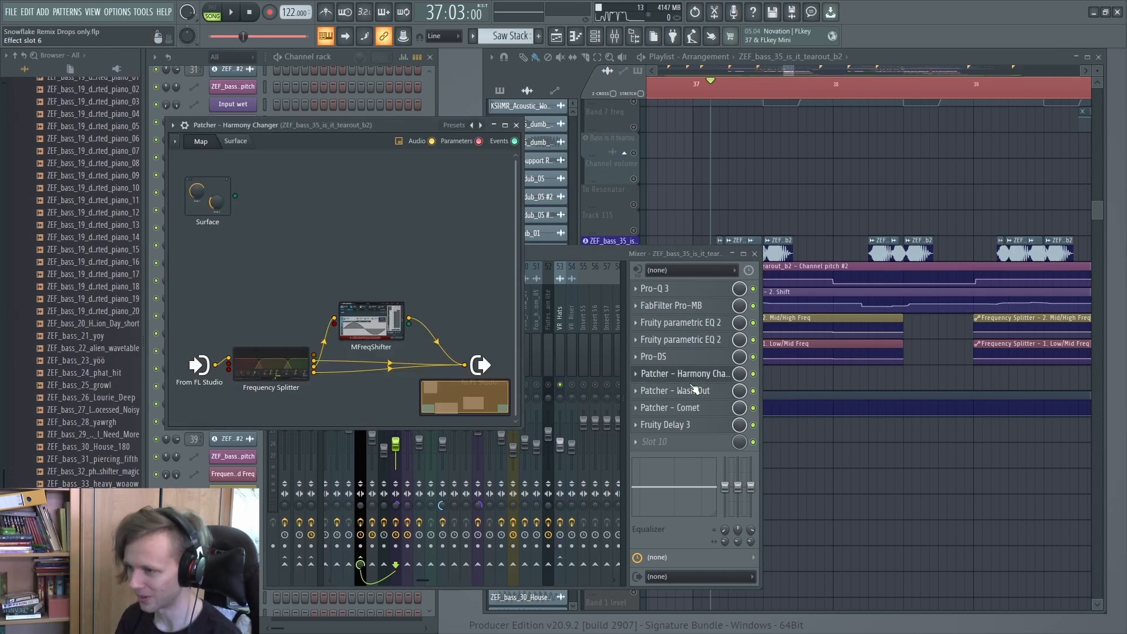
click(289, 375)
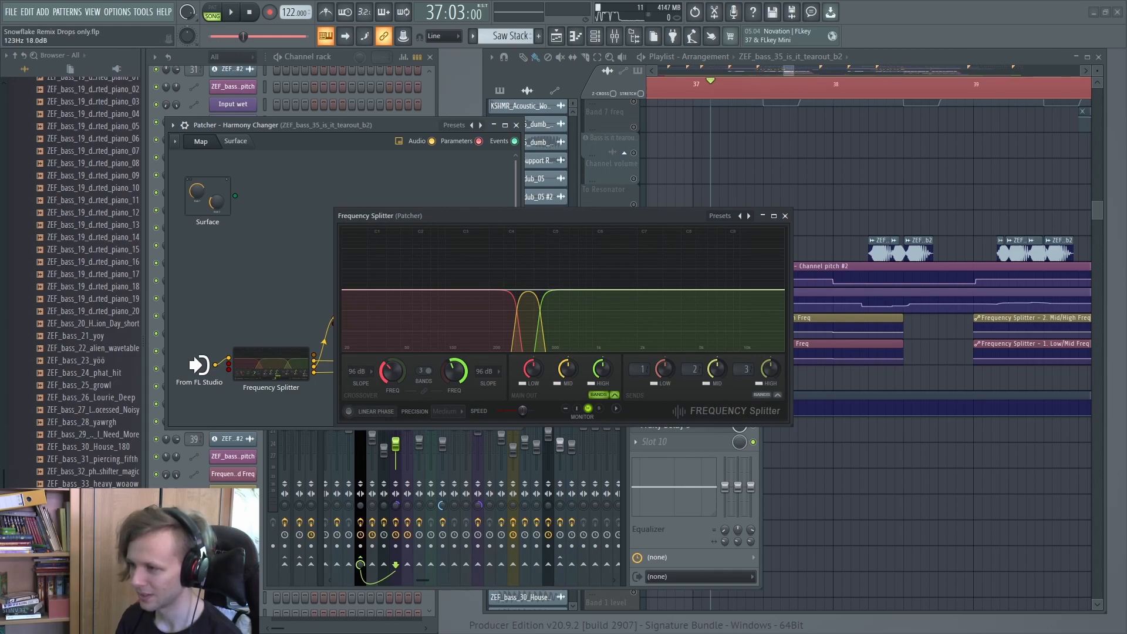
key(Escape)
Examine the tearout bass's MFreqShifter shift and channel pitch automation around bar 38.
click(896, 279)
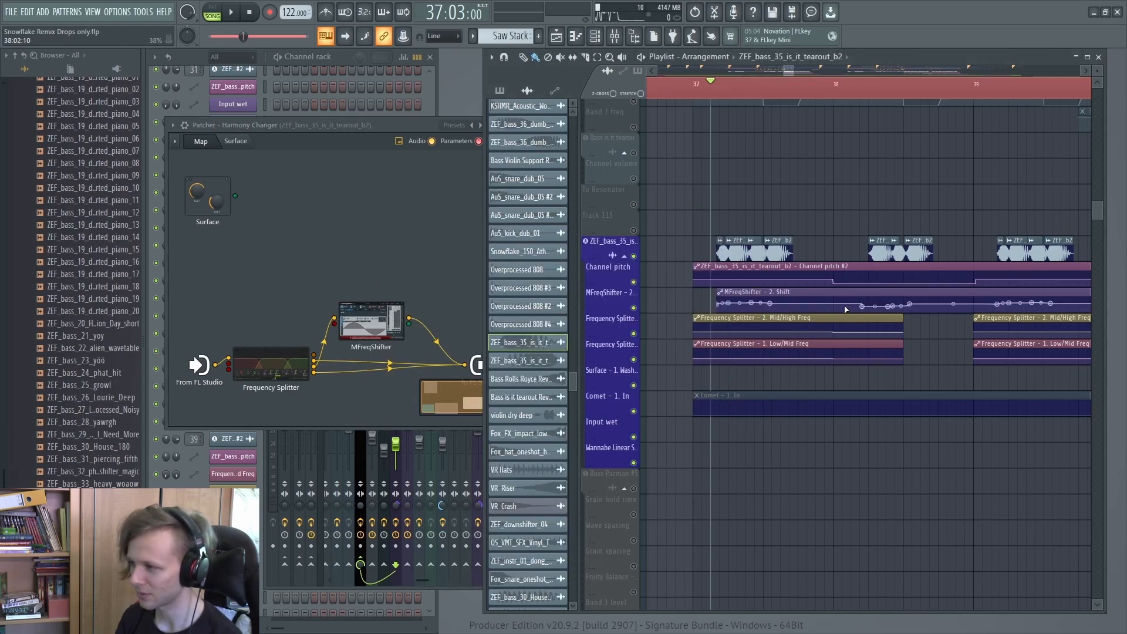
scroll(845, 309, up, 2)
click(870, 86)
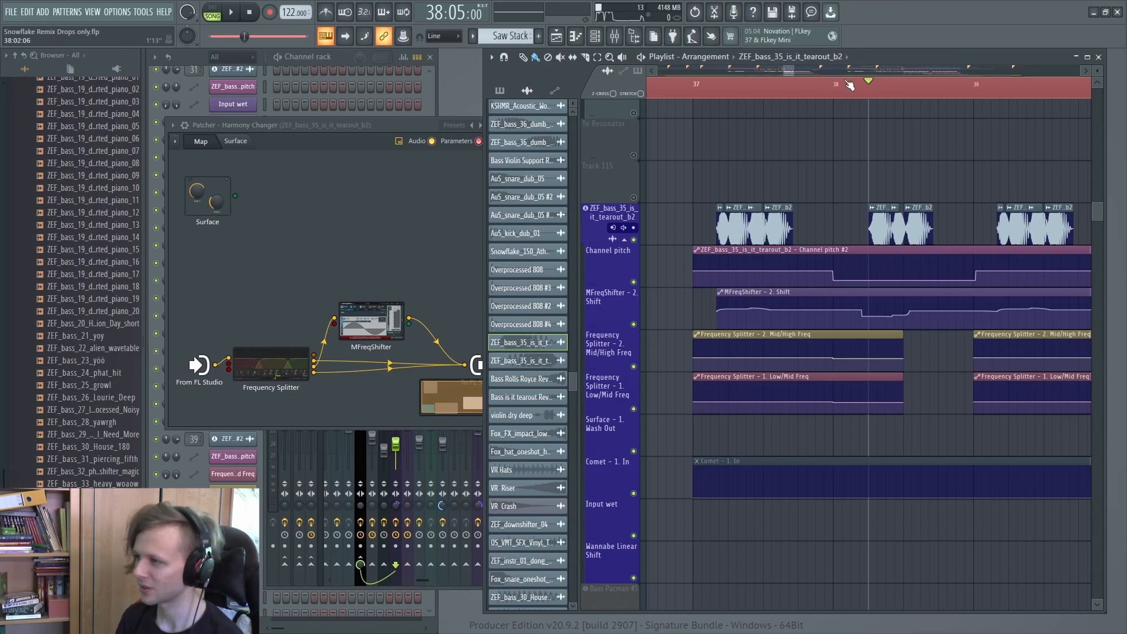
mouse_move(859, 88)
mouse_down()
mouse_move(794, 86)
mouse_move(871, 84)
mouse_up()
scroll(833, 359, up, 1)
scroll(730, 141, up, 4)
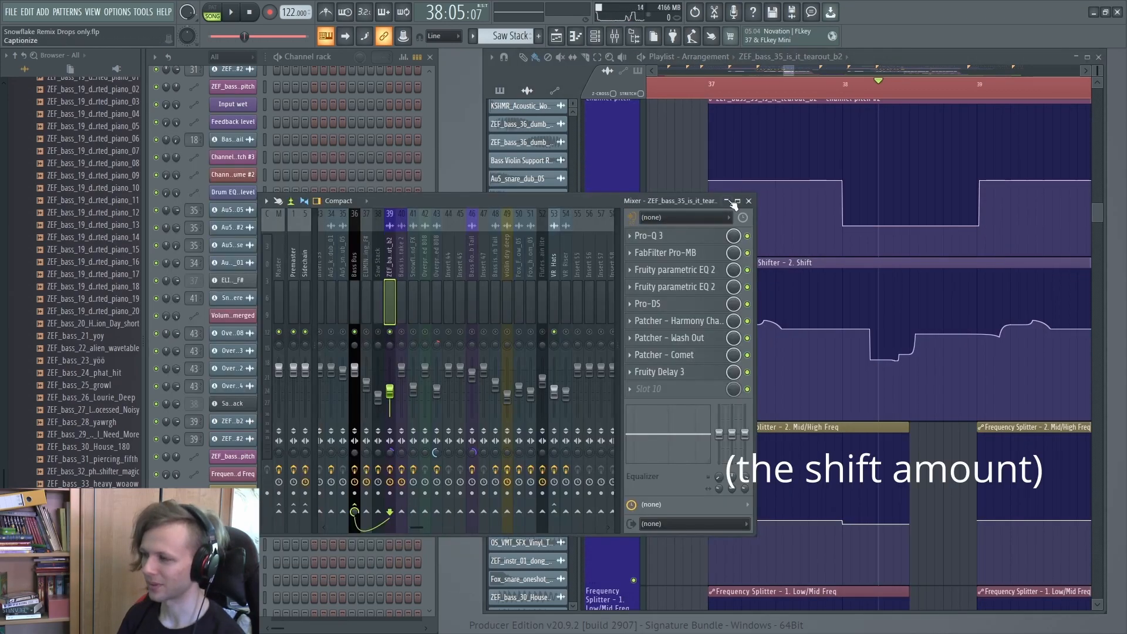
drag(826, 312, 802, 321)
scroll(803, 322, down, 5)
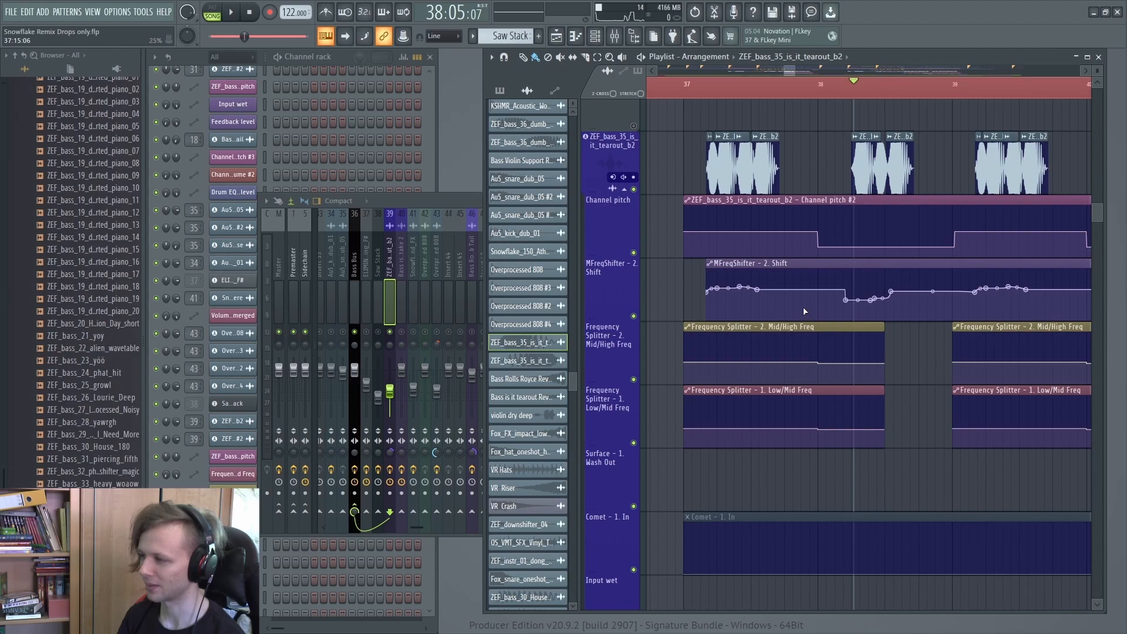
Play the tearout bass's Wash Out automation in bar 42 and examine the Wash Out Patcher's routing.
scroll(803, 307, down, 3)
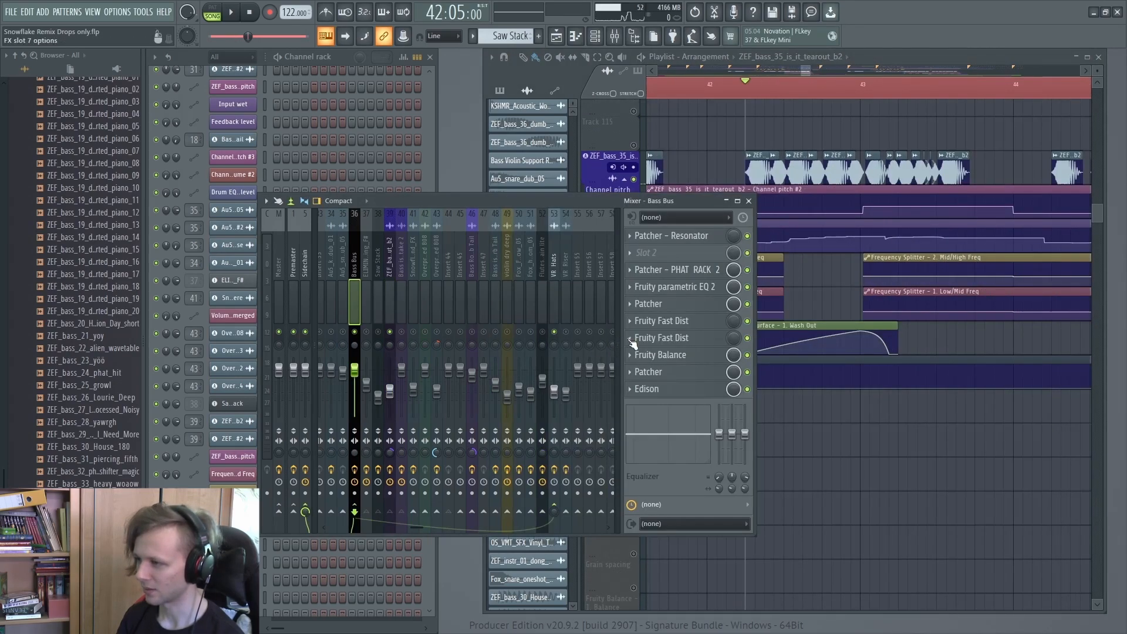
click(666, 307)
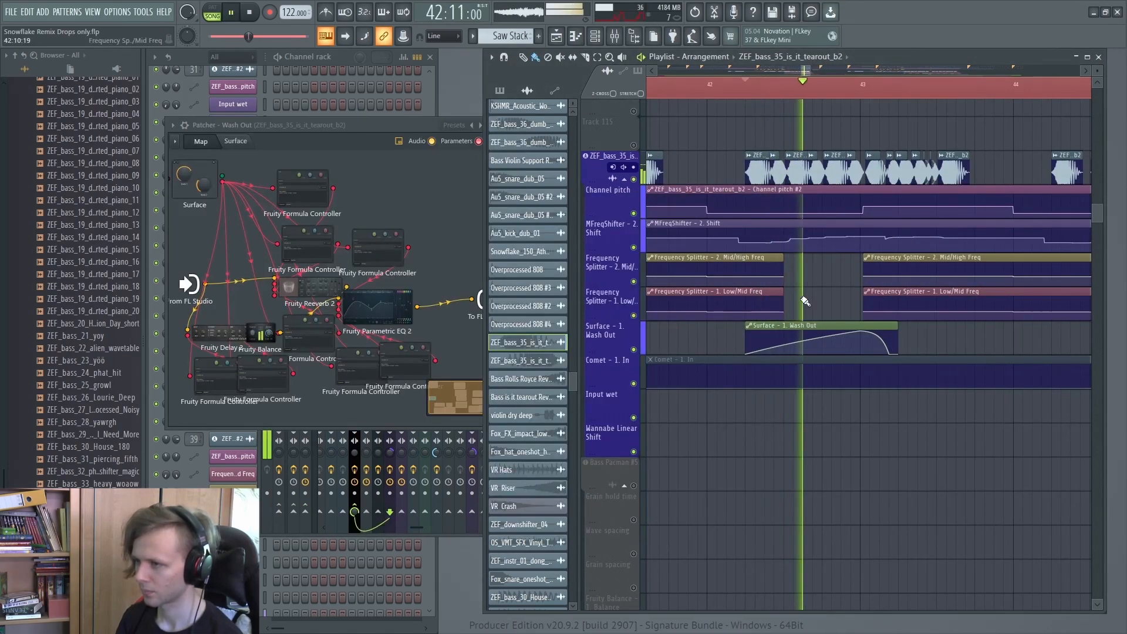
key(space)
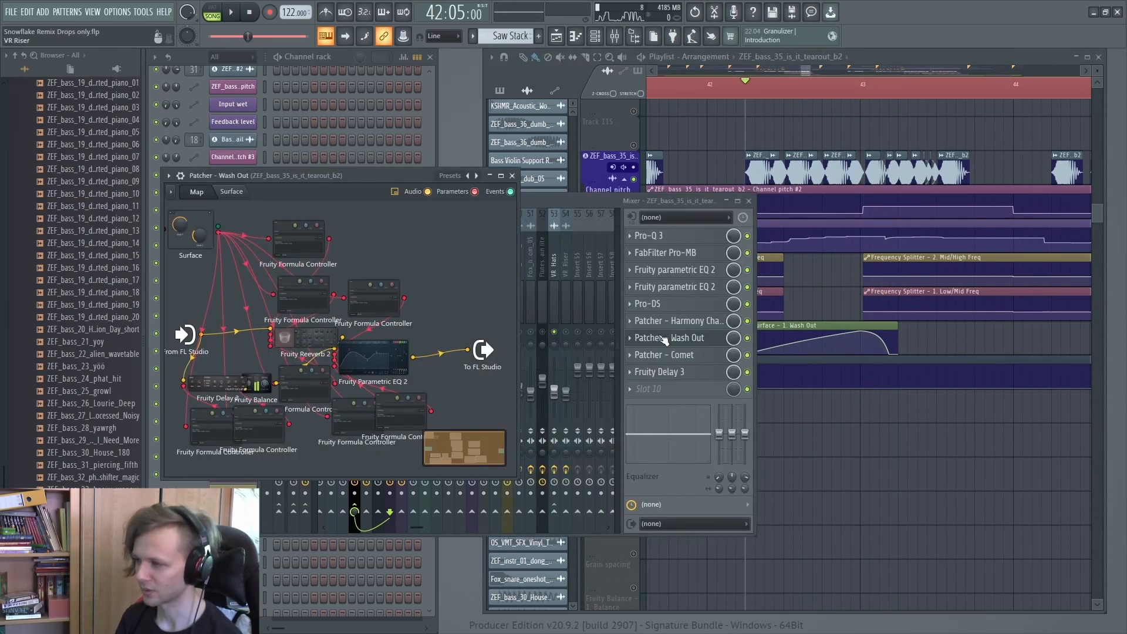
click(889, 327)
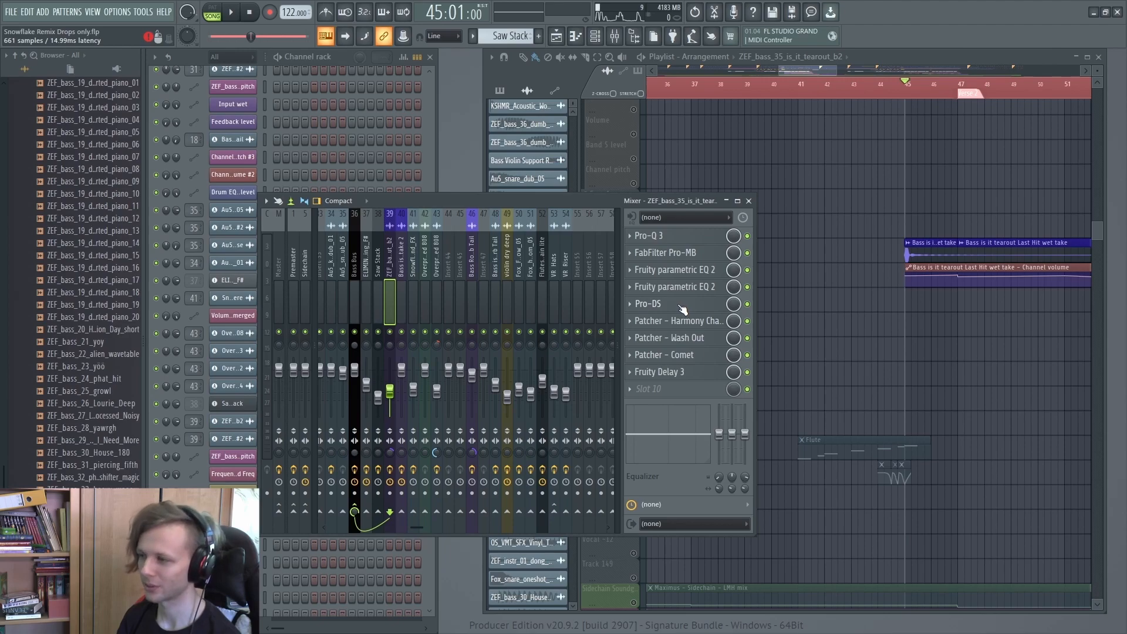
Inspect the Pro-DS settings on the tearout bass's mixer track and return to the playlist.
click(683, 305)
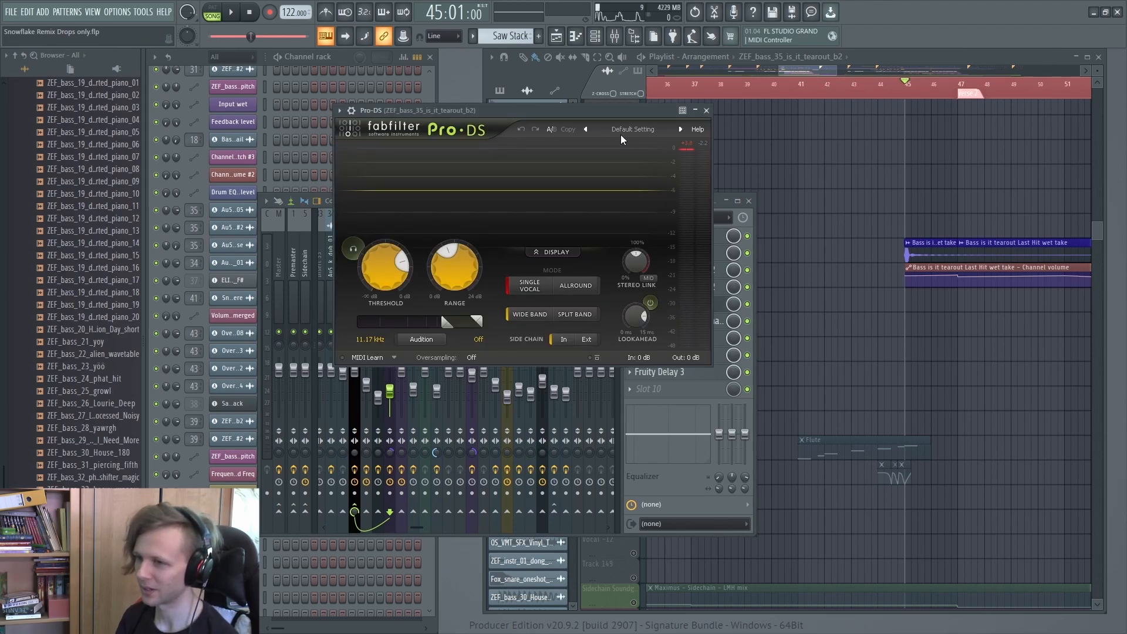
click(861, 306)
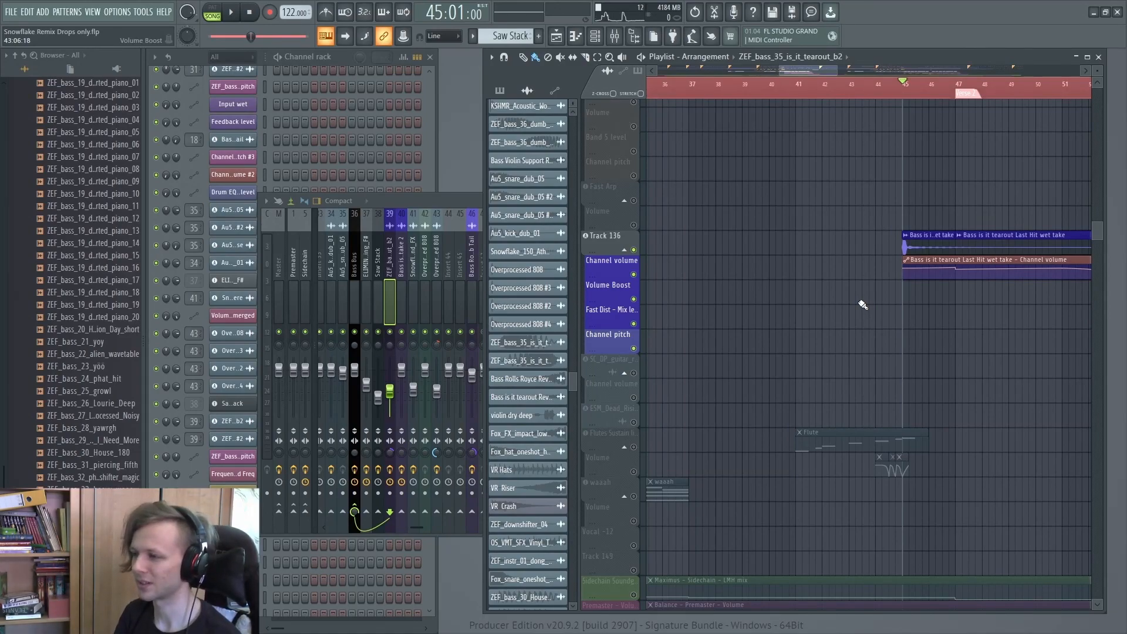
Examine the channel volume automation of the Bass is it tearout Last Hit wet take clips from bar 45.
scroll(887, 229, up, 4)
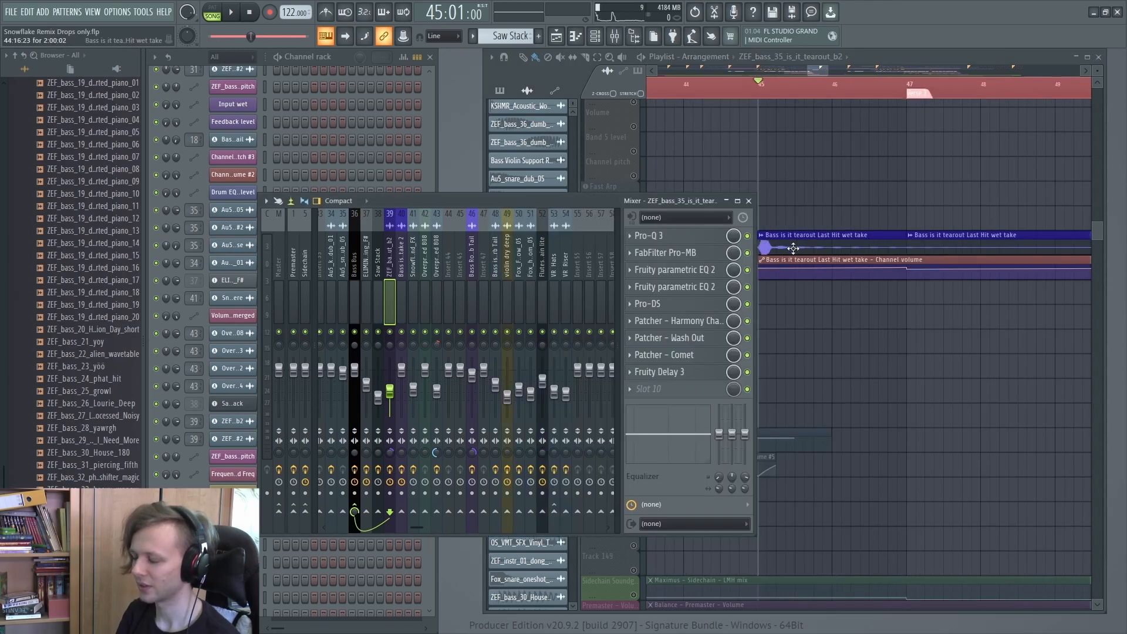
click(795, 248)
scroll(796, 261, up, 2)
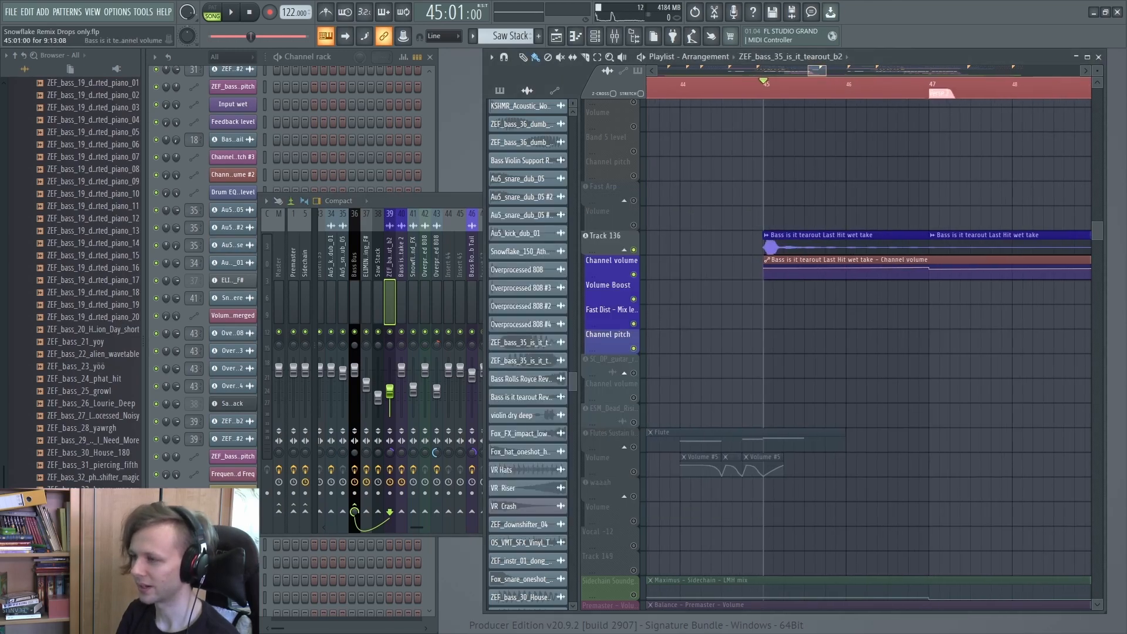
scroll(802, 276, up, 2)
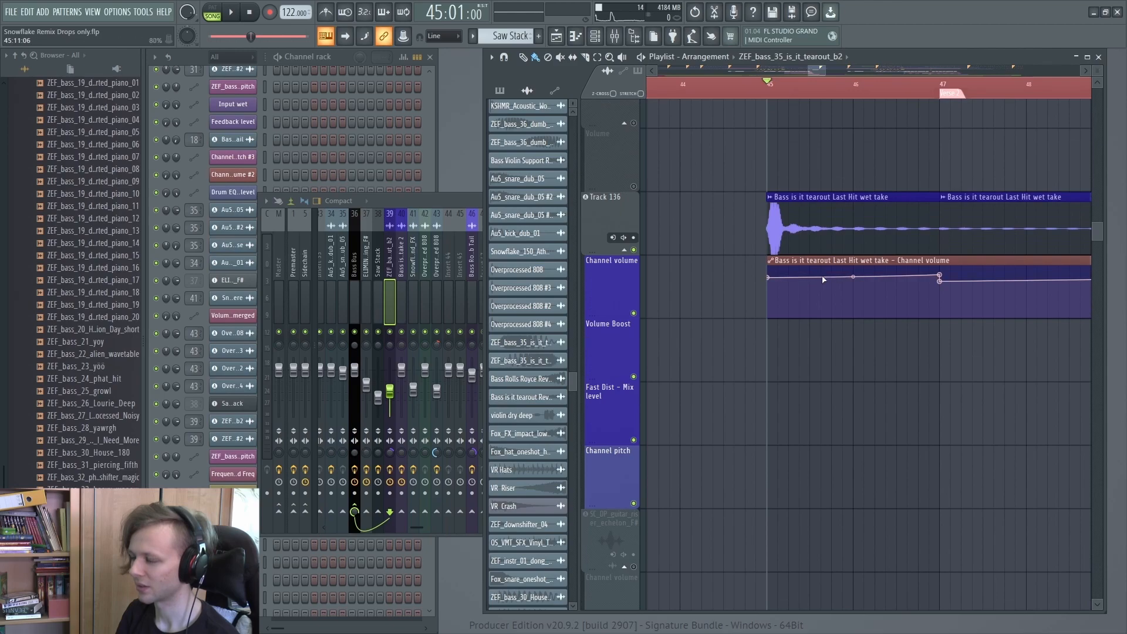
scroll(833, 261, down, 4)
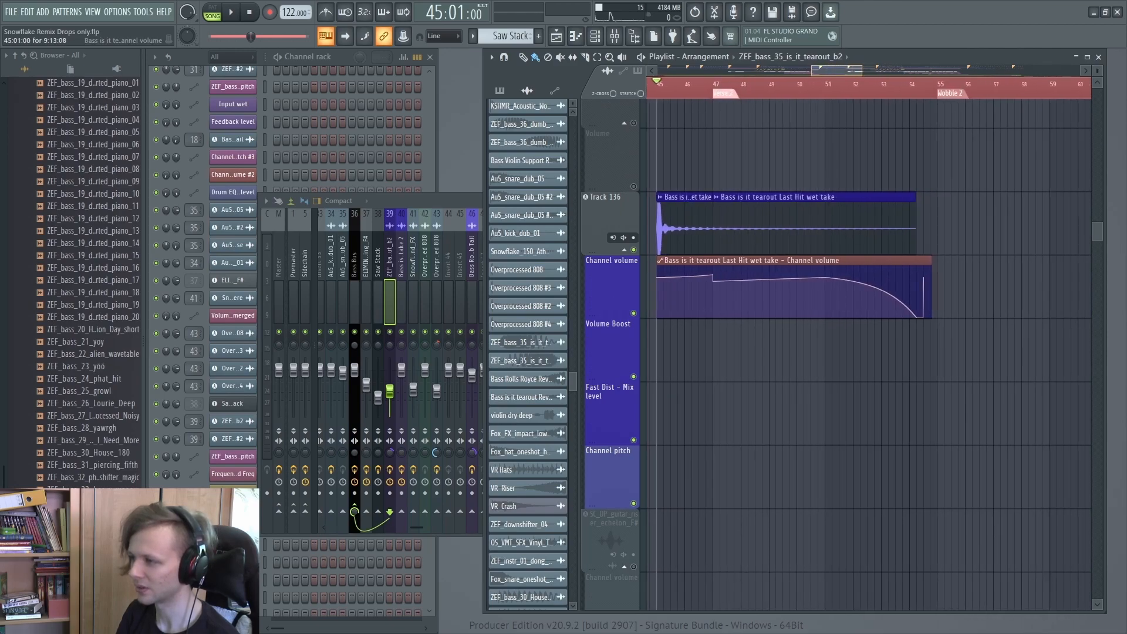
scroll(834, 261, up, 3)
scroll(834, 261, up, 1)
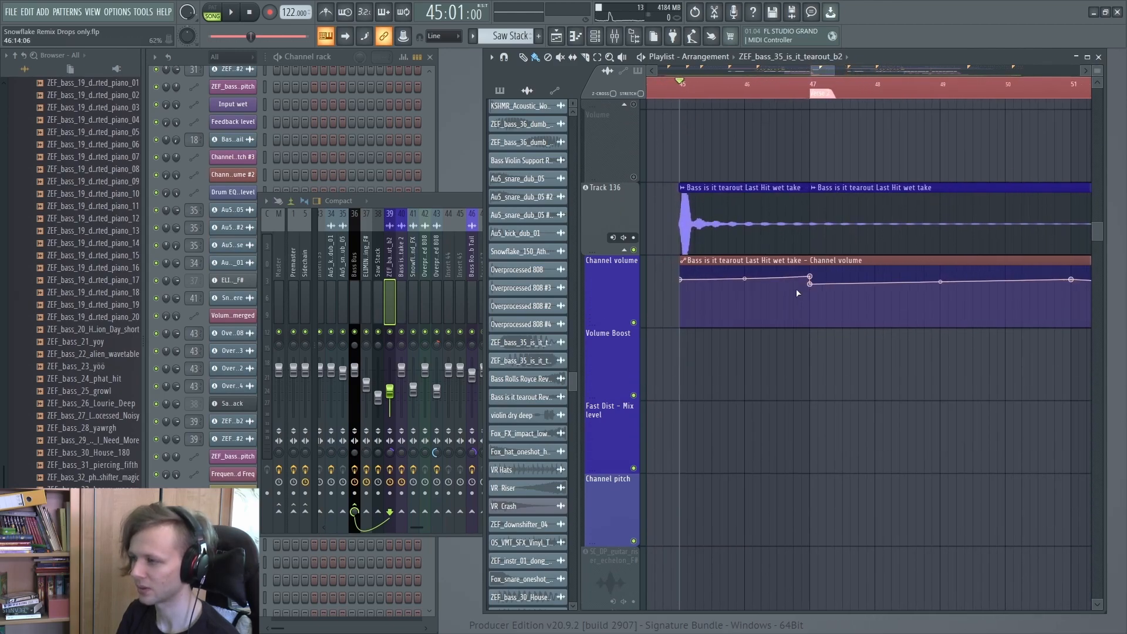
Play the tearout Last Hit wet take from bar 45 and view its mixer track's effects chain.
click(453, 202)
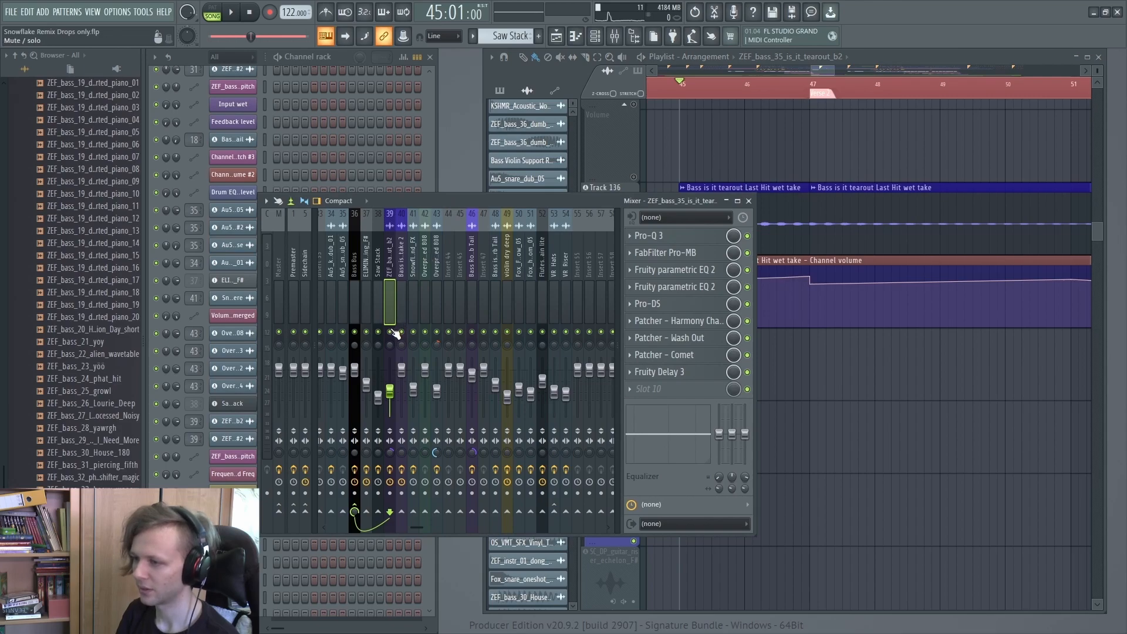
click(781, 207)
key(space)
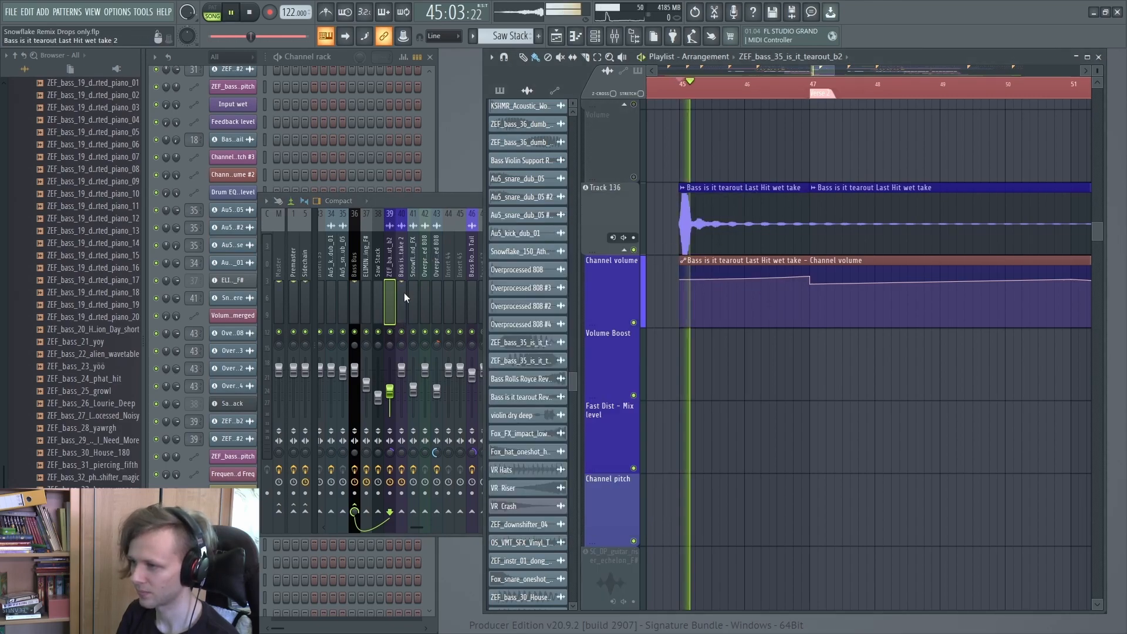
click(404, 294)
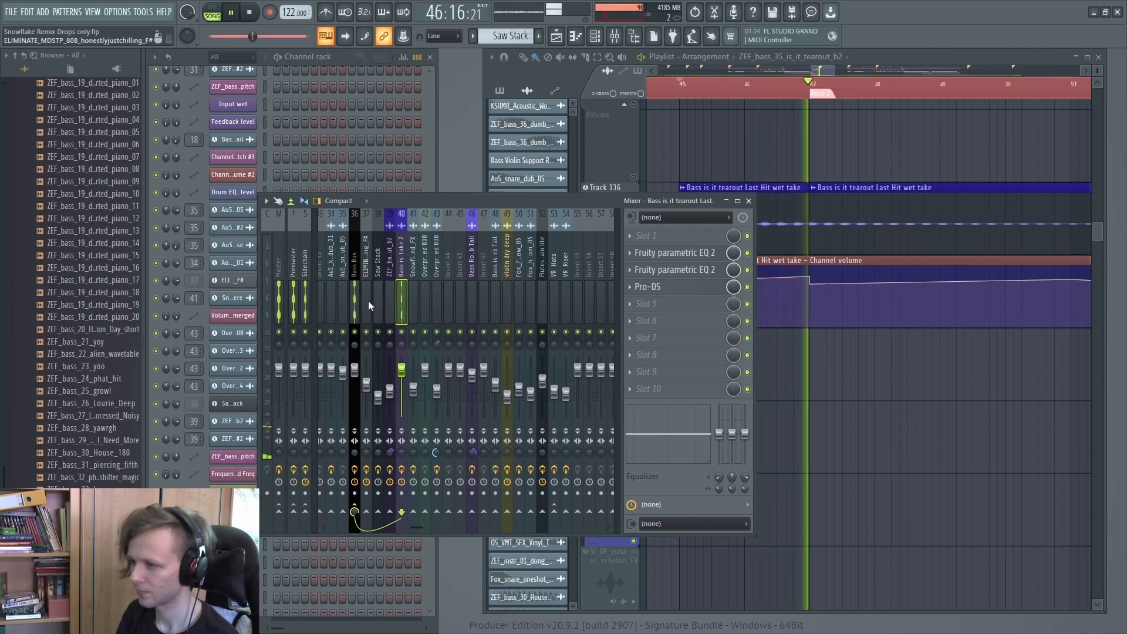
key(space)
Audition the ZEF_downshifter_04 at bar 37 and the ZEF_riser_01_blurred at bar 75 in isolation.
scroll(838, 265, up, 3)
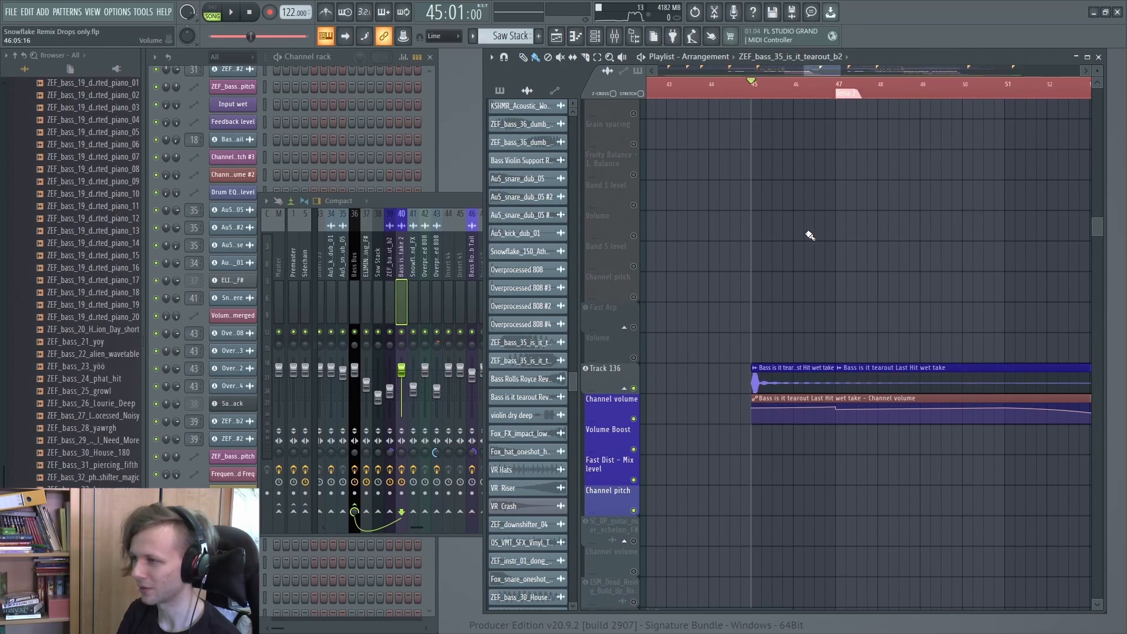
scroll(803, 264, down, 3)
scroll(794, 306, up, 5)
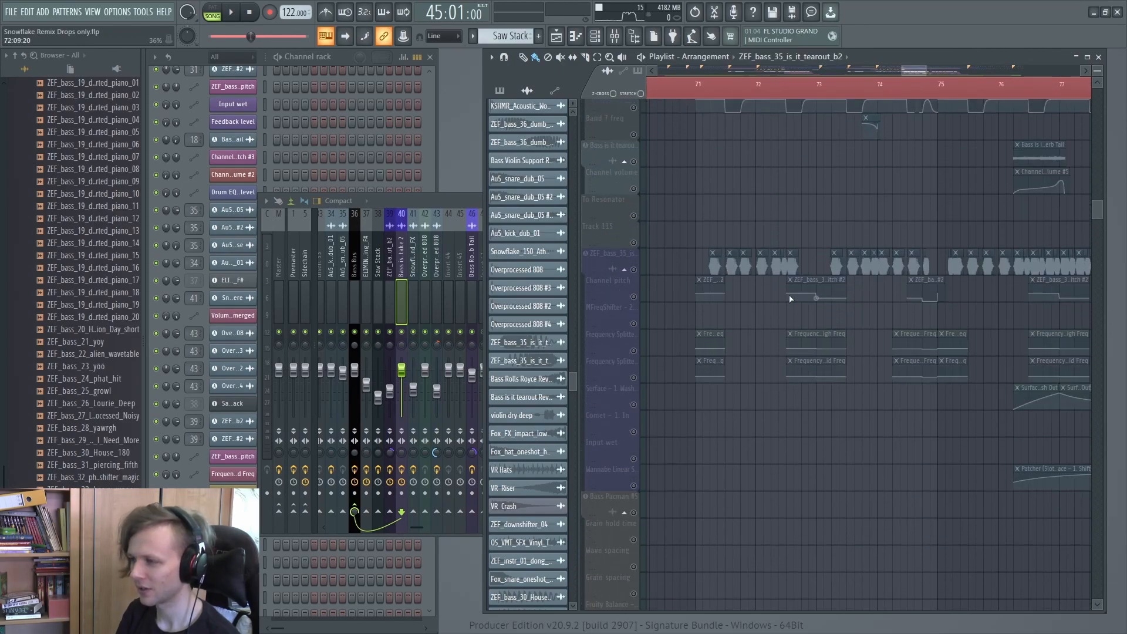
scroll(745, 322, up, 5)
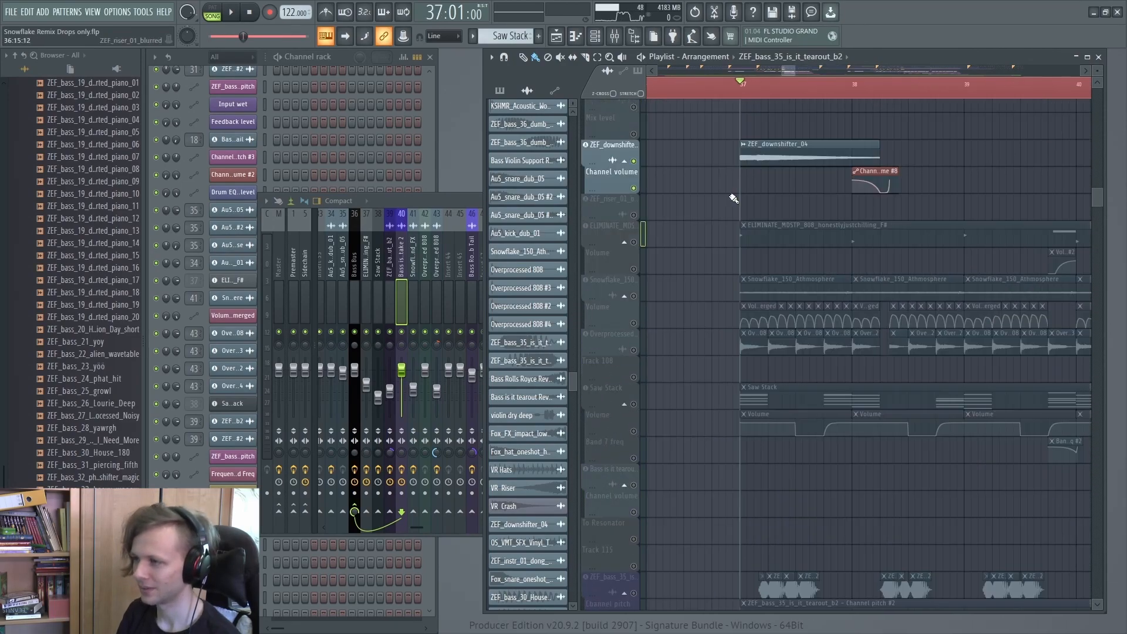
key(space)
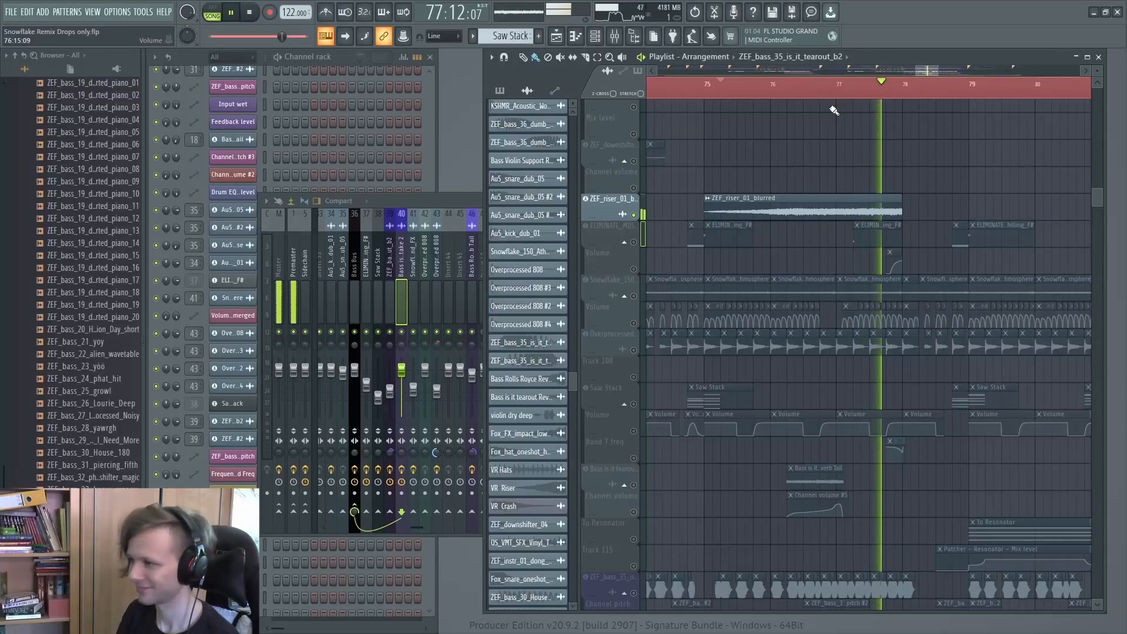
key(space)
Solo the 2nd Bass Bus Reverb Tail track, play it just before Drop 2 and examine its volume automation.
scroll(855, 181, down, 5)
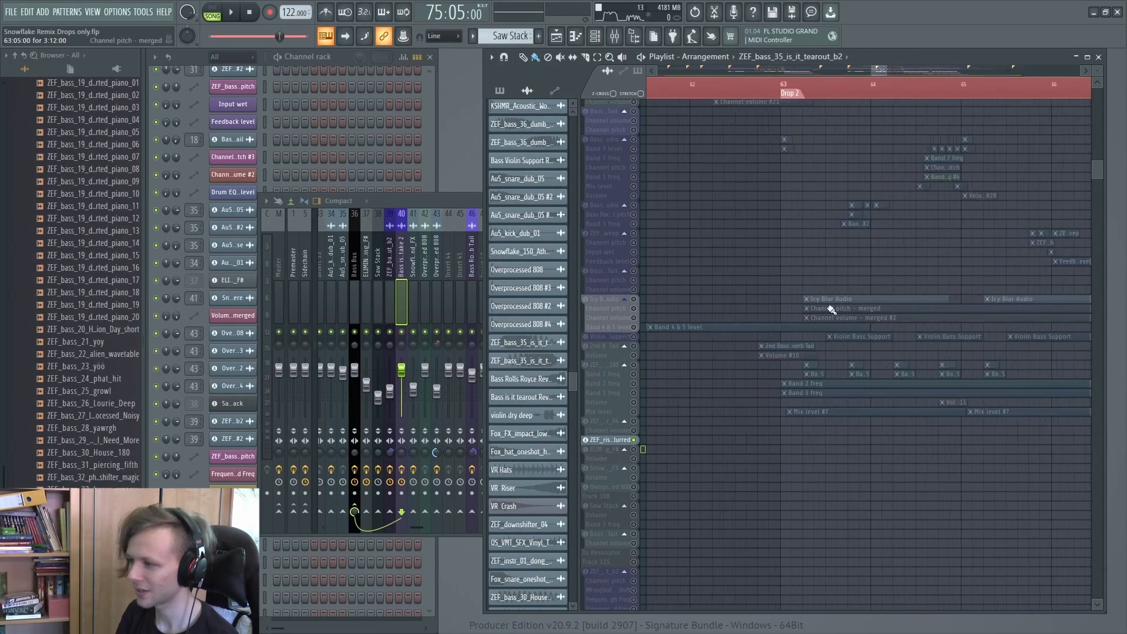
scroll(830, 310, up, 3)
scroll(830, 310, up, 3)
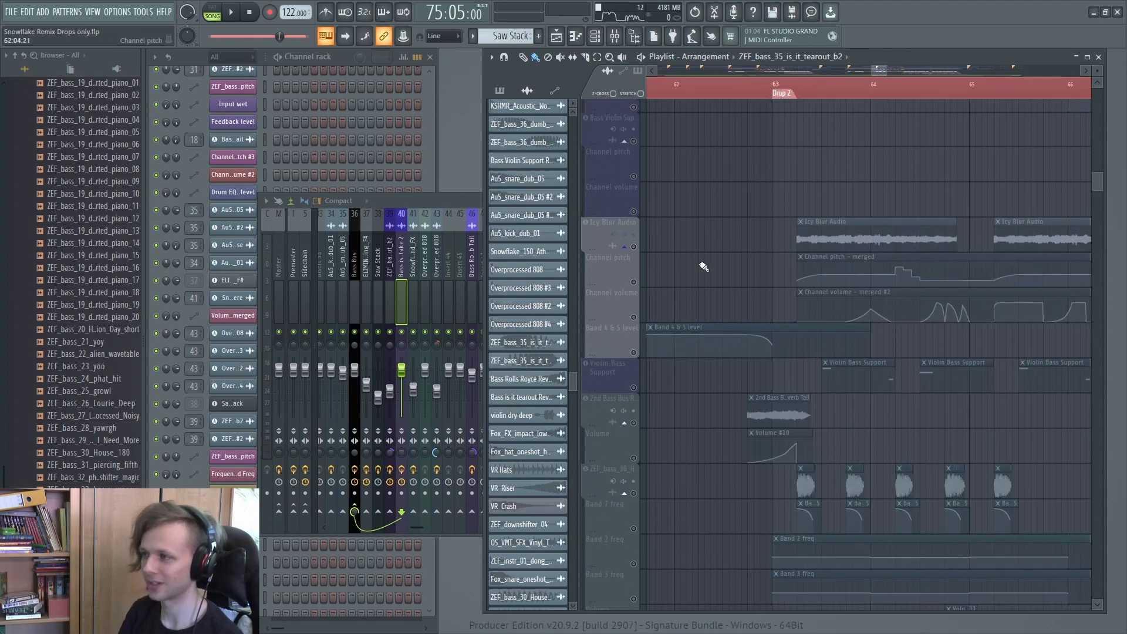
click(787, 88)
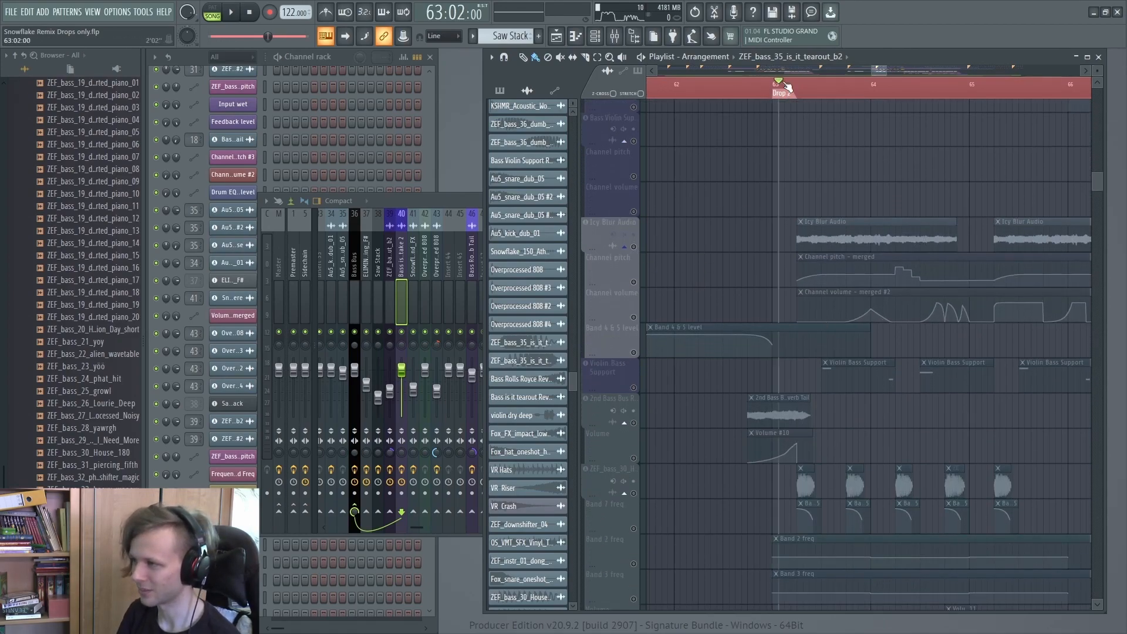
scroll(822, 154, down, 2)
scroll(823, 235, up, 2)
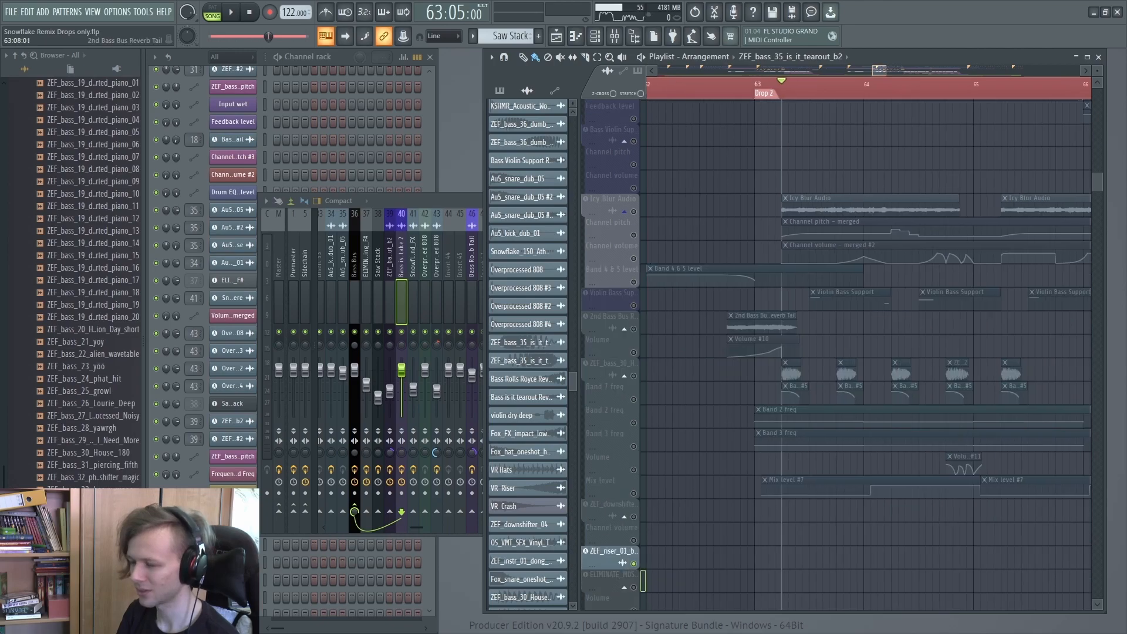
scroll(822, 338, up, 3)
right_click(633, 329)
click(730, 87)
key(space)
key(space)
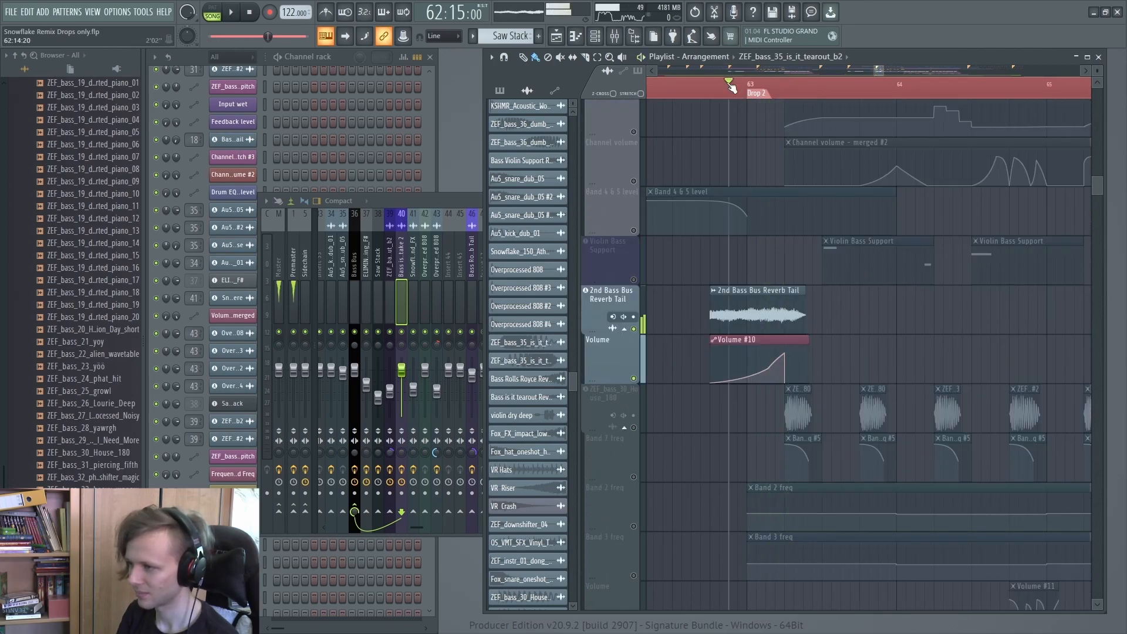
scroll(781, 360, up, 3)
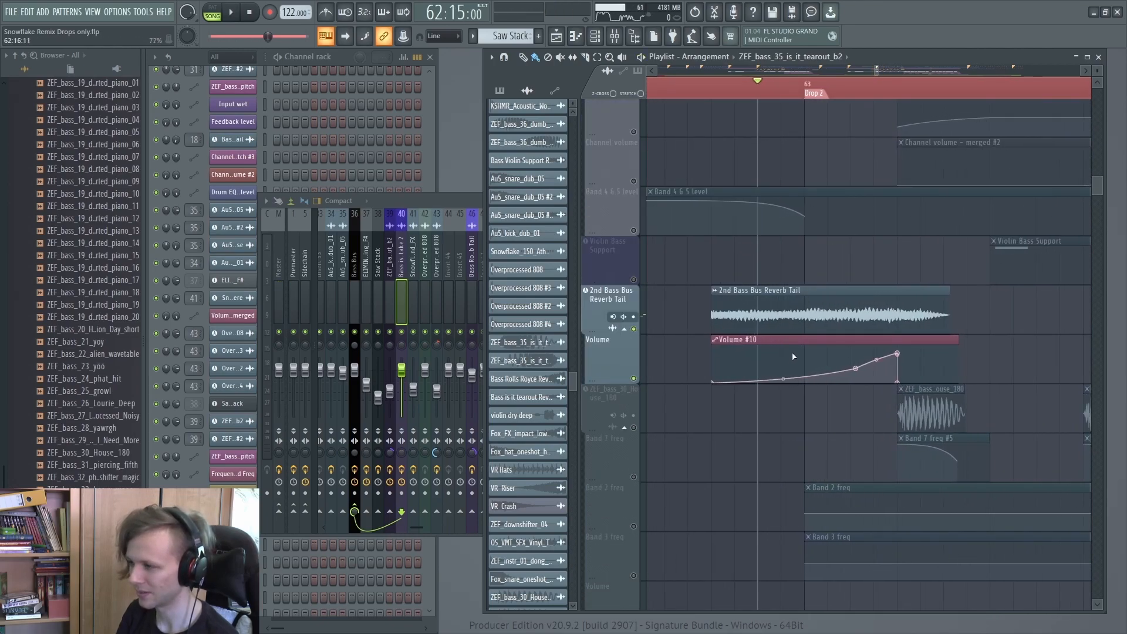
scroll(787, 352, down, 3)
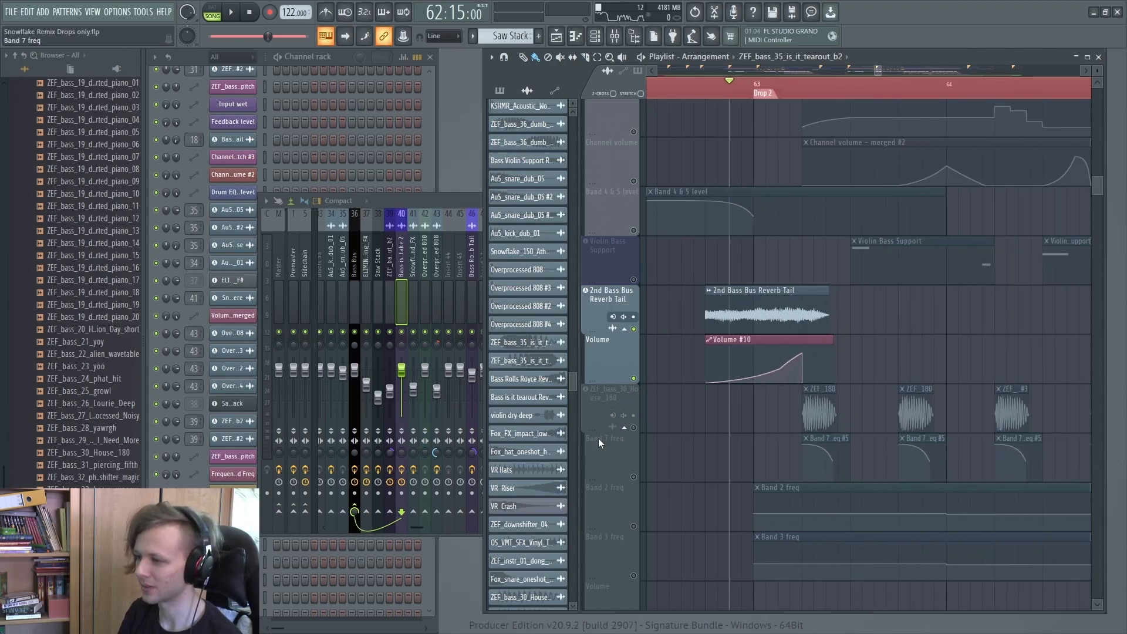
Solo the ZEF_bass_30_House_180 group and inspect its Band 7 freq automation, clip settings and mixer track.
right_click(634, 429)
scroll(817, 349, up, 3)
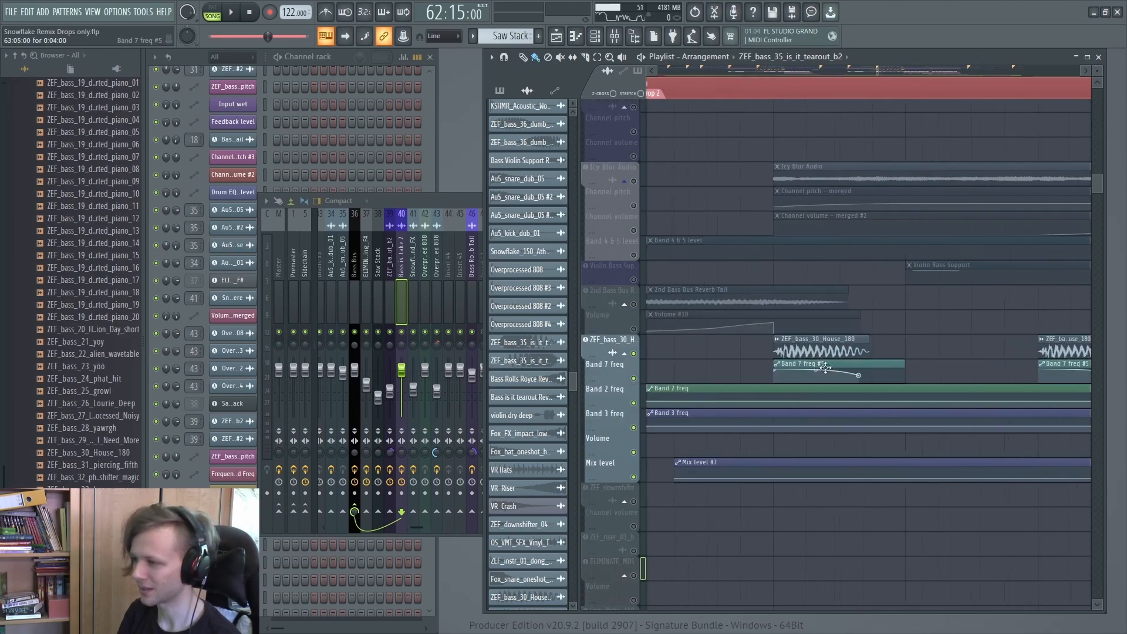
double_click(818, 349)
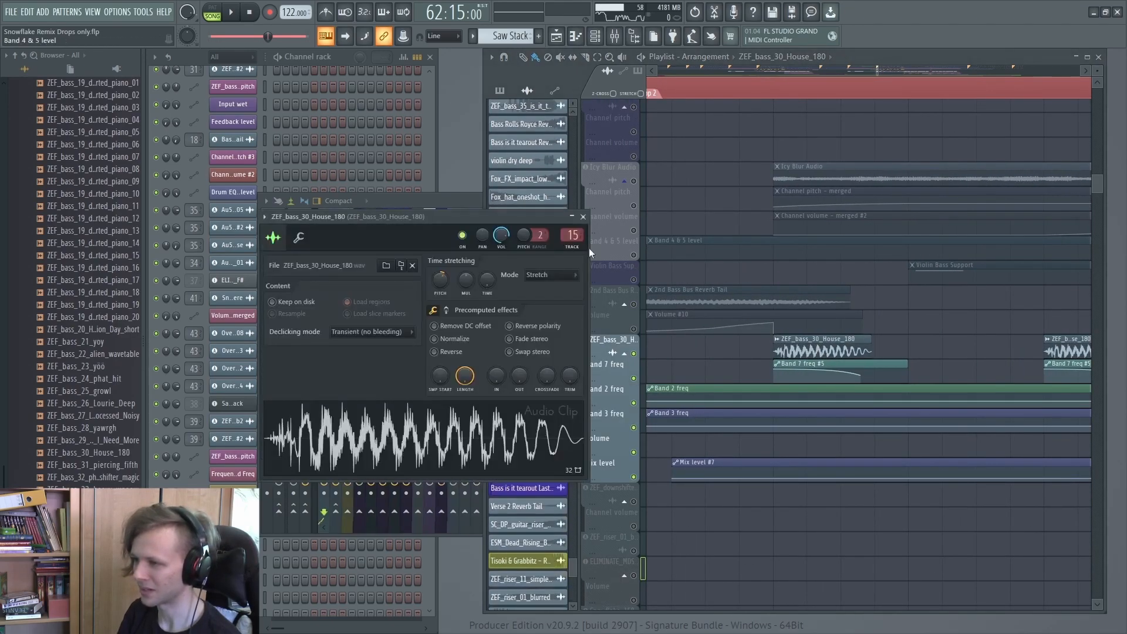
click(573, 236)
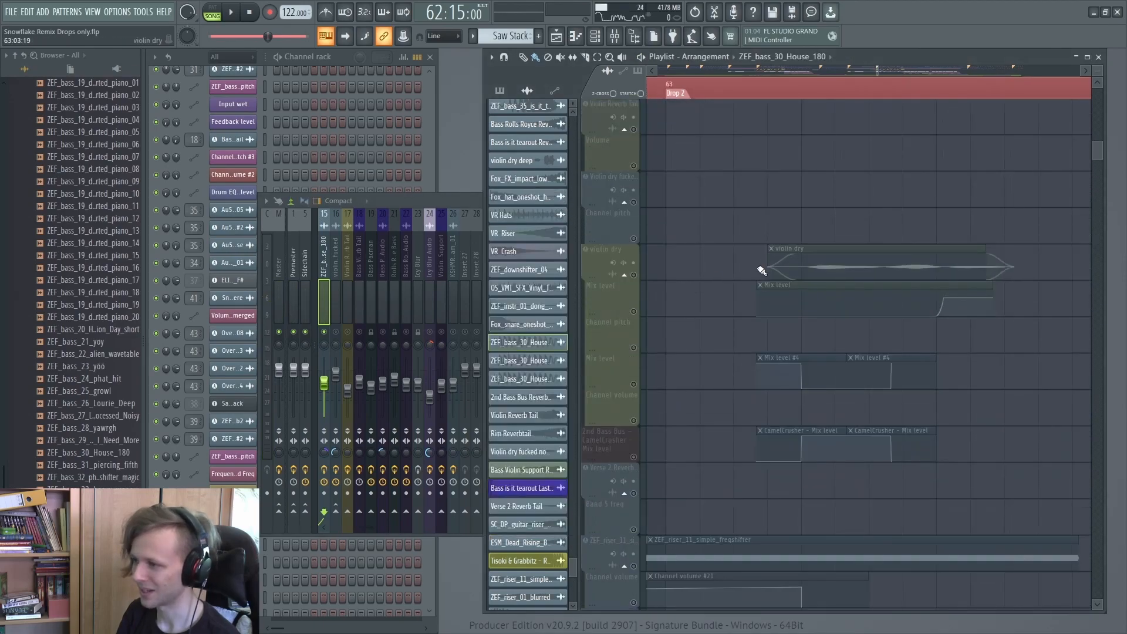
Unmute the violin dry group at bar 63 and inspect its mixer effects and mix level automation.
click(634, 275)
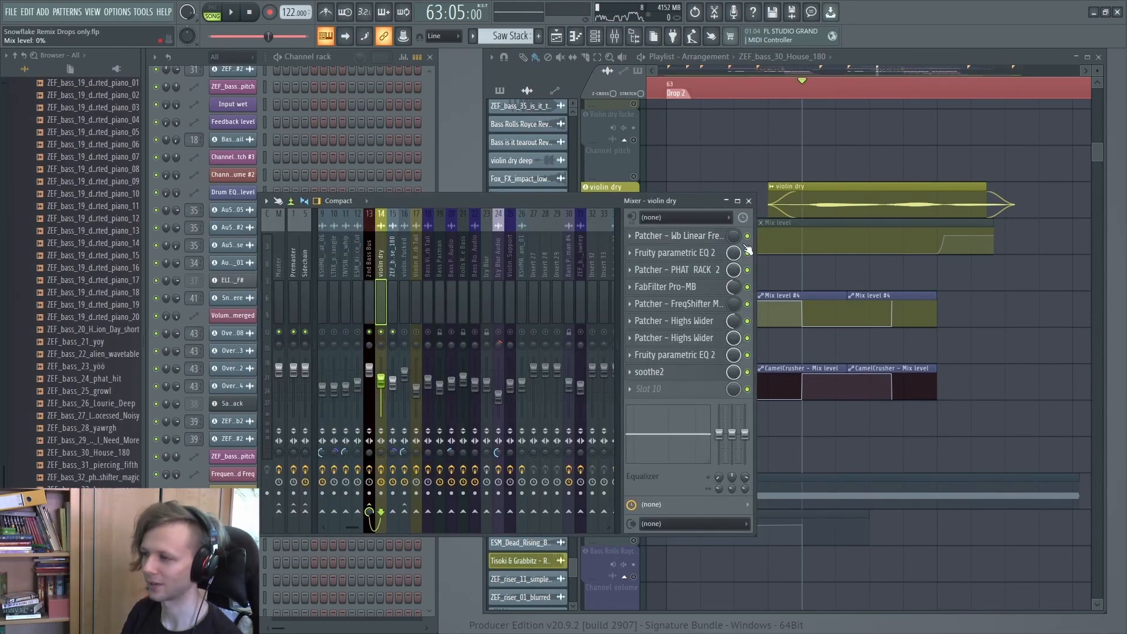
scroll(828, 355, down, 4)
scroll(835, 411, up, 5)
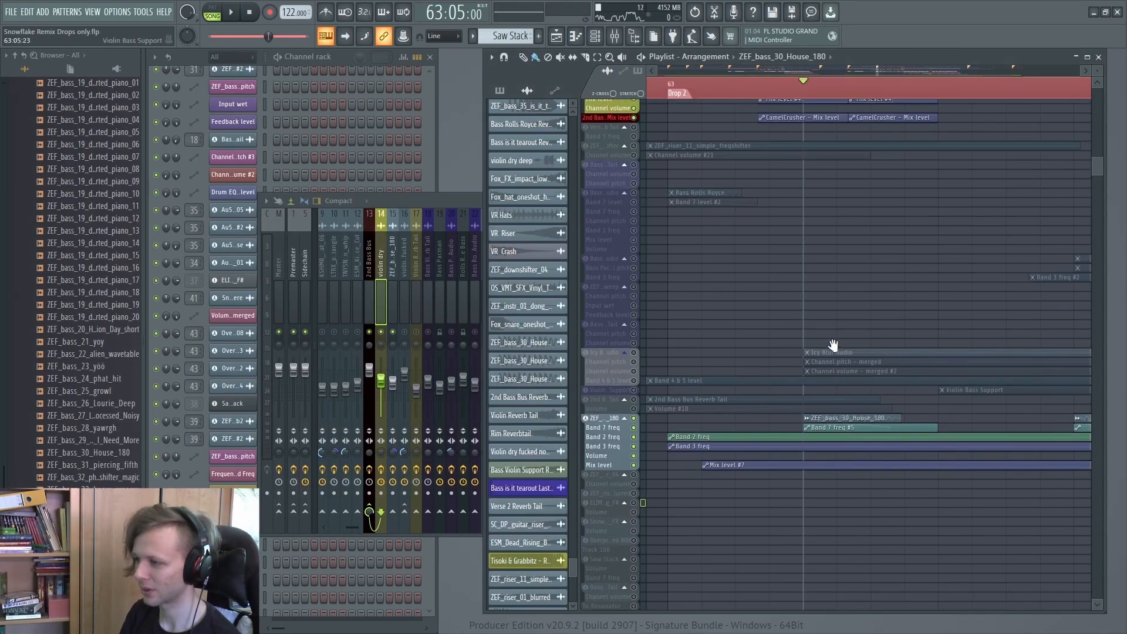
Audition the Drop 2 Fox clapsnare and TROPKILLAZ kick tracks around bars 63 and 67.
scroll(854, 314, down, 5)
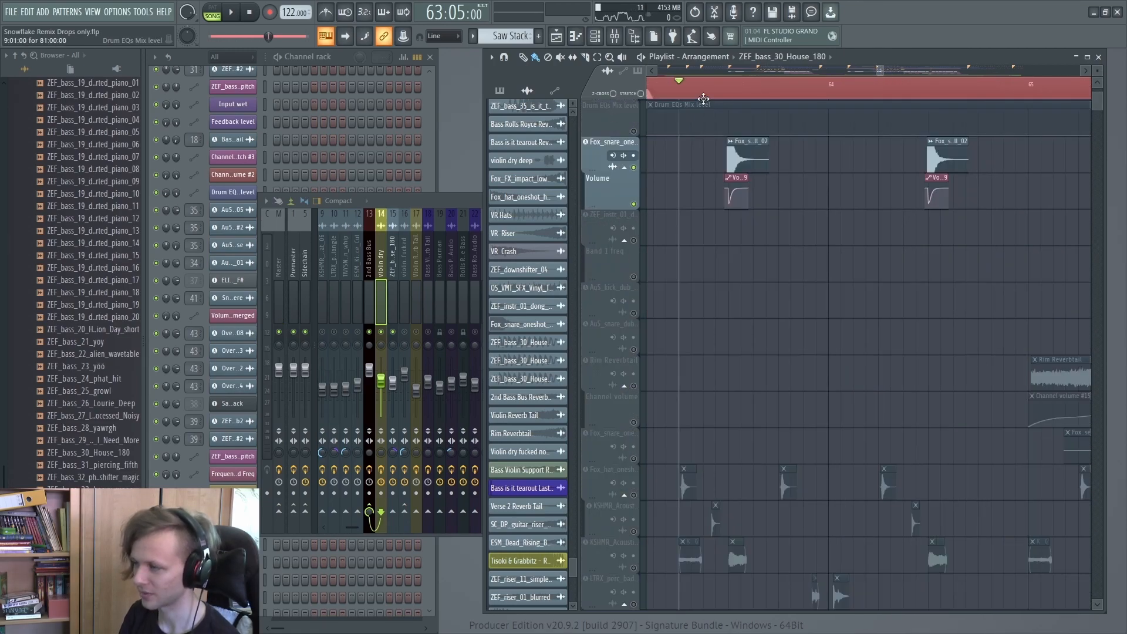
key(space)
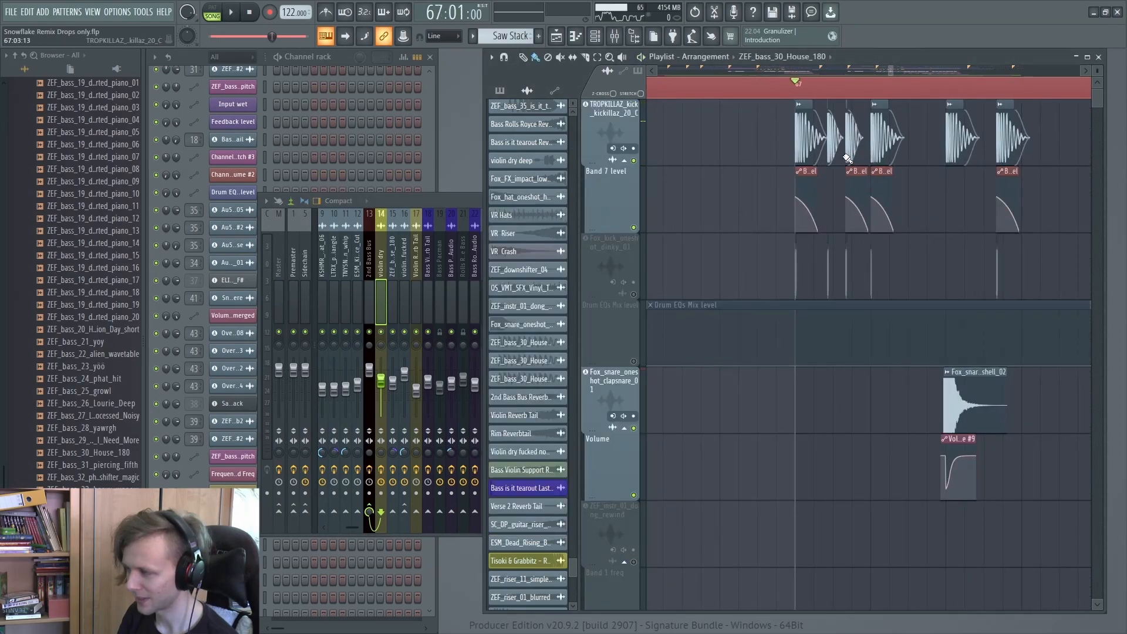
key(space)
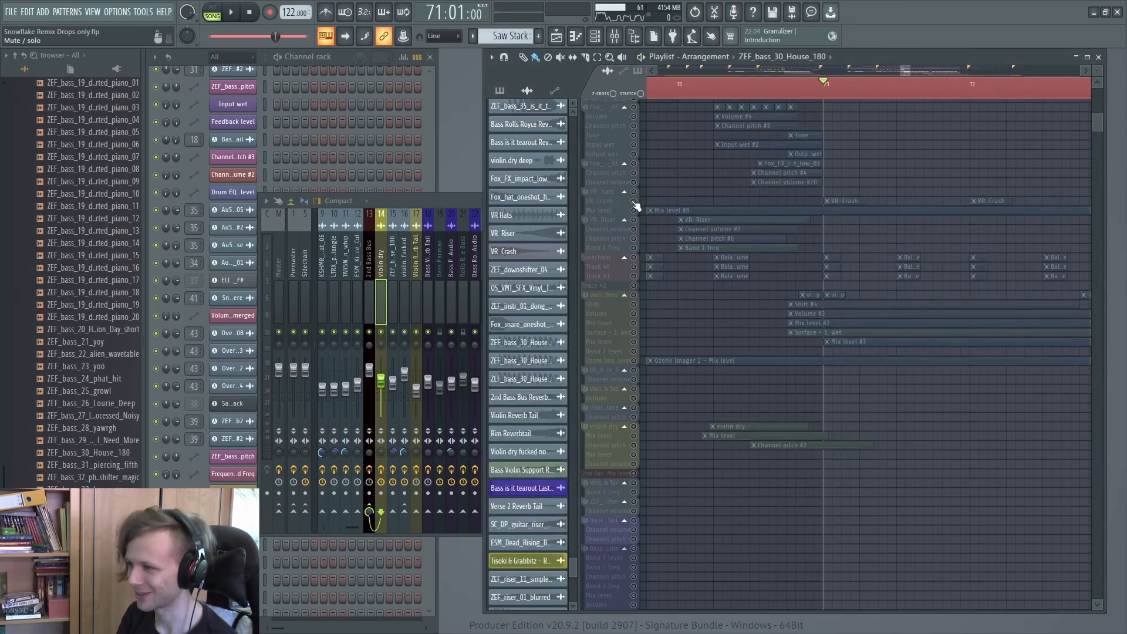
Solo the VR Hats and VR Crash group and play the crashes from bar 71 and the hats from bar 75.
right_click(634, 201)
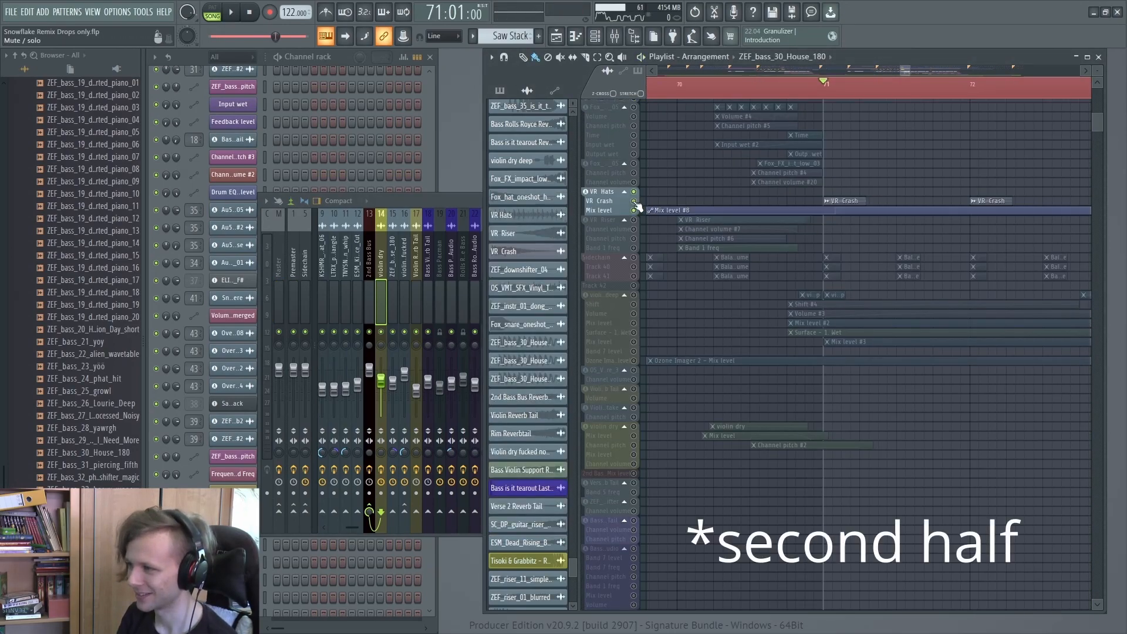
scroll(889, 216, right, 4)
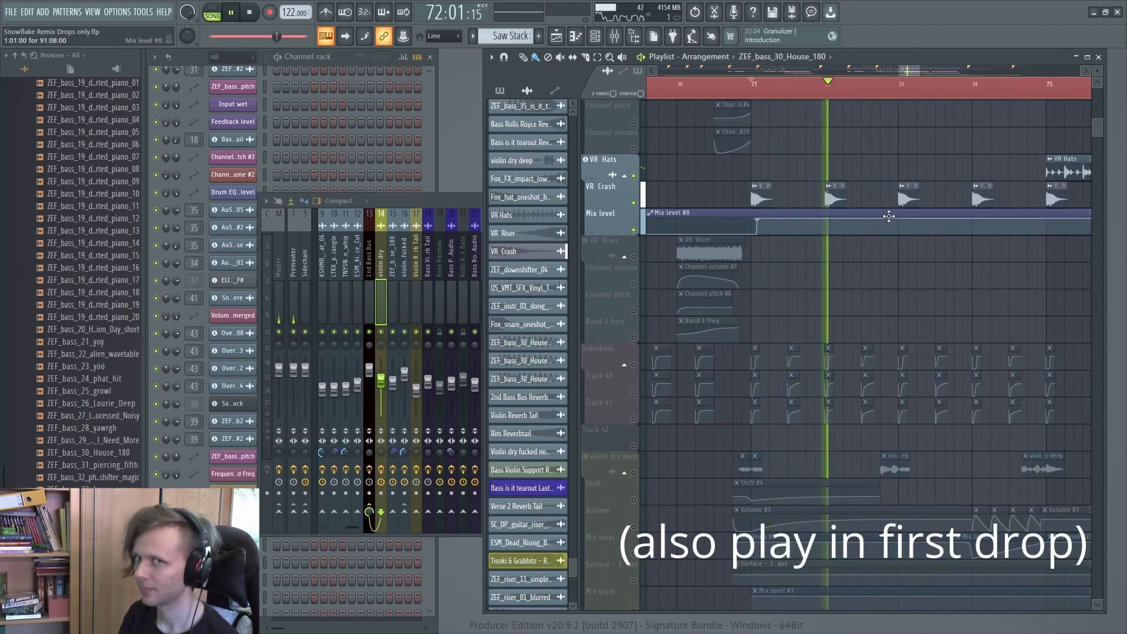
click(951, 84)
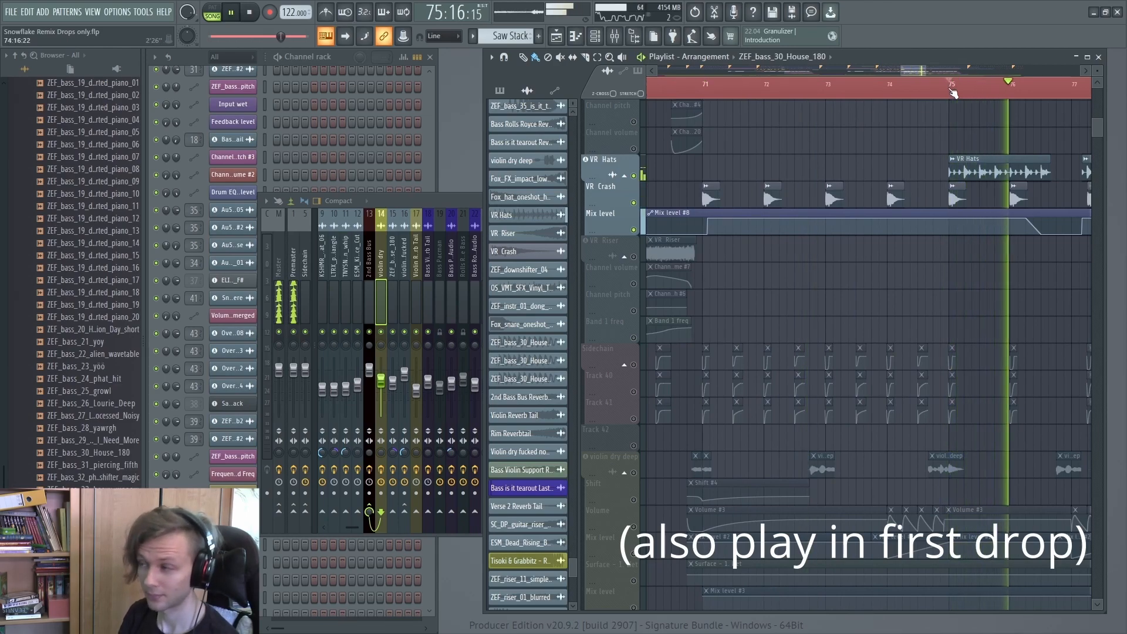
key(space)
Inspect the VR Hats mixer track's Fruity Stereo Enhancer, Fruity parametric EQ 2 and Duck when Bass Highend Patcher.
double_click(974, 160)
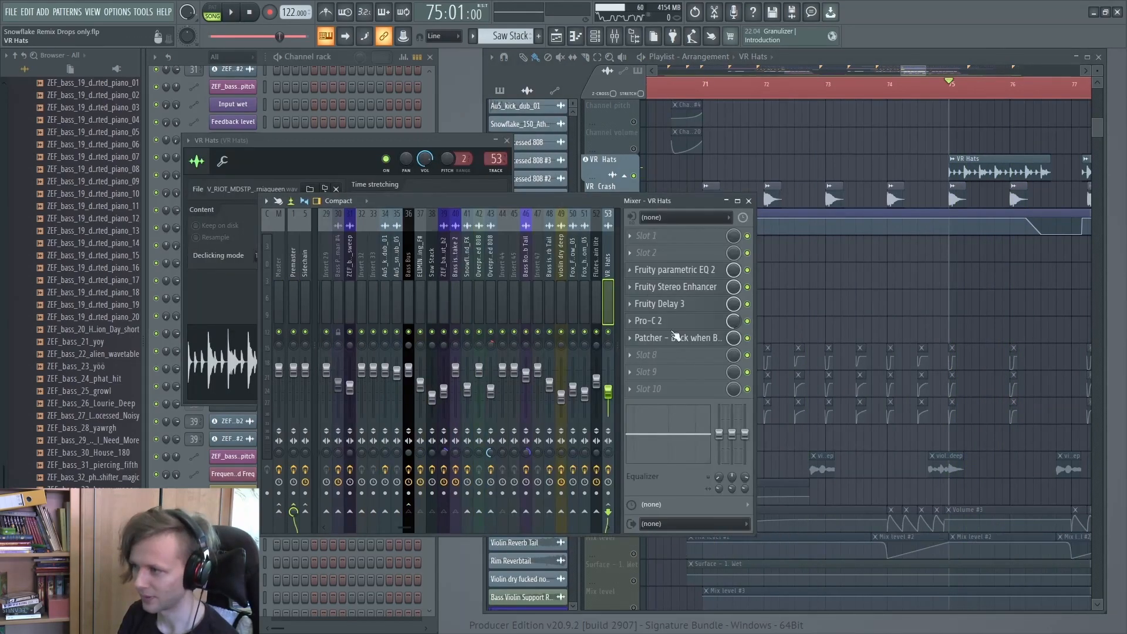
click(684, 288)
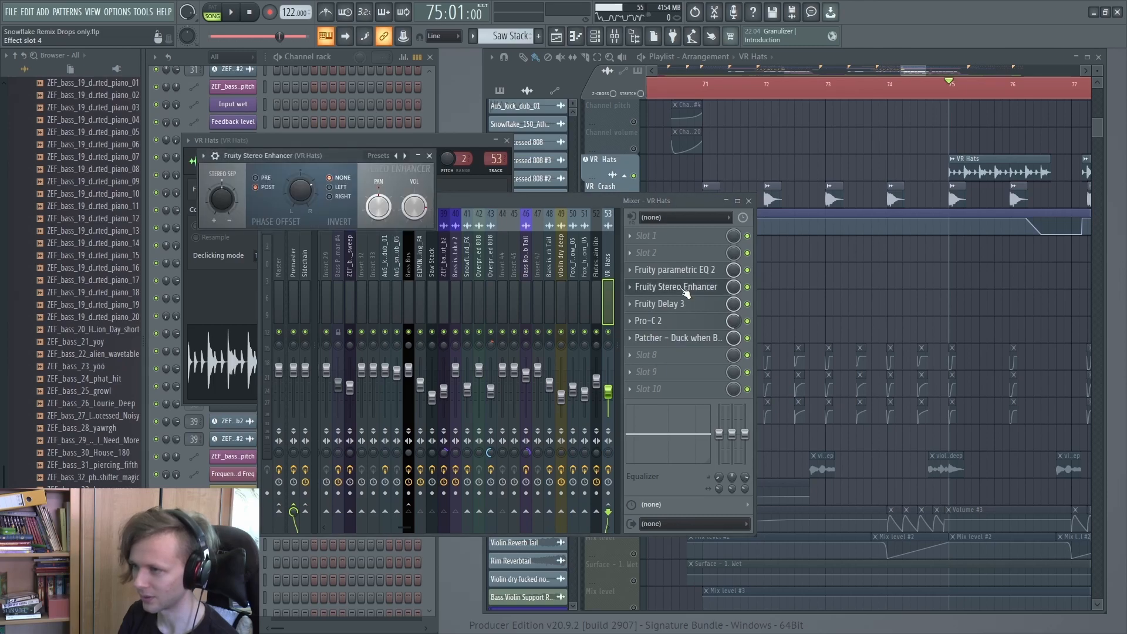
click(686, 288)
click(686, 271)
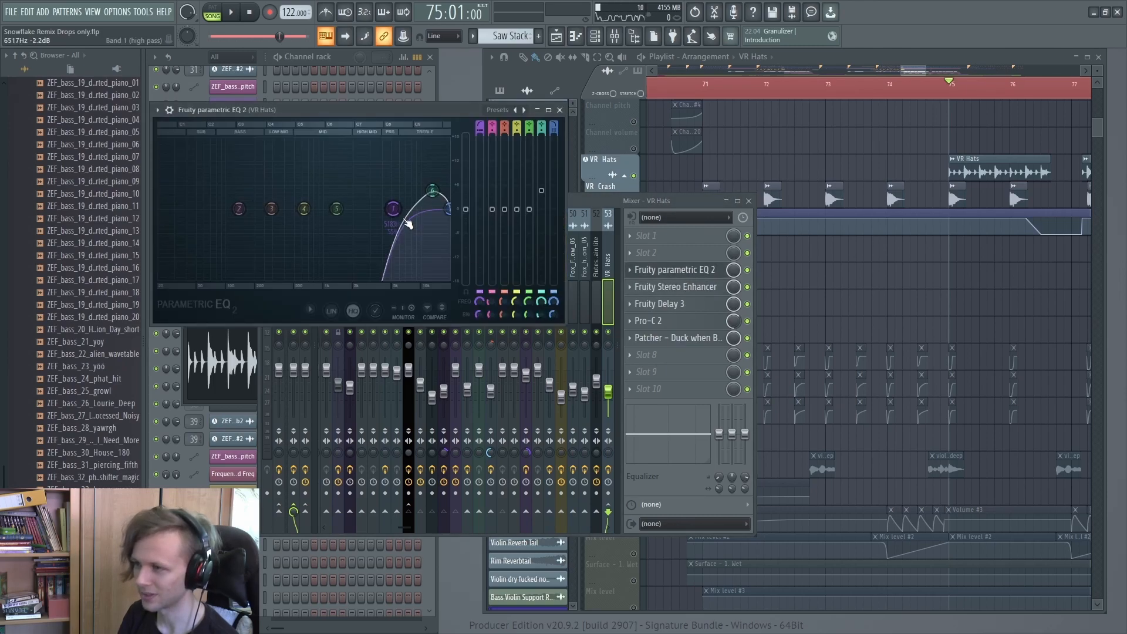
click(694, 340)
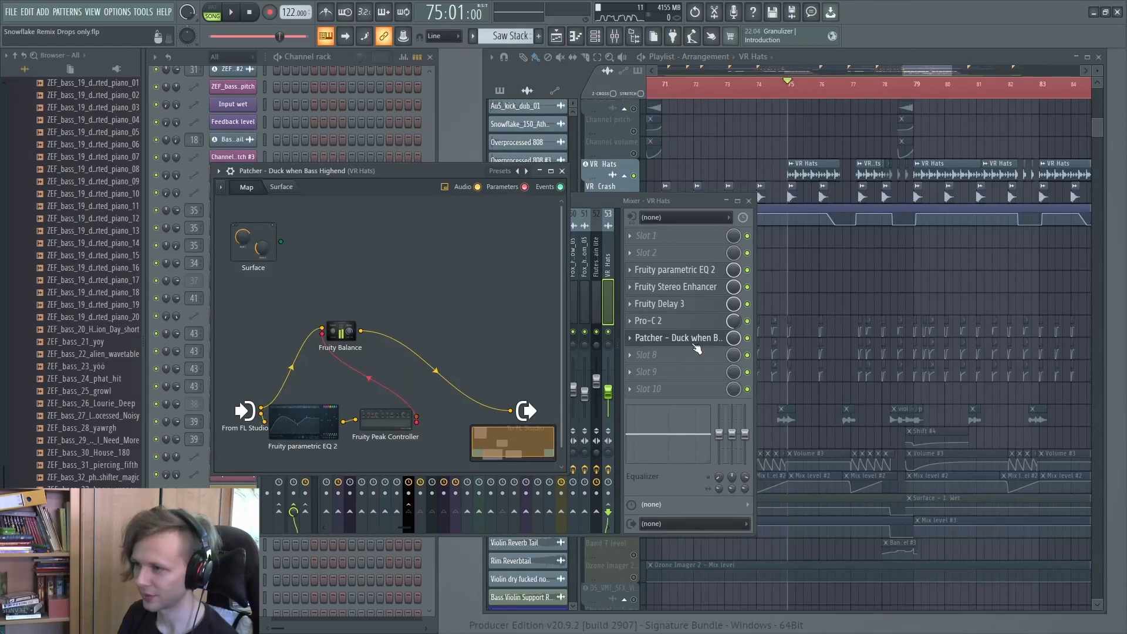
click(696, 344)
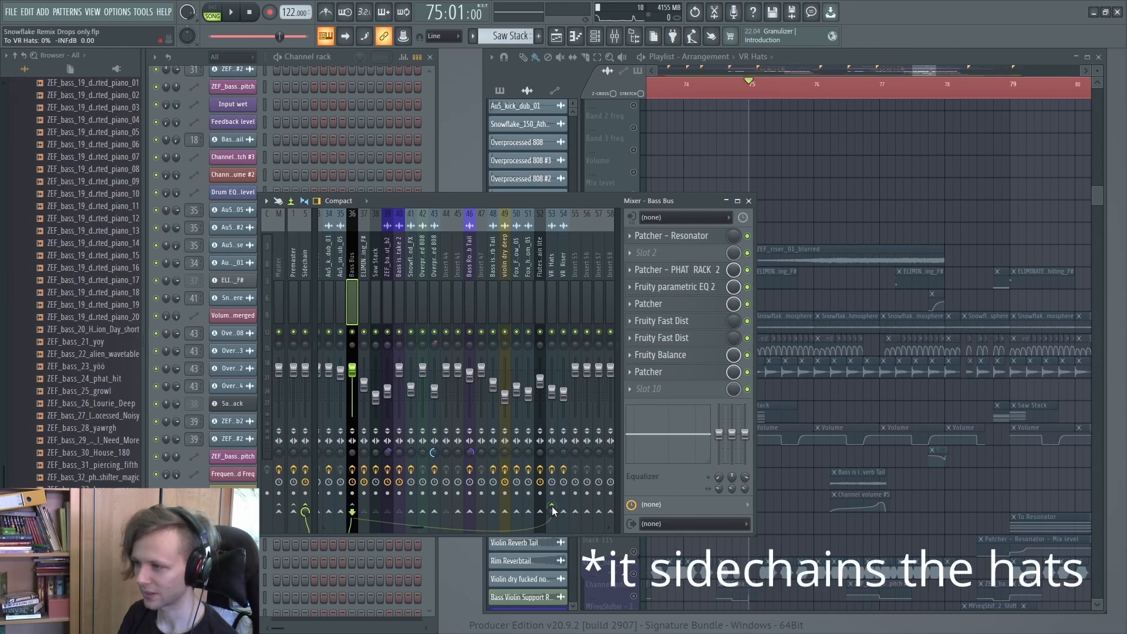
Recheck the VR Hats mixer track's effects, and set the song position to bar 79.
click(557, 276)
click(678, 337)
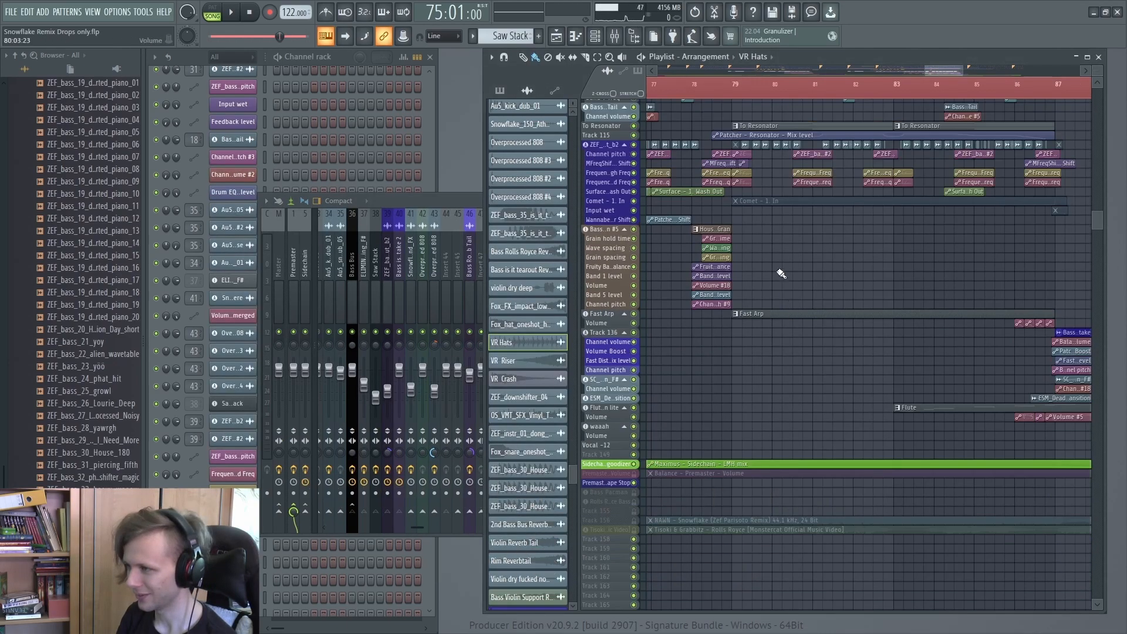
scroll(781, 274, up, 5)
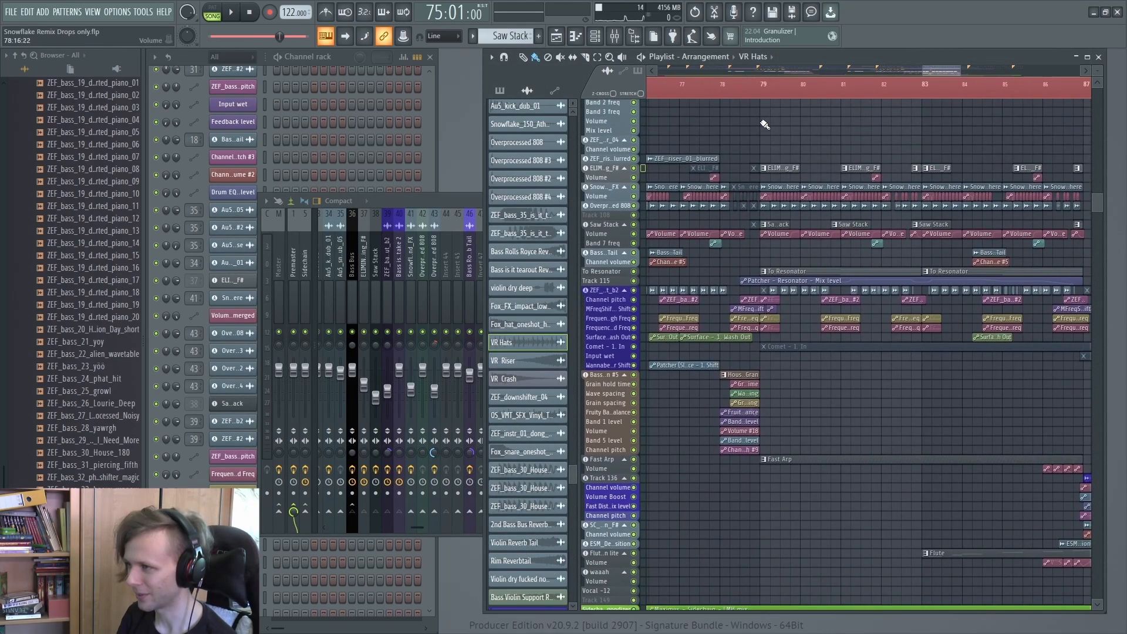
click(761, 83)
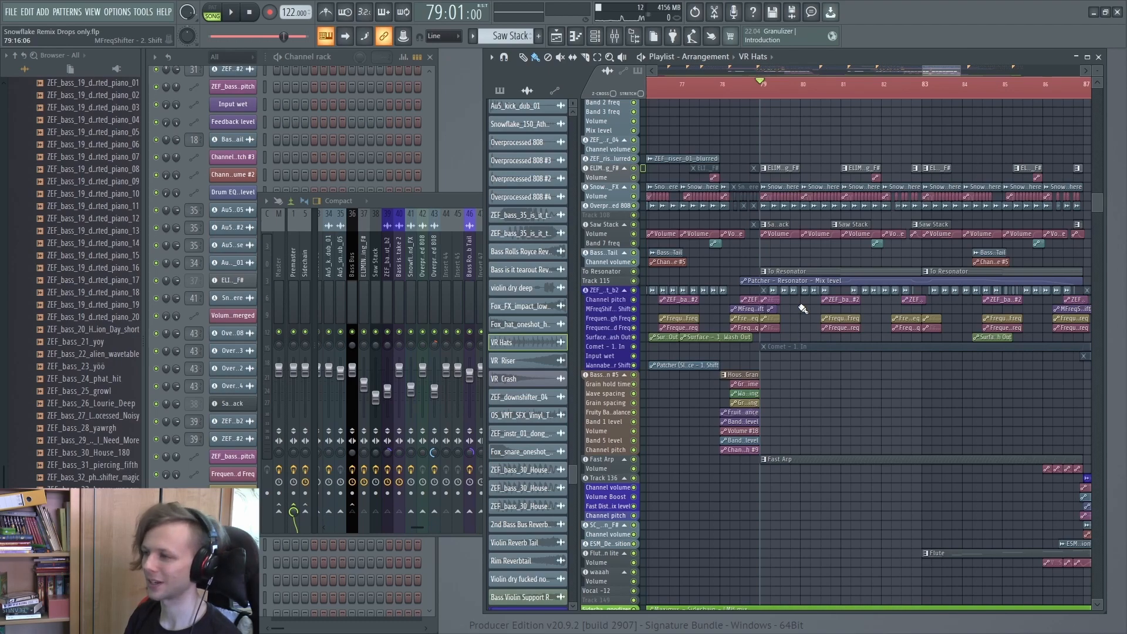
Examine the ZEF_bass_35 tearout track's clips and automation around bar 79, and play the bass from bar 79.
alt+scroll(802, 309, up, 3)
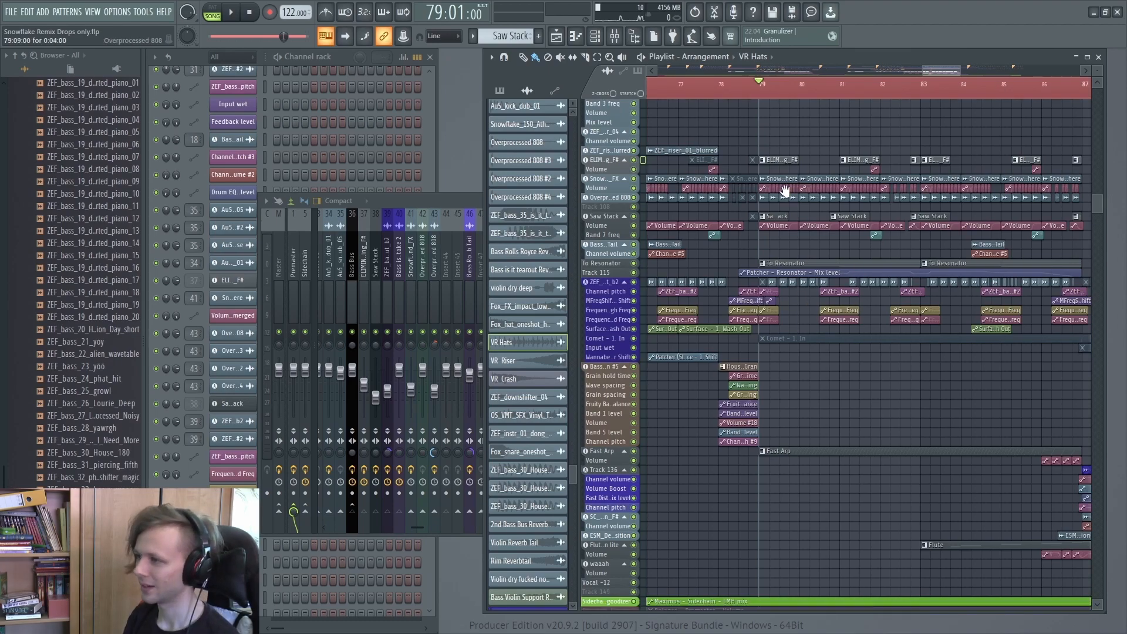
alt+scroll(808, 395, down, 4)
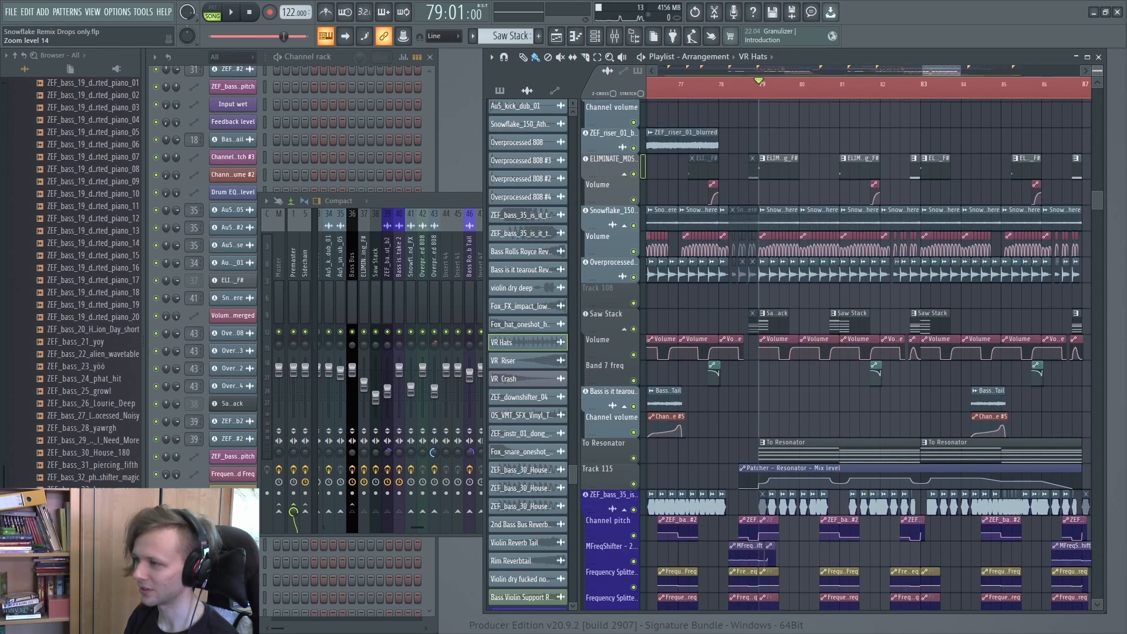
scroll(805, 326, down, 3)
scroll(806, 325, up, 5)
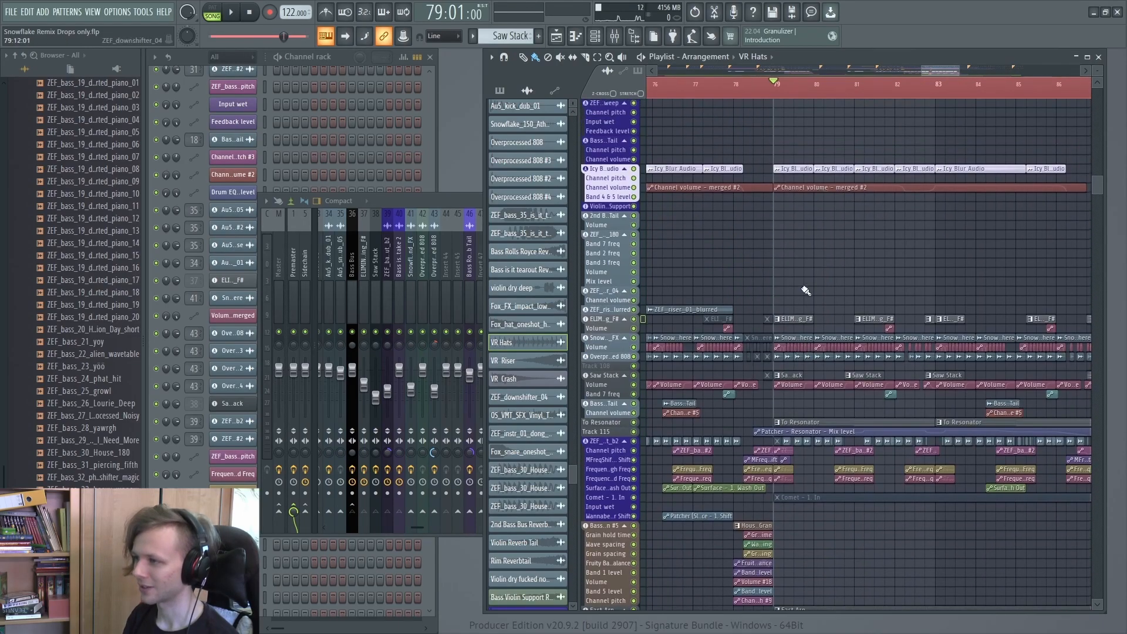
scroll(817, 310, up, 3)
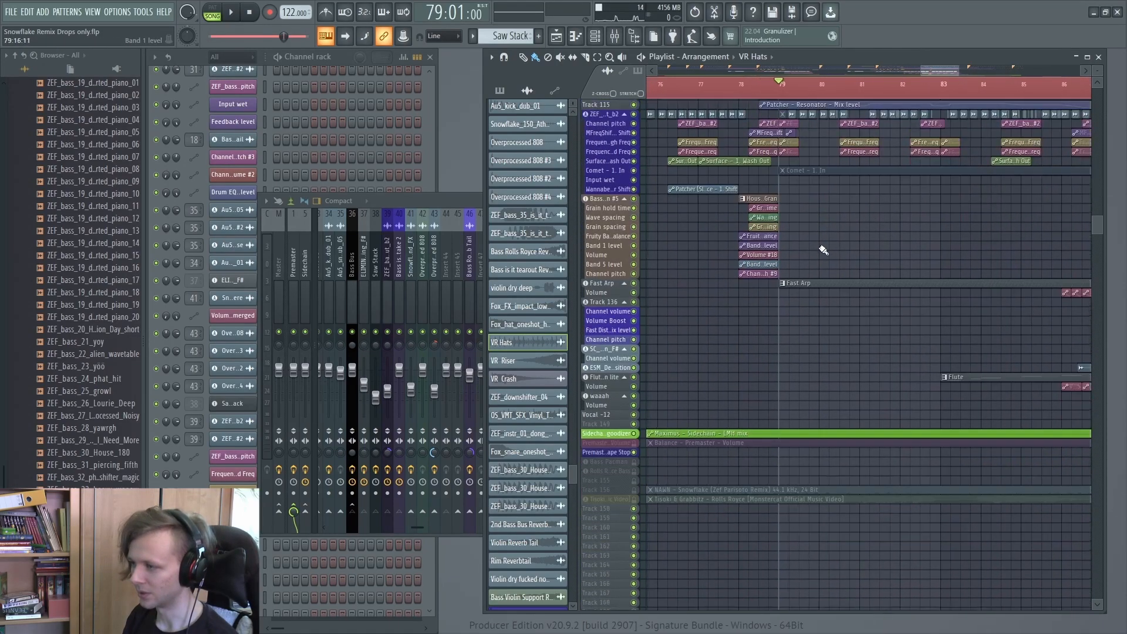
alt+scroll(794, 201, up, 4)
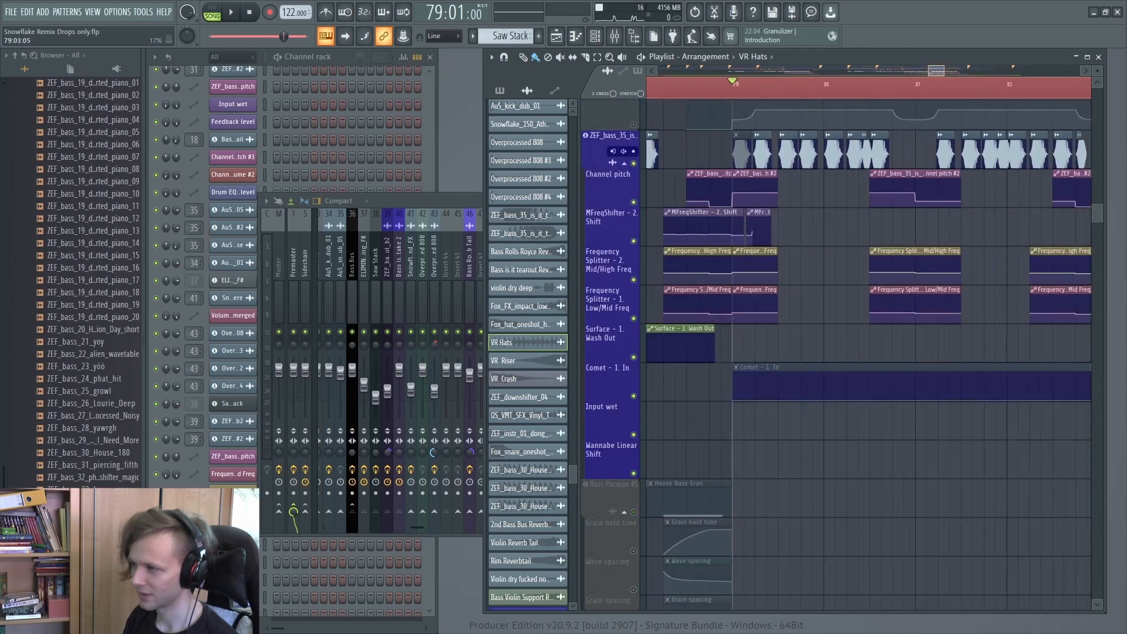
ctrl+scroll(794, 201, up, 5)
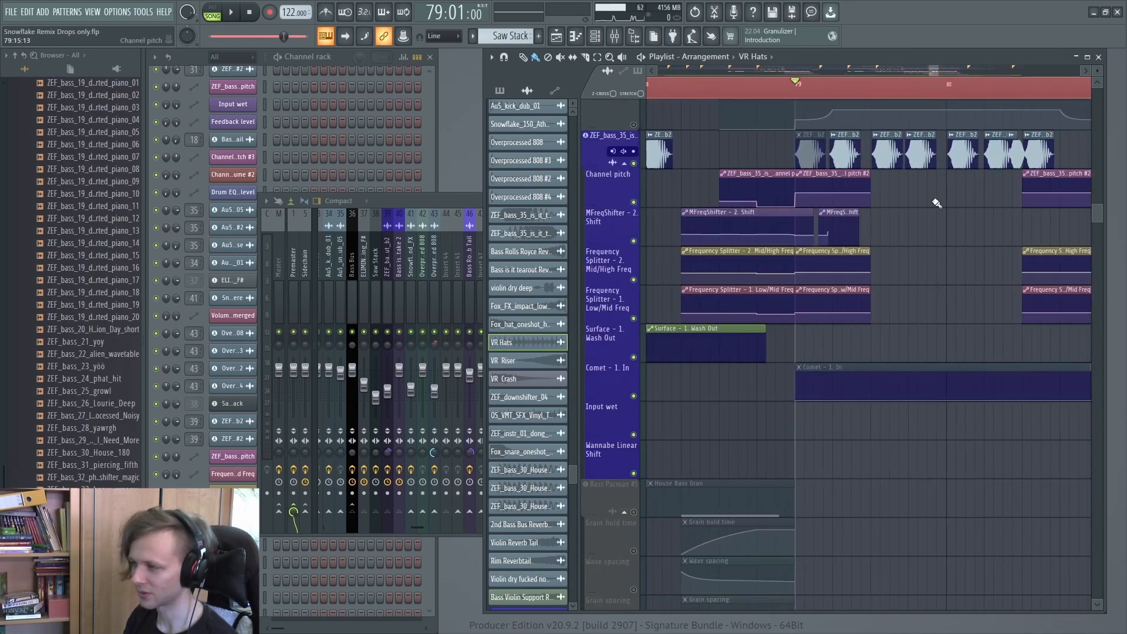
drag(936, 201, 928, 203)
key(space)
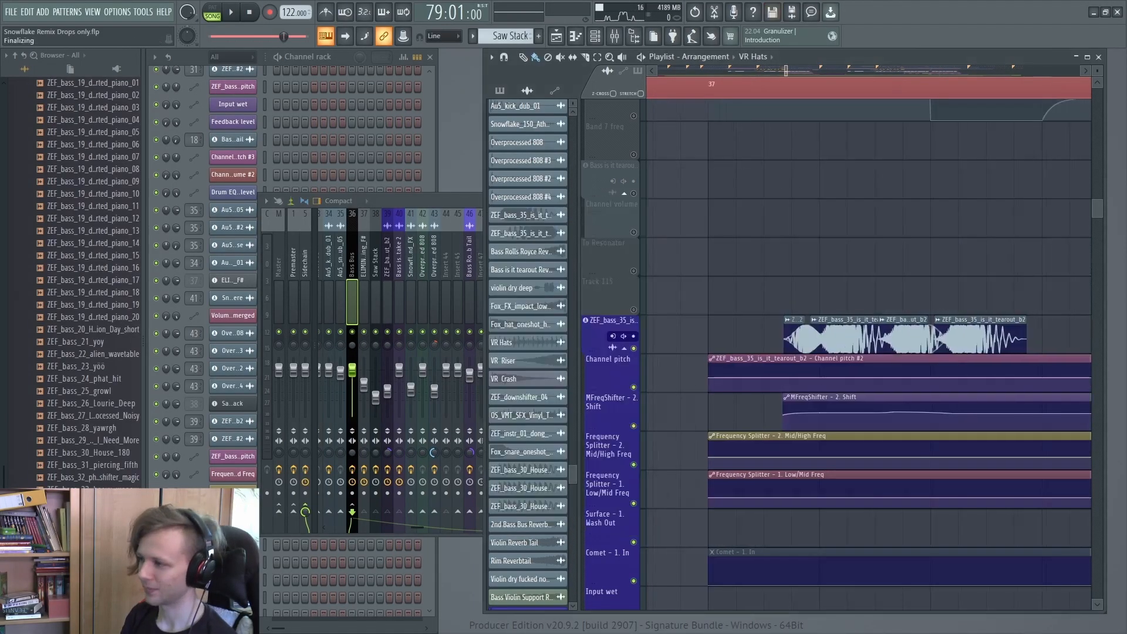
Move two alternating ZEF_bass_35_is_it_tearout_b2 clips in bar 37 up to Track 115, separating them from the overlapping clips.
scroll(904, 339, up, 2)
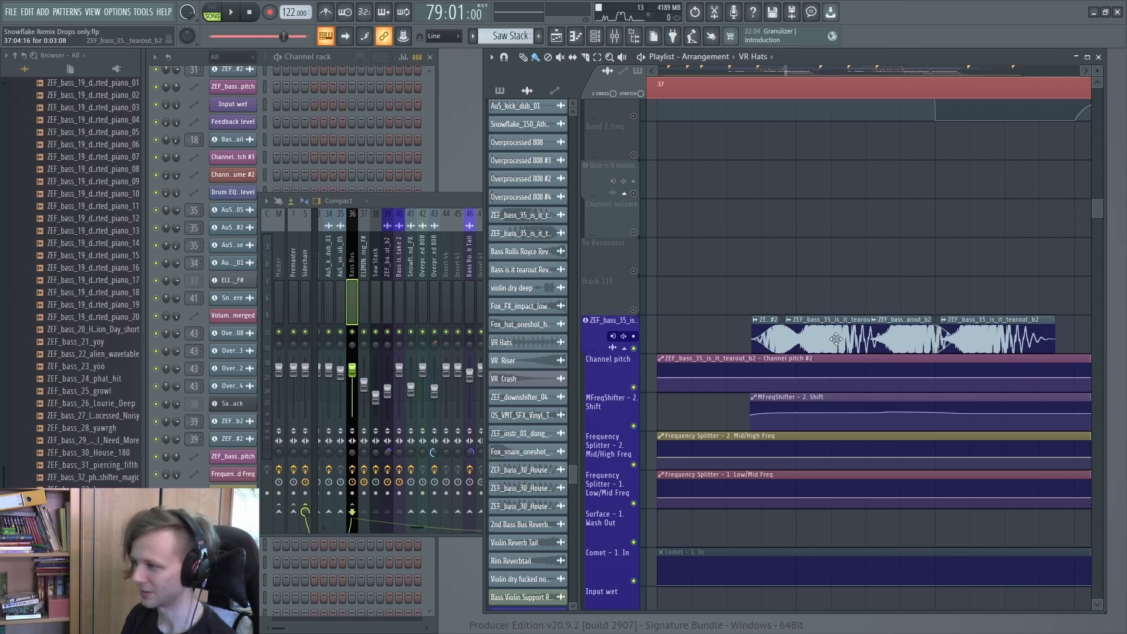
drag(809, 340, 809, 300)
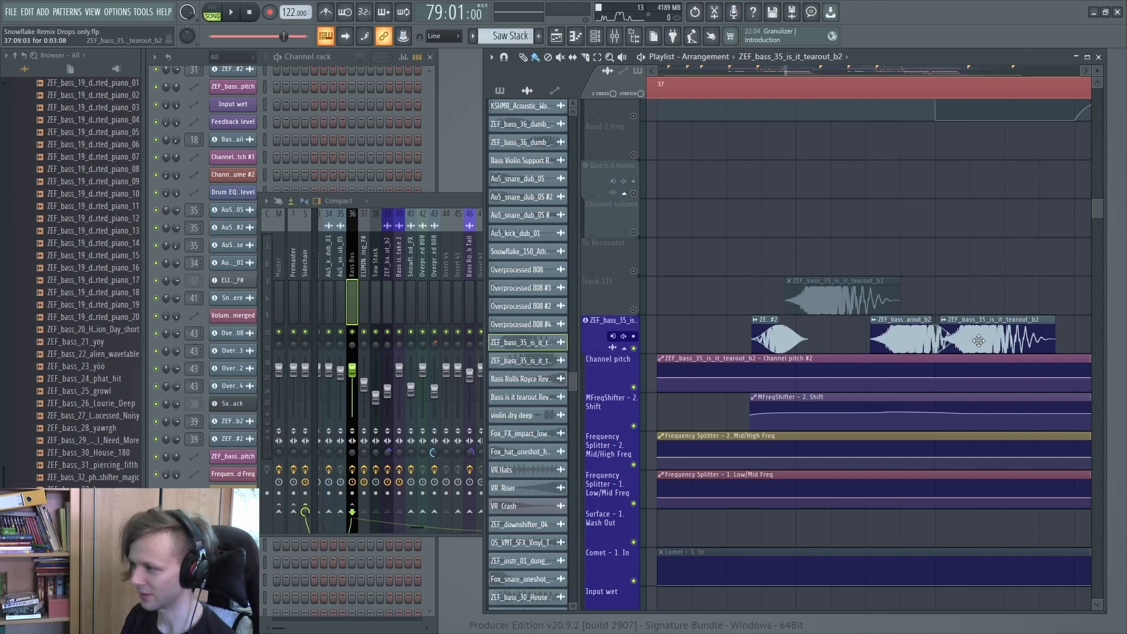
drag(979, 329, 982, 284)
scroll(982, 284, up, 1)
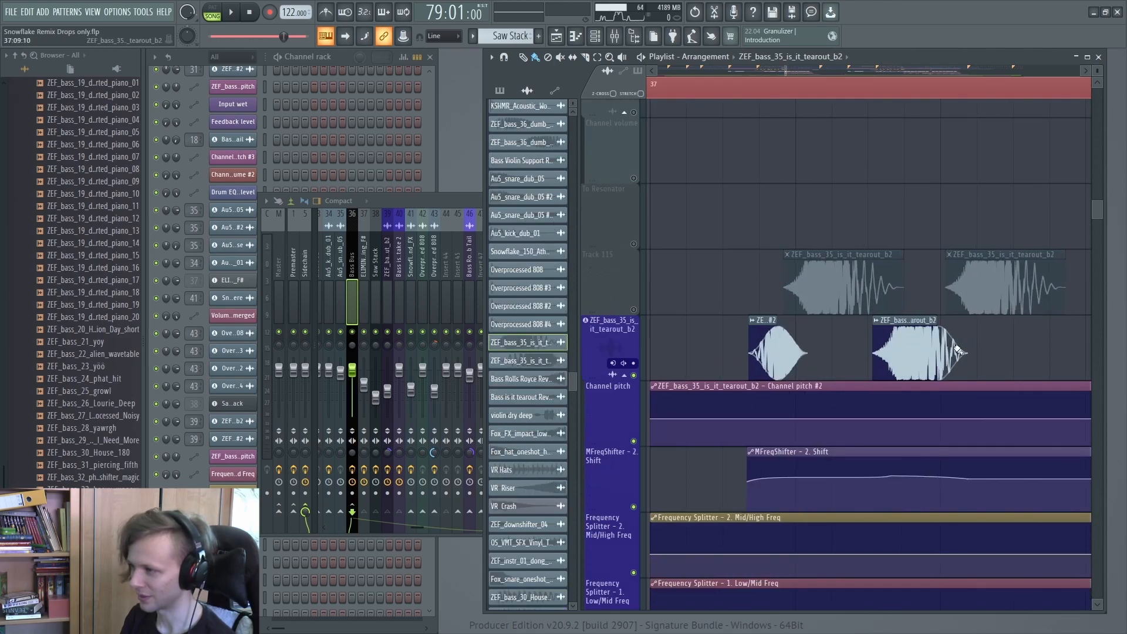
Go over the separated tearout bass clips in bar 37, placing the song position at their starts and ends.
drag(772, 88, 927, 101)
click(1000, 96)
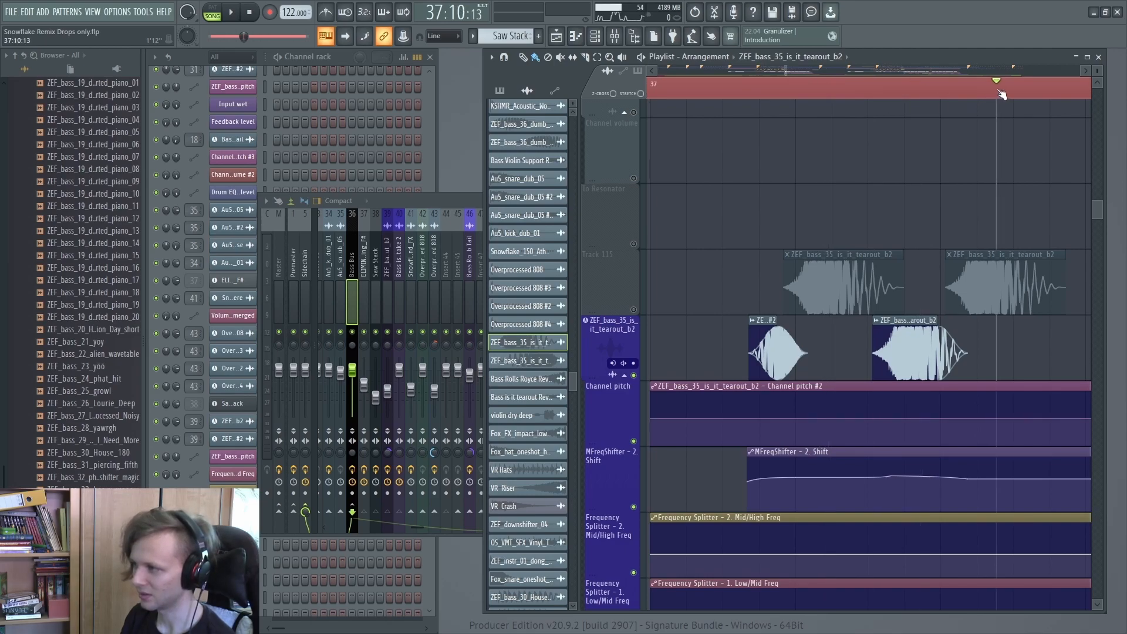
scroll(1001, 93, down, 2)
click(923, 101)
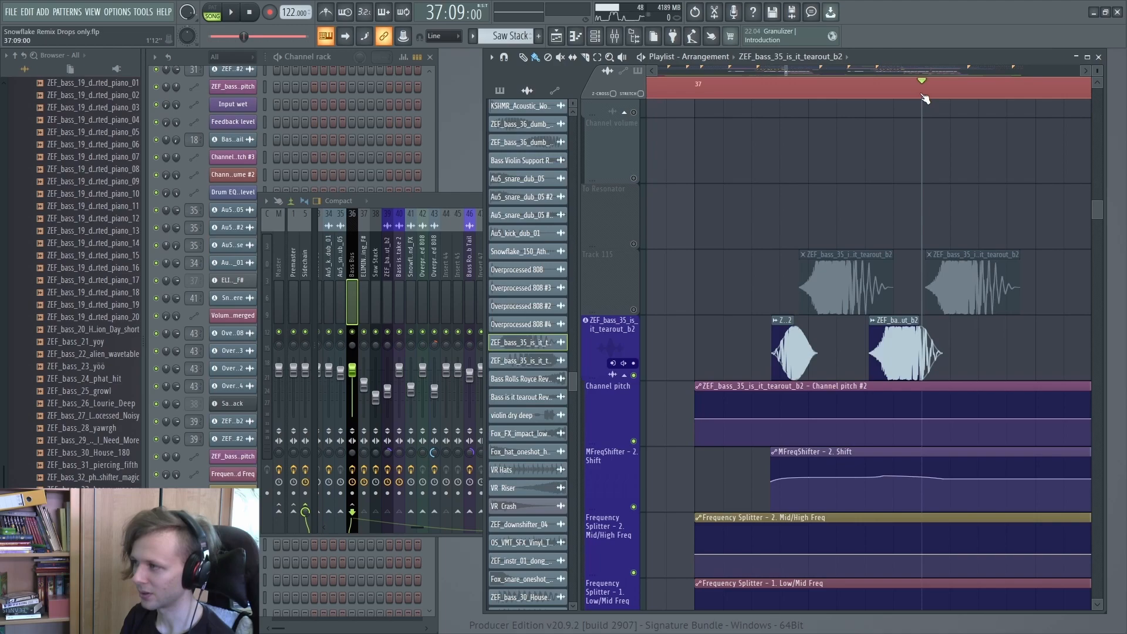
drag(925, 98, 782, 91)
drag(736, 283, 845, 311)
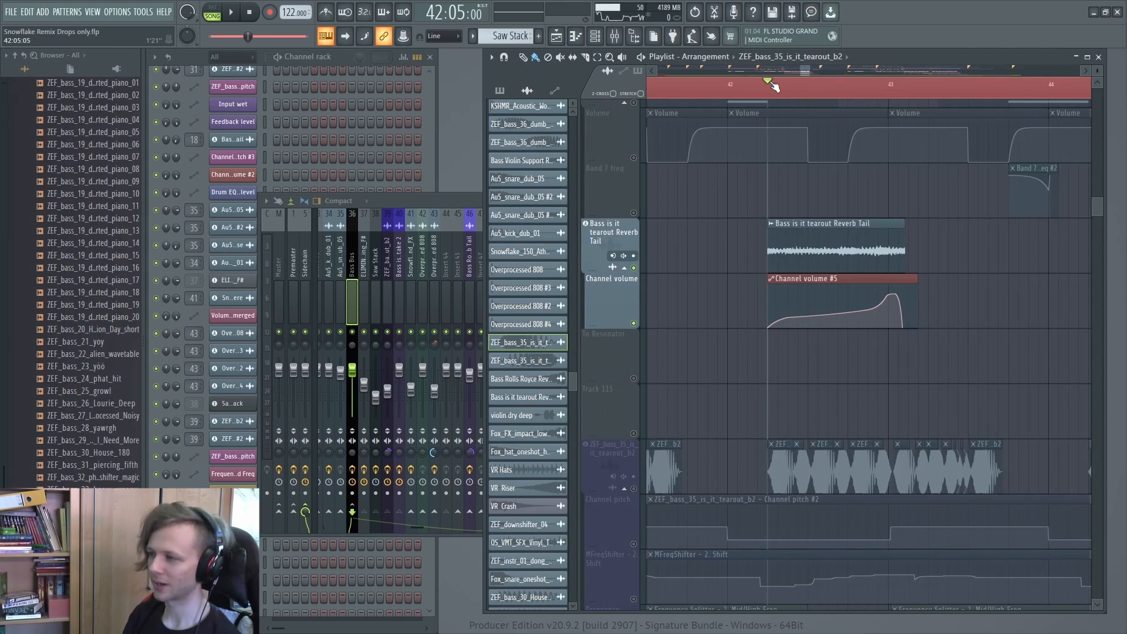
Play the Bass is it tearout Reverb Tail from 42:05, and look over its placements from bar 71.
key(space)
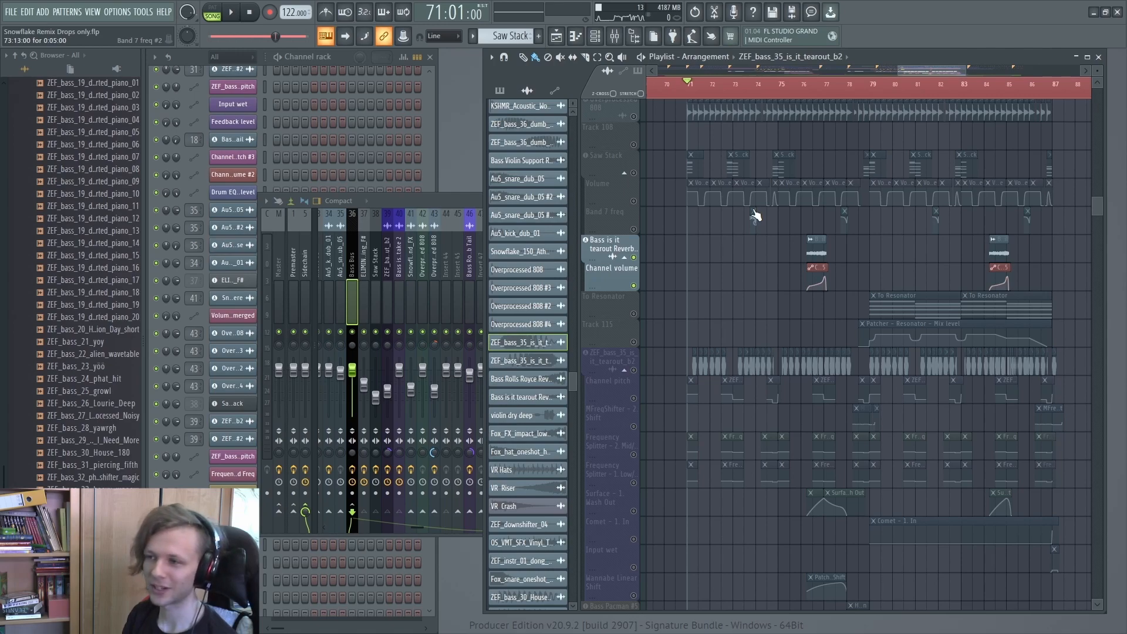
scroll(794, 96, up, 2)
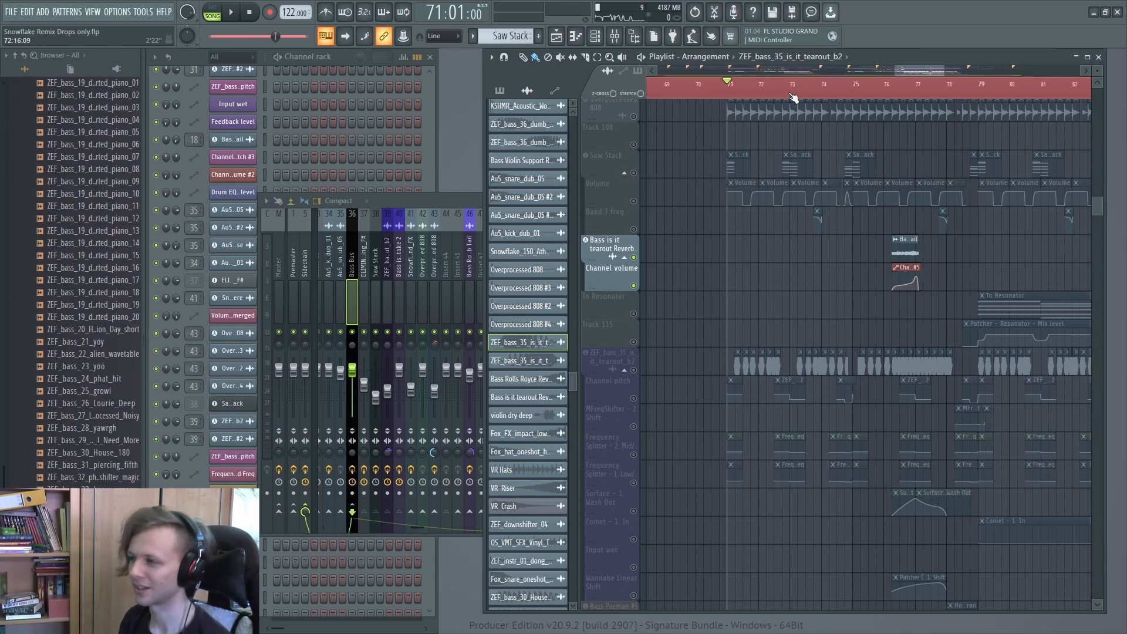
drag(819, 316, 806, 313)
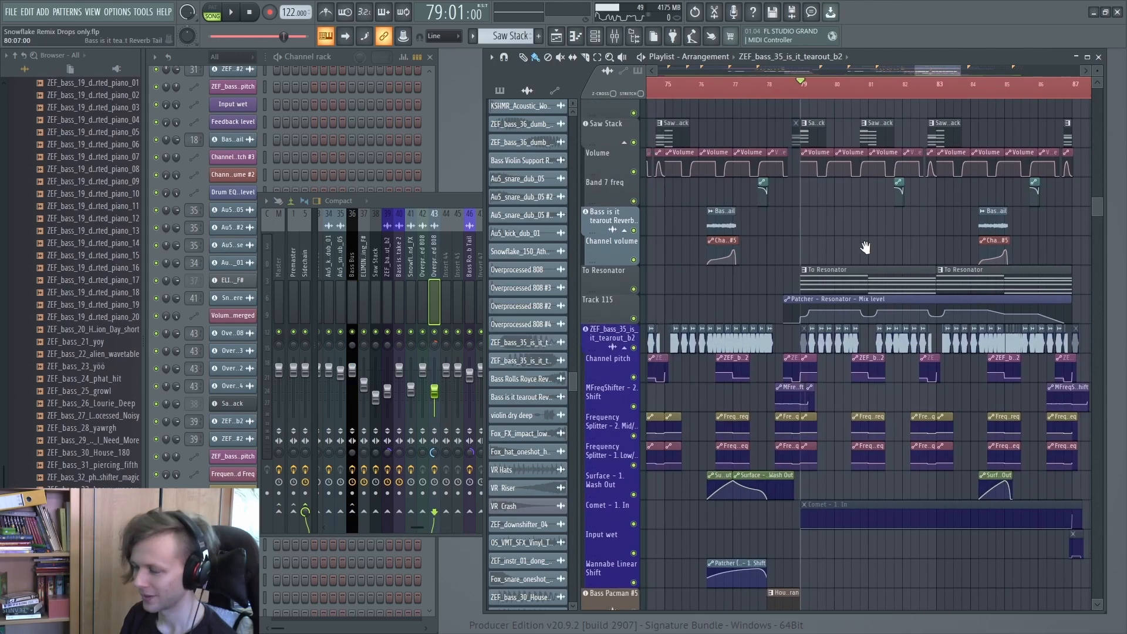
Inspect the To Resonator pattern and its mix level automation from bar 79, plus the Bass Bus's Patcher - Resonator effect.
drag(865, 246, 885, 263)
scroll(862, 234, down, 4)
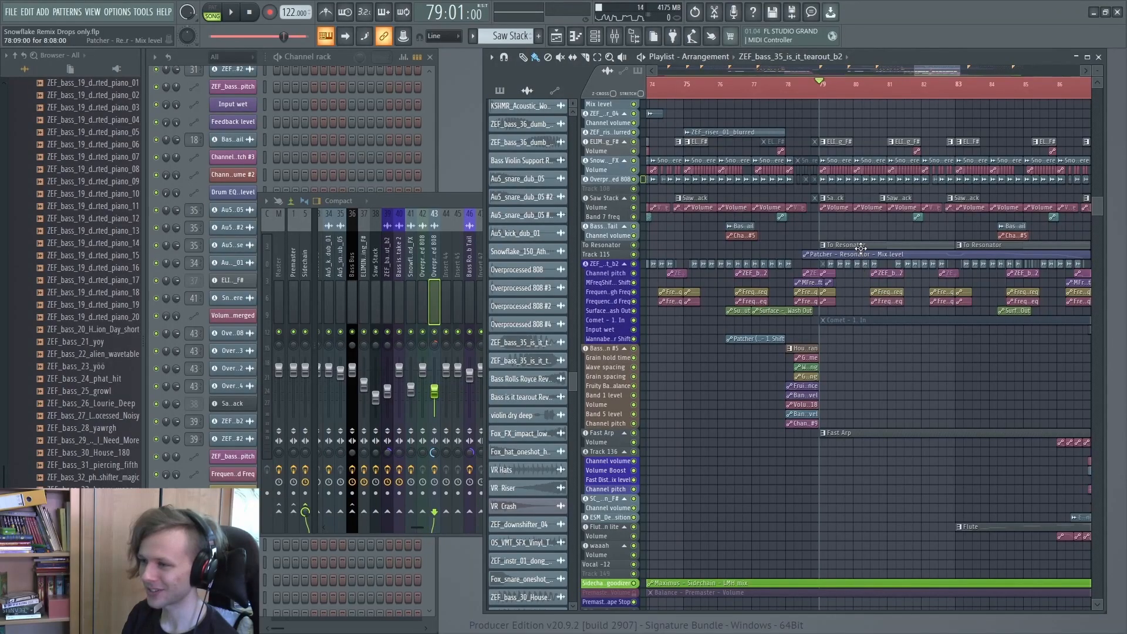
scroll(864, 252, up, 4)
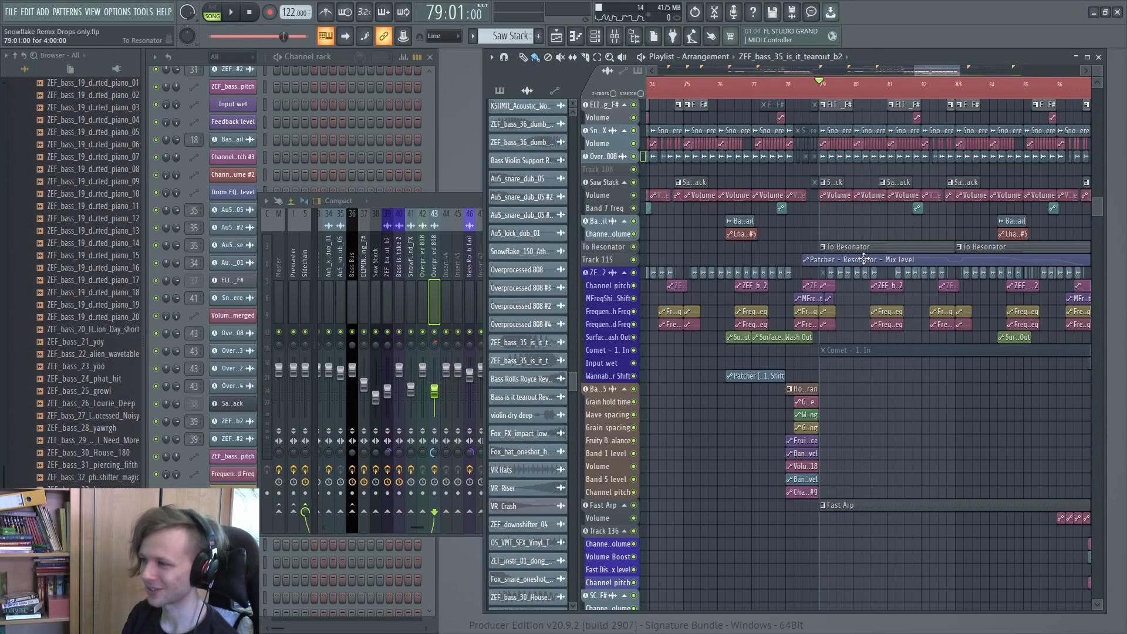
click(352, 270)
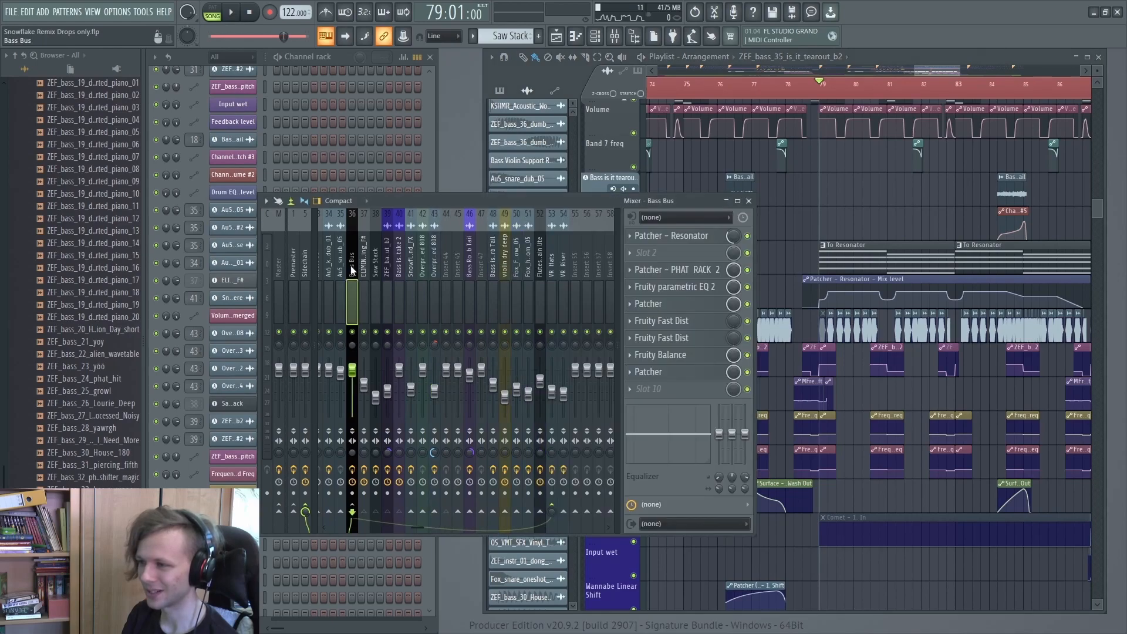
click(680, 237)
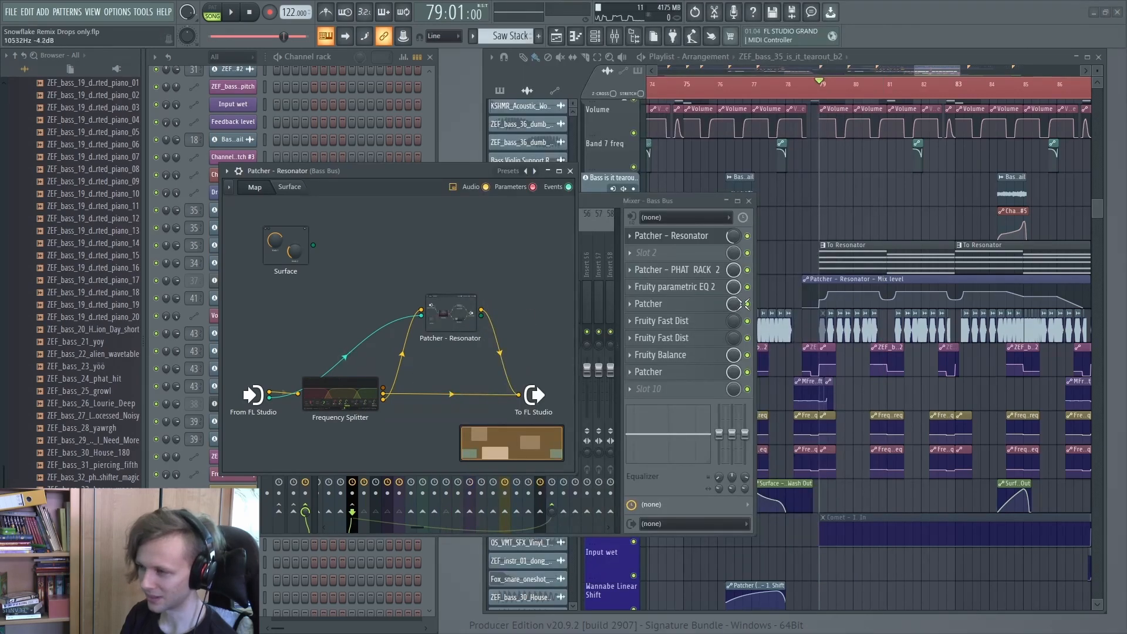
click(570, 171)
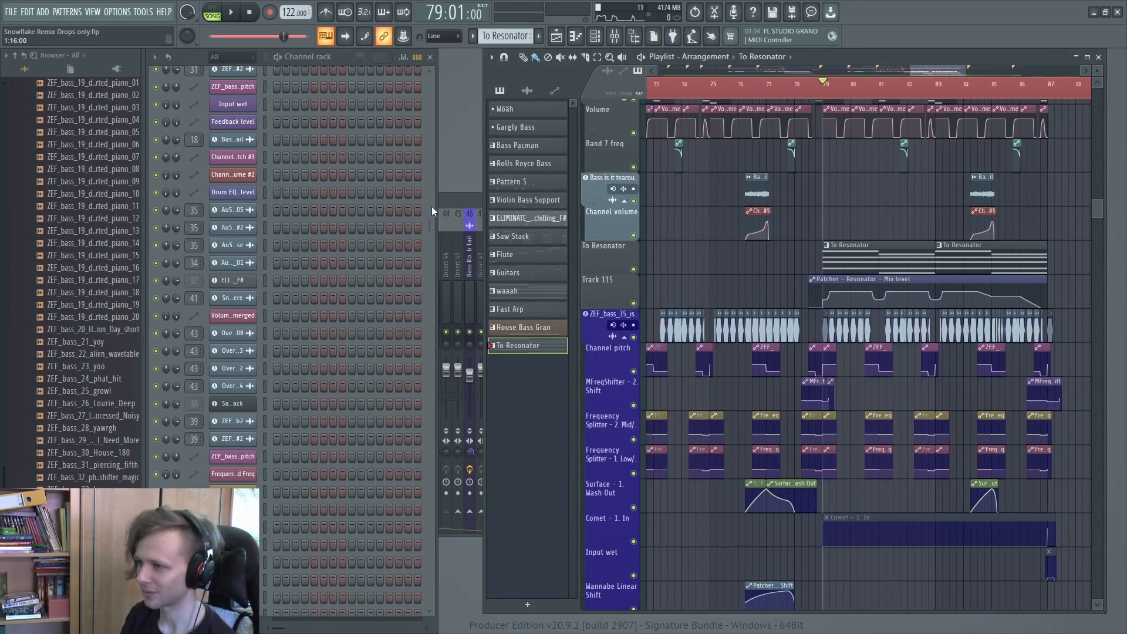
key(F9)
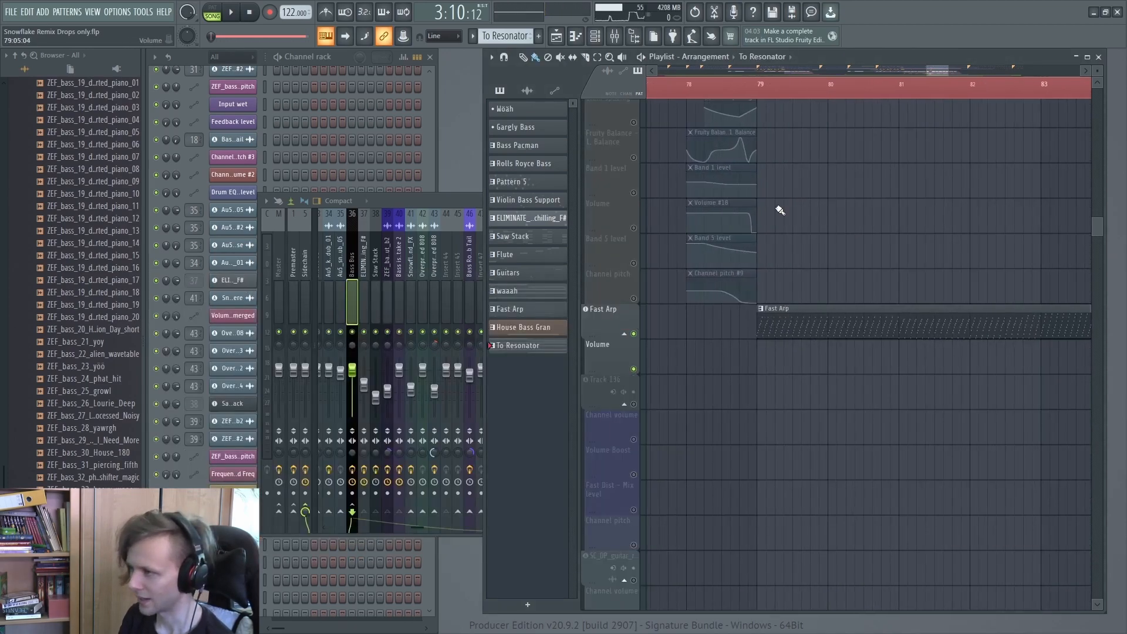
Play the Fast Arp track from bar 79 and inspect its Serum patch, Fruity parametric EQ 2 and Ozone Imager 2.
drag(775, 91, 759, 93)
key(space)
drag(413, 526, 554, 535)
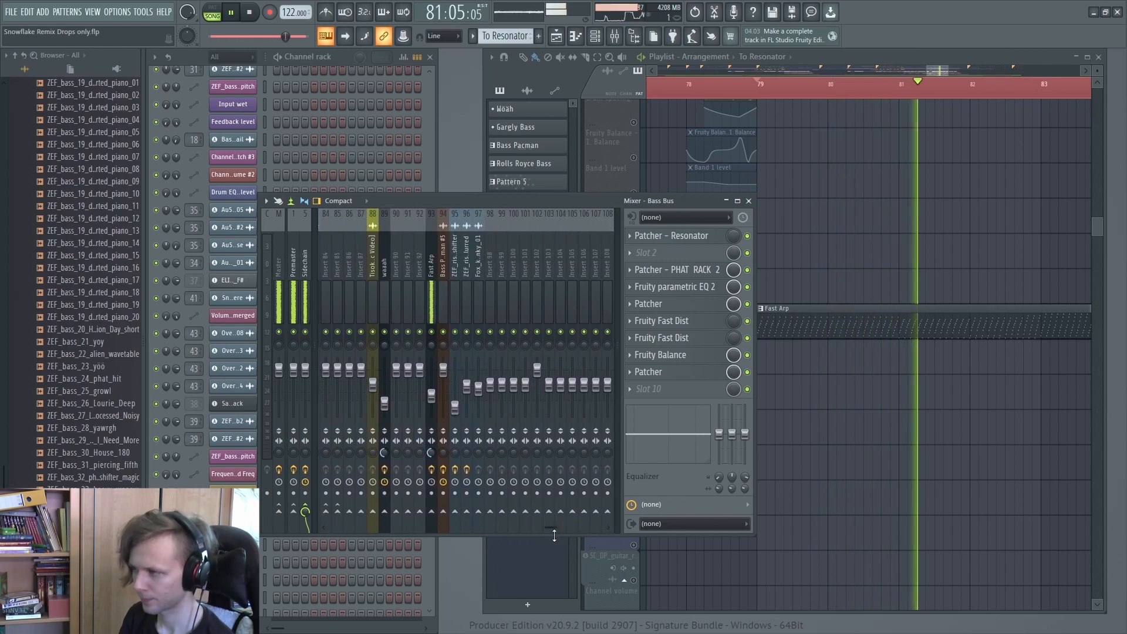
click(432, 301)
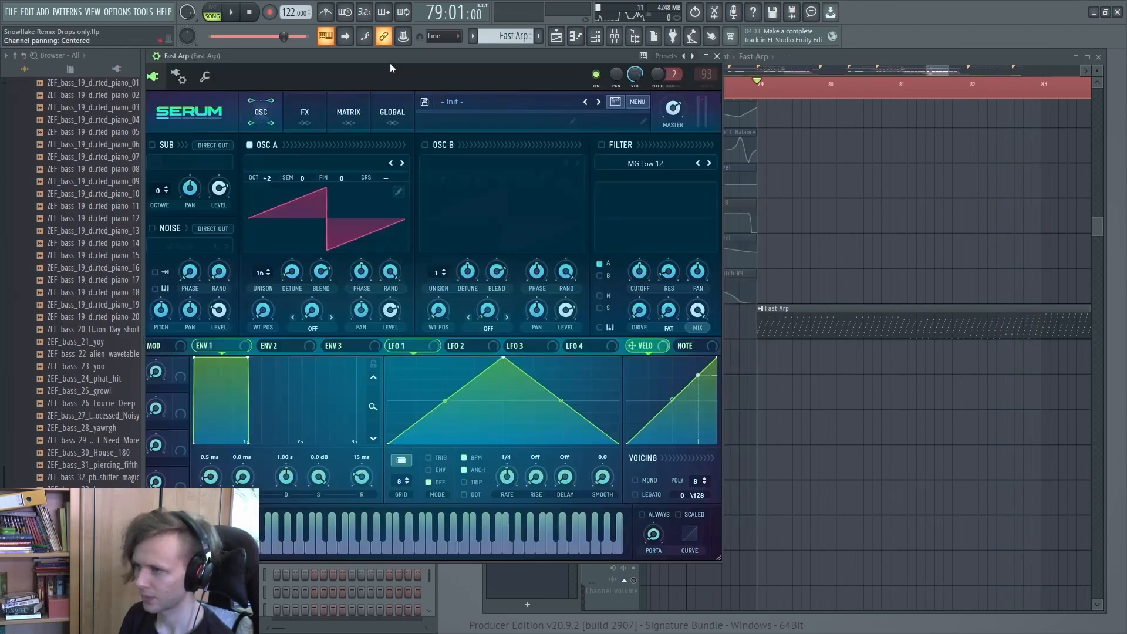
drag(390, 62, 414, 68)
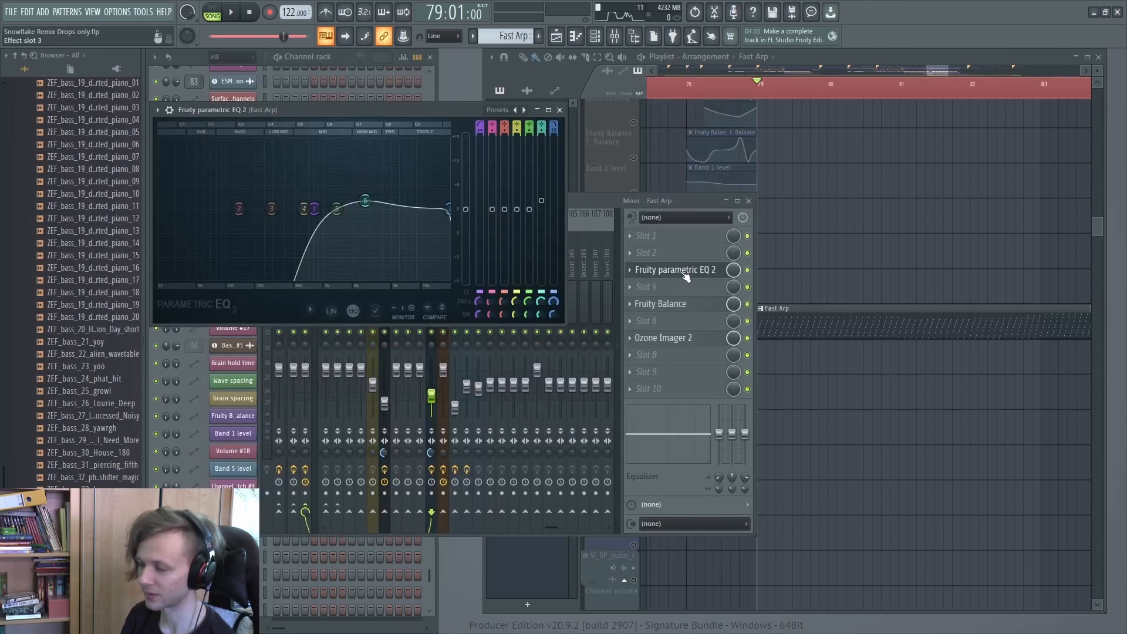
click(685, 275)
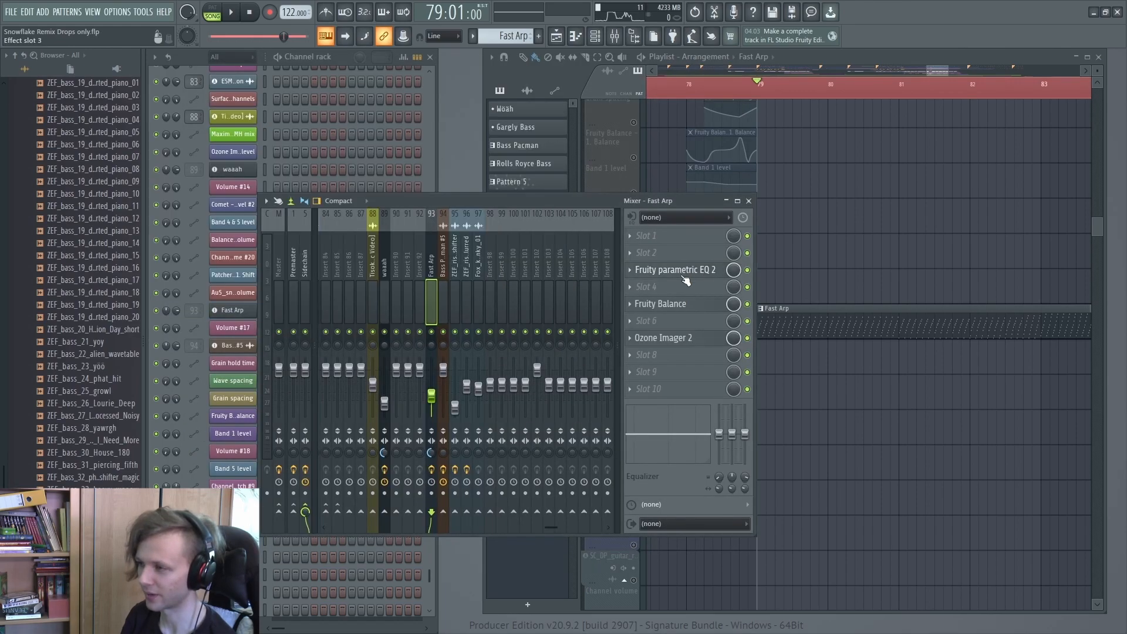
click(673, 339)
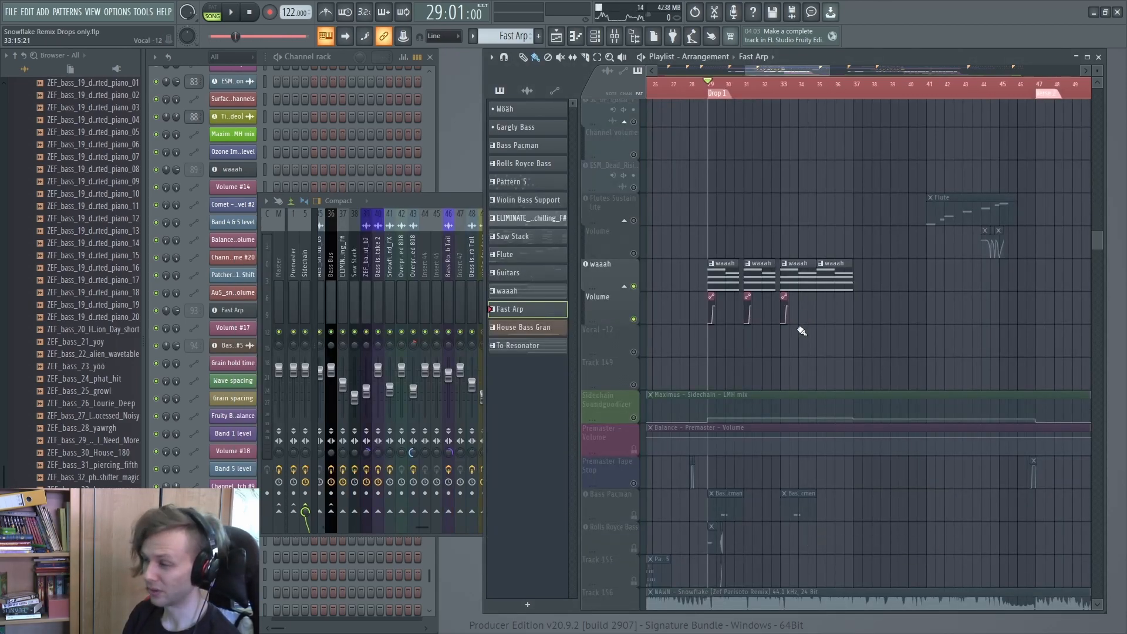
Open the waaah pattern from bar 29 in the piano roll, and open its Serum instrument.
scroll(721, 277, up, 5)
double_click(721, 277)
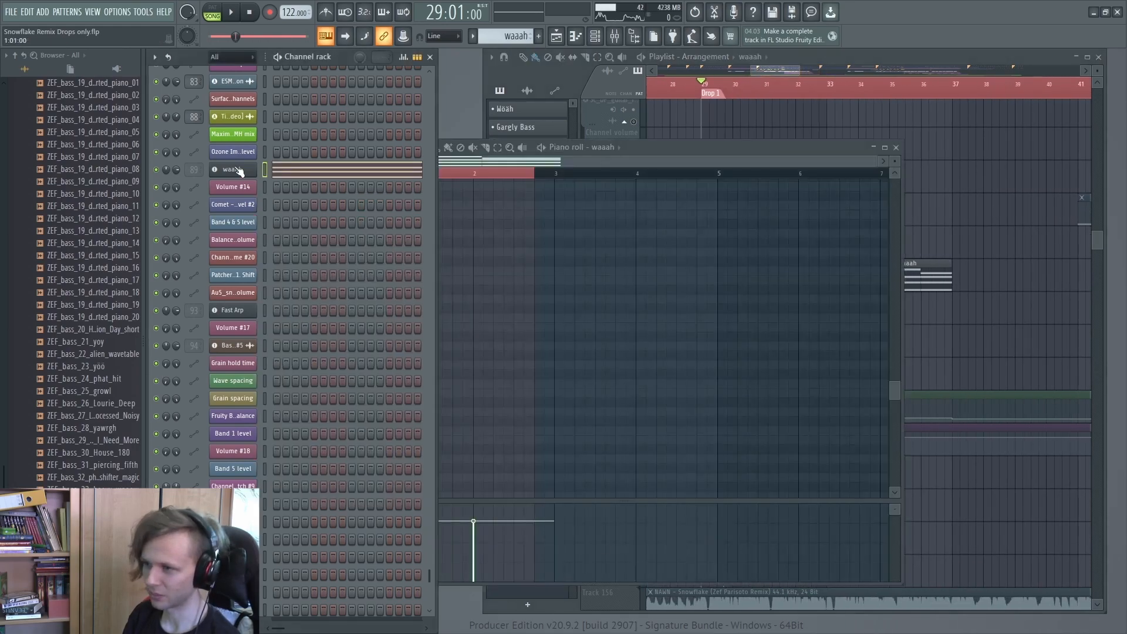
double_click(194, 170)
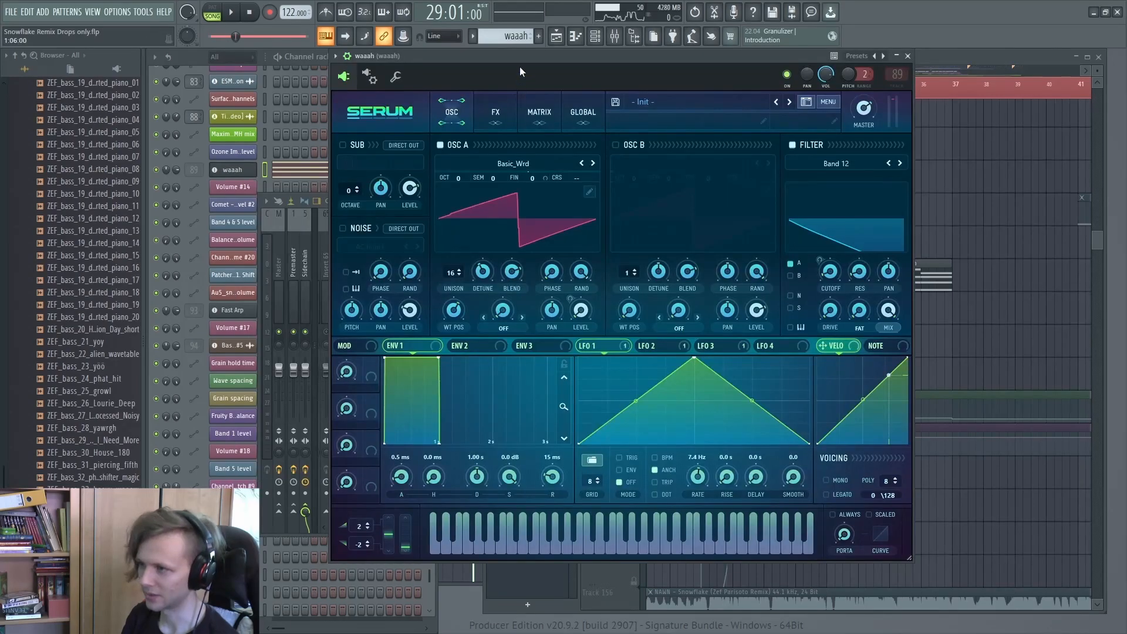
drag(520, 72, 505, 79)
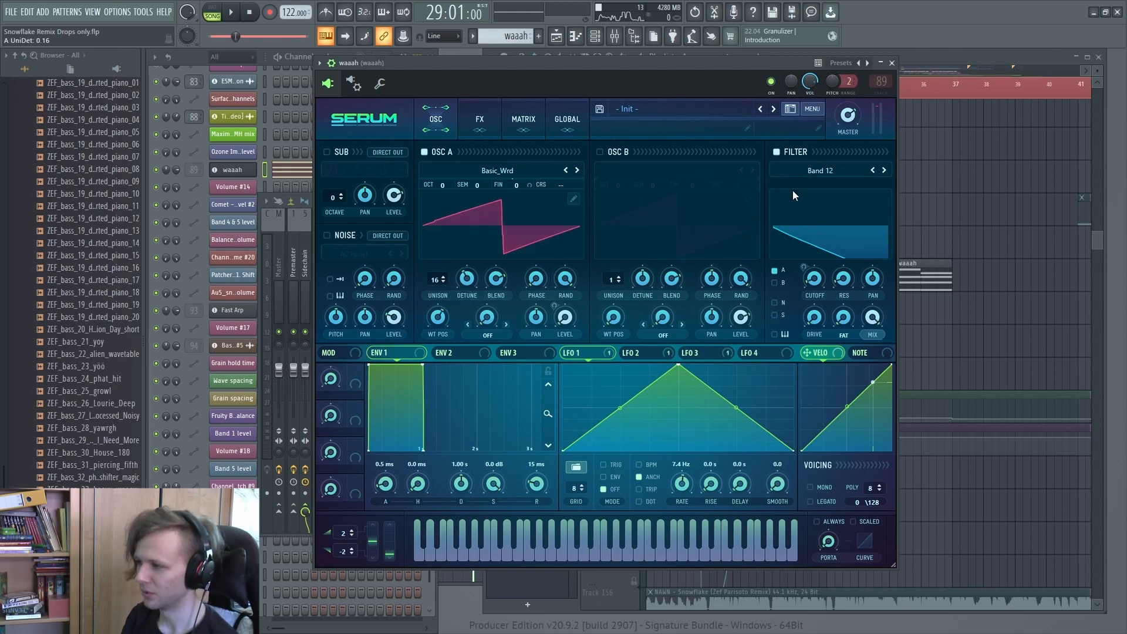
Play the waaah sound from bar 29 and examine its Band 12 filter and LFO 1 in Serum.
key(space)
drag(777, 233, 888, 232)
key(space)
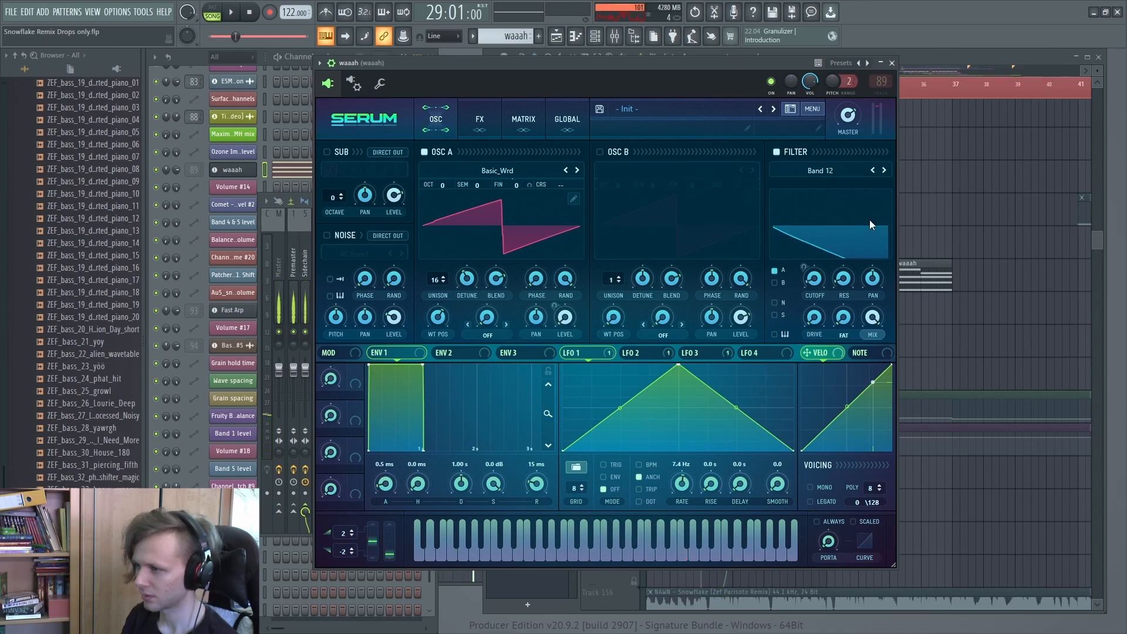
click(638, 352)
click(597, 346)
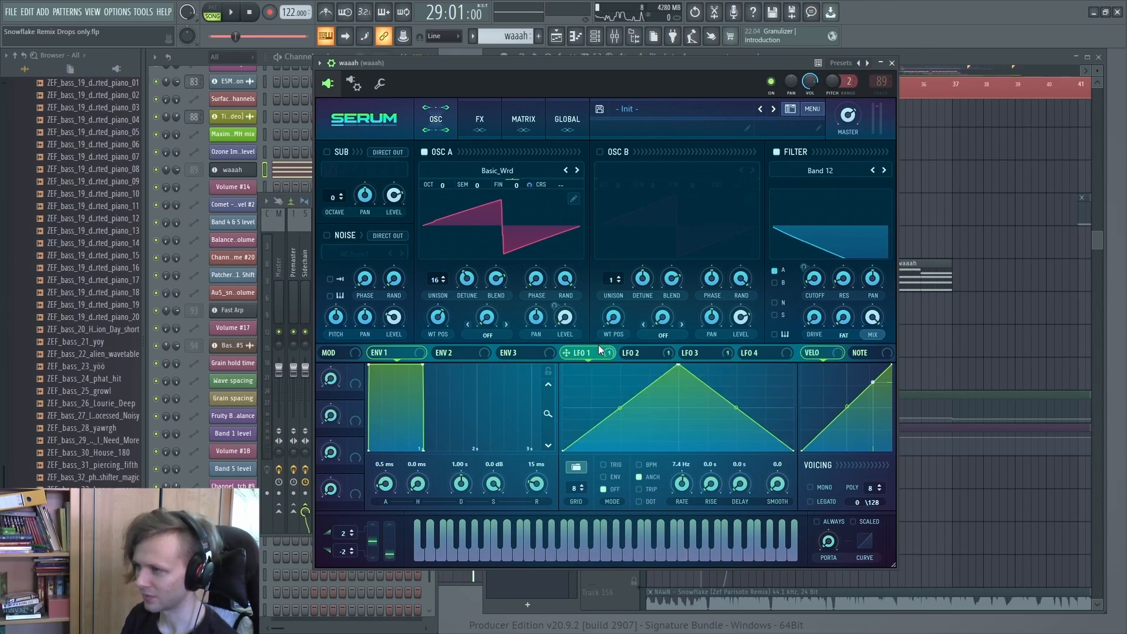
Examine the LFO 3 curve of the waaah patch in Serum and close the instrument.
click(698, 352)
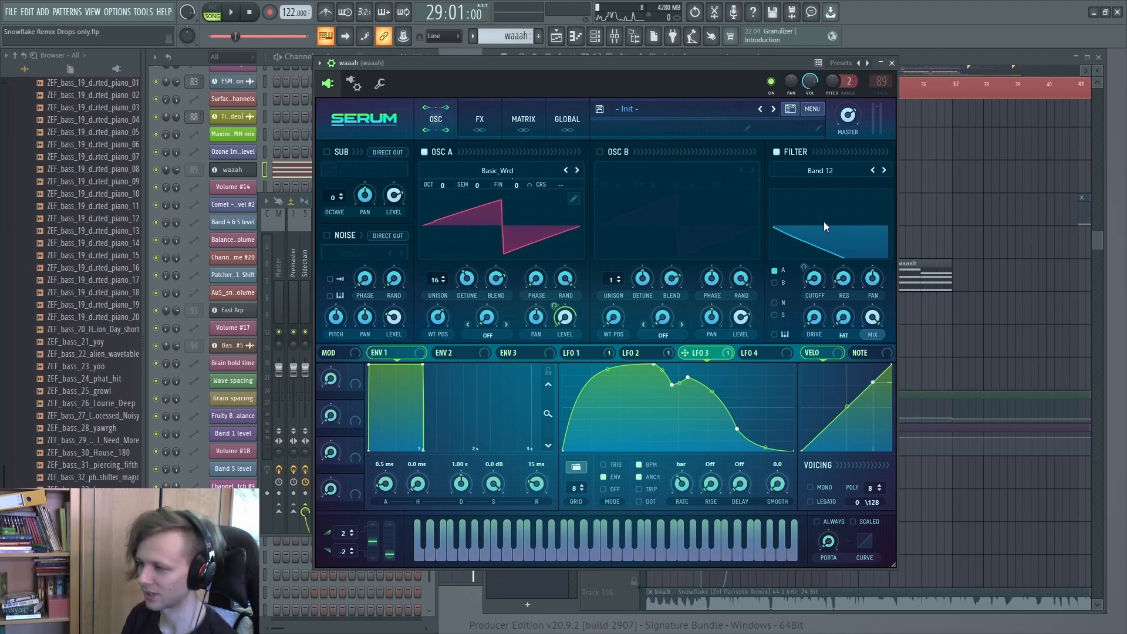
key(Escape)
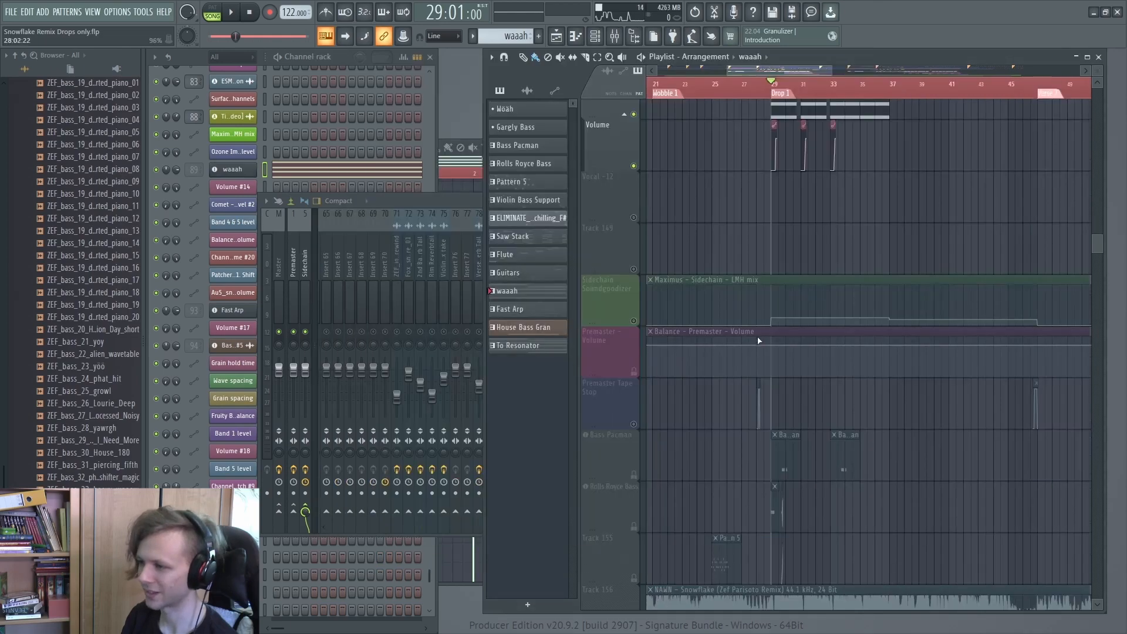
Unmute the Sidechain Soundgoodizer automation track and select the Sidechain channel in the mixer.
right_click(635, 322)
click(431, 203)
drag(381, 527, 310, 524)
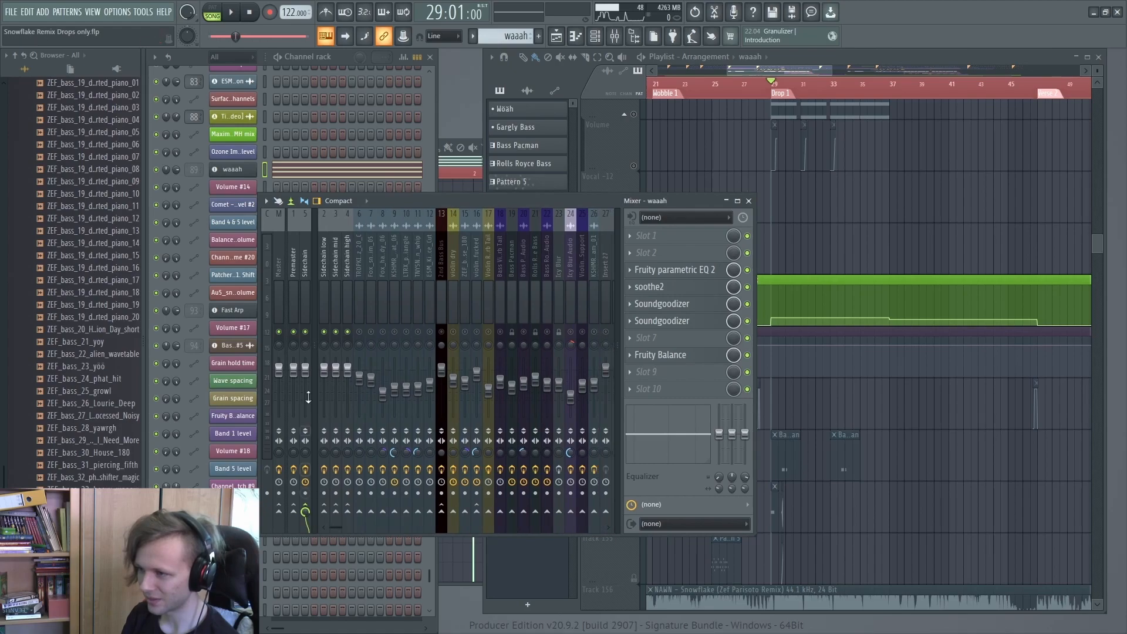
click(303, 276)
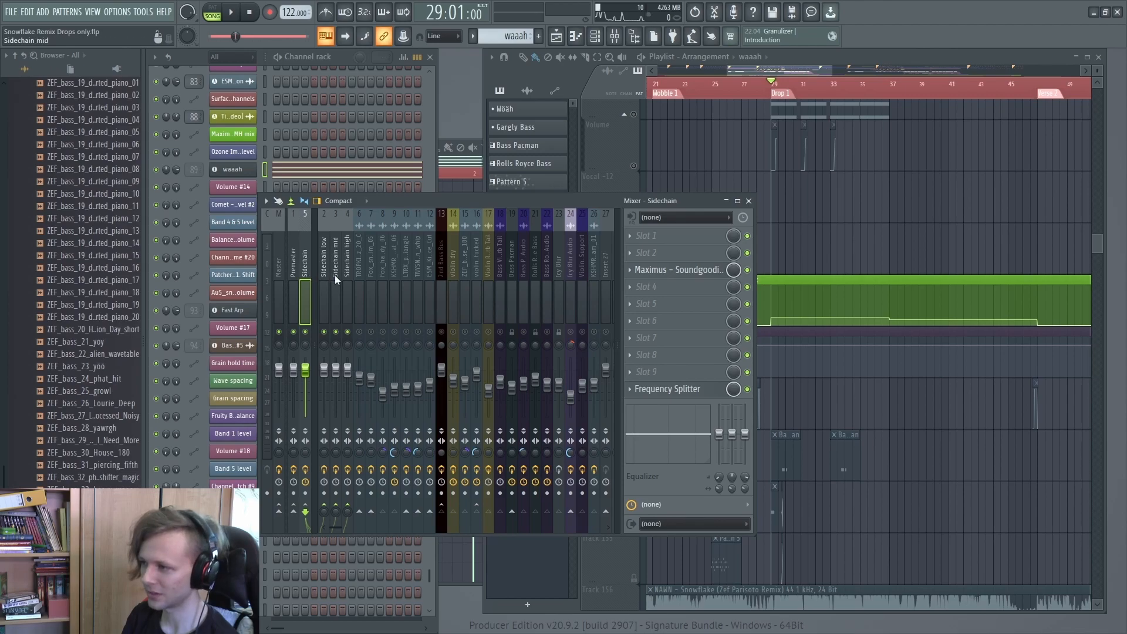
Inspect the Sidechain channel's Maximus - Soundgoodizer effect, checking its LMH mix control.
click(681, 271)
click(680, 274)
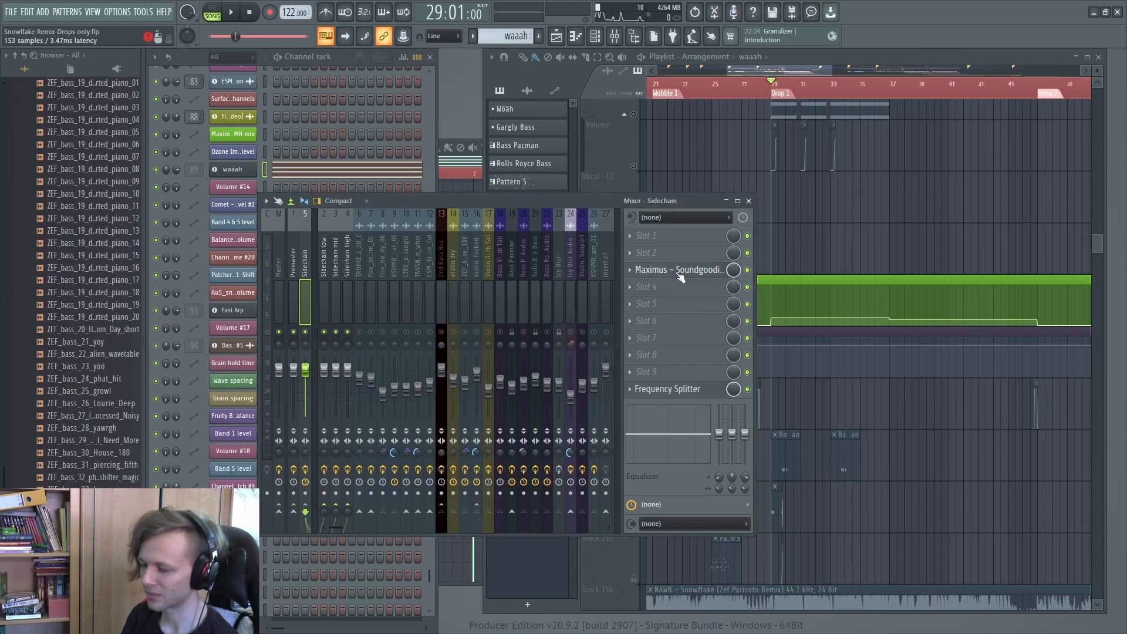
click(681, 275)
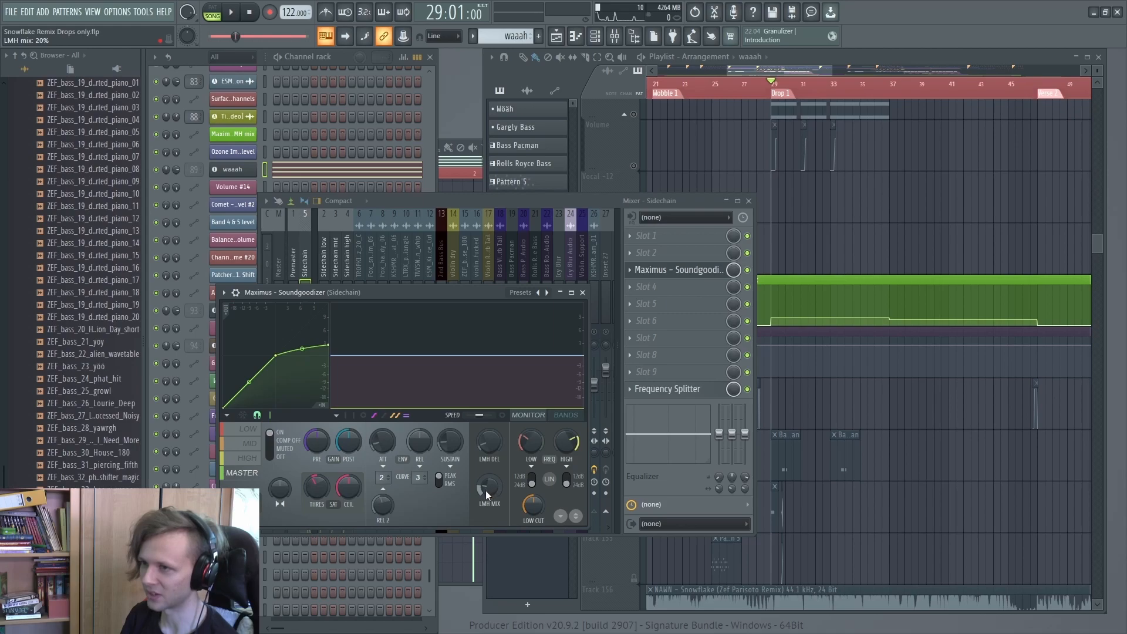
click(681, 270)
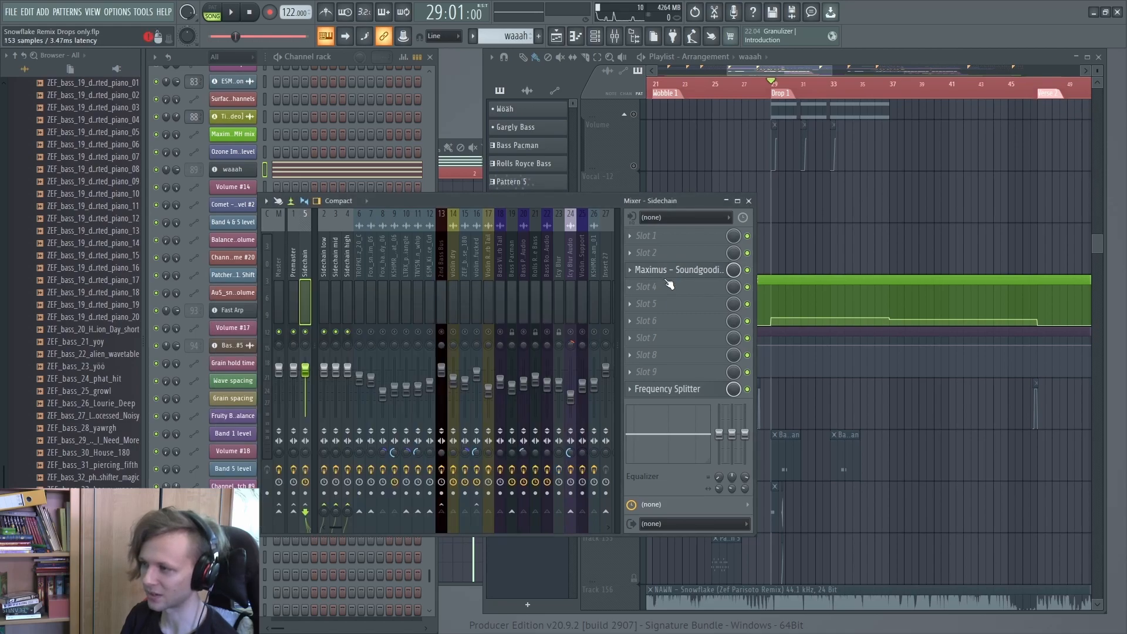
click(670, 273)
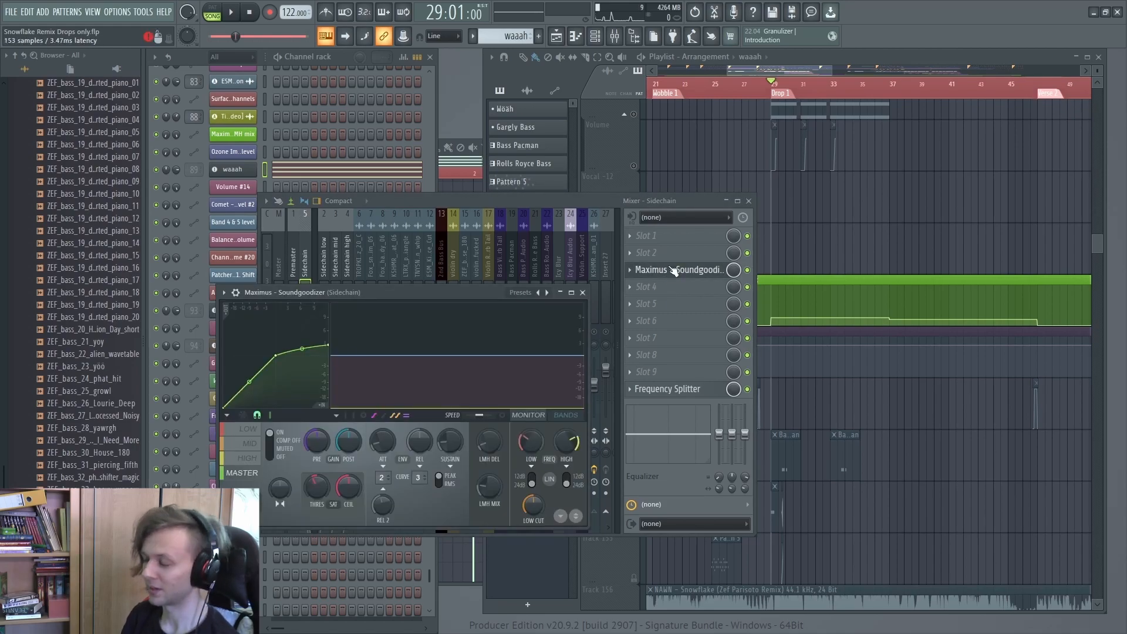
click(675, 270)
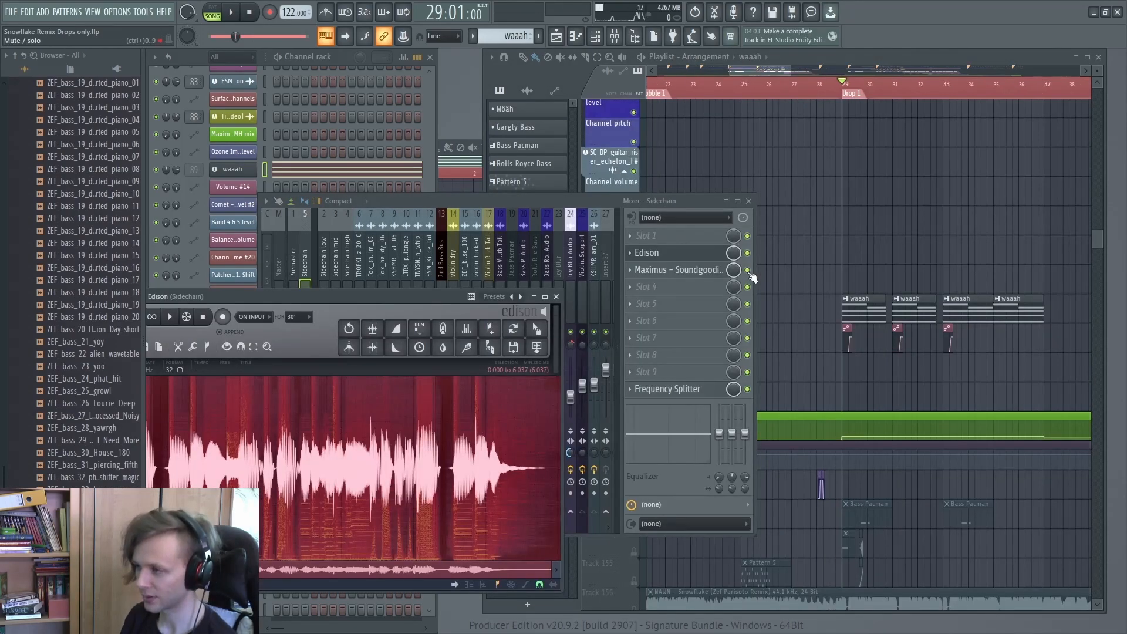
Play the Edison recording on the Sidechain channel with Maximus - Soundgoodizer bypassed and enabled to compare the sound, and close Edison.
click(748, 270)
drag(223, 303, 256, 297)
key(space)
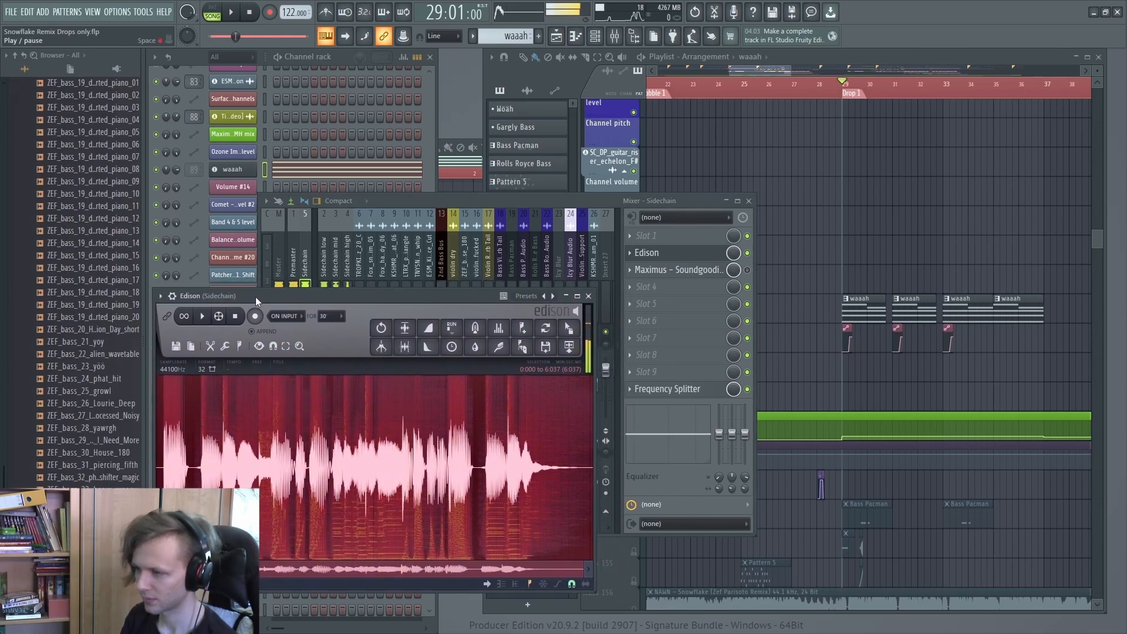
key(space)
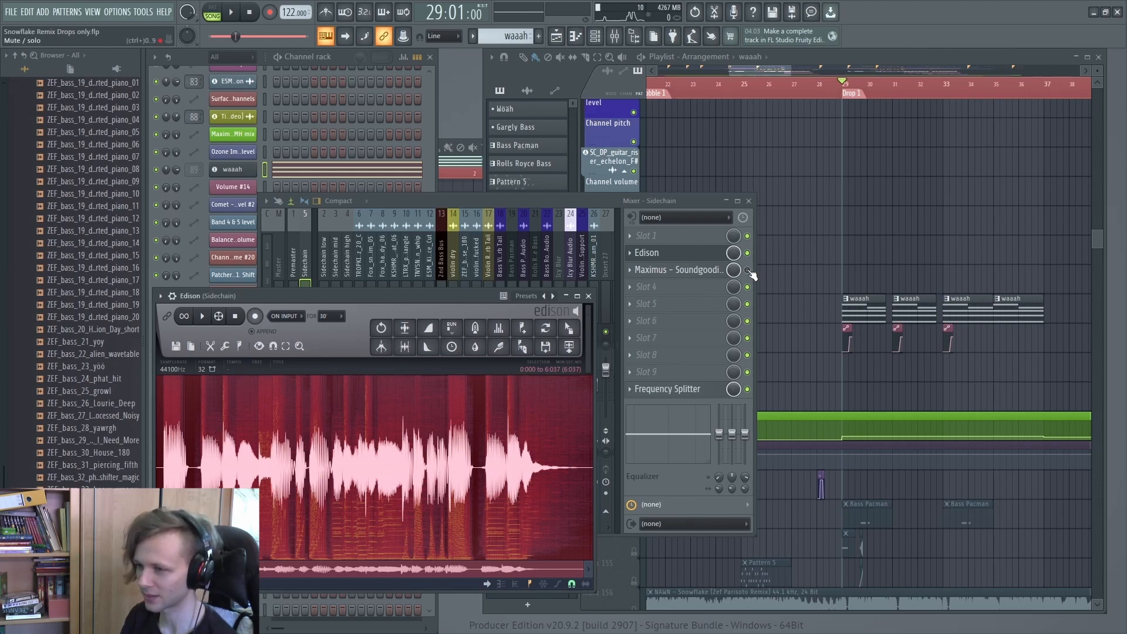
key(space)
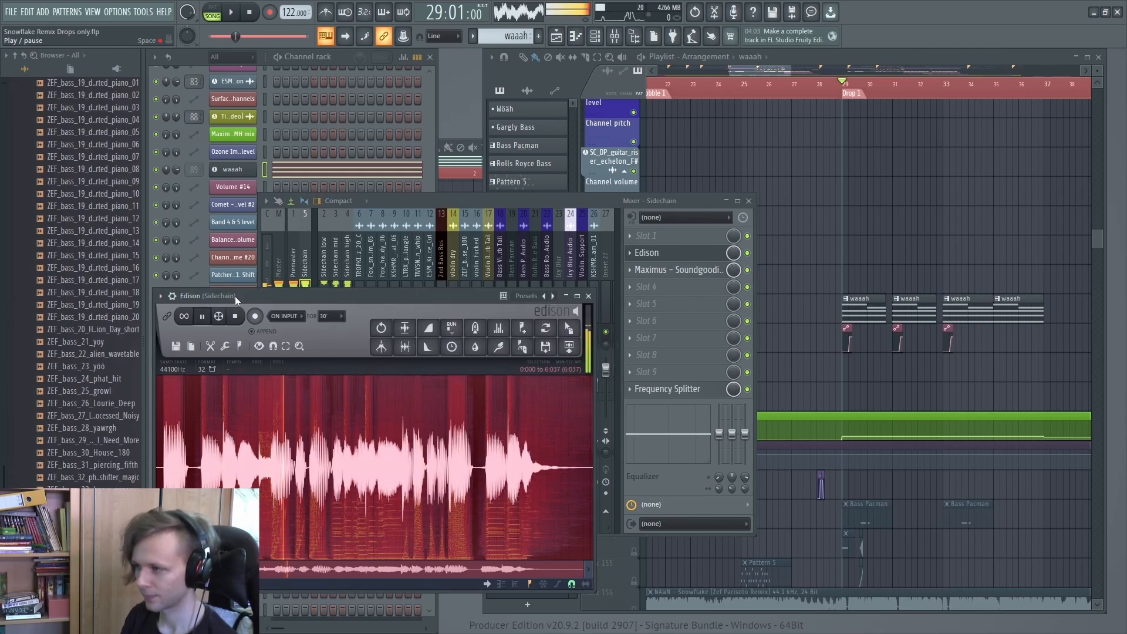
click(748, 270)
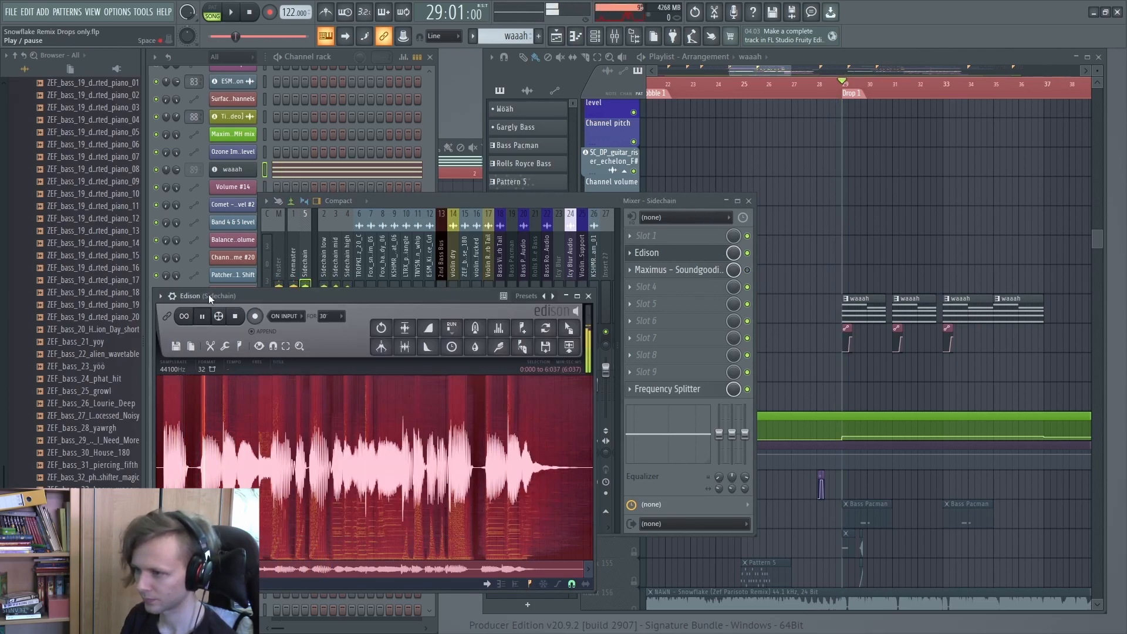
click(748, 270)
click(248, 301)
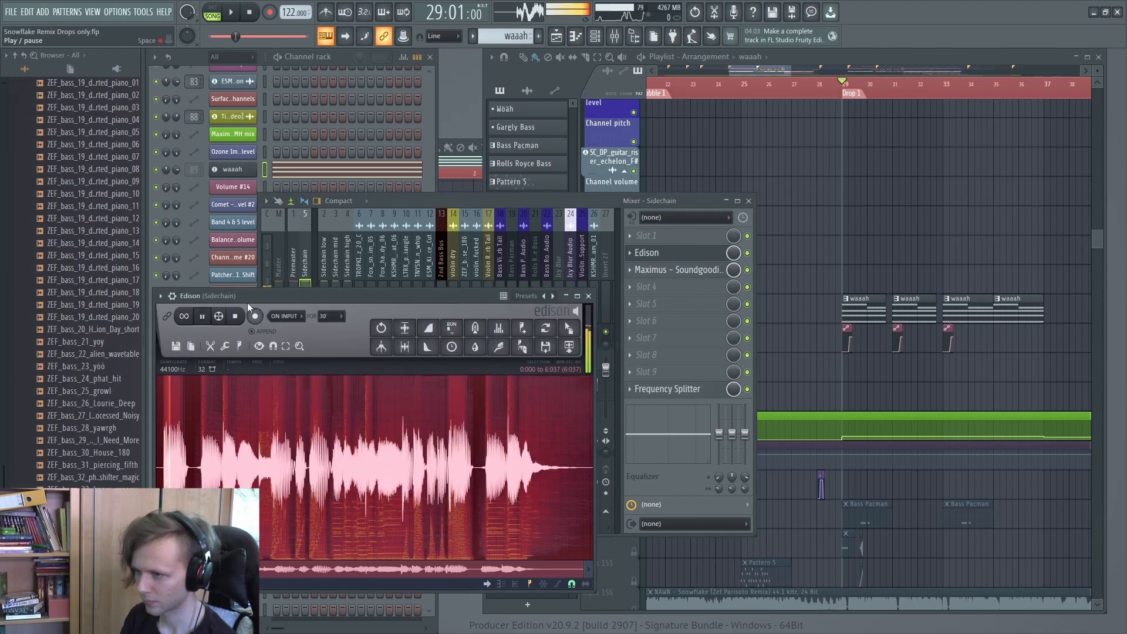
click(589, 296)
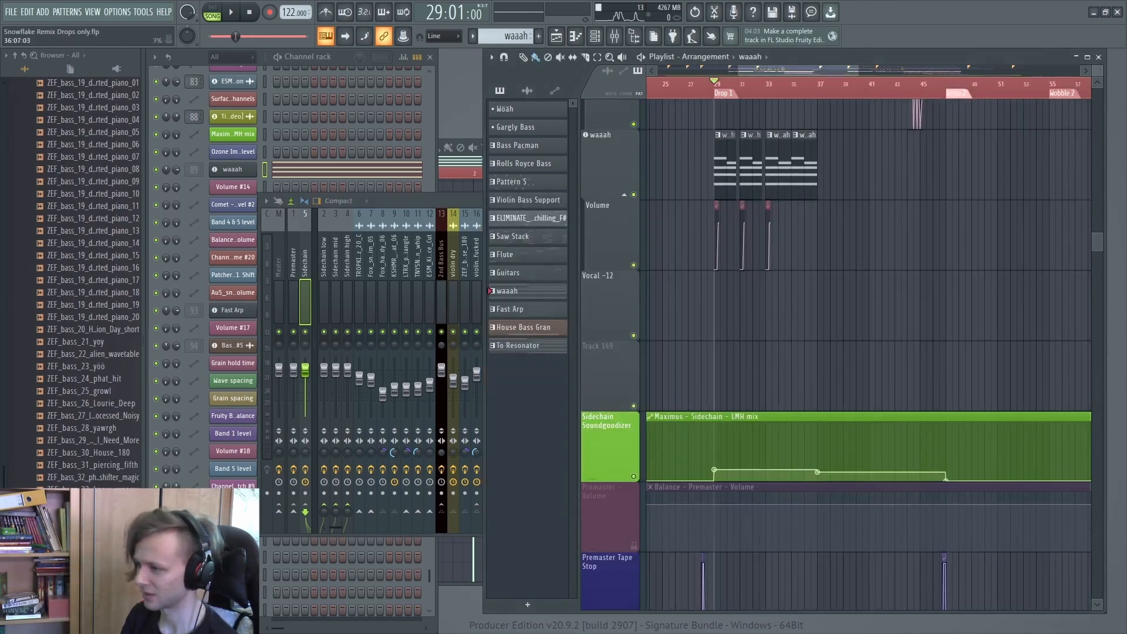
Inspect the Maximus - Sidechain LMH mix automation around bar 37 and across the second drop from bar 71.
scroll(816, 489, up, 3)
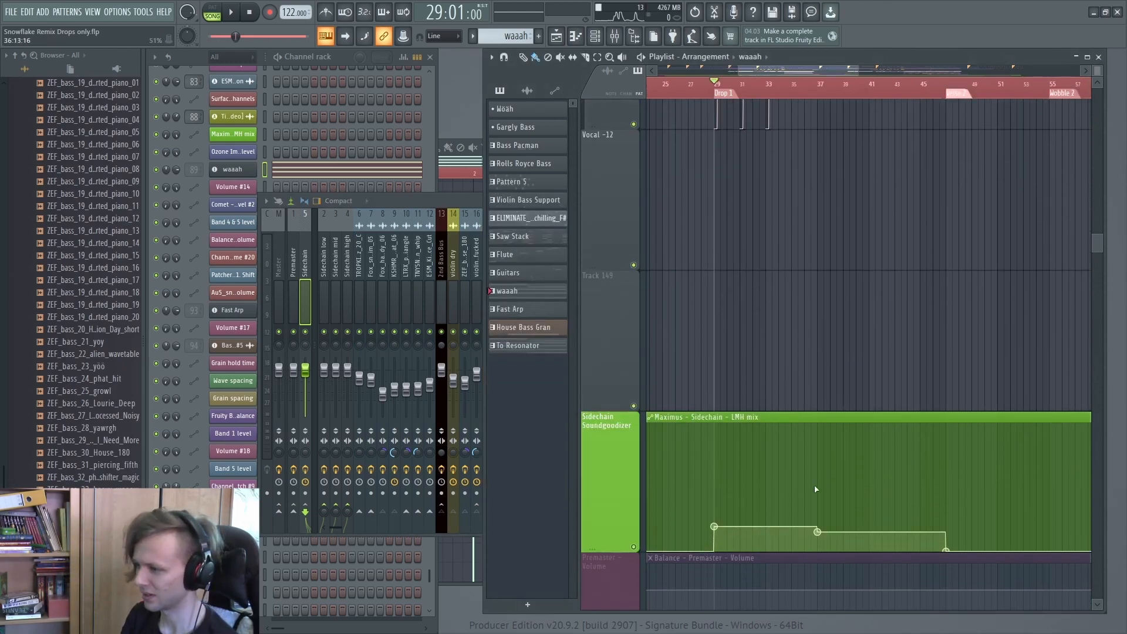
click(820, 94)
scroll(823, 272, down, 3)
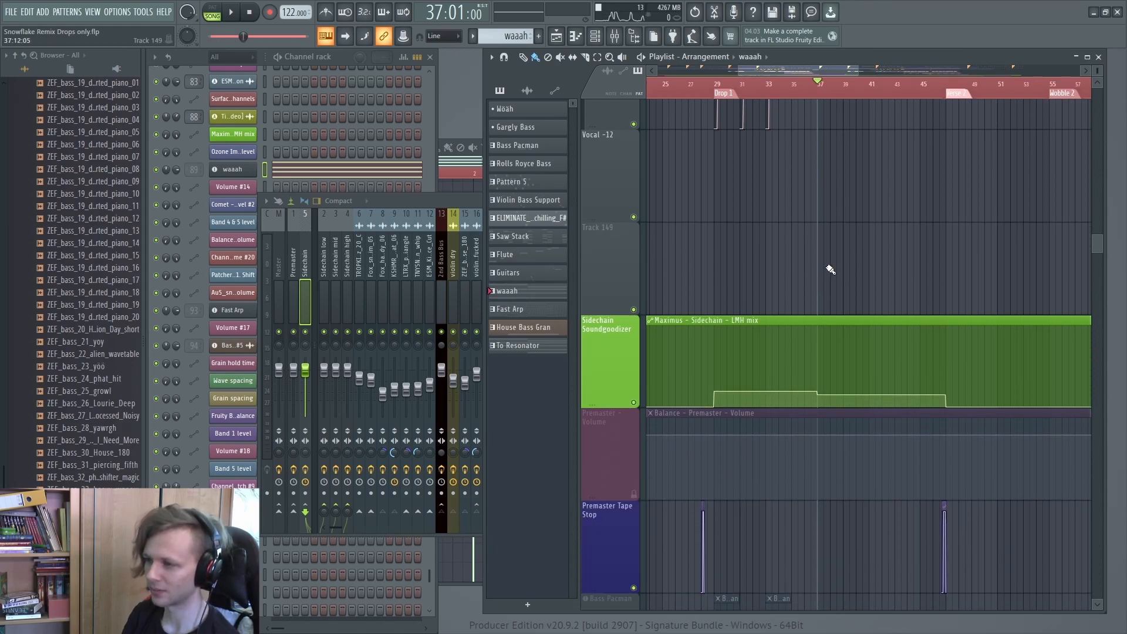
scroll(898, 339, down, 5)
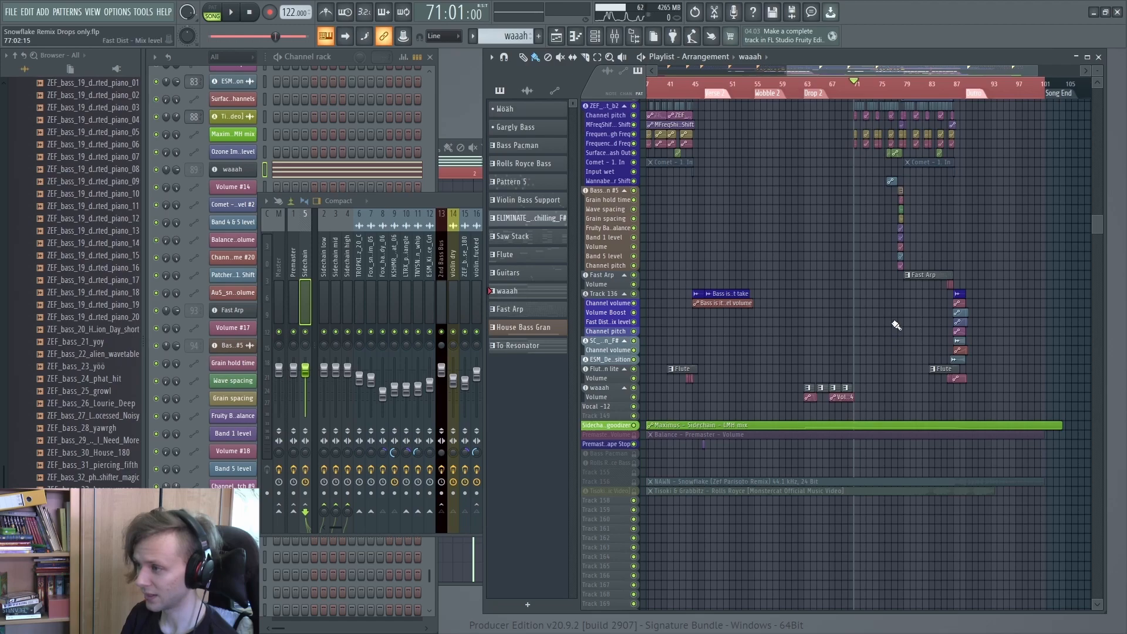
scroll(855, 352, up, 8)
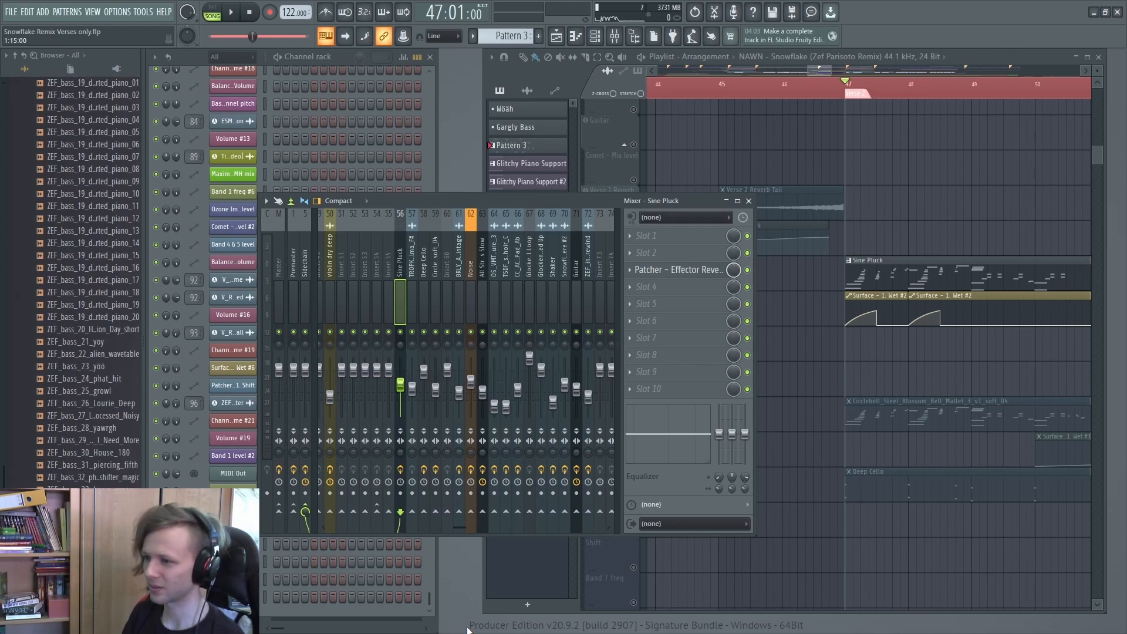
Open the Sine Pluck's Serum instrument from the verse at bar 47 and examine oscillator A's waveform in the wavetable editor.
drag(985, 287, 878, 287)
scroll(860, 314, up, 4)
scroll(787, 320, up, 2)
click(400, 297)
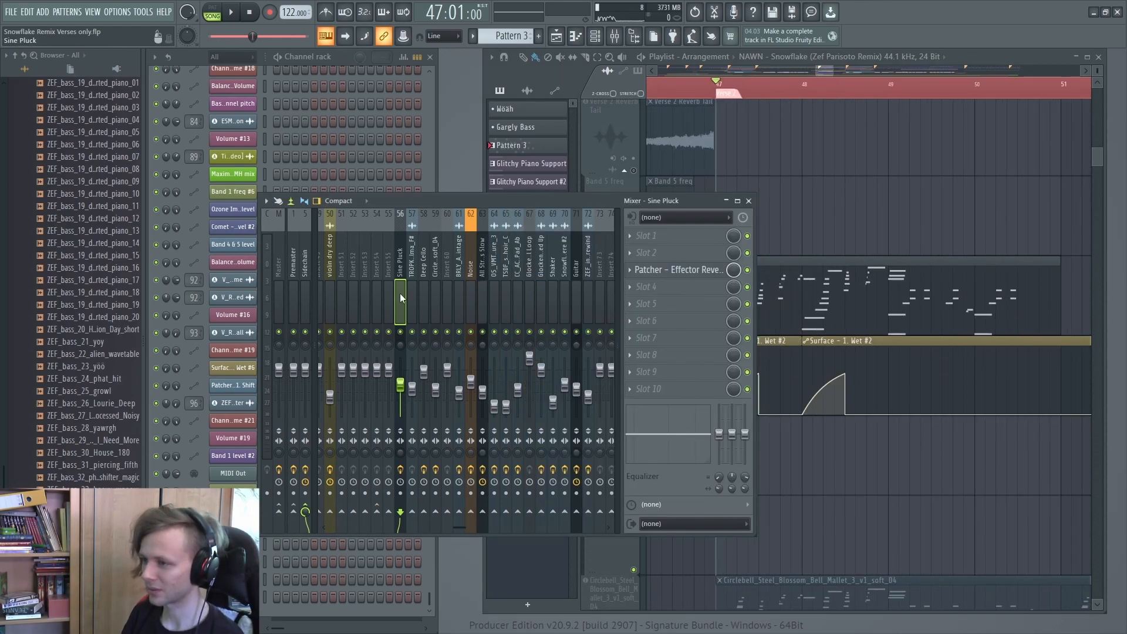
right_click(401, 332)
drag(365, 177, 388, 490)
click(790, 300)
click(233, 97)
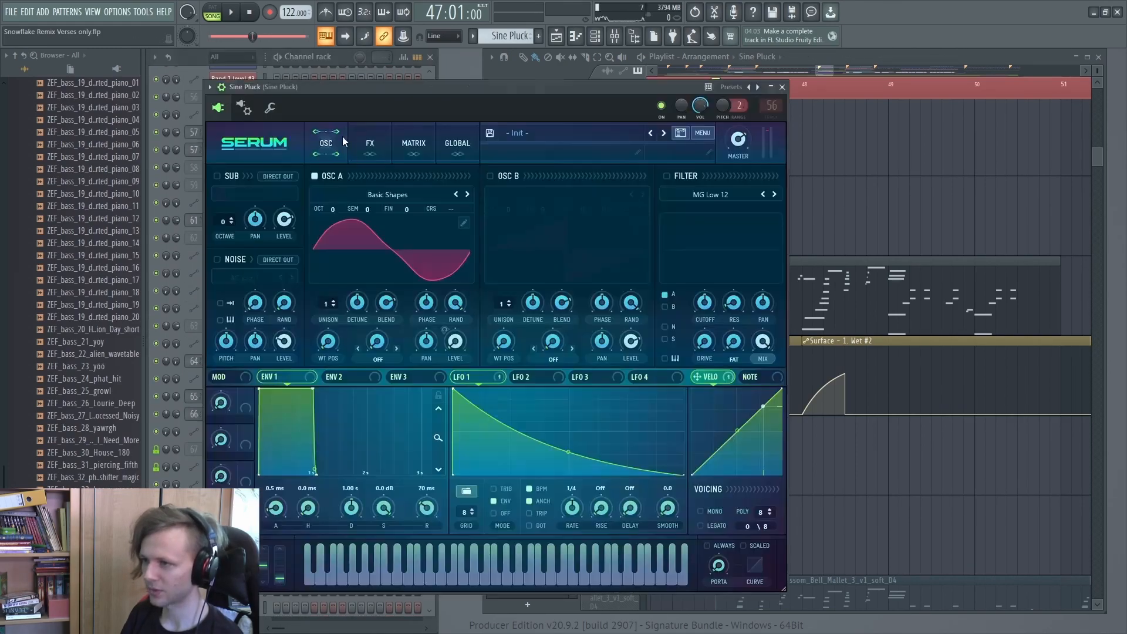
click(463, 223)
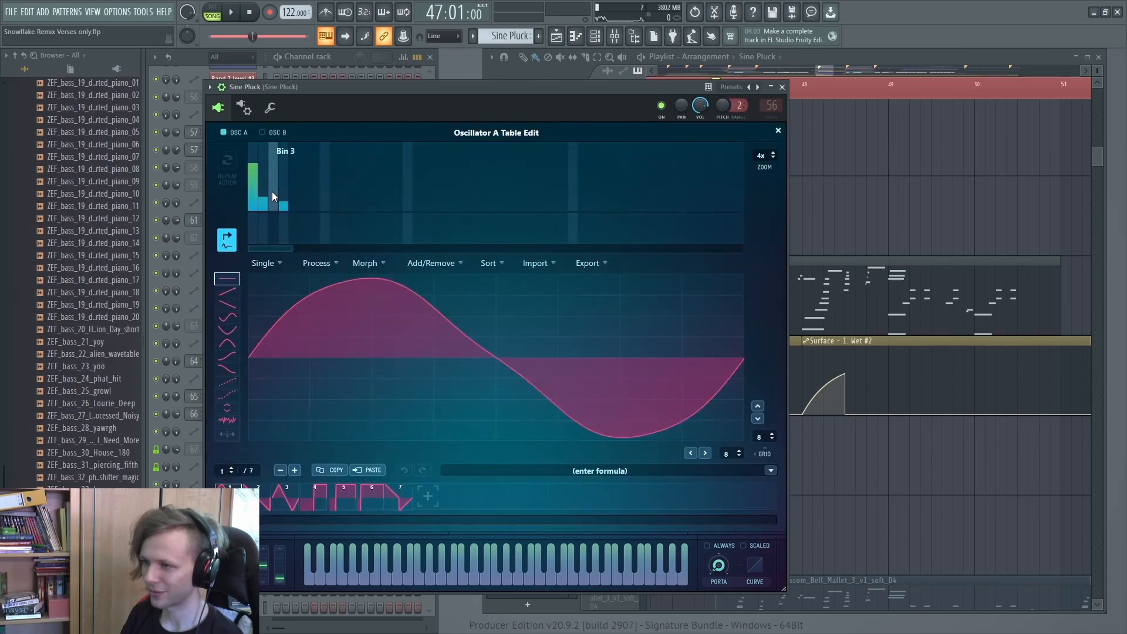
click(779, 135)
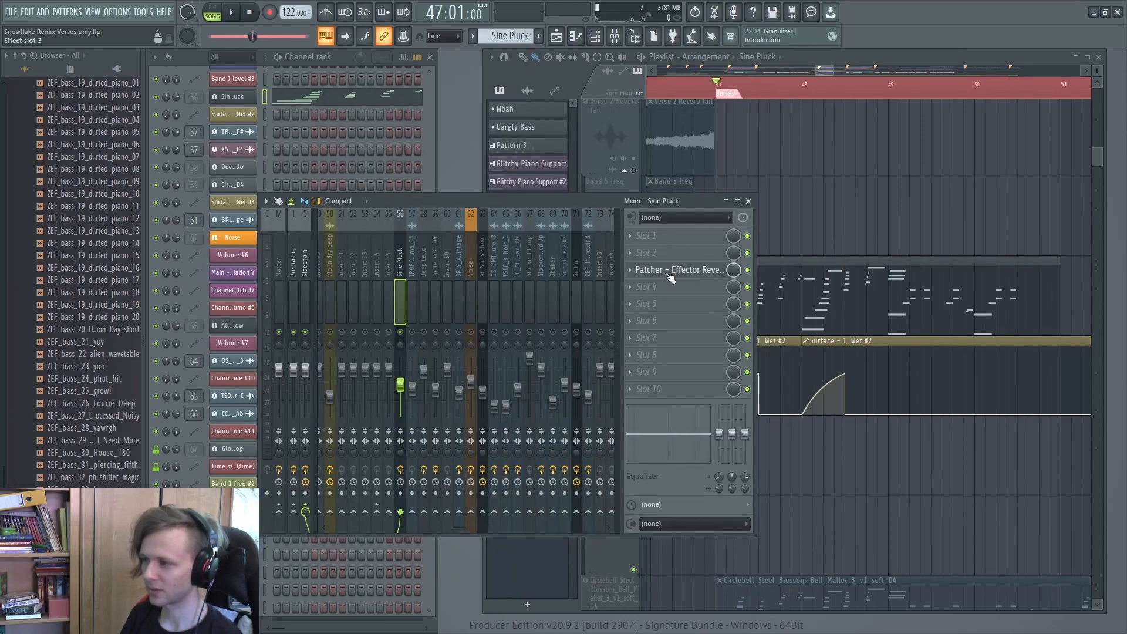
Check the Patcher effect on the Sine Pluck channel and the Surface - 1. Wet #2 automation driving it.
click(682, 275)
click(681, 274)
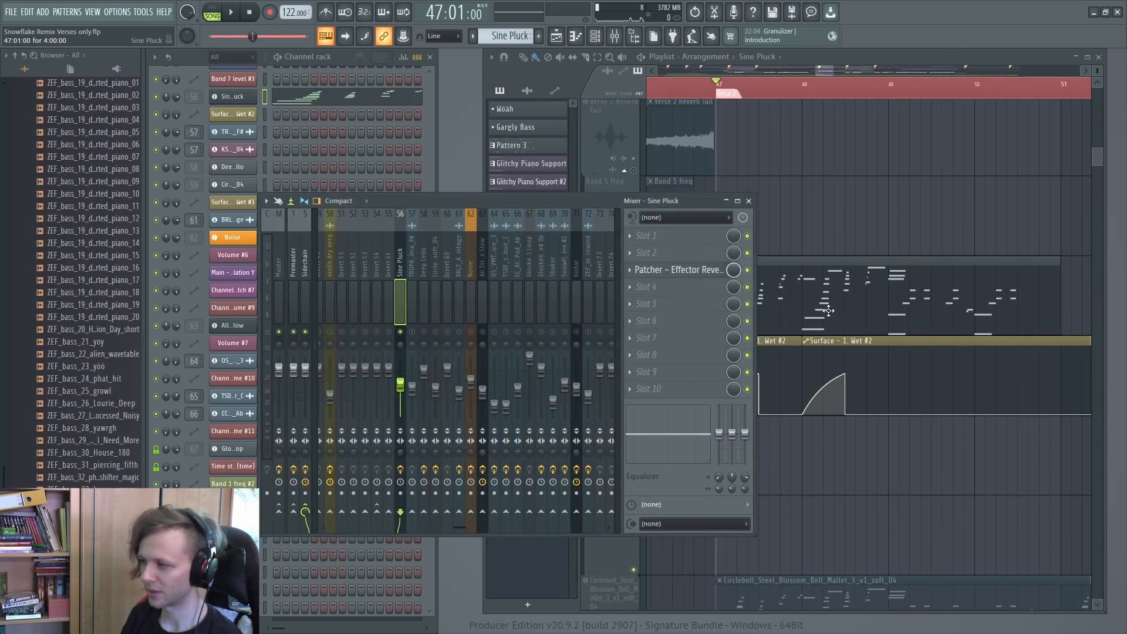
click(828, 311)
drag(760, 366, 764, 365)
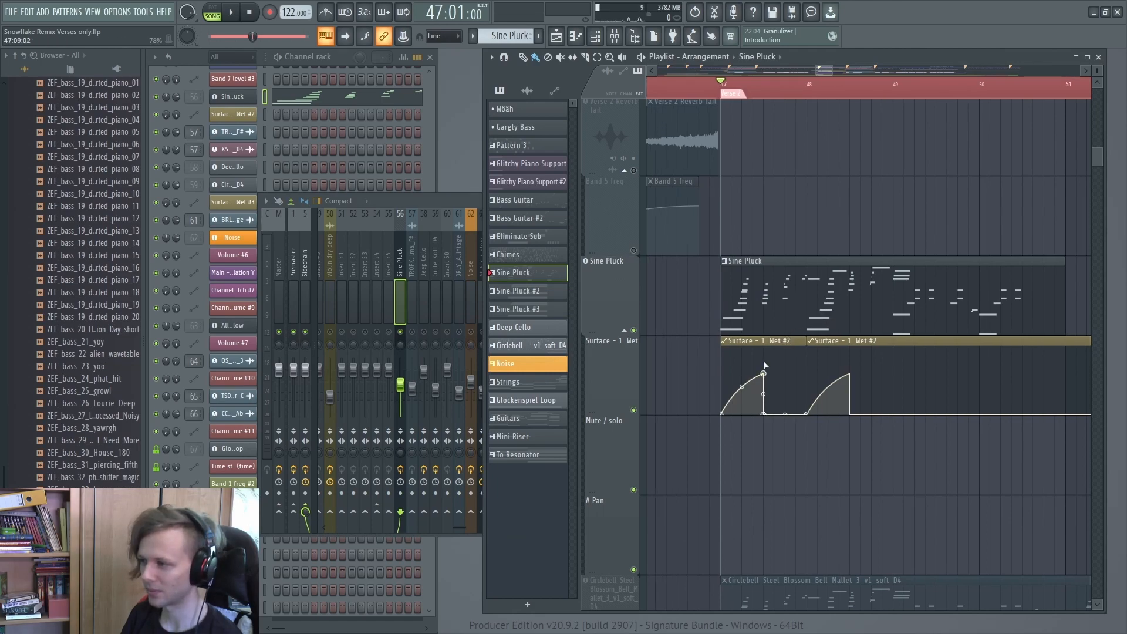
Play the Sine Pluck track from bar 47 with its wet automation and stop playback.
key(space)
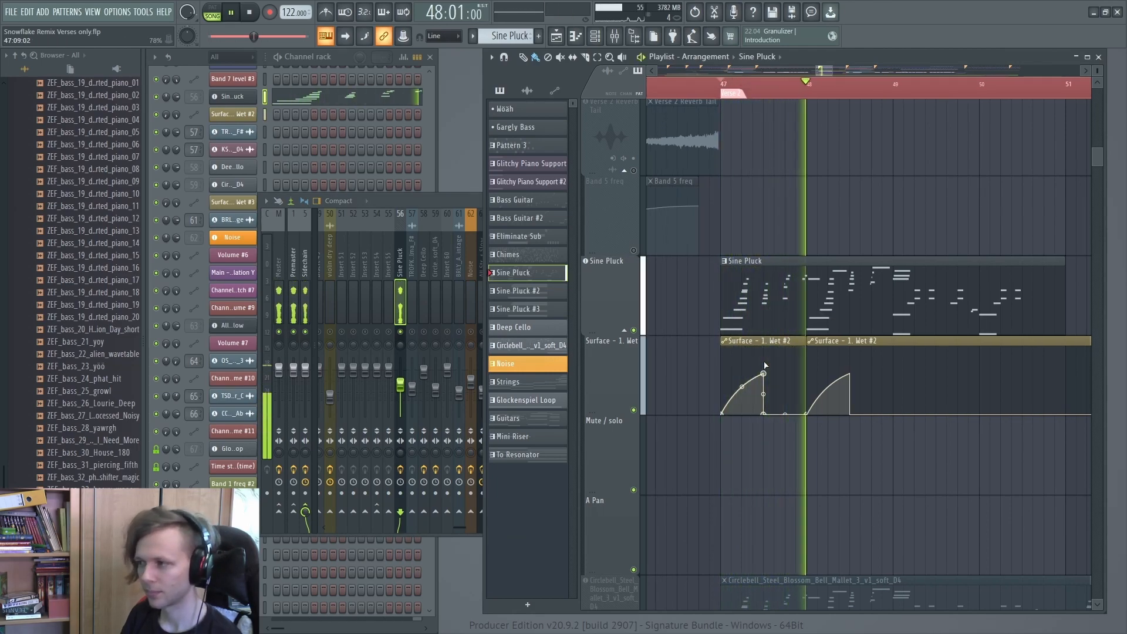
drag(832, 70, 841, 70)
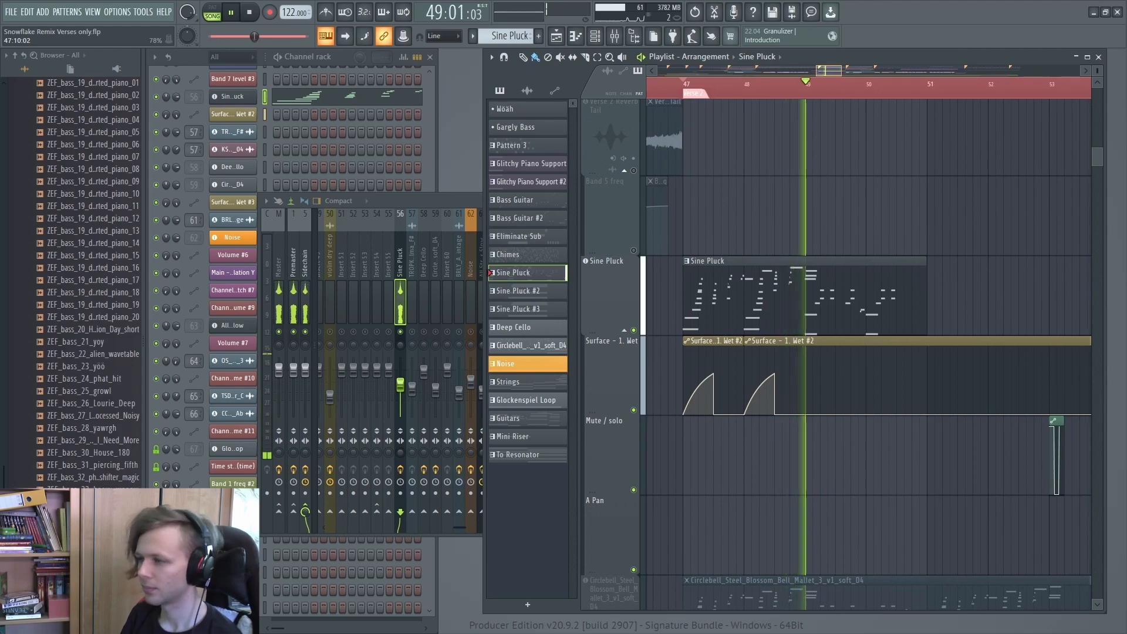
scroll(762, 365, down, 1)
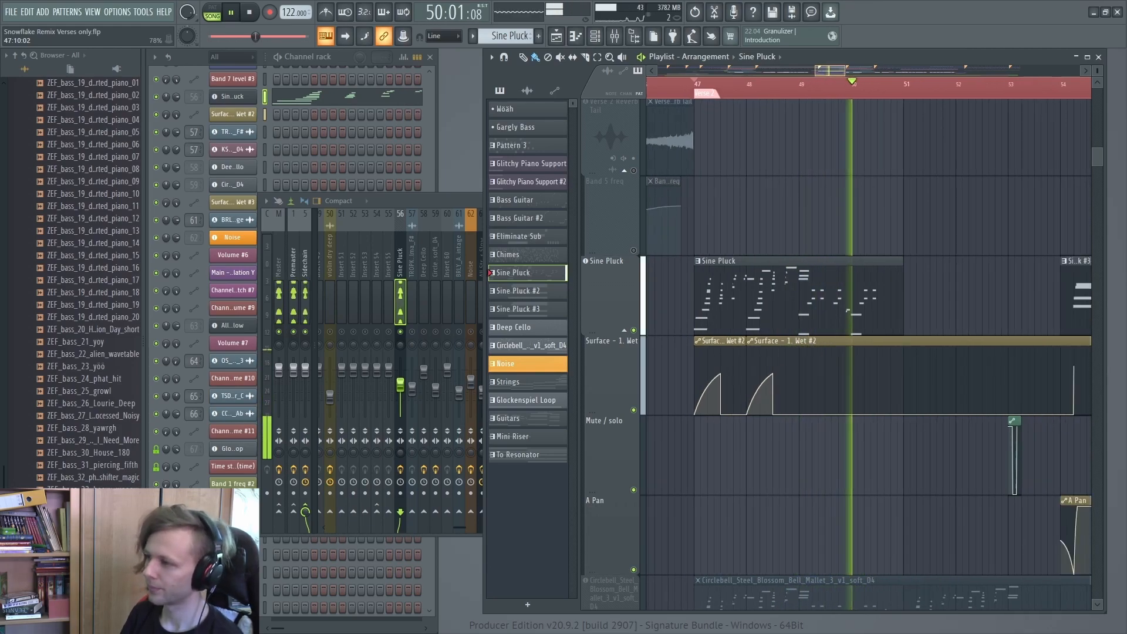
scroll(769, 360, down, 2)
key(space)
scroll(640, 363, down, 2)
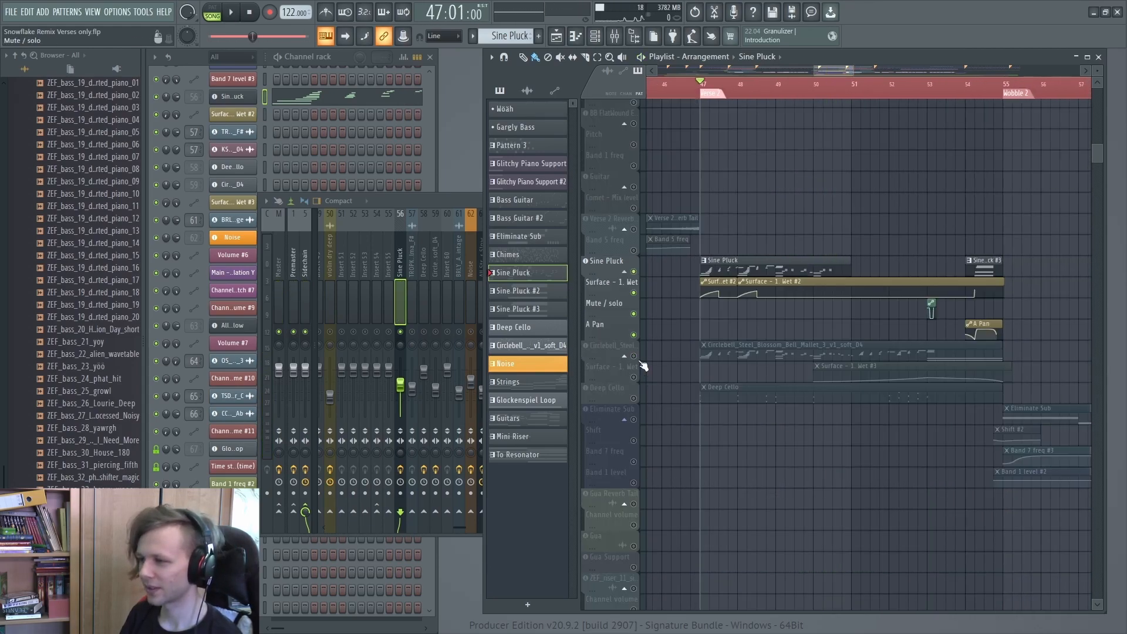
Unmute the Circlebell mallet track and open its sampler instrument to view the sample settings.
click(637, 359)
scroll(704, 362, up, 3)
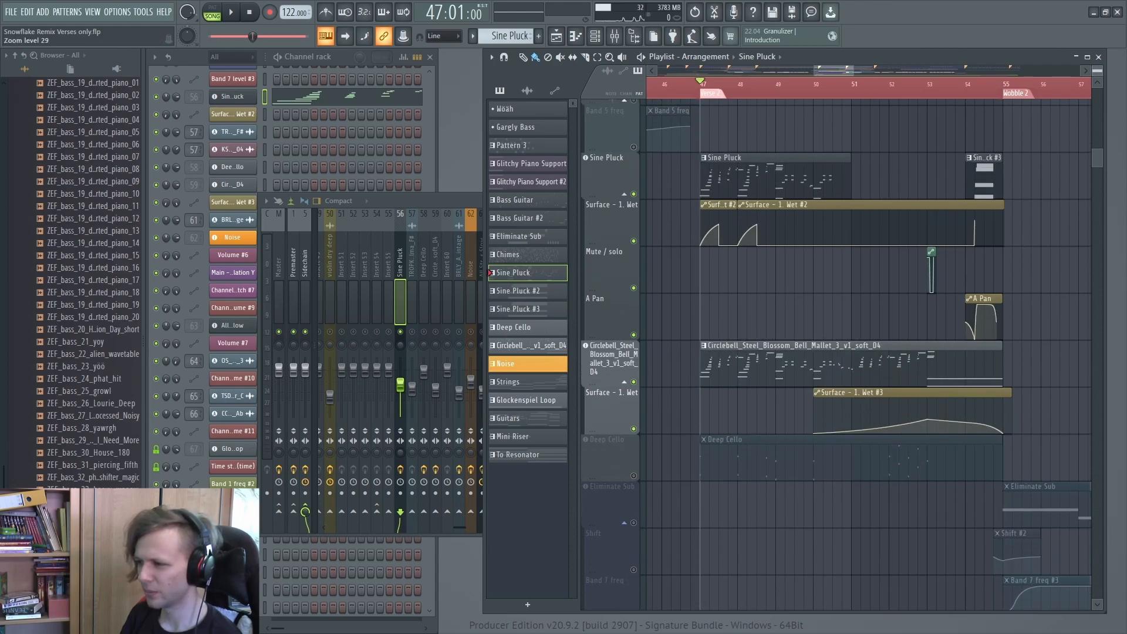
double_click(713, 365)
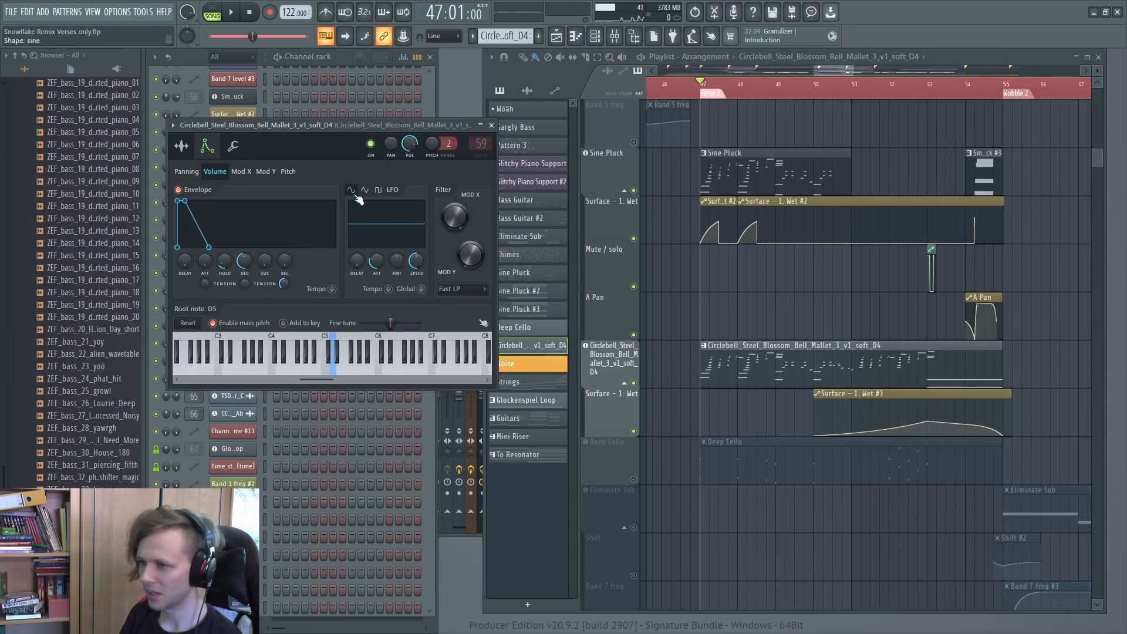
click(182, 147)
Play the Circlebell sound from bar 47 through Fruity parametric EQ 2 and try raising the highest band.
key(F9)
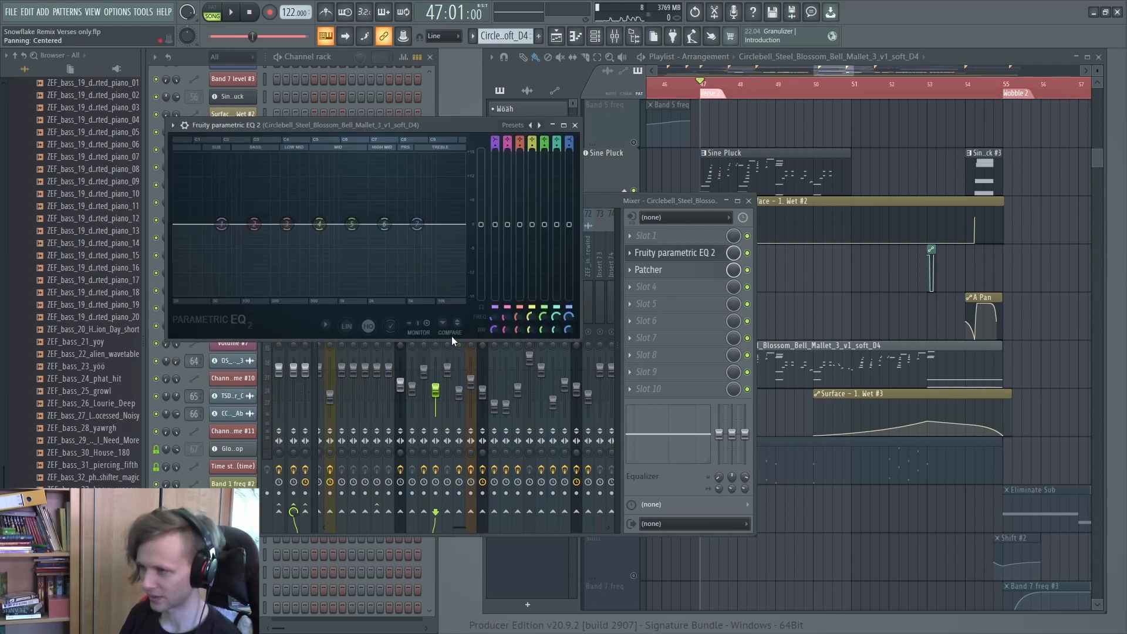
key(space)
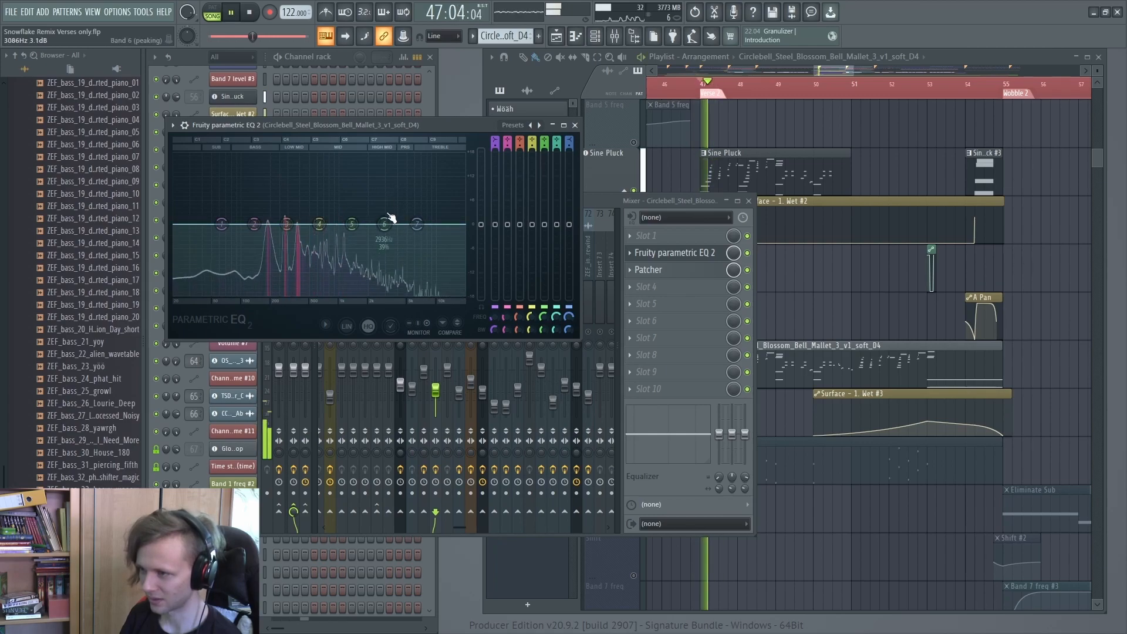
drag(416, 224, 400, 158)
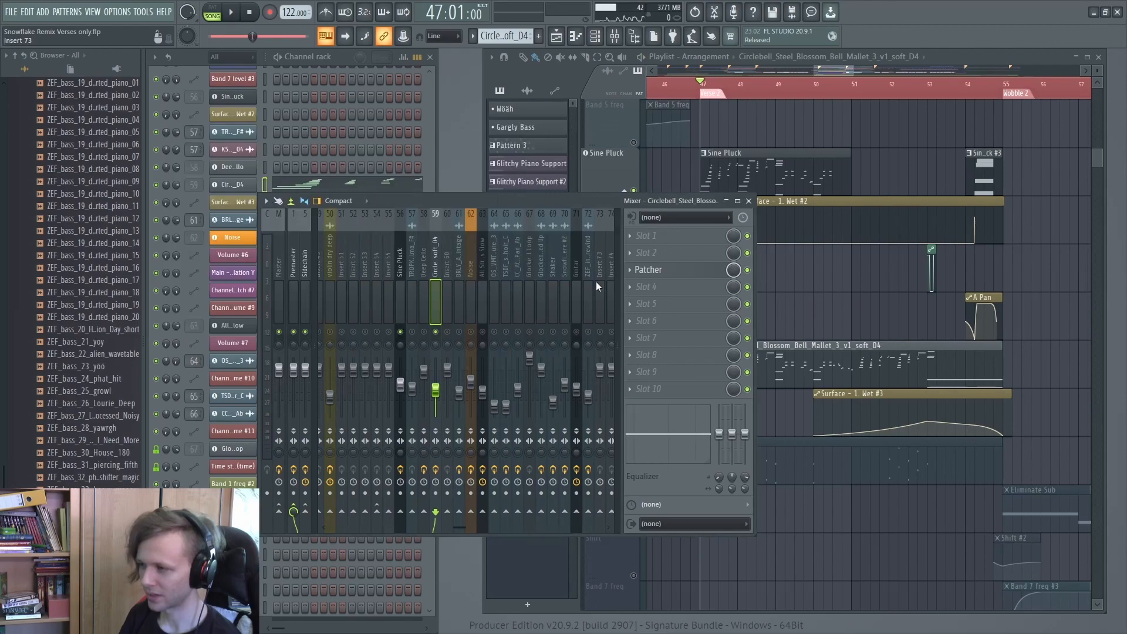
Inspect the Patcher effect on the Circlebell mixer track and the root note setting in the Deep Cello sampler.
click(668, 274)
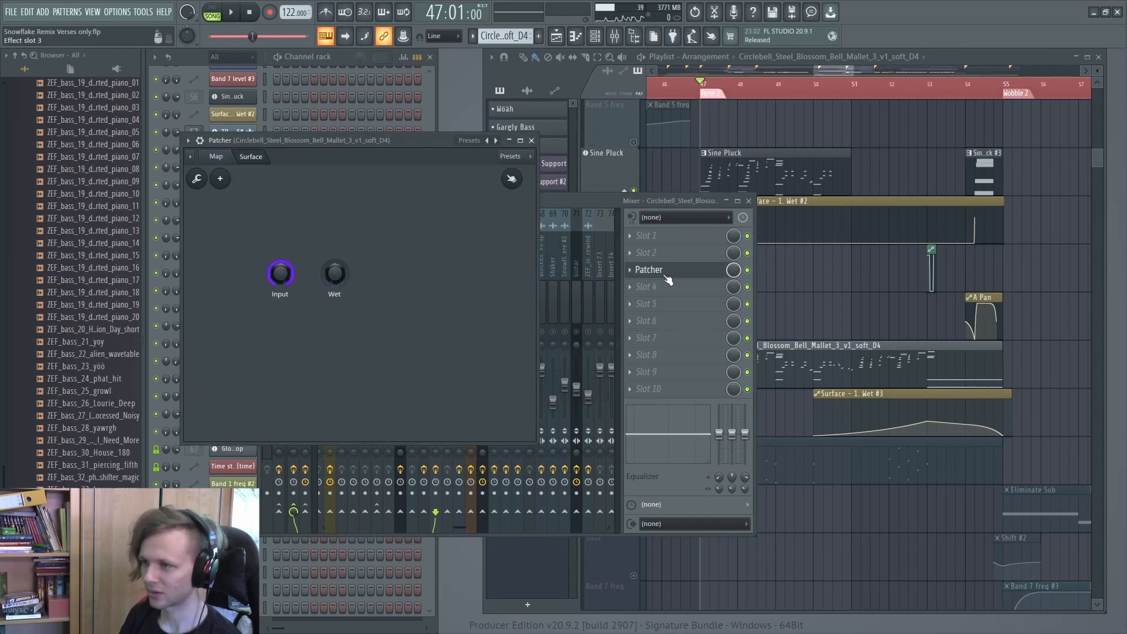
click(668, 270)
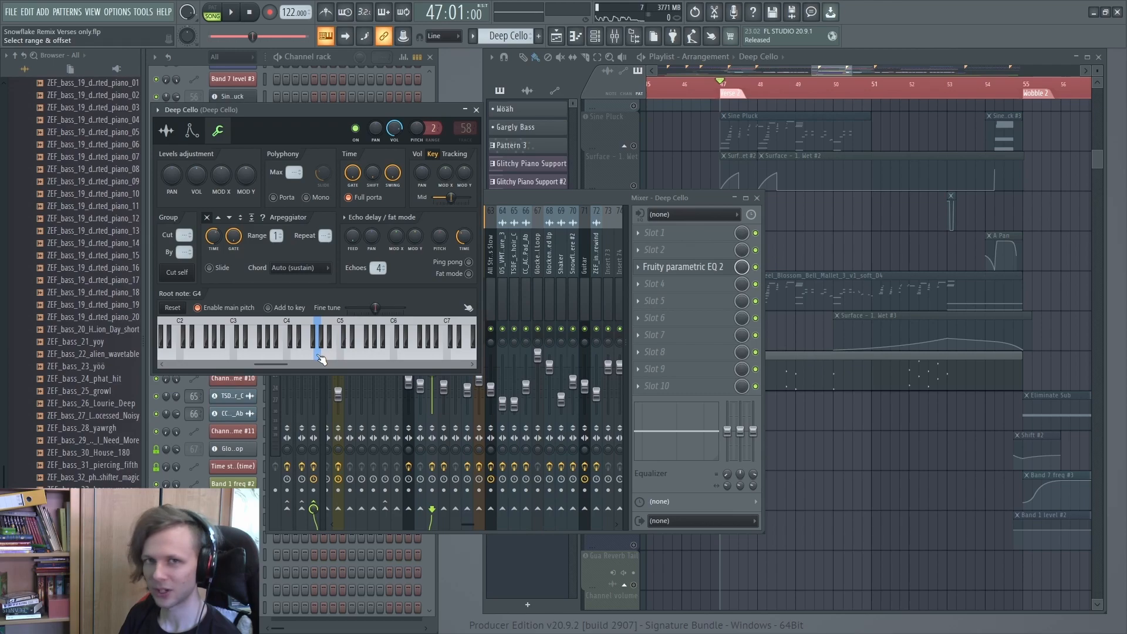
click(319, 355)
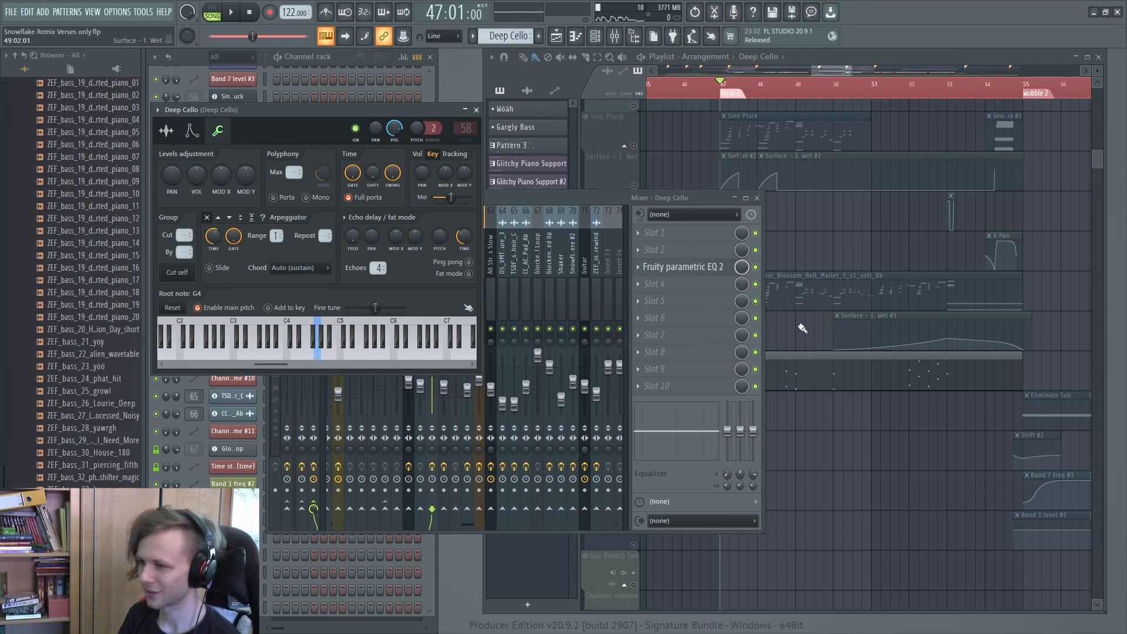
Play the Deep Cello track from bar 47 while viewing its notes in the piano roll, ending with playback stopped.
click(800, 326)
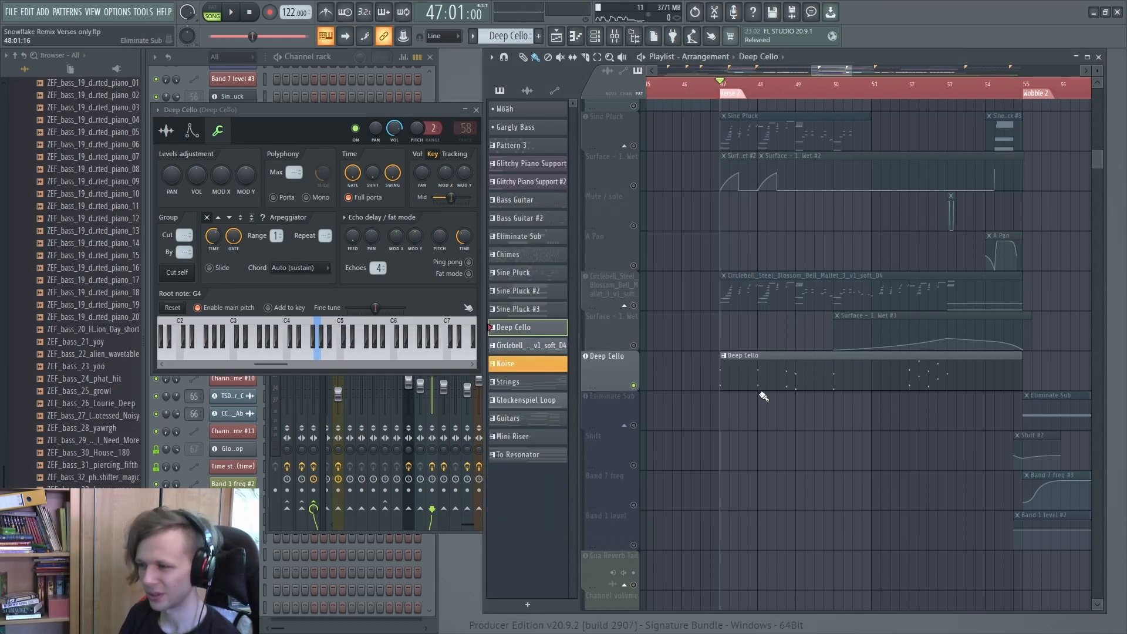
scroll(763, 397, up, 2)
key(space)
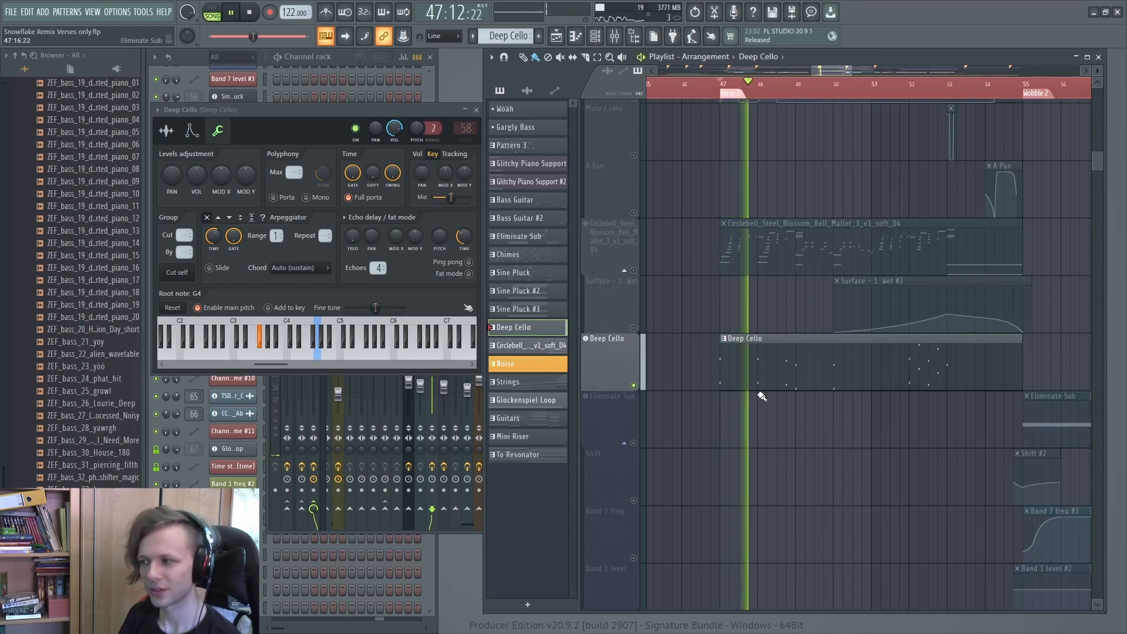
double_click(795, 379)
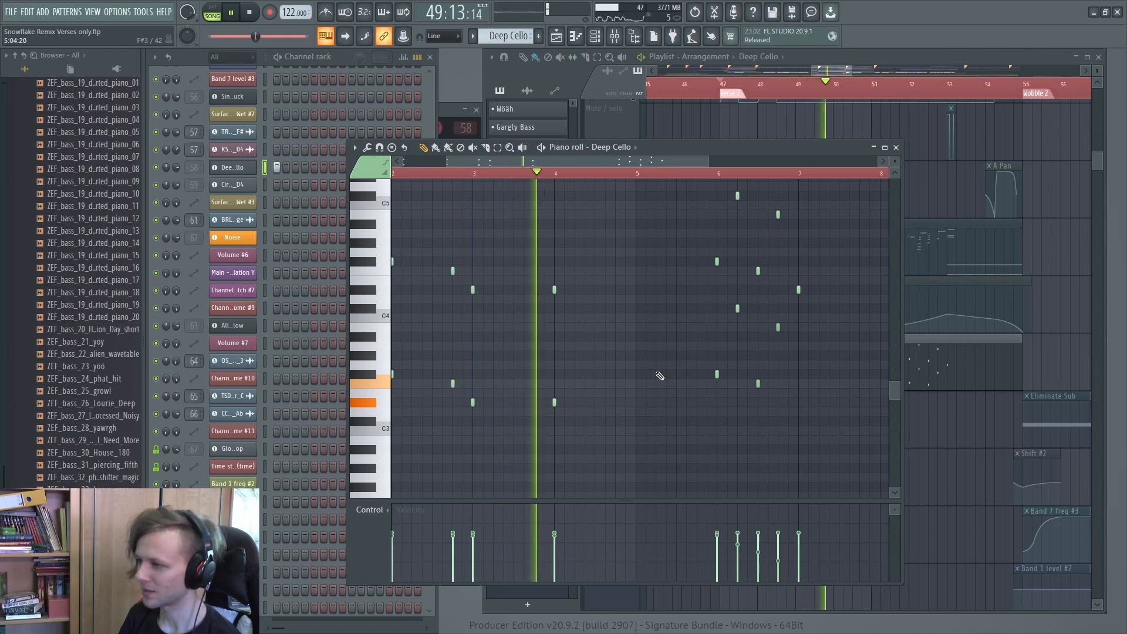
click(718, 173)
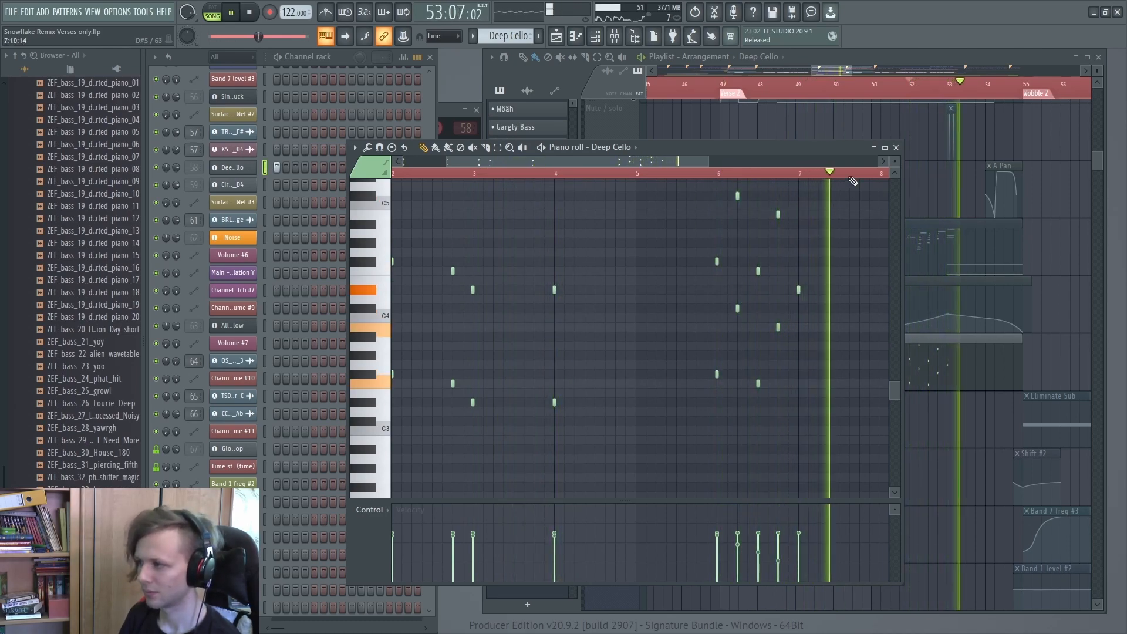
key(space)
click(896, 147)
Play the Snowflake_150_Drums_and_FX track from 47:05 with its panning automation and stop playback.
click(786, 88)
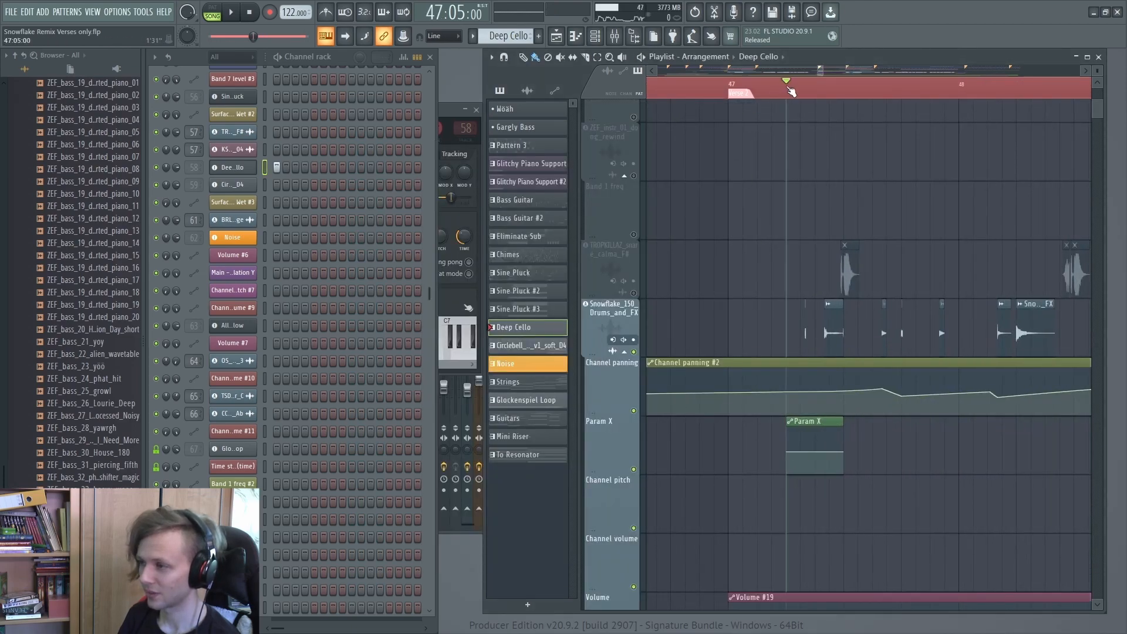
key(space)
scroll(766, 266, down, 3)
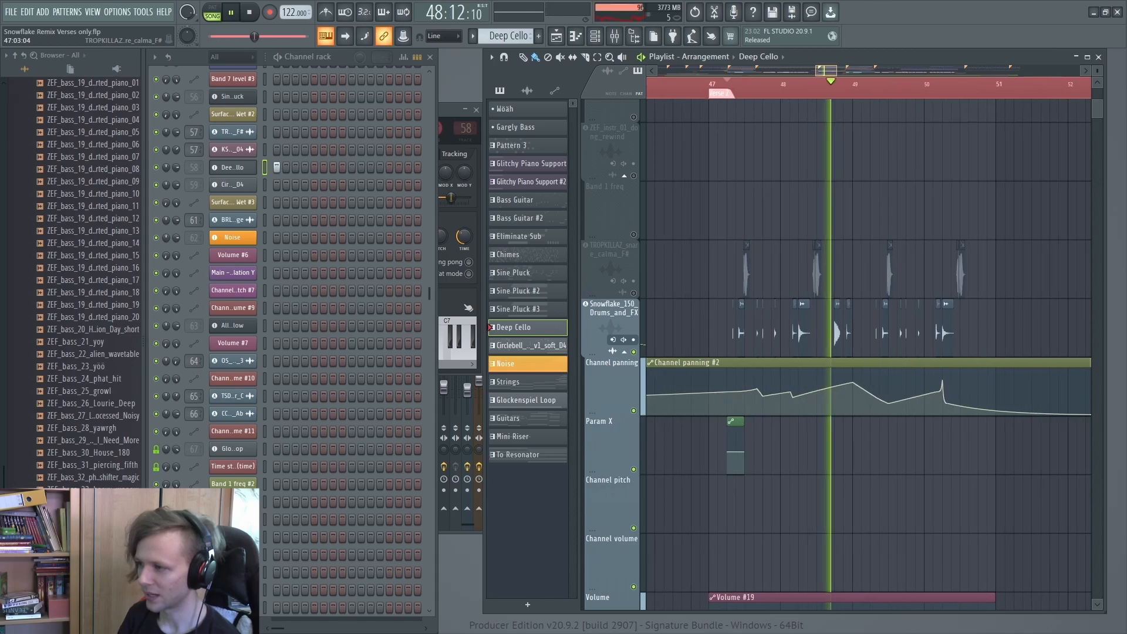
key(space)
Play the drums and FX track from 47:05 while inspecting the Fruity Delay 3 effect on its mixer track.
key(F9)
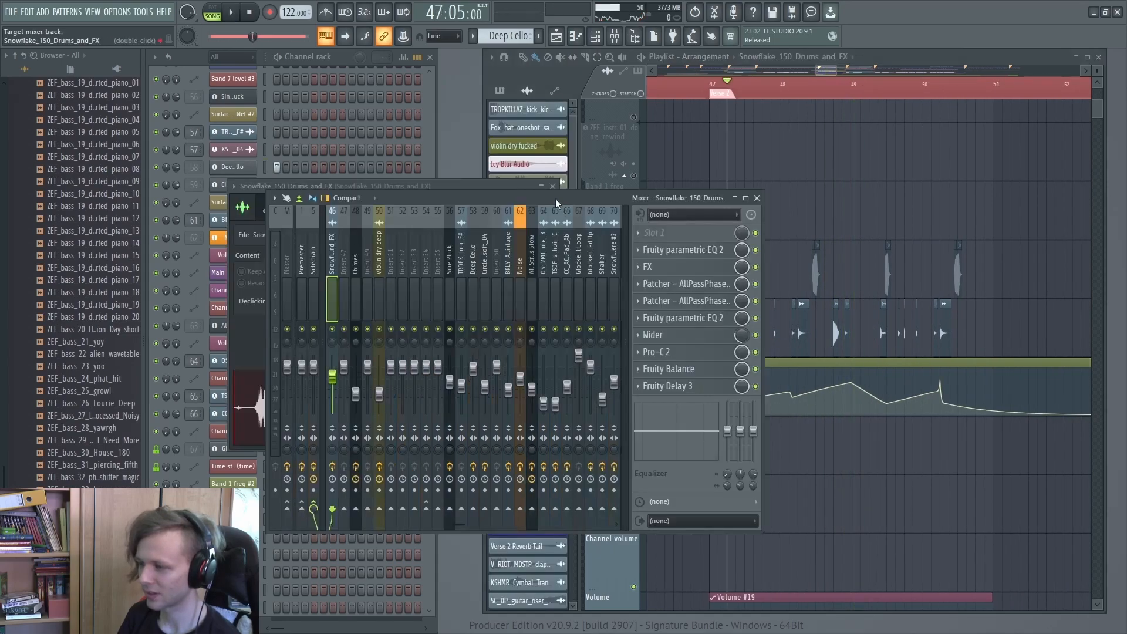
key(space)
click(707, 391)
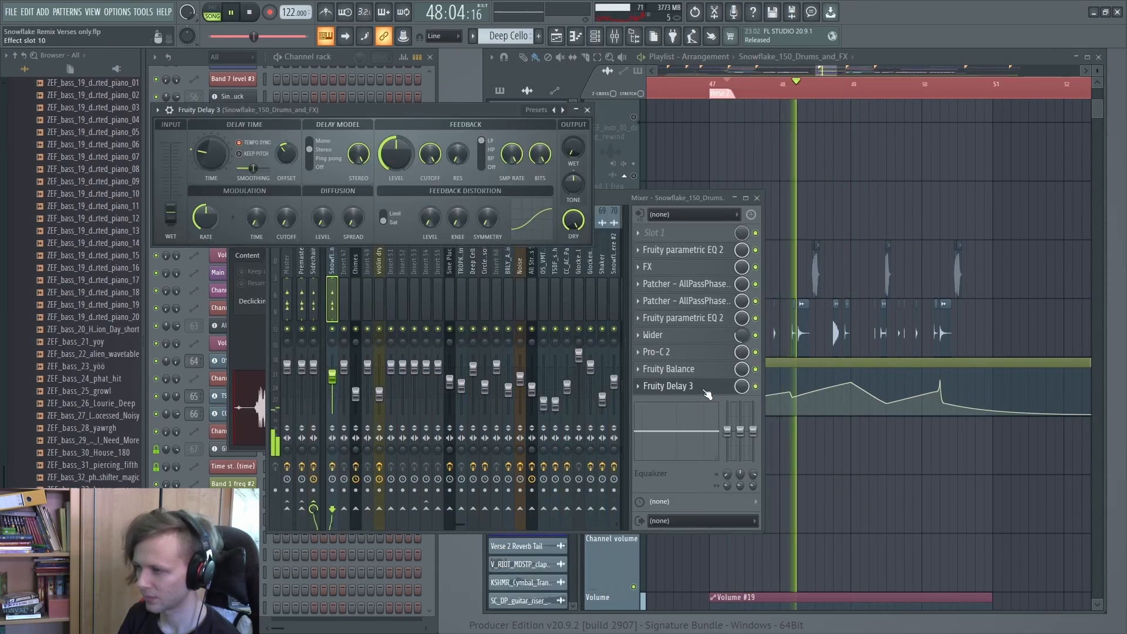
click(707, 392)
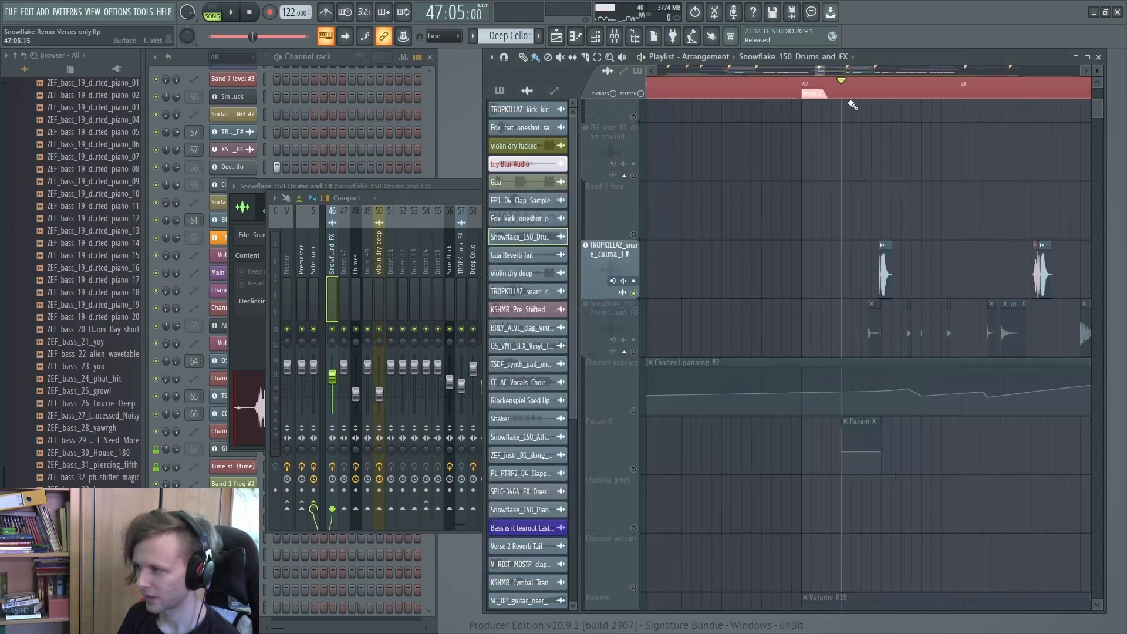
Play the TROPKILLAZ snare track on its own from 47:07.
click(863, 88)
key(space)
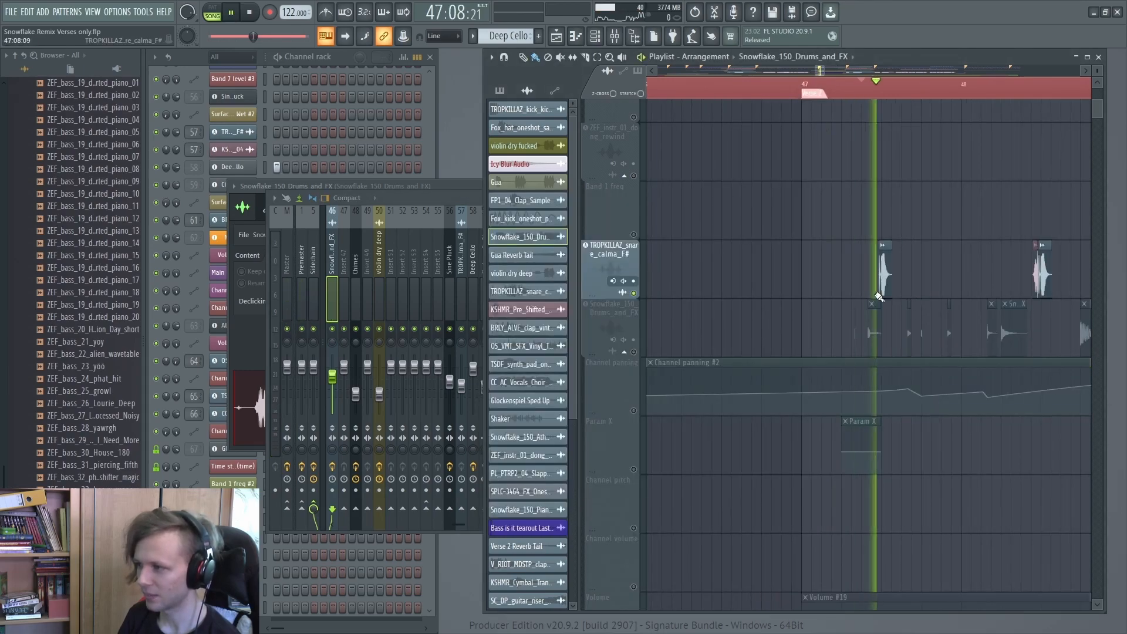
scroll(881, 294, up, 3)
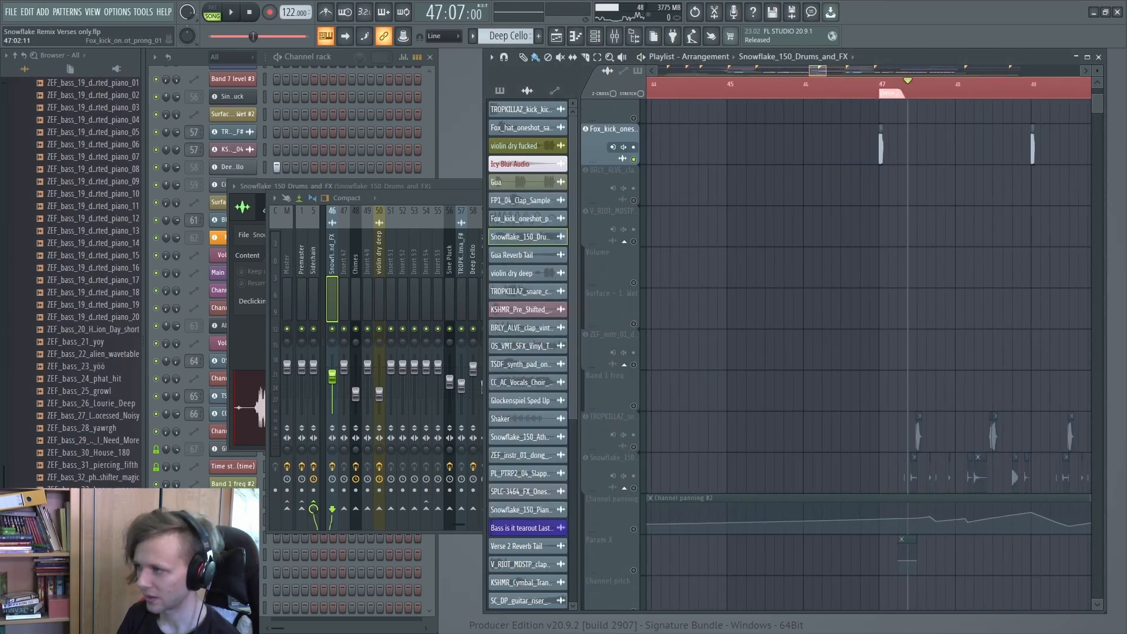
Play the Fox kick from bar 47 together with the snare and the drums and FX tracks.
scroll(851, 141, up, 5)
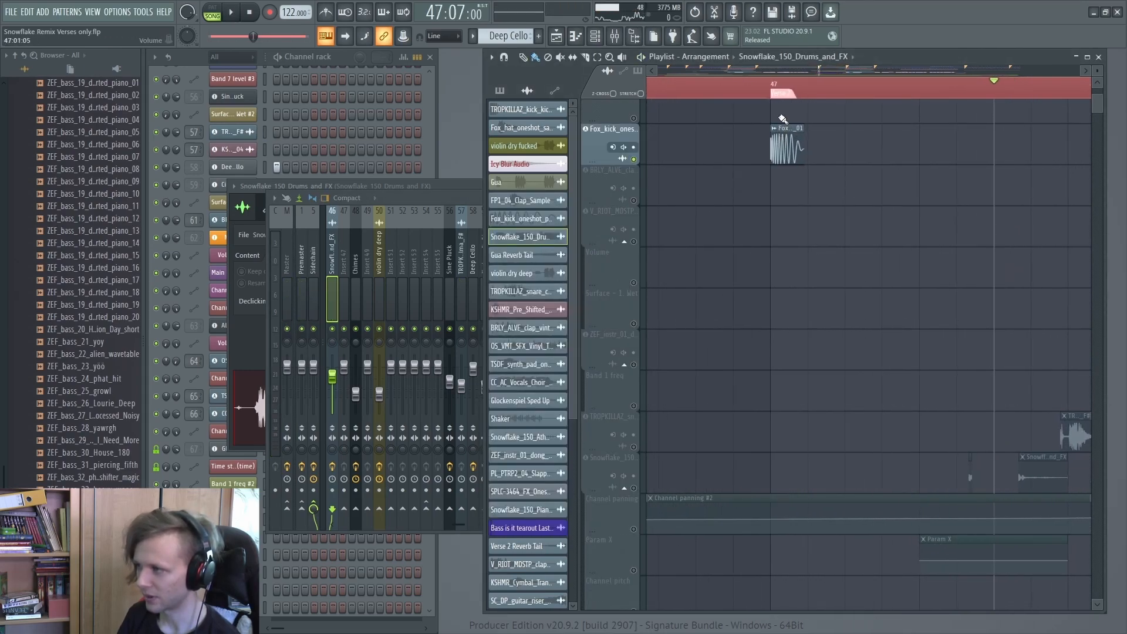
click(773, 85)
key(space)
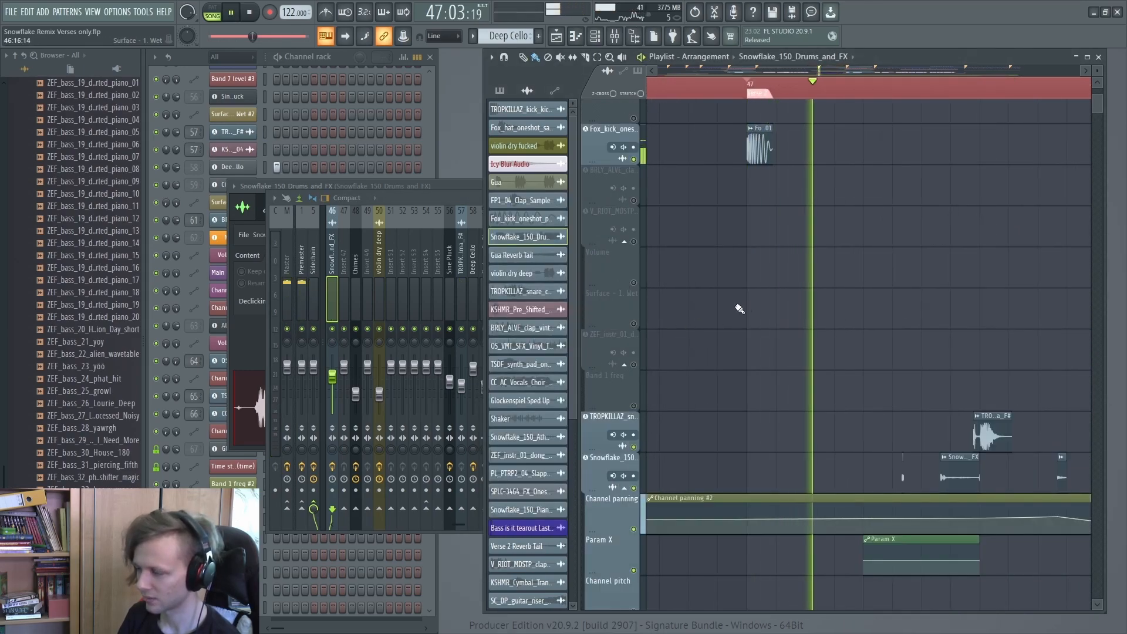
scroll(739, 310, down, 5)
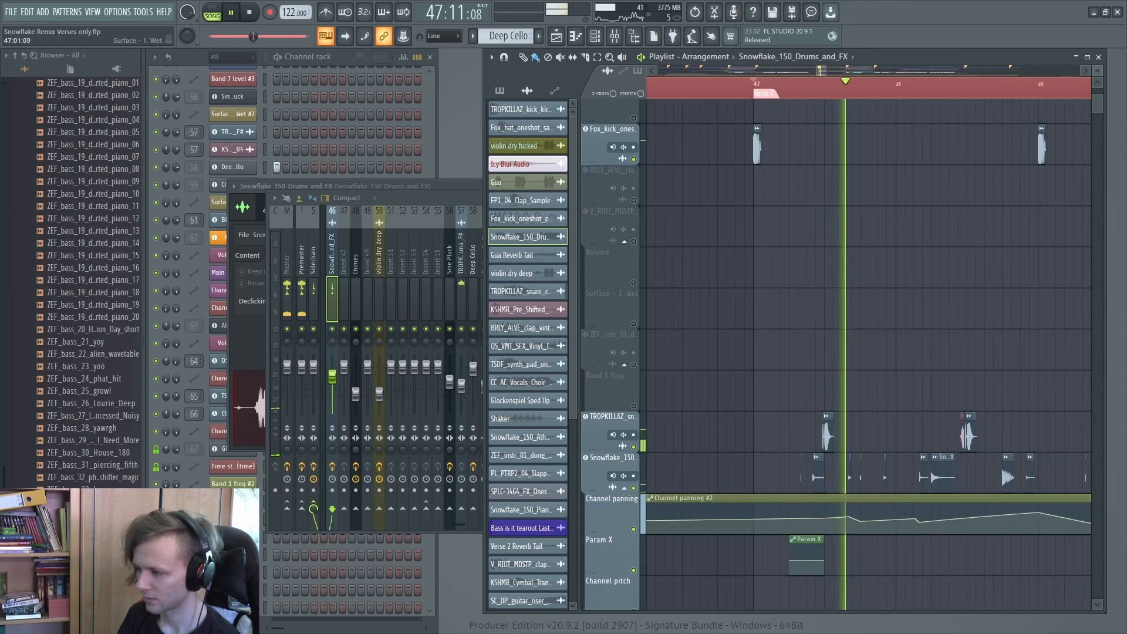
scroll(759, 309, down, 5)
scroll(772, 285, down, 3)
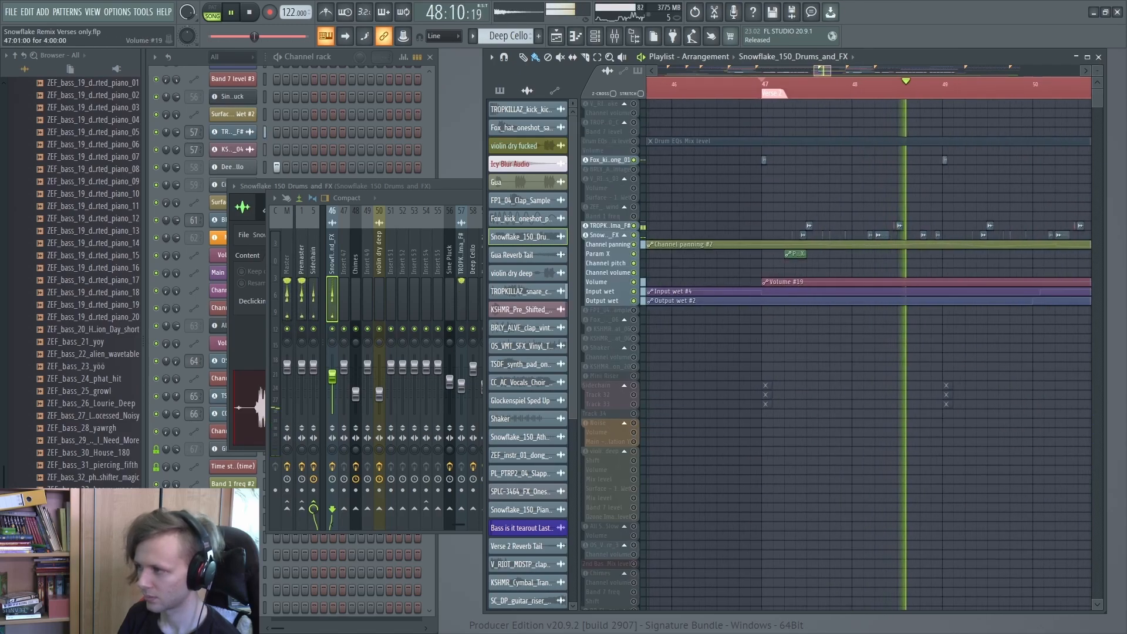
scroll(772, 285, down, 1)
Play the Sine Pluck #3 clip from bar 54 with its wet and pan automation and stop playback.
scroll(772, 285, right, 2)
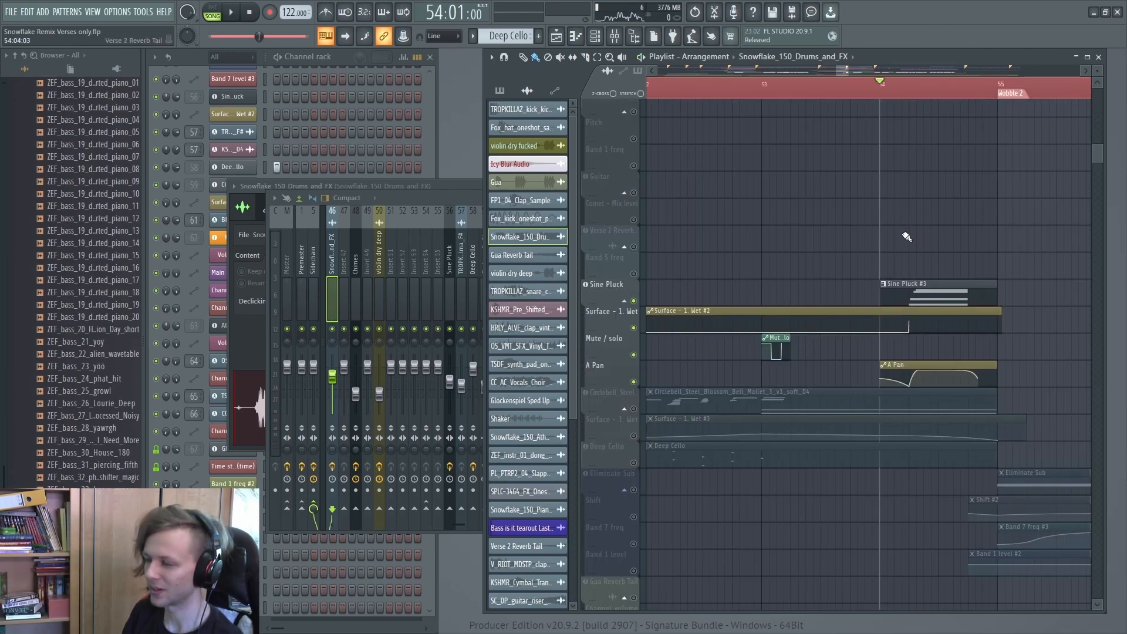
scroll(920, 329, up, 3)
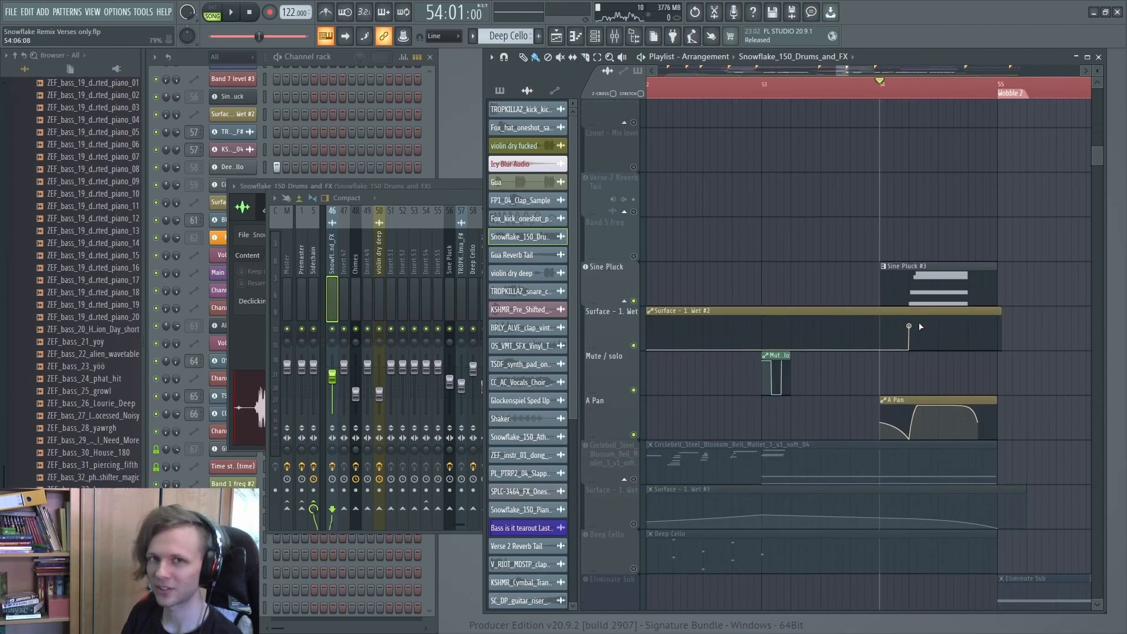
key(space)
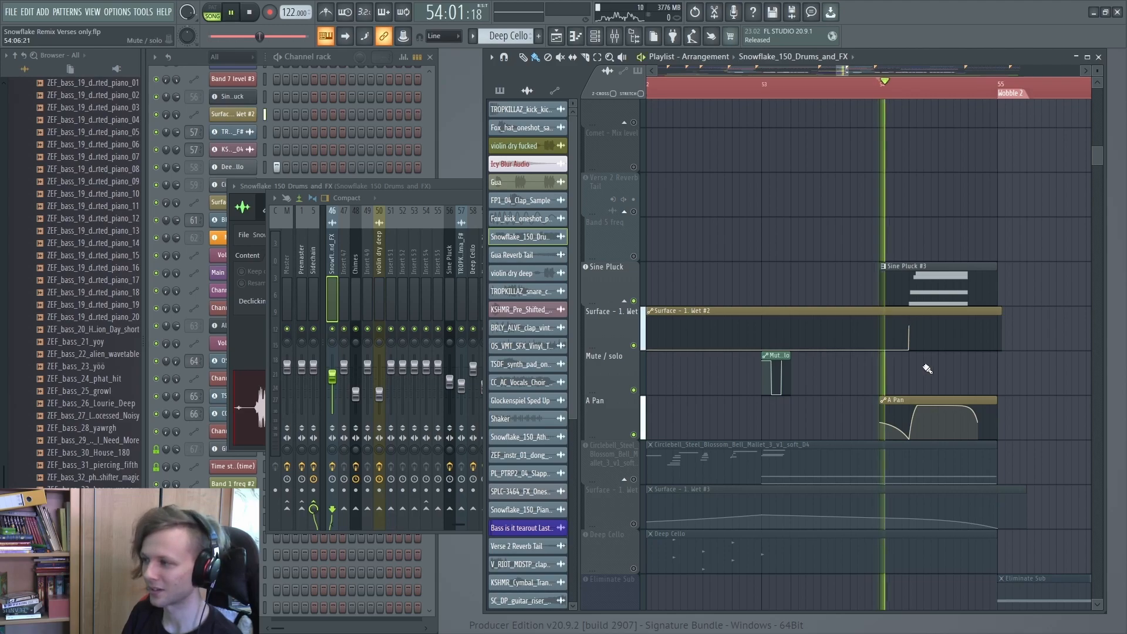
key(space)
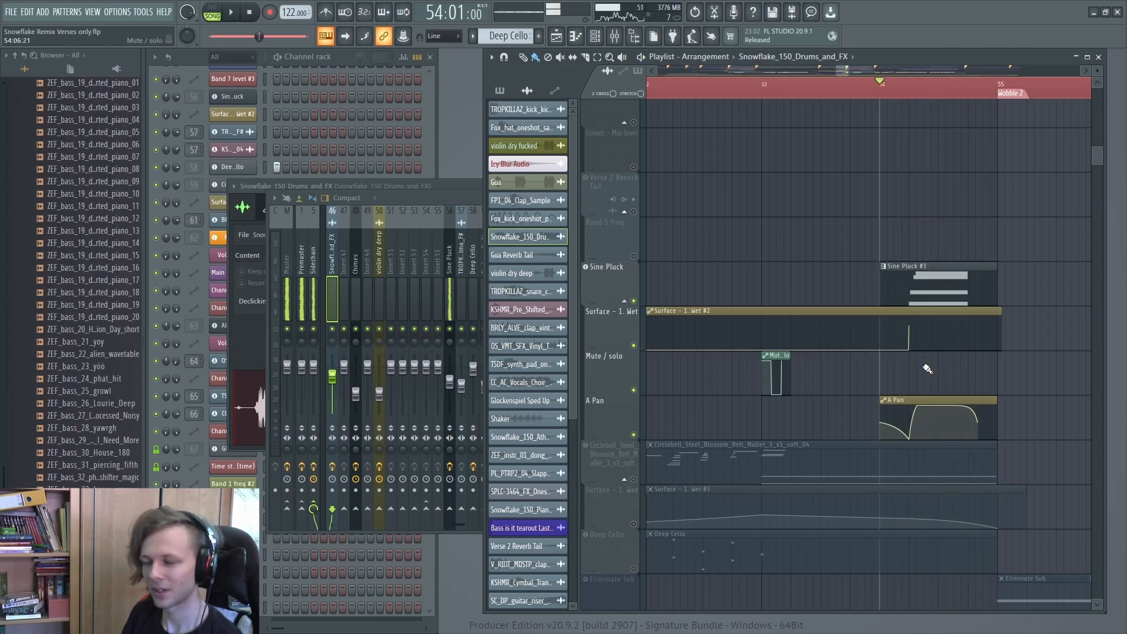
Unmute the rendered Snowflake remix on Track 119 and play it from bar 54.
scroll(873, 282, down, 3)
scroll(691, 454, up, 1)
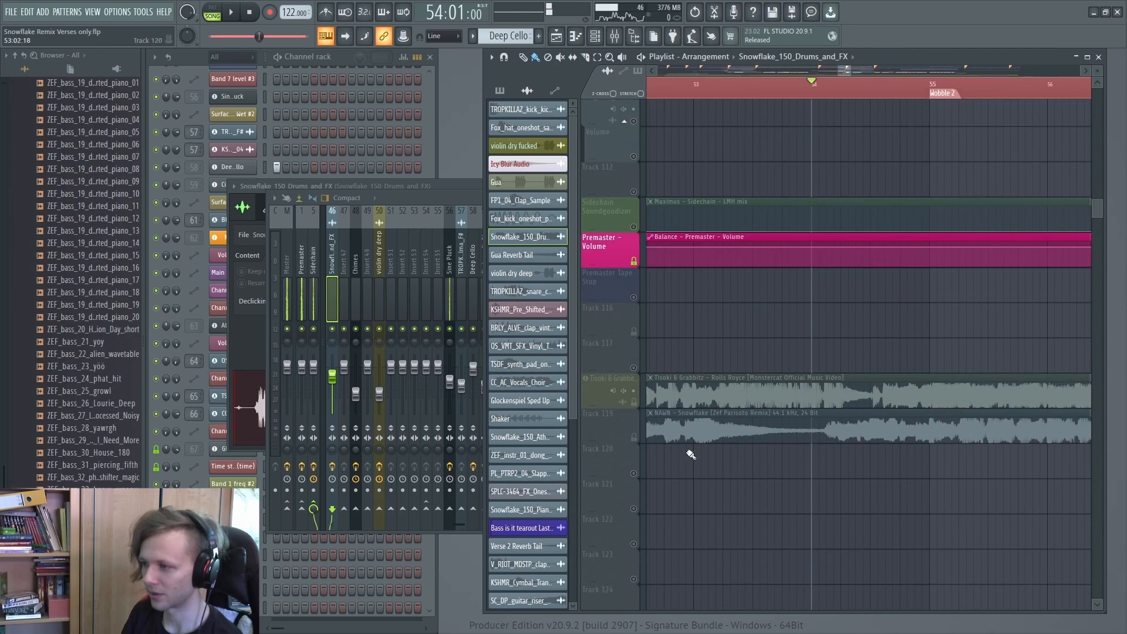
click(634, 439)
key(space)
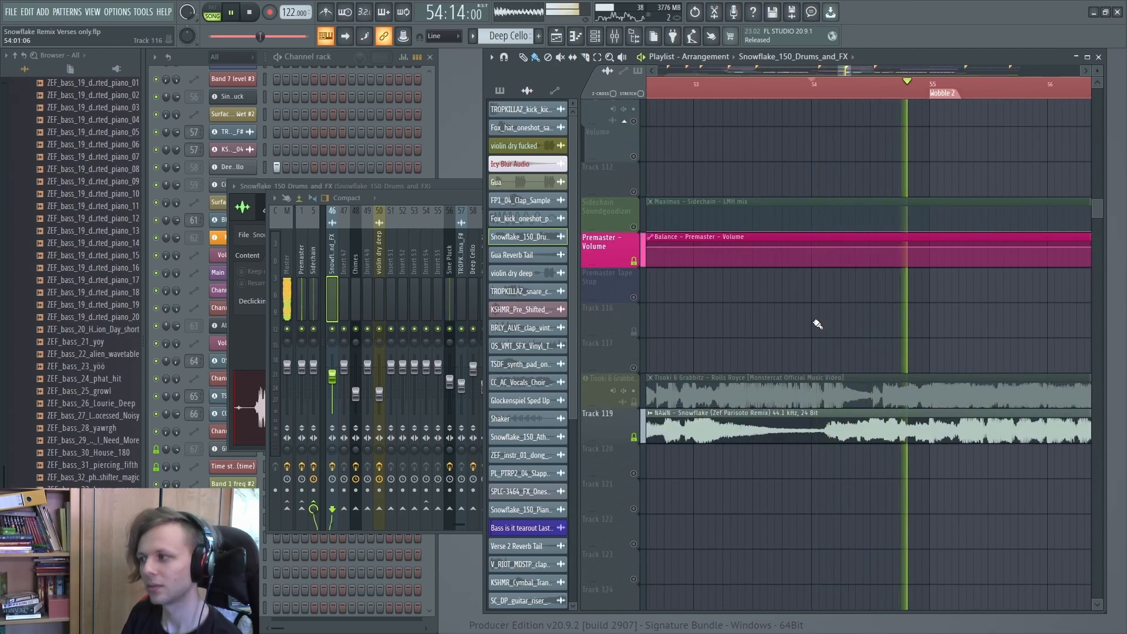
Play the Snowflake_150_Drums_and_FX clips from 54:09 with their panning, pitch and volume automation.
scroll(825, 326, up, 1)
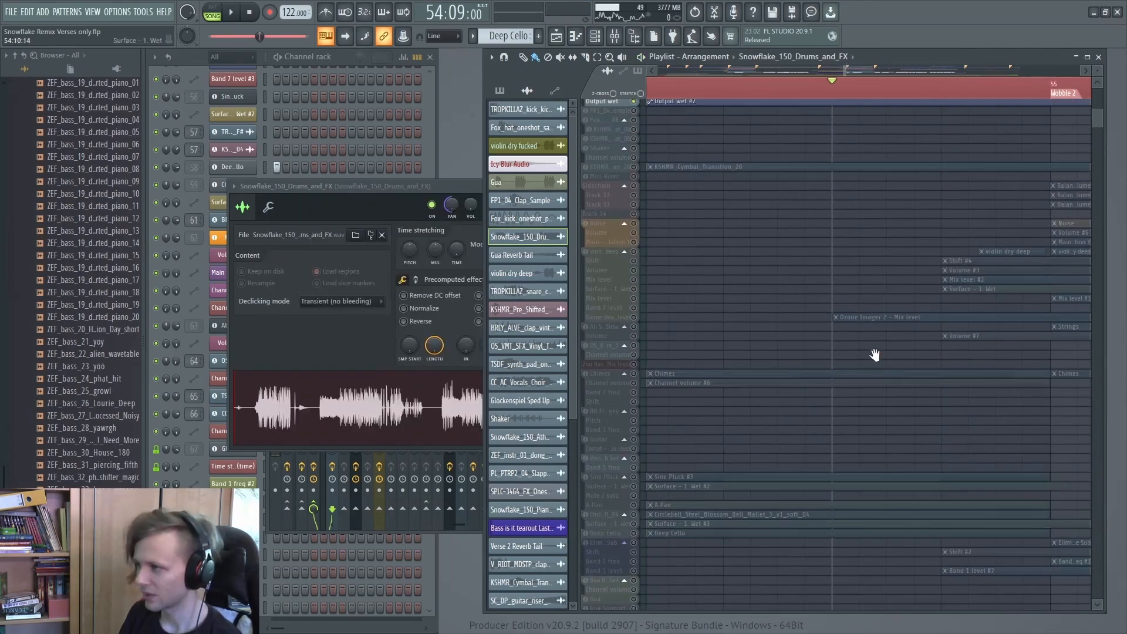
drag(876, 355, 845, 343)
scroll(863, 229, up, 3)
scroll(865, 267, down, 2)
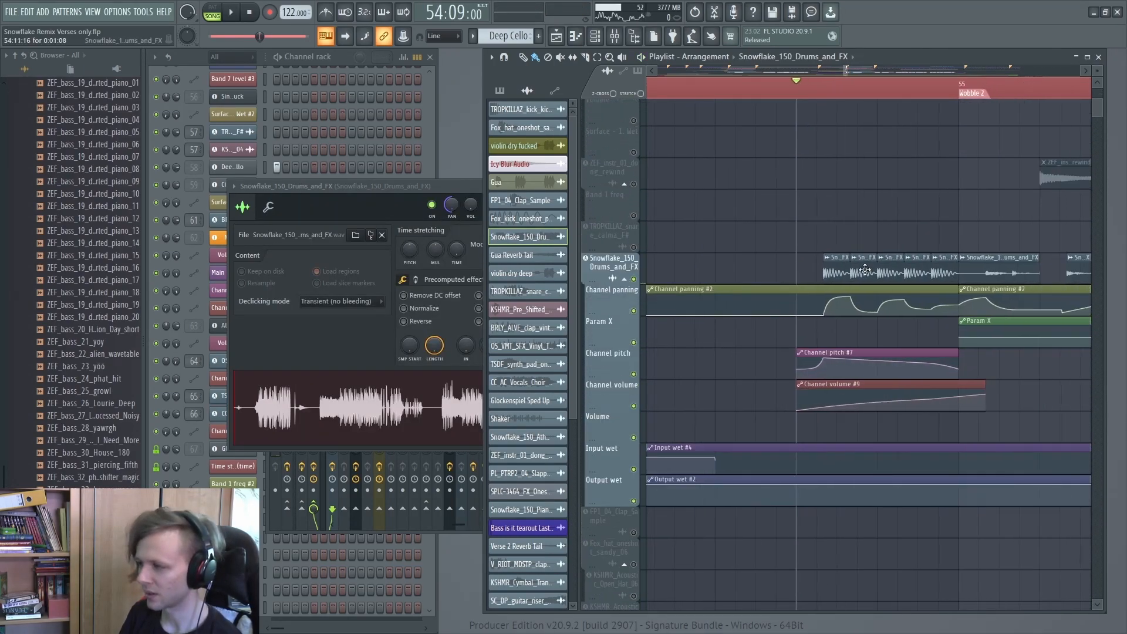
key(space)
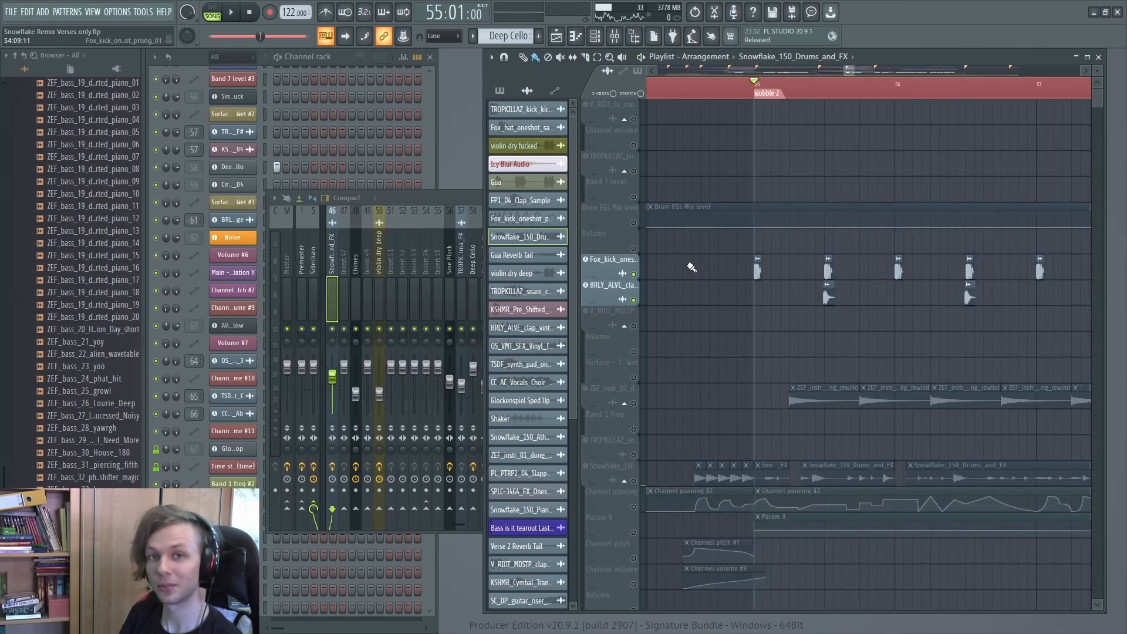
Play the kick and BRLY_ALVE clap tracks from 55:07 and check the clap sample's settings.
click(808, 93)
key(space)
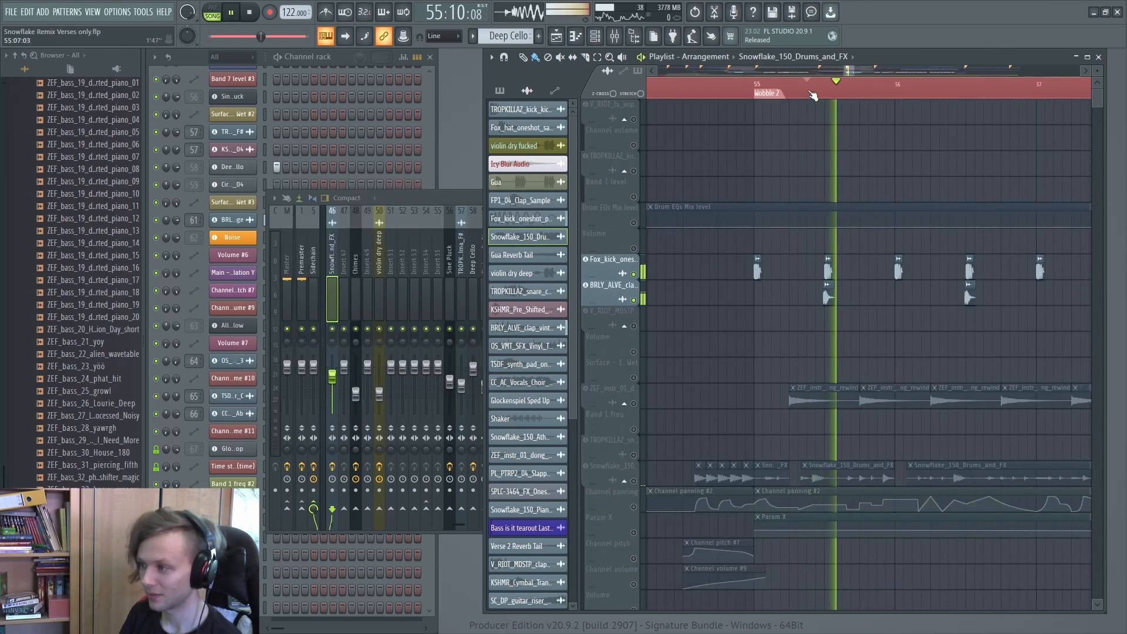
key(space)
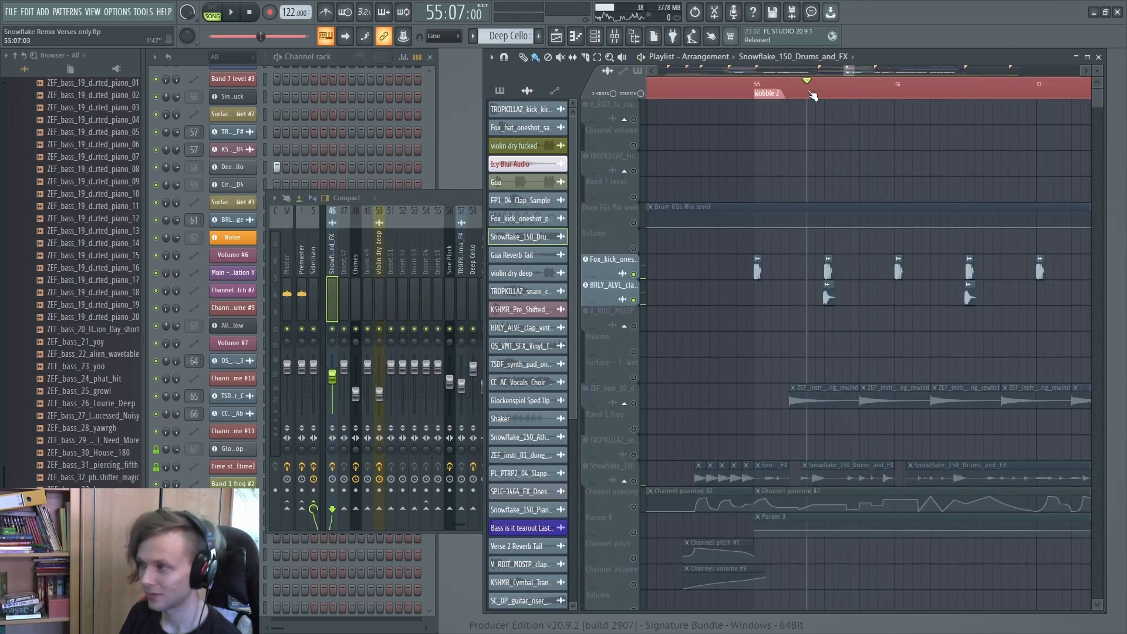
double_click(826, 296)
click(552, 185)
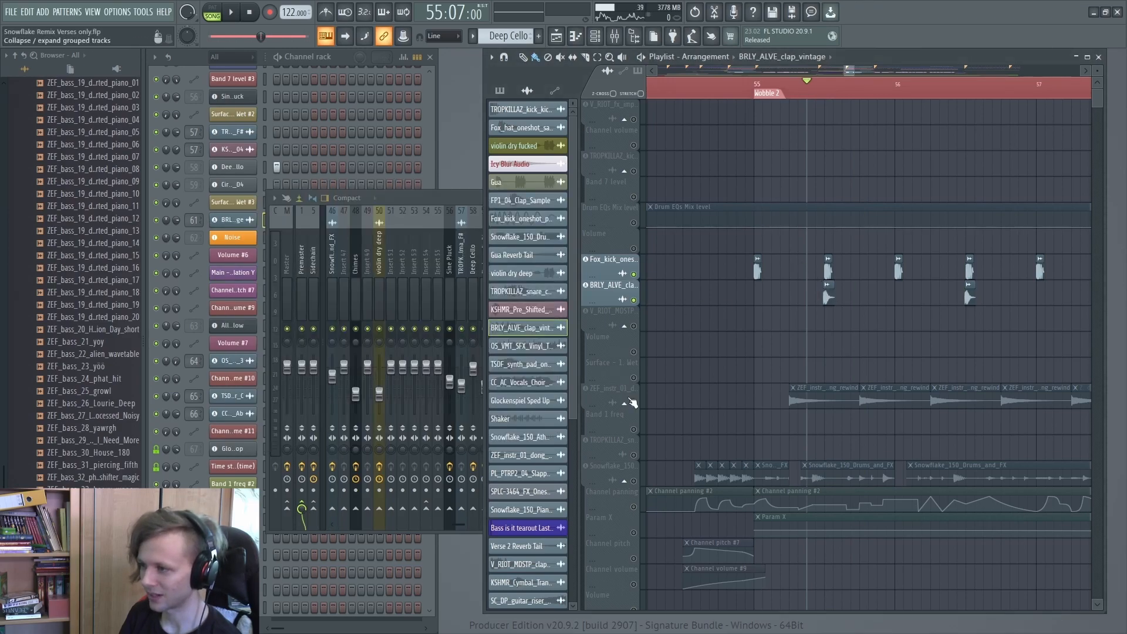
Play the ZEF_instr_01_dong_rewind track on its own from bar 55 and stop playback.
scroll(728, 145, down, 2)
click(766, 86)
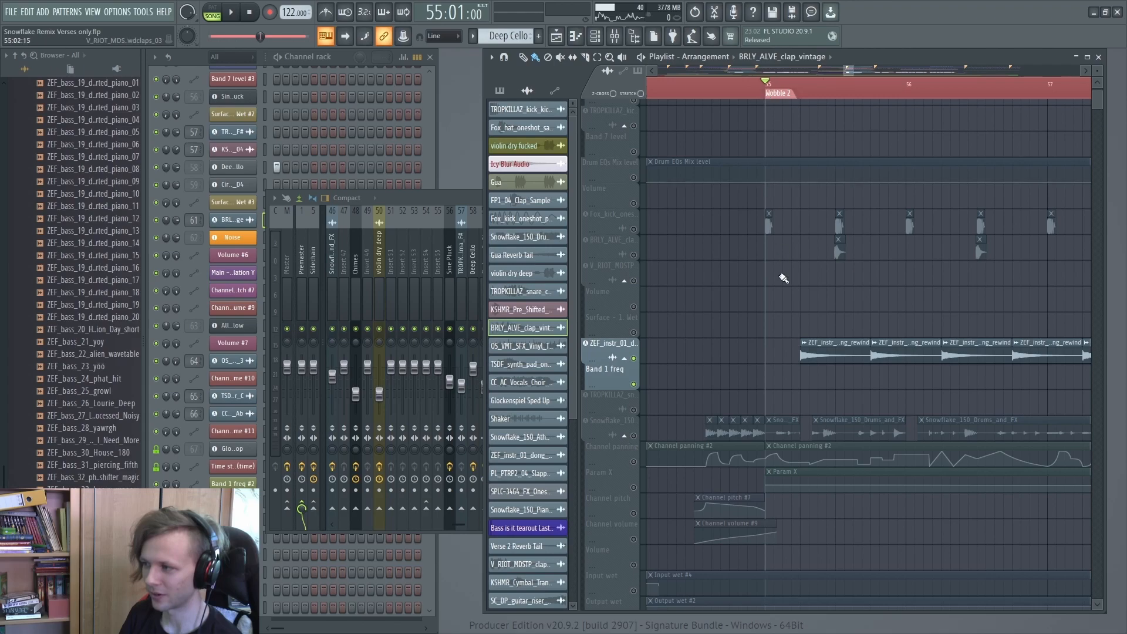
key(space)
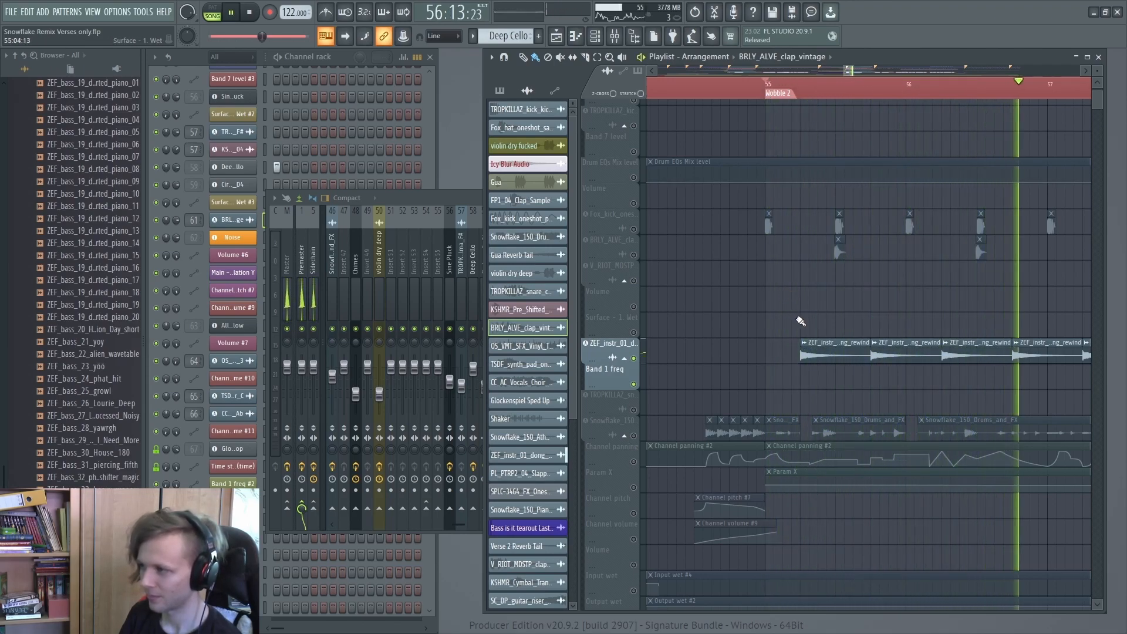
key(space)
Play the V_RIOT_MDSTP clap track from 59:05 with its Volume #13 and Surface wet automation and stop playback.
scroll(801, 310, down, 4)
scroll(801, 306, down, 1)
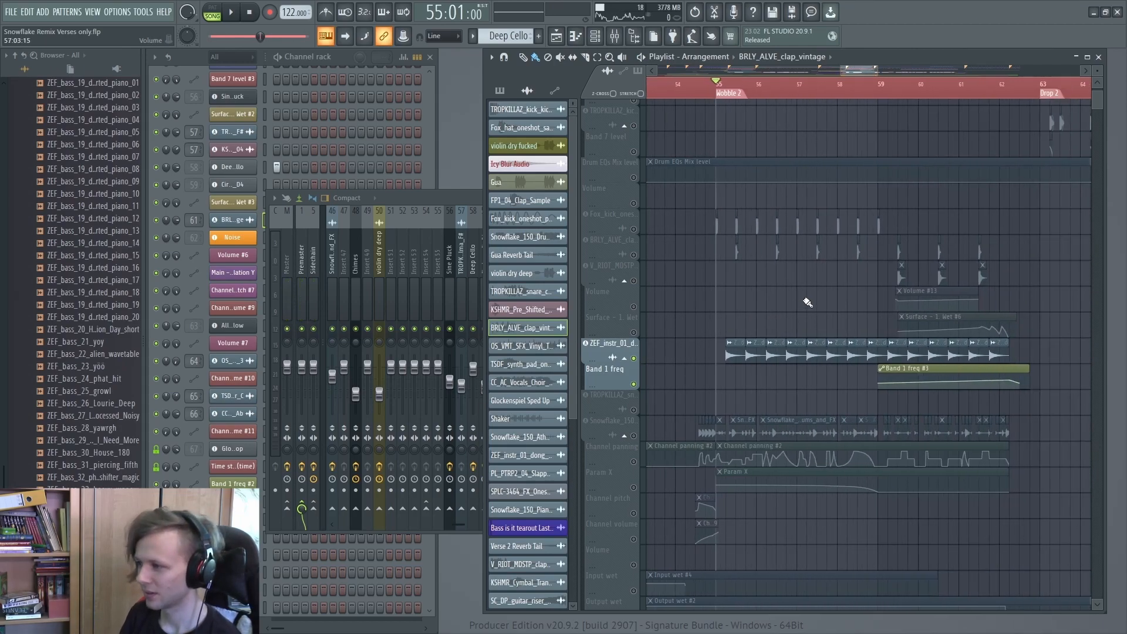
scroll(803, 226, up, 6)
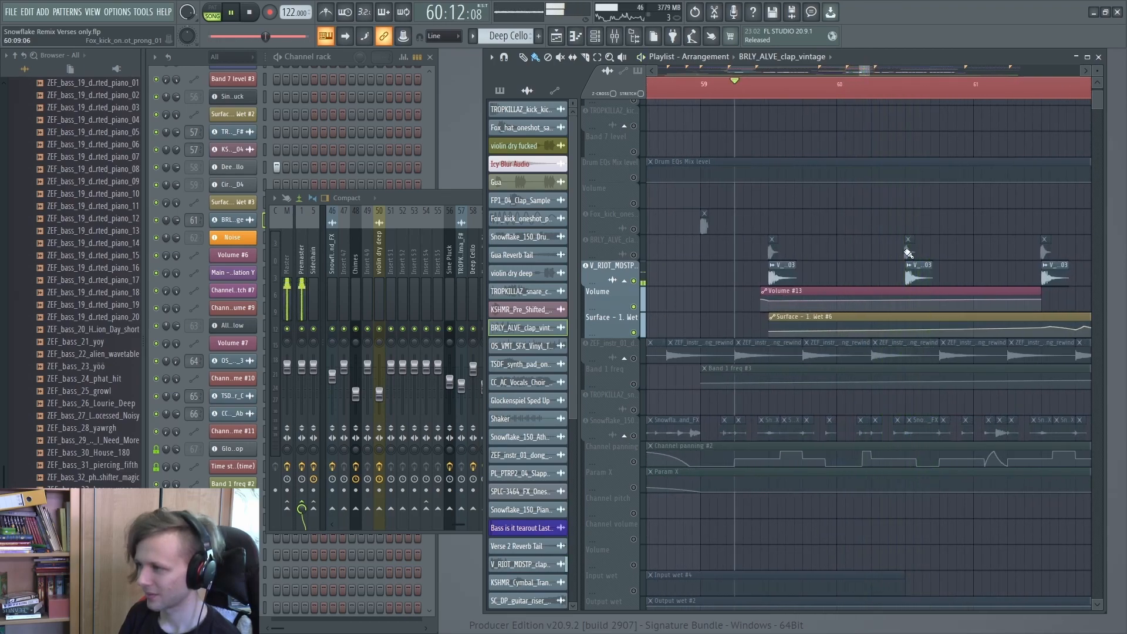
key(space)
scroll(891, 290, up, 3)
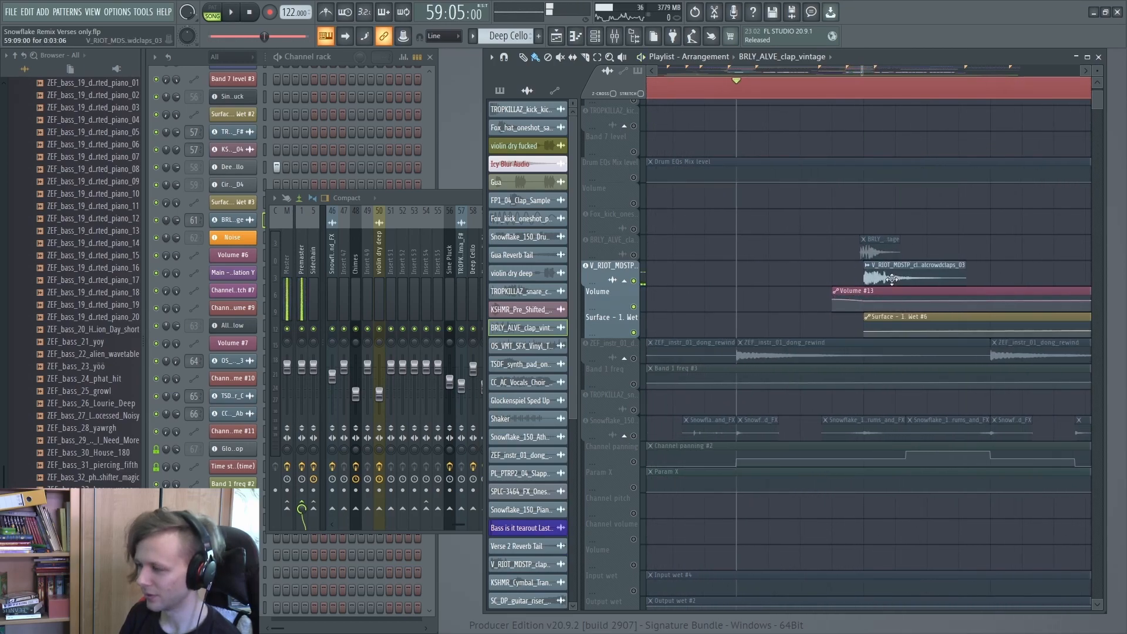
Solo the Mini Riser track and play it from bar 61 up to Drop 2.
scroll(891, 280, down, 5)
right_click(634, 281)
scroll(667, 235, down, 6)
right_click(634, 216)
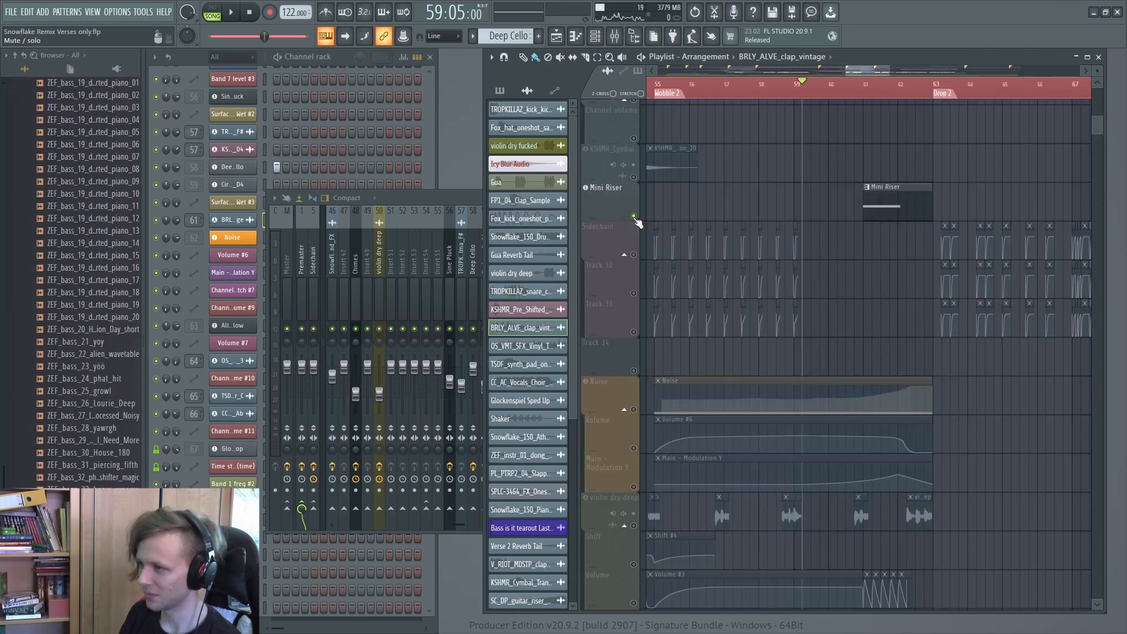
scroll(920, 208, down, 6)
scroll(929, 200, up, 7)
click(930, 88)
key(space)
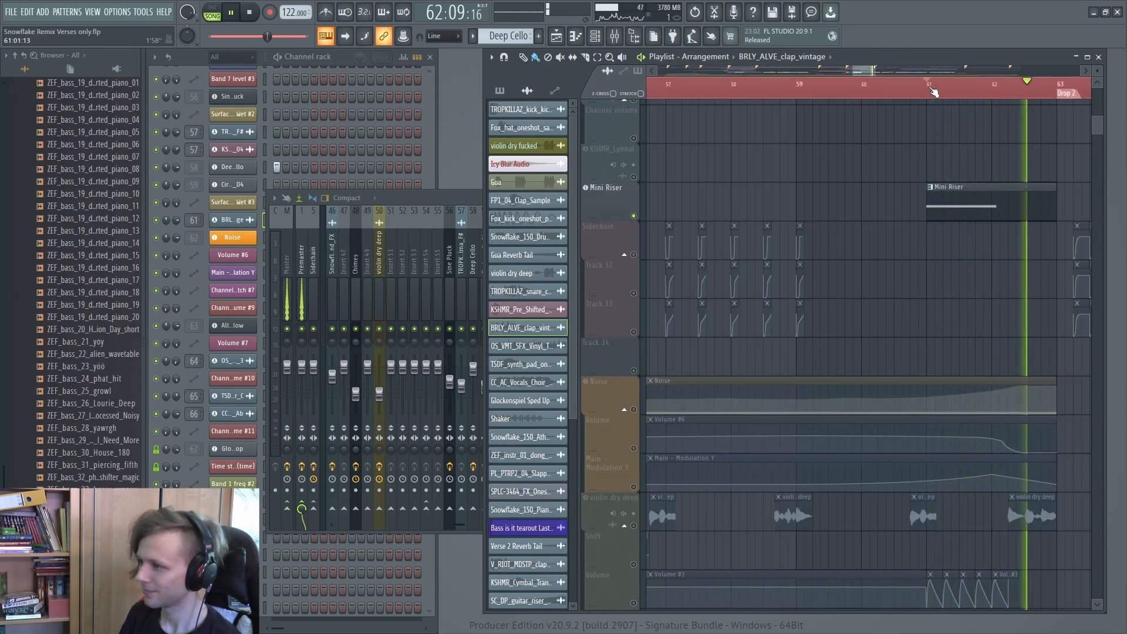
key(space)
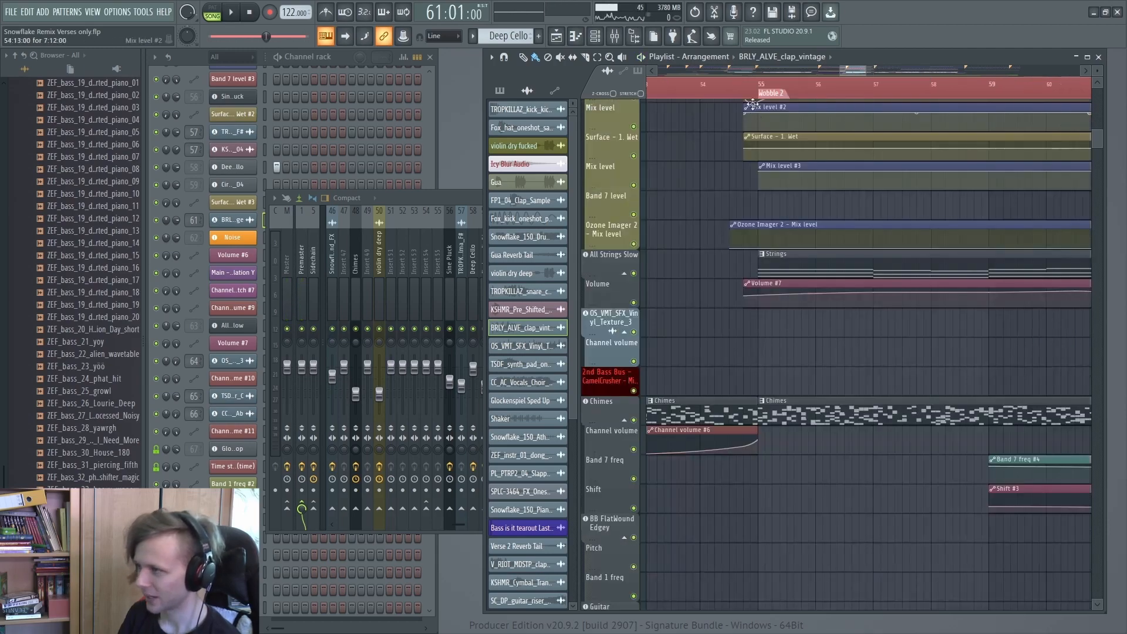
Play the All Strings Slow part from bar 55 while checking its notes and its FLEX instrument settings.
click(758, 88)
scroll(746, 301, up, 2)
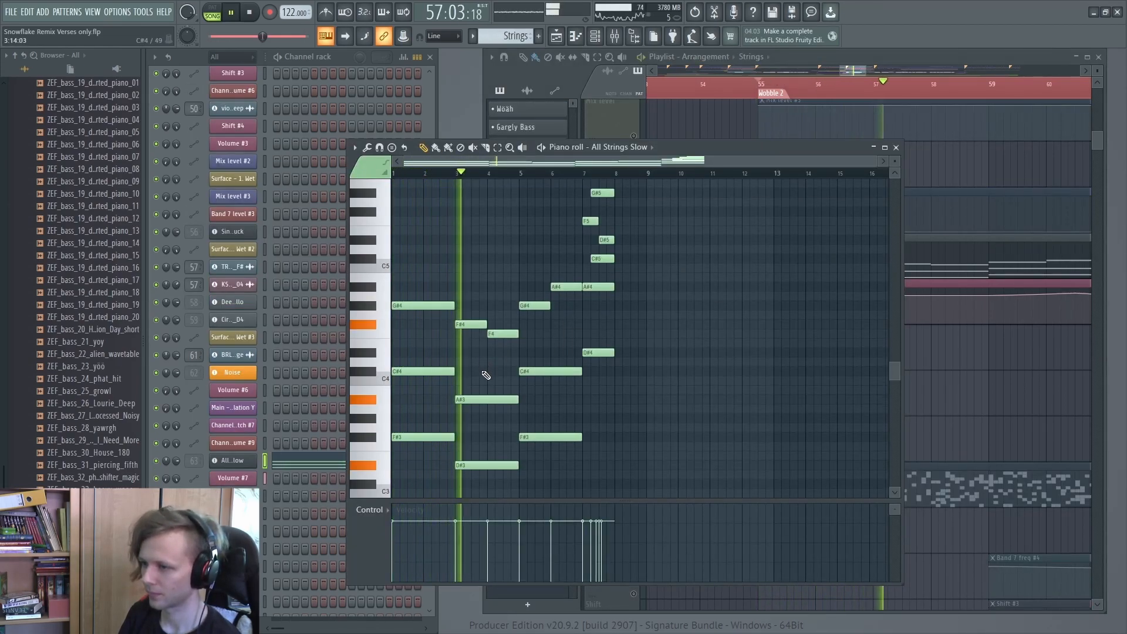
click(229, 460)
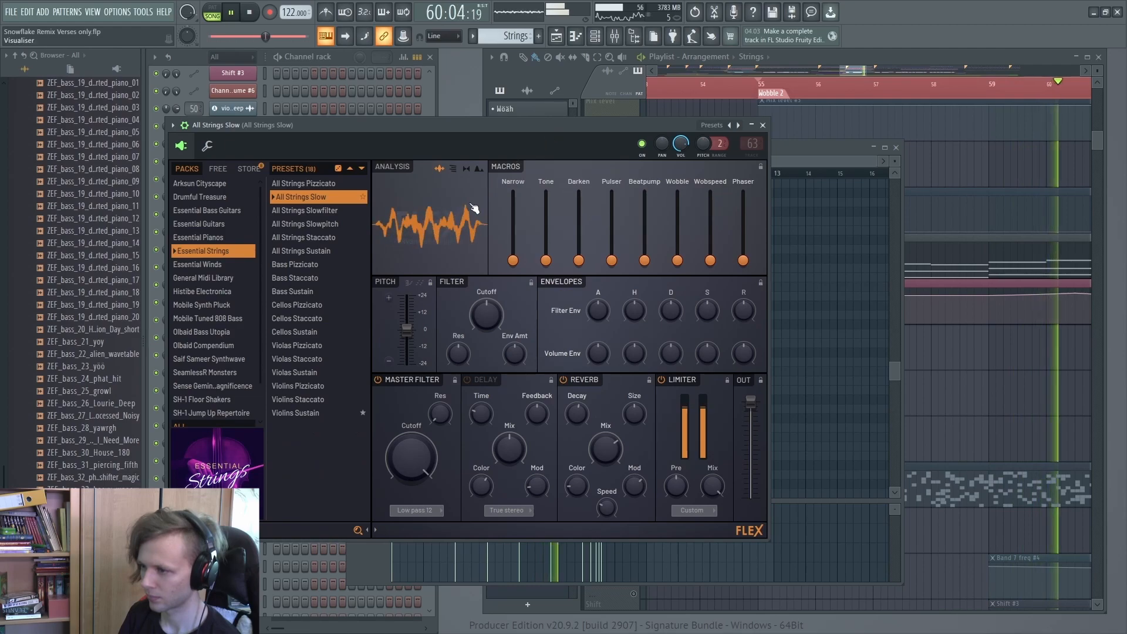
click(764, 127)
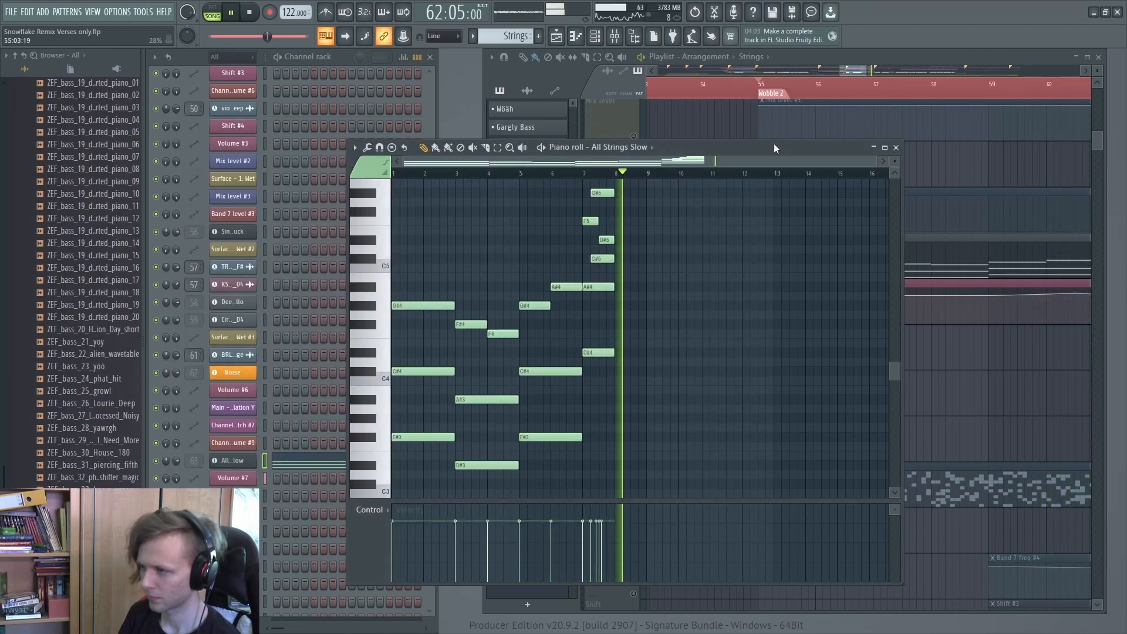
Play the OS_VMT_SFX_Vinyl_Texture_3 clip from bar 62 and compare it with the rendered remix on Track 119.
scroll(714, 277, up, 1)
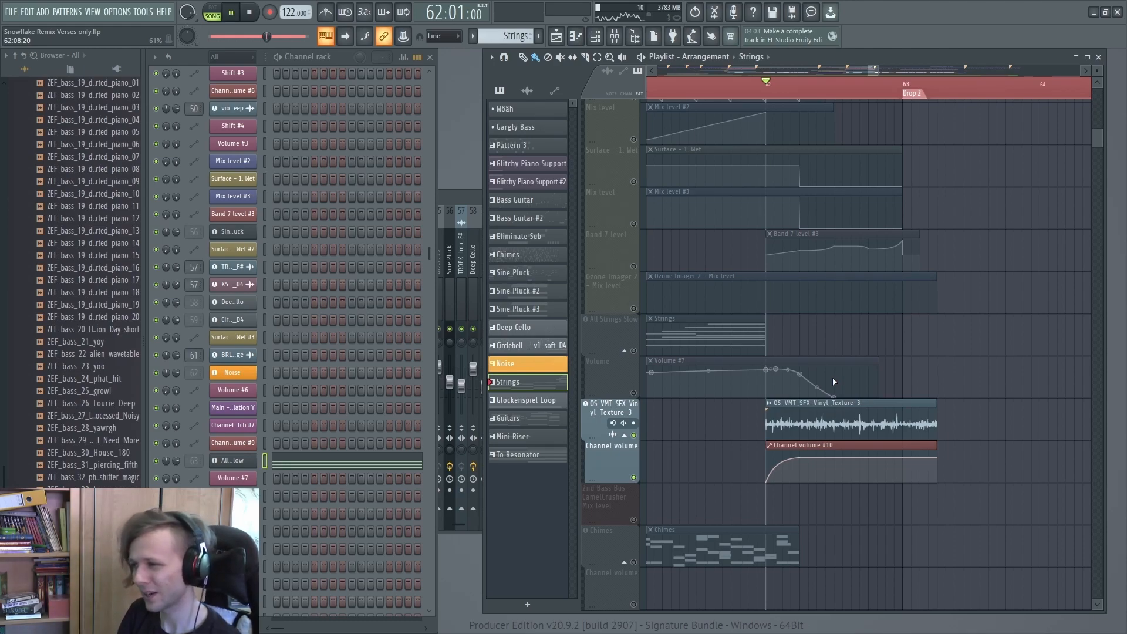
key(space)
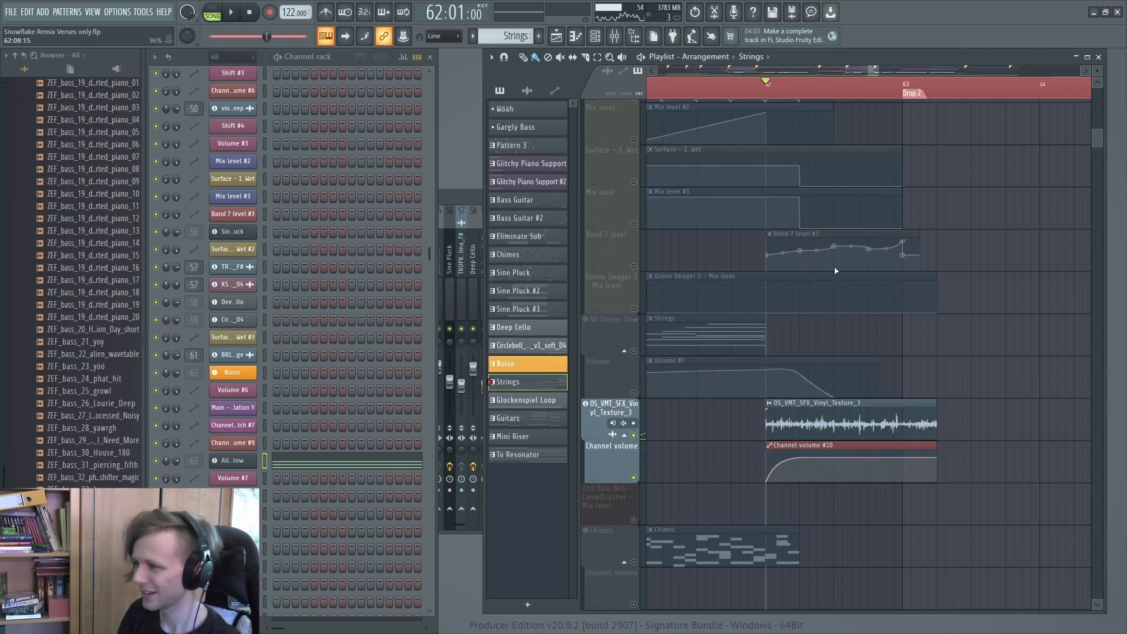
scroll(840, 267, down, 10)
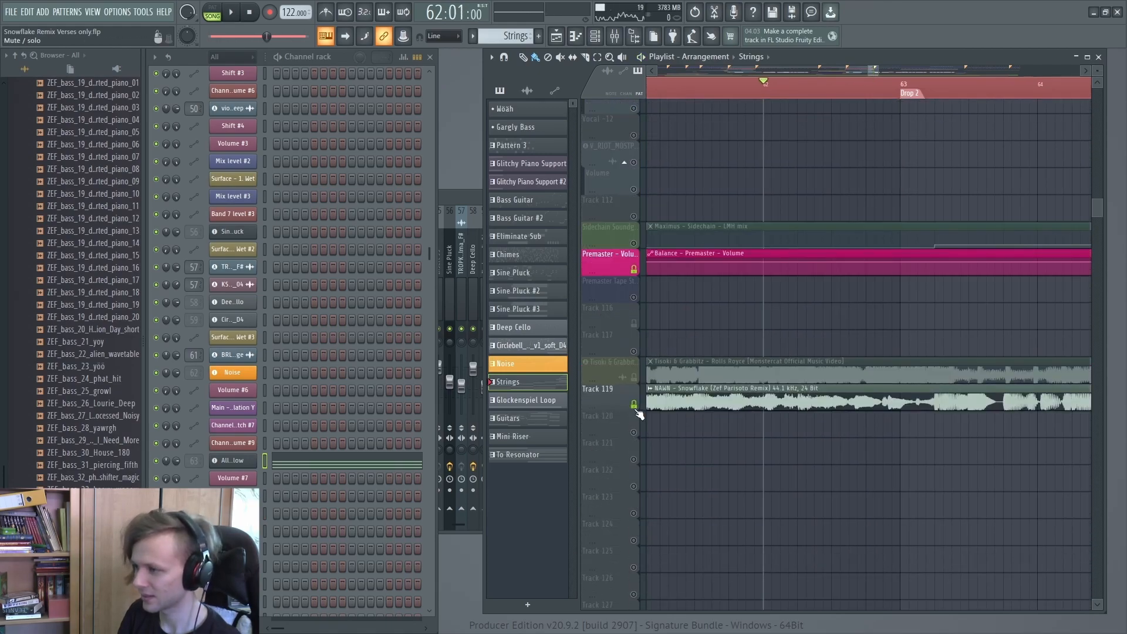
key(space)
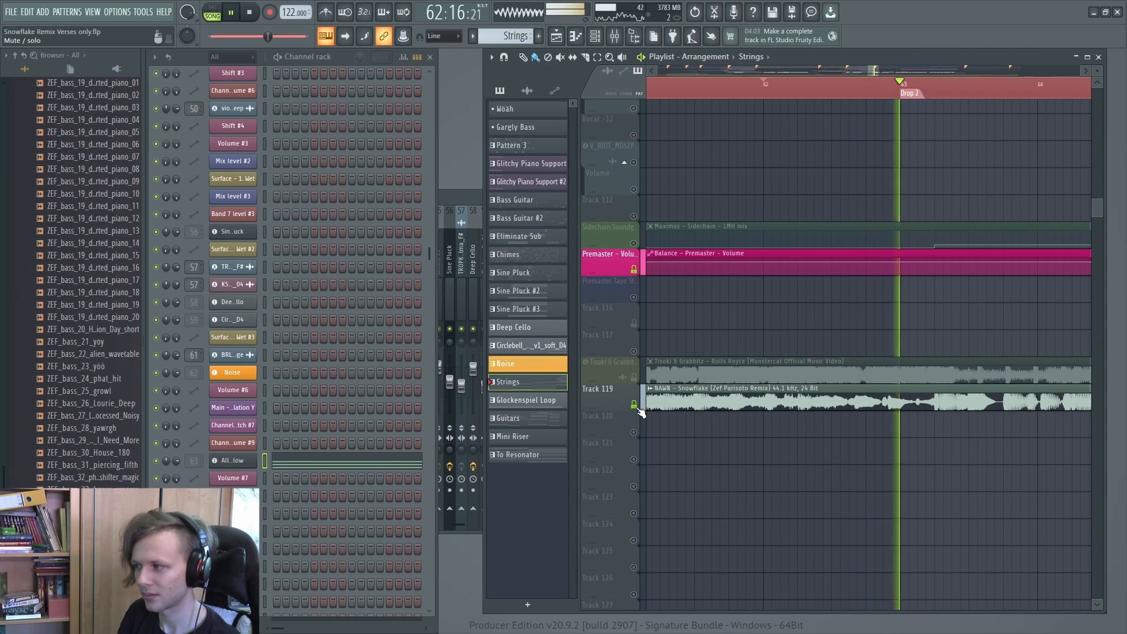
key(space)
Play the ZEF_riser_11_simple_freqshifter clip from bar 62 with its Channel volume #21 automation.
scroll(793, 348, up, 5)
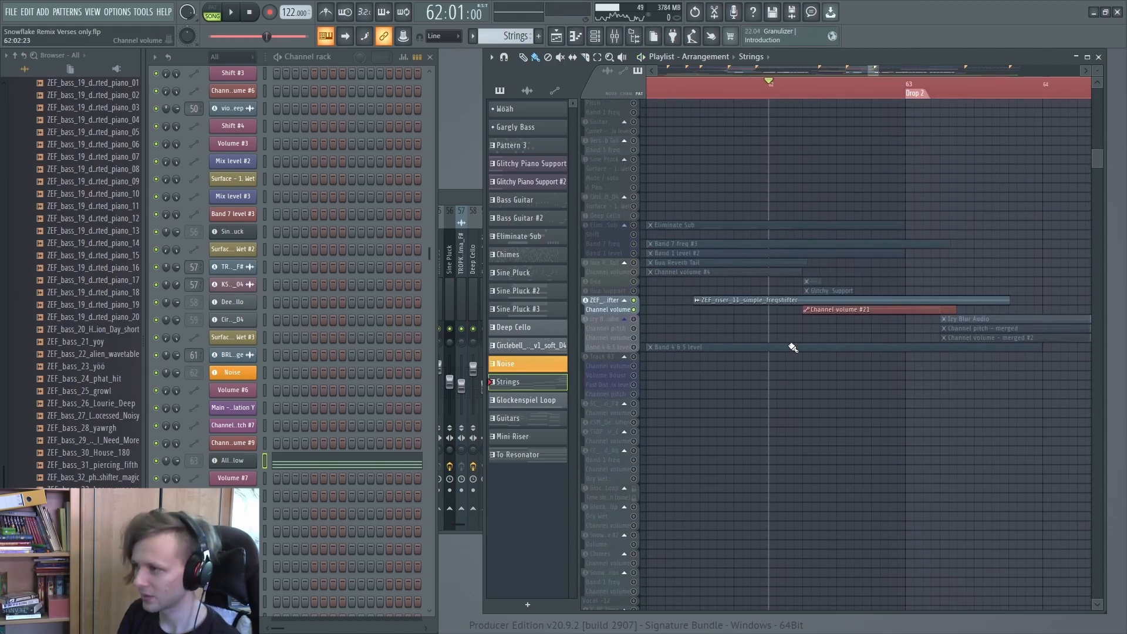
alt+scroll(799, 311, up, 3)
scroll(788, 349, down, 2)
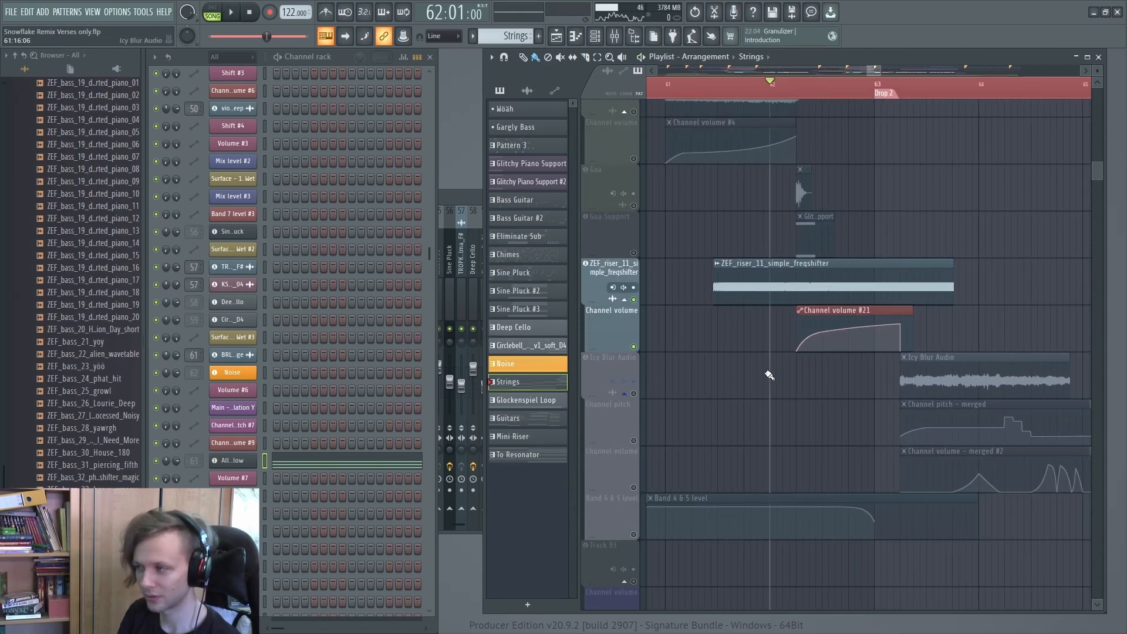
key(space)
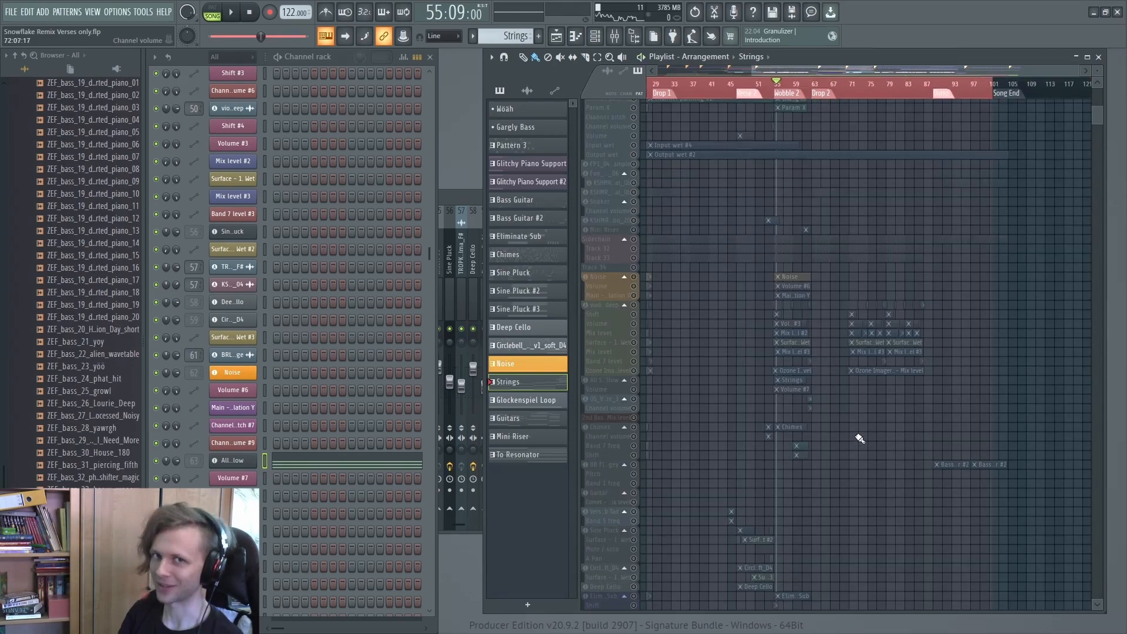
Enable the SC_DP_guitar_riser_echelon and ESM_Dead_Rising riser tracks alongside the tearout Last Hit clip and play them from bar 87.
drag(918, 215, 825, 468)
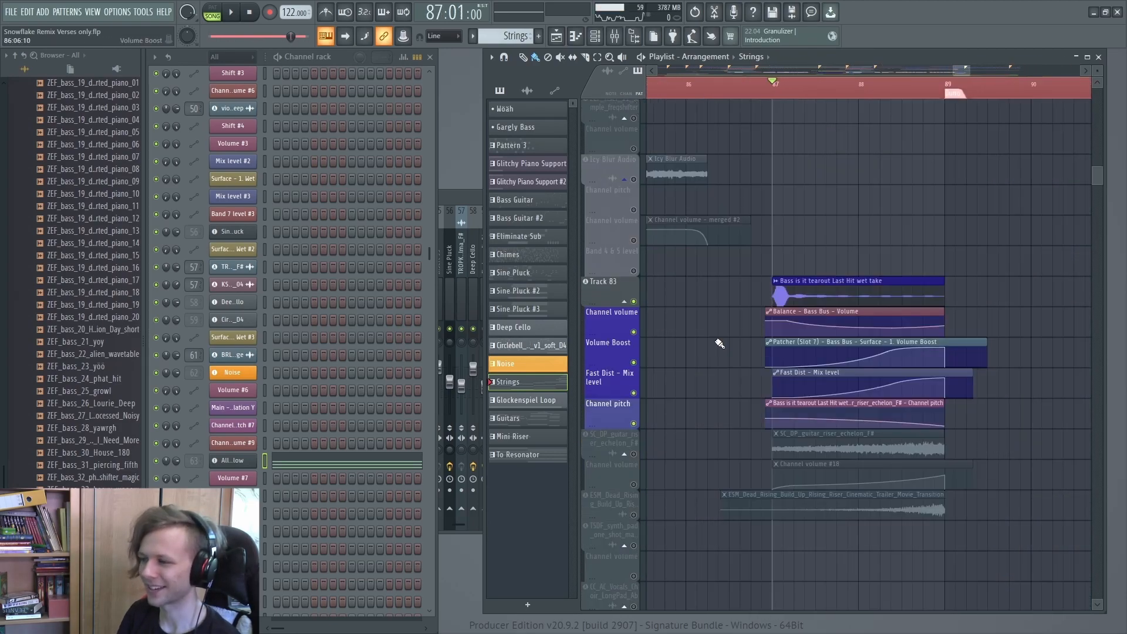
click(634, 454)
click(633, 484)
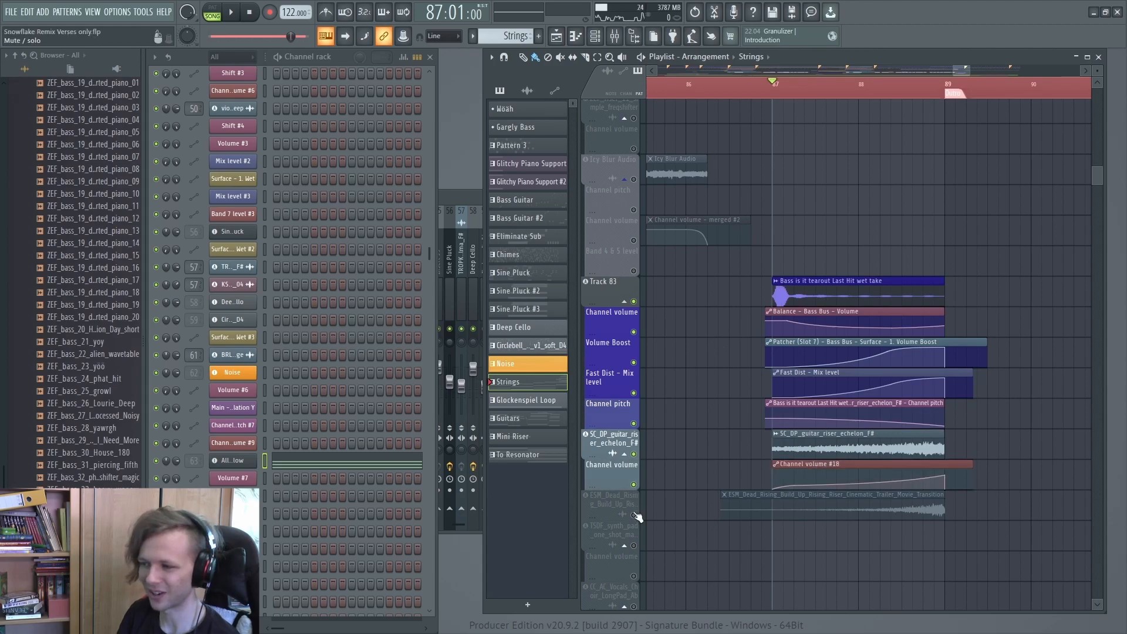
click(634, 515)
key(space)
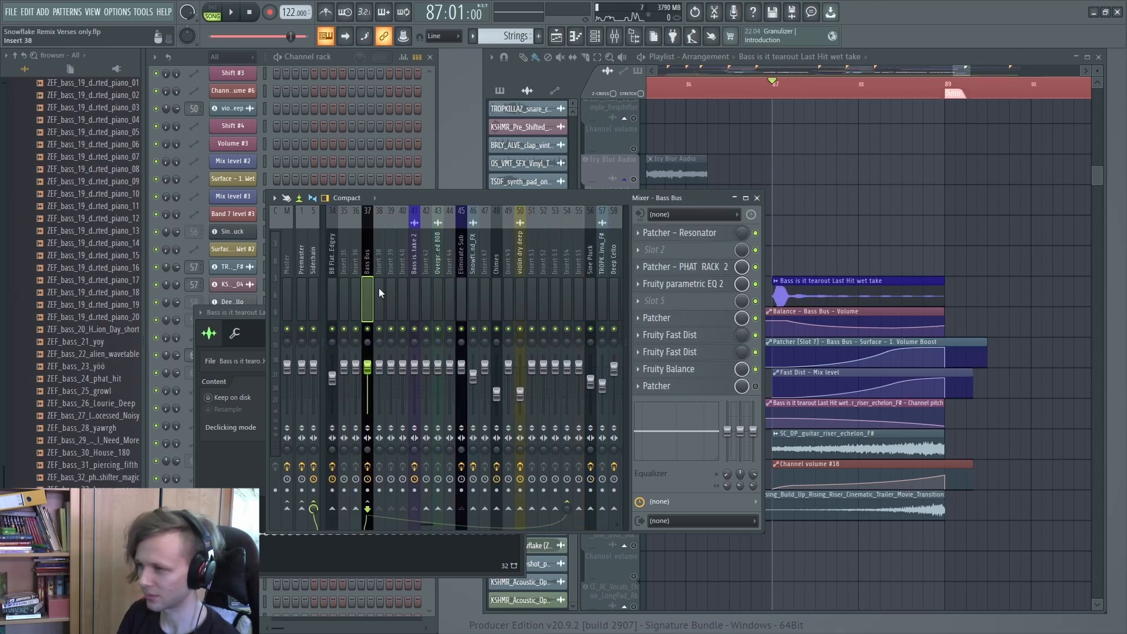
Check the Bass Bus's Fruity Fast Dist effect and the Last Hit clip's volume, boost and distortion mix automation.
click(692, 338)
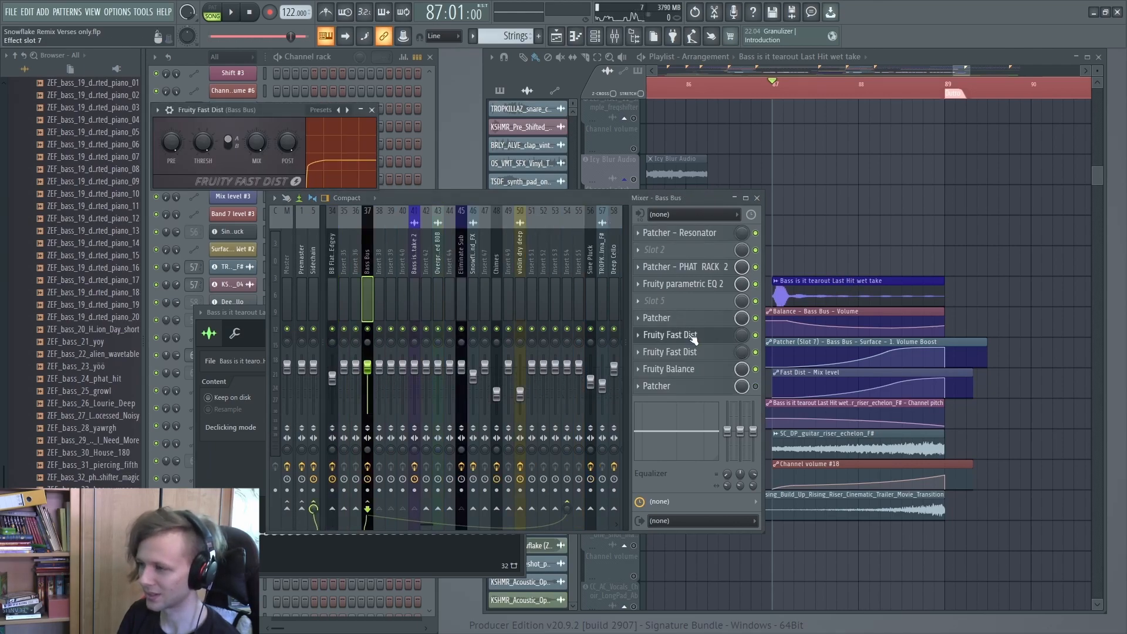
click(694, 338)
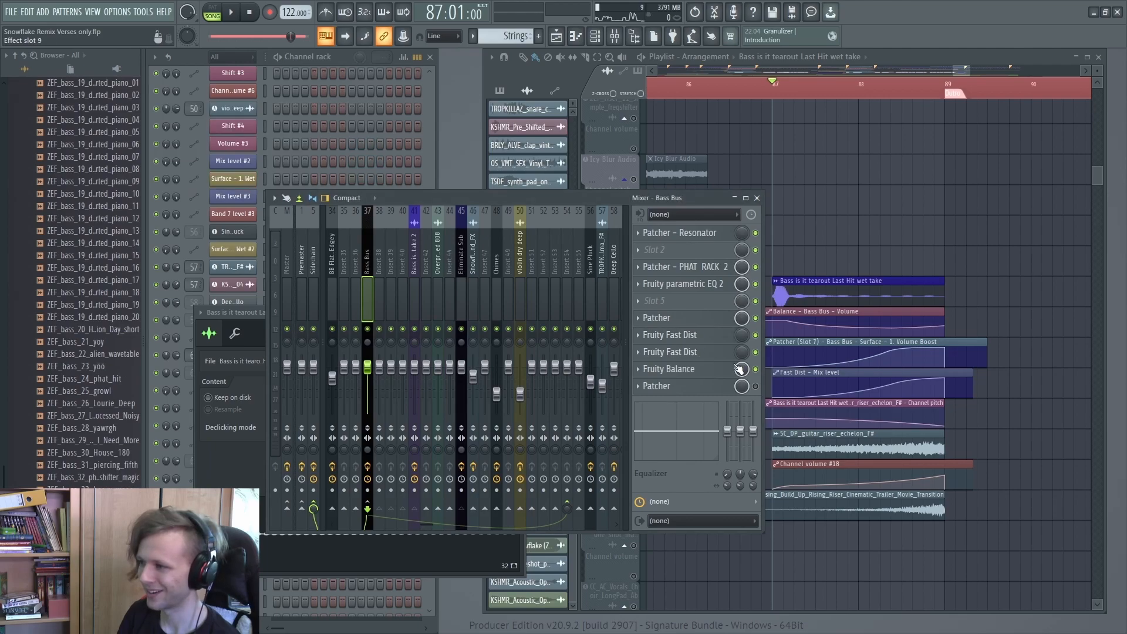
scroll(900, 311, up, 5)
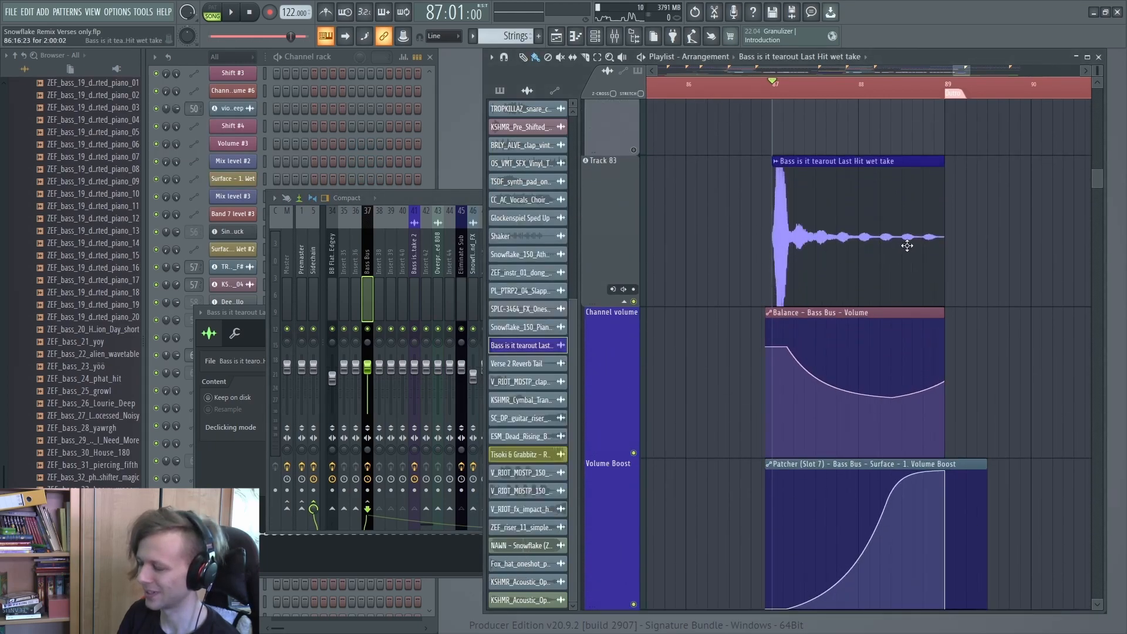
scroll(907, 246, down, 3)
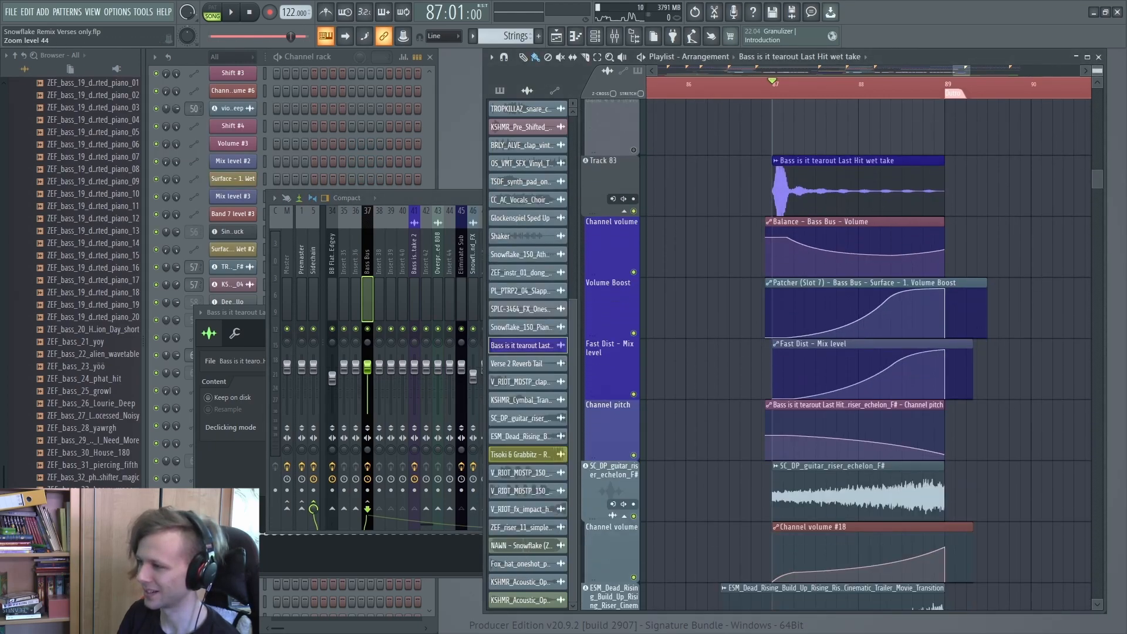
click(866, 97)
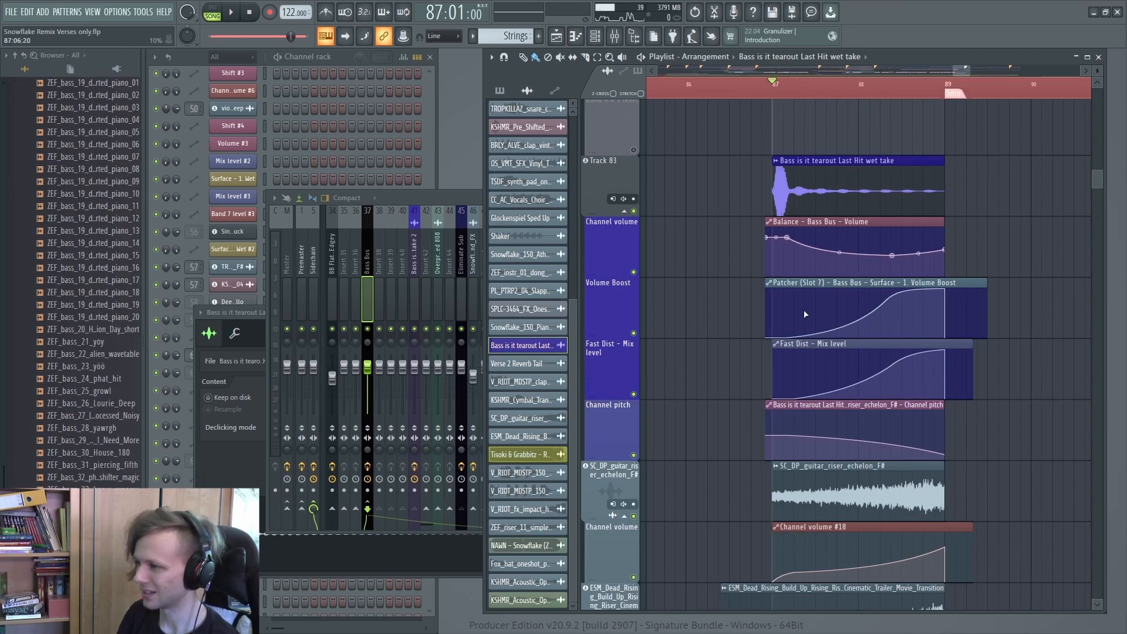
Solo the guitar riser's mixer track, play it from 87:11 and examine its Channel pitch and Channel volume #18 automation.
scroll(804, 309, down, 2)
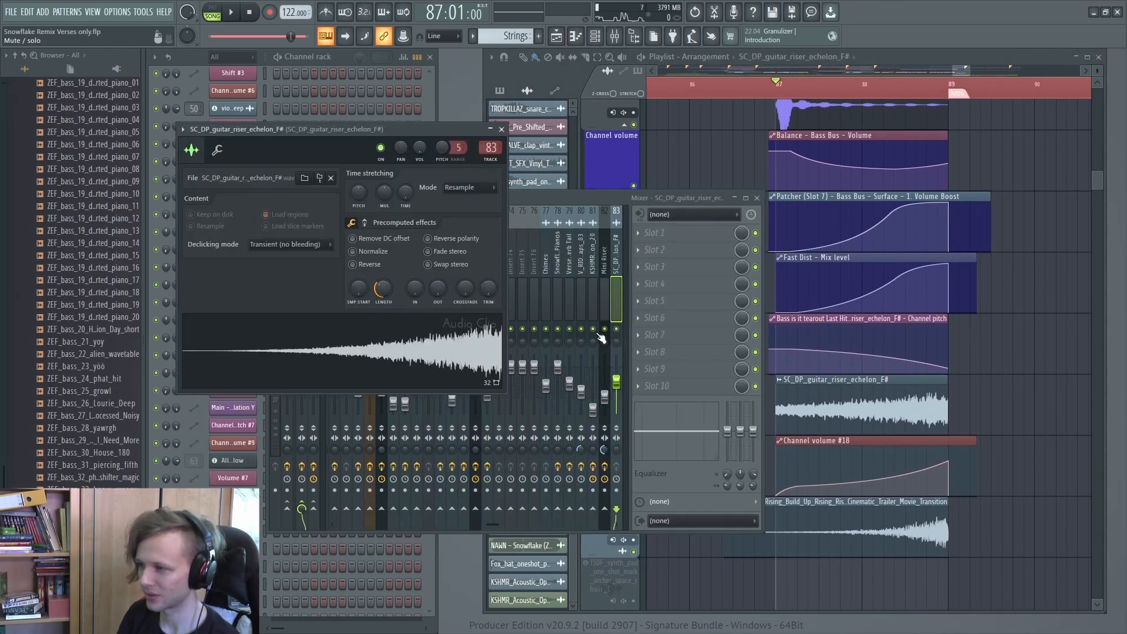
right_click(617, 329)
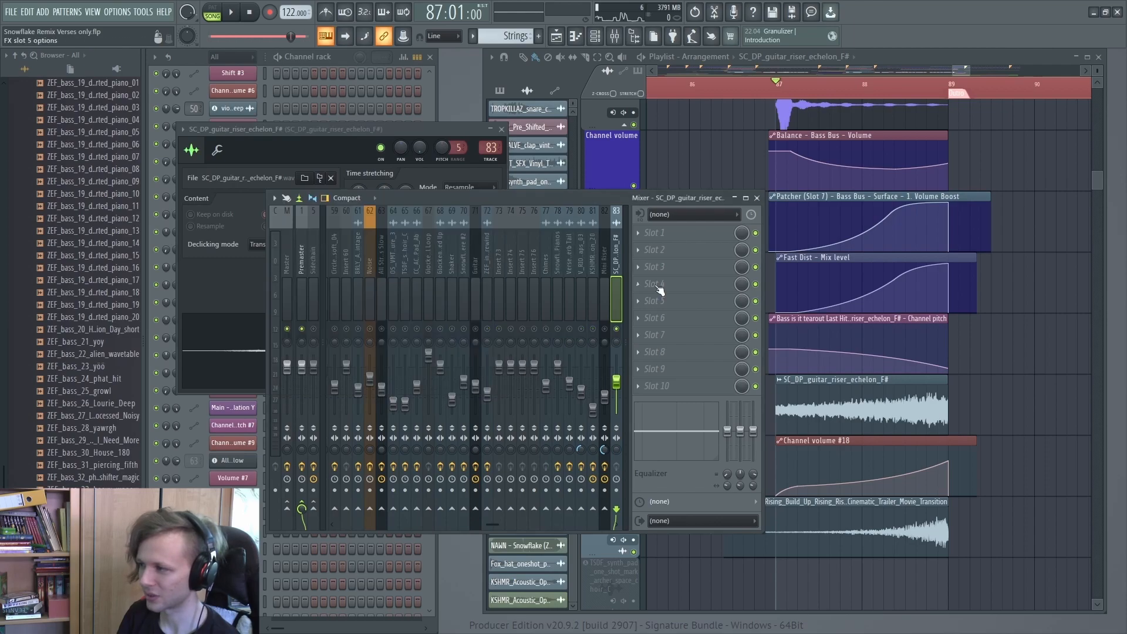
click(836, 98)
key(space)
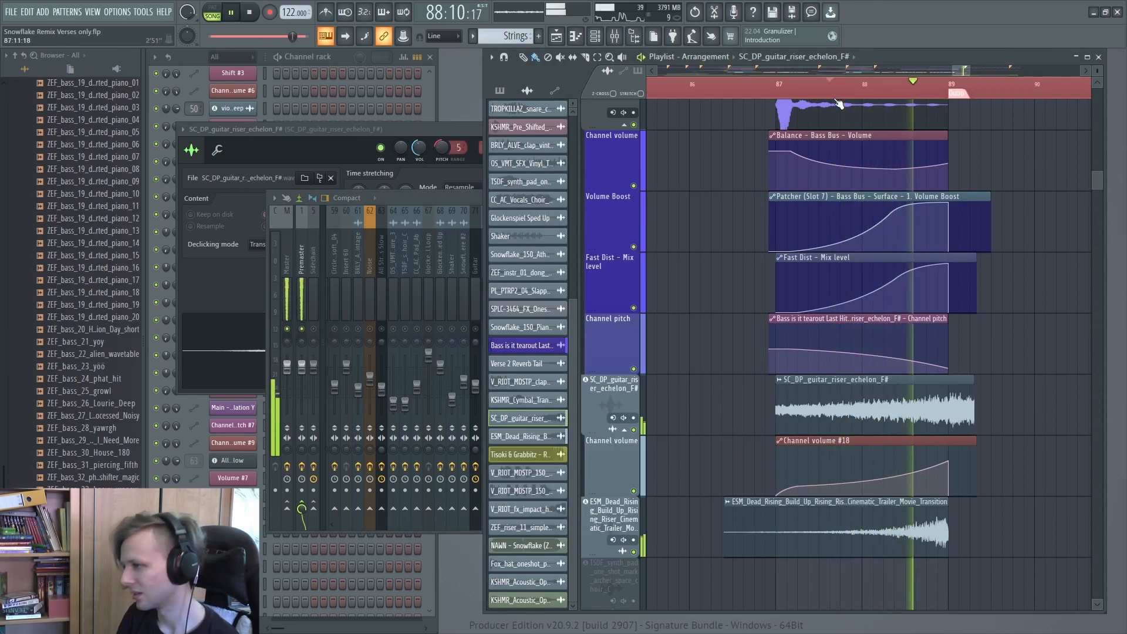
key(space)
scroll(869, 370, up, 2)
scroll(878, 312, down, 1)
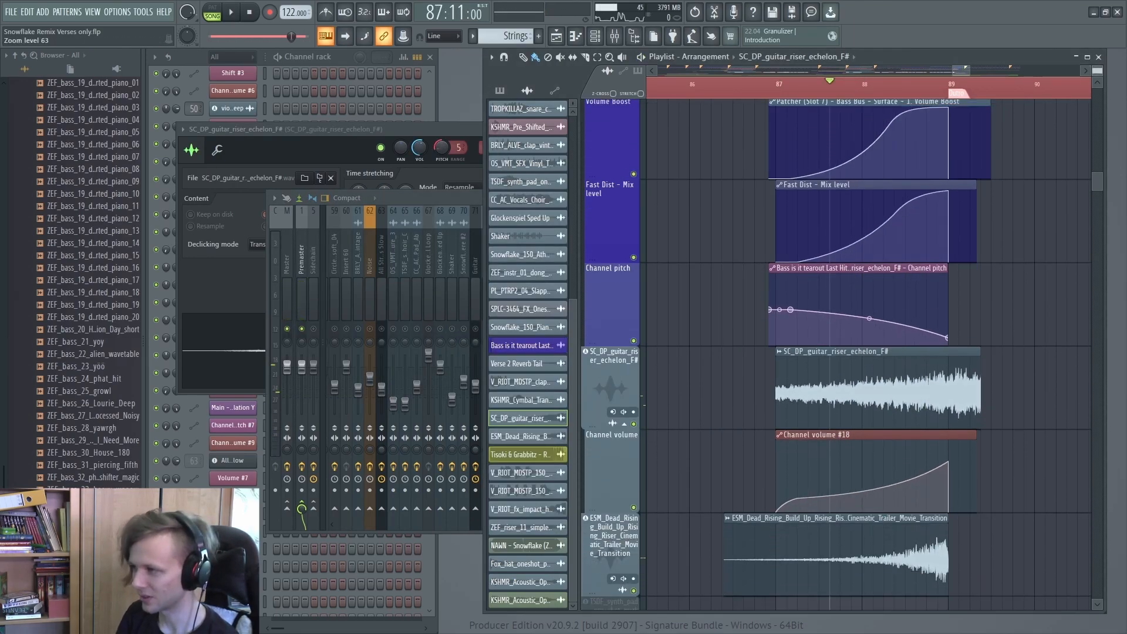
scroll(876, 344, down, 1)
scroll(877, 343, down, 1)
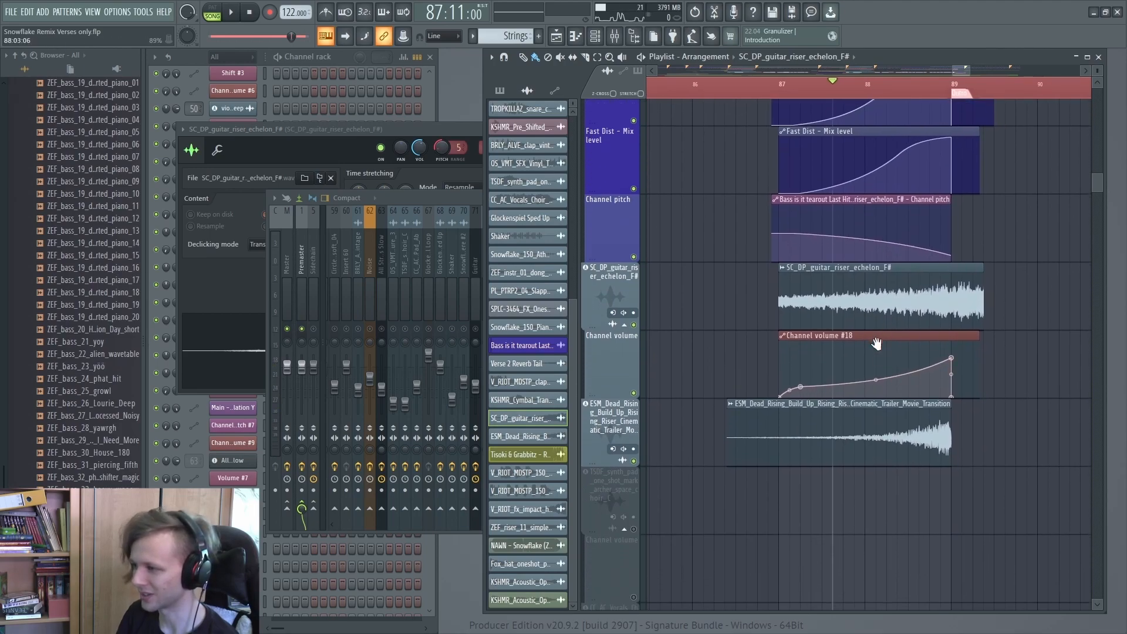
Check the ESM_Dead_Rising riser's channel and mixer effects and play the riser.
double_click(783, 456)
double_click(556, 221)
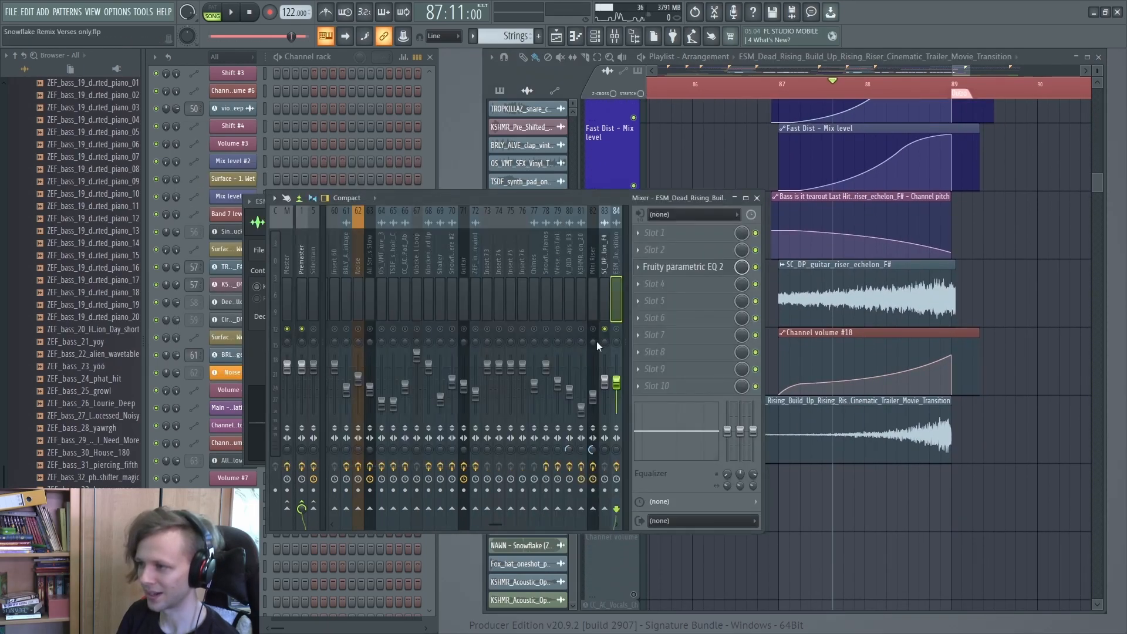
click(921, 435)
scroll(921, 435, up, 2)
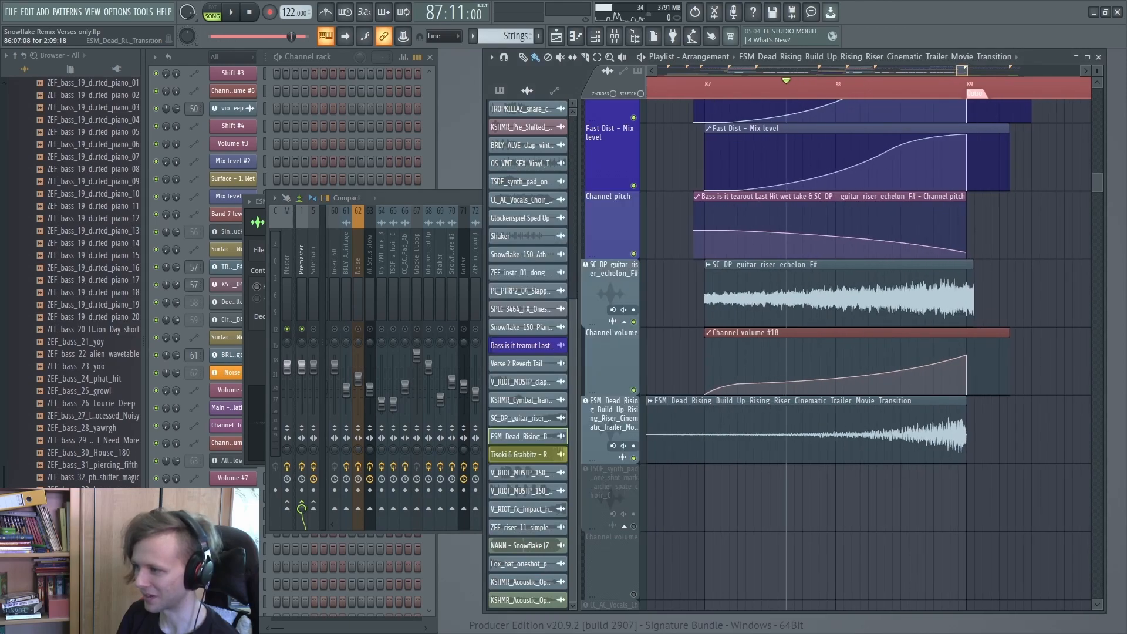
key(space)
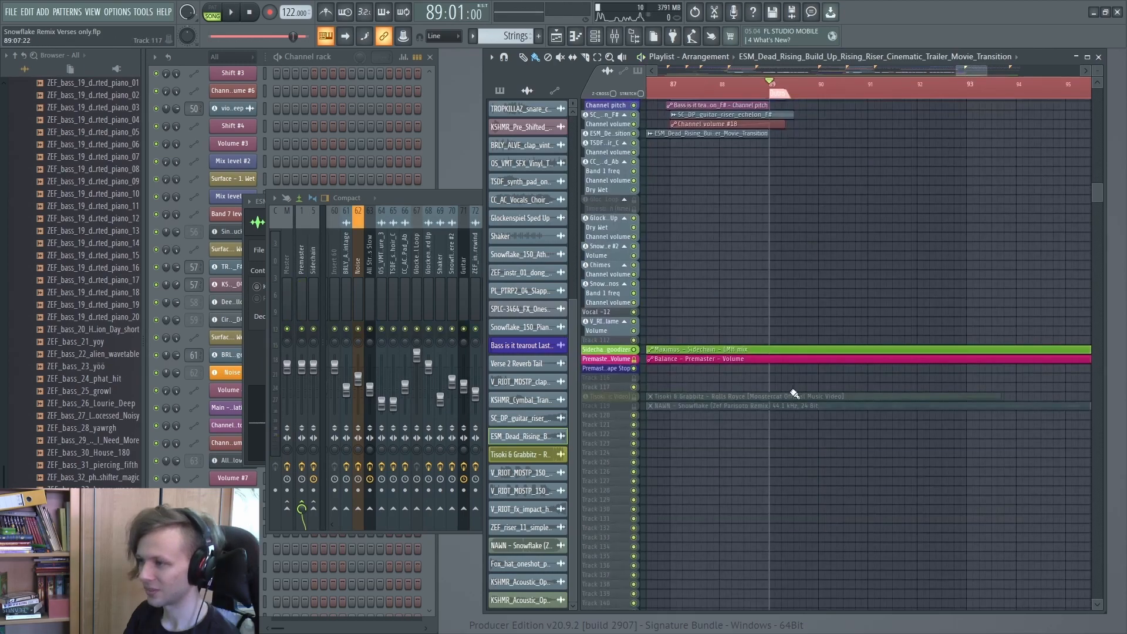
Play the full mix of the outro from 89:05 and stop playback.
scroll(793, 393, up, 3)
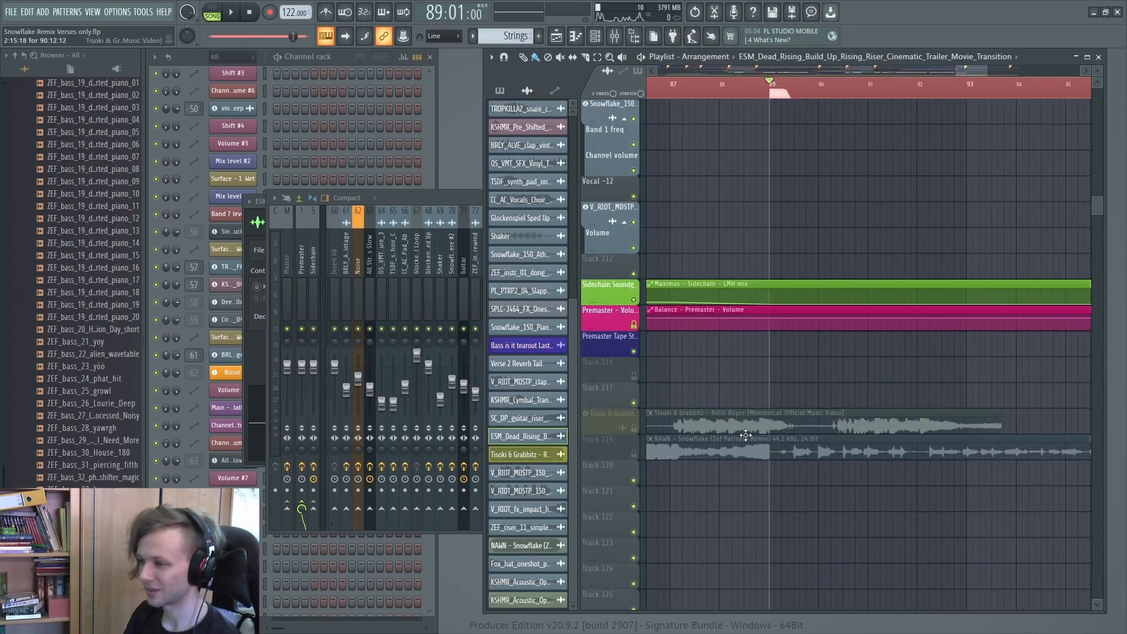
scroll(668, 411, down, 5)
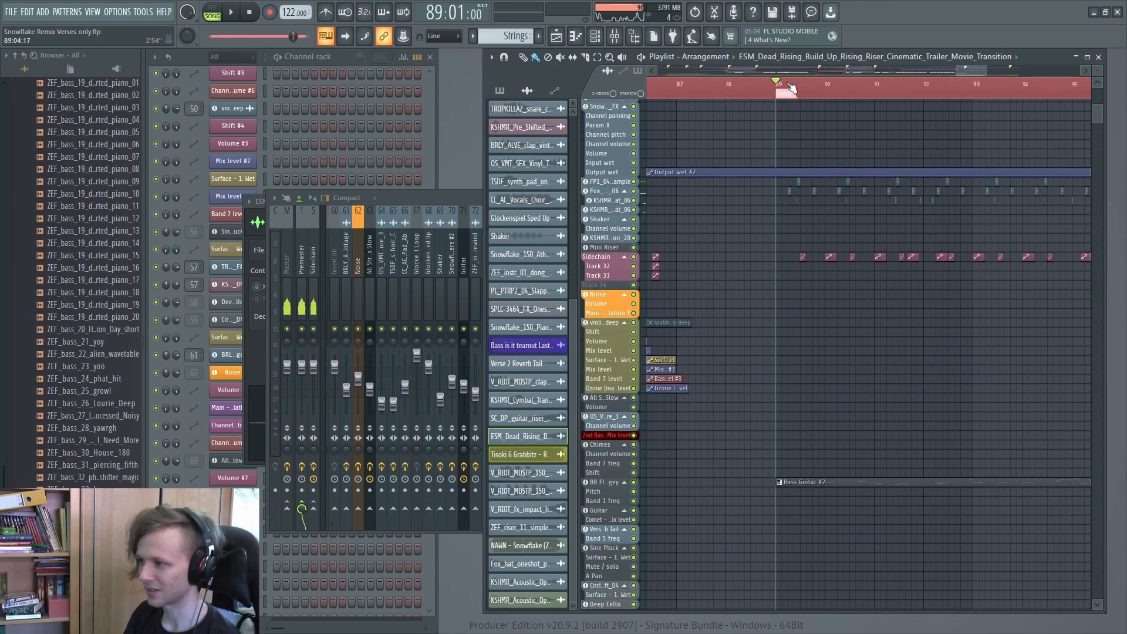
click(789, 87)
key(space)
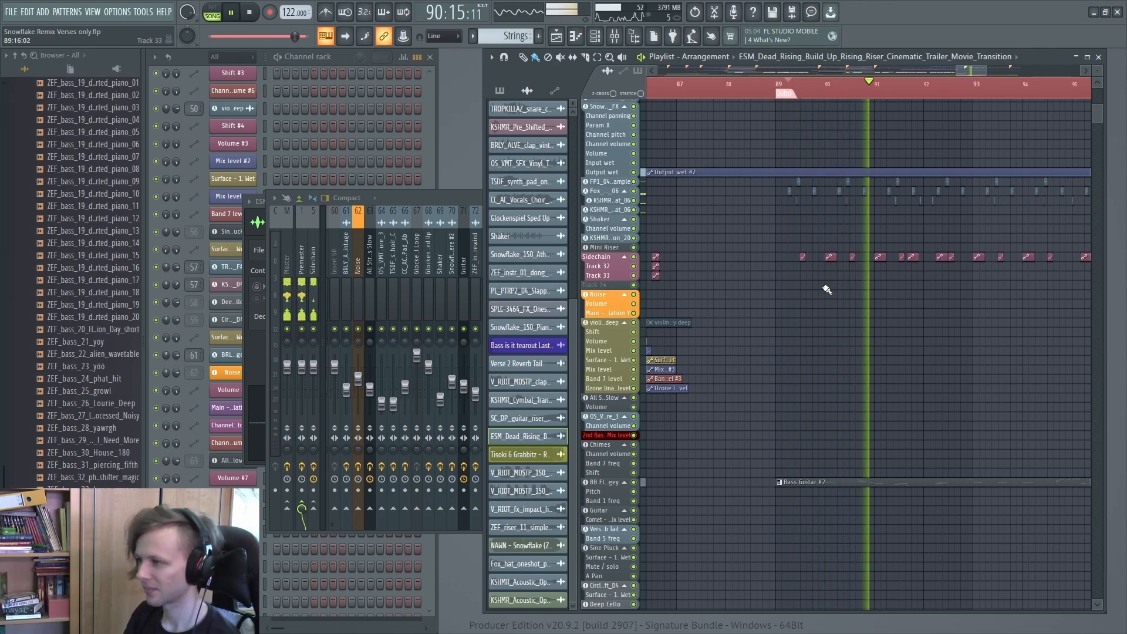
key(space)
Solo the rendered Snowflake remix on Track 119, play it from 89:05 for comparison and stop playback.
scroll(837, 297, down, 15)
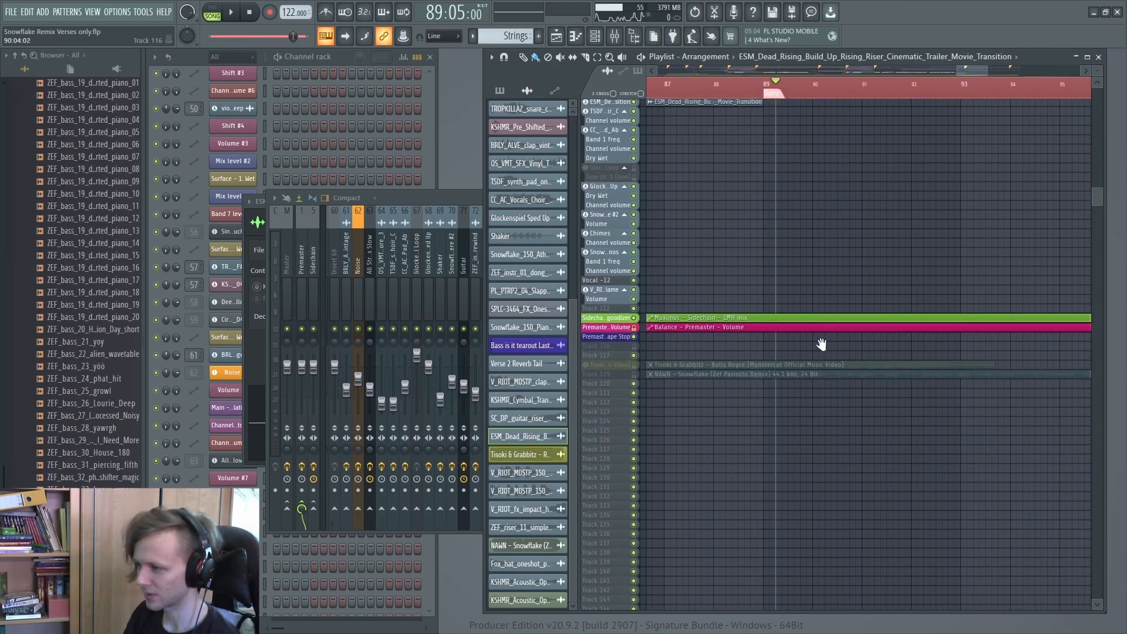
scroll(811, 380, up, 3)
right_click(634, 364)
key(space)
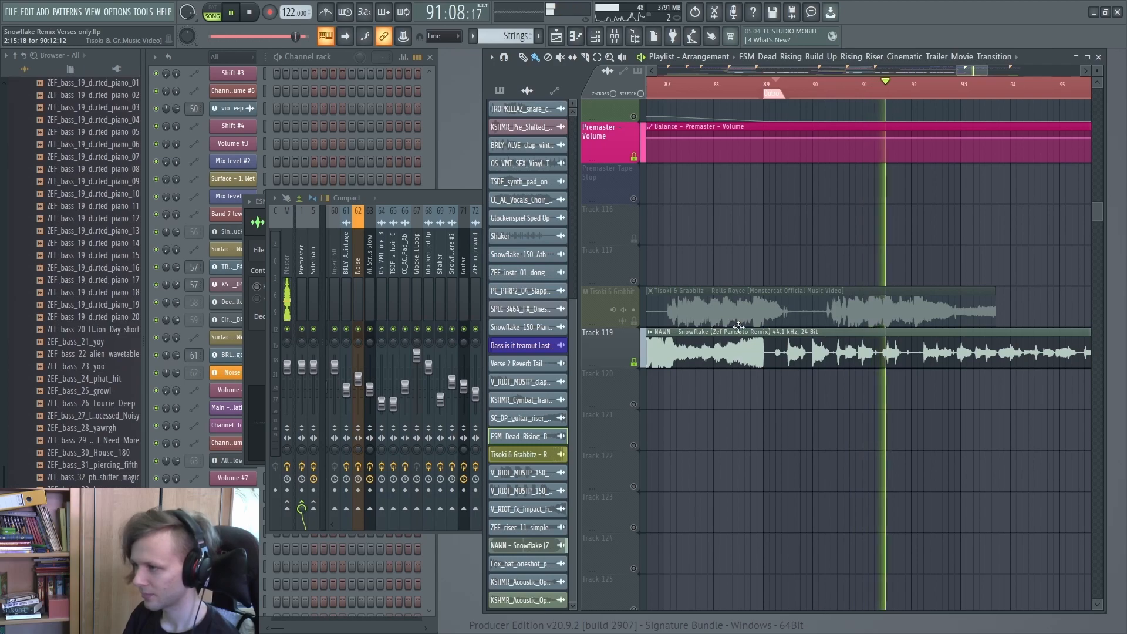
key(space)
scroll(804, 330, down, 4)
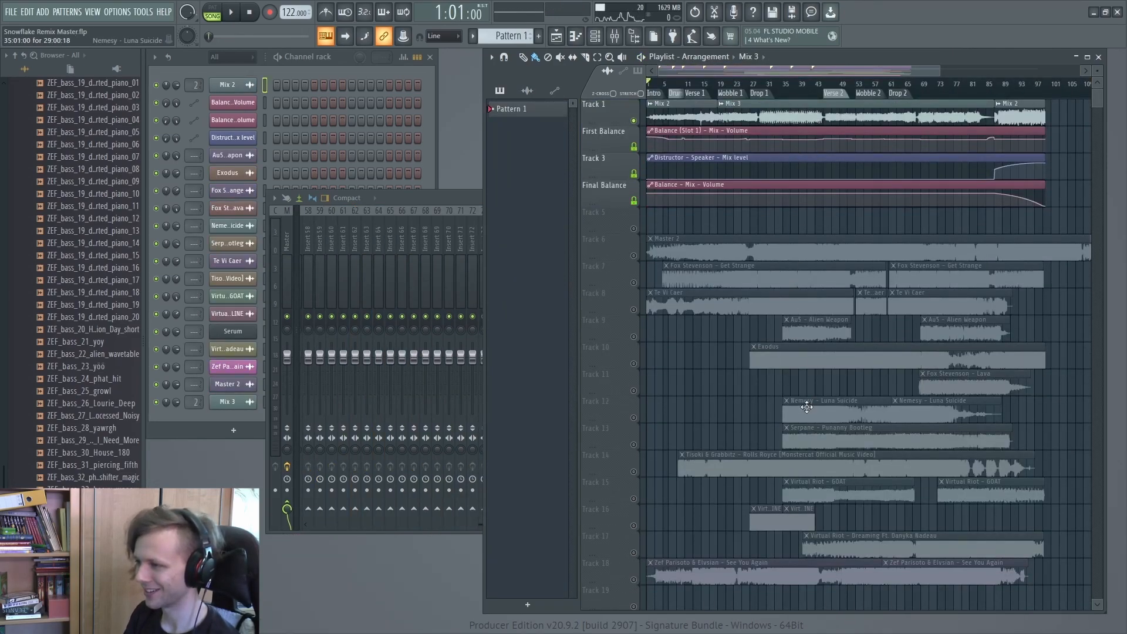
Examine the settings of the Distructor - Speaker effect on the Mix mixer track, with the playhead at 87:01.
alt+scroll(806, 407, up, 4)
scroll(824, 99, up, 3)
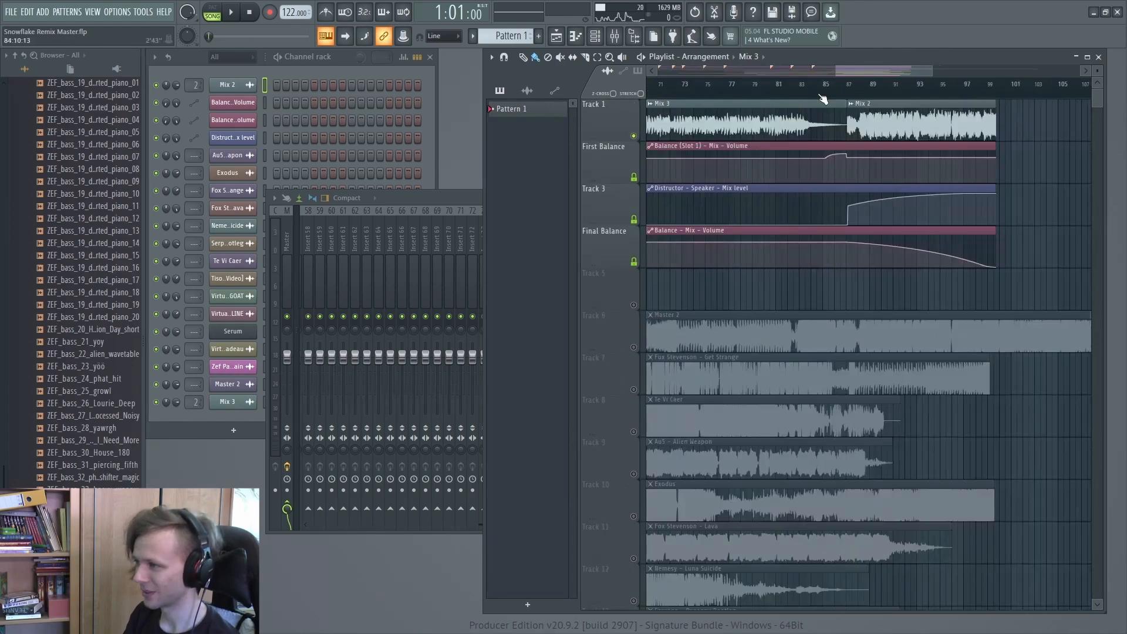
click(443, 197)
drag(390, 226, 300, 254)
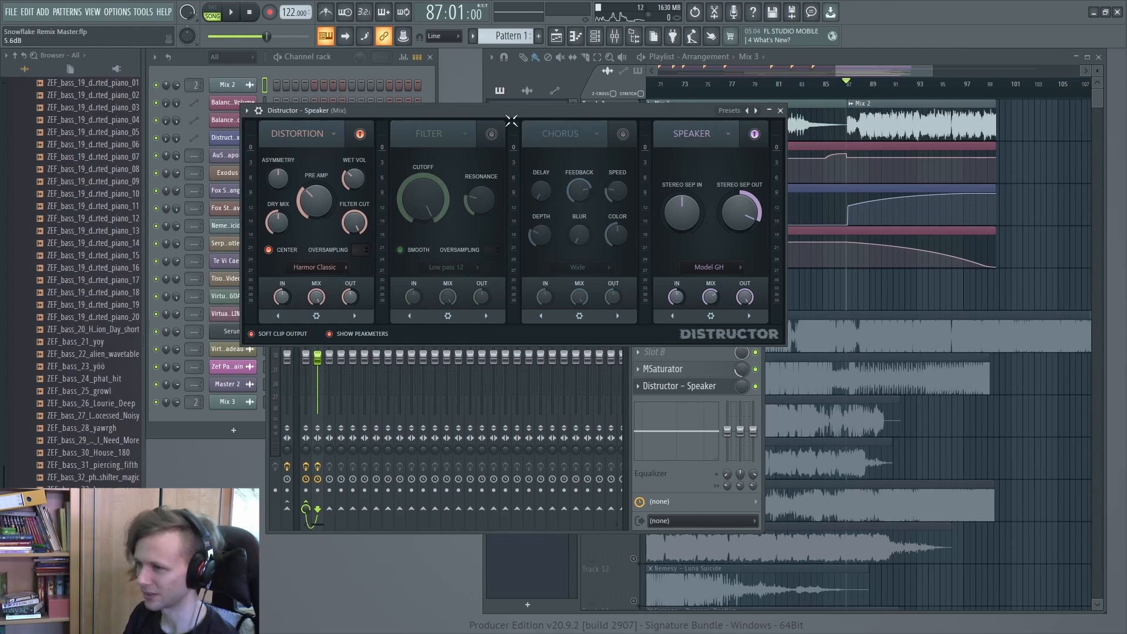
drag(503, 107, 498, 103)
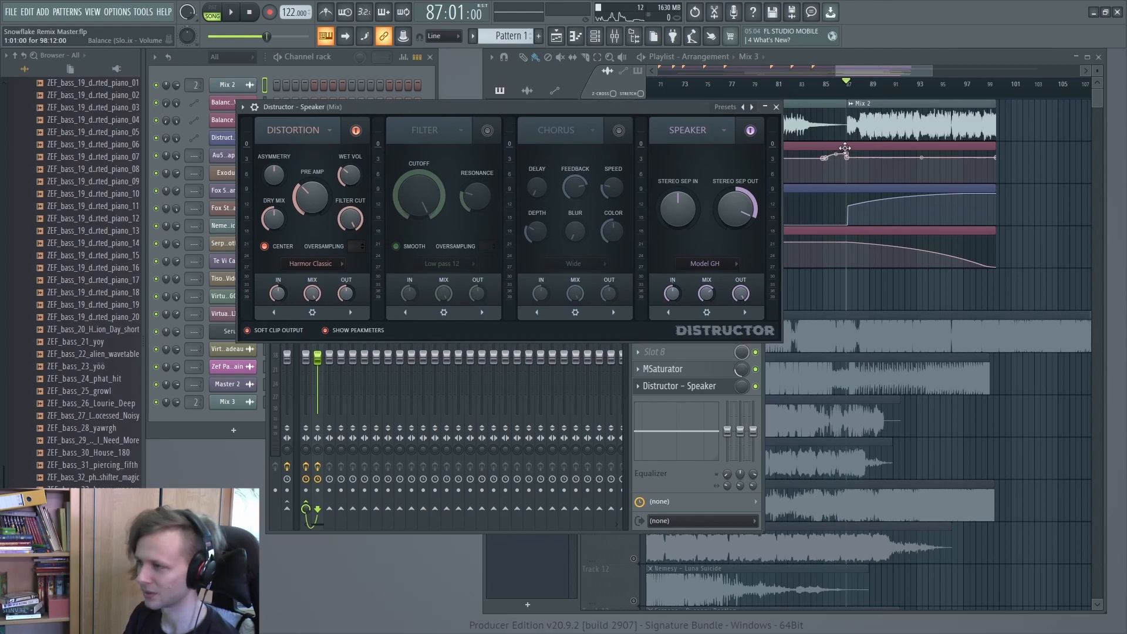
Play the master arrangement from 87:01, open the Mix 2 clip's channel settings and stop playback.
key(space)
double_click(857, 126)
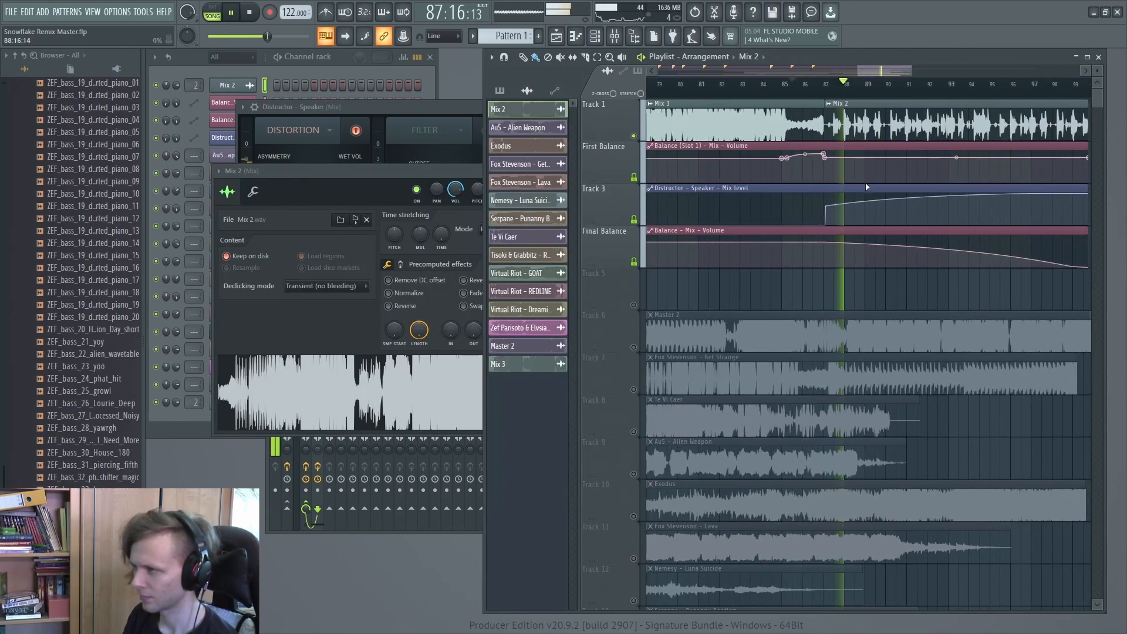
scroll(867, 187, down, 2)
key(space)
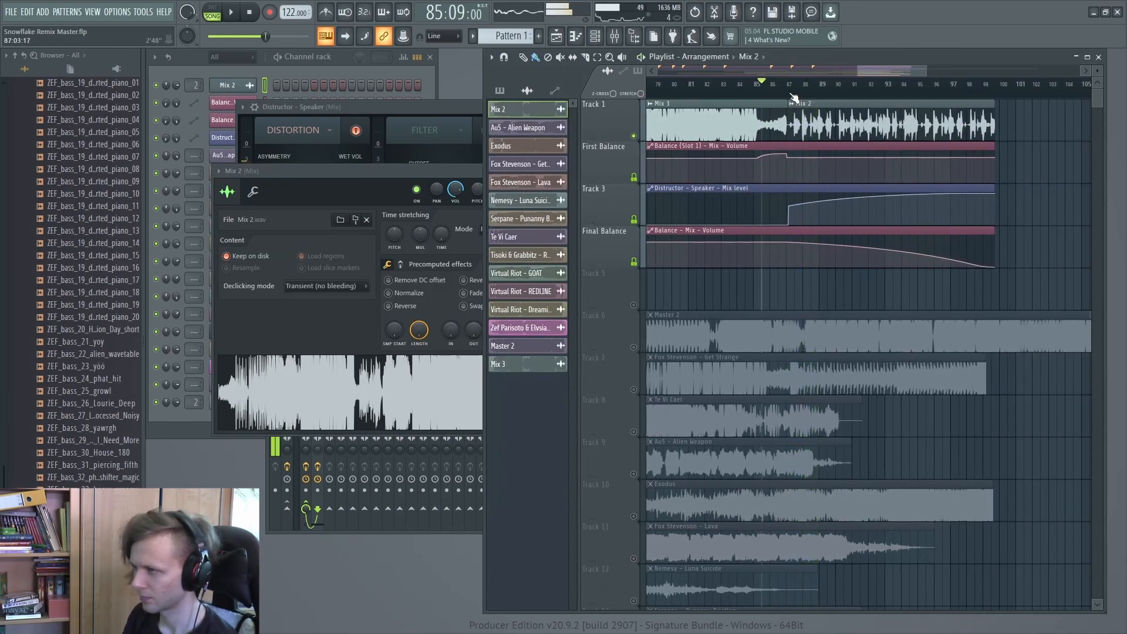
Replay the outro from 87:01 while checking the Distructor mix level automation, stop playback and close the Mix 2 and Distructor windows.
click(790, 94)
key(space)
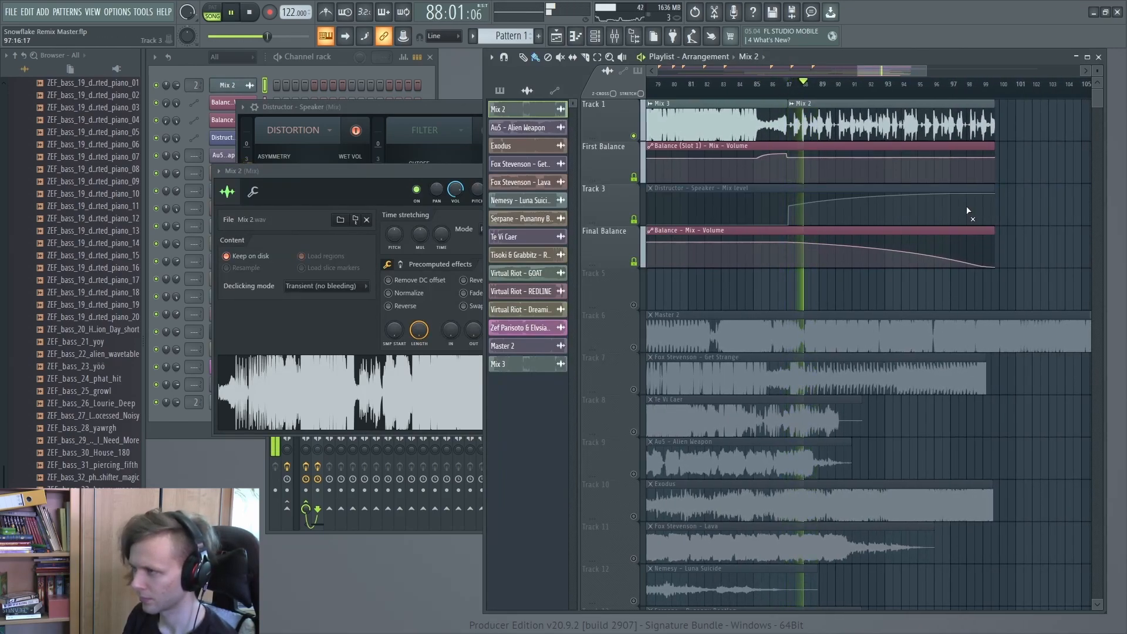
click(959, 203)
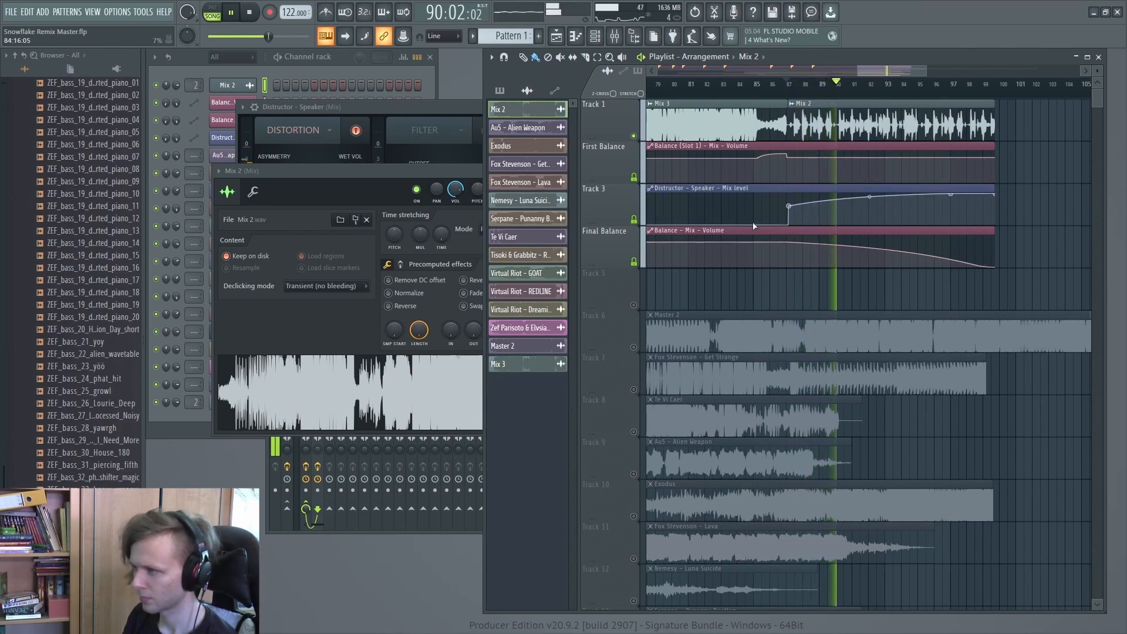
key(space)
click(454, 173)
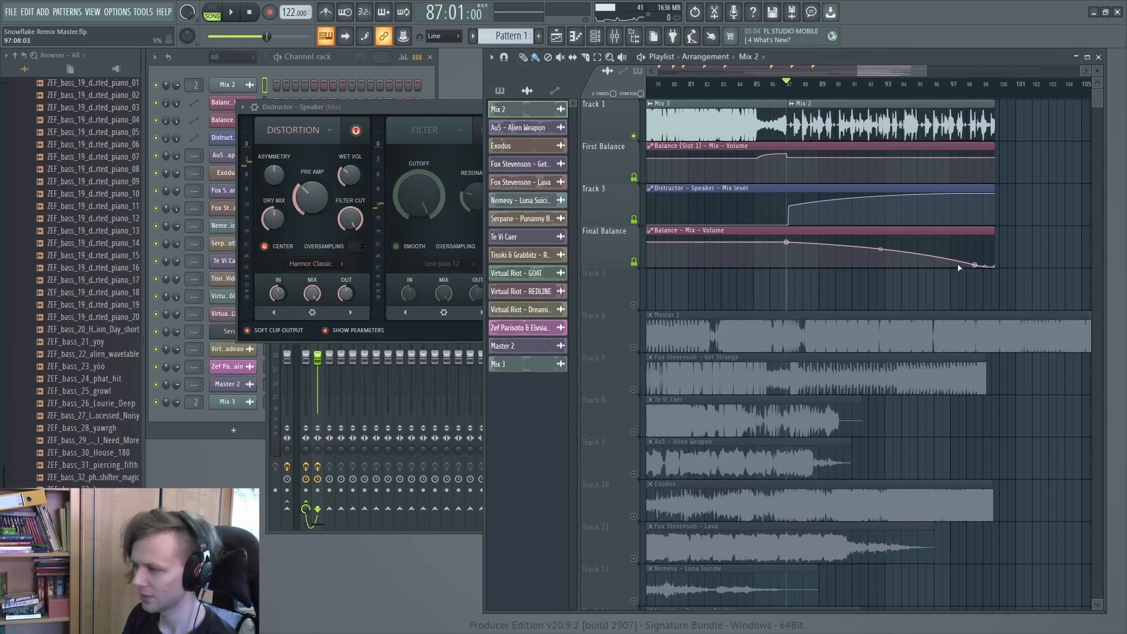
click(374, 111)
click(765, 108)
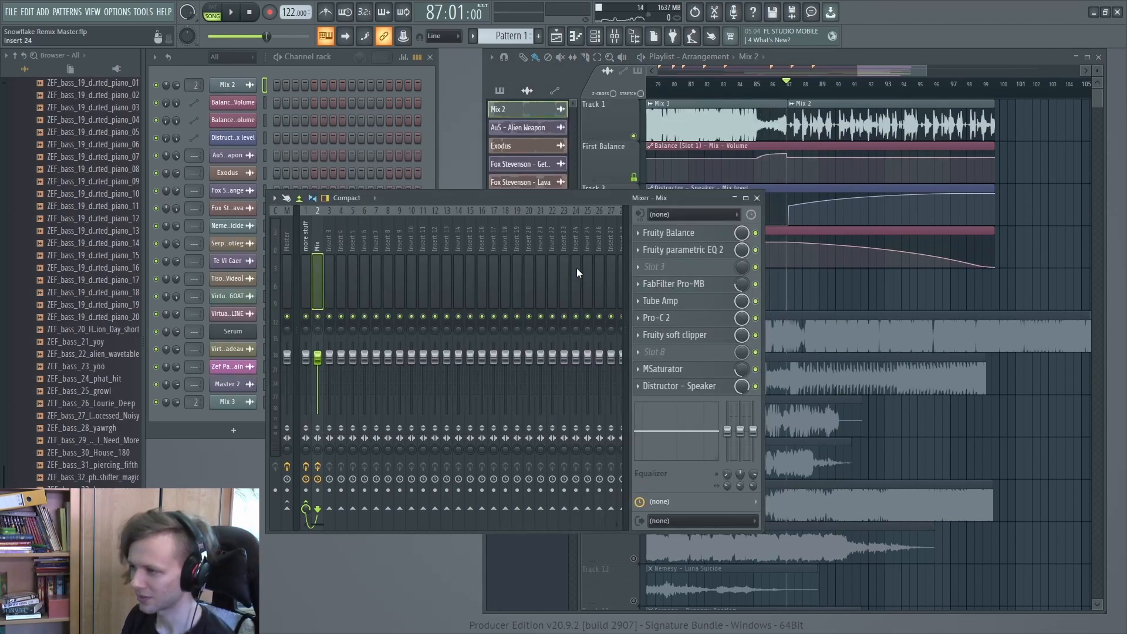
Examine the First Balance, Distructor mix level and Final Balance automation across the song and place the playhead at 86:13.
drag(615, 197, 538, 178)
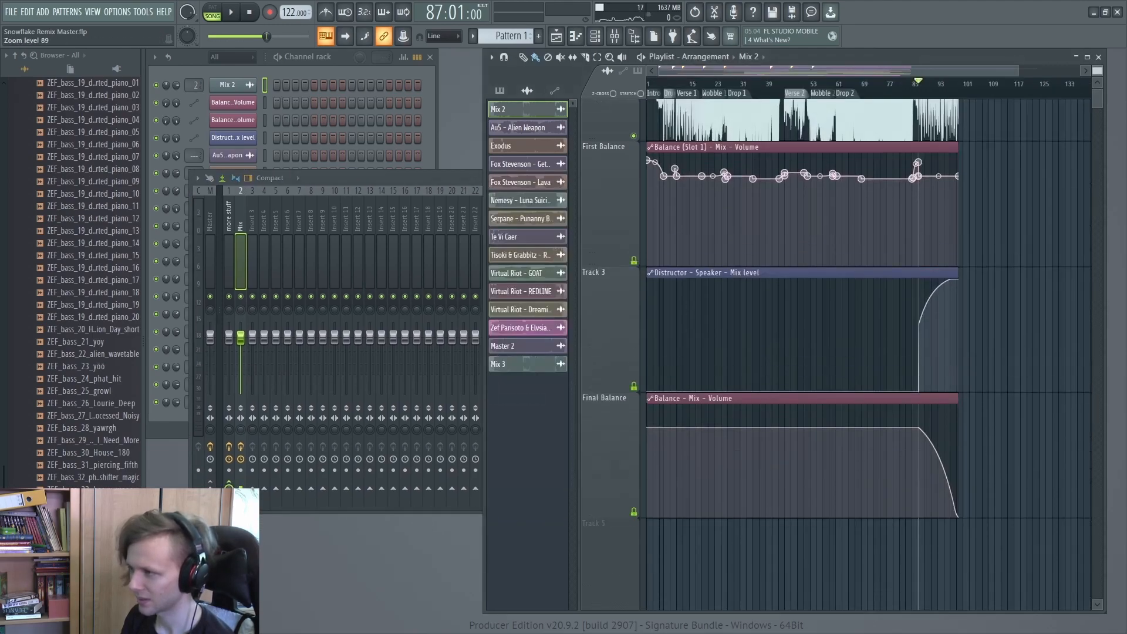
click(440, 182)
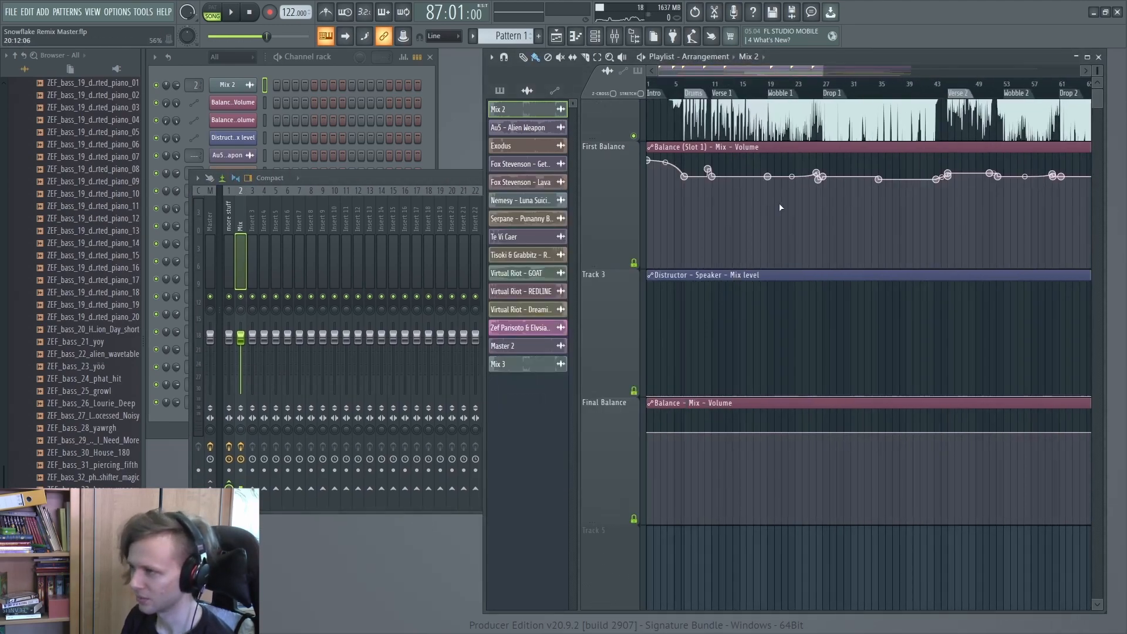
scroll(780, 203, up, 5)
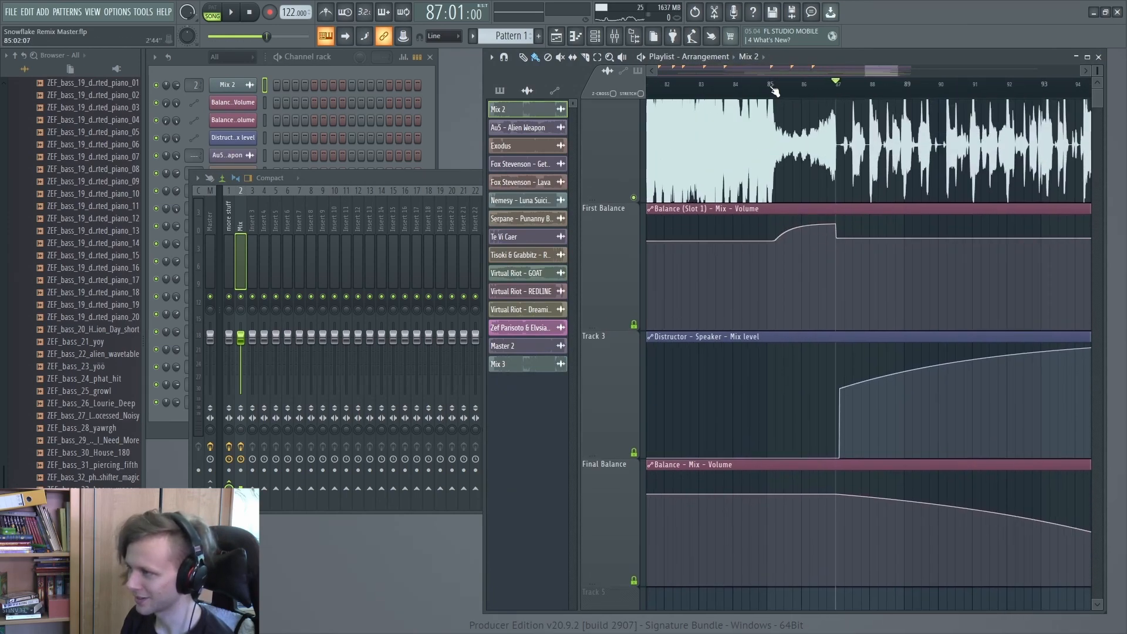
click(778, 86)
click(828, 87)
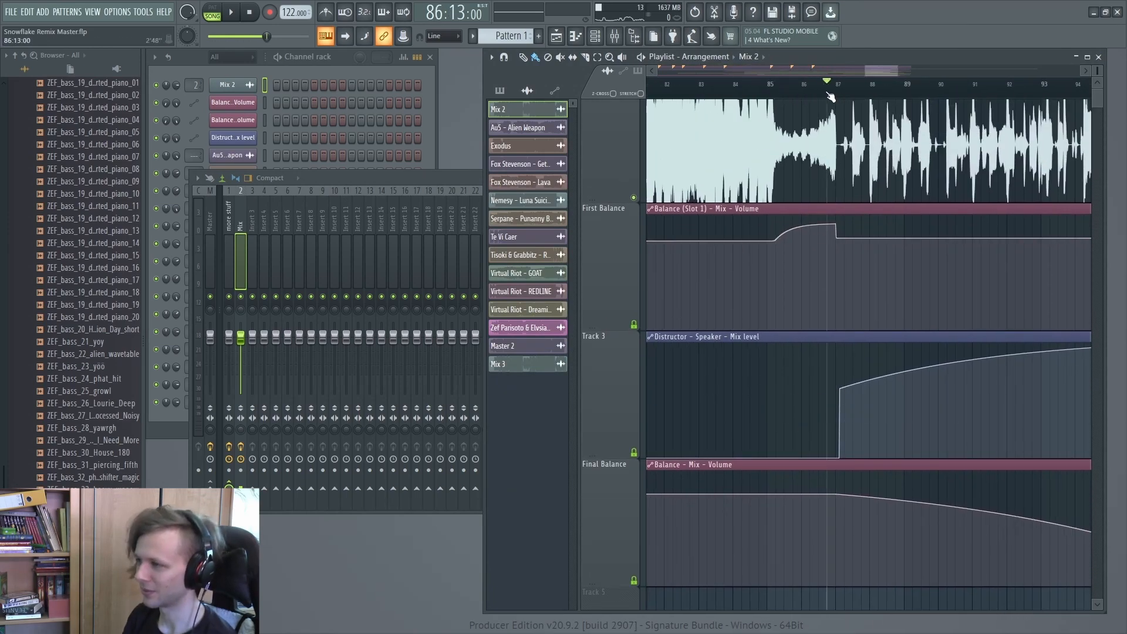
Inspect the Fruity parametric EQ 2 curve and the FabFilter Pro-MB bands on the Mix track.
click(457, 185)
click(615, 232)
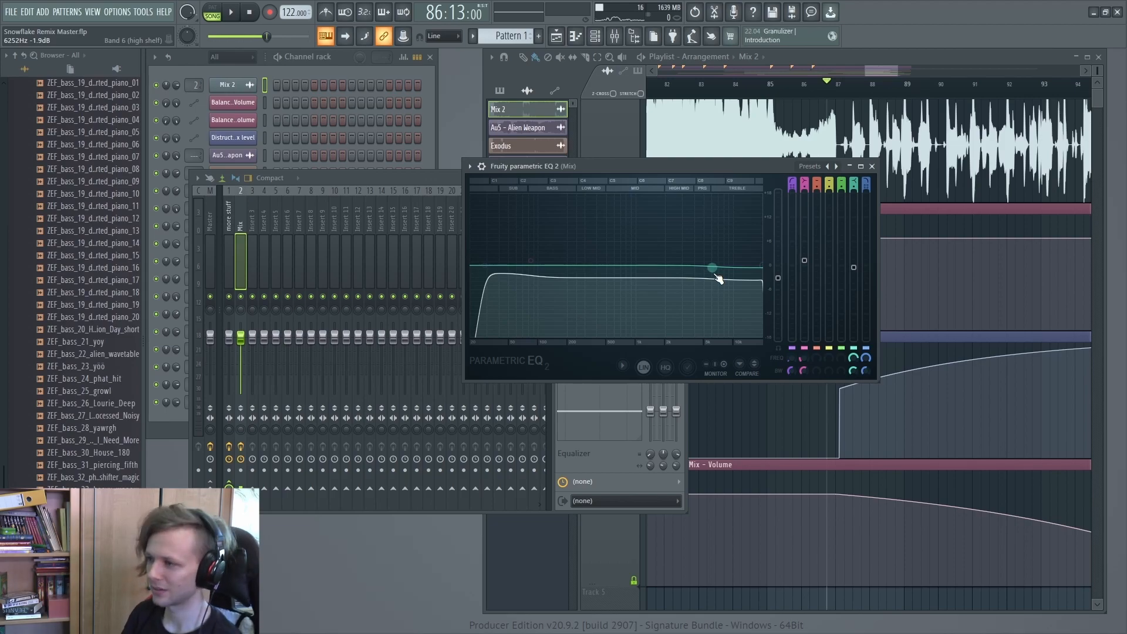
click(872, 166)
click(614, 269)
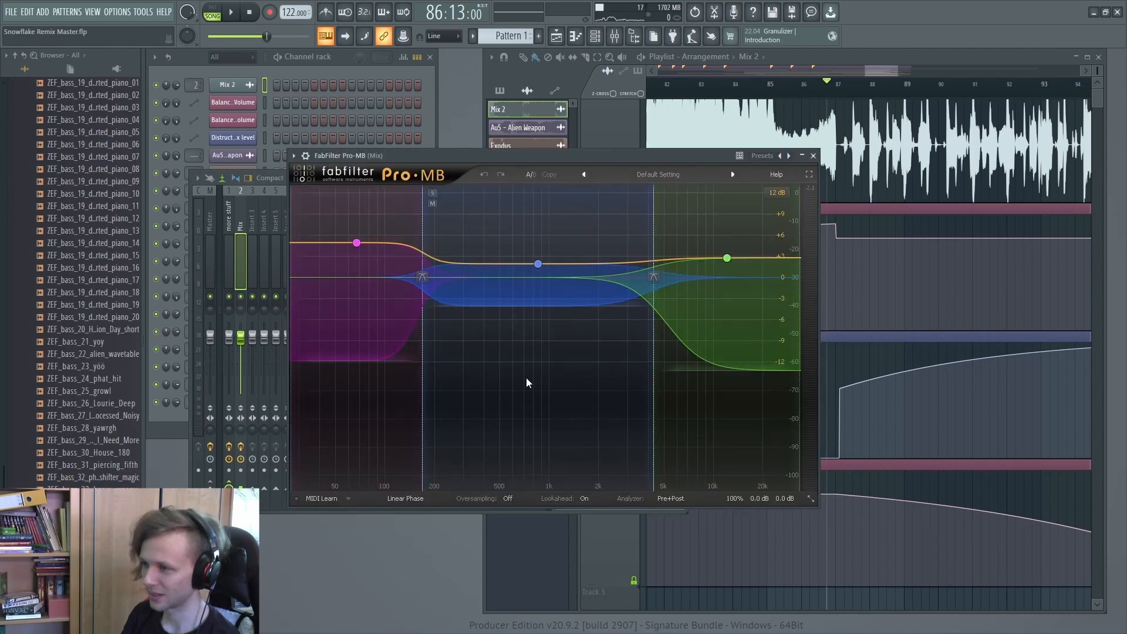
click(812, 155)
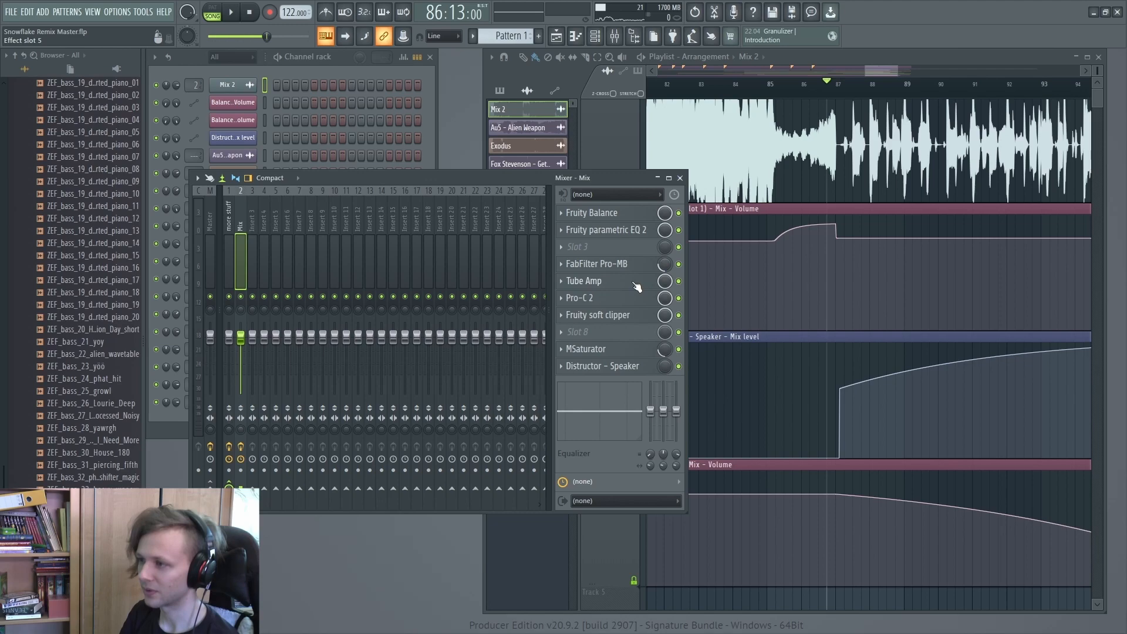
Inspect the Tube Amp and Pro-C 2 compressor settings on the Mix track and close both plugins.
click(637, 286)
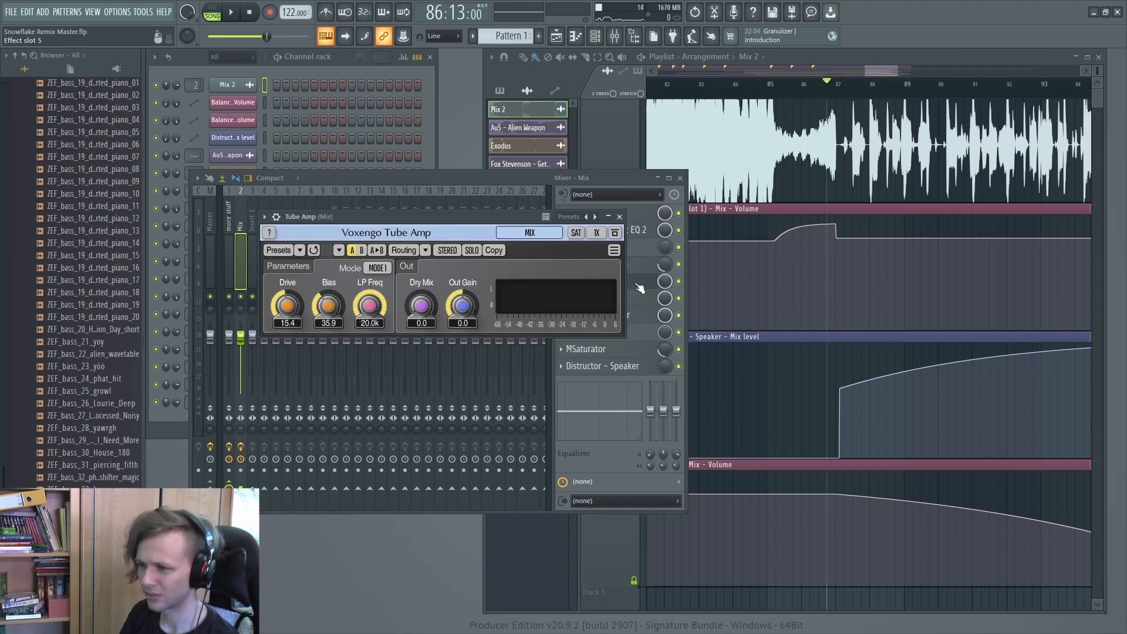
click(641, 287)
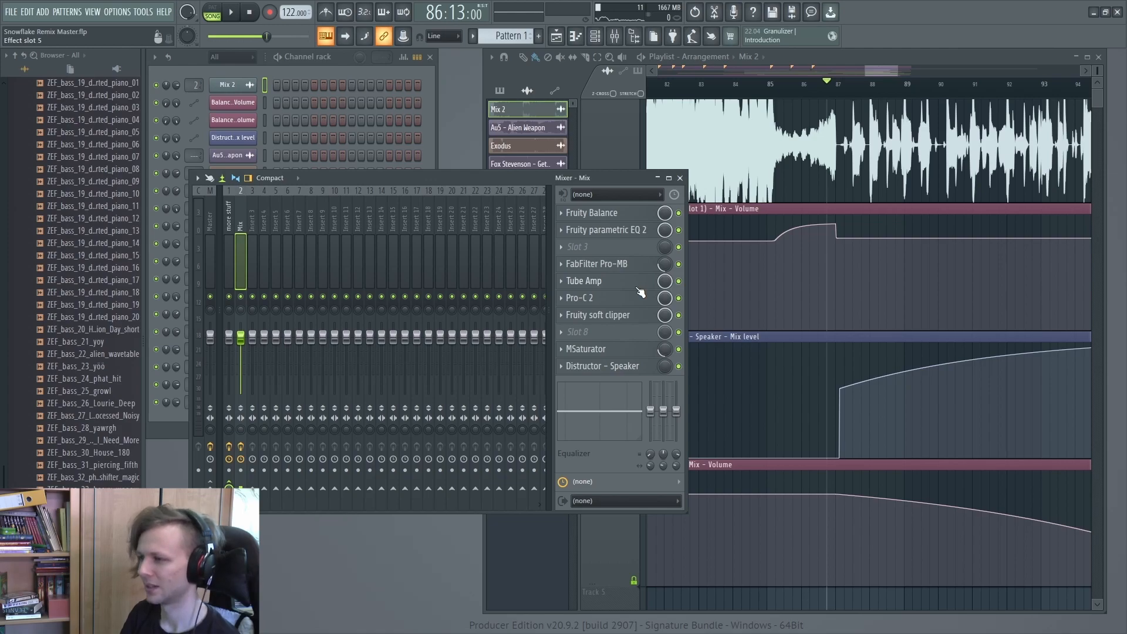
click(640, 297)
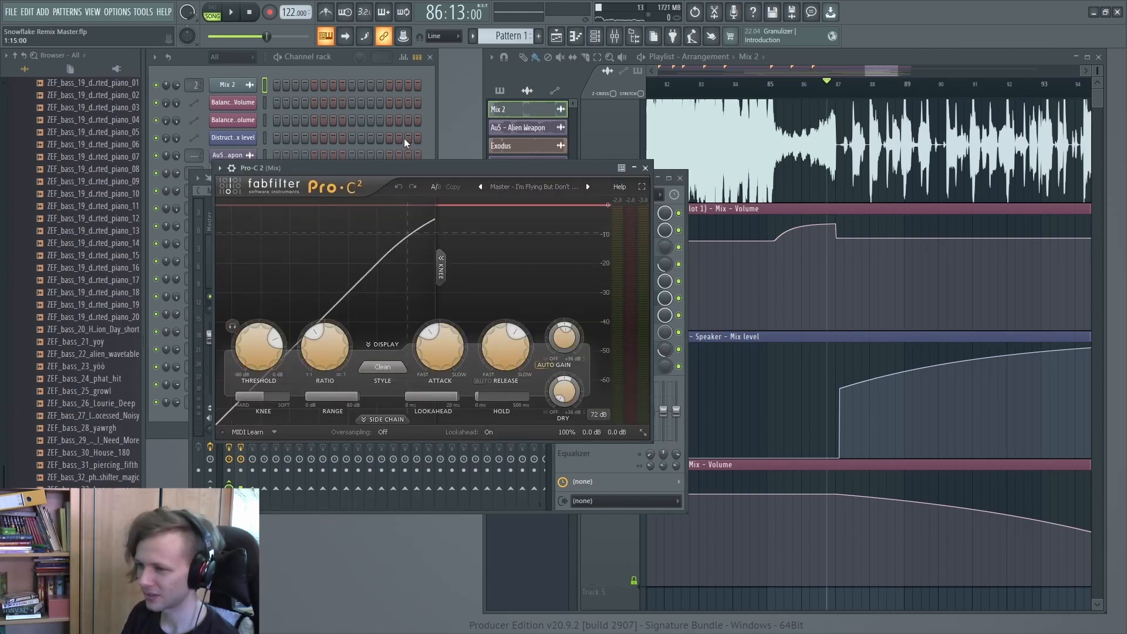
click(645, 168)
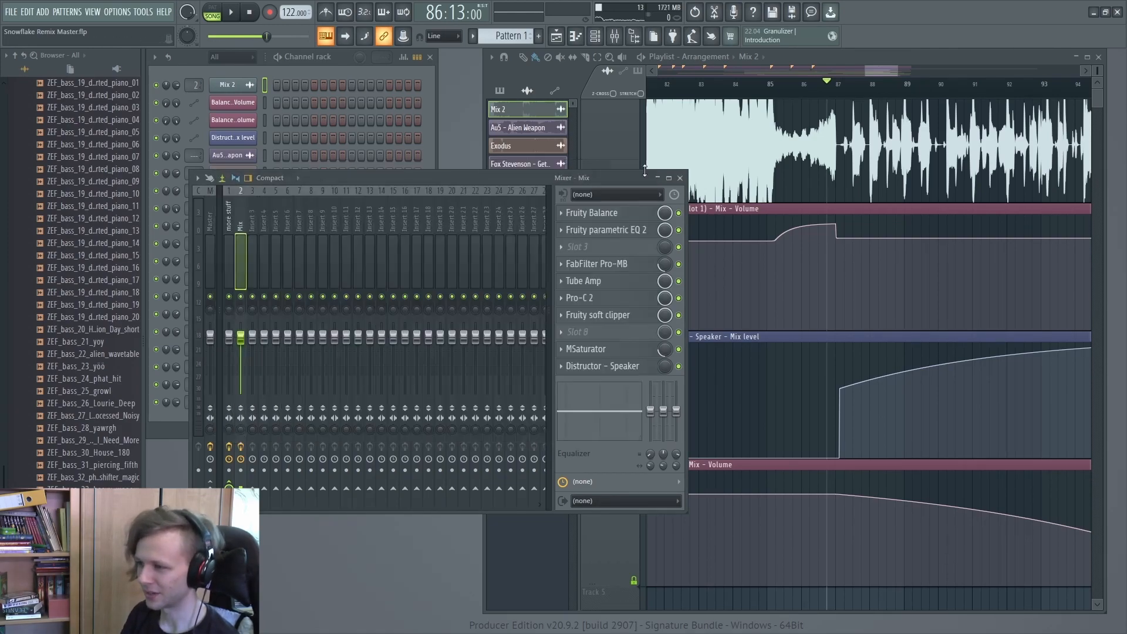
Check the Fruity soft clipper, MSaturator and Distructor - Speaker effects on the Mix track.
click(636, 320)
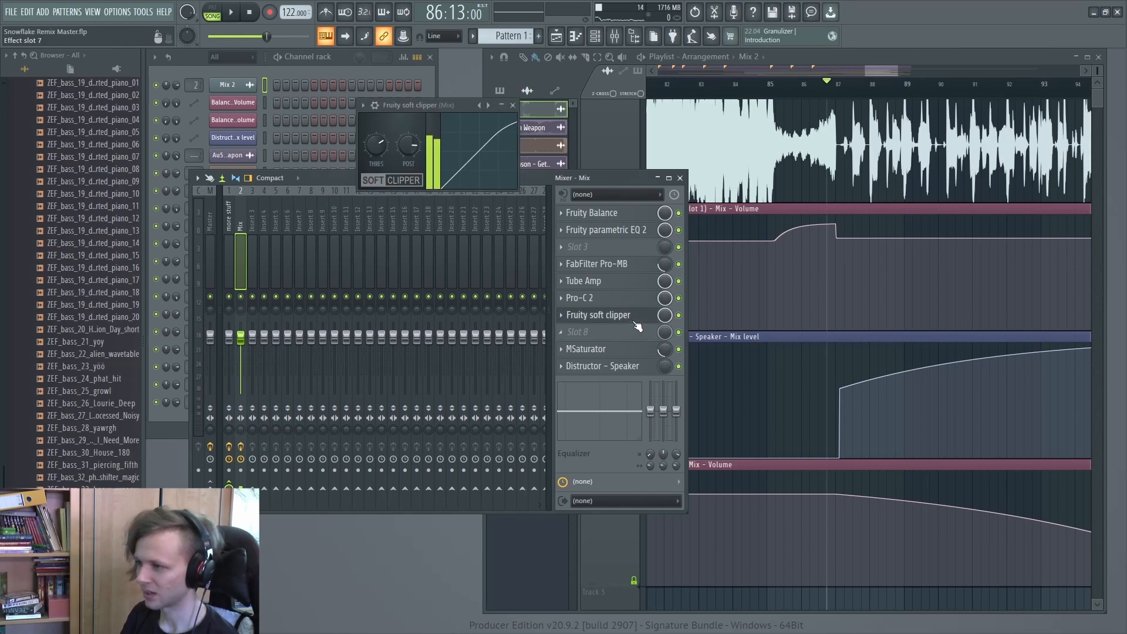
click(635, 322)
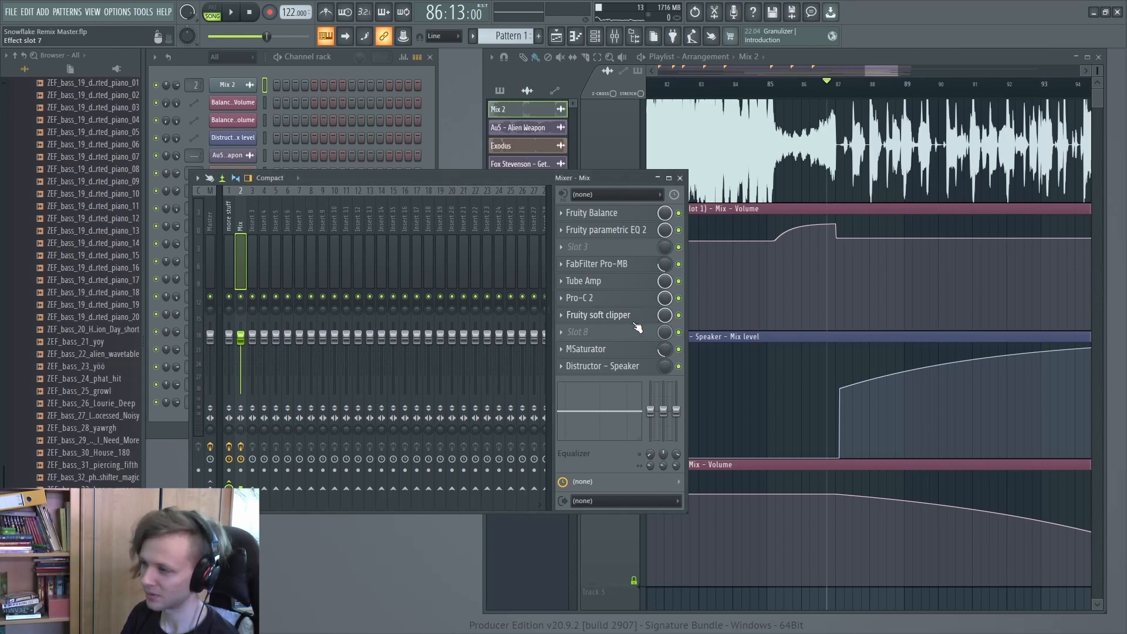
click(621, 350)
click(642, 365)
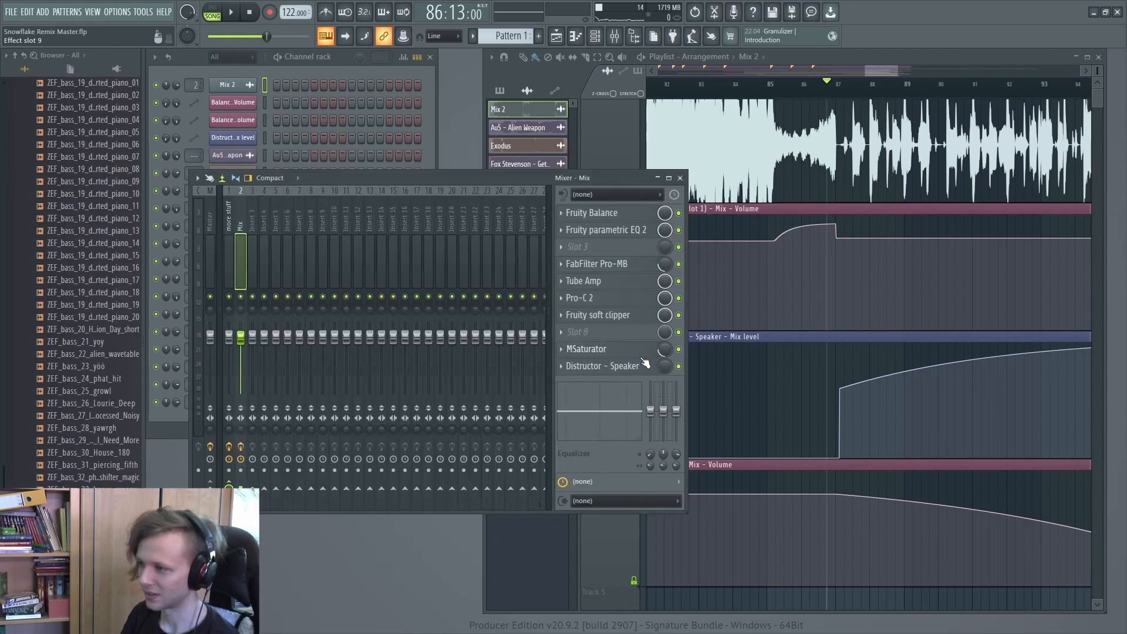
click(631, 370)
Examine the Pro-L 2 - Clipper limiter settings on the "more stuff" mixer track and close the plugin.
click(228, 249)
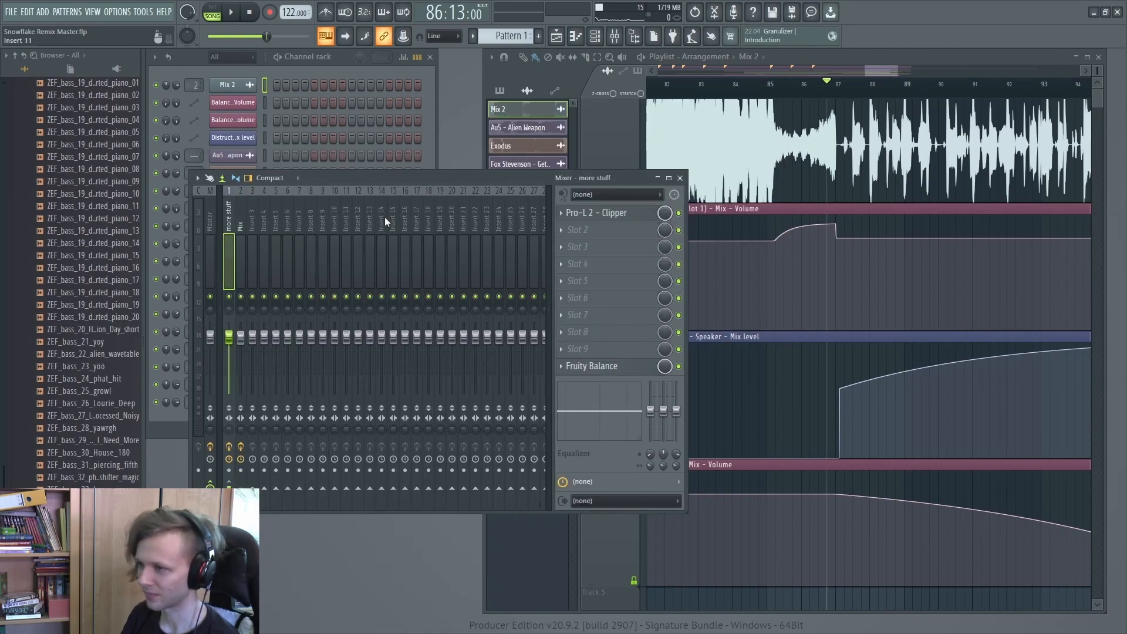
click(626, 217)
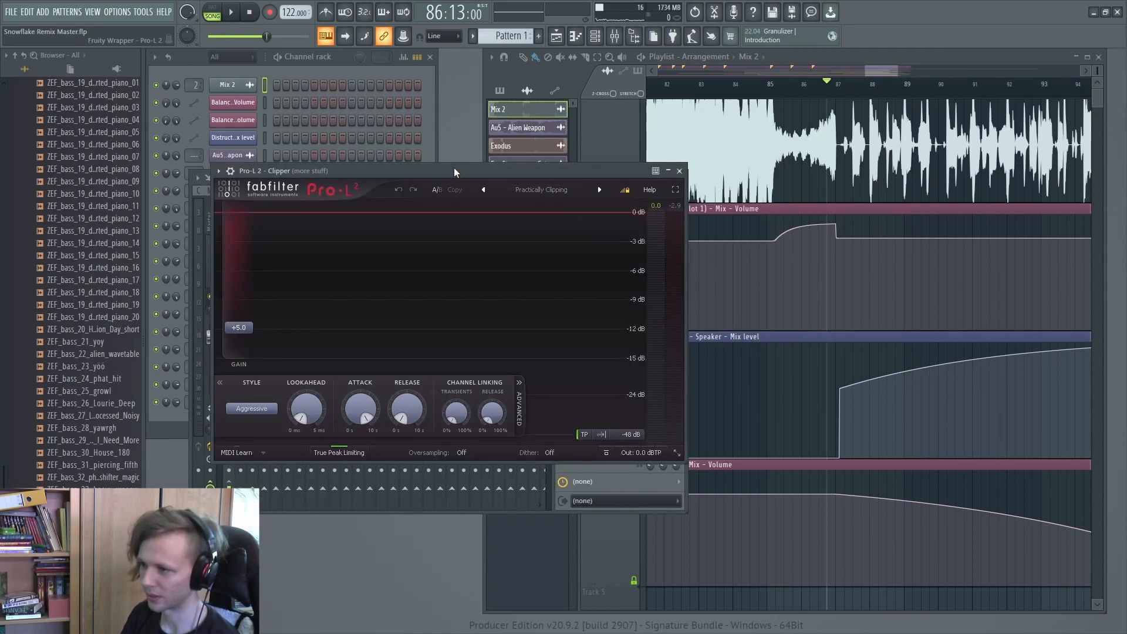
drag(455, 168, 454, 162)
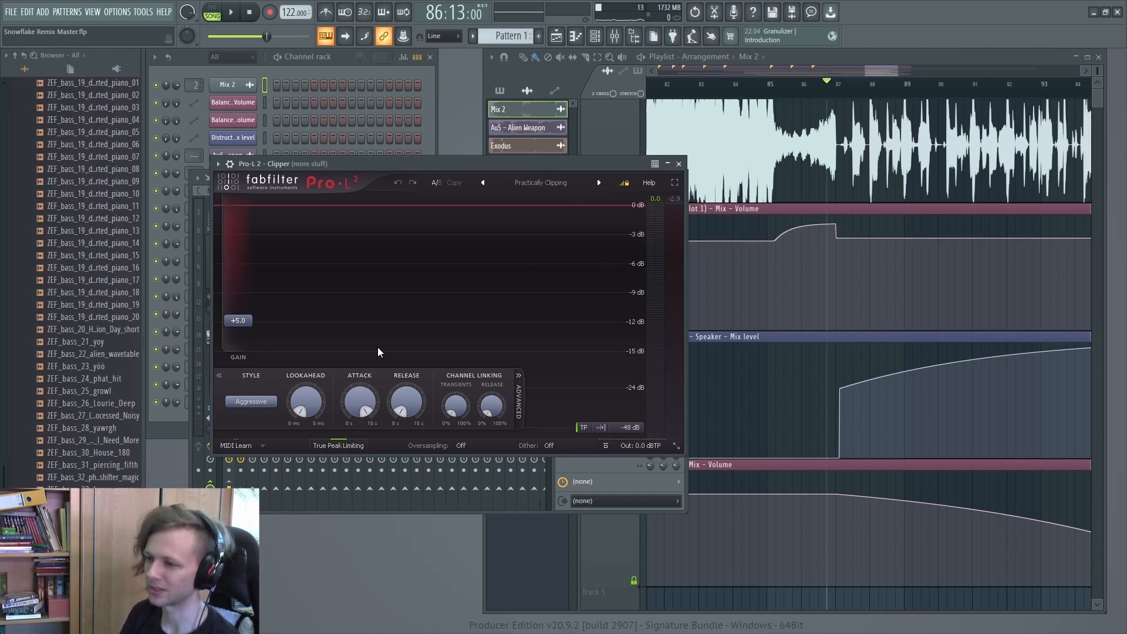
key(Escape)
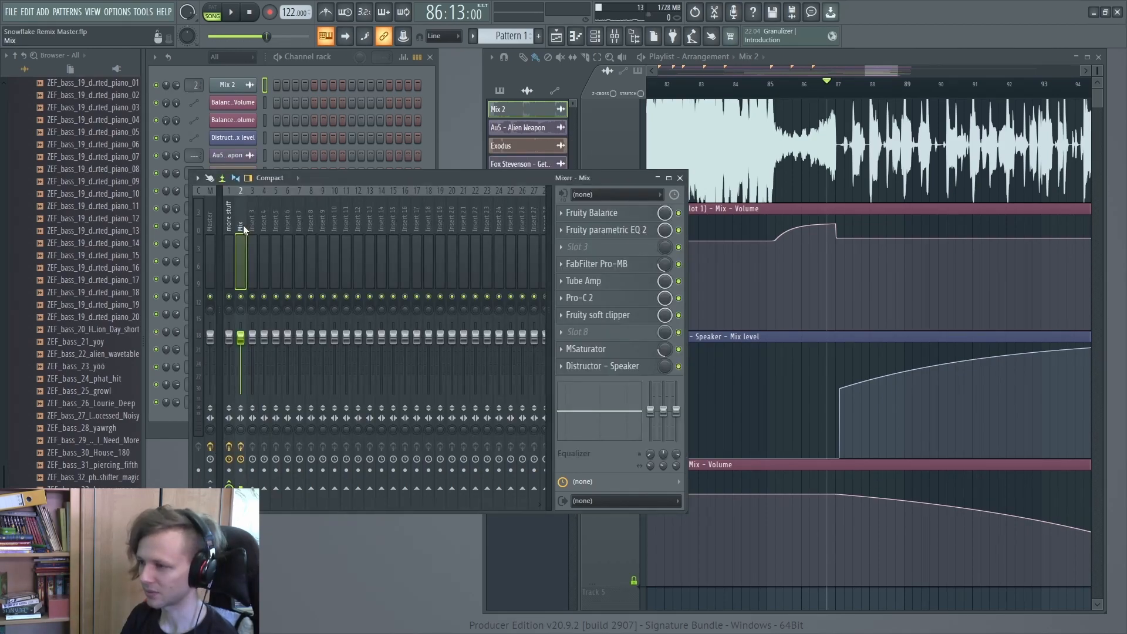